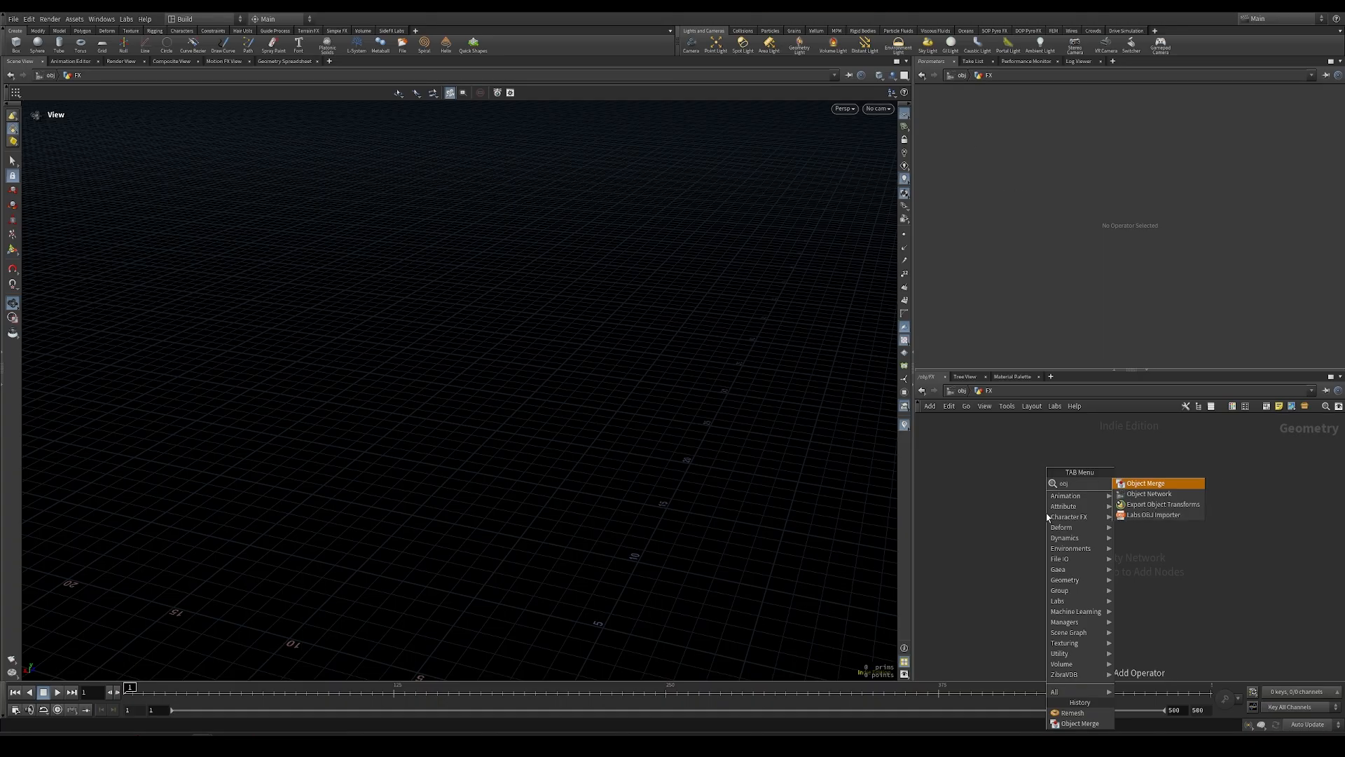
Add an Object Merge node in the FX network and load /obj/Scene/OUT_MAN_SOURCE as its source.
click(1046, 512)
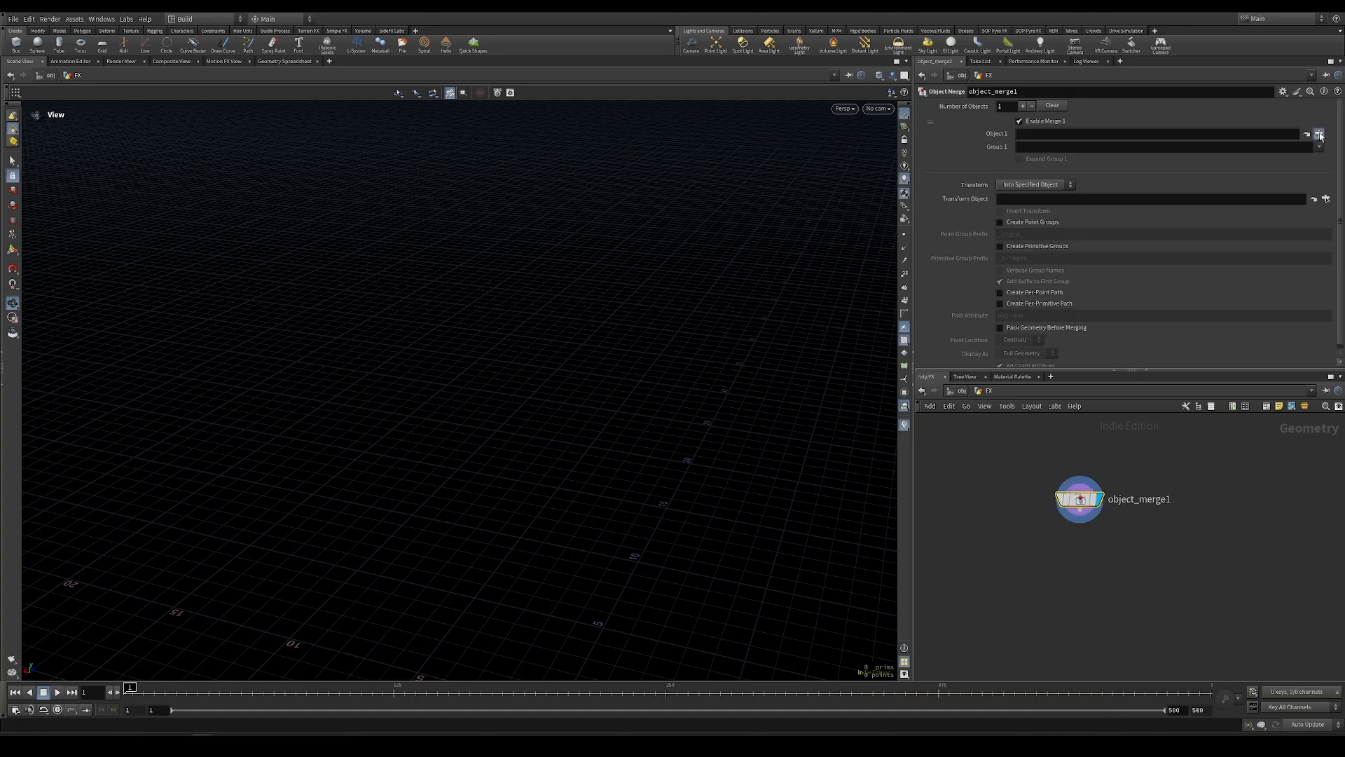
click(1320, 133)
click(1276, 116)
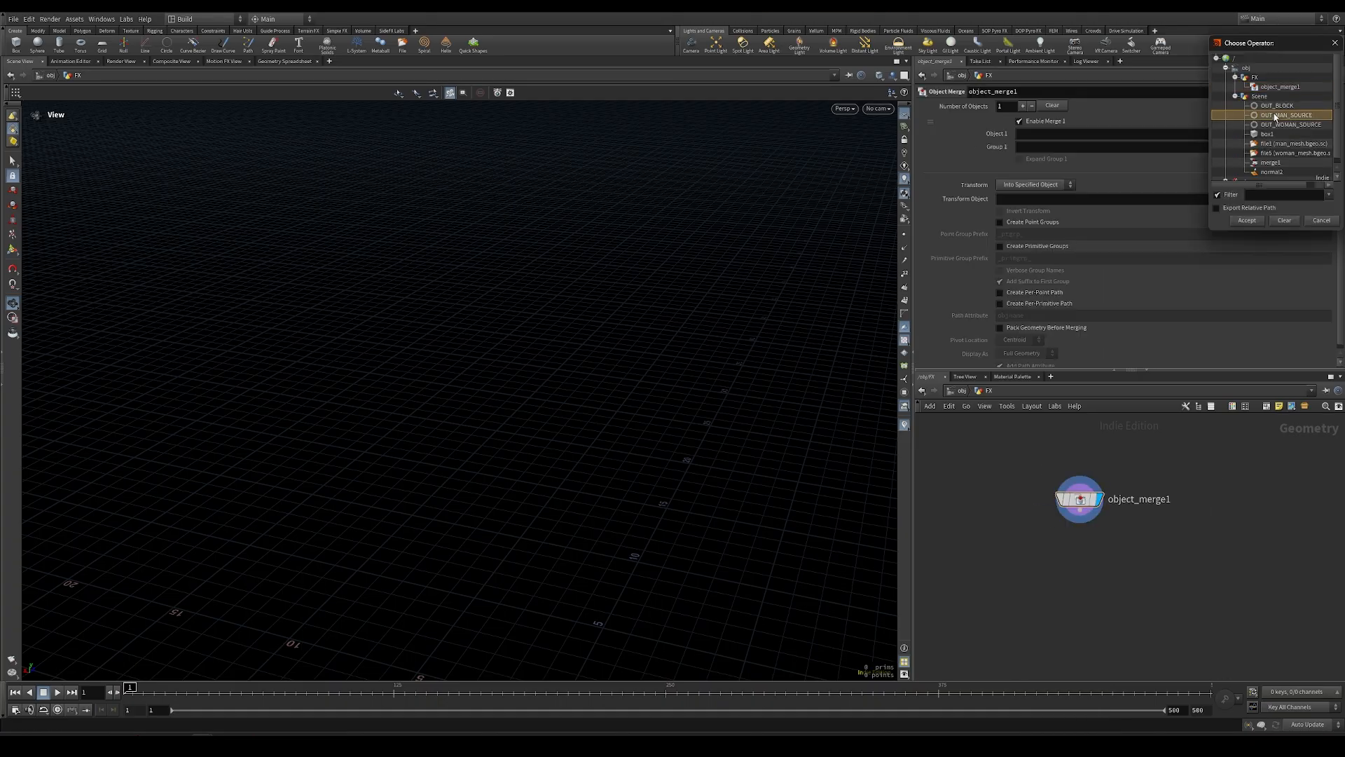
click(1247, 220)
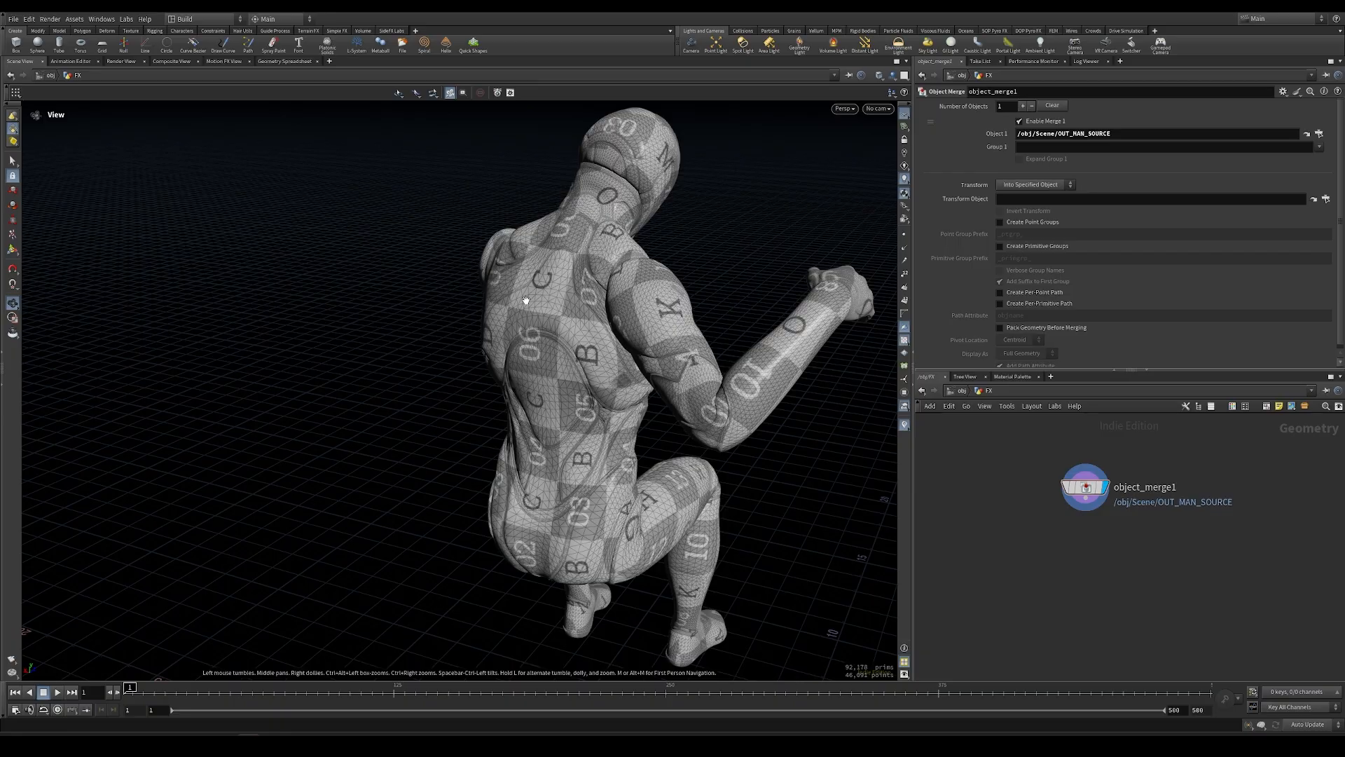
Try a Quad Remesh node with a target quad count of 100000 on the merged man mesh, removing the node again.
key(Tab)
text(qua)
key(Return)
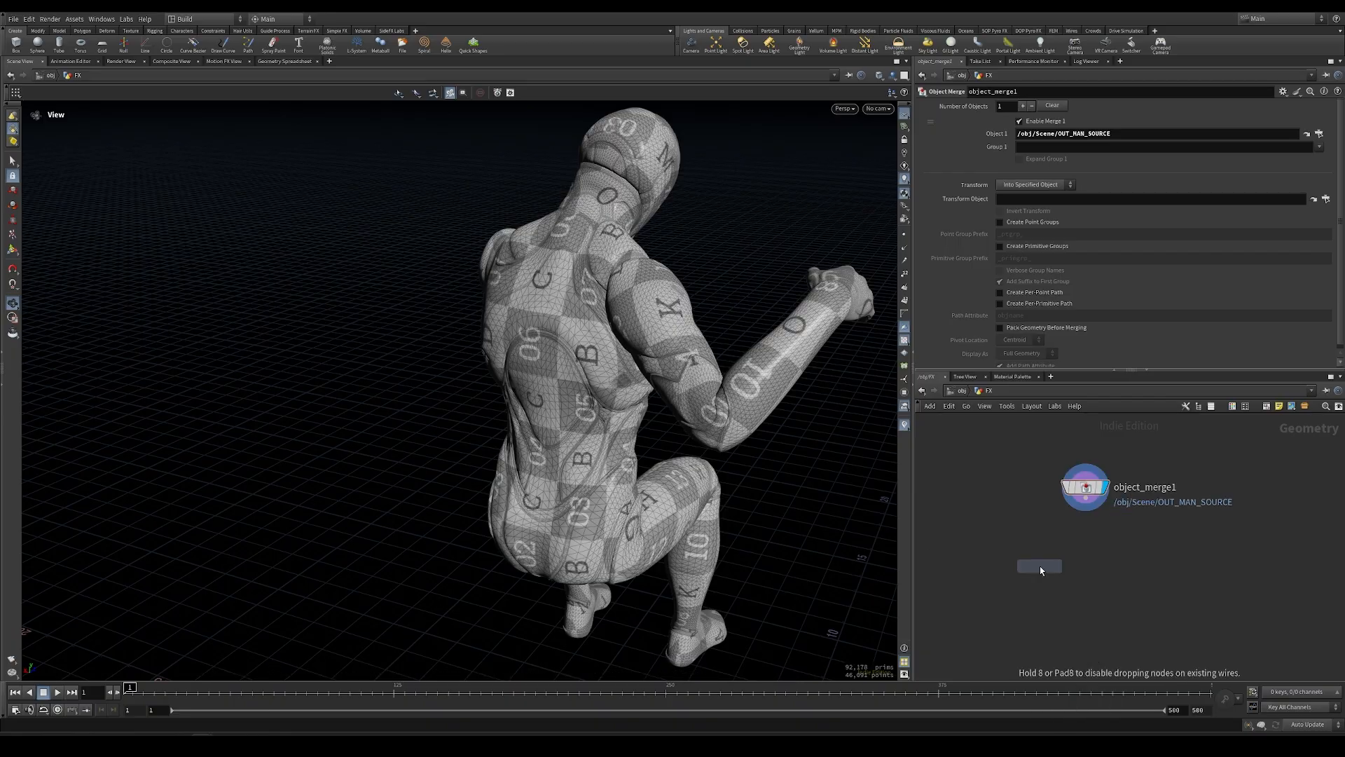
click(1038, 565)
click(1007, 178)
text(0)
key(Return)
drag(1083, 502, 1029, 554)
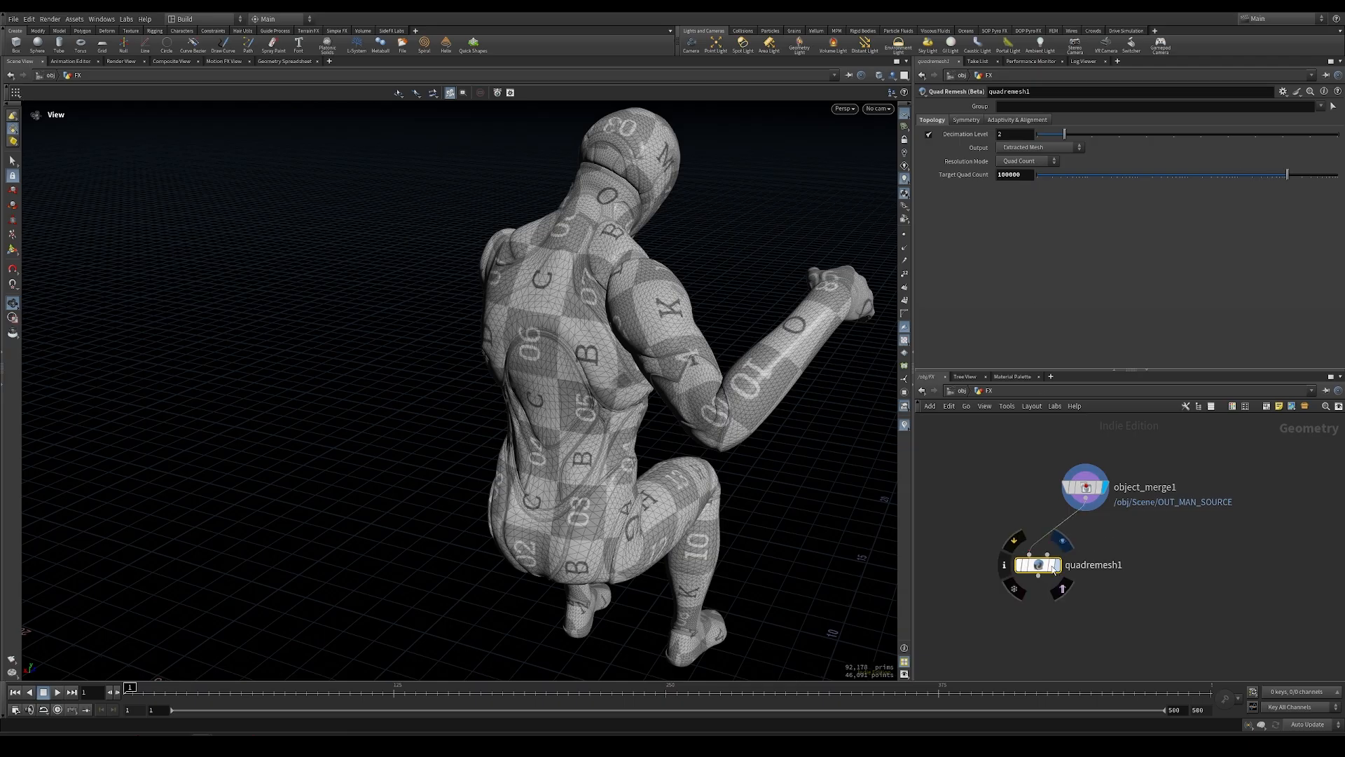
click(1054, 566)
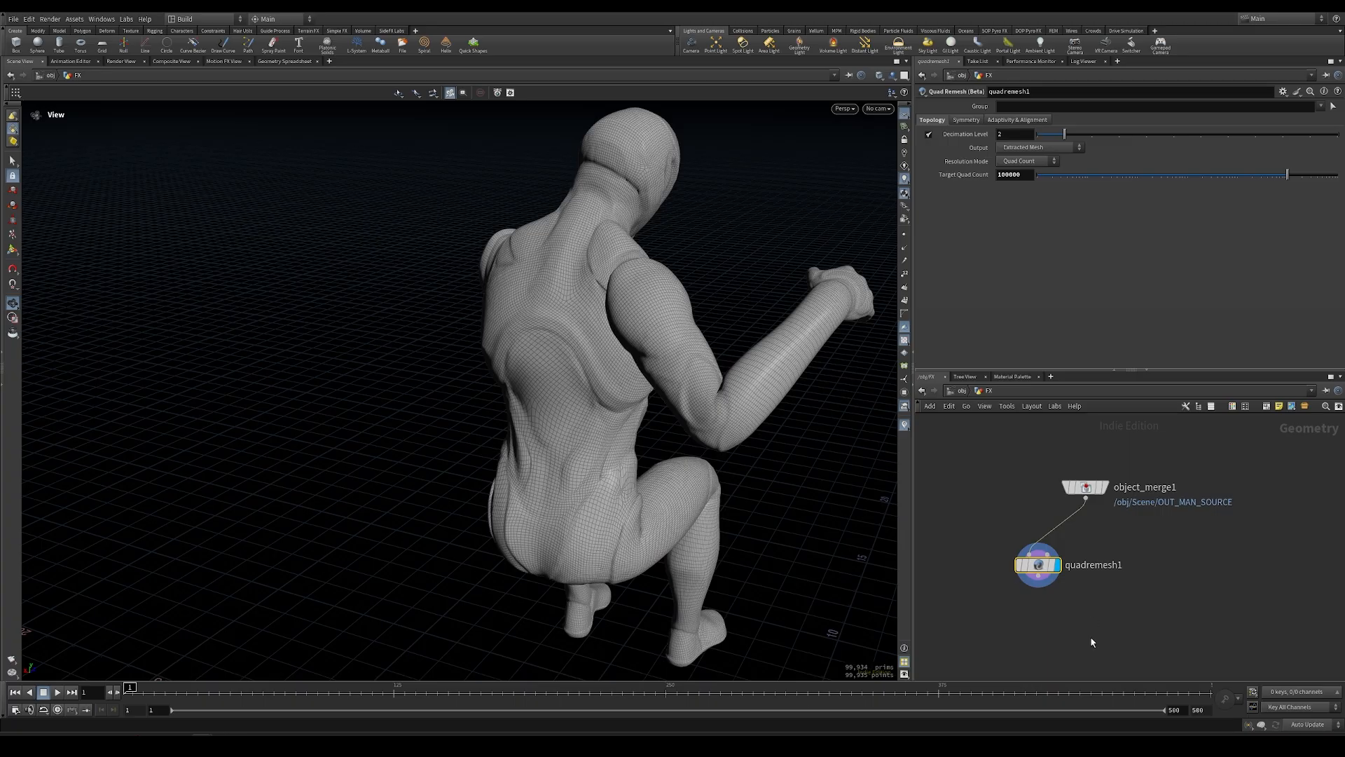
key(Delete)
Add a Remesh node below object_merge1, connect it to the merged man mesh and display its result.
key(Tab)
text(reme)
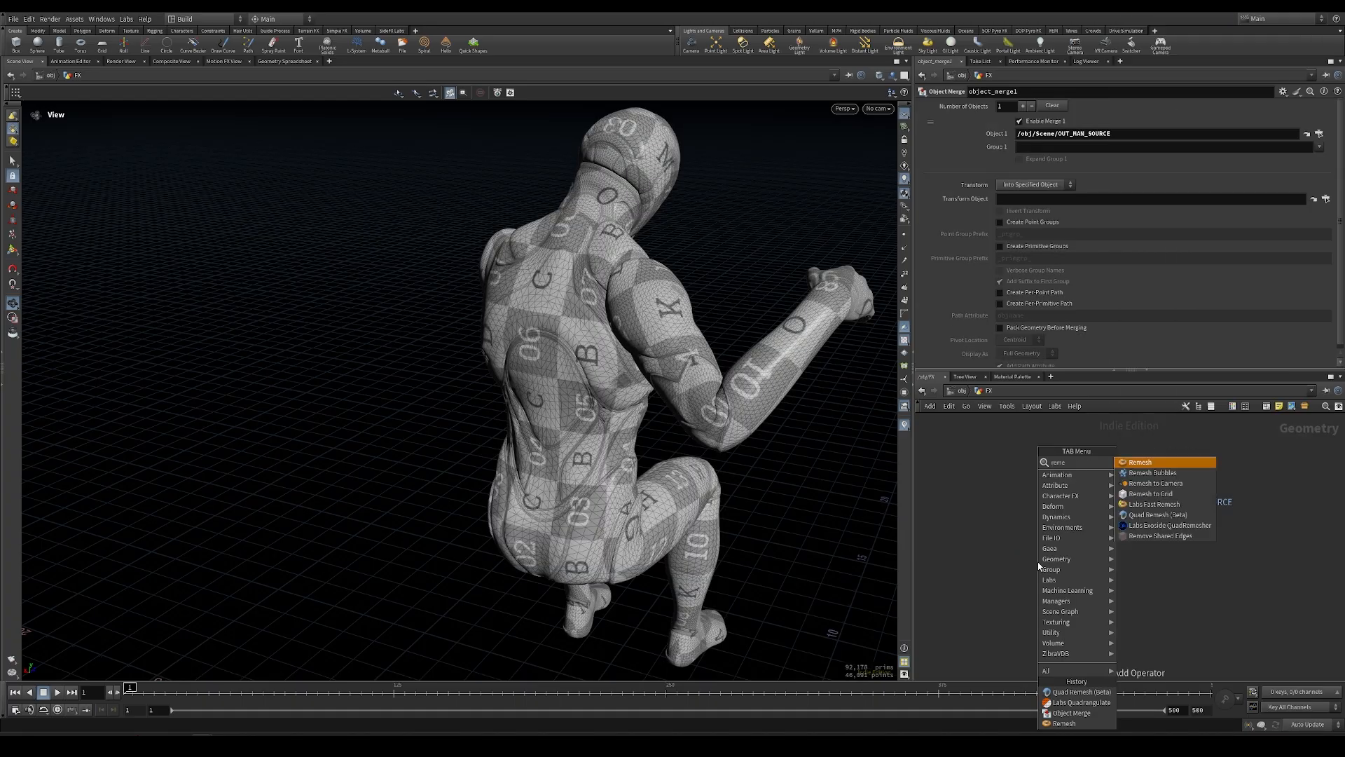
text(sh)
key(Return)
click(1037, 562)
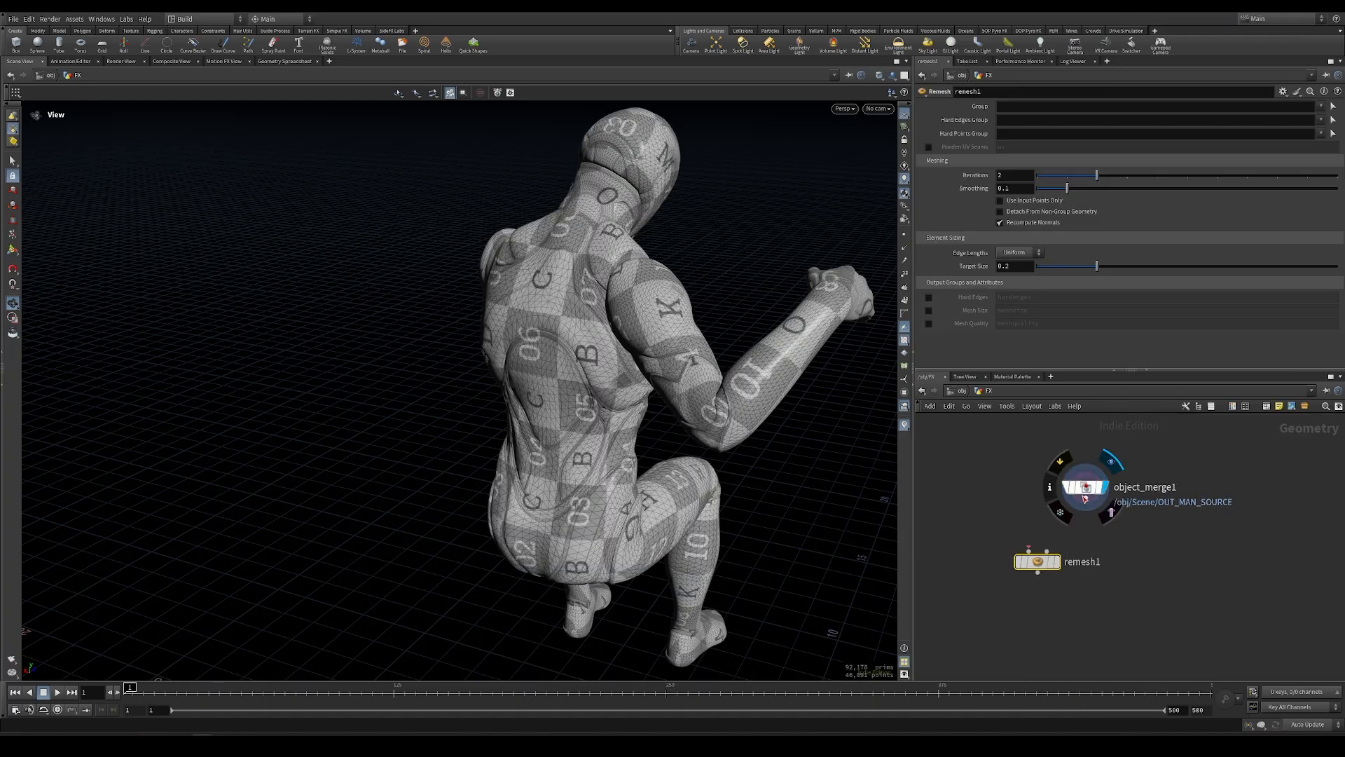
drag(1084, 499, 1038, 553)
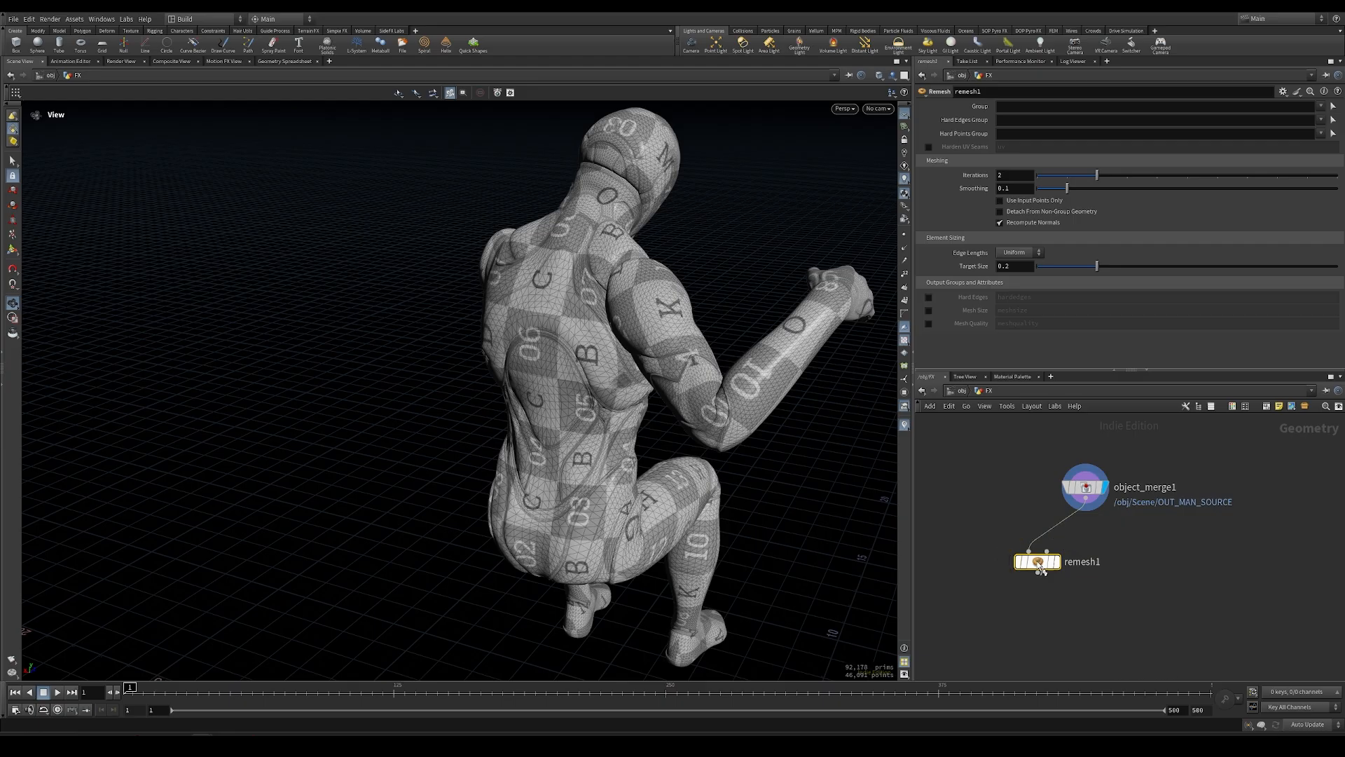
click(1047, 565)
Set the Remesh node's target size to 0.1 and inspect the man's torso around the UV pattern.
click(1017, 267)
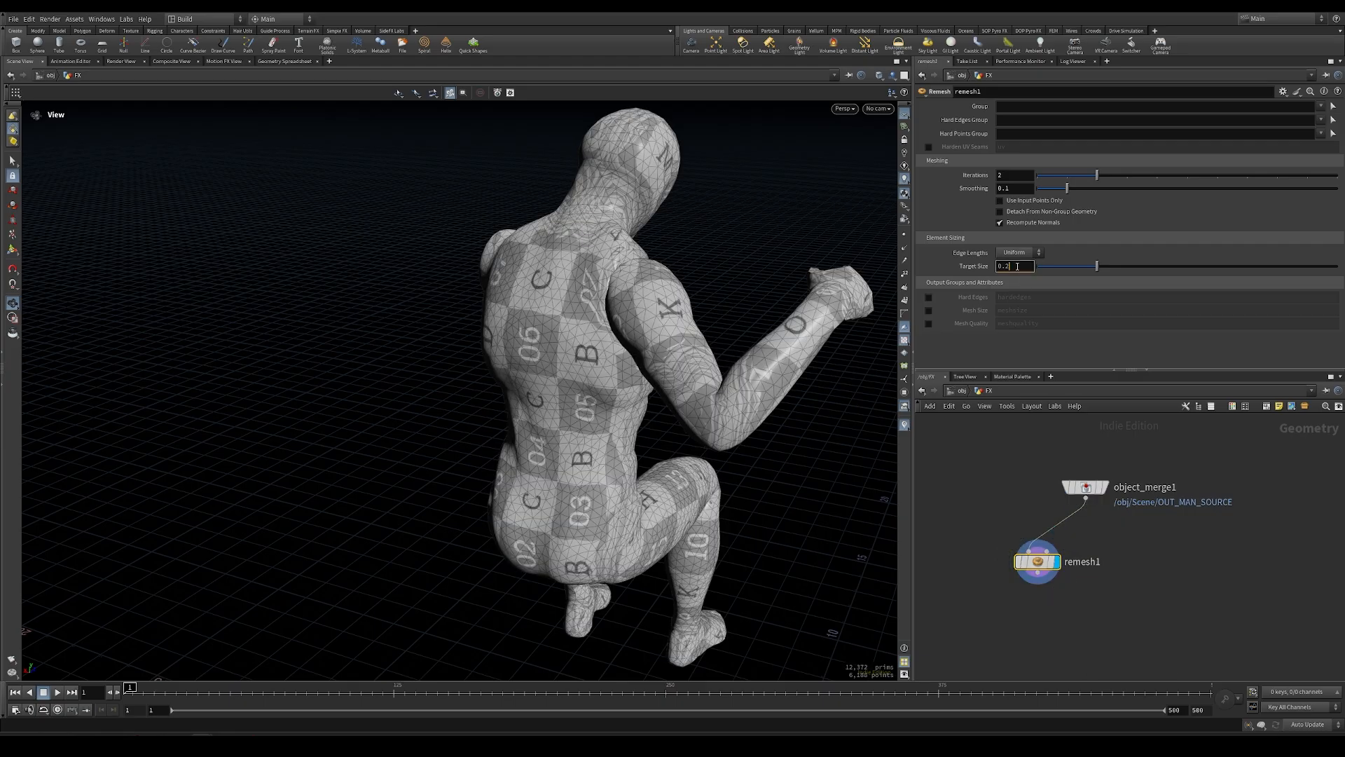
text(1)
key(Return)
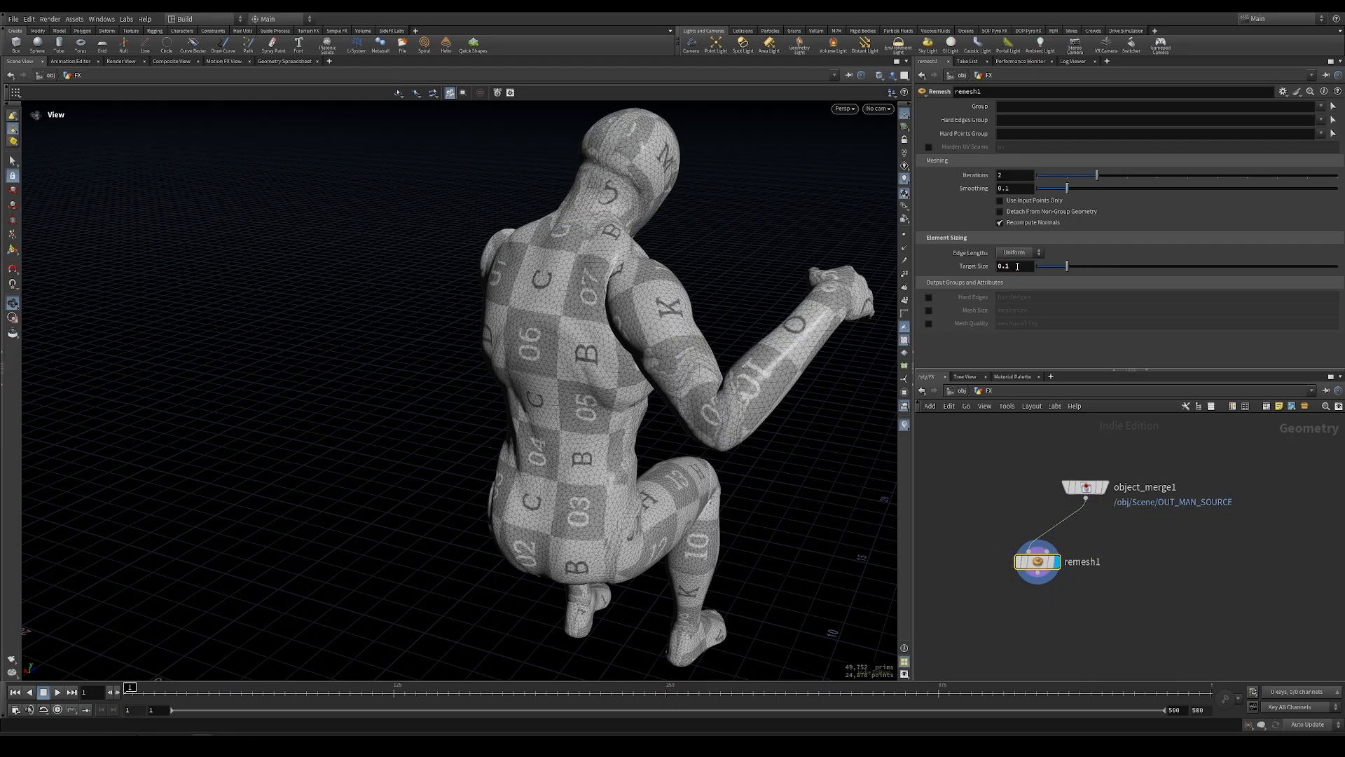
right_drag(474, 433, 682, 369)
drag(682, 369, 680, 396)
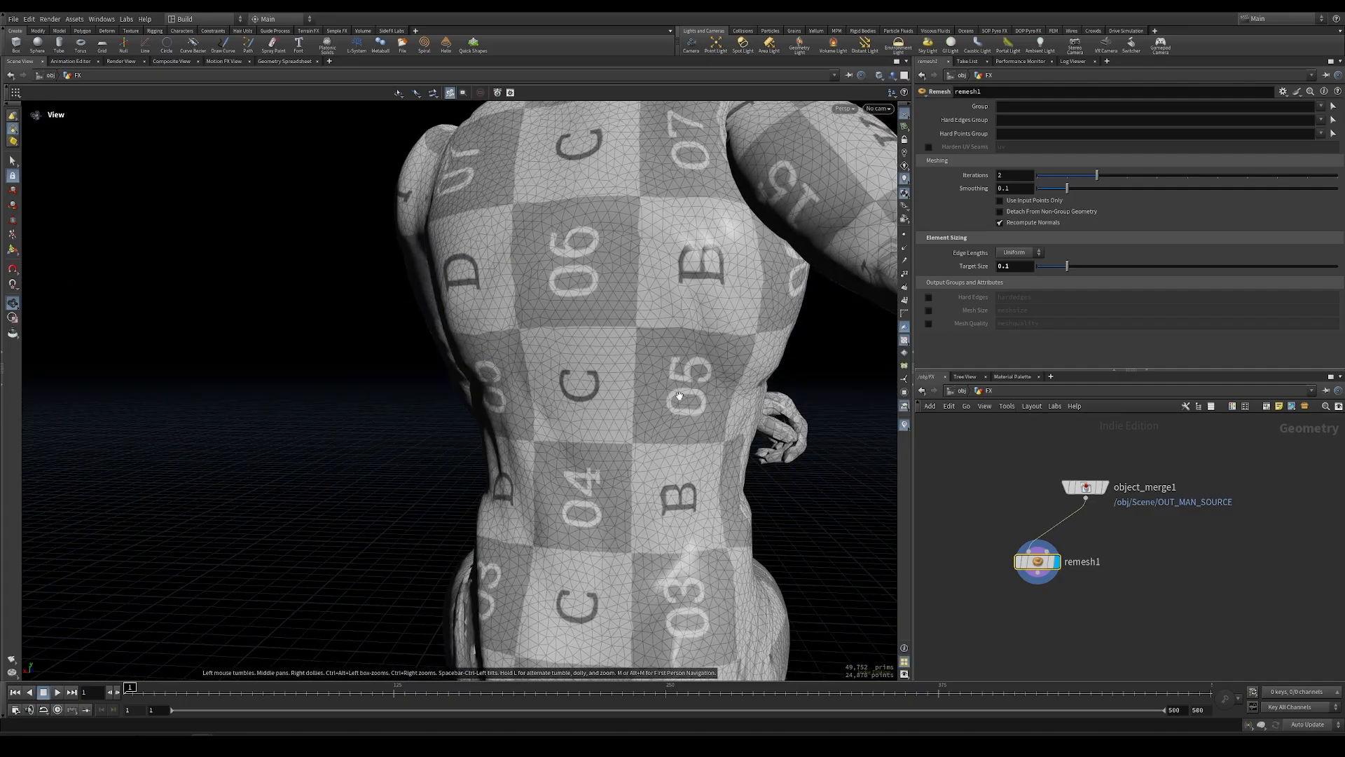
drag(682, 339, 613, 355)
scroll(612, 356, down, 2)
right_drag(616, 346, 535, 339)
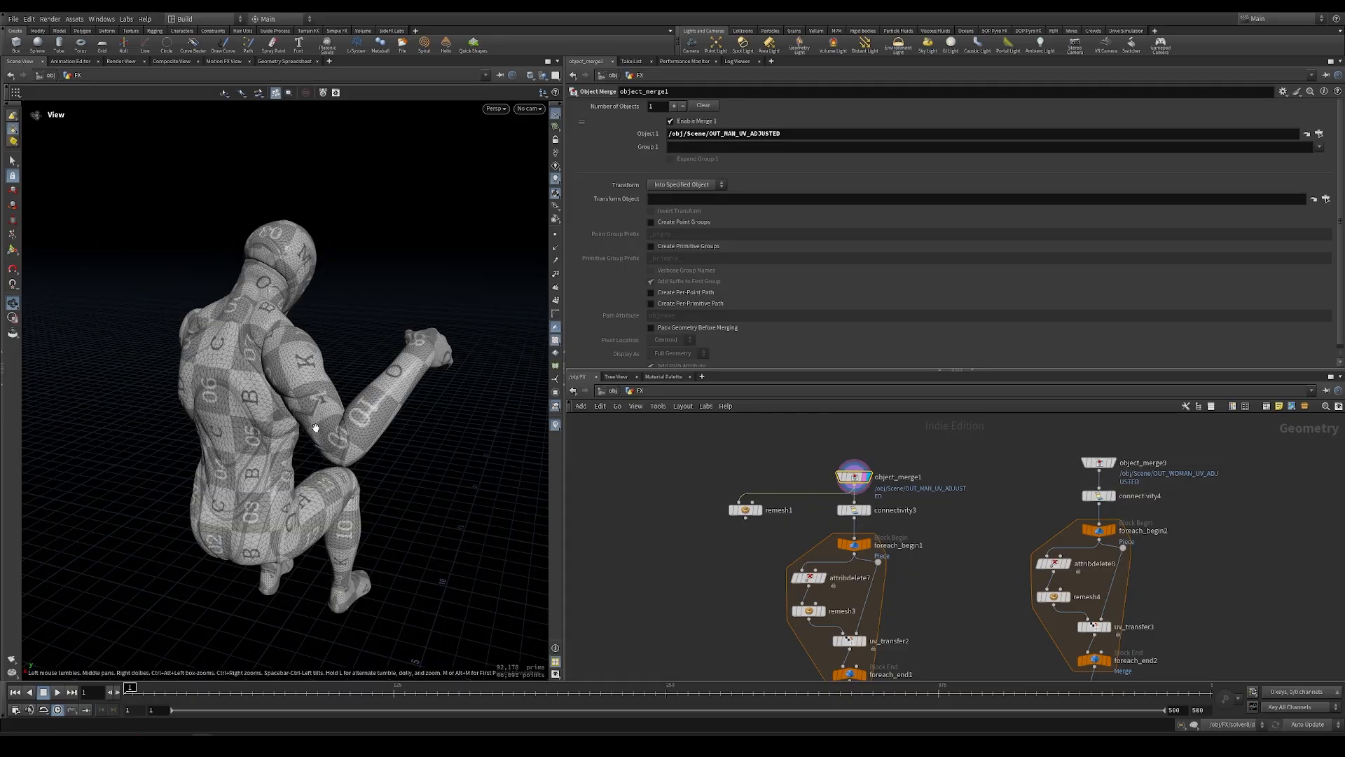
In the finished FX network, compare the man's UV layout at object_merge1 with the layout after remesh1.
drag(315, 428, 268, 365)
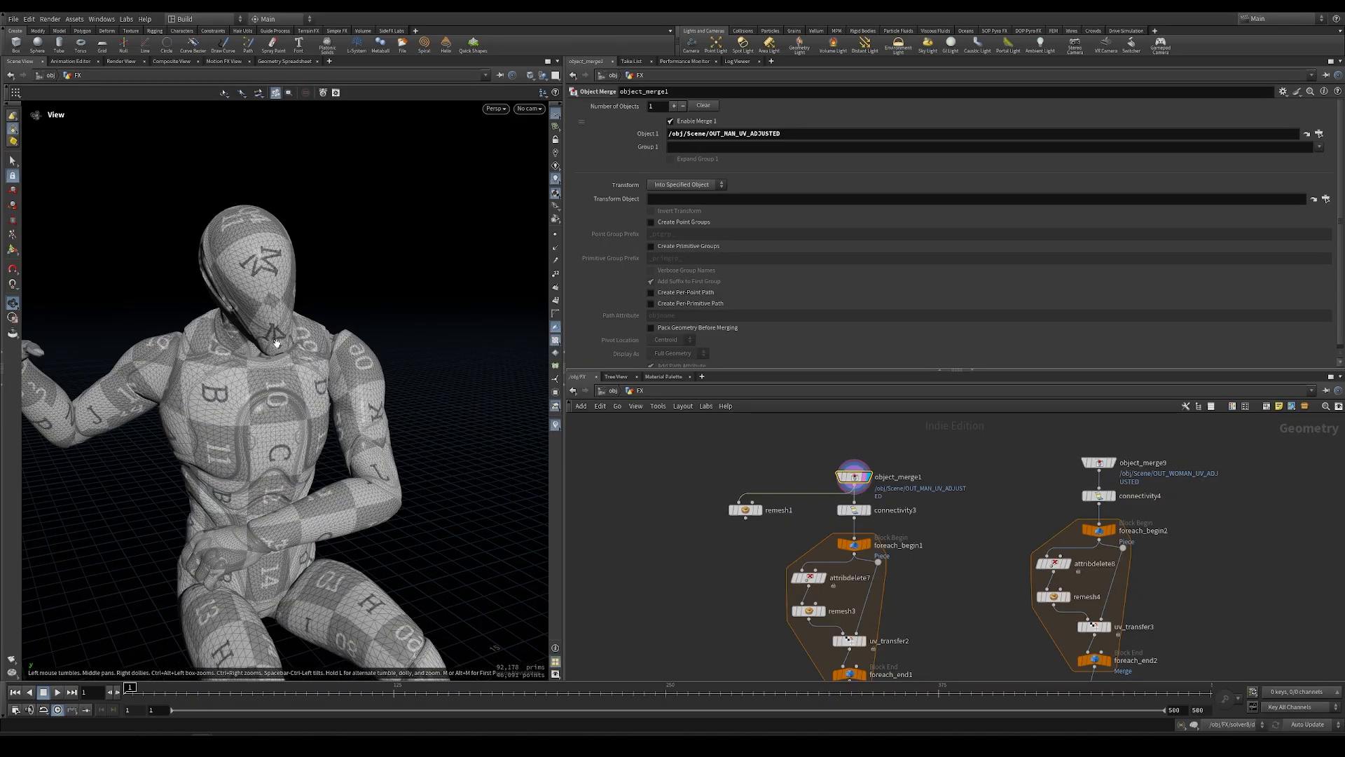
key(space+4)
key(space+5)
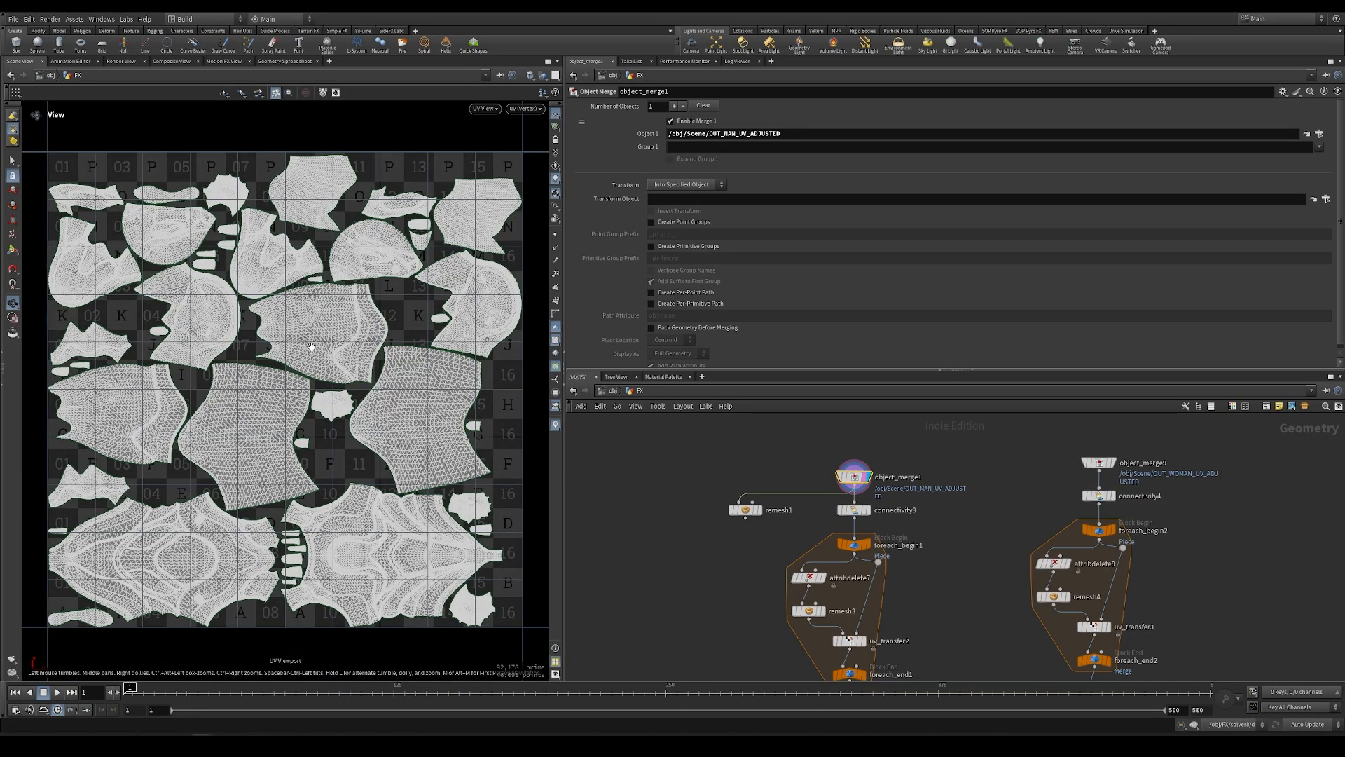
key(space+1)
click(759, 509)
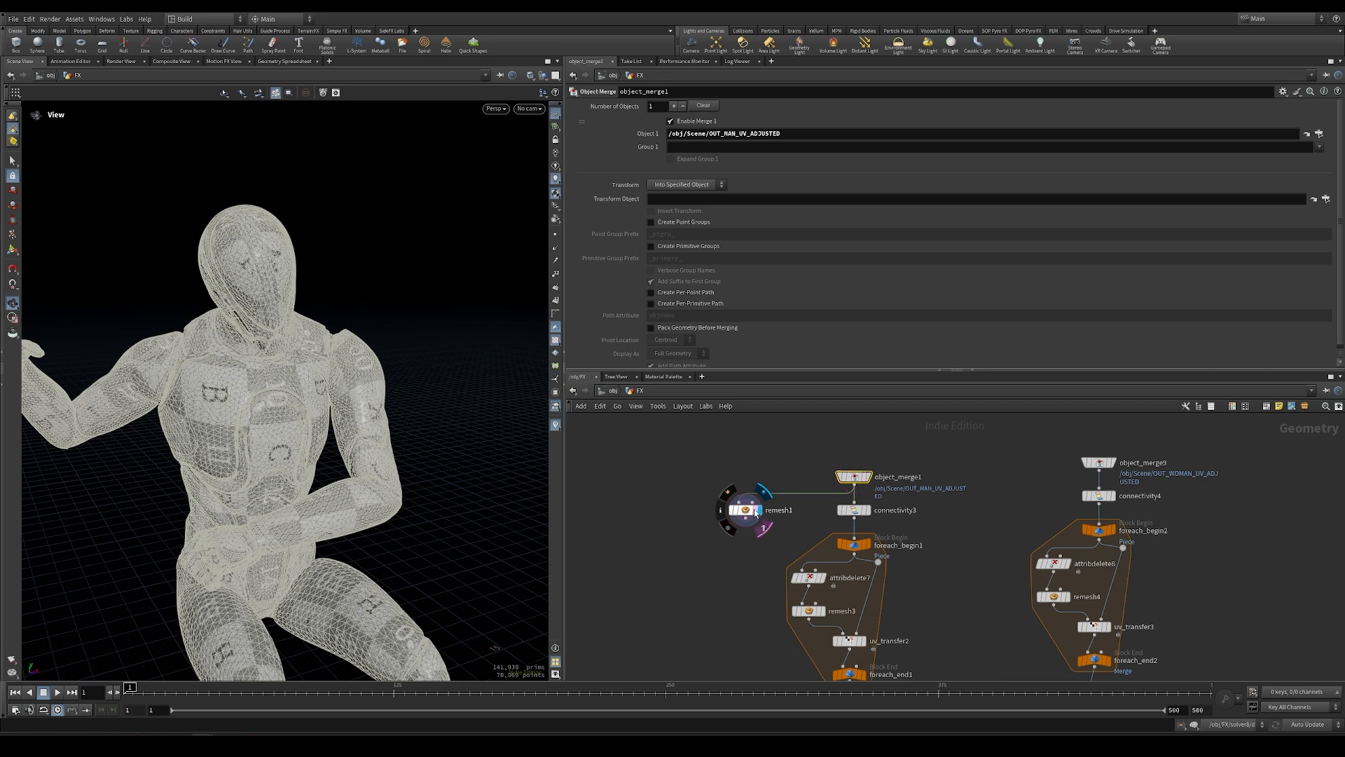
key(space+5)
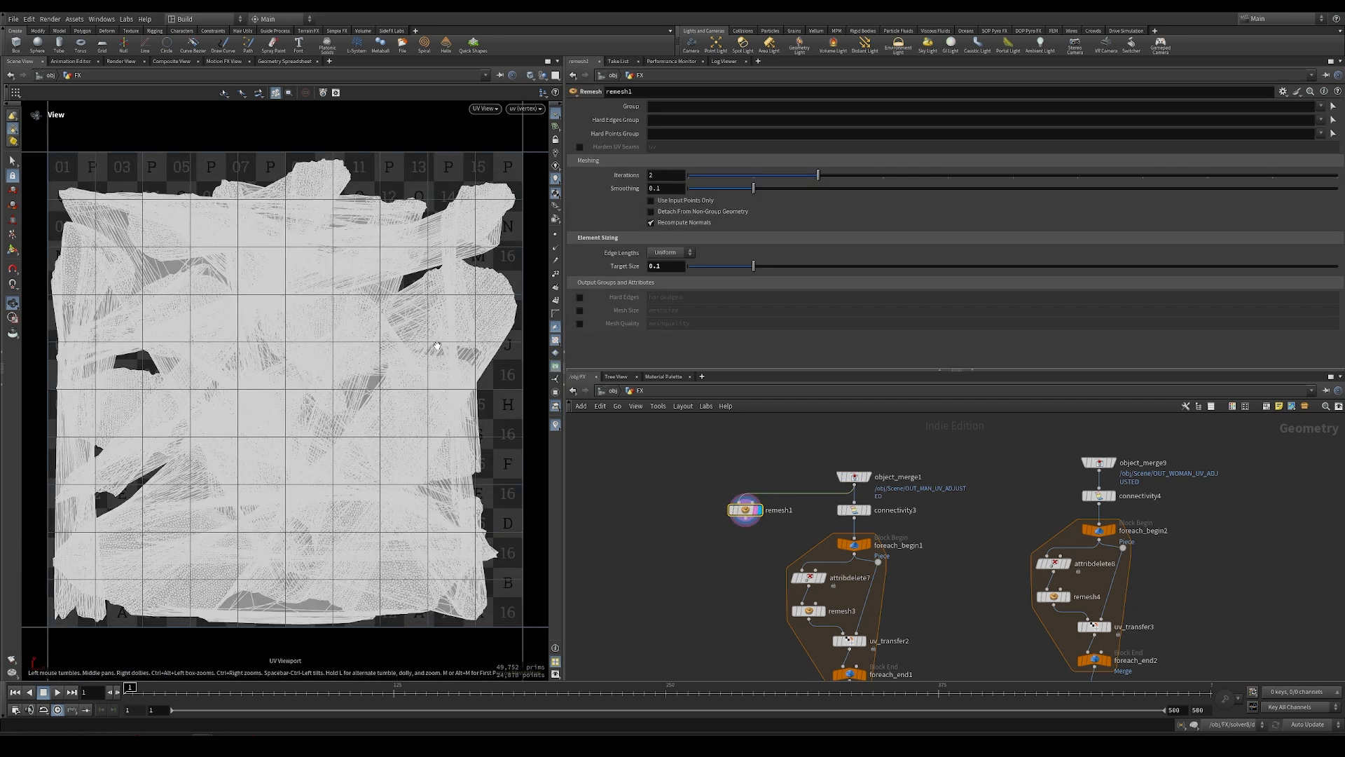
key(space+1)
Display the single piece extracted by foreach_begin1 and examine its geometry up close.
middle_drag(953, 559, 923, 474)
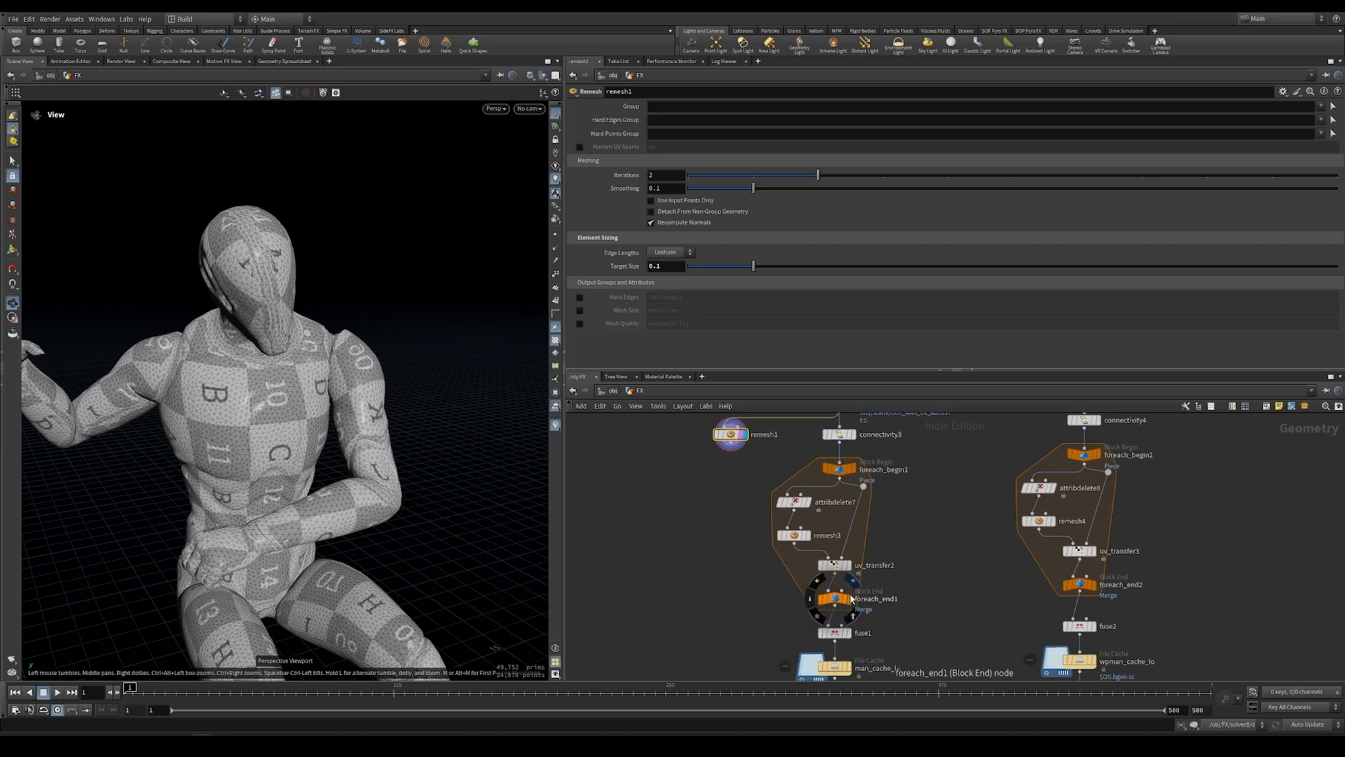
click(840, 468)
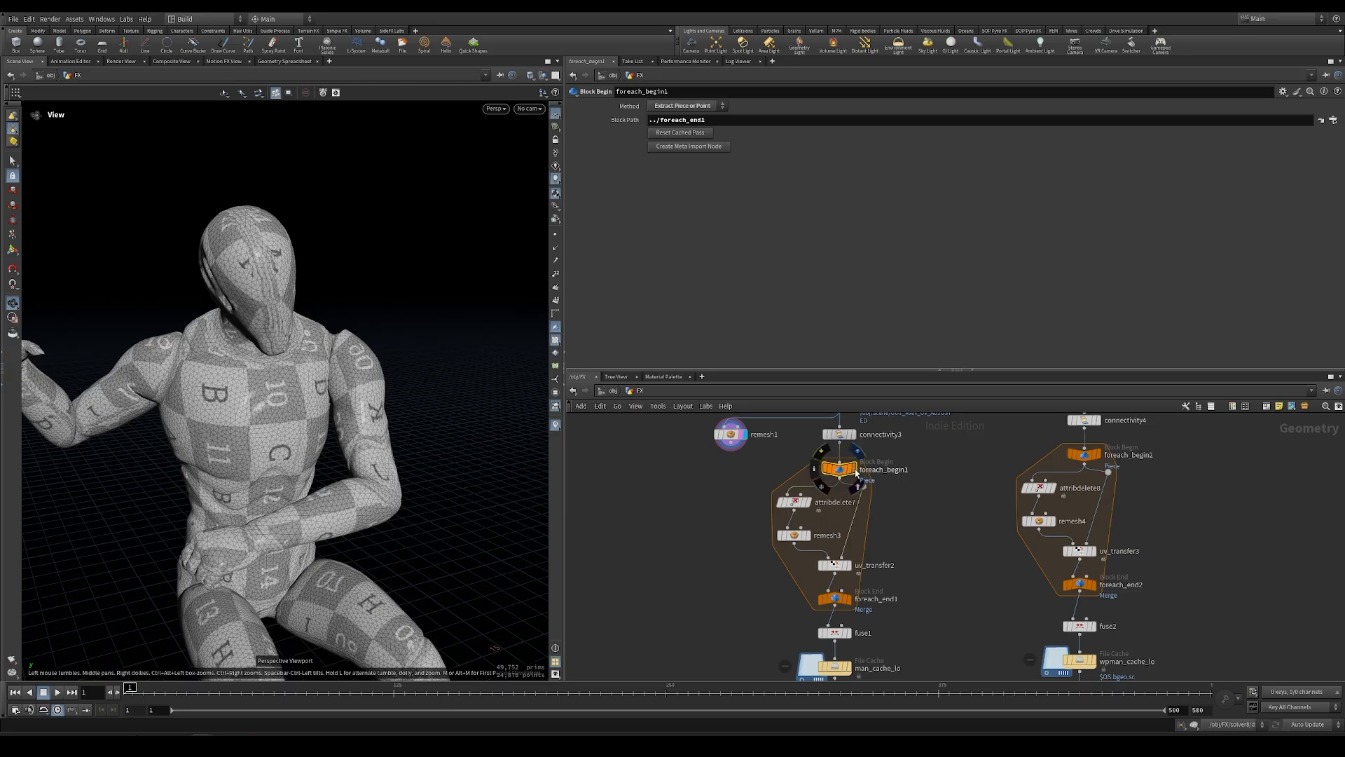
click(852, 468)
key(f)
drag(188, 446, 285, 427)
right_drag(285, 427, 223, 431)
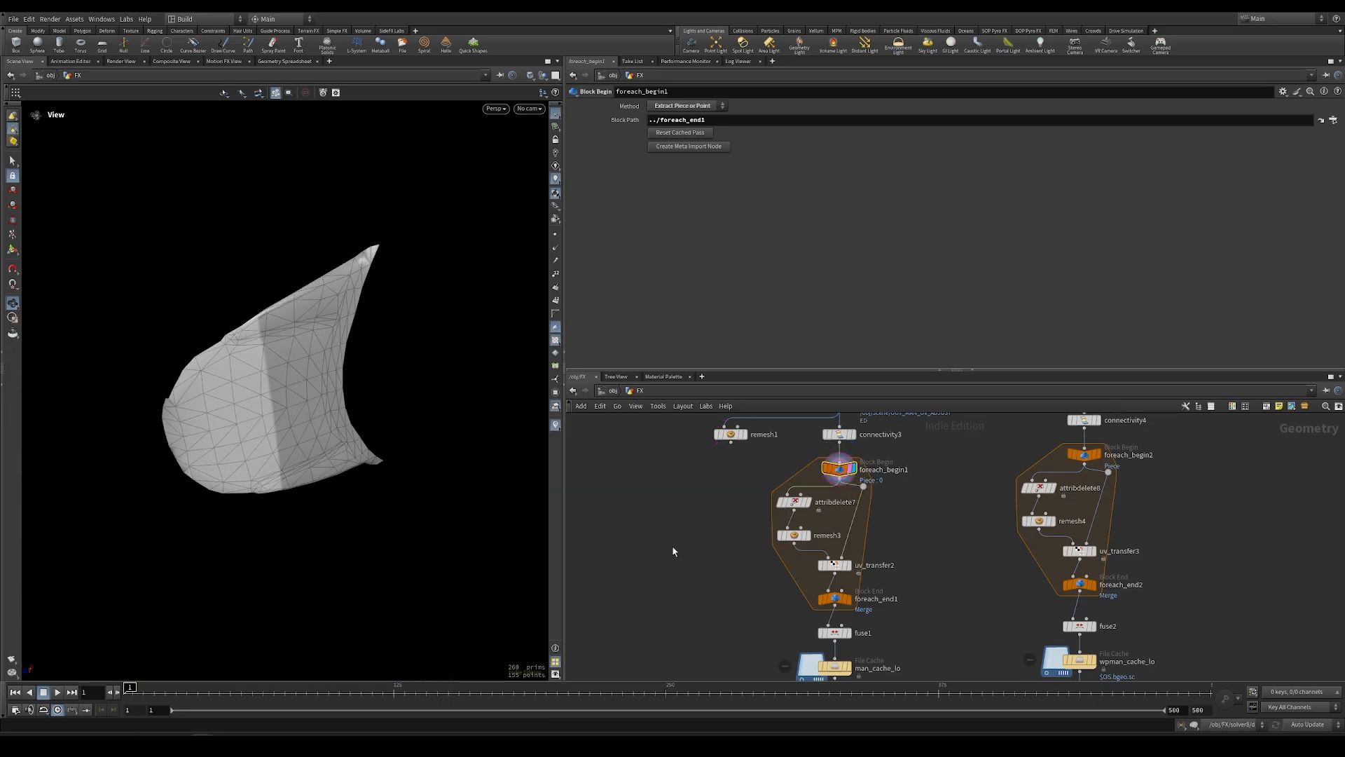
Display the fuse1 result and examine its UV layout and the checker pattern on the man's body.
middle_drag(671, 545, 633, 449)
click(810, 541)
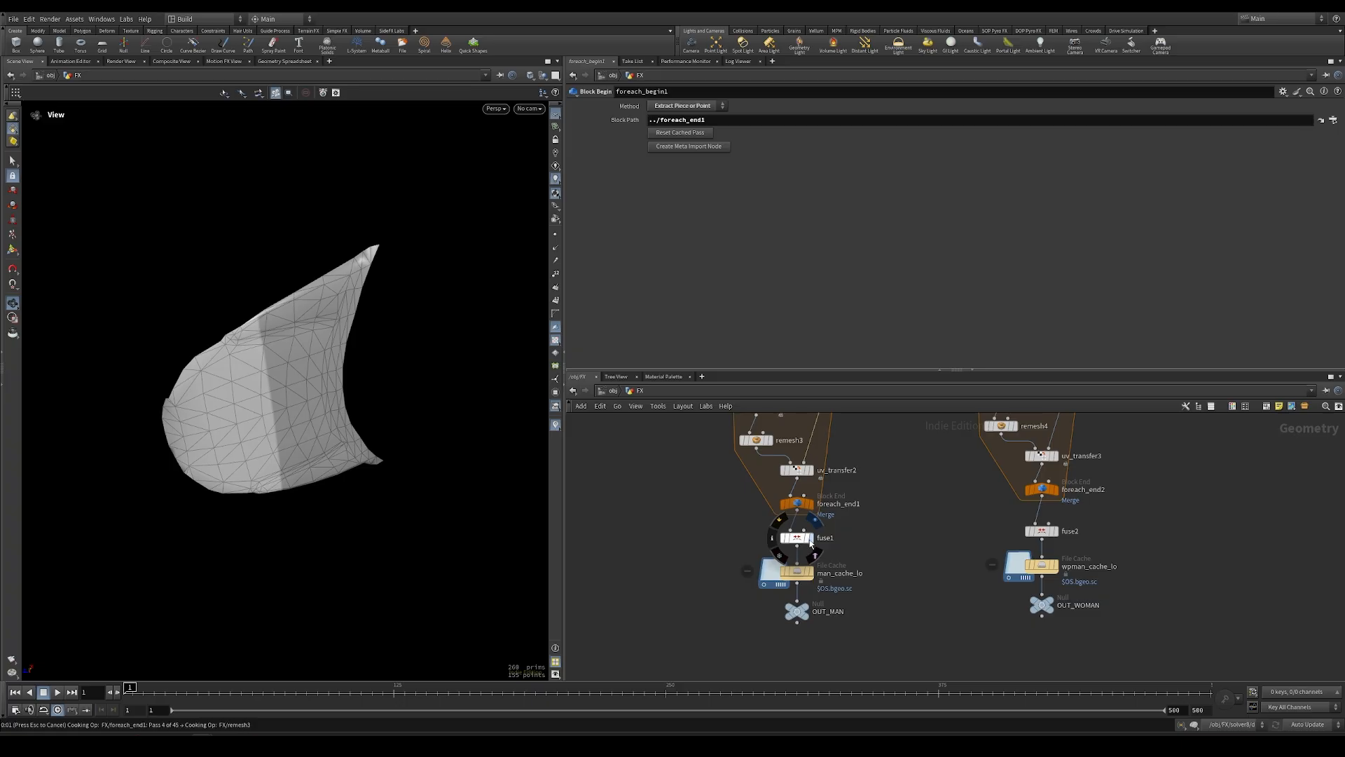
click(797, 542)
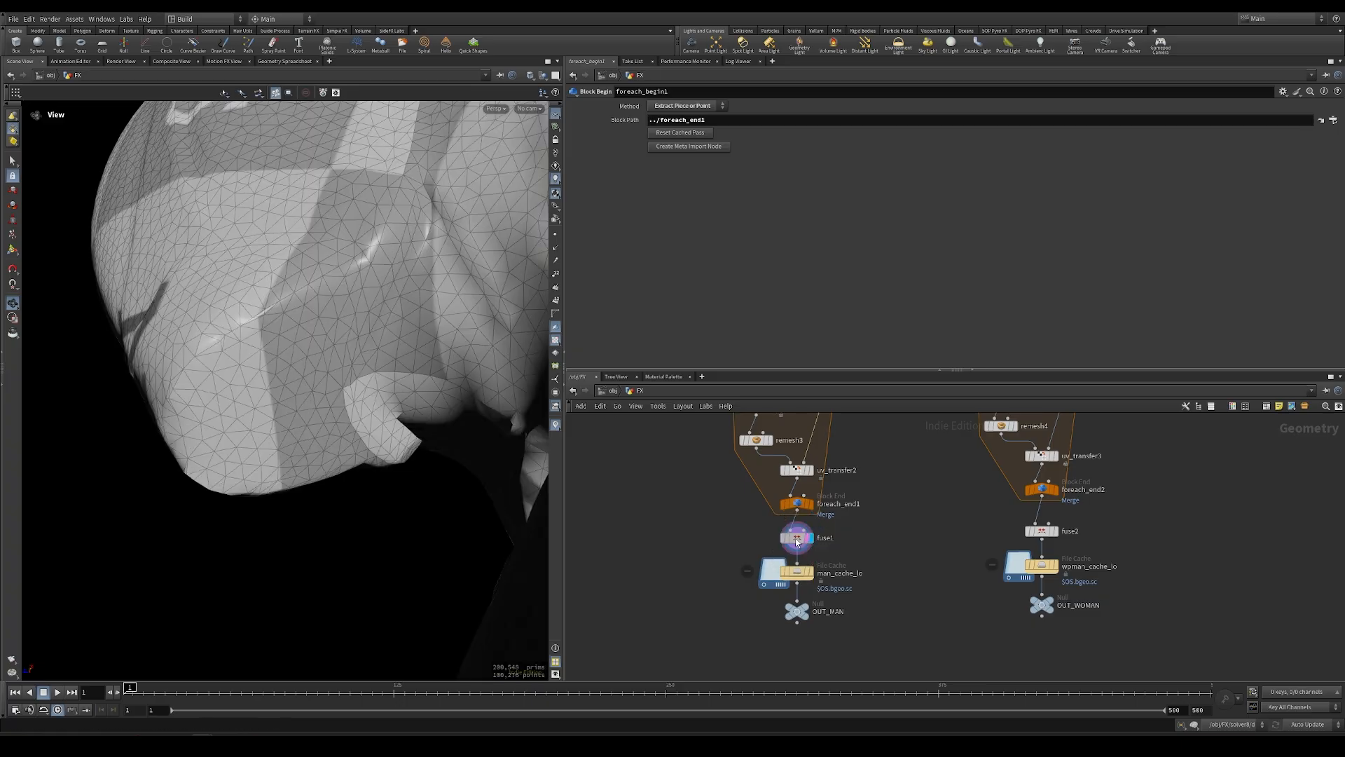
key(space+5)
right_drag(304, 436, 311, 383)
key(space+1)
middle_drag(370, 335, 240, 378)
right_drag(240, 379, 88, 343)
drag(88, 344, 308, 402)
Enable Harden UV Seams for uv on the remesh1 node and display its result in the UV view.
middle_drag(658, 482, 662, 657)
drag(655, 471, 735, 552)
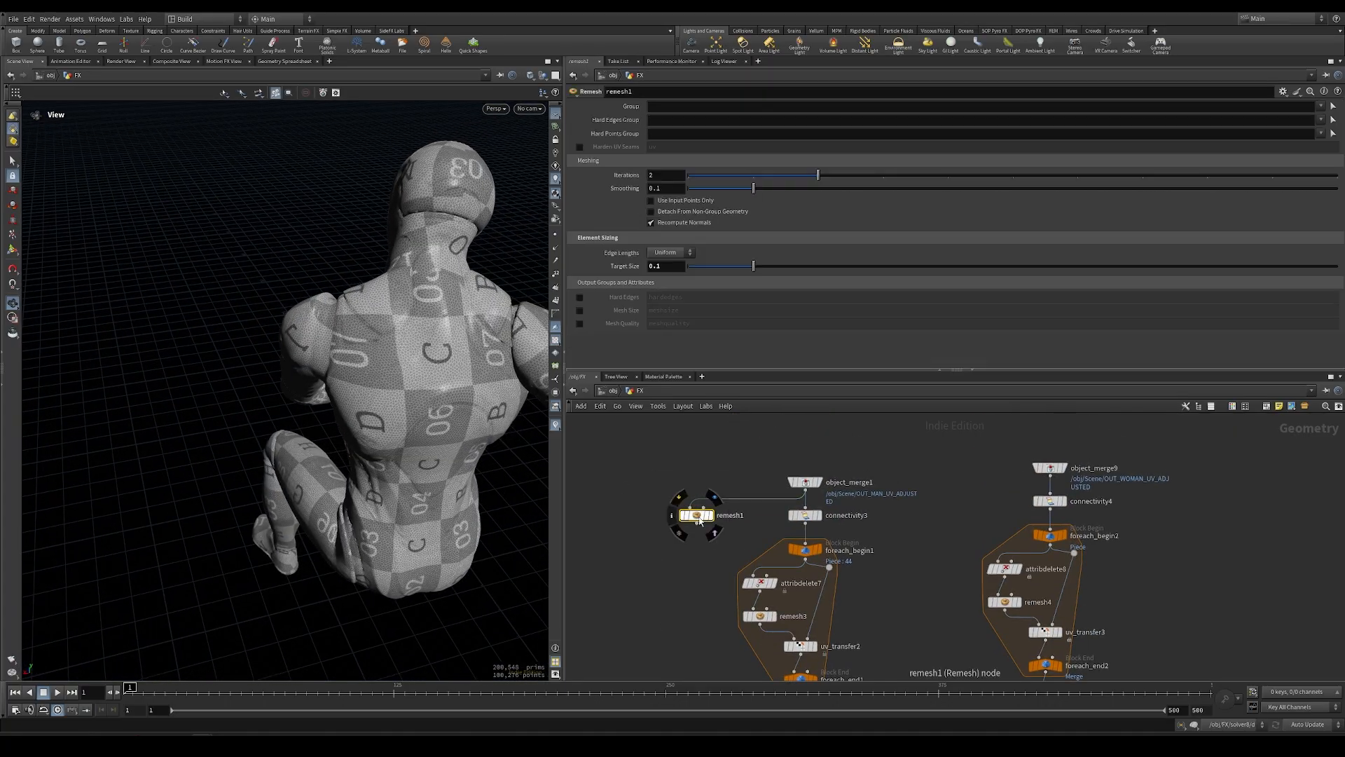
click(579, 147)
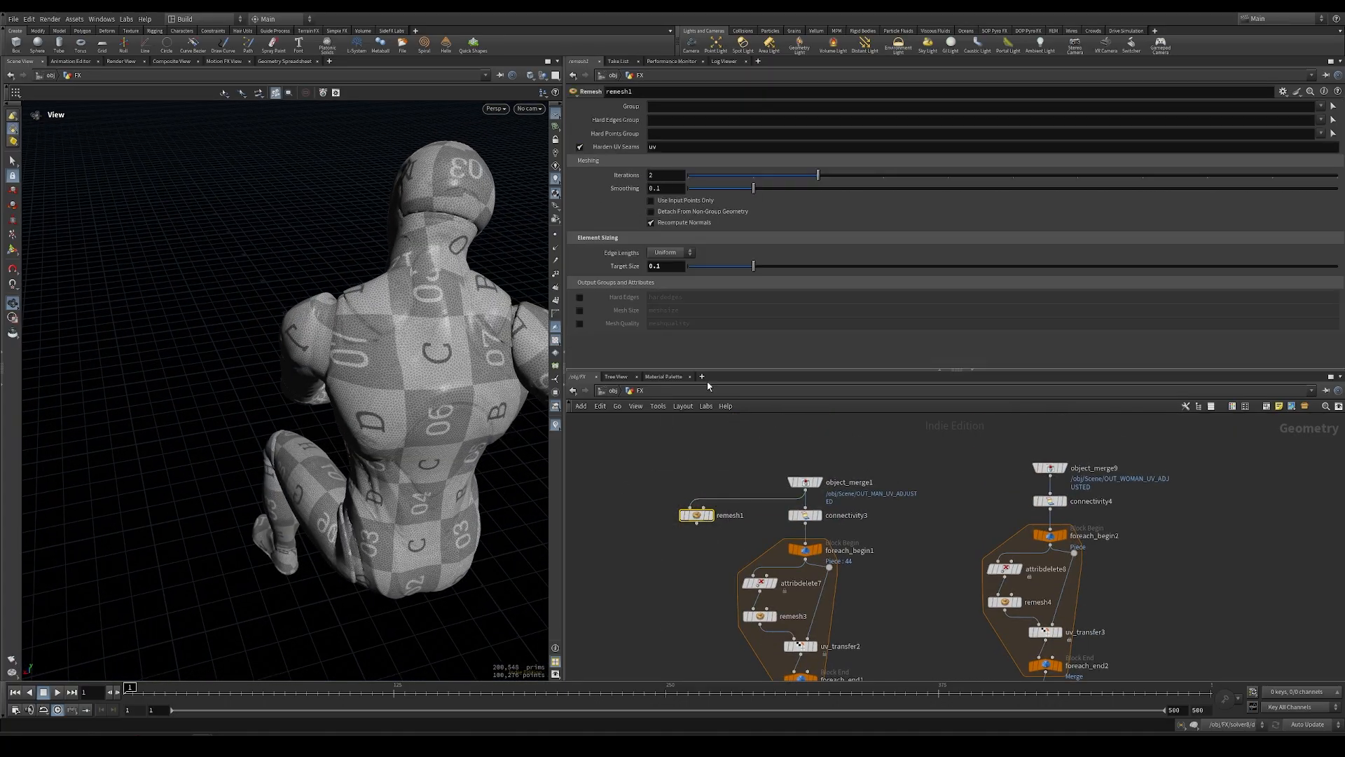
click(709, 517)
key(space+5)
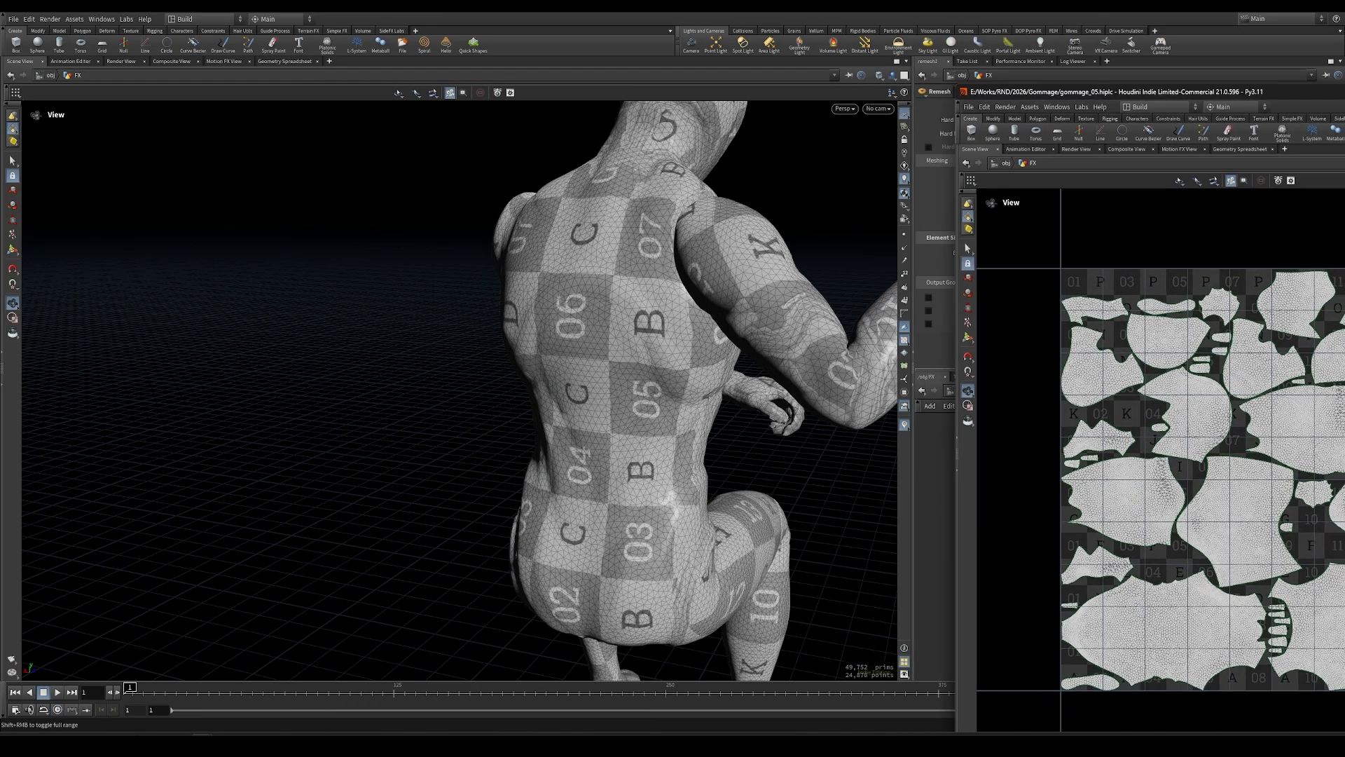
Return to the OUT_MAN_SOURCE network and set the Remesh target size to 0.06.
scroll(758, 238, down, 1)
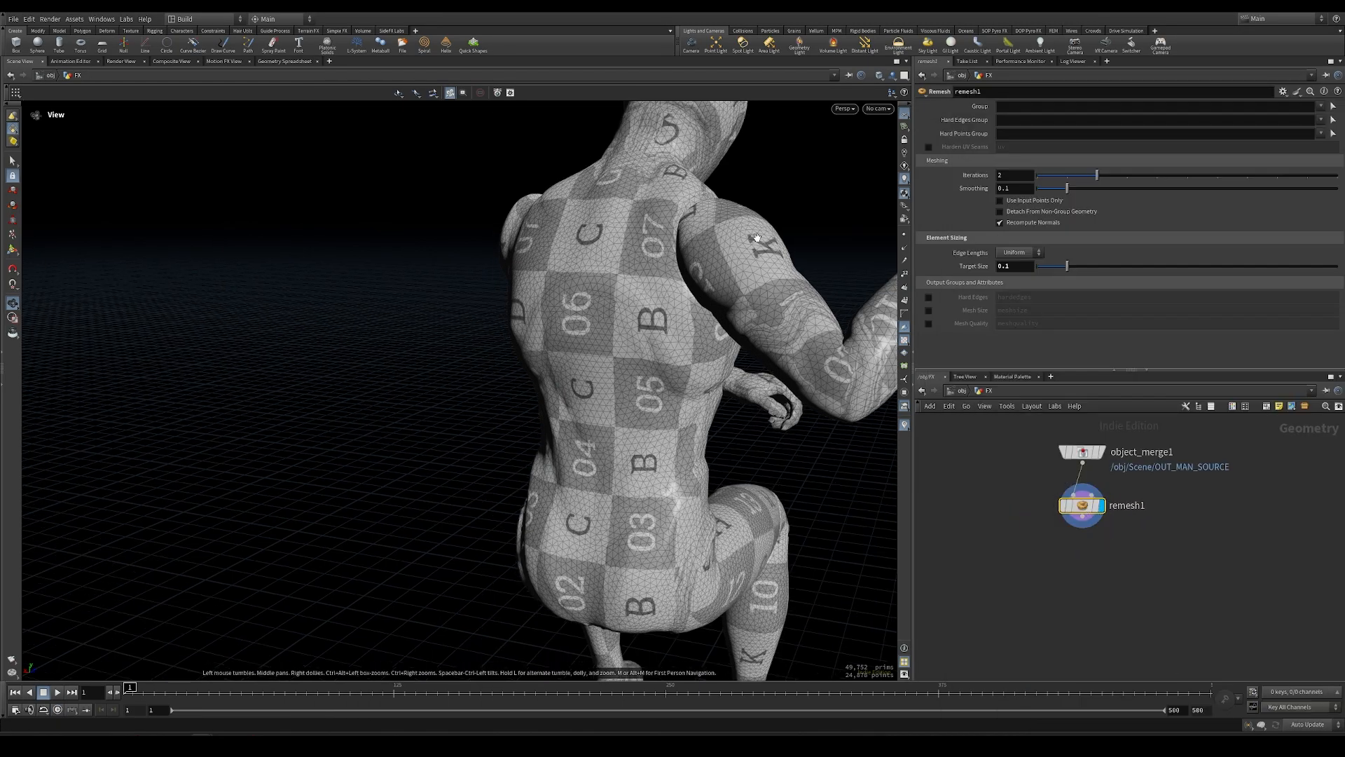
click(1031, 266)
key(Return)
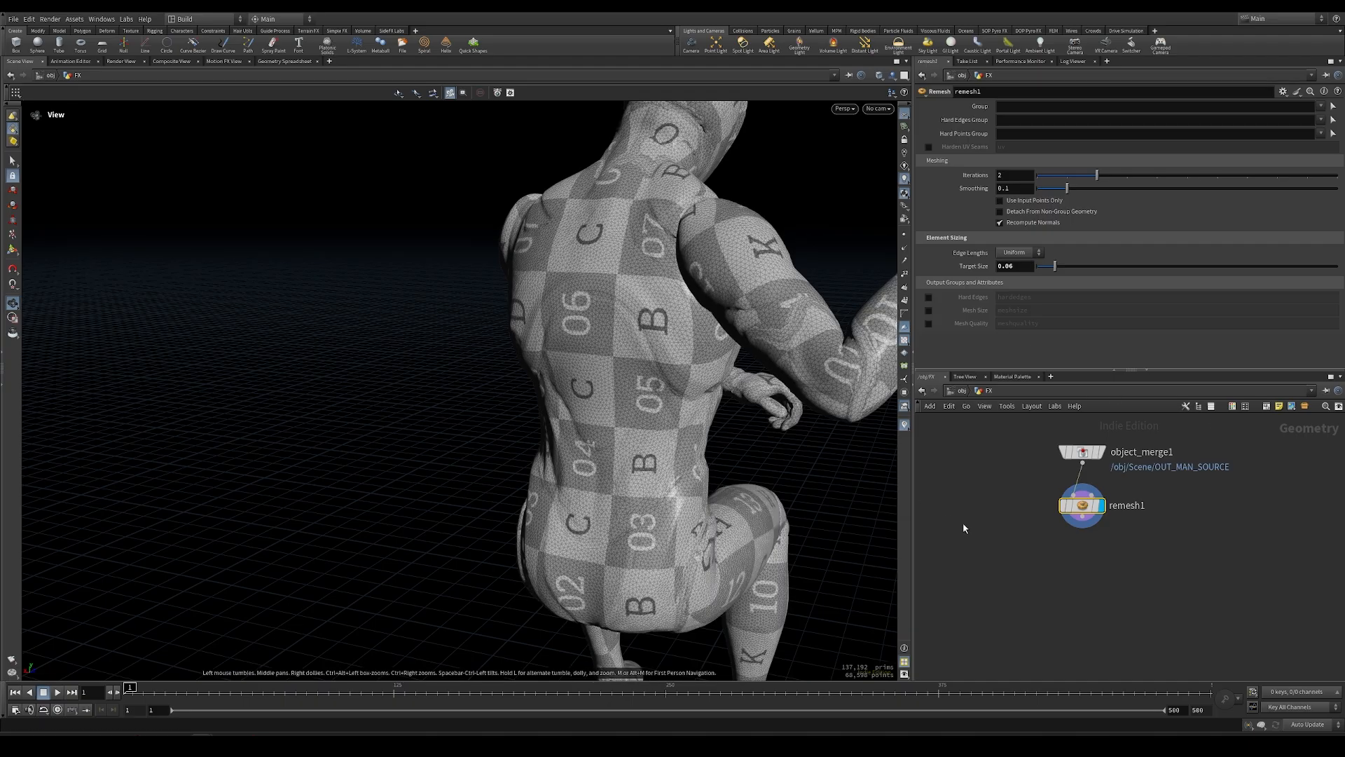
Set the Remesh target size to 0.05 and enable Harden UV Seams for uv.
drag(619, 443, 621, 424)
click(1021, 267)
key(BackSpace)
text(5)
key(Return)
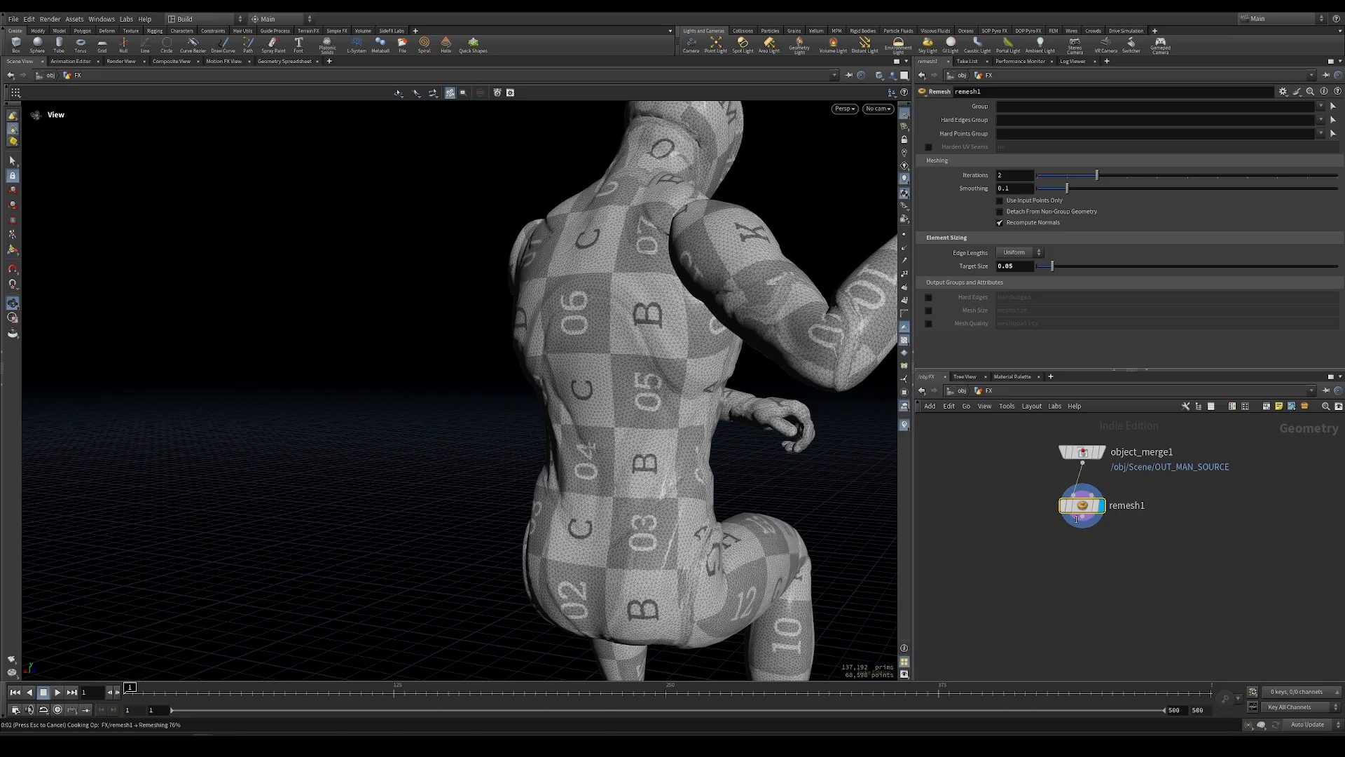
middle_drag(1081, 505, 918, 489)
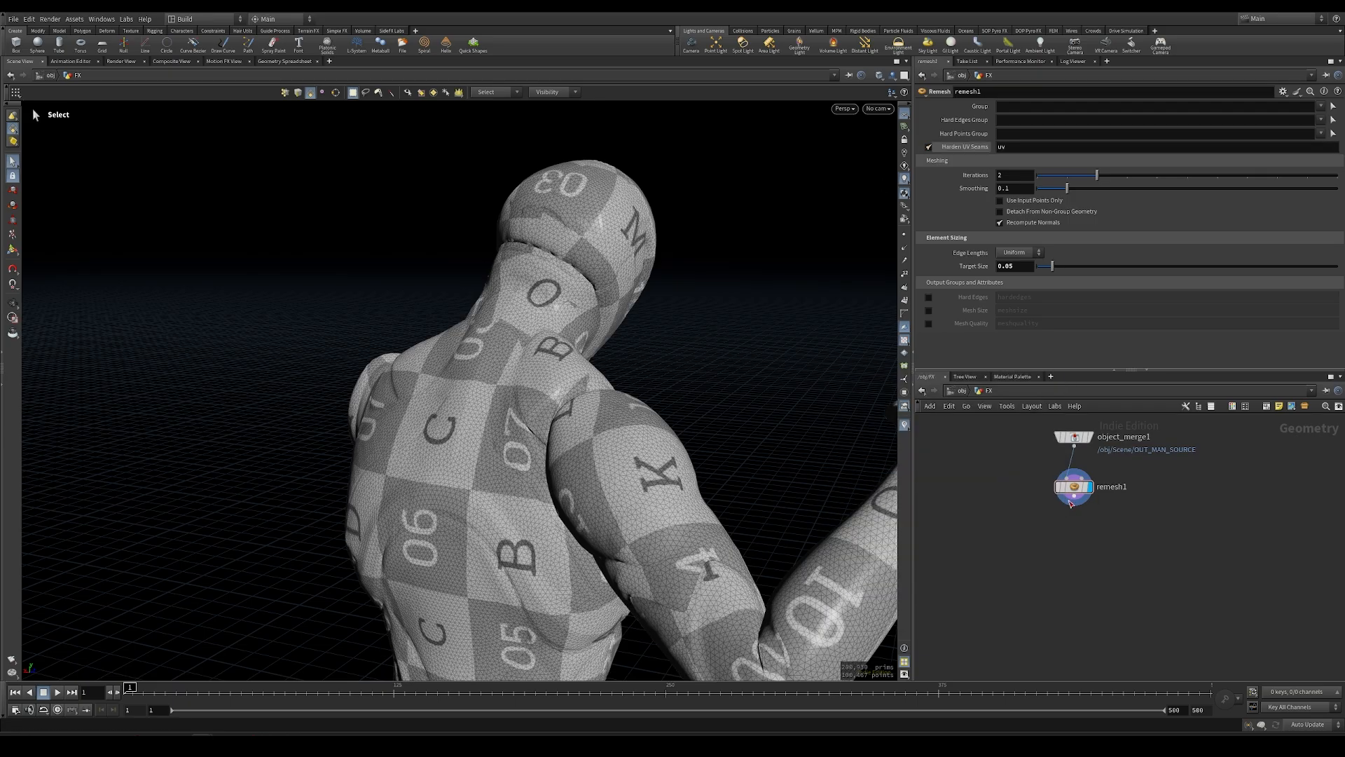
Add a File Cache node connected below remesh1 and display it.
middle_click(1070, 486)
key(Tab)
text(file)
key(Down)
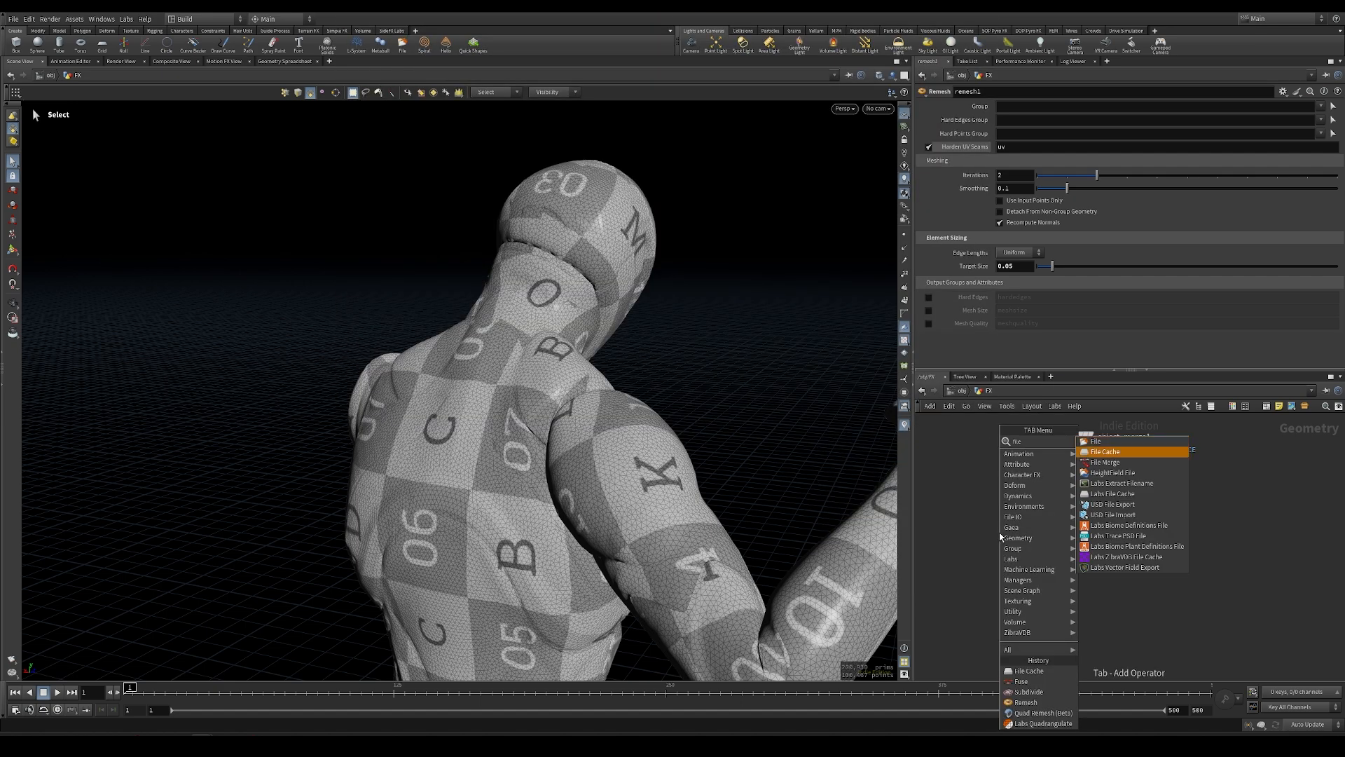
key(Return)
click(1074, 545)
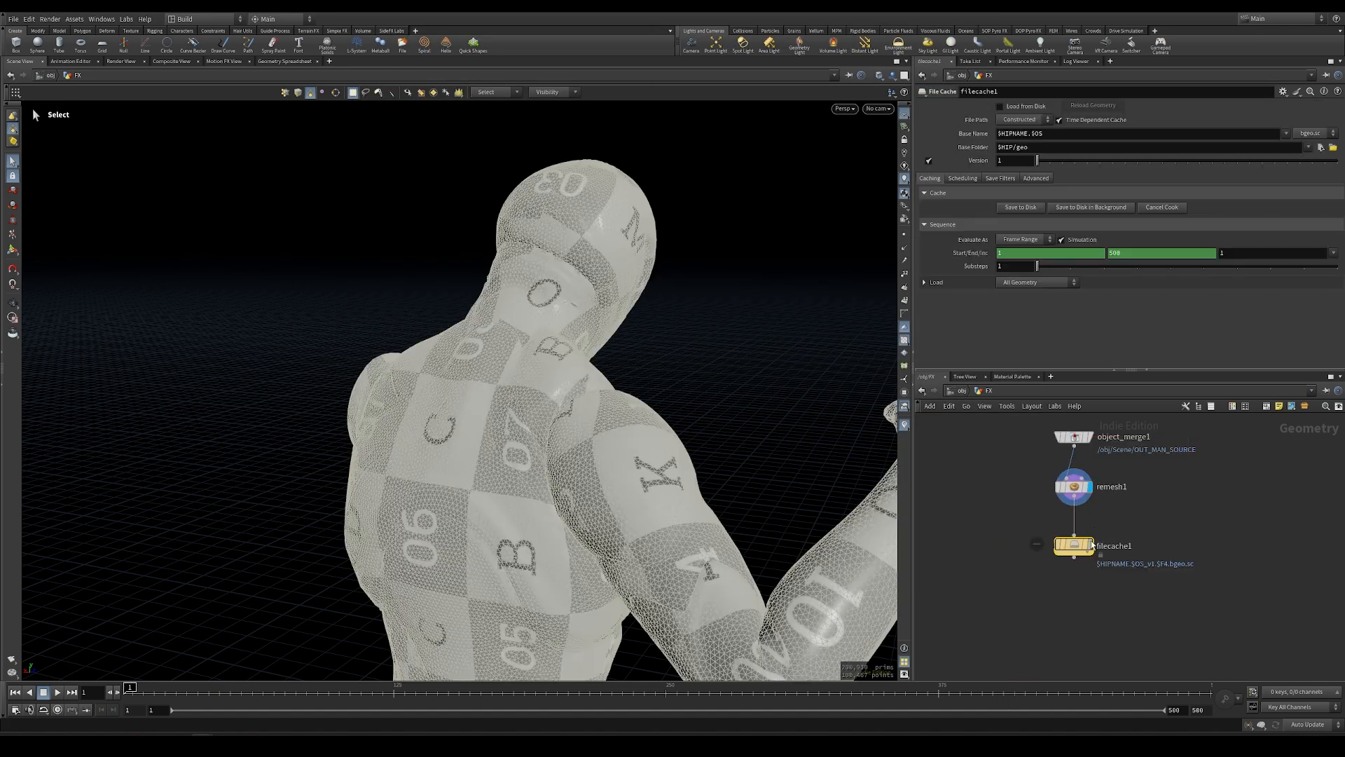
click(1092, 546)
Rename the File Cache node as man_remesh.
double_click(1126, 546)
double_click(1129, 546)
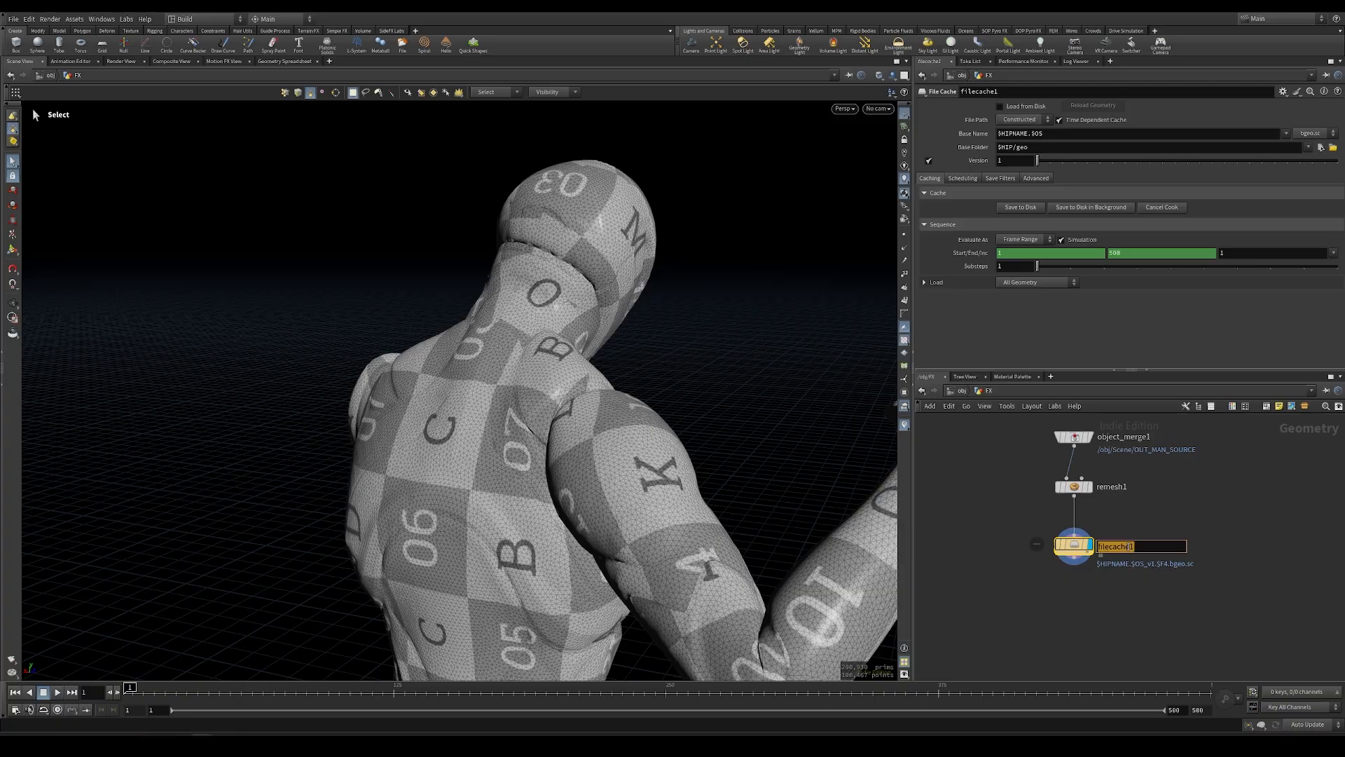
text(man_remesh)
key(Return)
Set the man_remesh cache's file path mode to Explicit and disable Time Dependent Cache.
click(1023, 120)
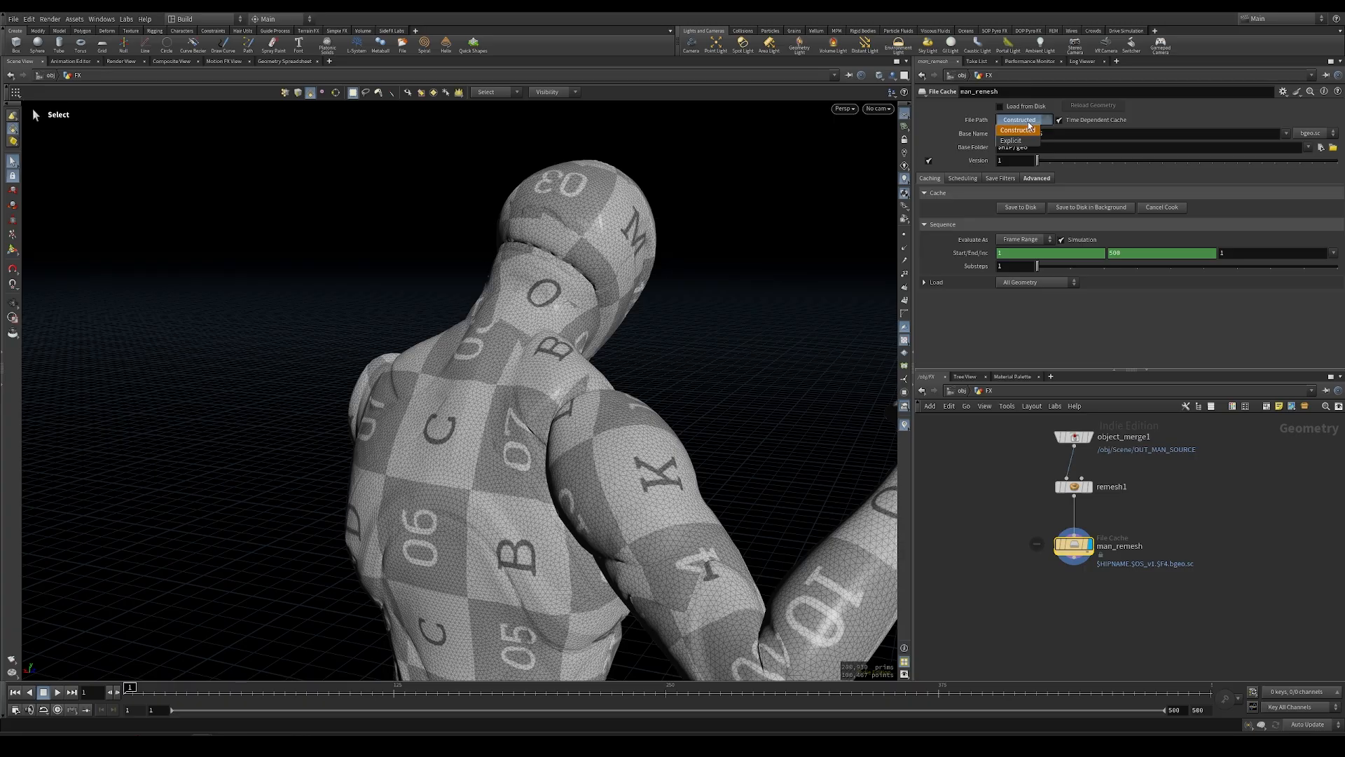
click(1013, 141)
click(1060, 120)
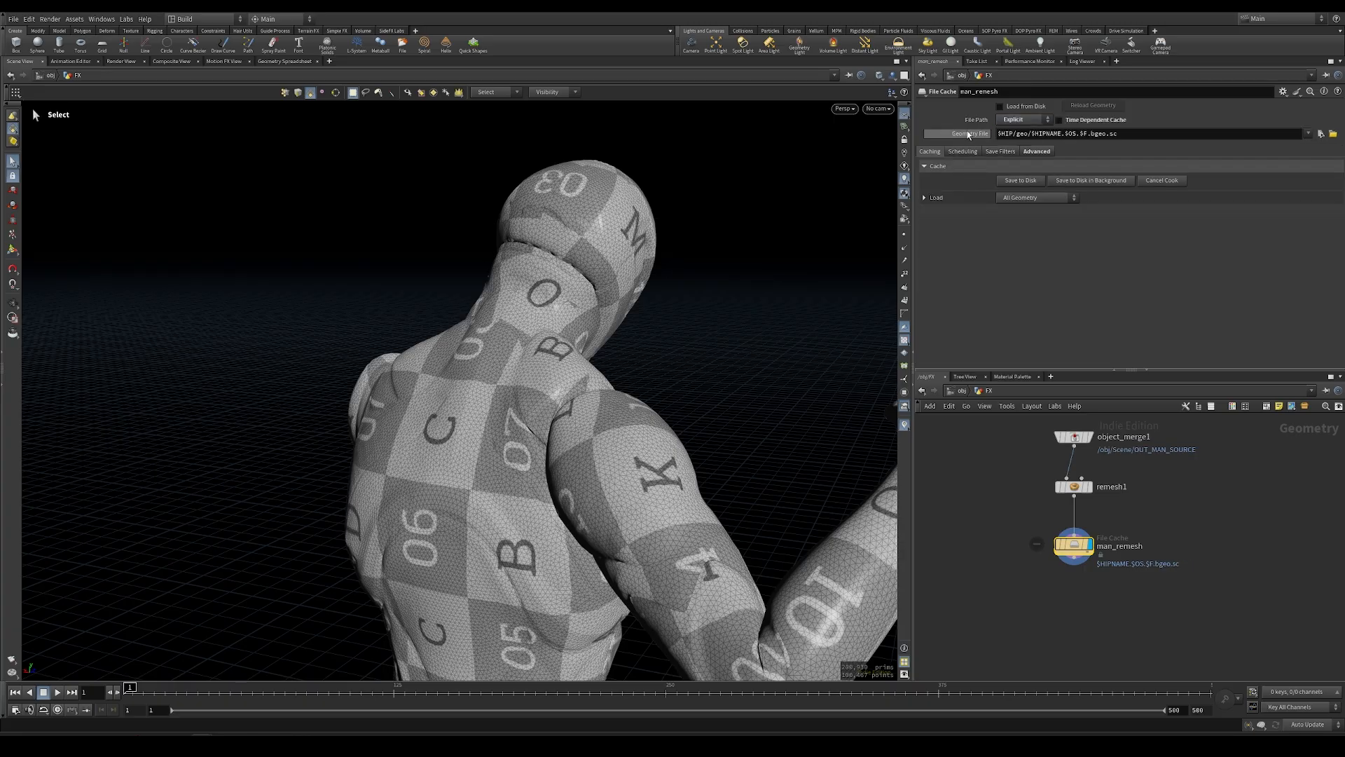
Set the man_remesh cache's geometry file path to $JOB/geo/$OS.bgeo.sc.
drag(999, 134, 1183, 146)
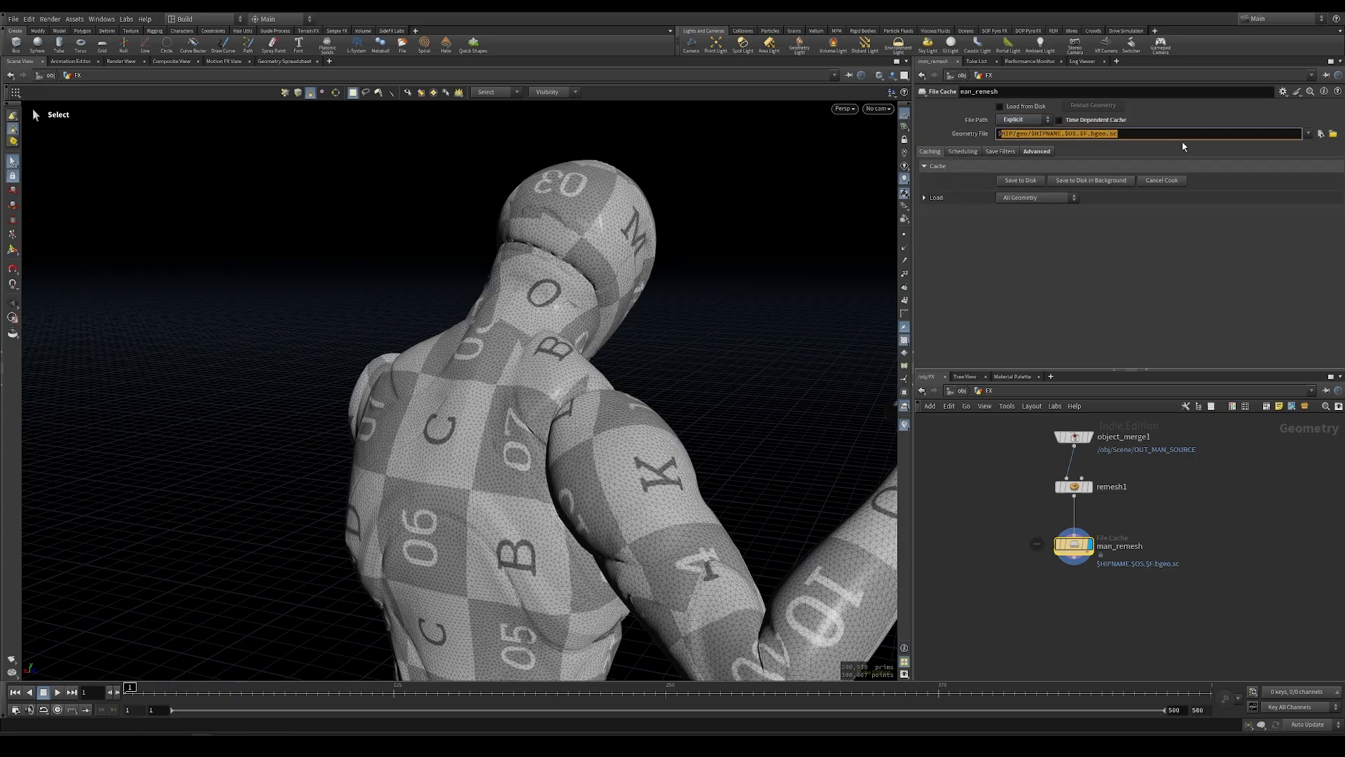
text($JOB/geo)
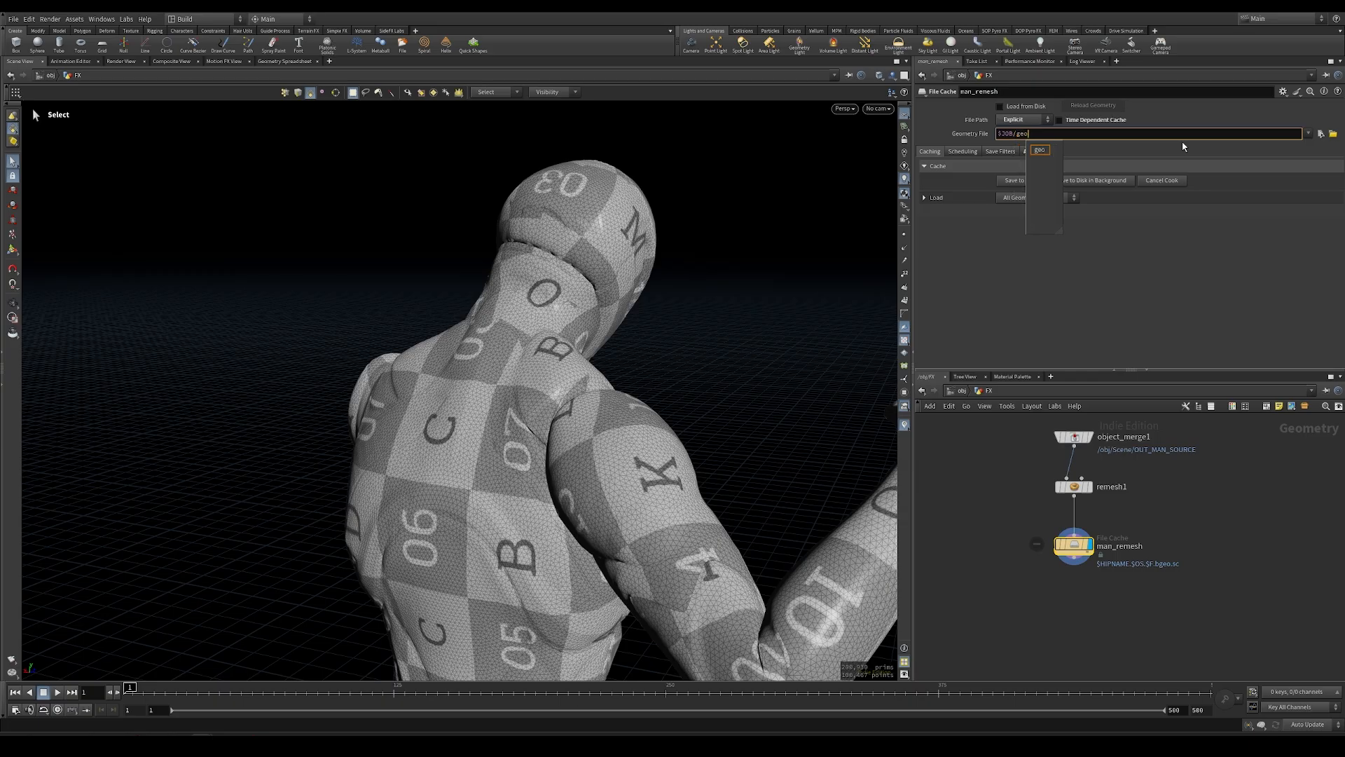
text(/)
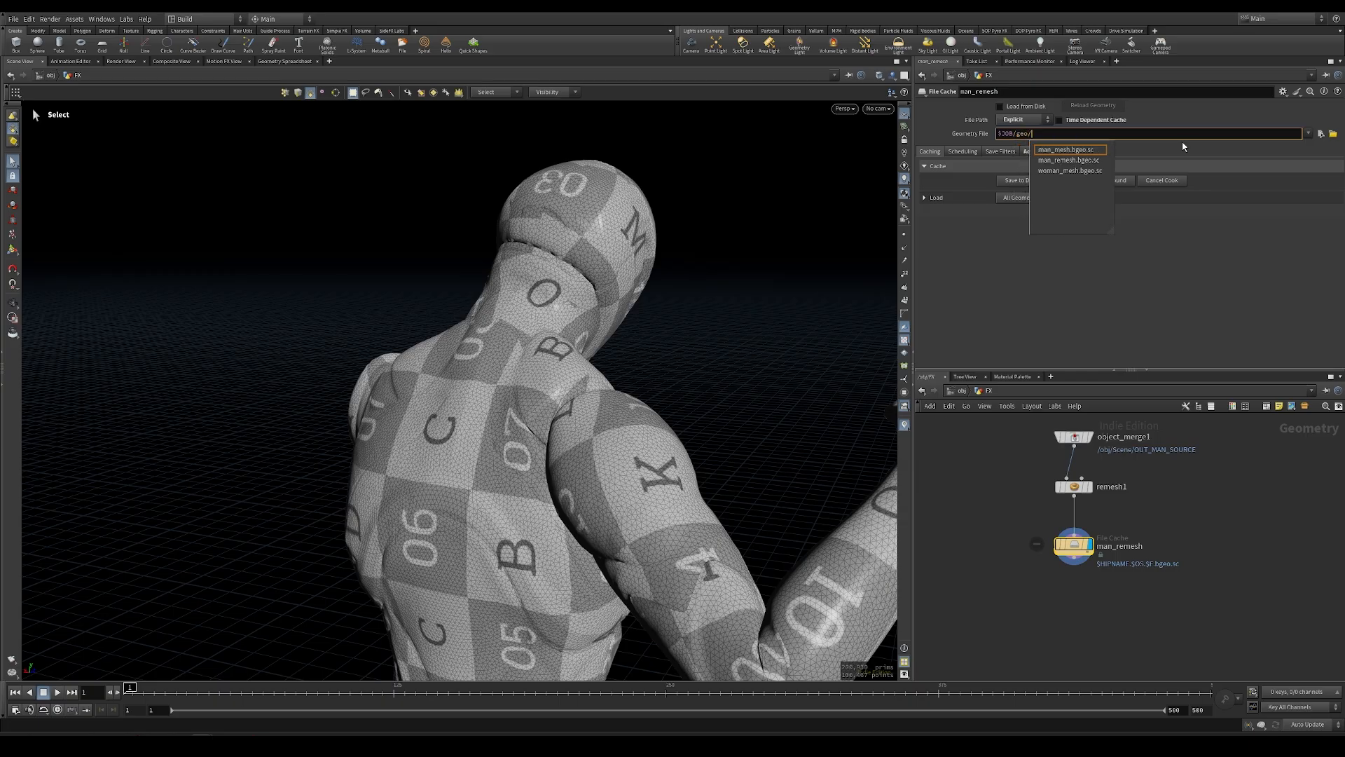
text($OS.bgeo)
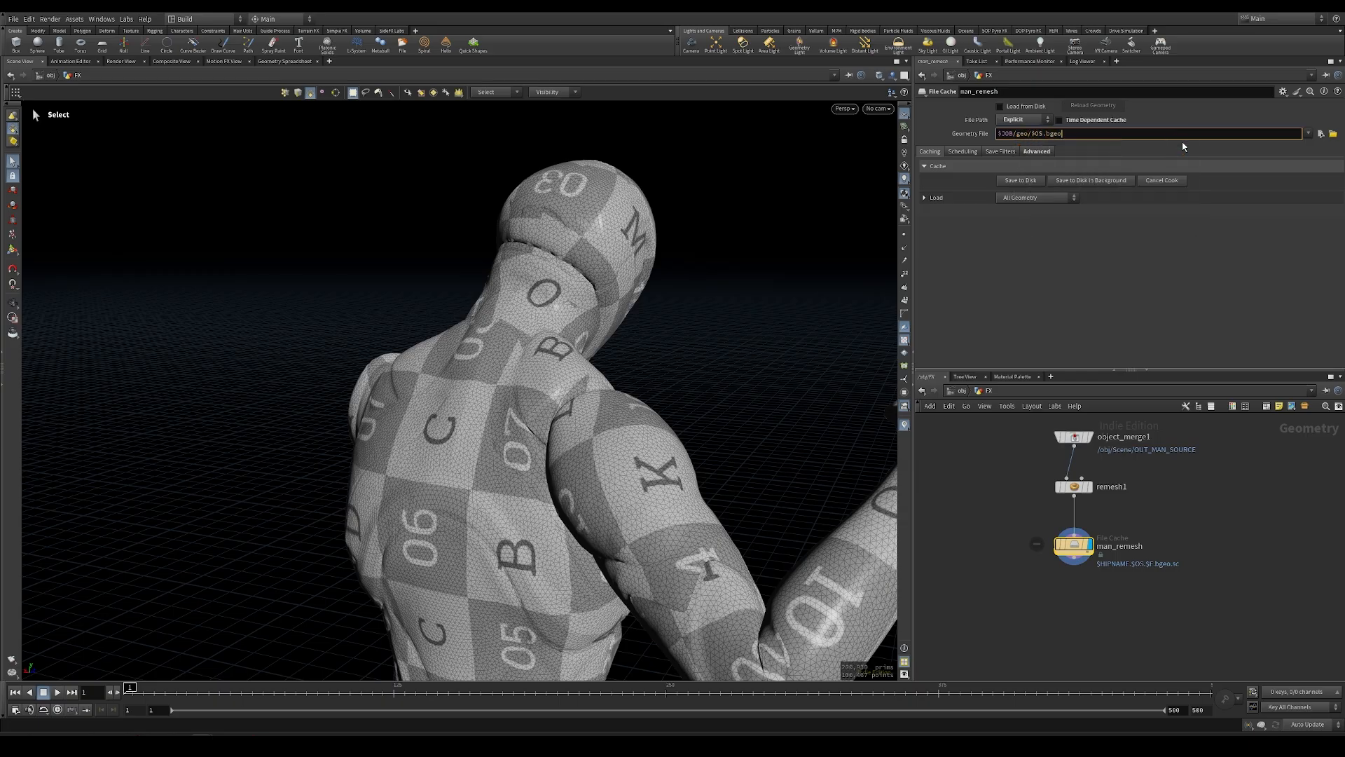
text(.sc)
key(Return)
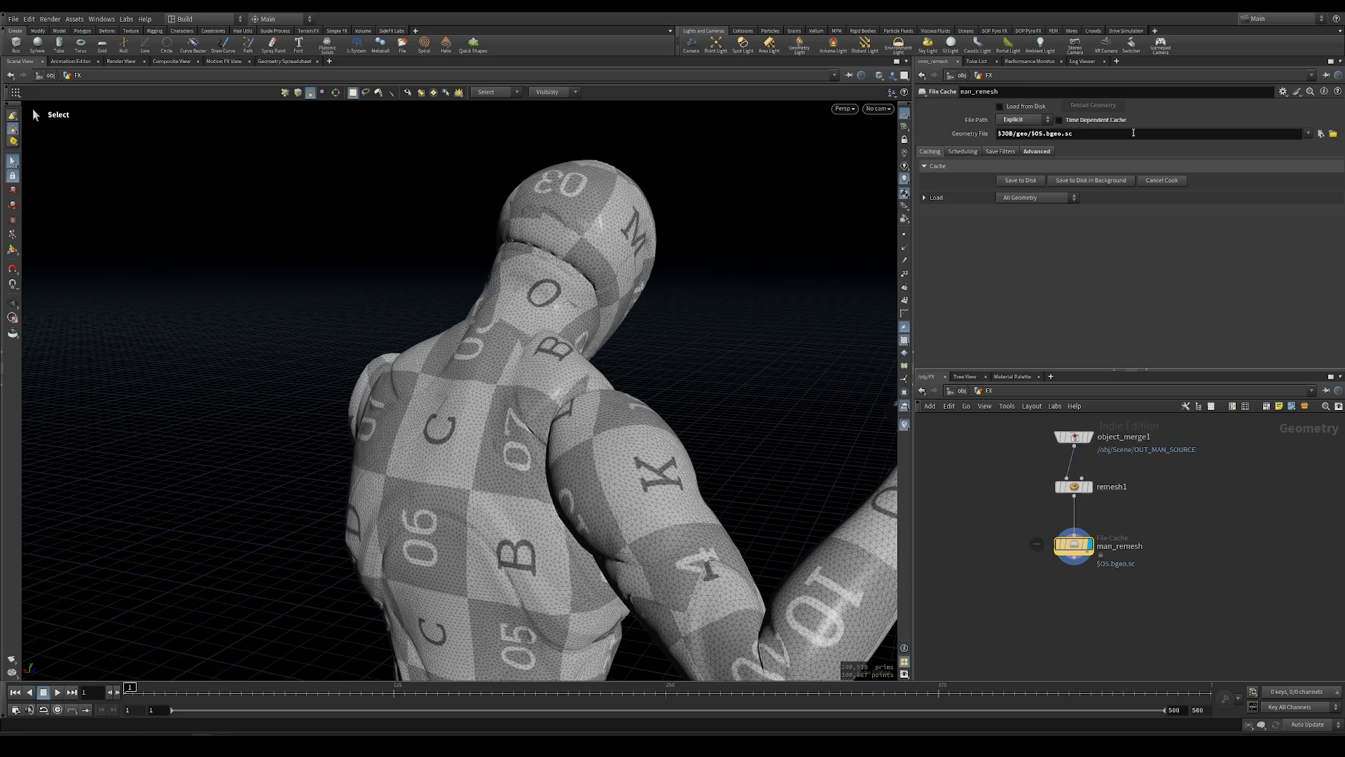
Save the man_remesh geometry to disk and show the whole model shaded without its wireframe.
click(1017, 182)
mouse_move(1082, 546)
key(space+g)
mouse_move(664, 364)
alt+mouse_down()
mouse_move(423, 364)
mouse_move(451, 313)
mouse_move(510, 322)
mouse_move(582, 277)
mouse_move(367, 363)
mouse_move(493, 294)
mouse_move(402, 266)
alt+mouse_up()
key(w)
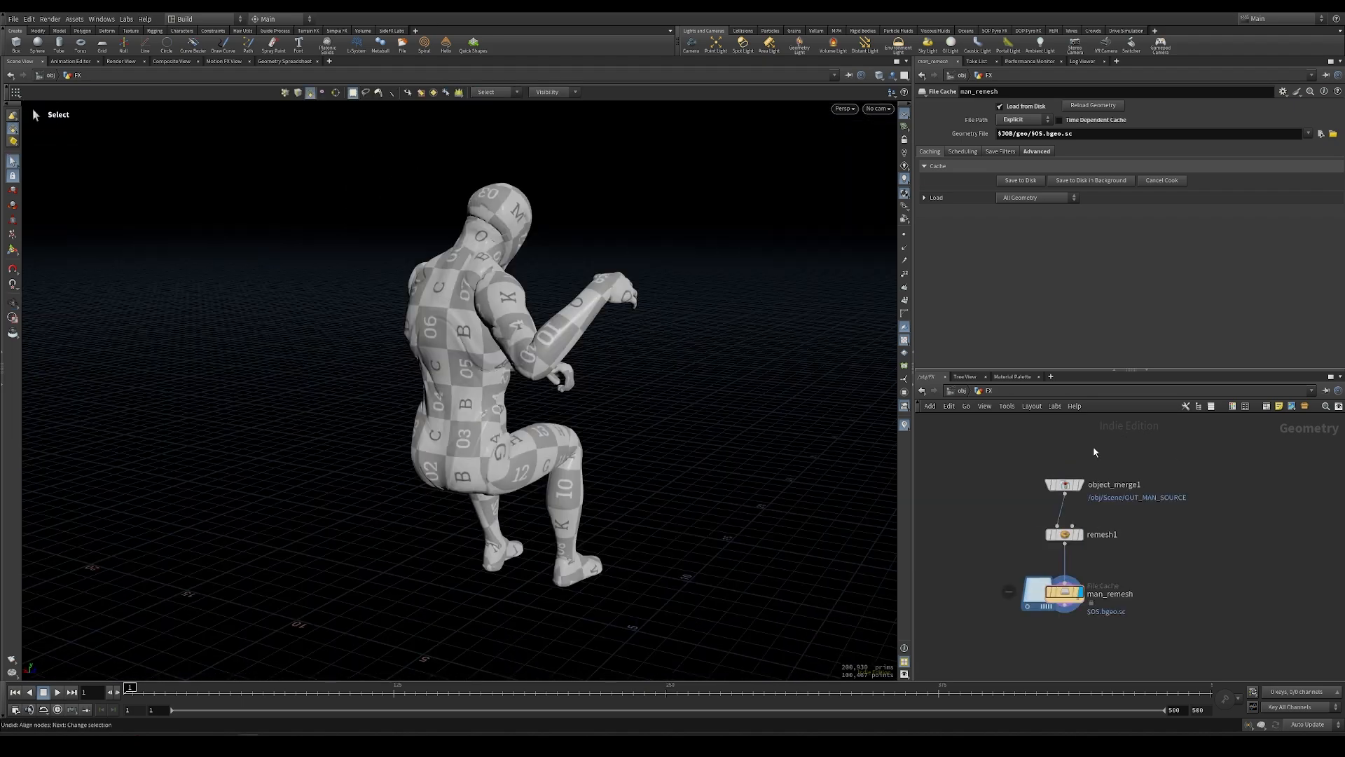
Align object_merge1, remesh1 and man_remesh into a compact vertical column in the network.
drag(970, 450, 1077, 635)
key(a)
drag(1059, 564, 1051, 614)
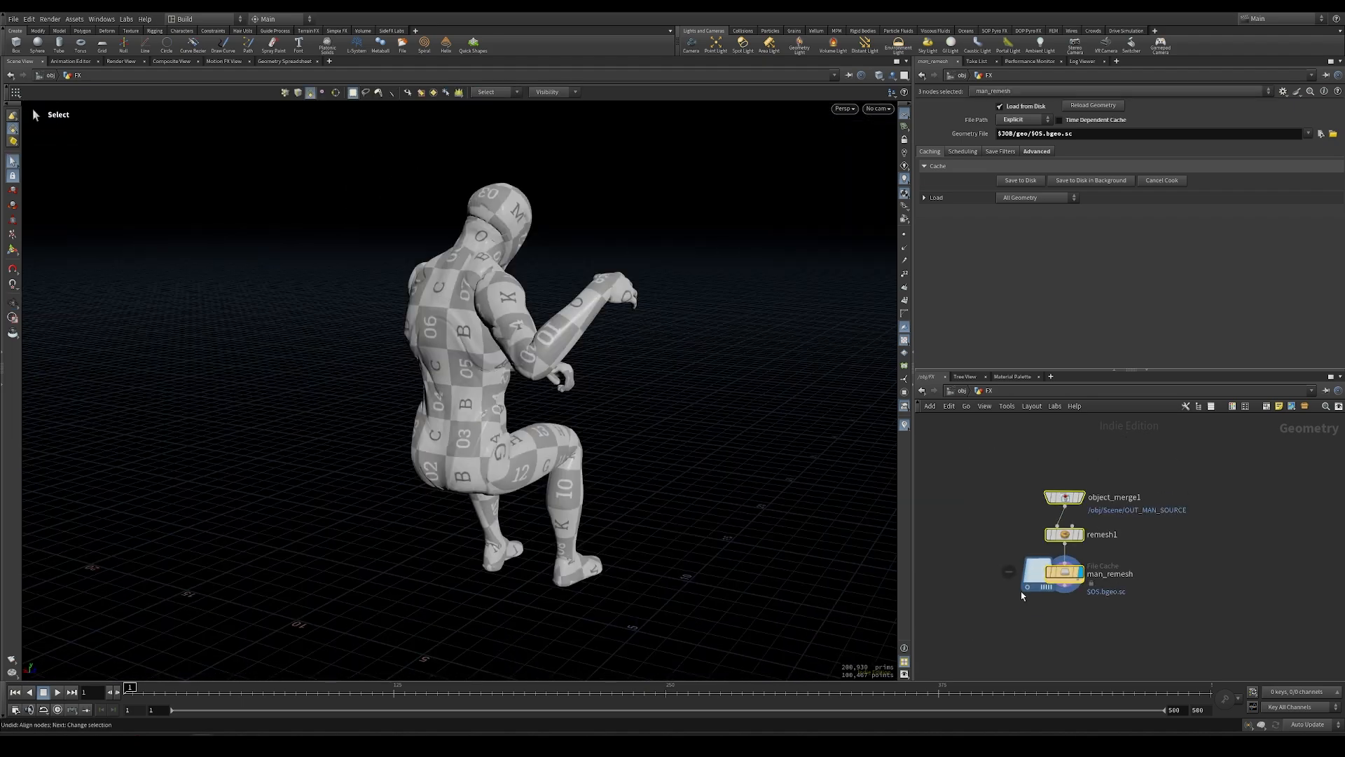
click(1023, 589)
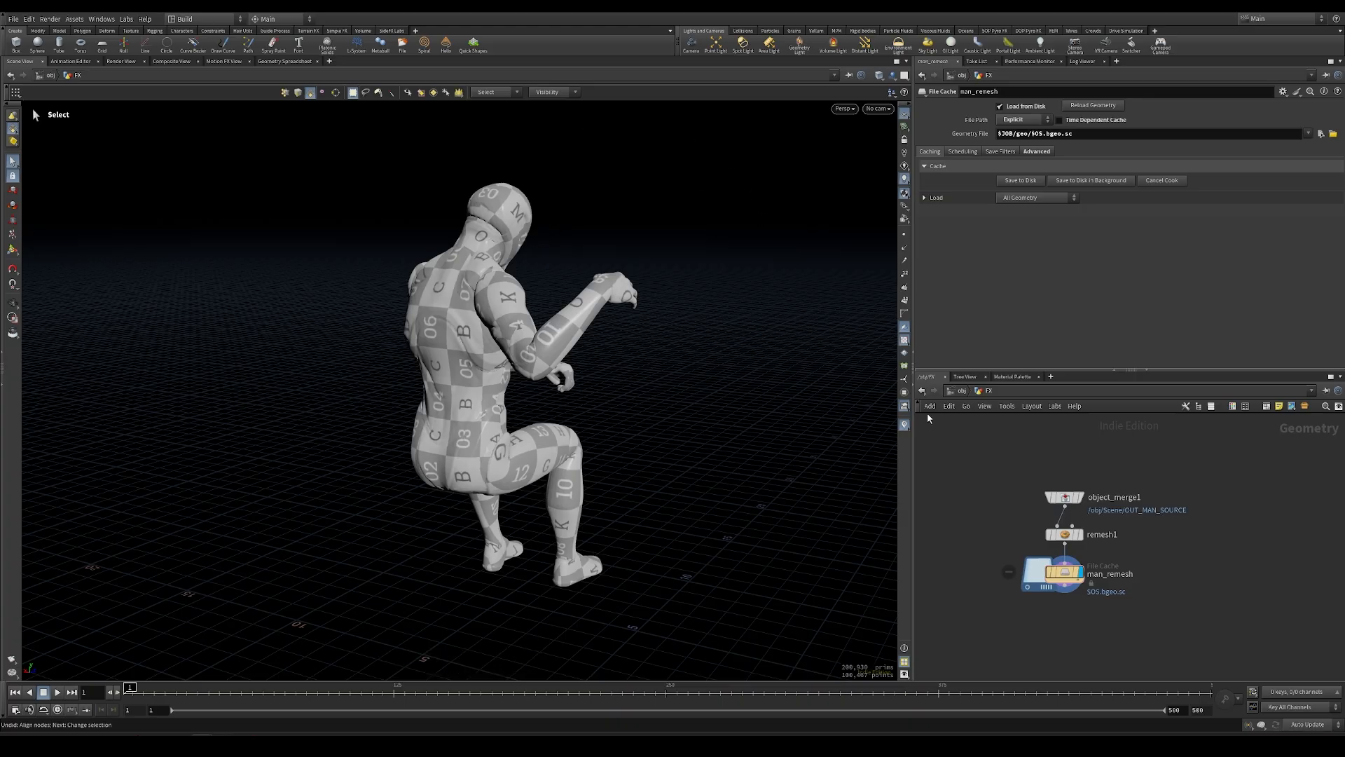
Show the wireframe over the shaded man model around the upper back.
middle_drag(1044, 678, 1018, 586)
alt+middle_drag(453, 284, 497, 376)
alt+right_drag(498, 377, 648, 335)
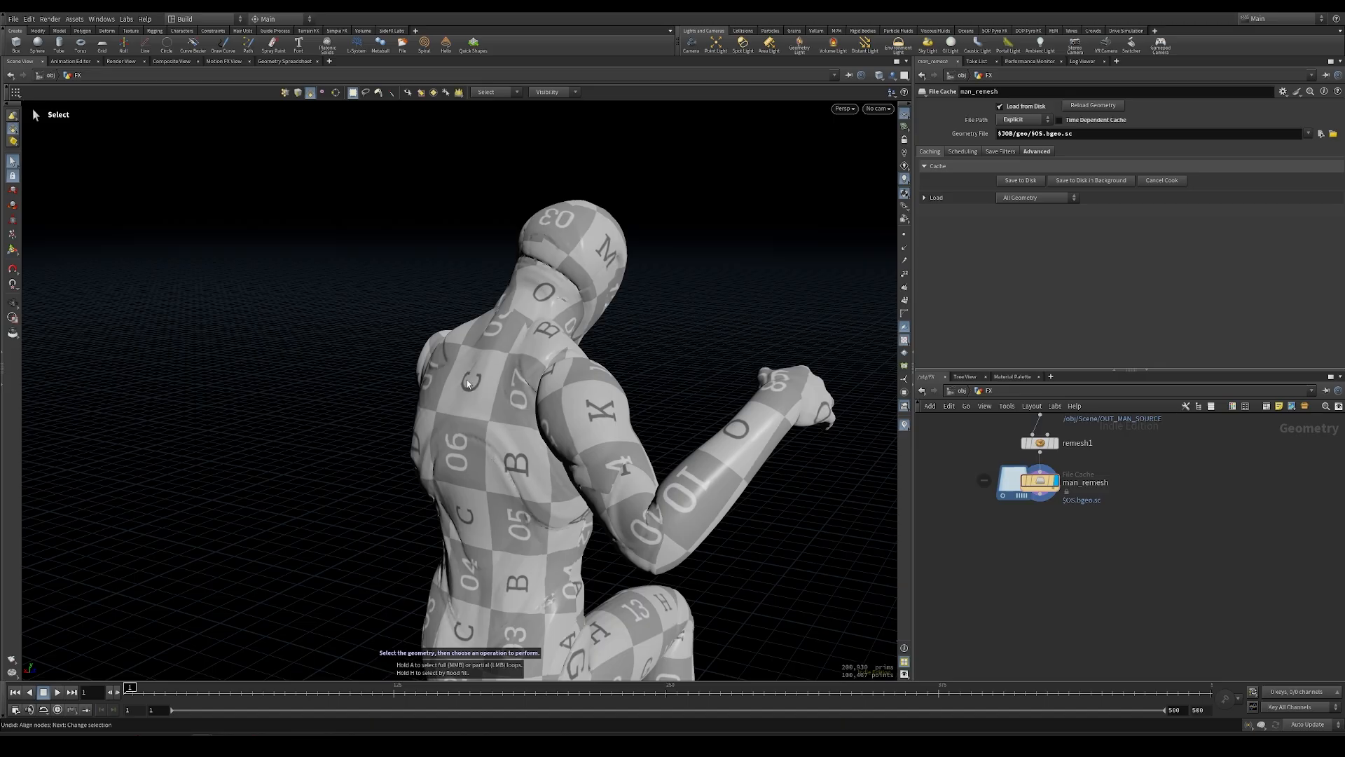
key(shift+w)
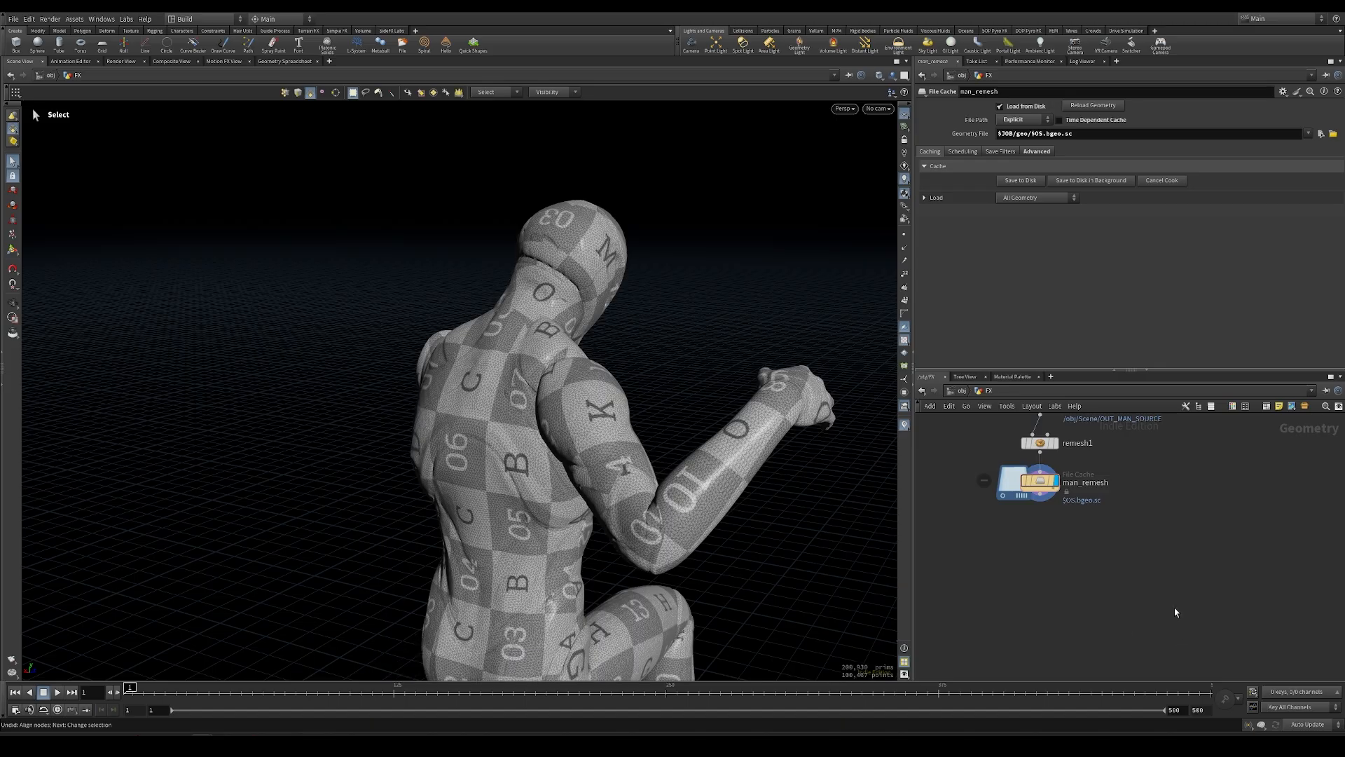
Create an Add node beside the remesh chain.
key(Tab)
text(add)
key(Return)
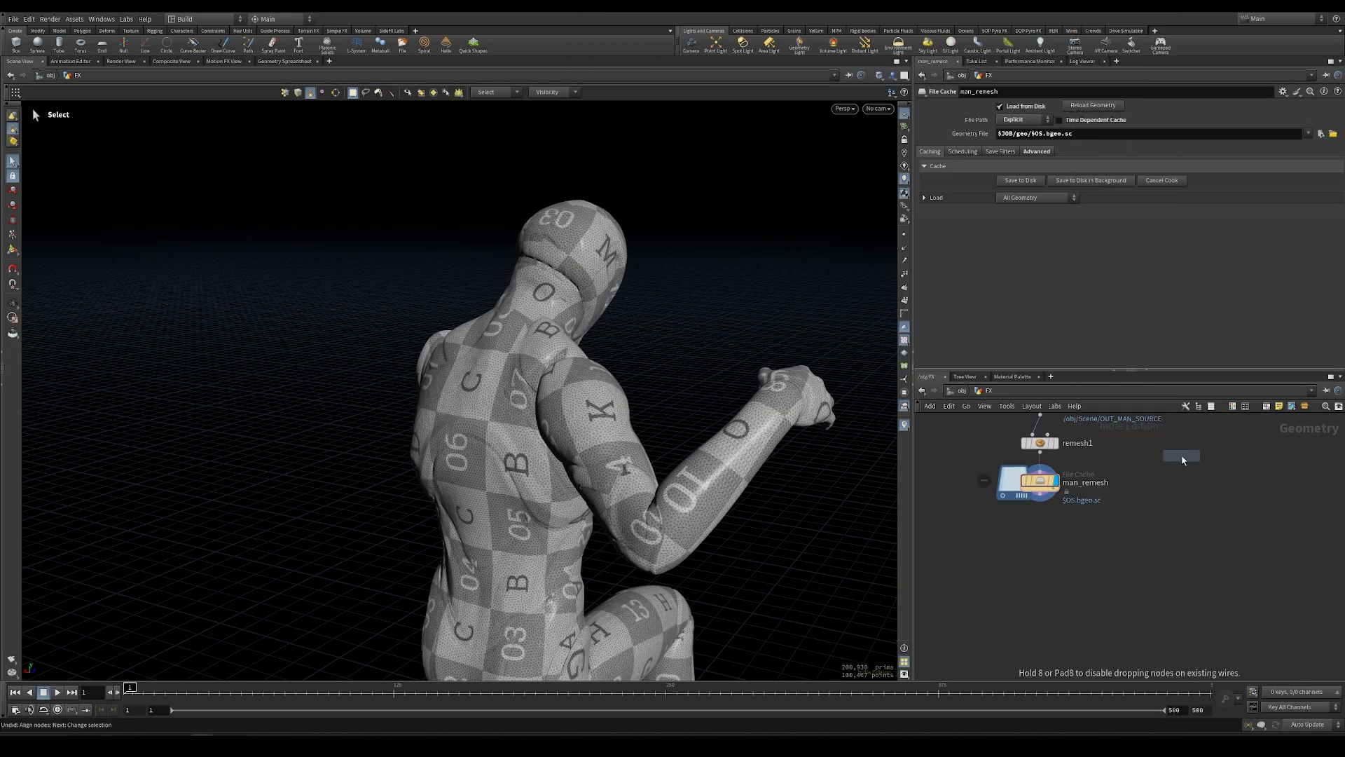
click(1181, 455)
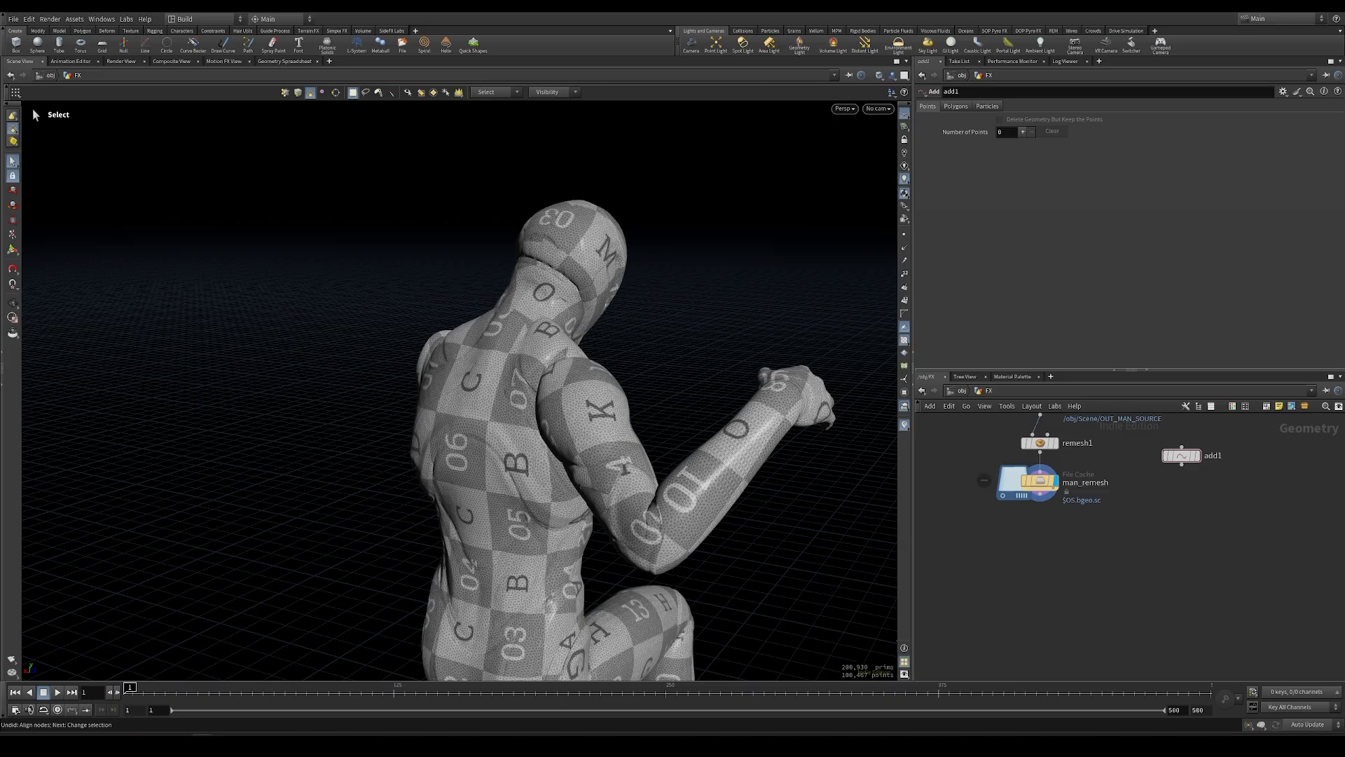
Add a Group node connected below man_remesh and display it.
middle_drag(1128, 551, 1114, 568)
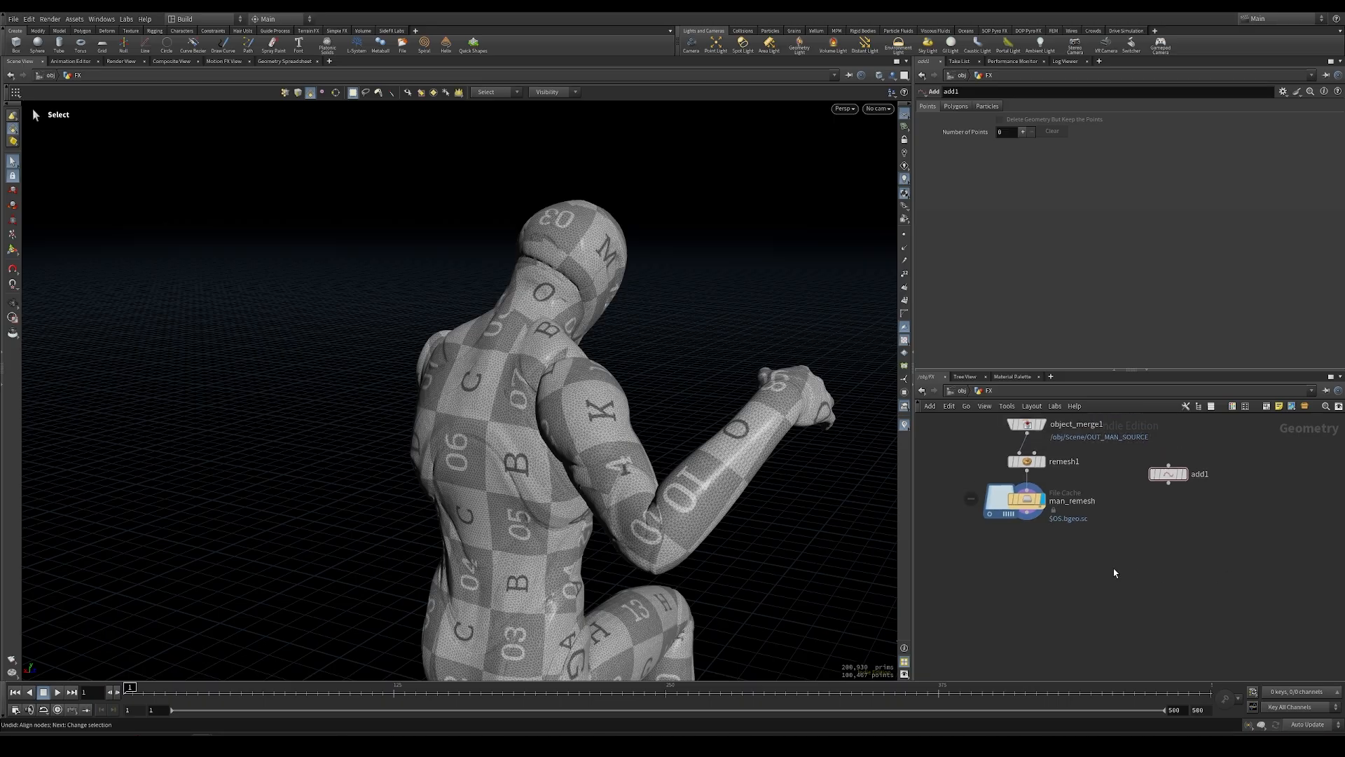
key(Tab)
text(group)
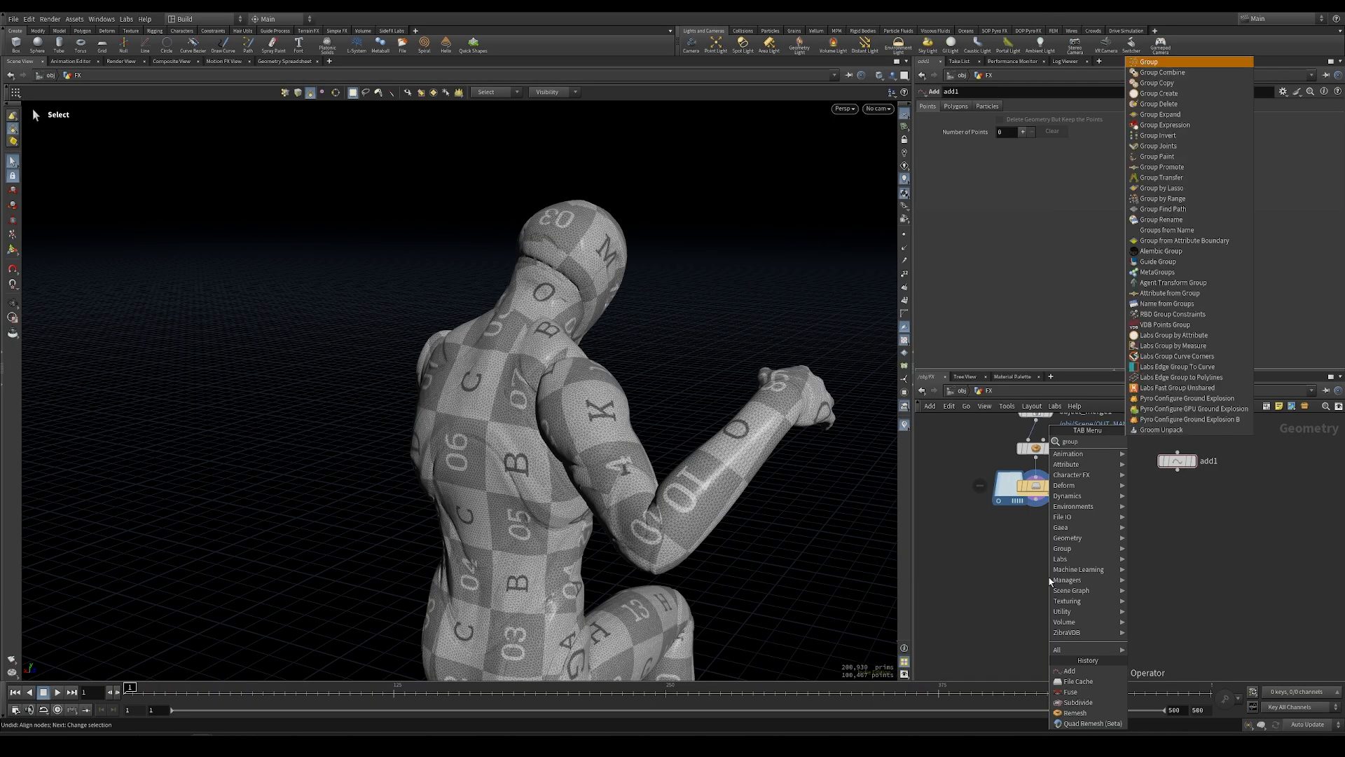
key(Return)
click(1035, 558)
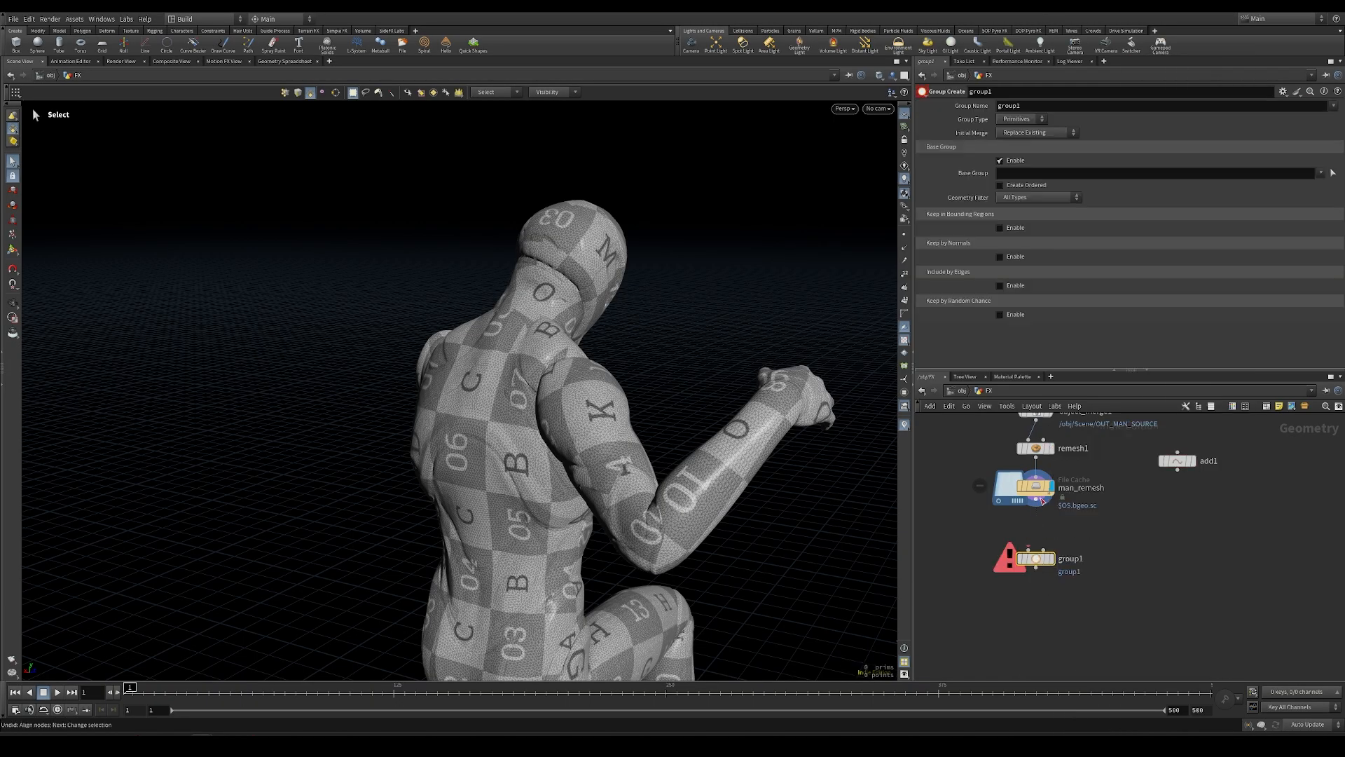
drag(1039, 502, 1036, 552)
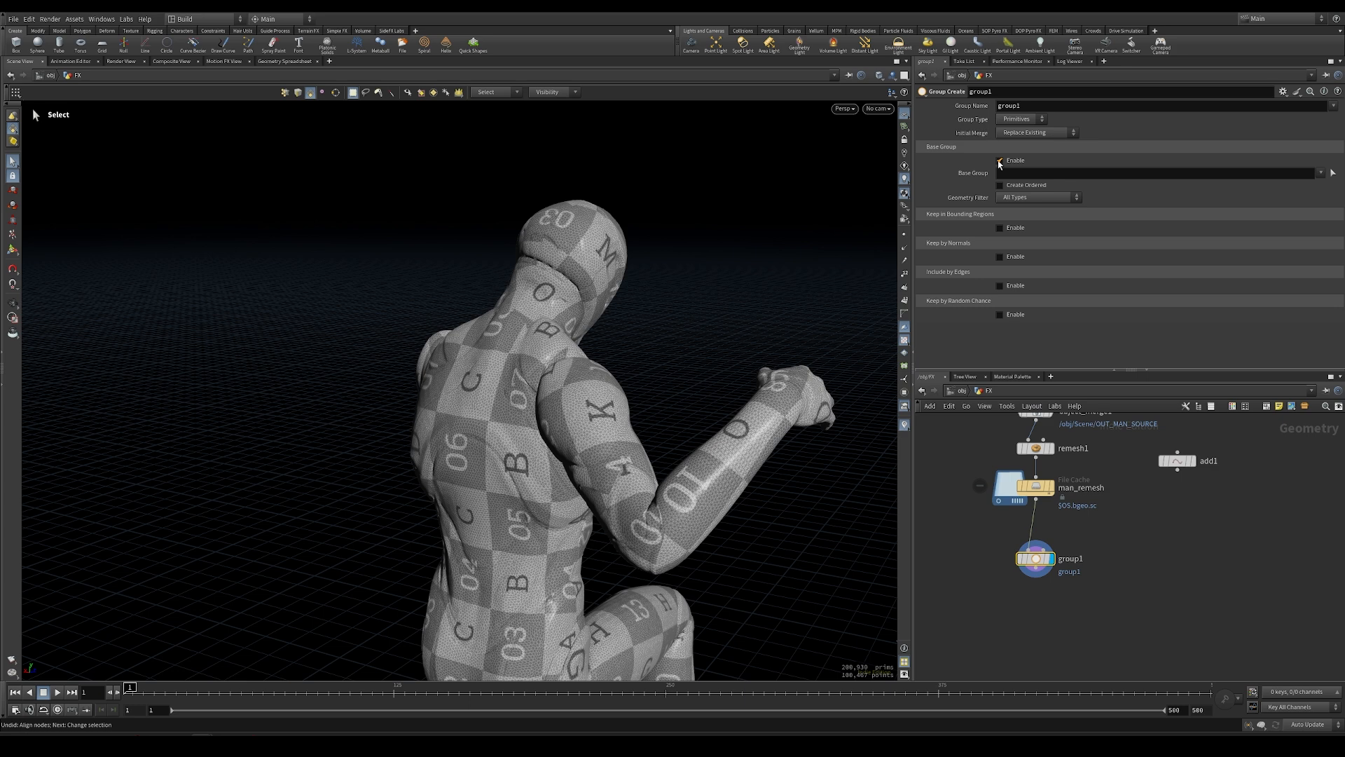
Disable group1's Base Group and enable Keep in Bounding Regions with the Bounding Object type.
click(1000, 161)
click(1001, 190)
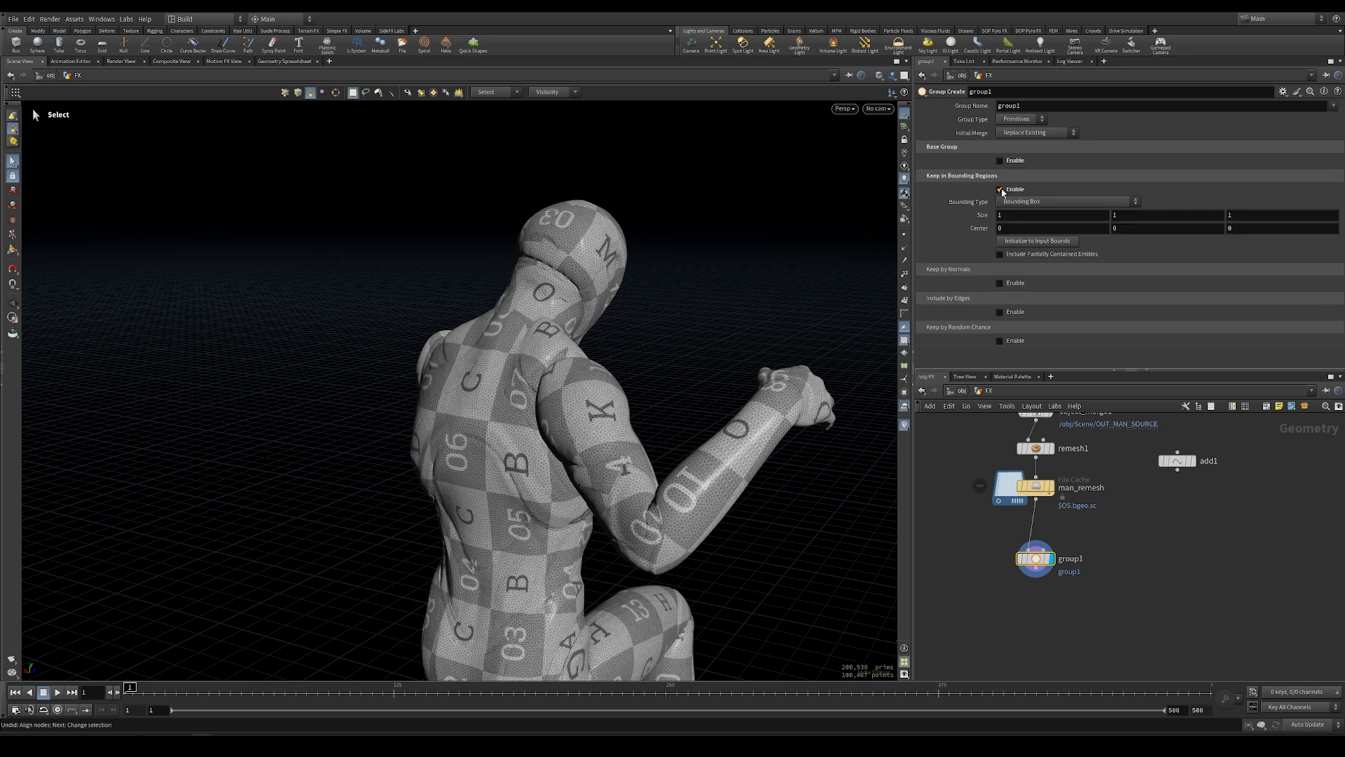
click(1062, 205)
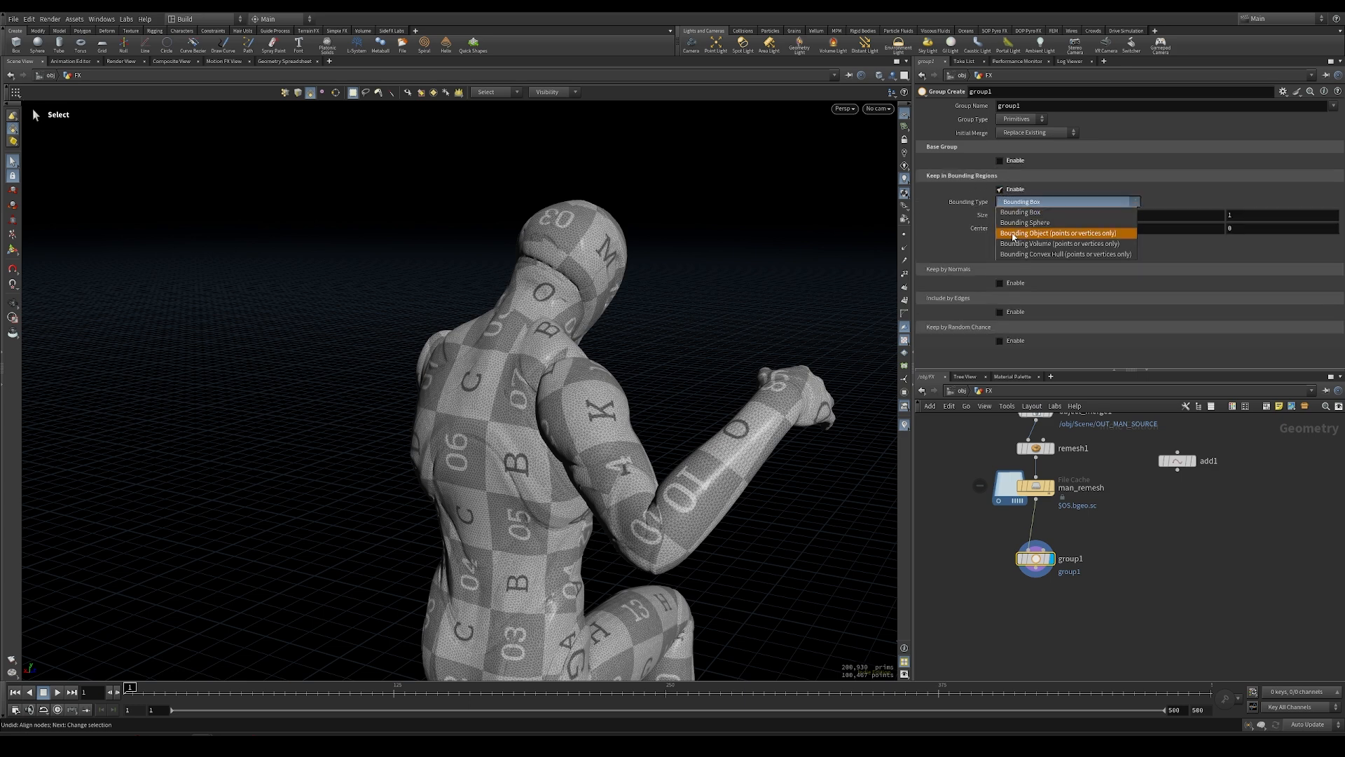
click(1039, 233)
Name the group start and set its Group Type to Points.
double_click(1056, 108)
text(start)
key(Return)
click(1023, 119)
click(1017, 133)
Move add1 aside and place a Sphere node between it and man_remesh.
drag(1190, 466, 1229, 495)
click(1135, 487)
key(Tab)
text(copy)
key(Return)
click(1137, 488)
Add a Copy to Points node with sphere1 as the source and add1 as the target points.
key(Tab)
text(copyto)
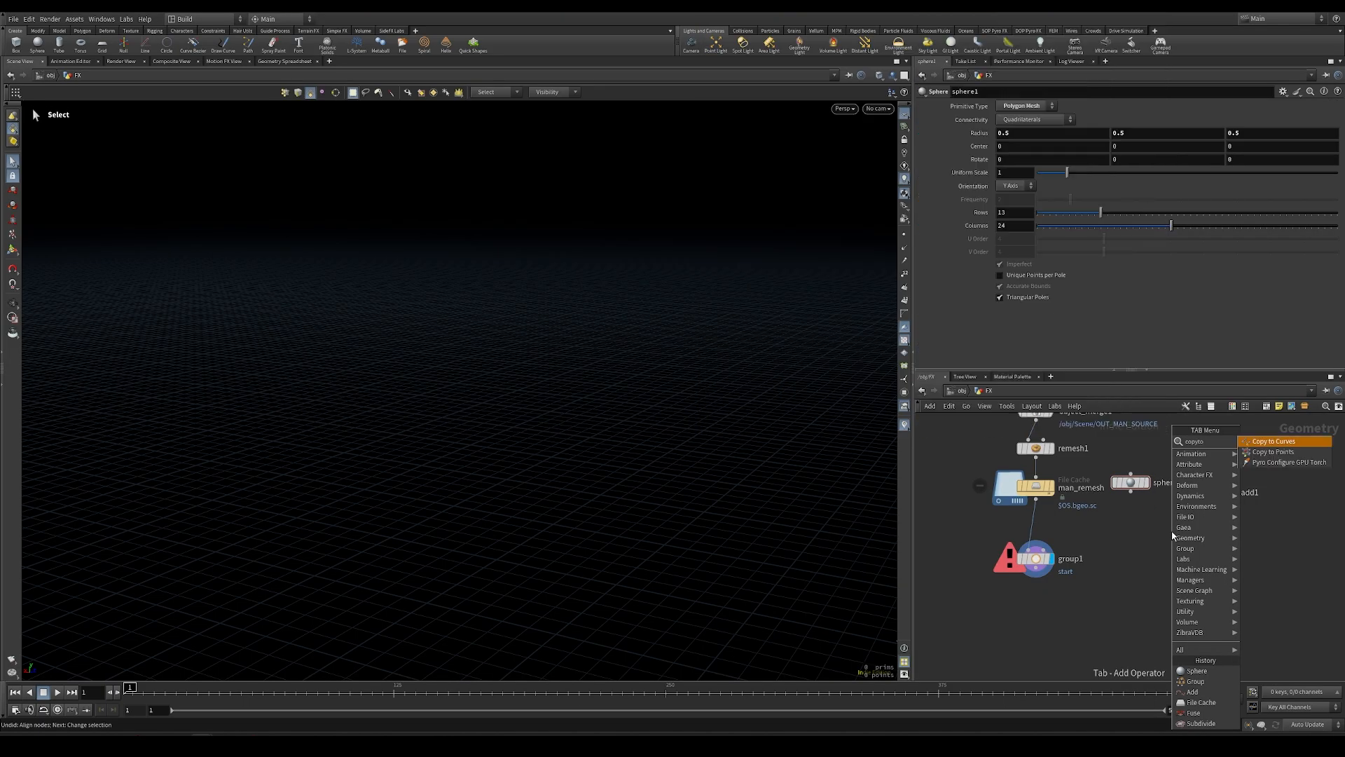
key(Down)
key(Return)
click(1175, 536)
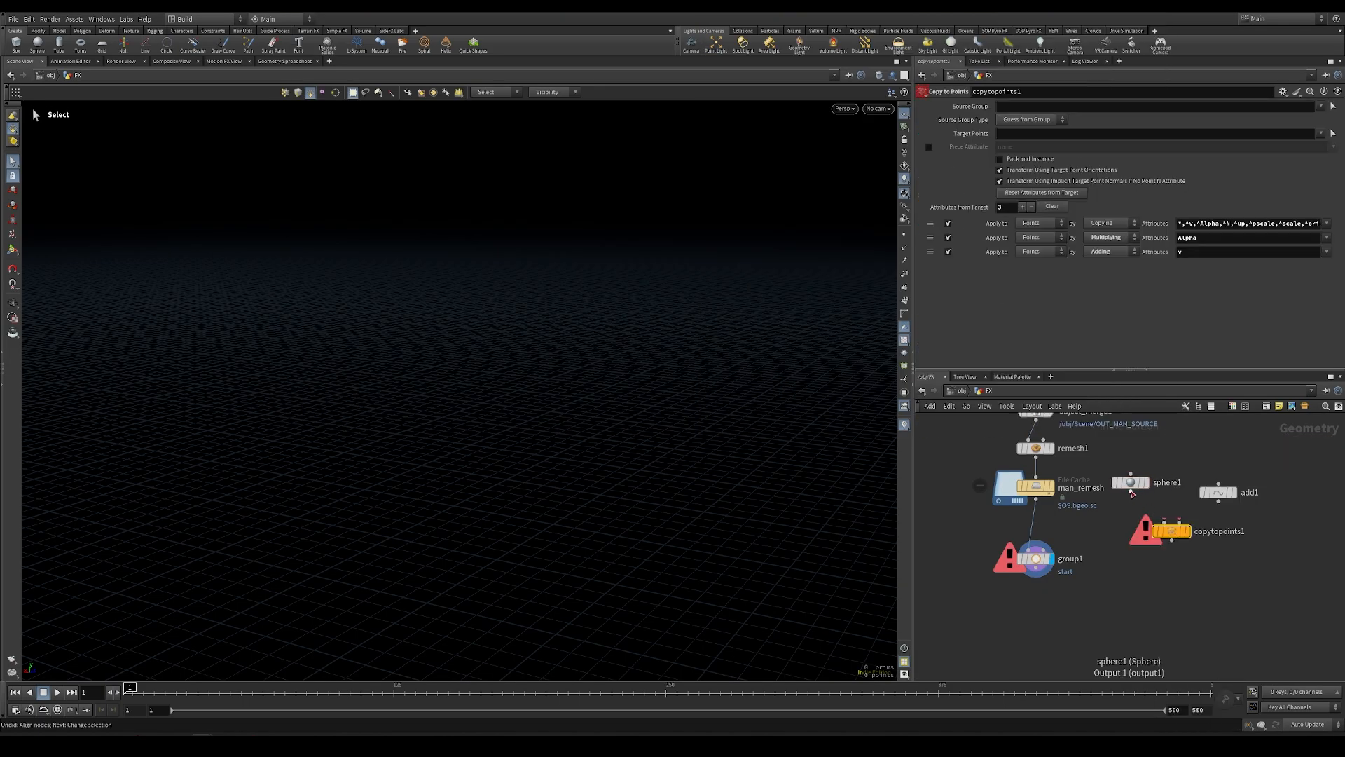
drag(1182, 520, 1220, 495)
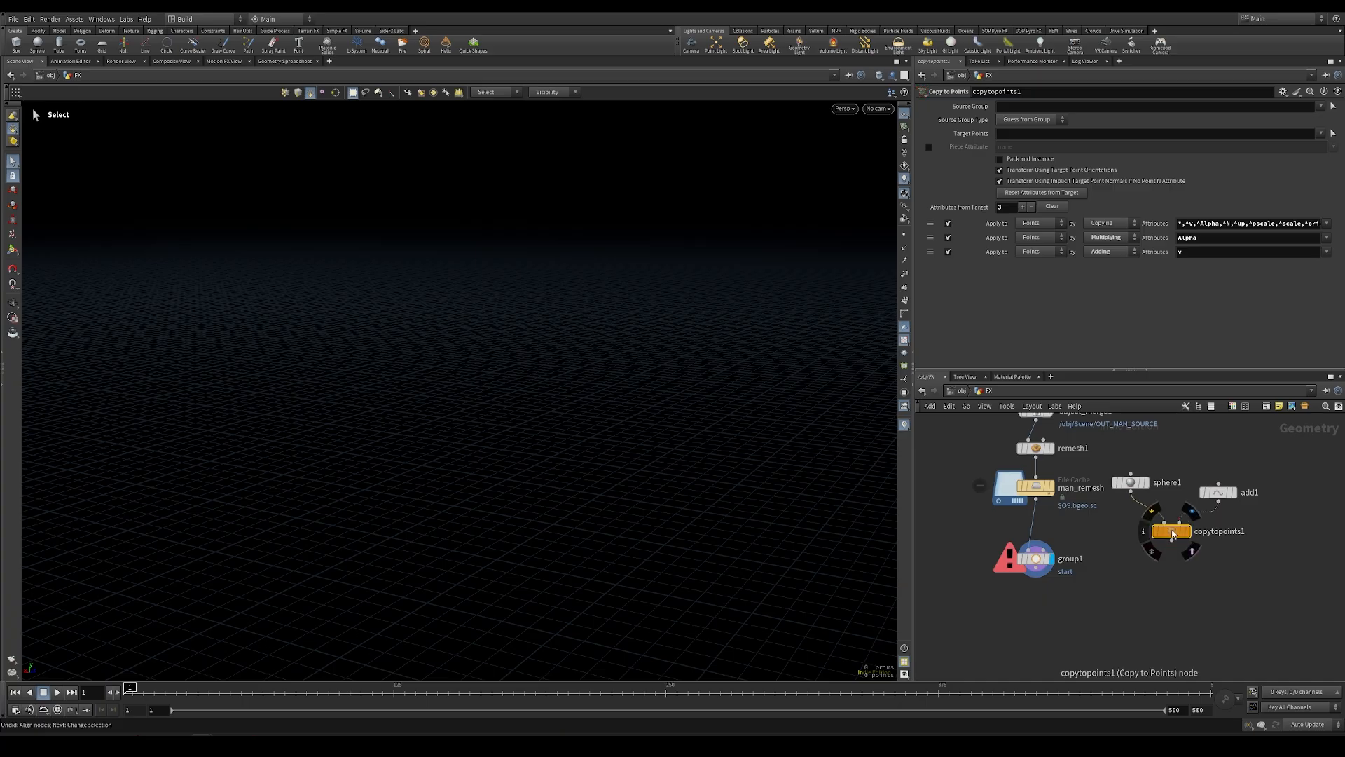
Create one point in add1 and connect copytopoints1 to group1's bounding object input.
click(1220, 494)
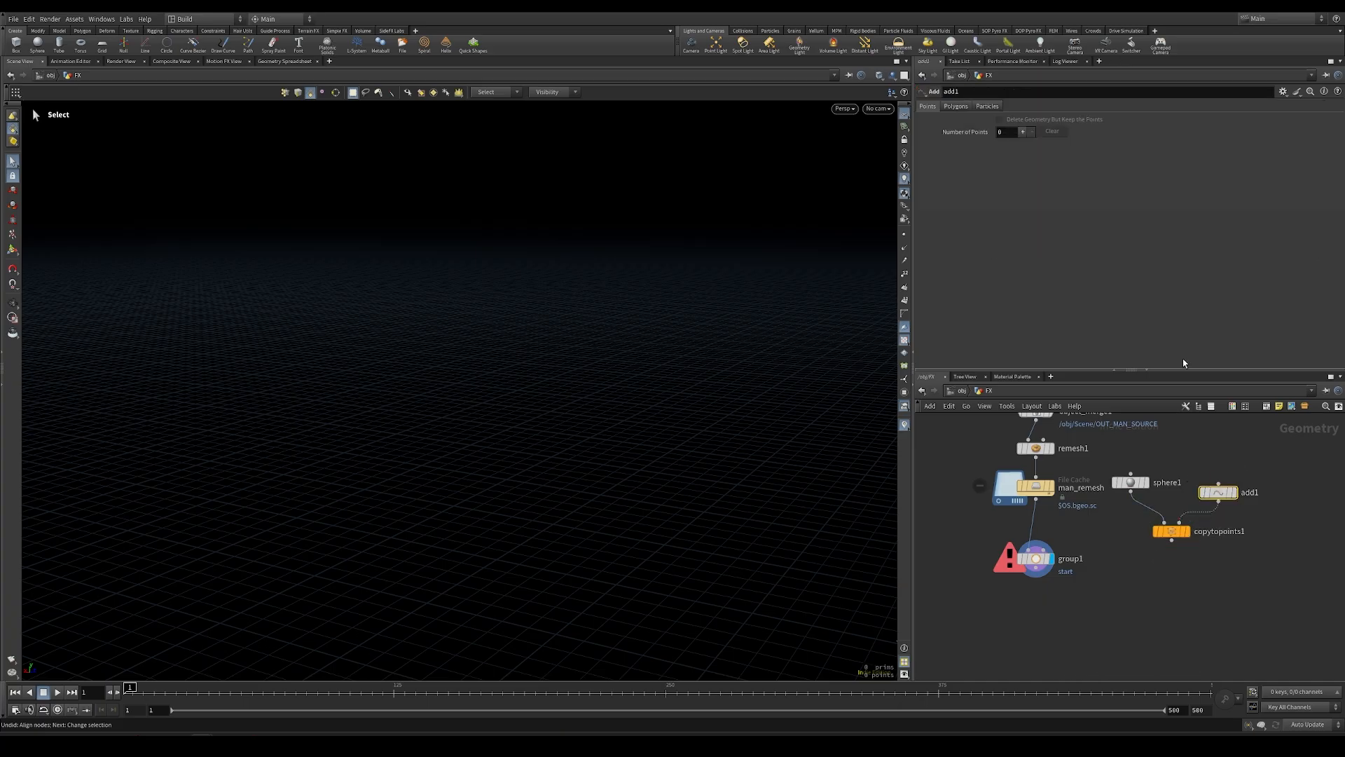
click(1023, 132)
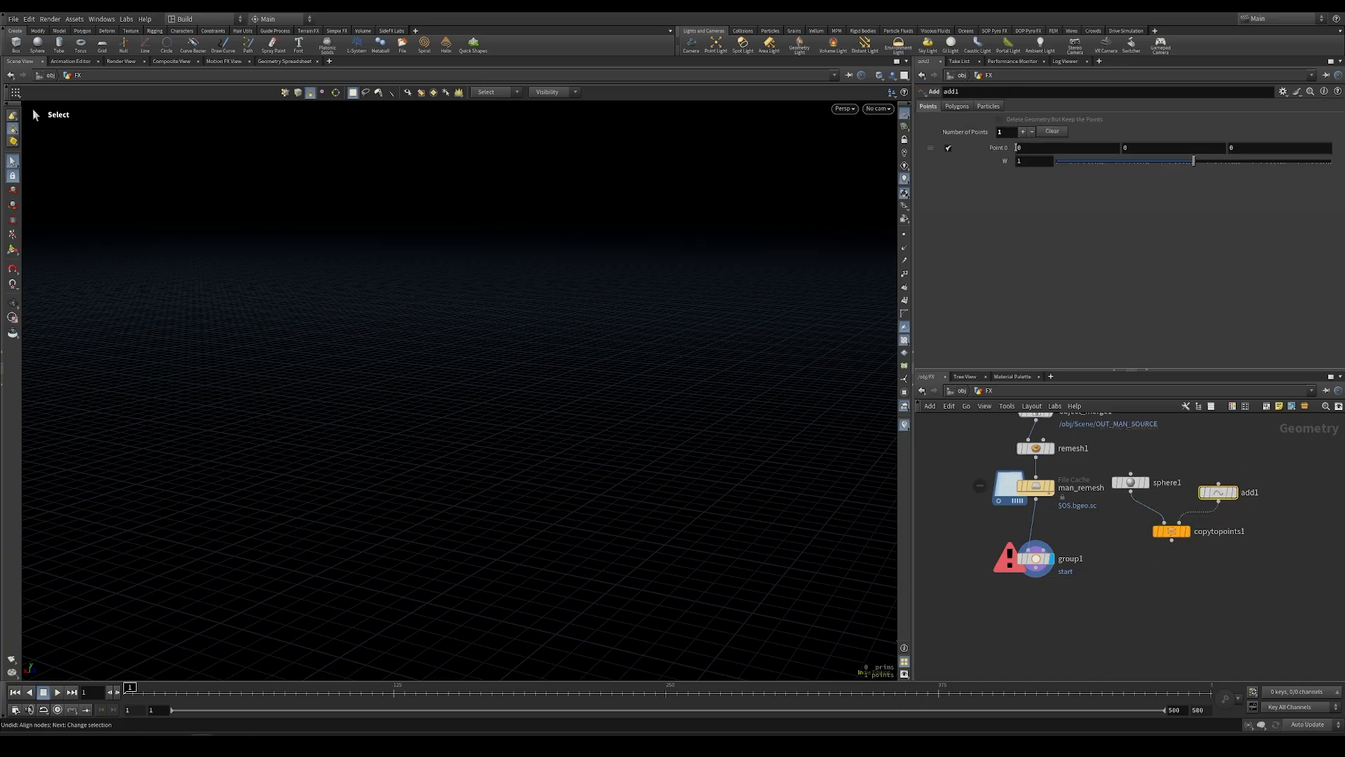
drag(1172, 540, 1044, 559)
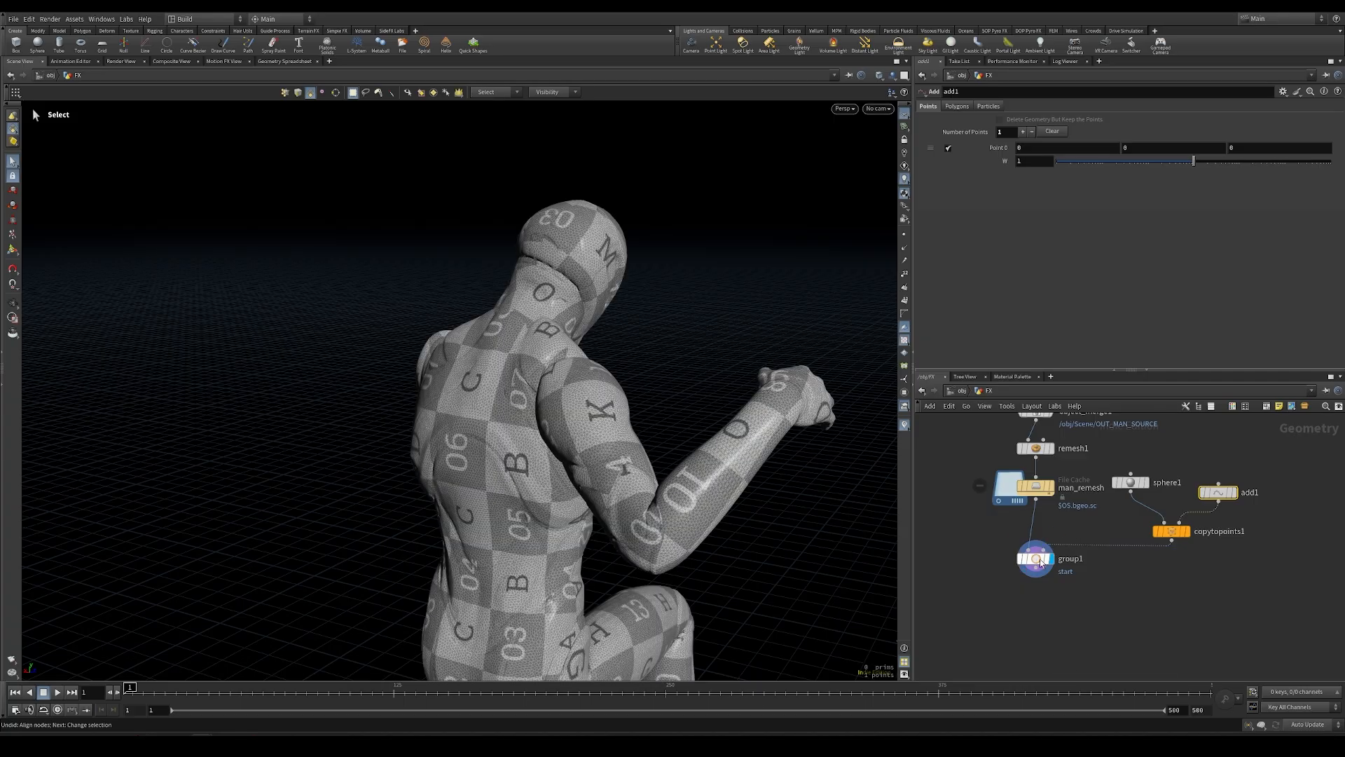
Place add1's point on the surface of the man's upper back with snapping enabled, at about 5.31, 11.43, 1.29.
click(1037, 571)
alt+drag(654, 435, 638, 368)
key(Return)
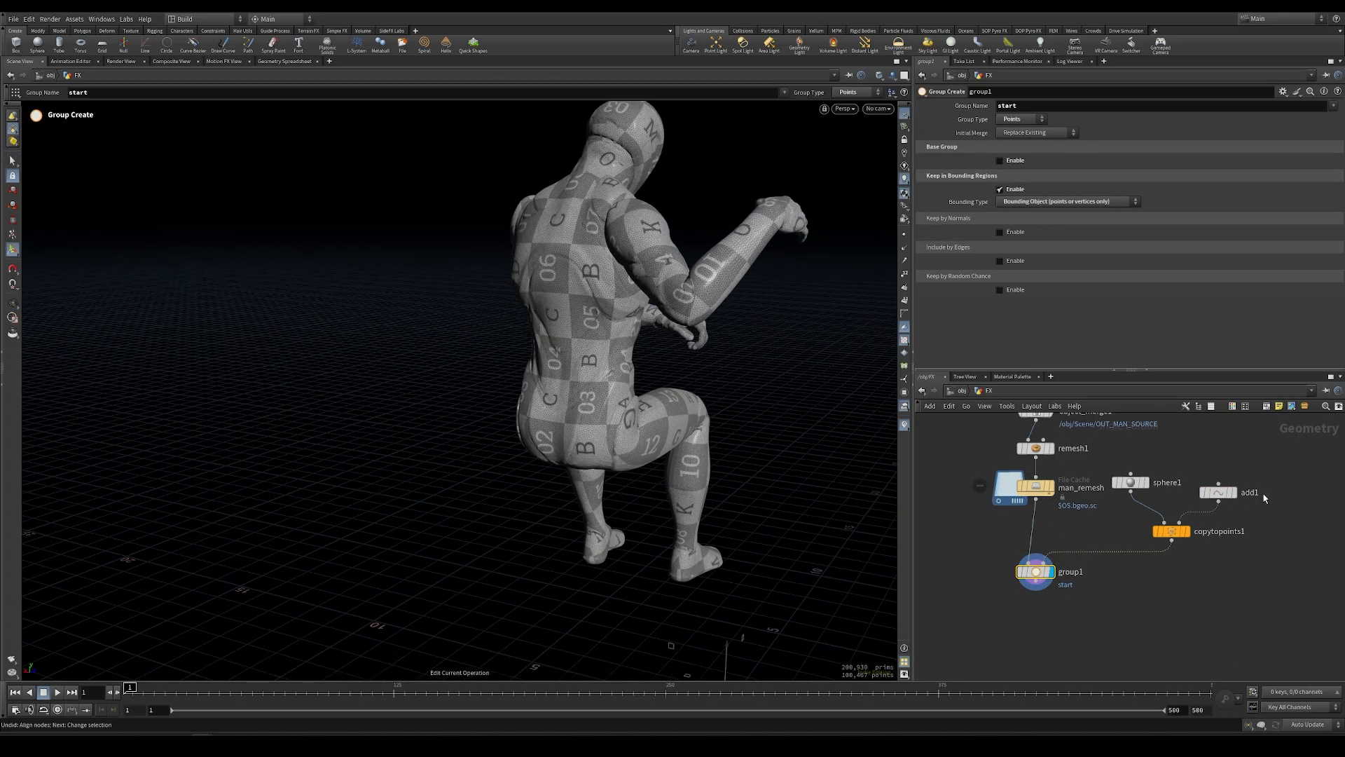
click(1219, 492)
key(Return)
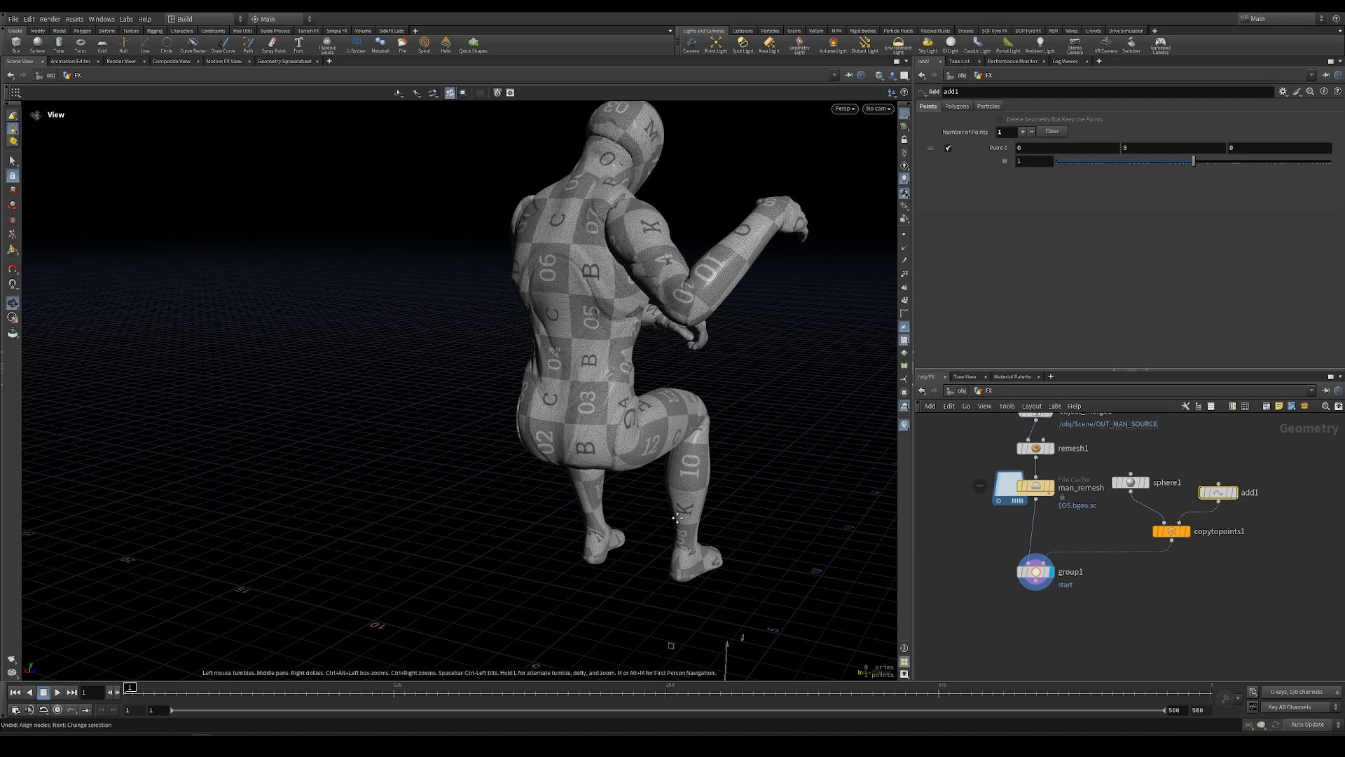
drag(655, 545, 527, 240)
alt+middle_drag(502, 170, 530, 235)
mouse_move(531, 235)
alt+mouse_down()
mouse_move(633, 398)
mouse_move(636, 357)
mouse_move(569, 327)
mouse_move(548, 244)
alt+mouse_up()
click(12, 269)
alt+right_drag(543, 237, 1100, 263)
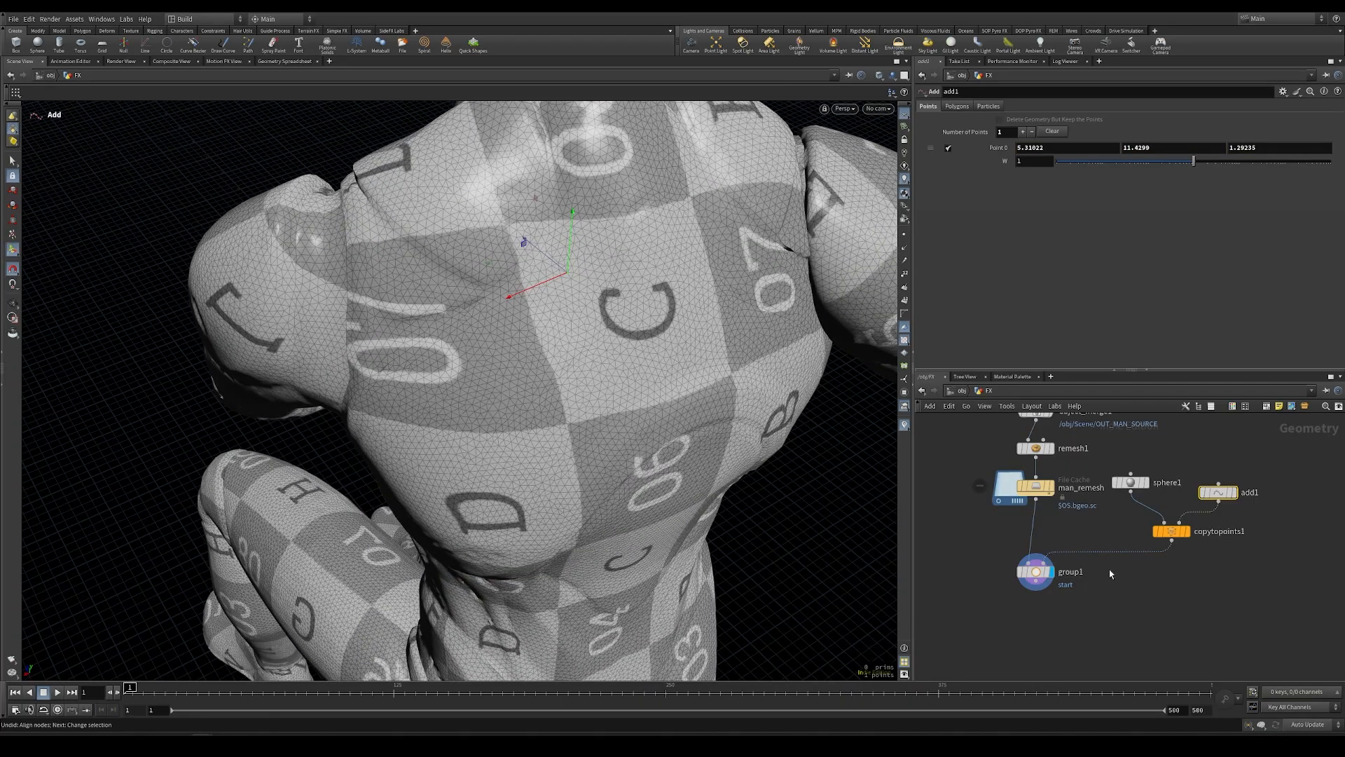
Check the start group on the back and set sphere1's Primitive Type to Polygon.
click(1035, 571)
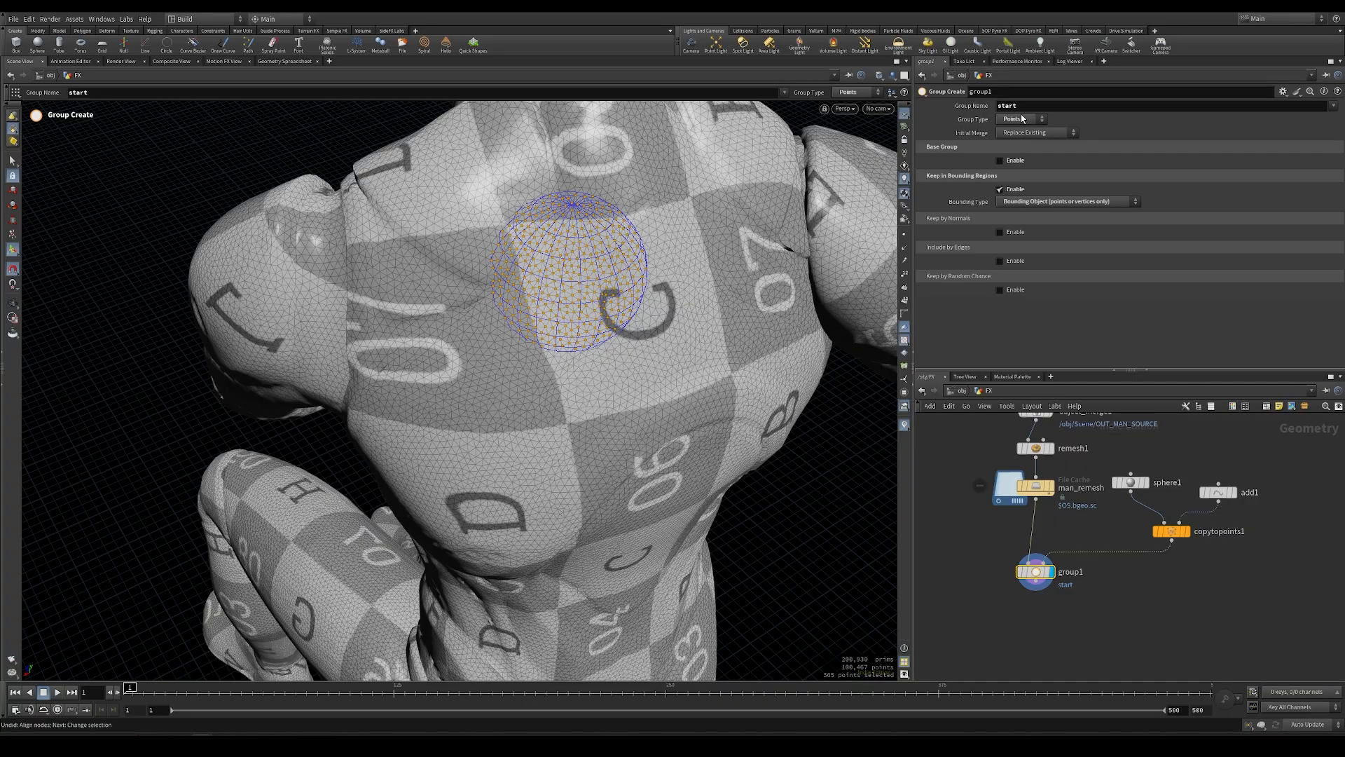
key(Escape)
drag(526, 286, 684, 283)
key(Return)
click(1131, 482)
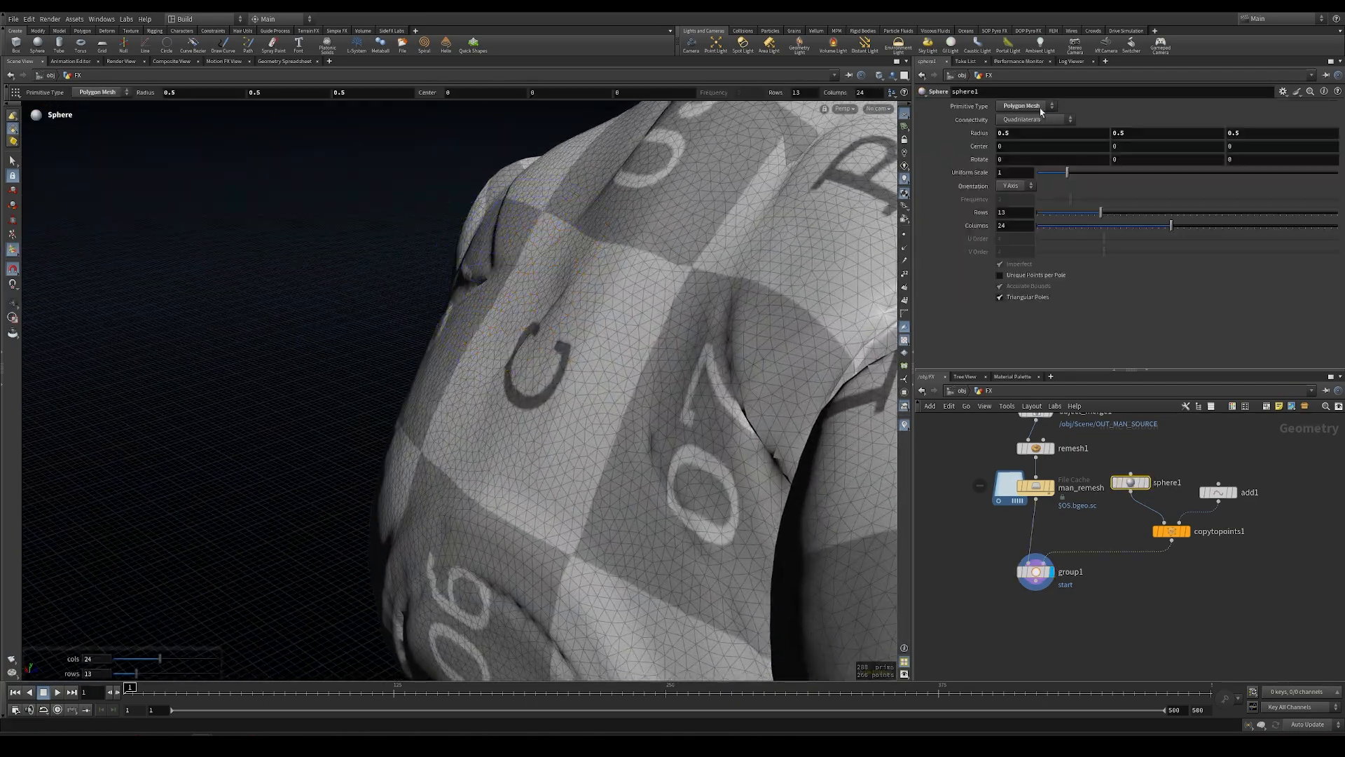
click(1025, 107)
click(1014, 127)
Examine which upper-back points the polygon sphere captures in the start group.
key(Escape)
drag(536, 449, 560, 468)
click(1223, 493)
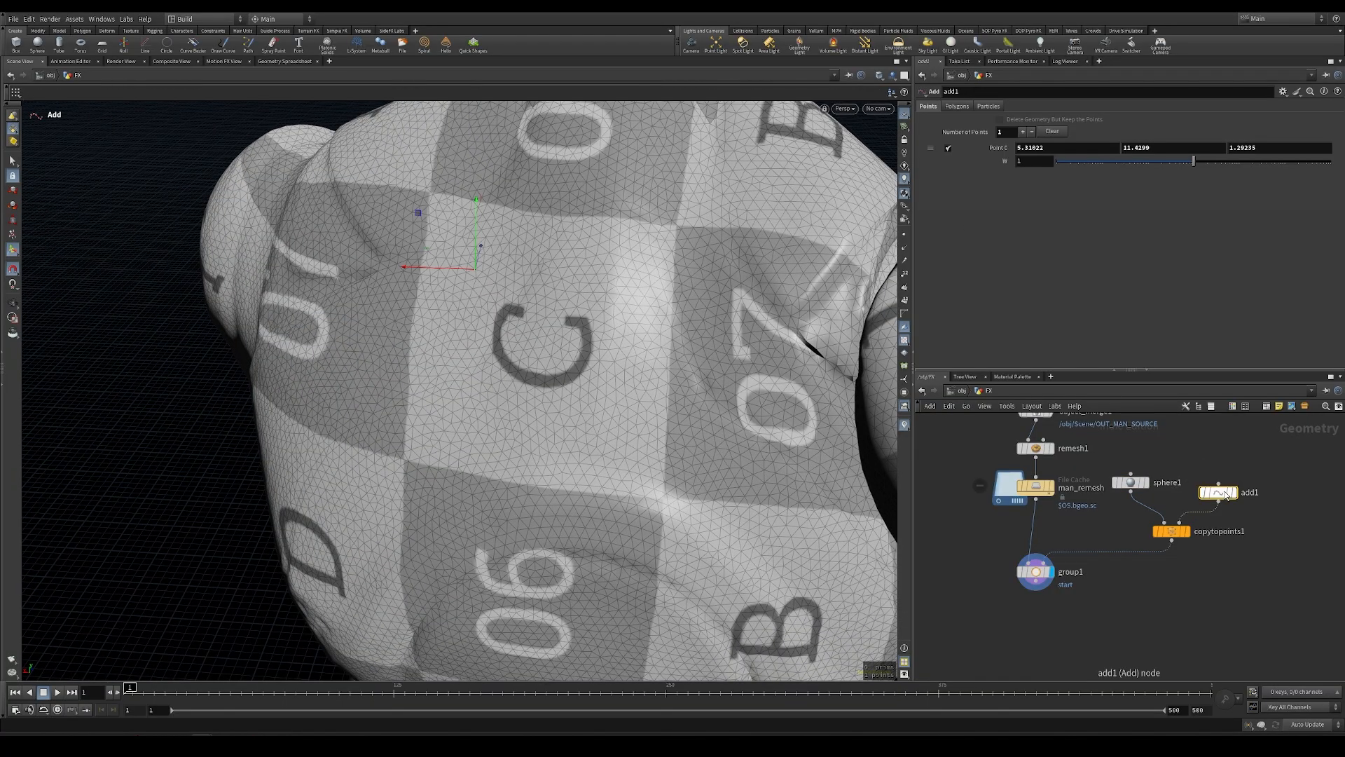
scroll(517, 241, up, 5)
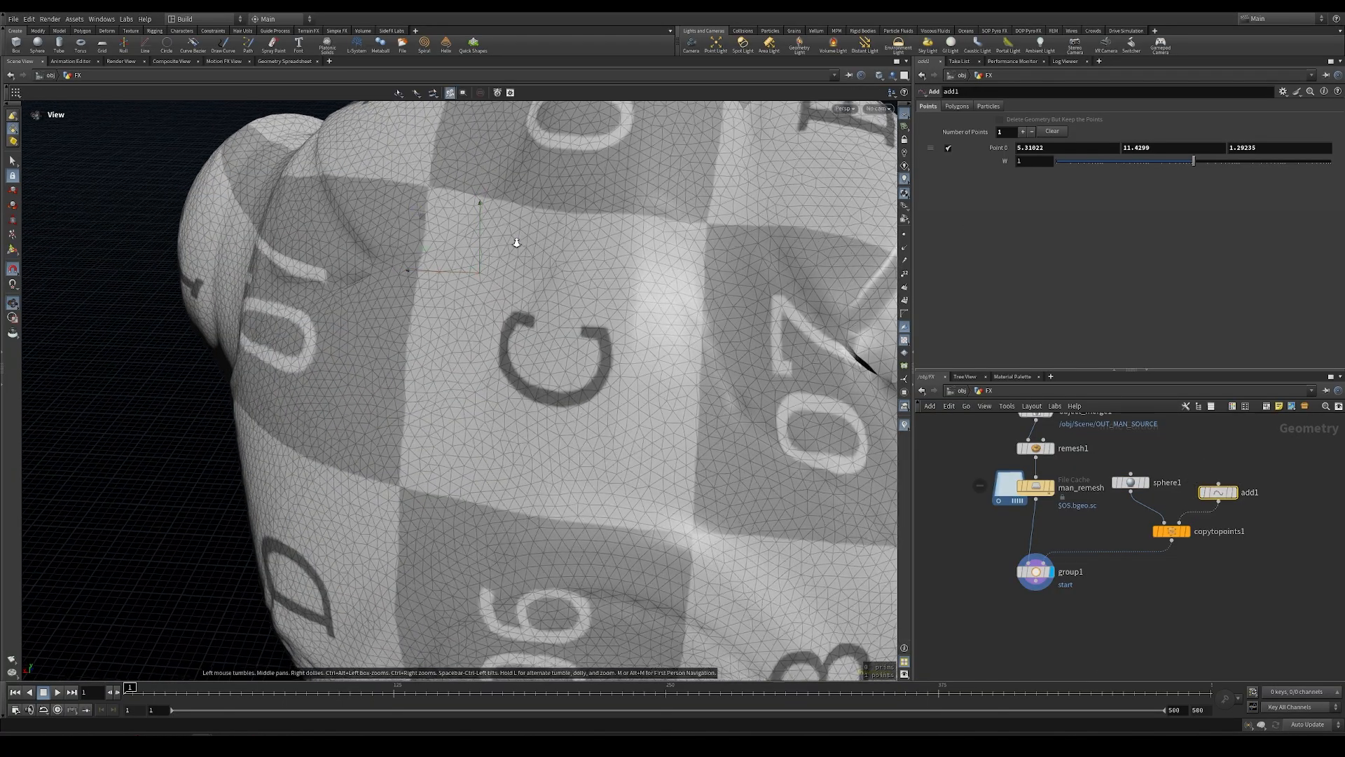
drag(503, 295, 526, 367)
click(1035, 573)
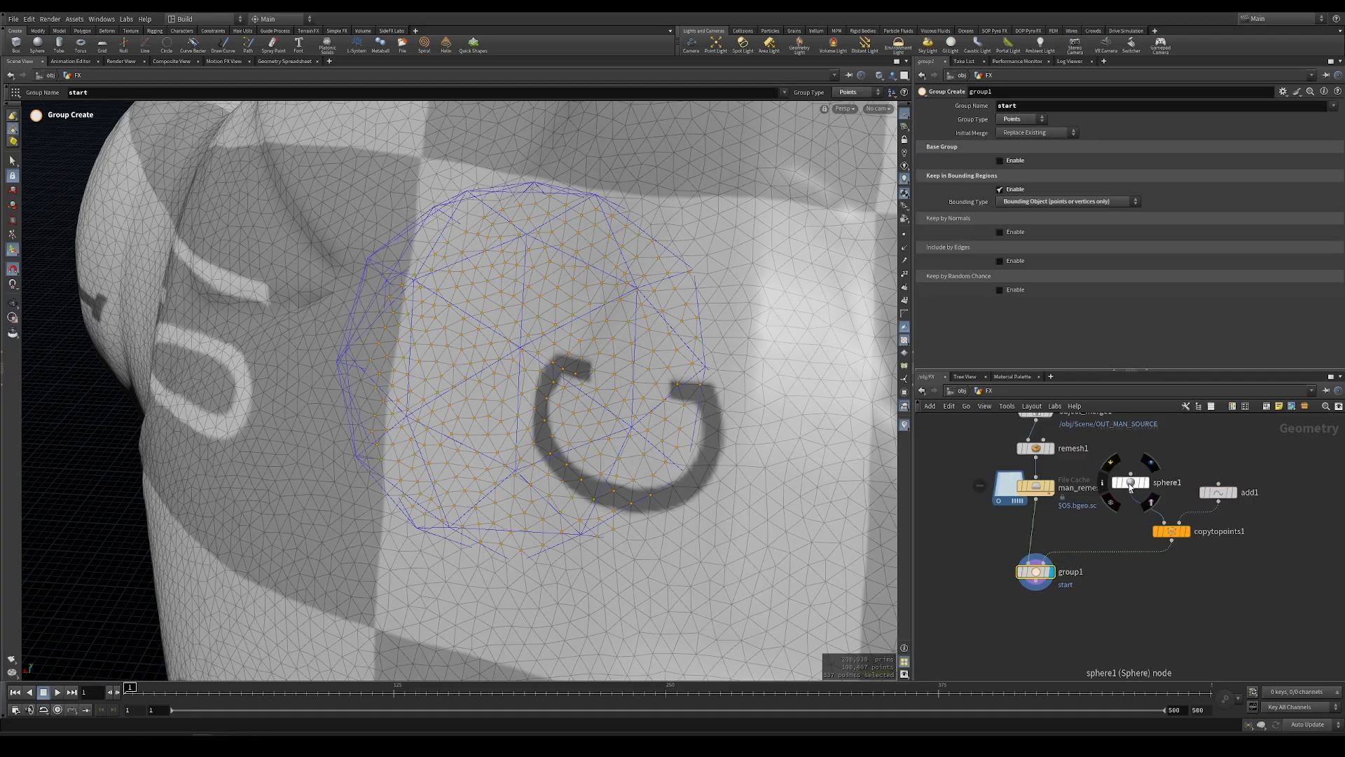
Reset sphere1's radius to 1 and reduce its Uniform Scale to 0.3.
click(1131, 482)
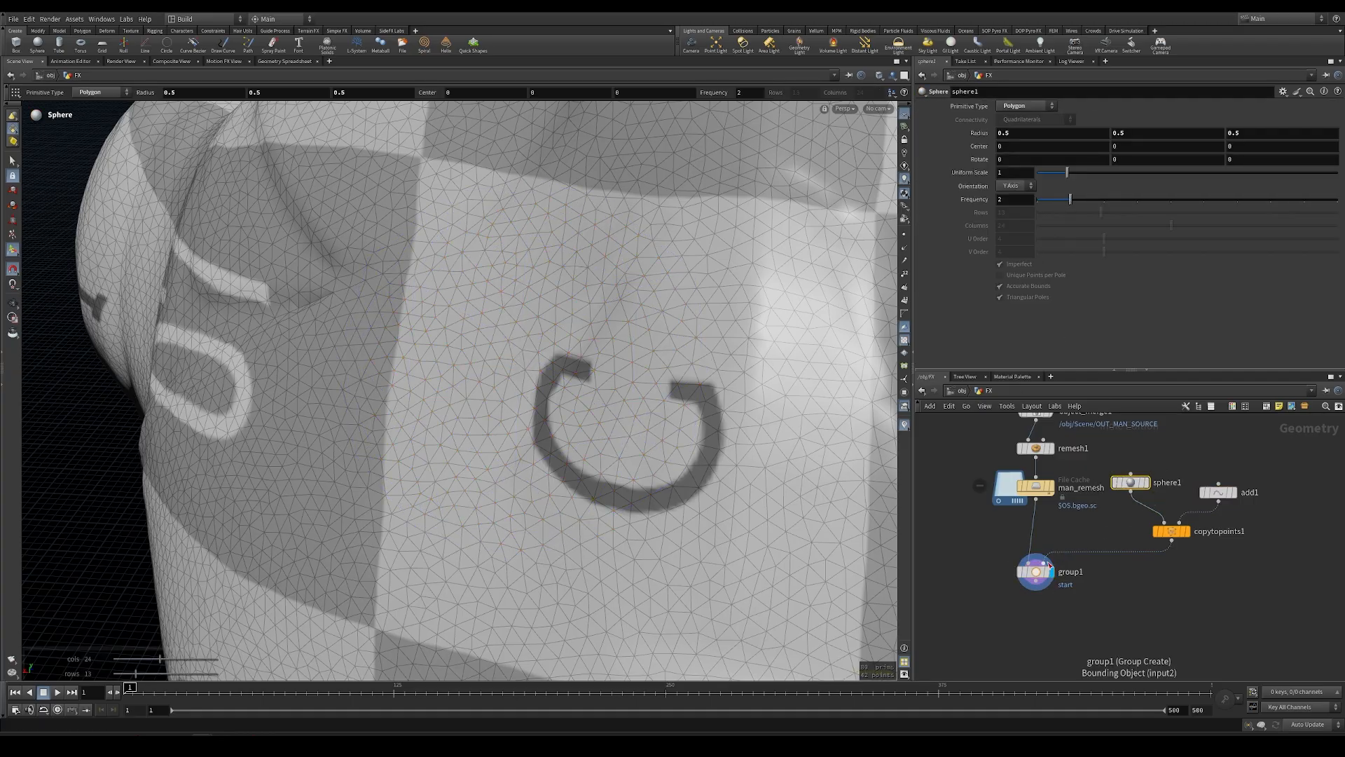
middle_click(1036, 572)
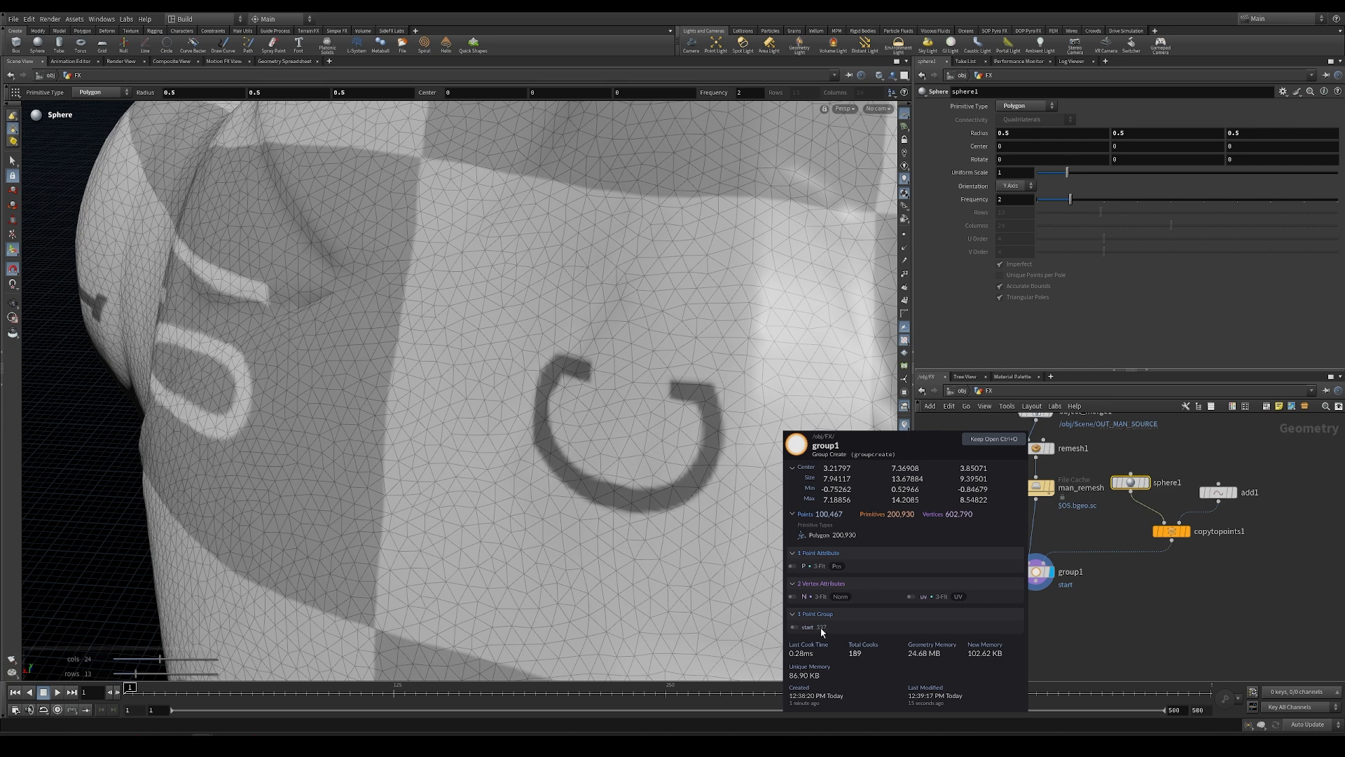
ctrl+middle_click(979, 135)
drag(1066, 174, 1039, 181)
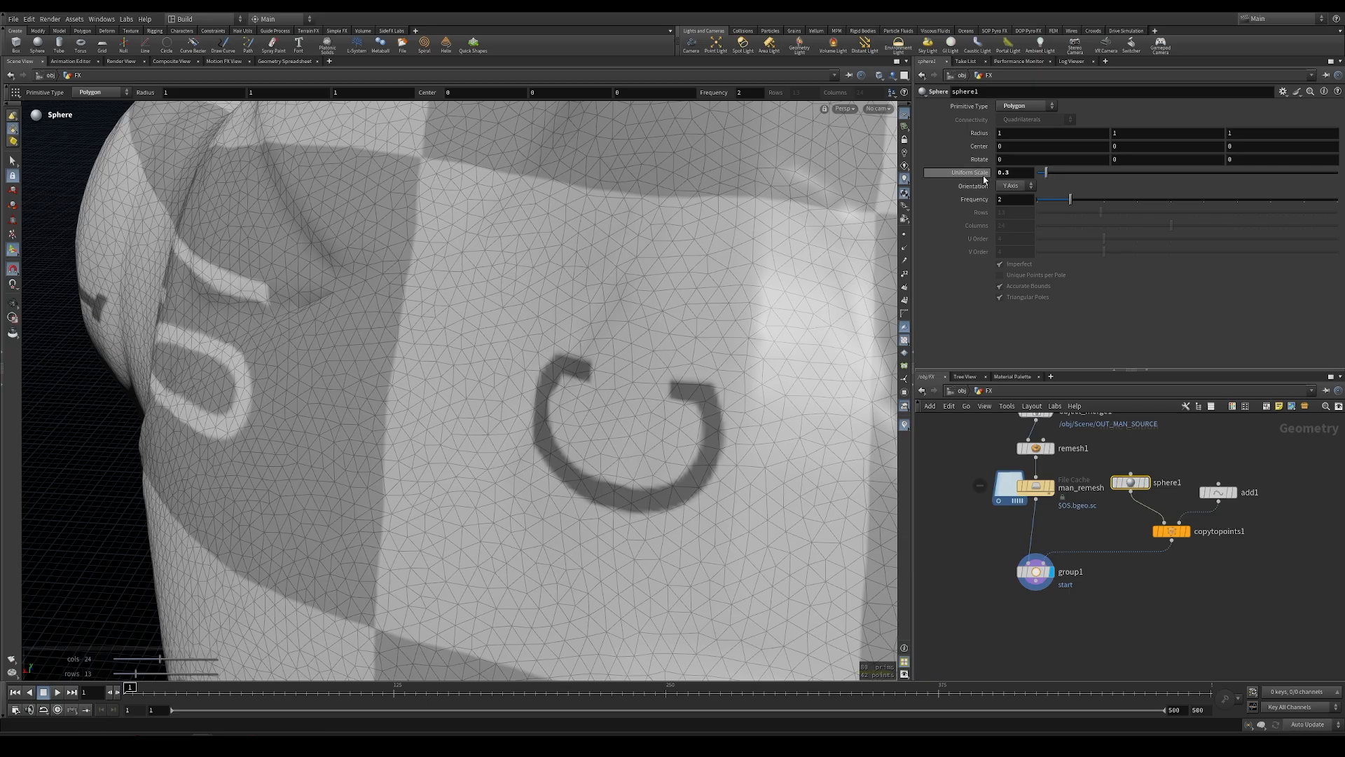
Inspect group1's bounding sphere against the mesh points on the man's upper back.
click(1037, 580)
scroll(515, 280, up, 10)
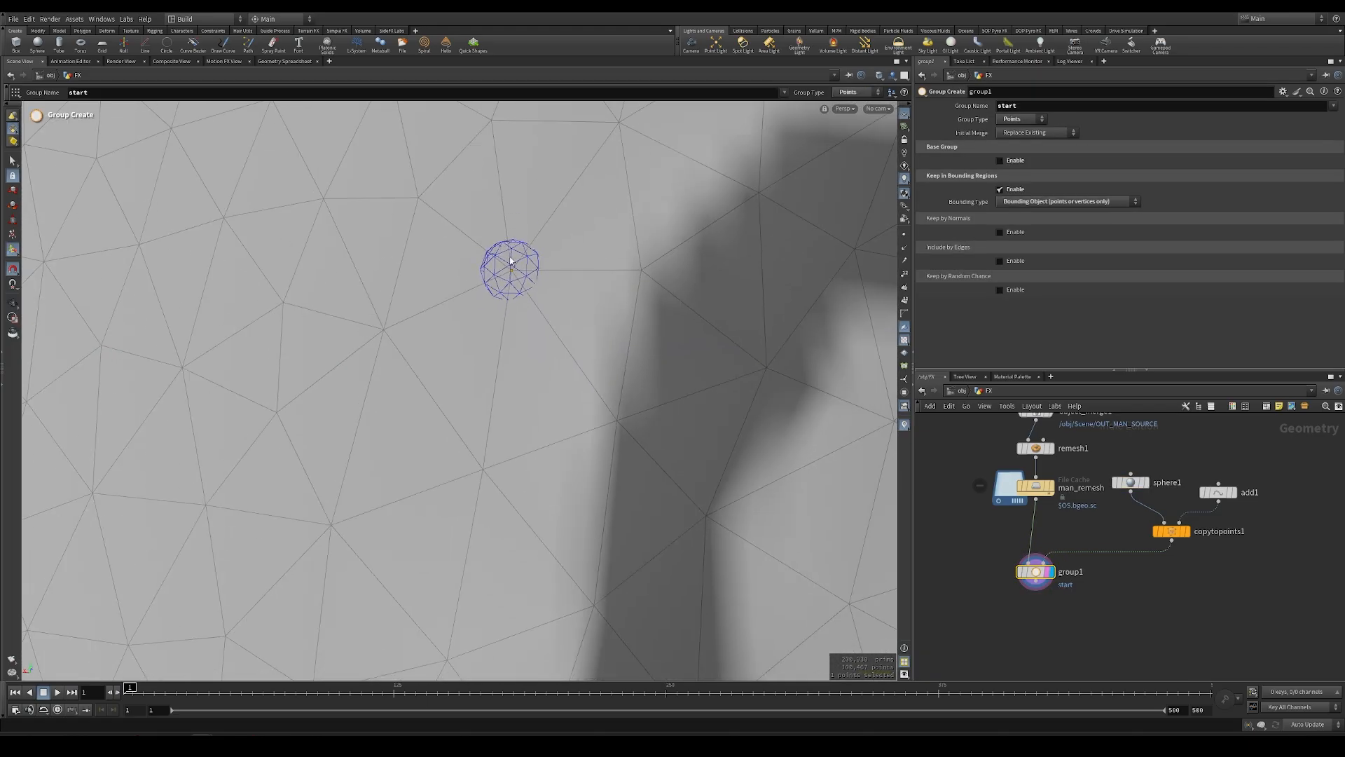
scroll(494, 260, down, 10)
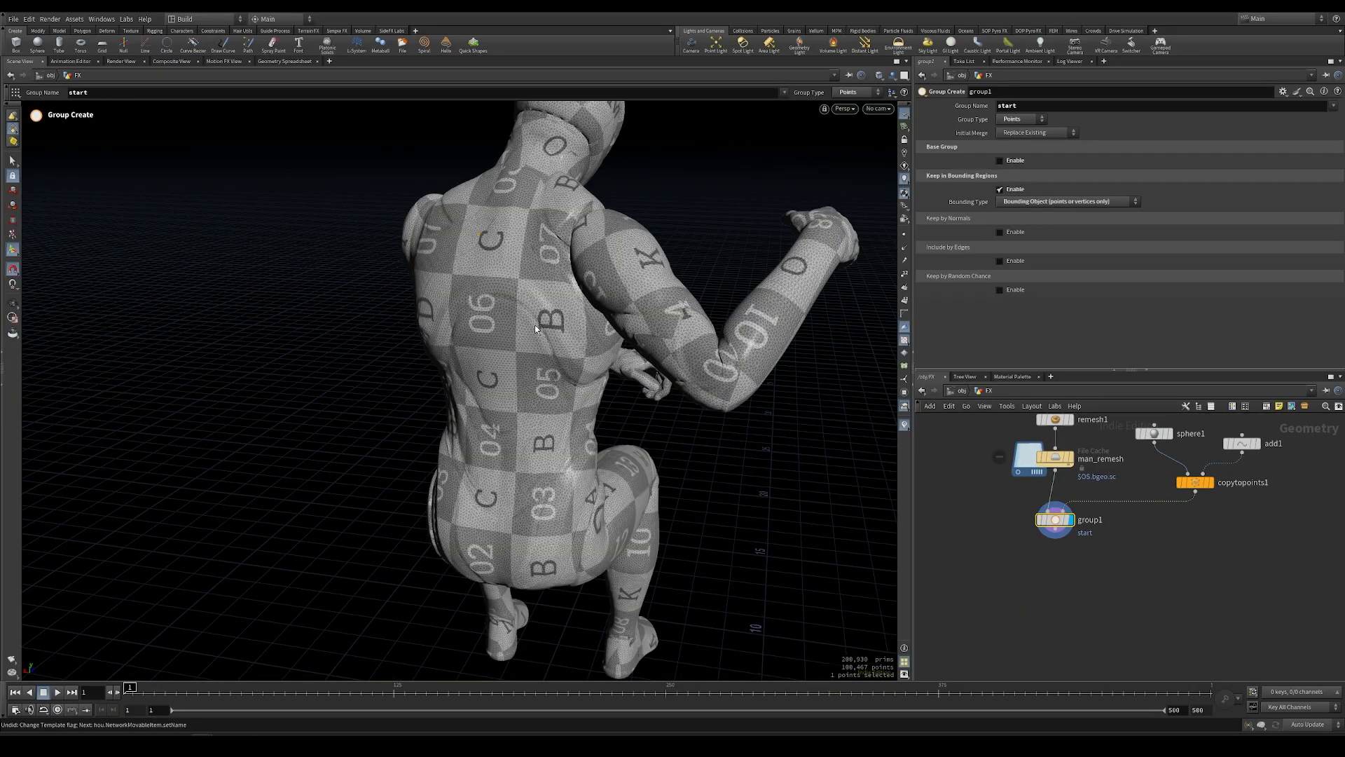
alt+drag(546, 327, 449, 311)
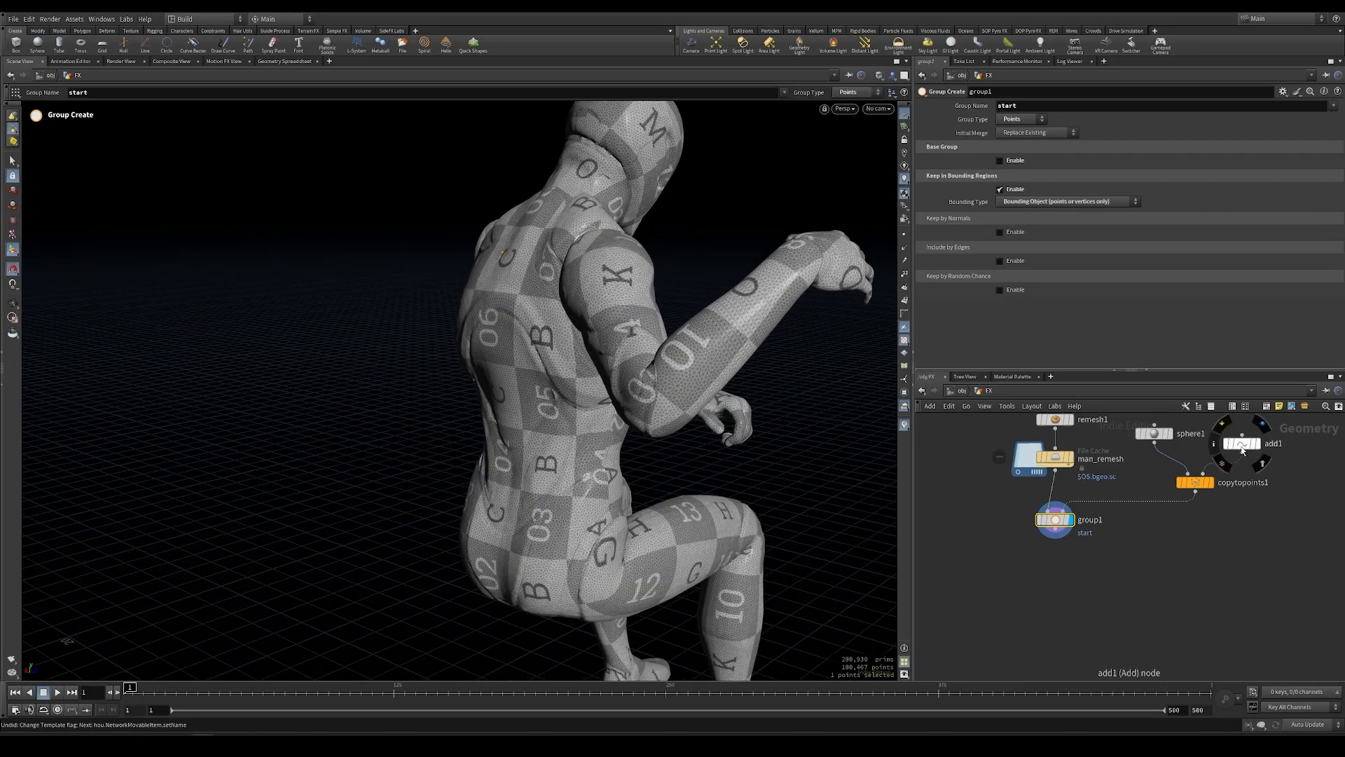
alt+drag(547, 288, 520, 199)
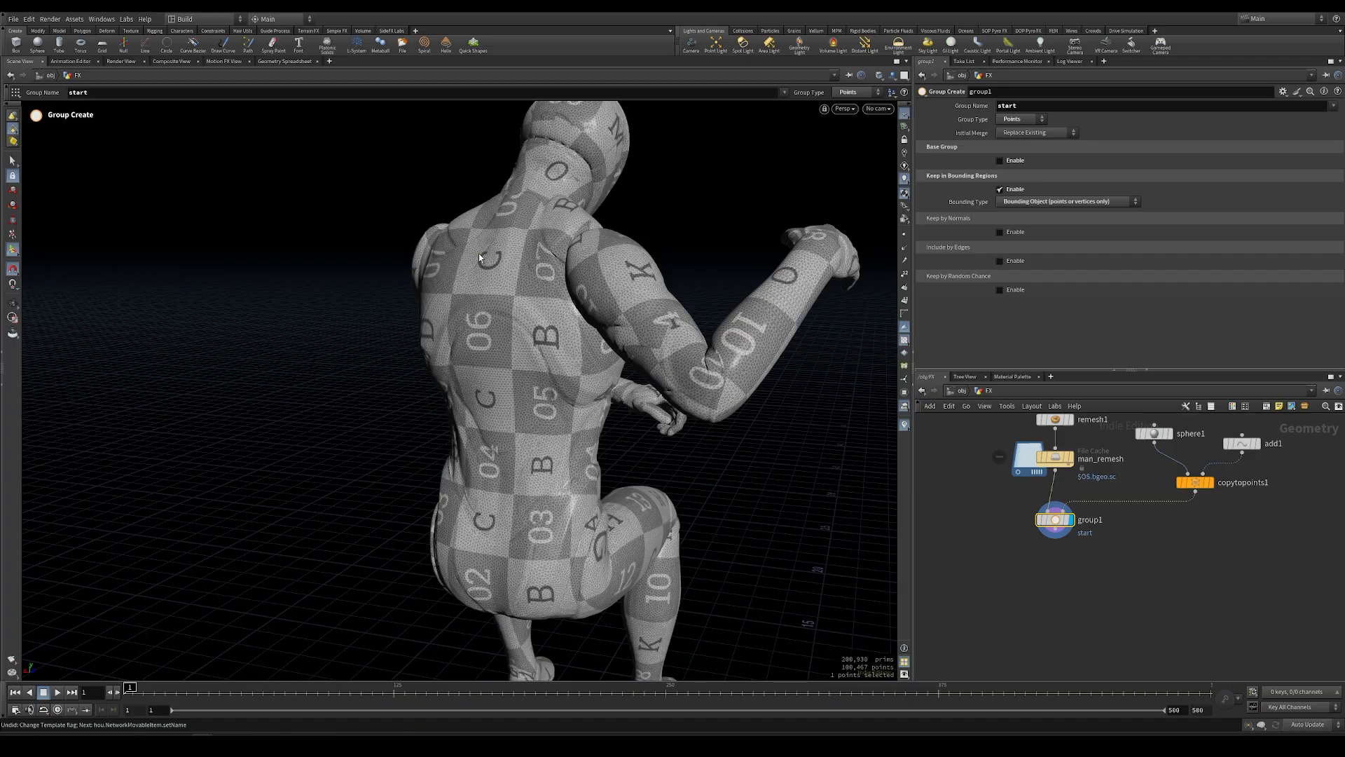
Add a Point Wrangle after group1, display it and rename it init_attr.
key(Tab)
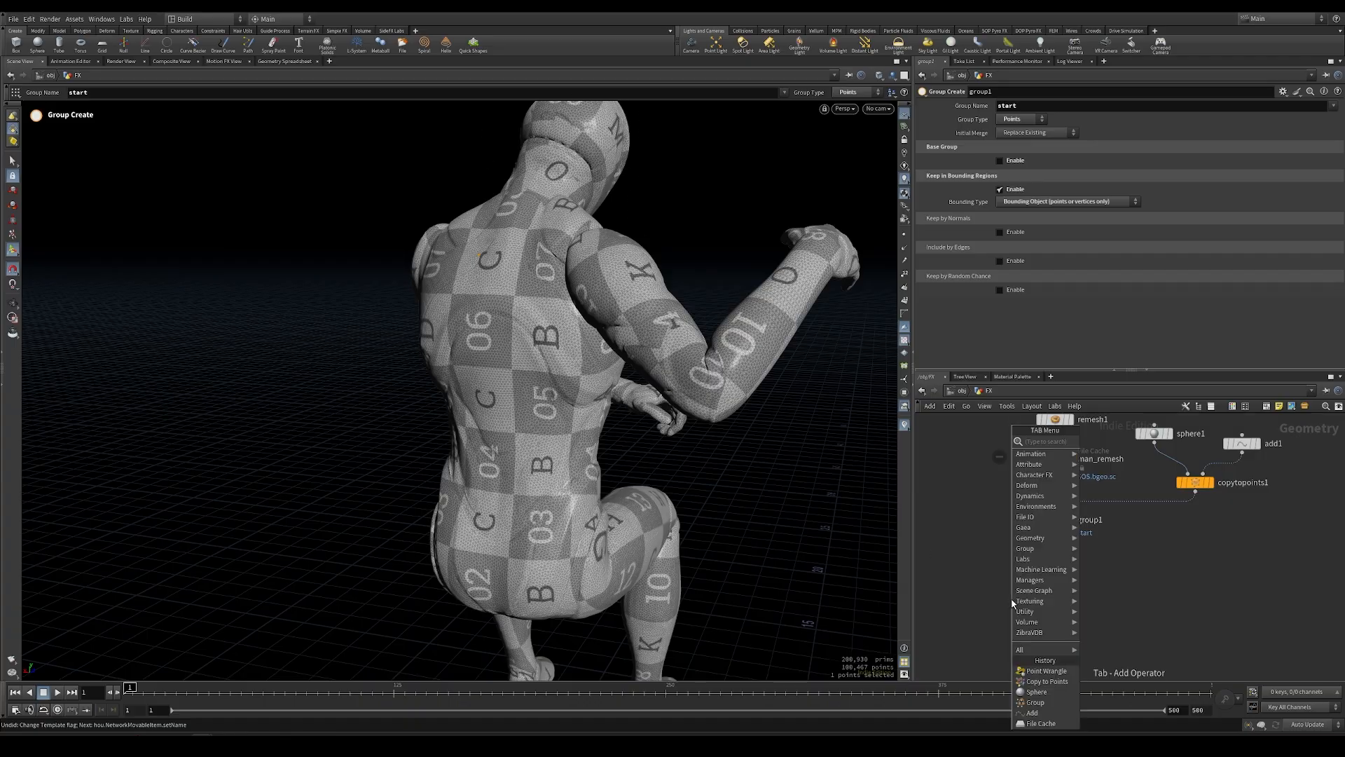
text(wrangl)
key(Down)
key(Down)
key(Down)
key(Return)
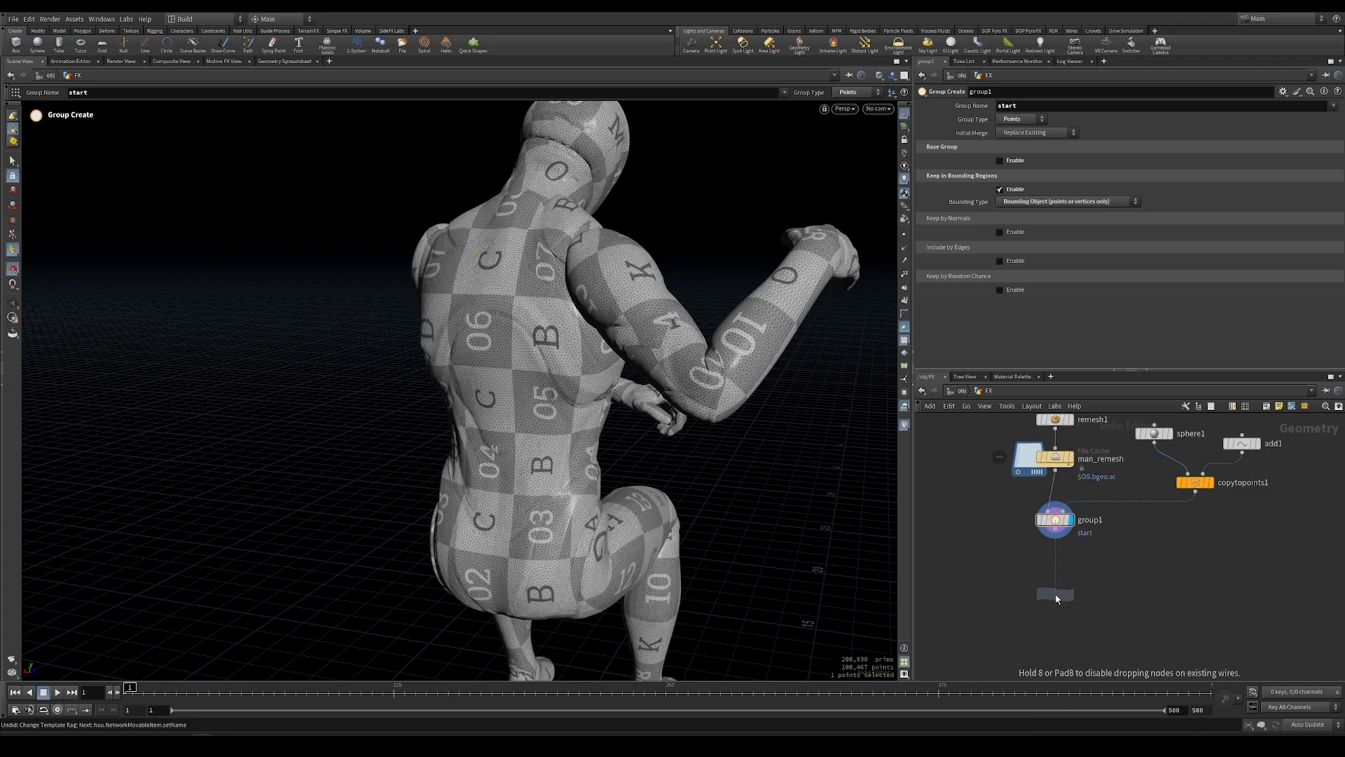
click(1039, 570)
click(1039, 568)
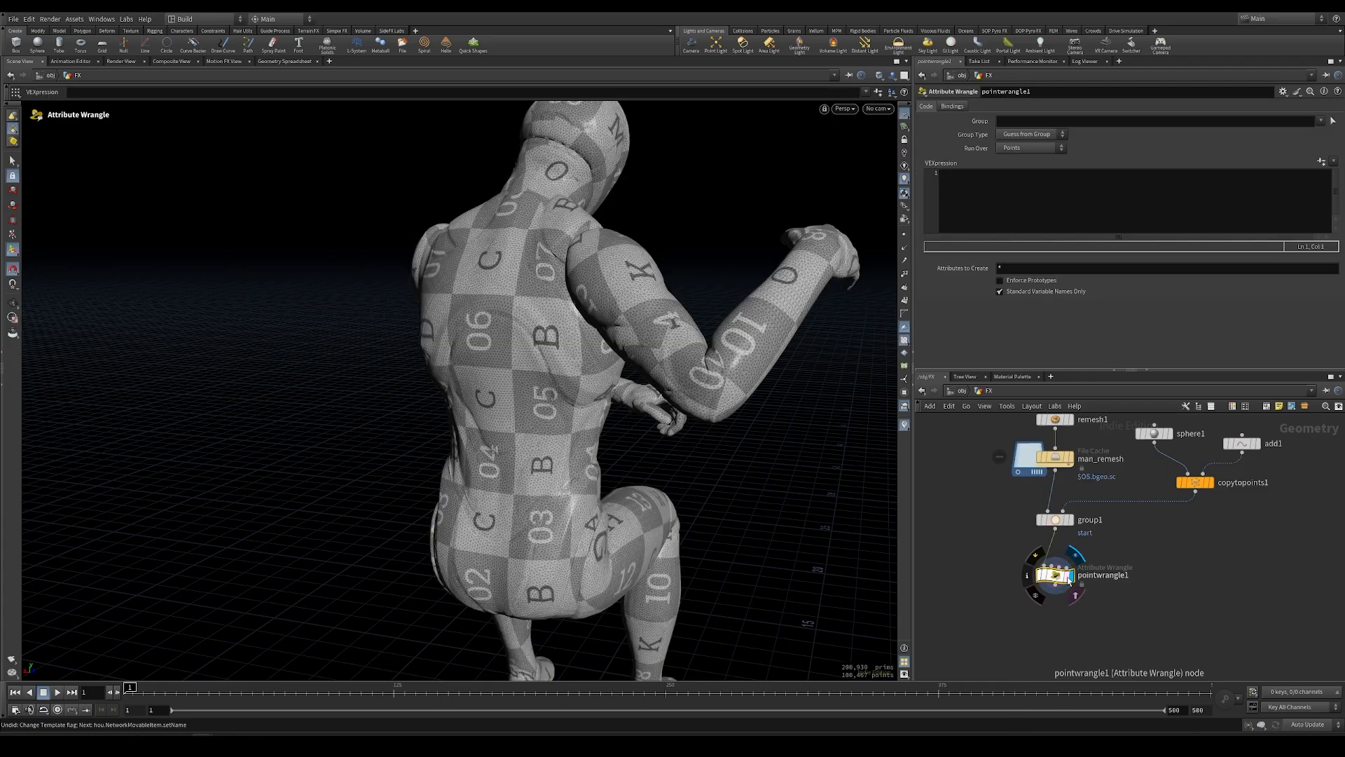
double_click(1115, 575)
text(init_attr)
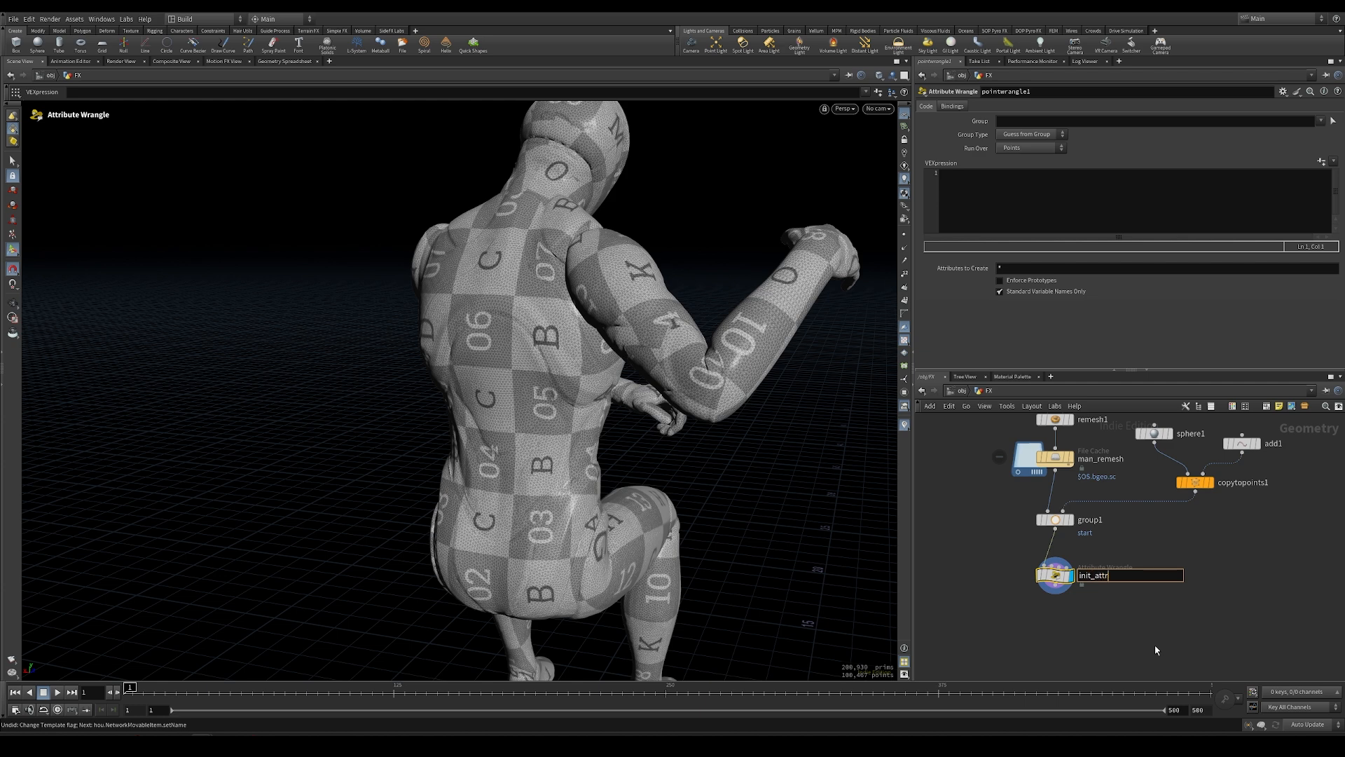
key(Return)
Initialise the attributes in init_attr's VEX code with f@mask = 0; i@birth = -1; and f@age = 0;.
click(1056, 196)
text(f@mask = 0;)
key(Return)
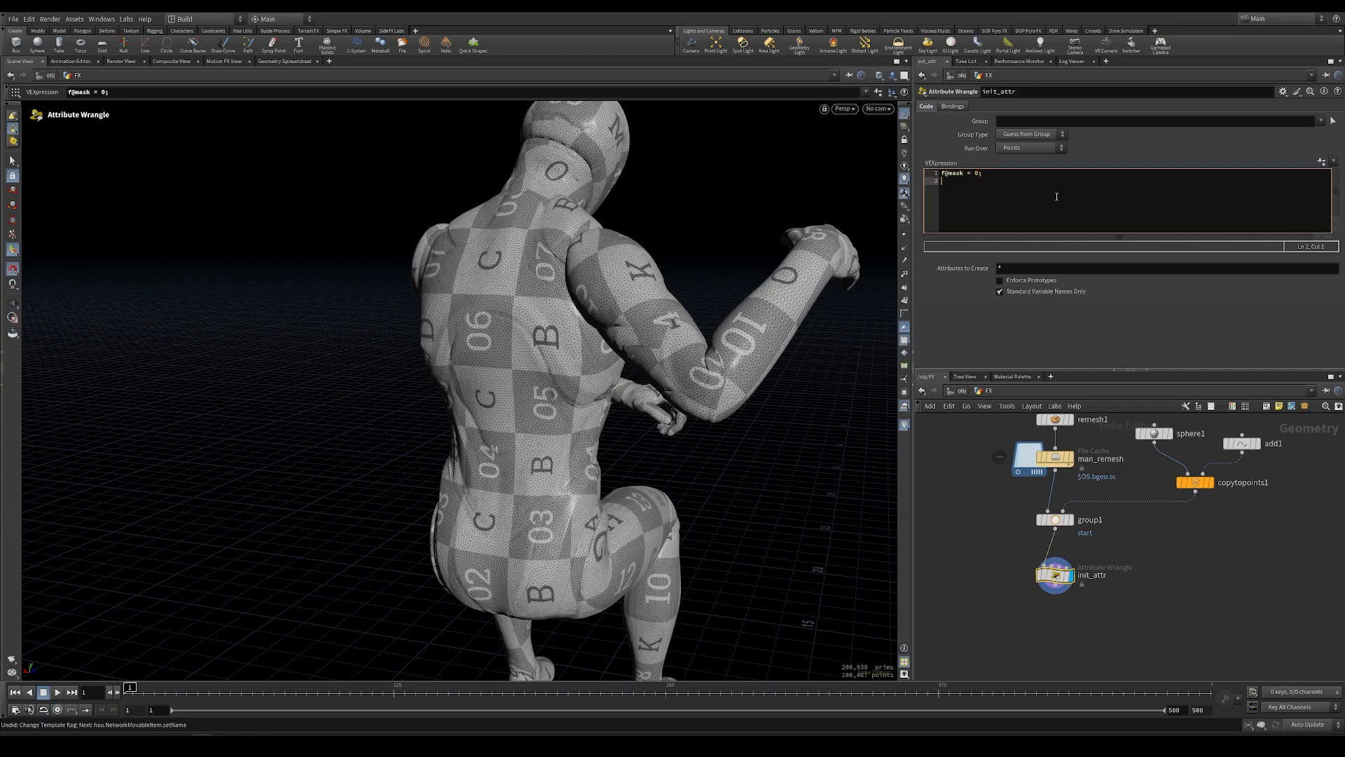
text(i@bir)
key(Return)
text(f@age = 0;)
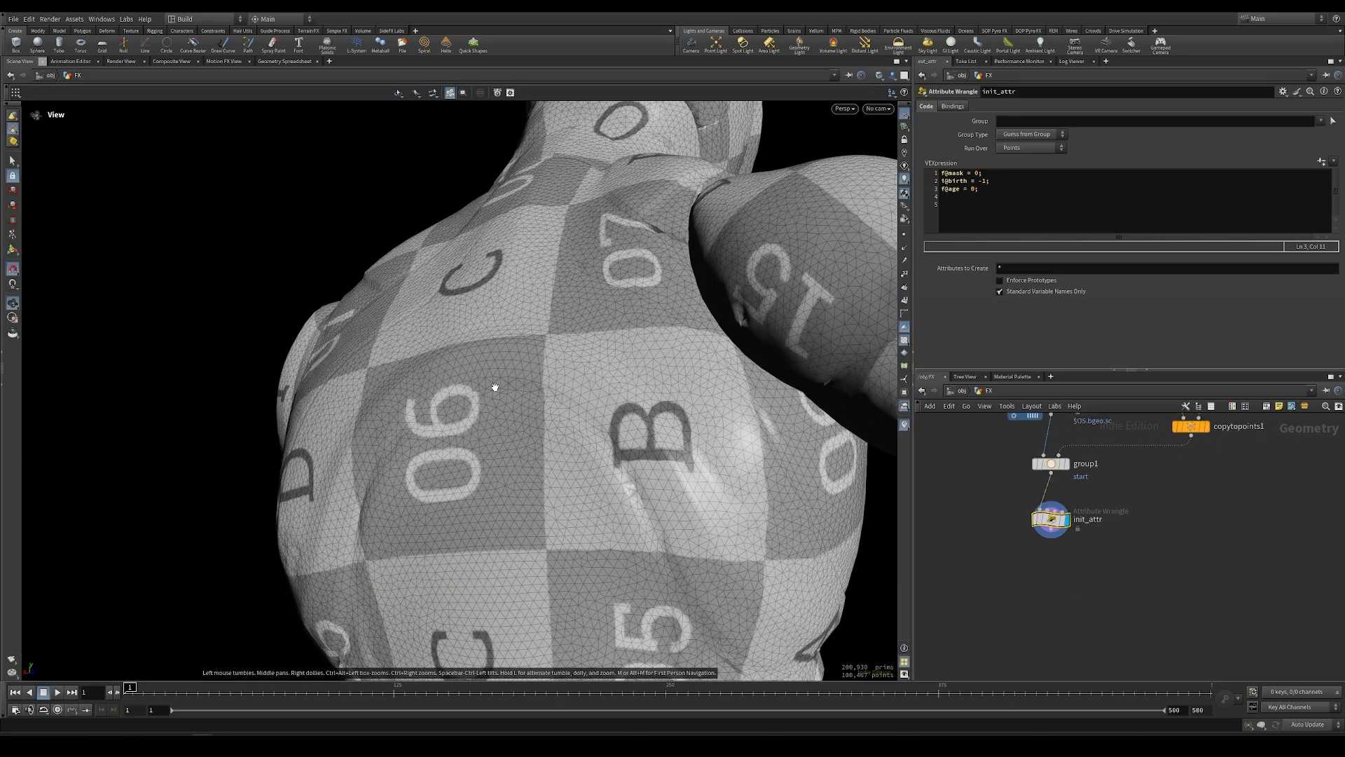
Bring up the Houdini Help window with the neighbours VEX function page.
scroll(574, 373, up, 3)
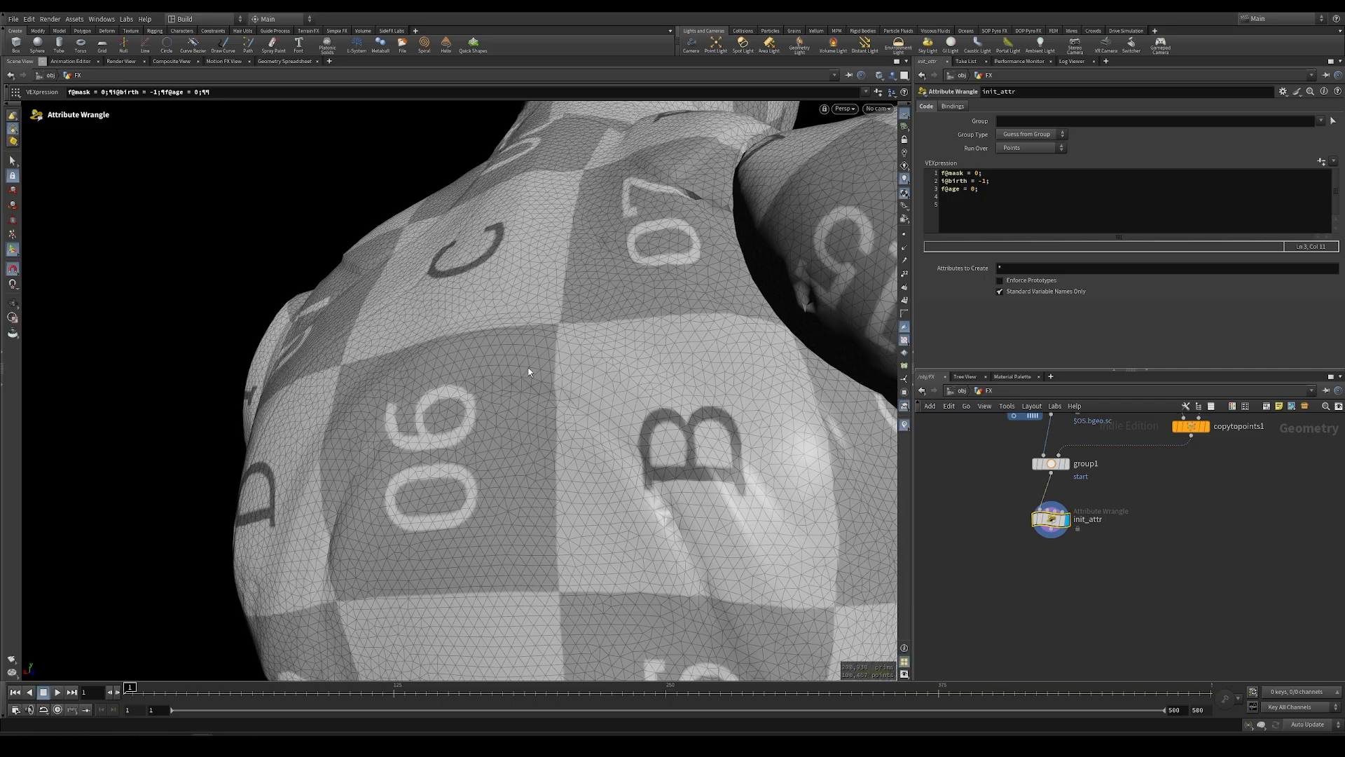
mouse_move(202, 744)
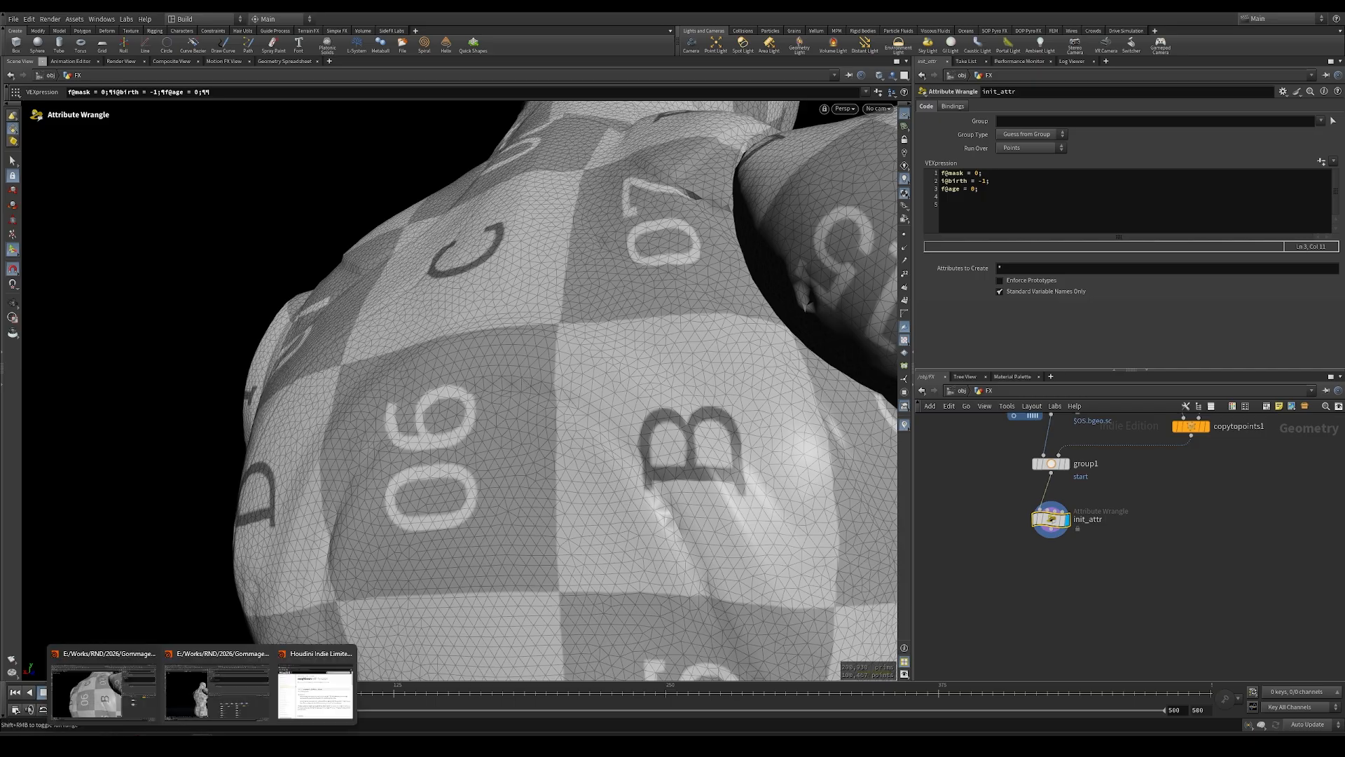
click(316, 690)
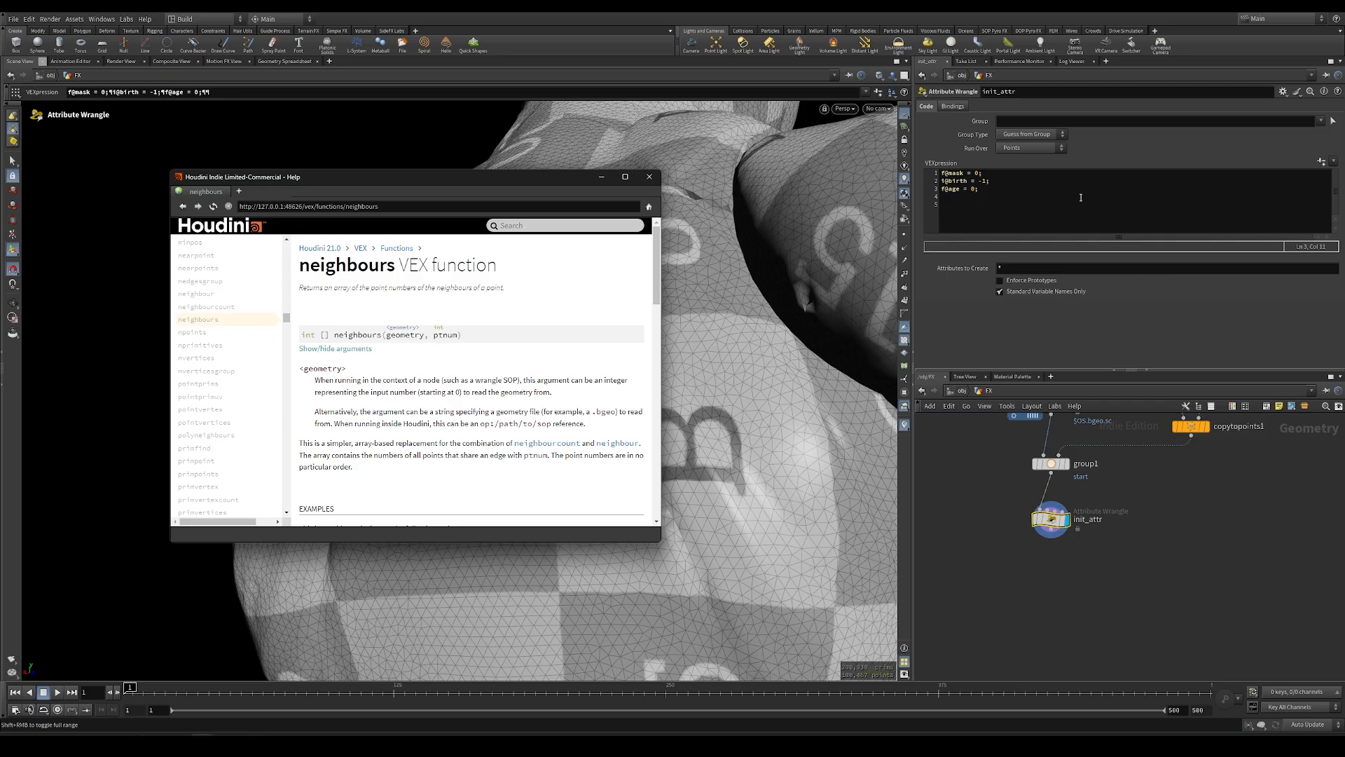
click(1048, 193)
key(Return)
key(Return)
text(i@[]@)
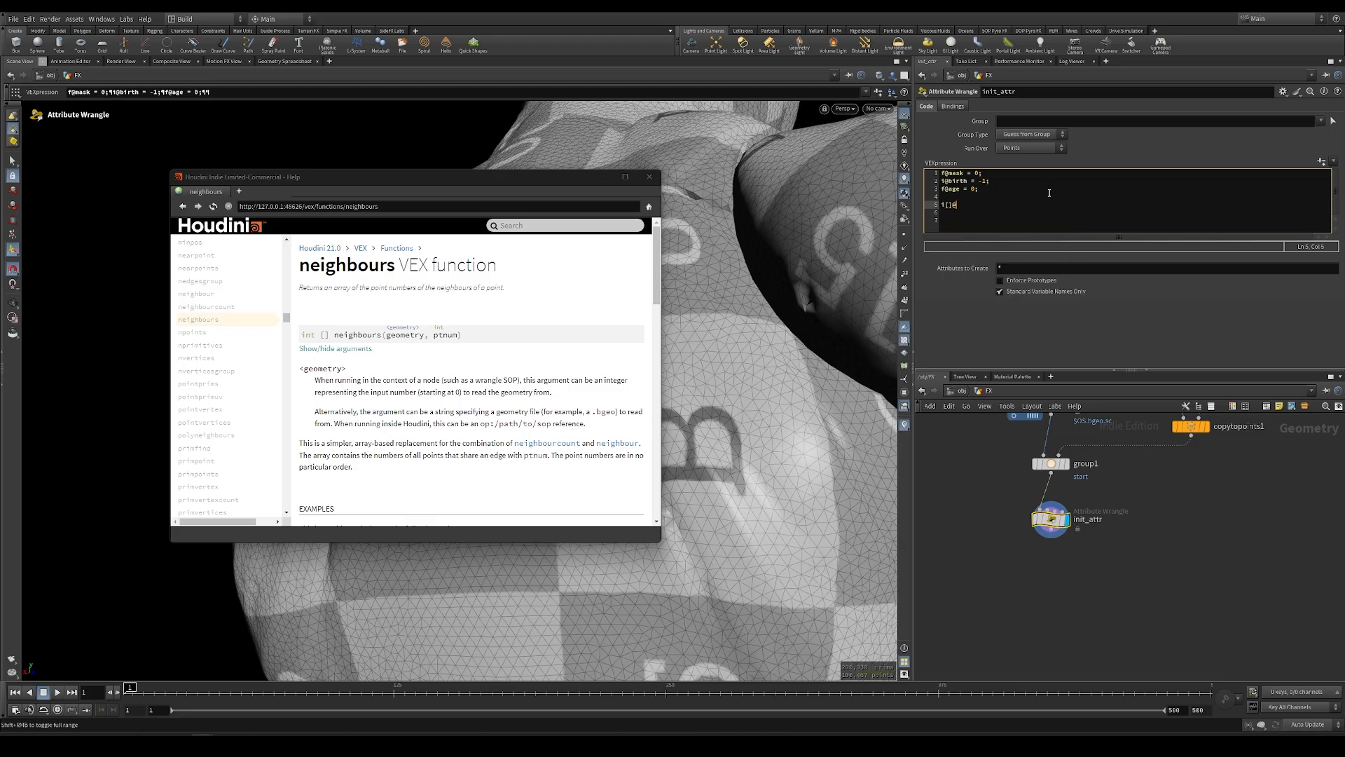
text(near = neigh)
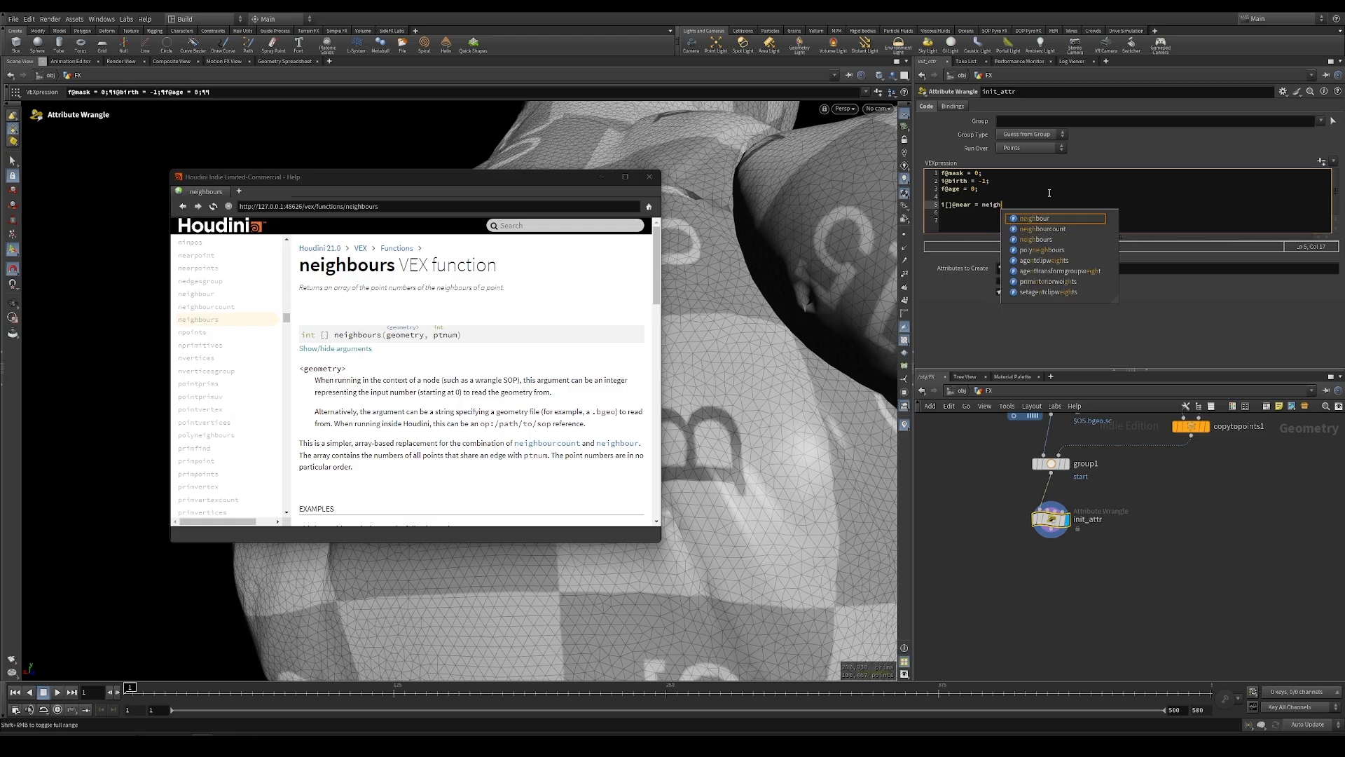
key(Down)
key(Down)
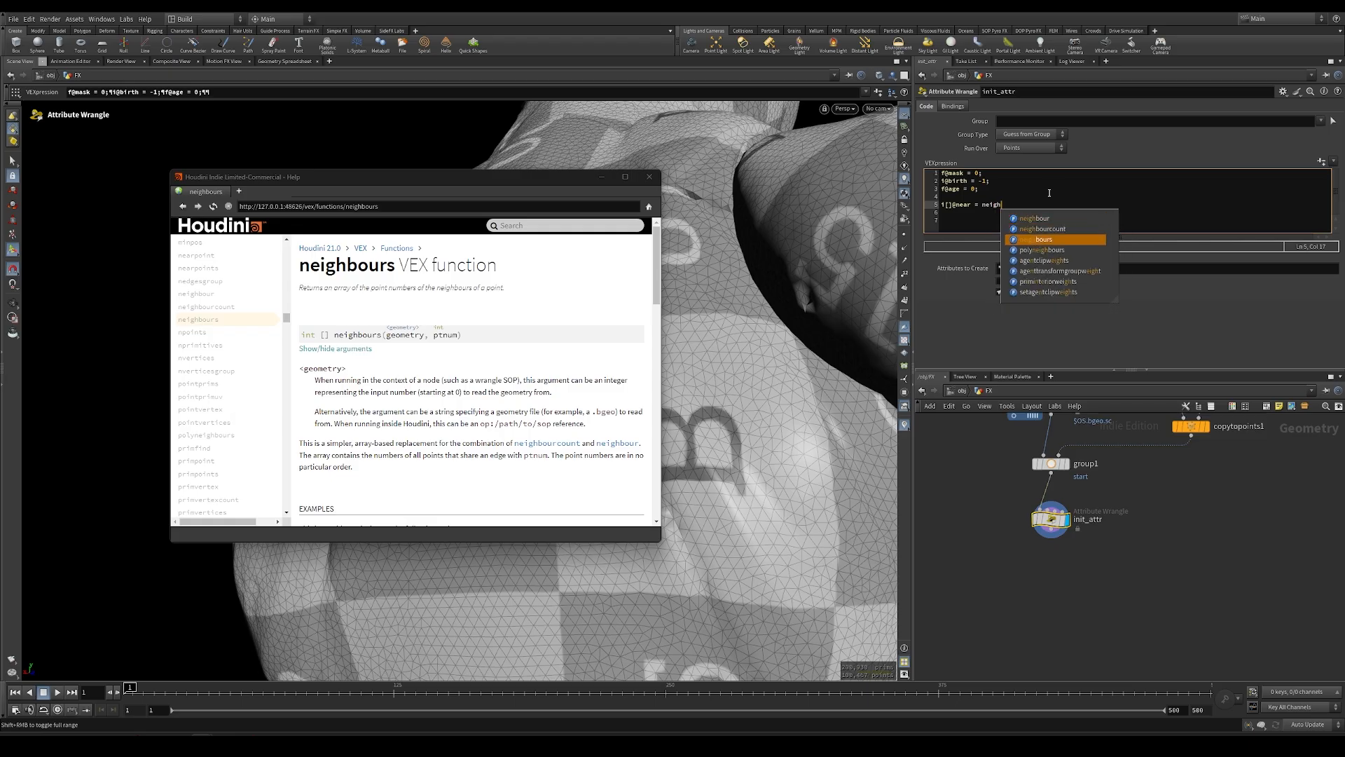
key(Return)
text(()
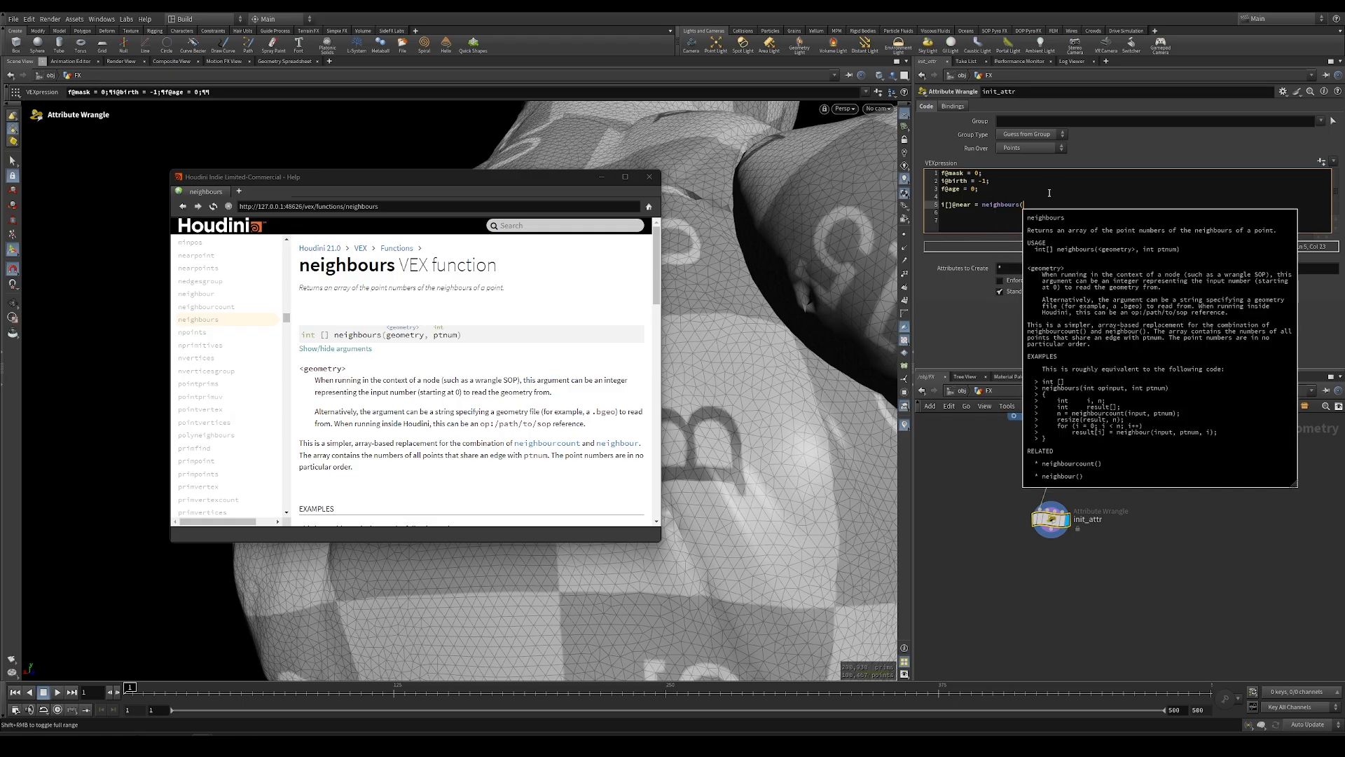
text(0,@ptnum);)
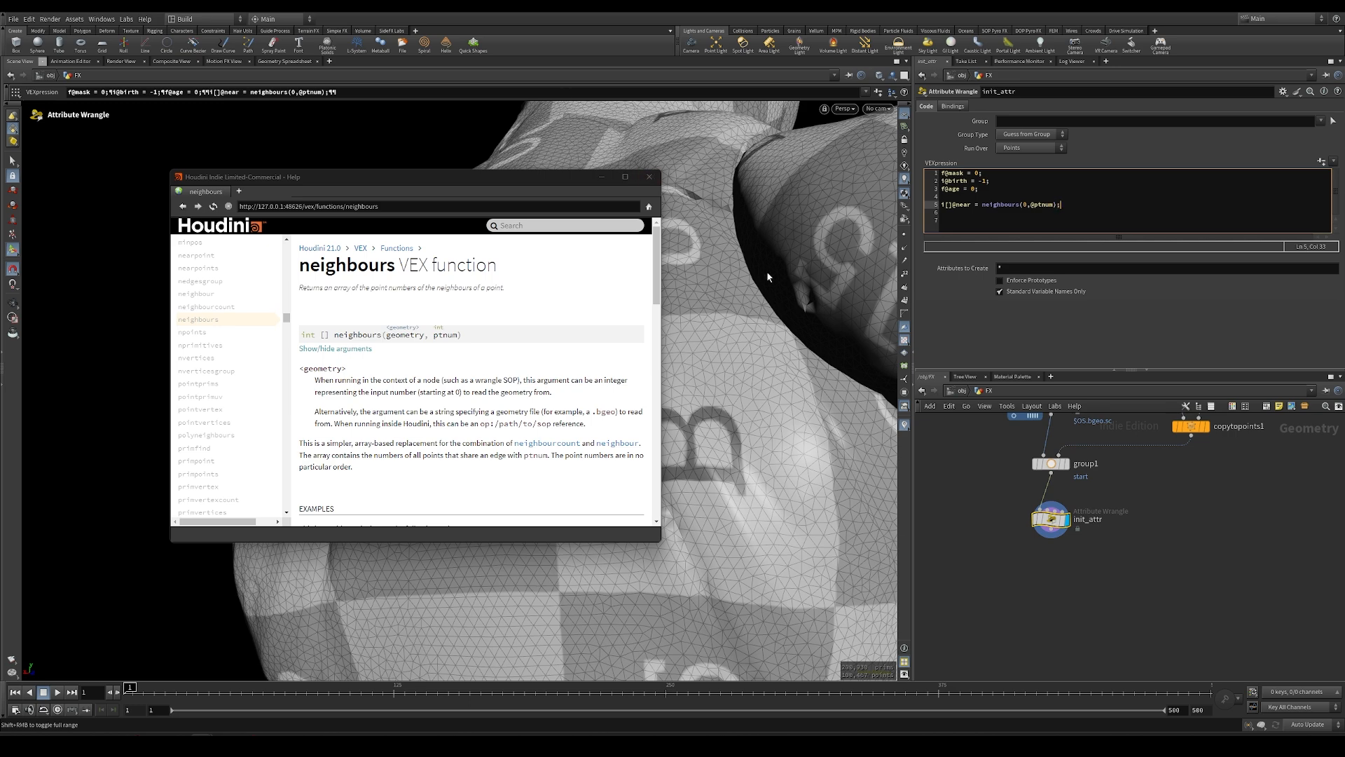
click(601, 177)
key(Escape)
key(super+space)
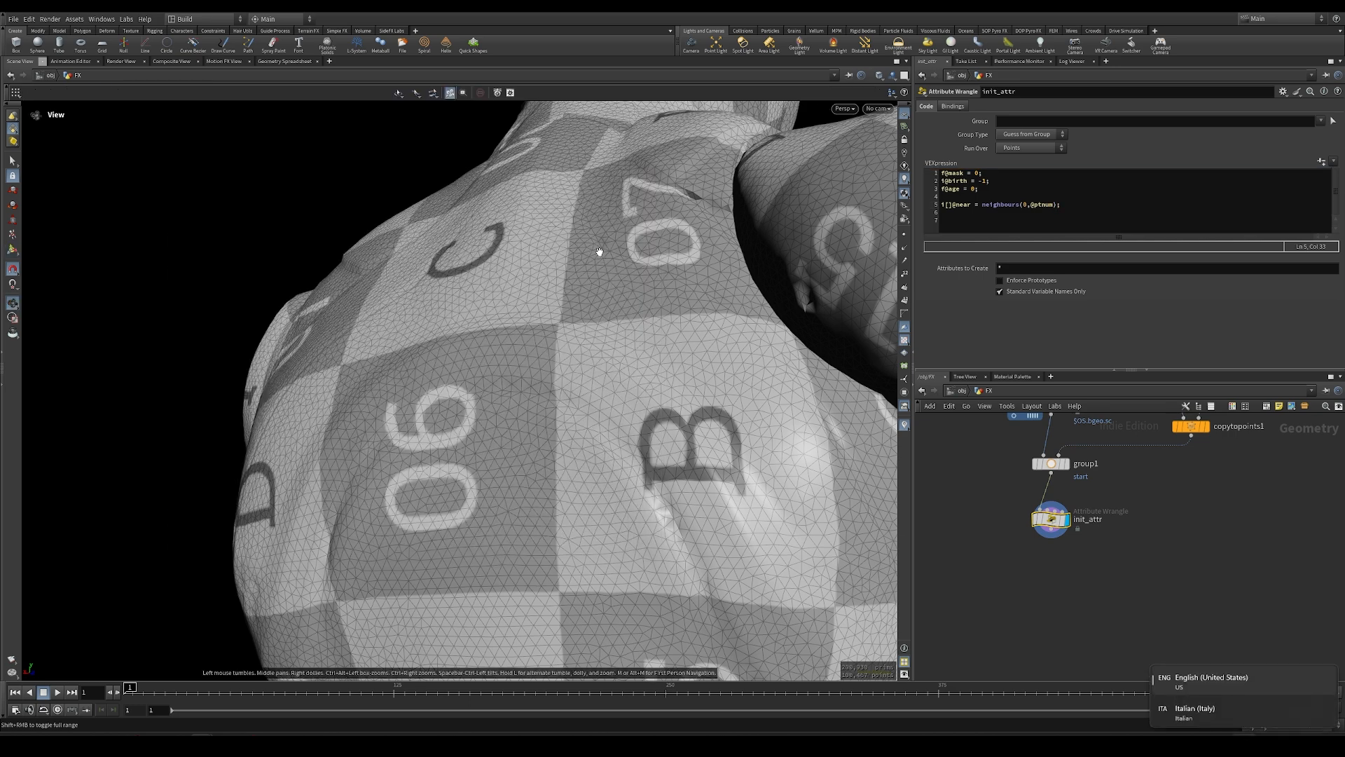
key(alt+])
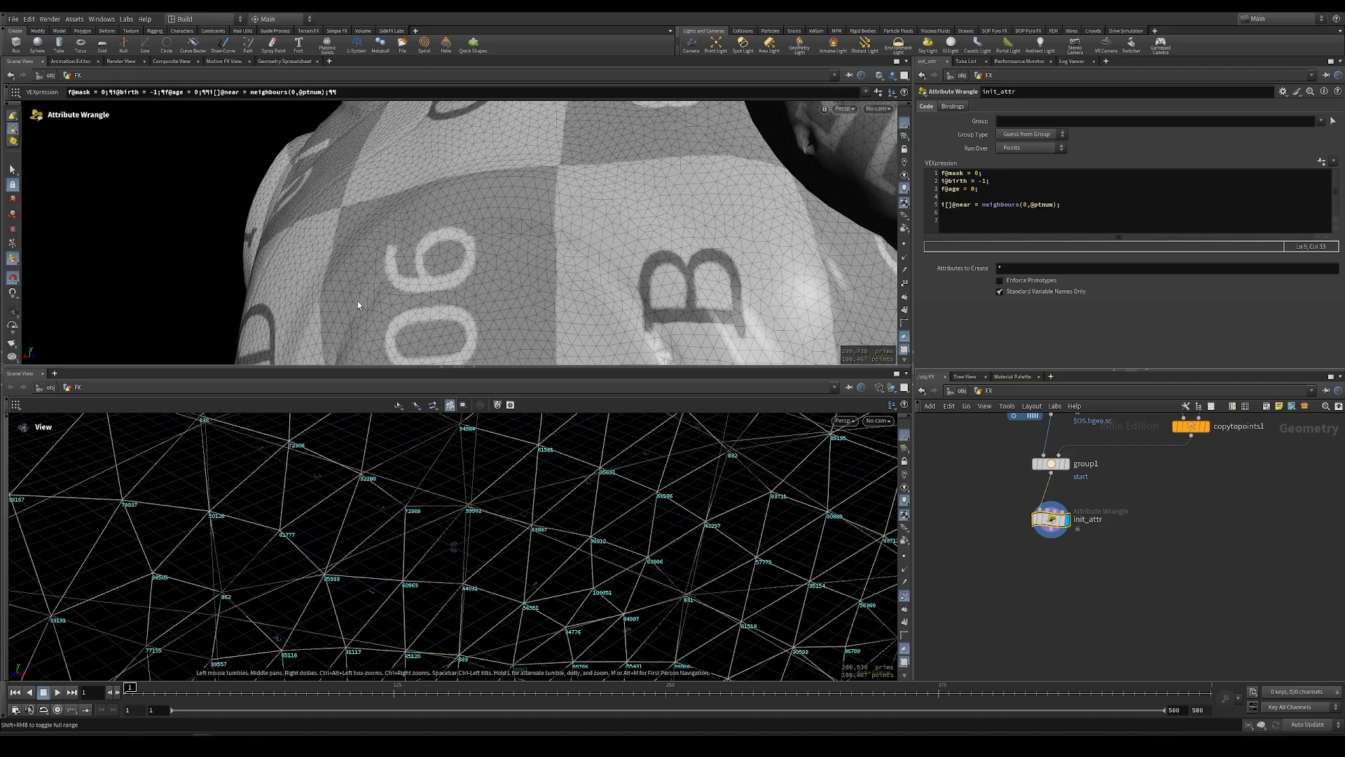
click(43, 373)
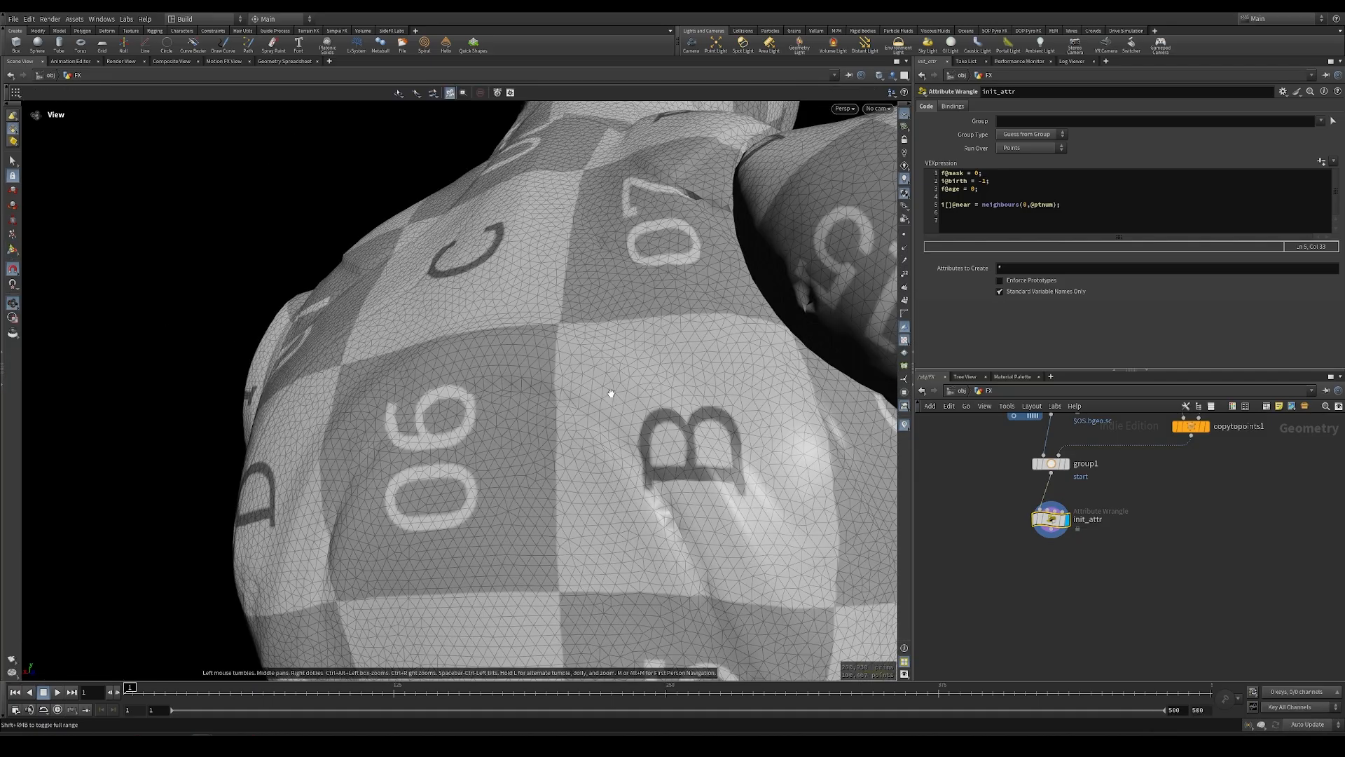
Split the viewport pane side by side and show the Geometry Spreadsheet in the new pane.
key(alt+[)
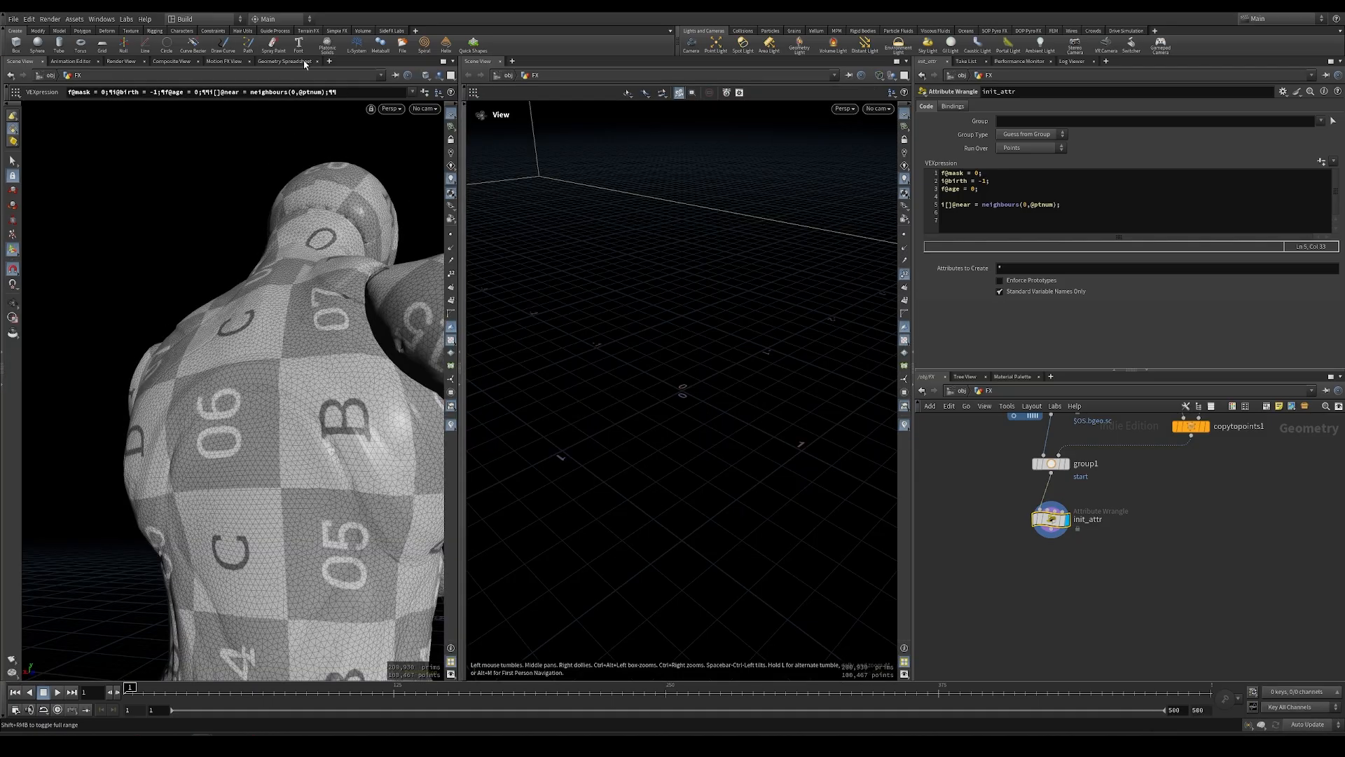
right_click(478, 61)
mouse_move(539, 203)
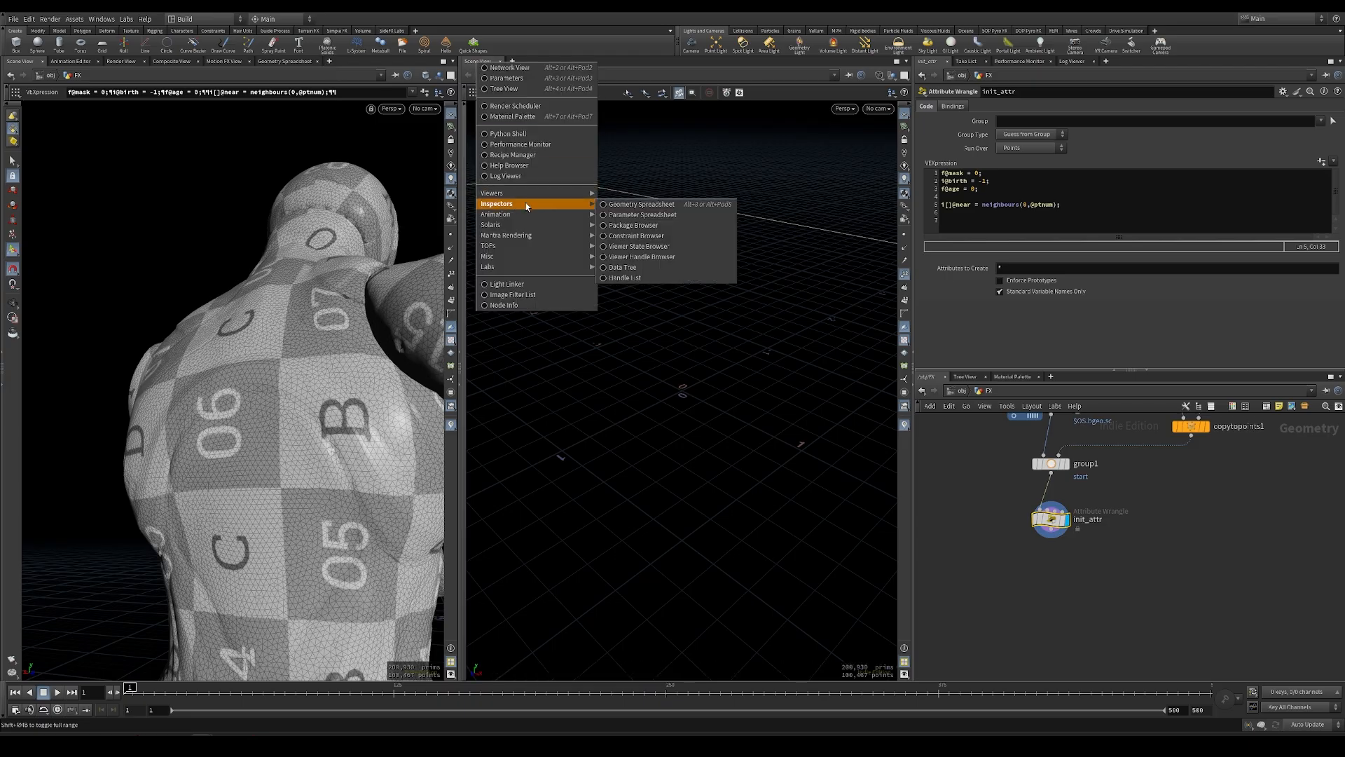
click(641, 204)
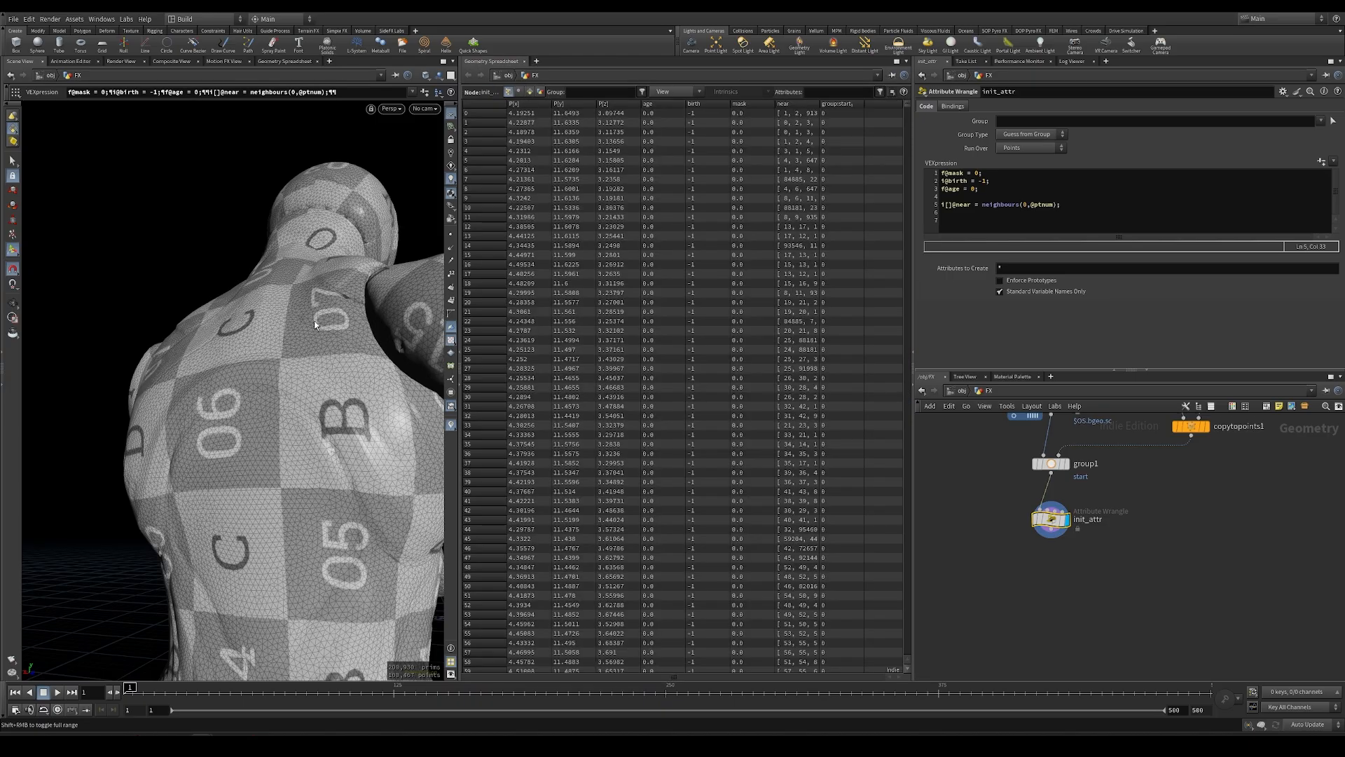
Select one point on the man's upper arm, frame it and turn on point number display.
drag(285, 396, 203, 392)
middle_drag(396, 338, 307, 356)
key(s)
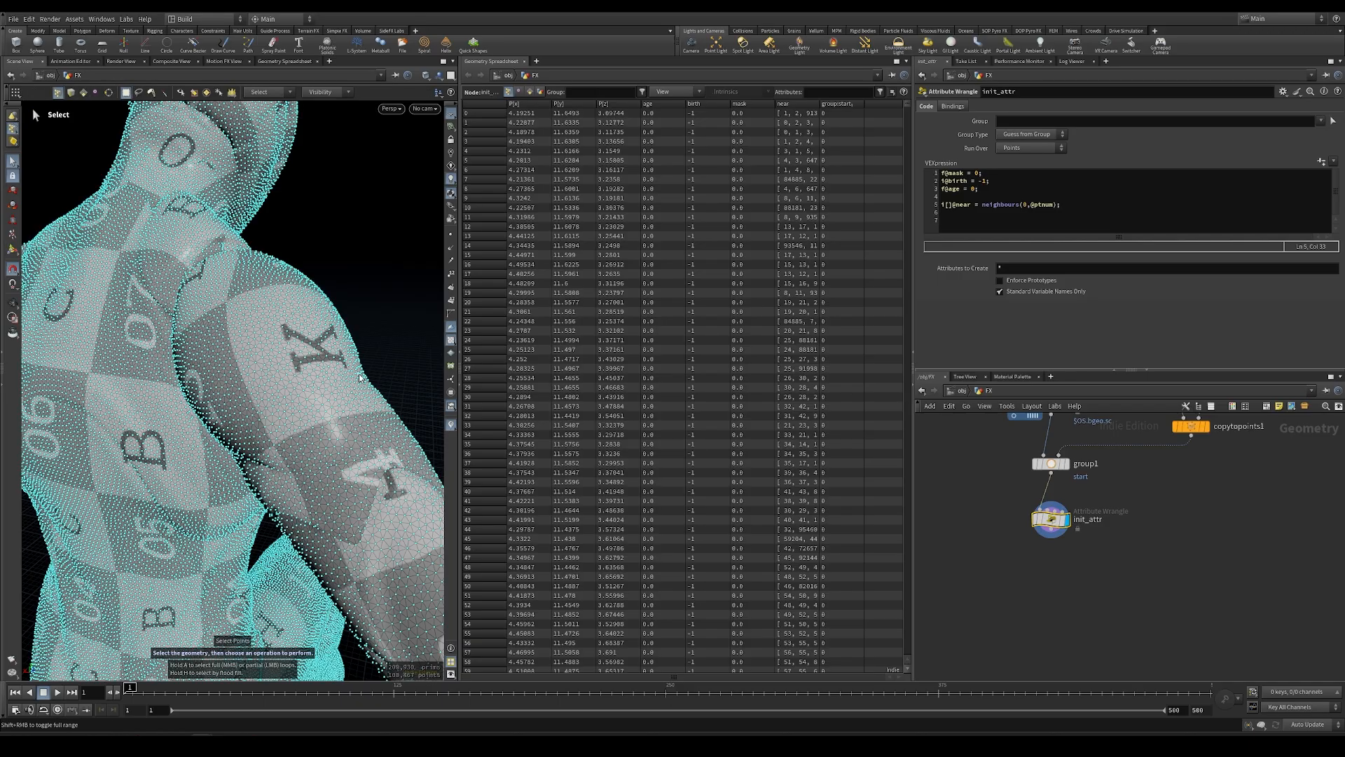
click(379, 396)
key(f)
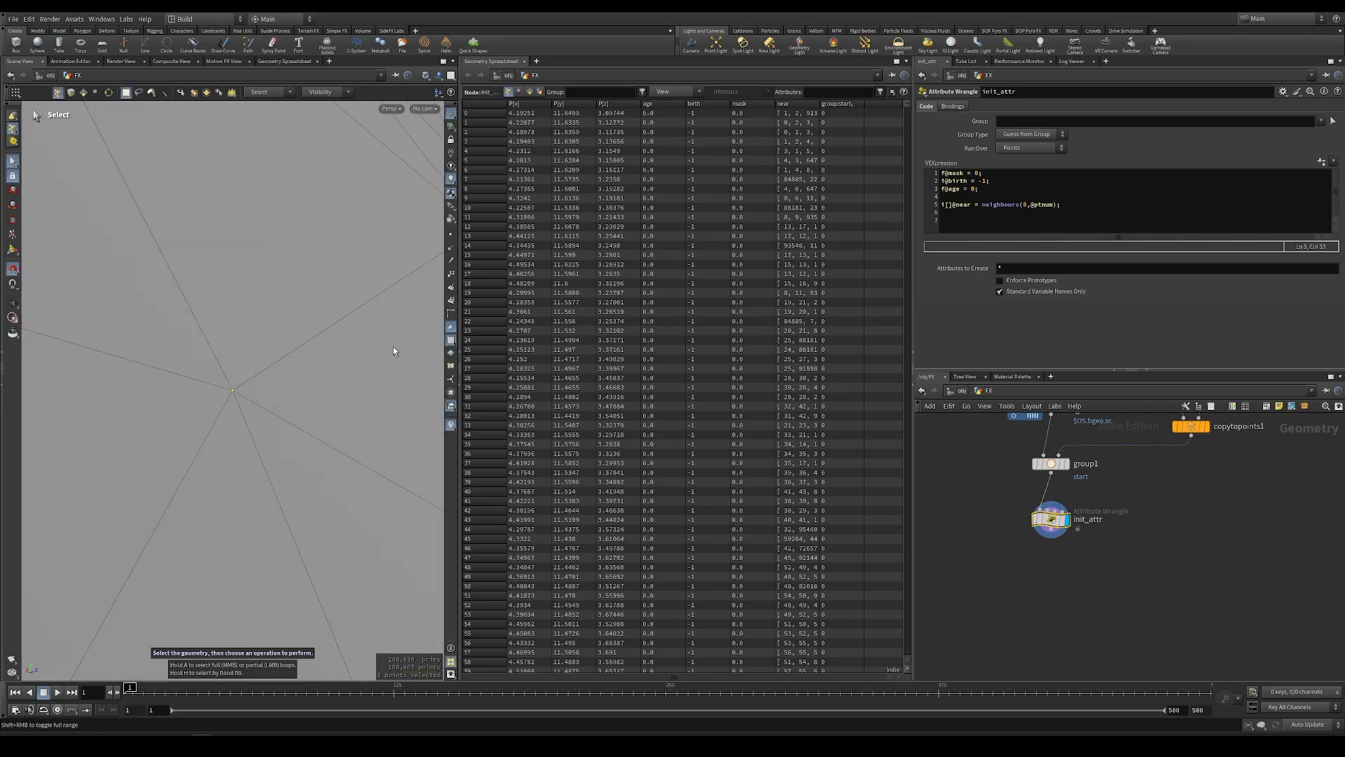
click(451, 274)
Find the selected point's row in the spreadsheet, filter the attributes to near and widen its column.
drag(908, 108, 934, 586)
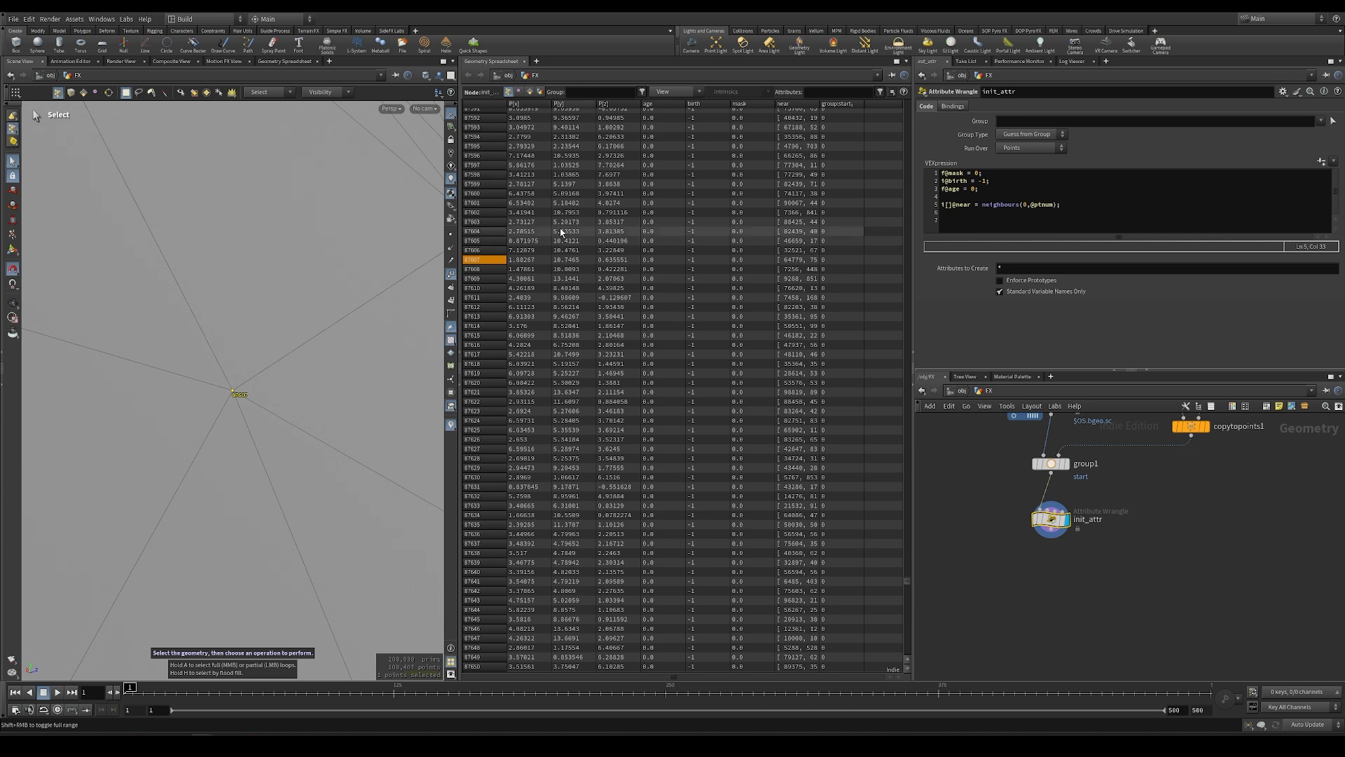
drag(818, 104, 878, 103)
click(841, 93)
text(near)
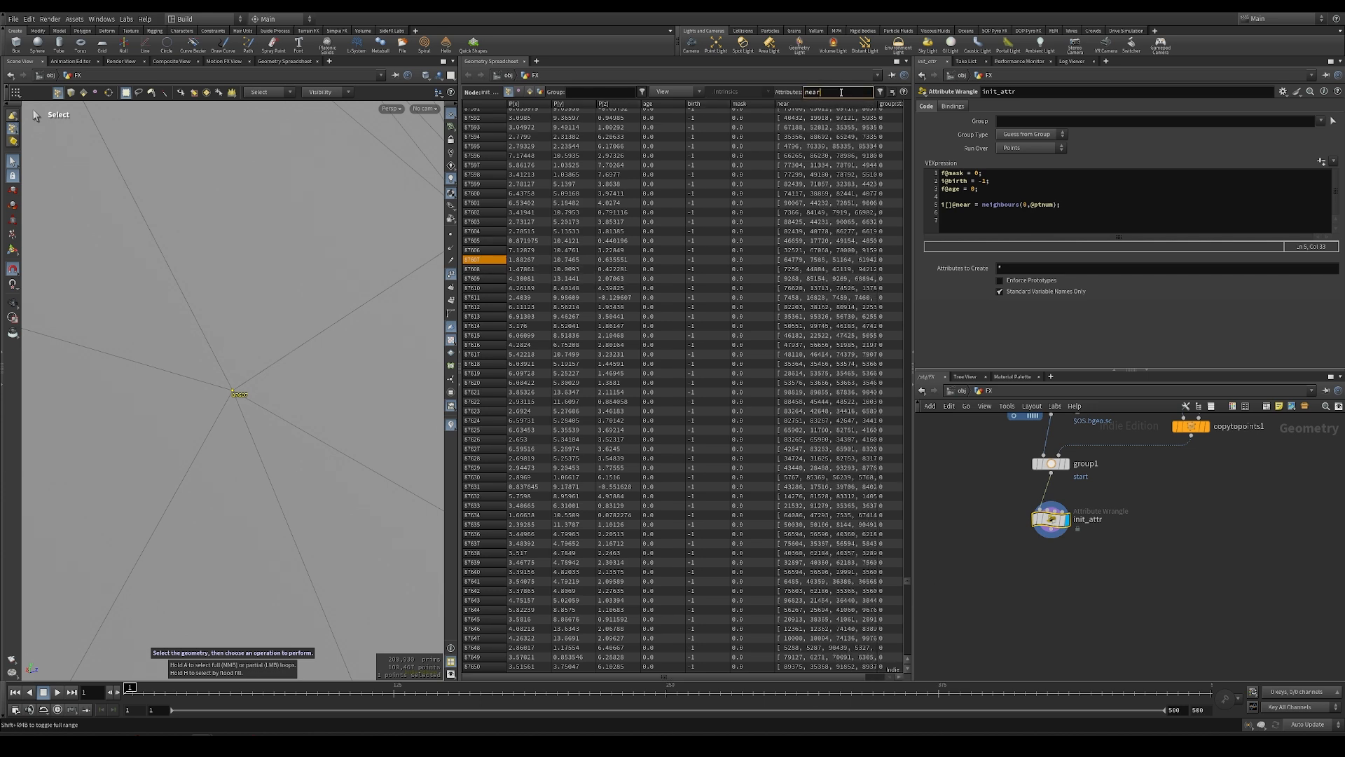
key(Return)
drag(557, 105, 775, 105)
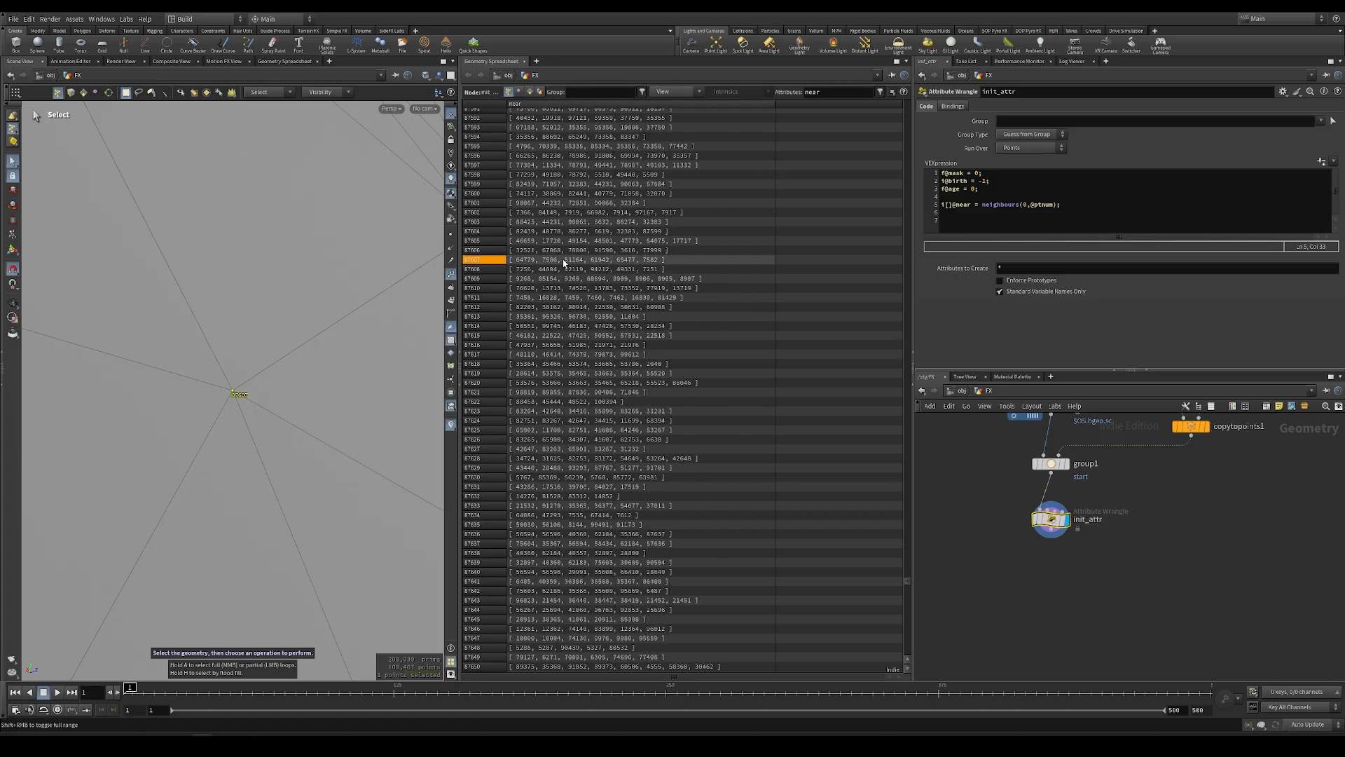
Compare the numbers of the points around the selected one with its near array.
alt+right_drag(276, 308, 120, 292)
alt+drag(354, 298, 321, 324)
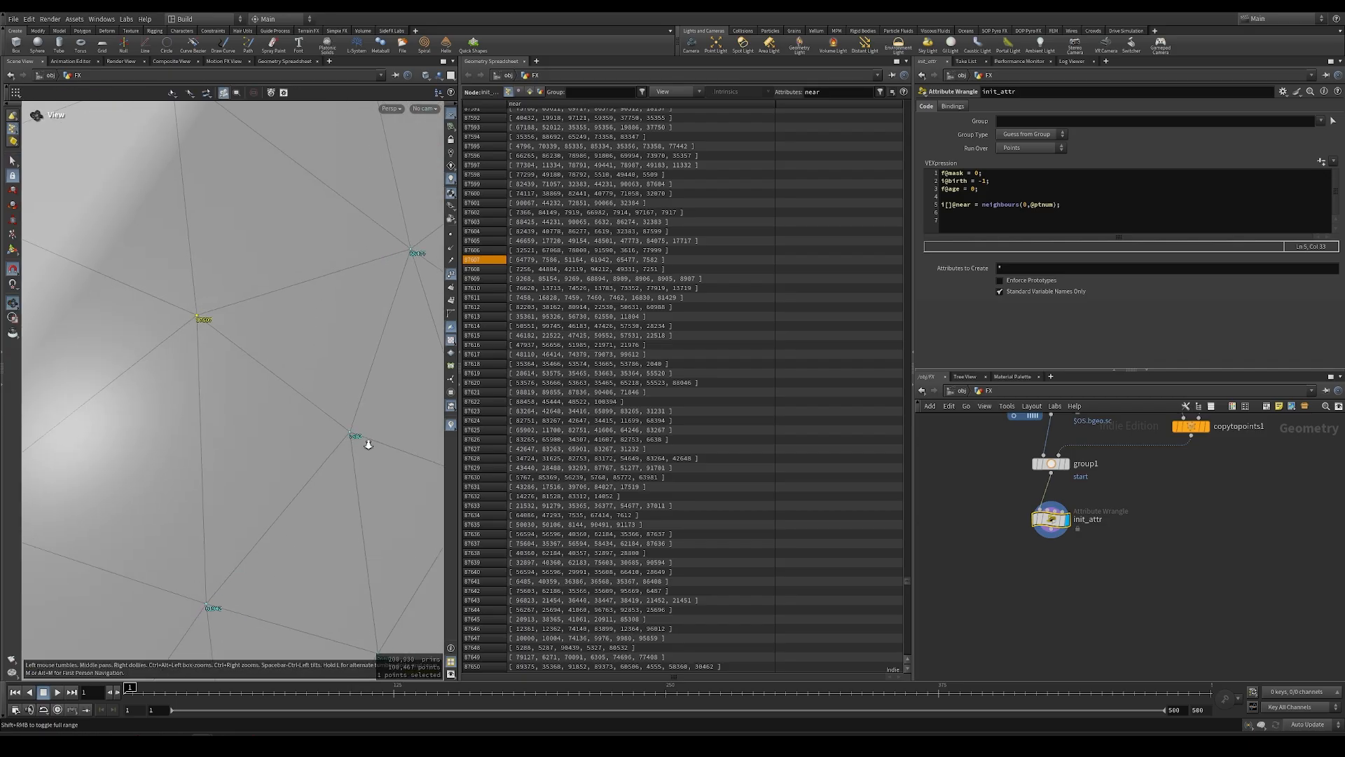
scroll(365, 440, up, 3)
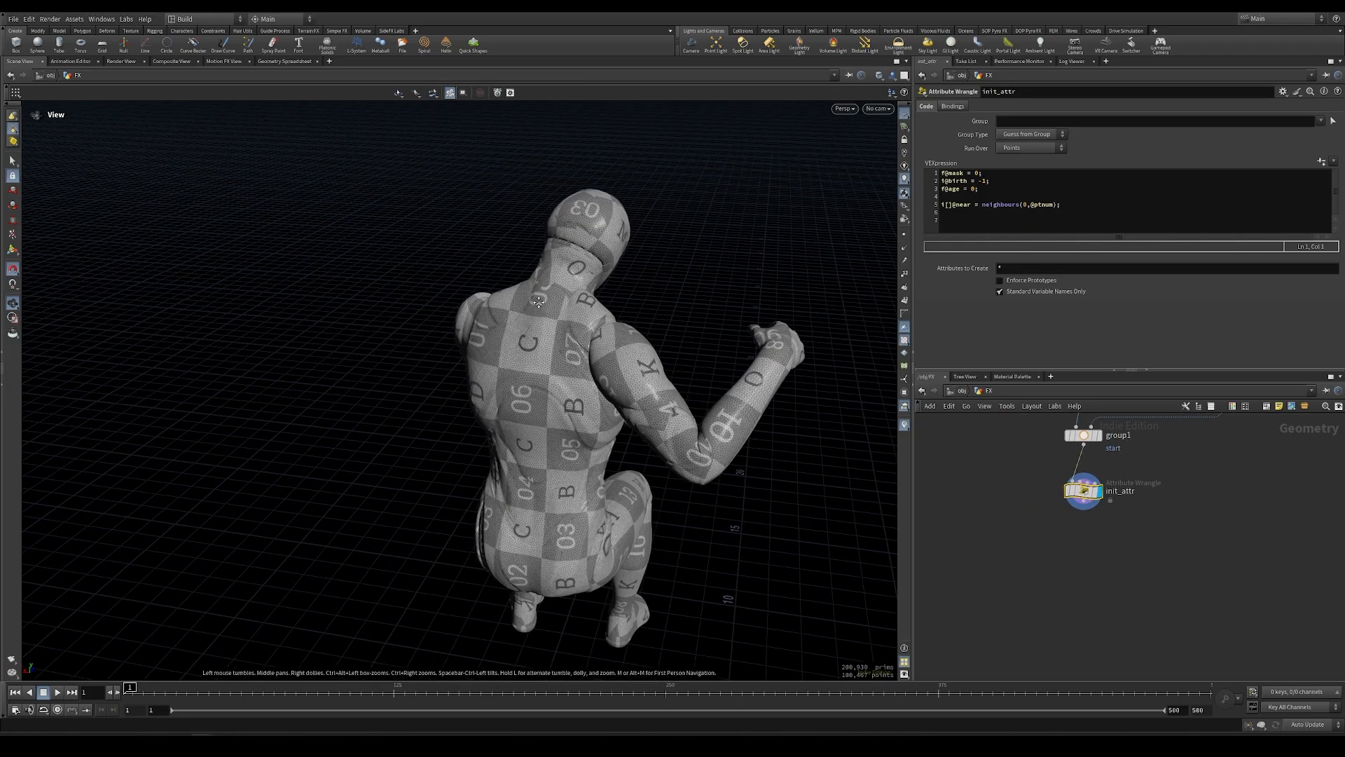
Add an Attribute Create node, connect it below init_attr and display it.
key(Tab)
text(create)
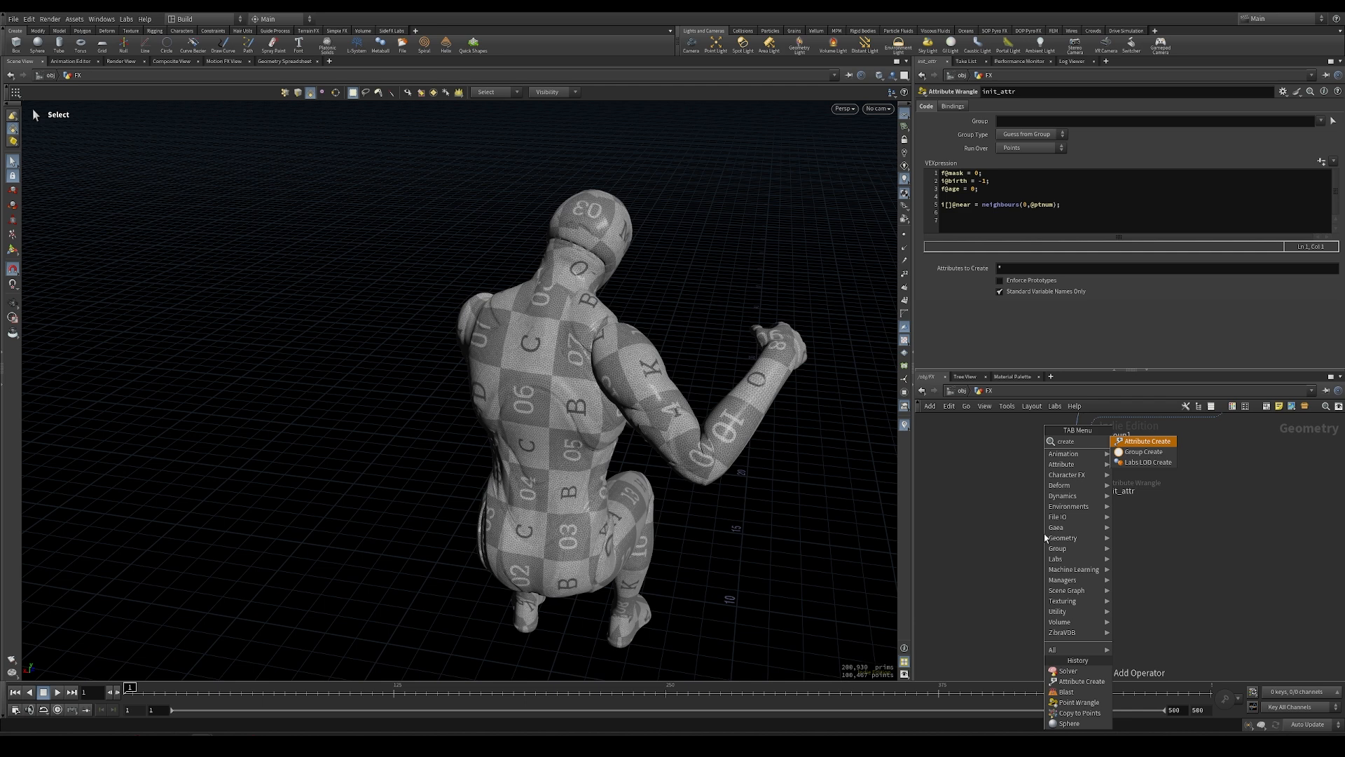
click(1163, 444)
click(1084, 561)
click(1077, 495)
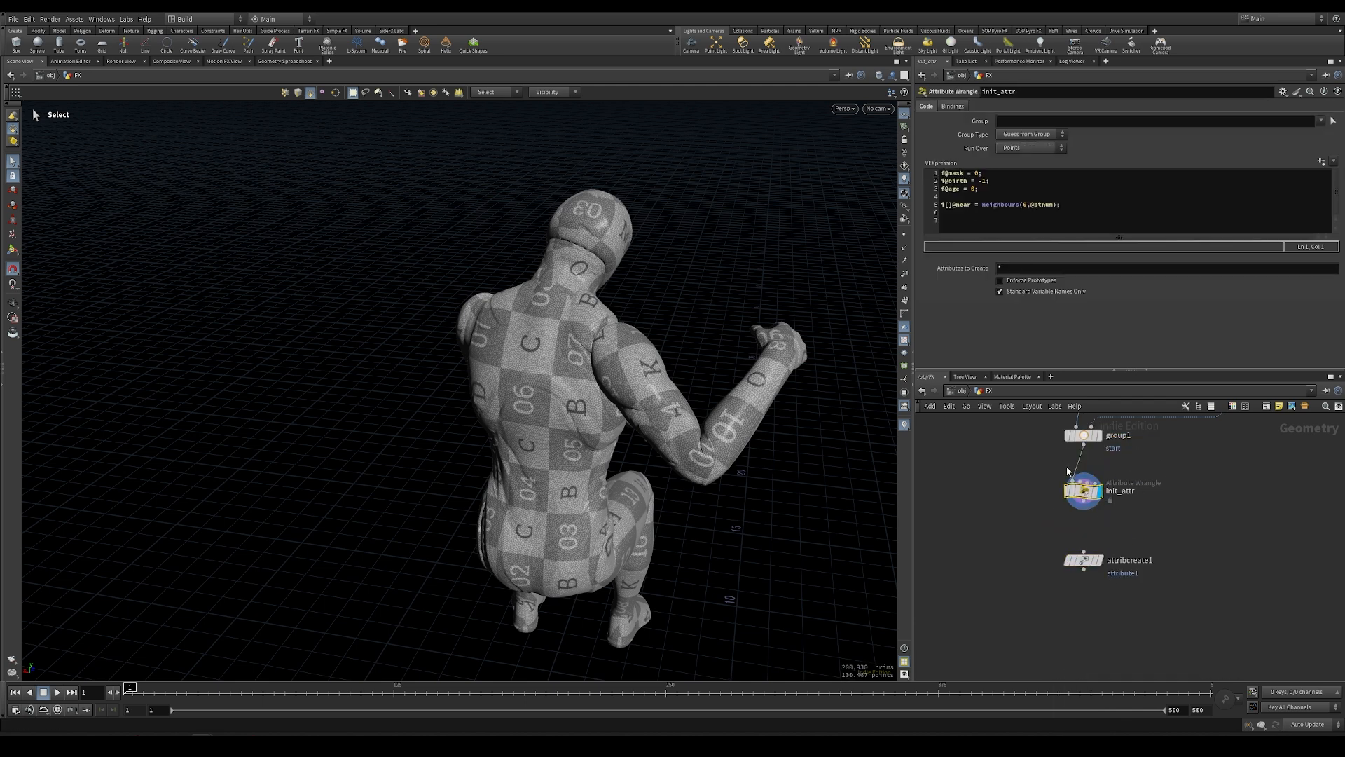
drag(1084, 501, 1084, 551)
click(1099, 560)
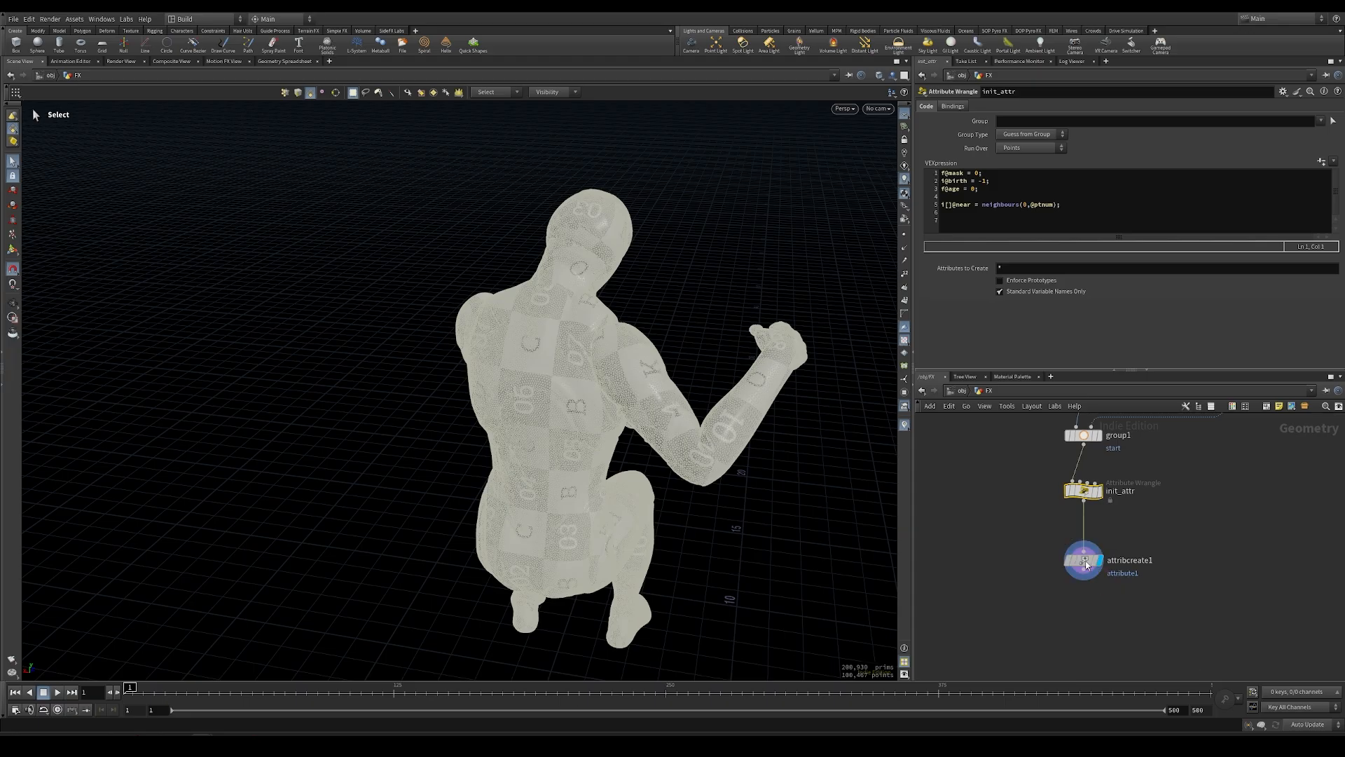
Name attribcreate1's attribute mask, set its value to 1 and restrict it to the start group.
click(1087, 565)
double_click(1085, 161)
text(mask)
key(Return)
click(1034, 280)
text(1)
key(Return)
click(1321, 107)
click(1324, 120)
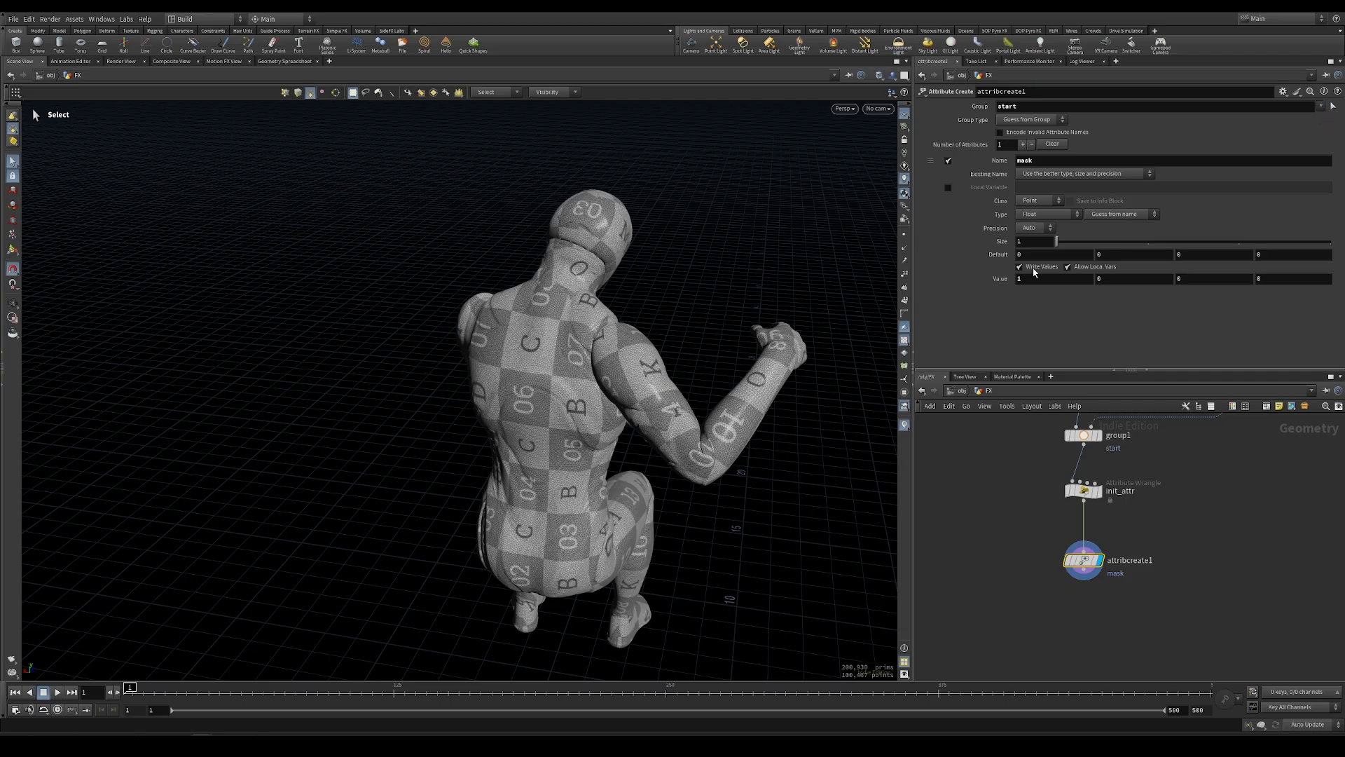
Visualize the mask attribute from attribcreate1's node info and frame the start point on the back.
click(1053, 561)
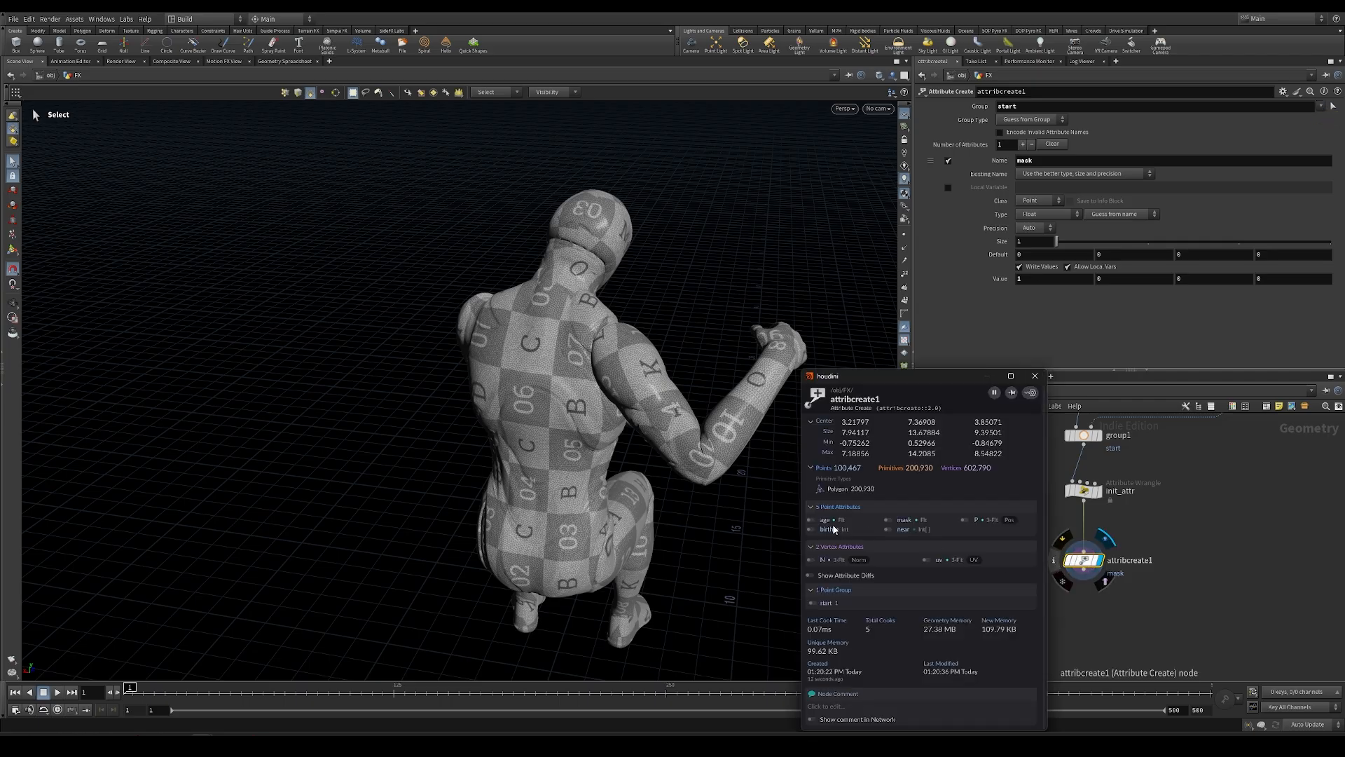
click(887, 520)
click(1035, 376)
alt+drag(435, 287, 560, 301)
alt+right_drag(561, 302, 698, 315)
key(s)
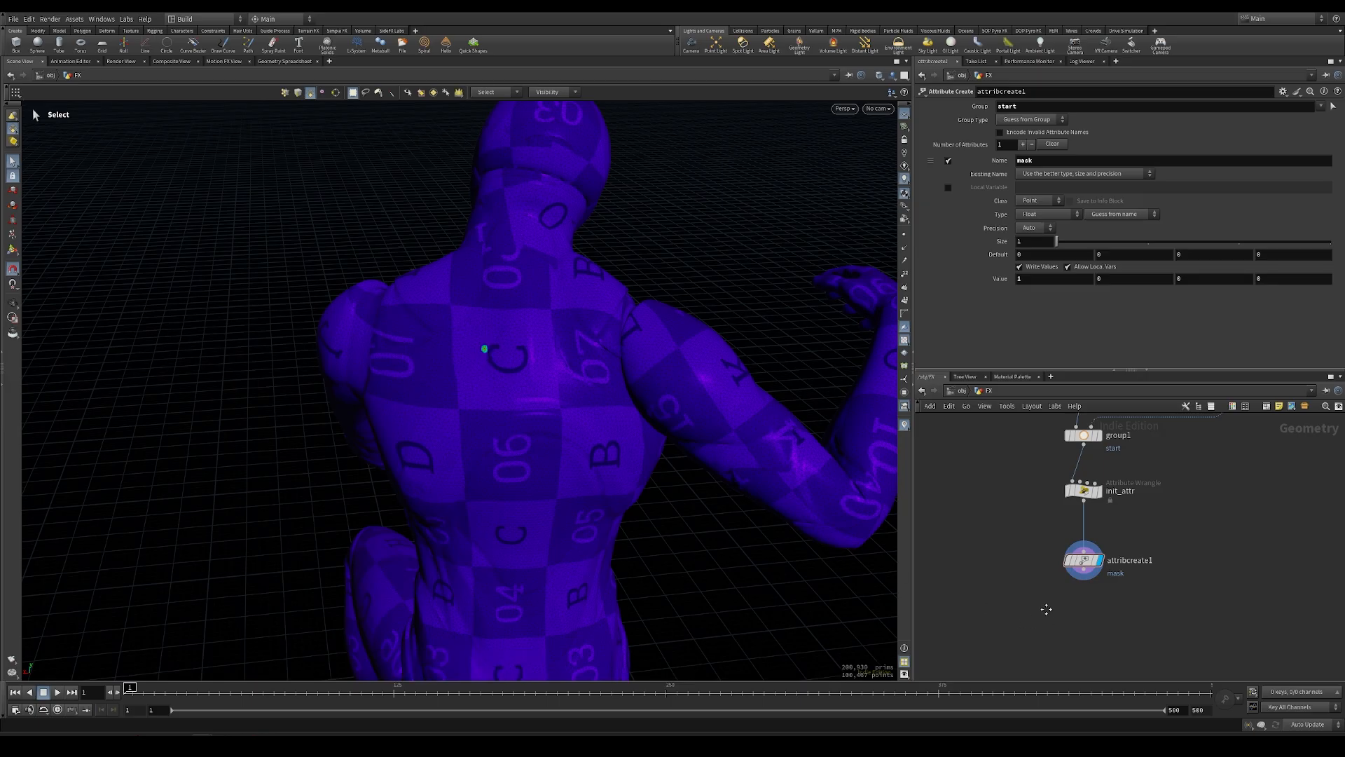
Add a Solver node below attribcreate1, display it and enter its inner network.
key(Tab)
text(s)
key(Return)
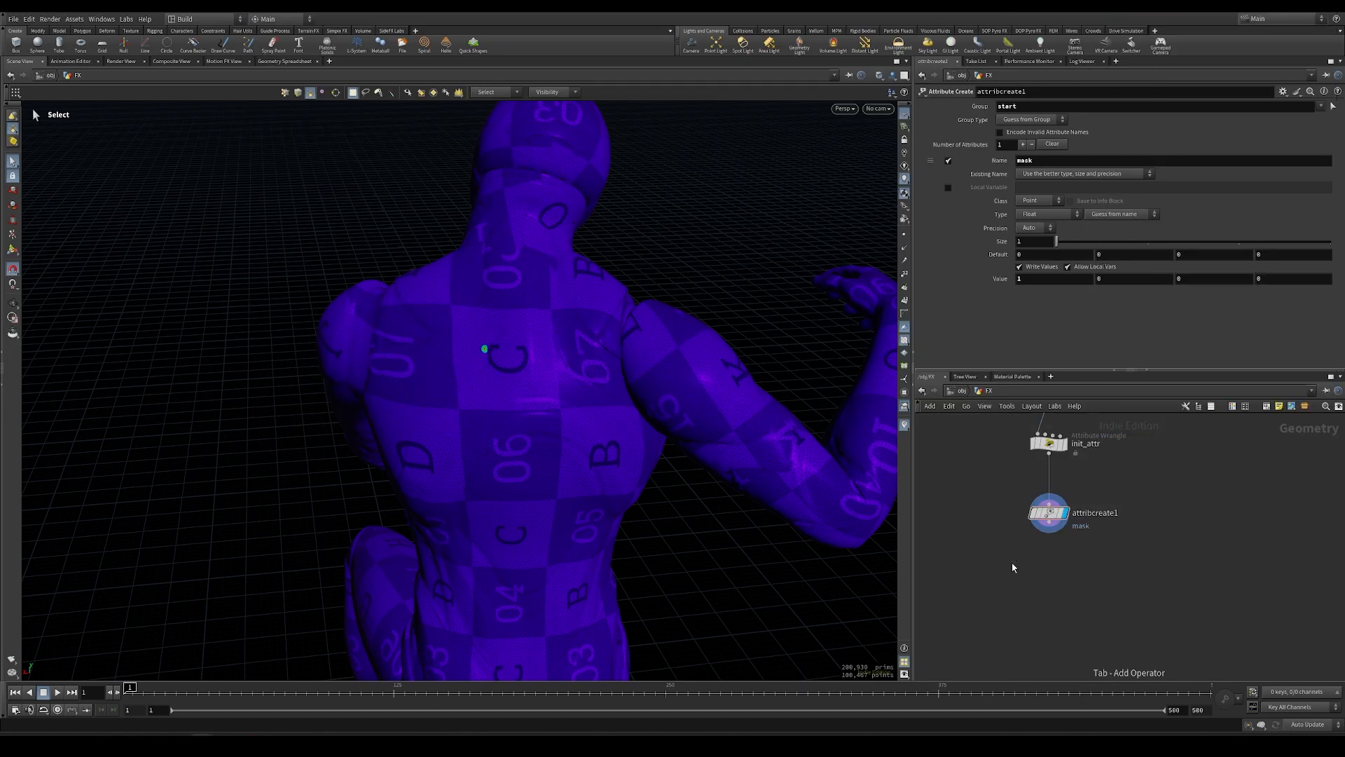
click(1044, 569)
click(1040, 563)
click(1065, 570)
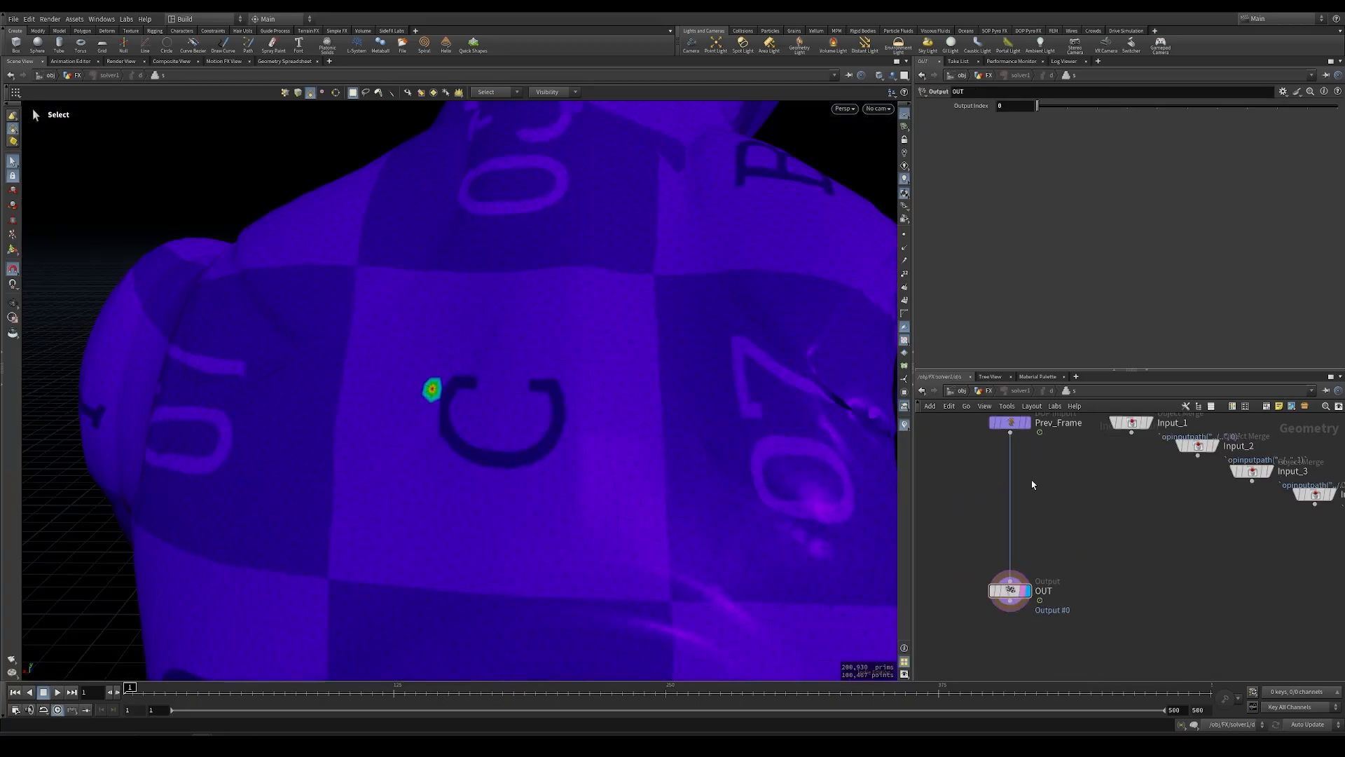
Insert a Point Wrangle between Prev_Frame and OUT and name it expand.
key(Tab)
text(e)
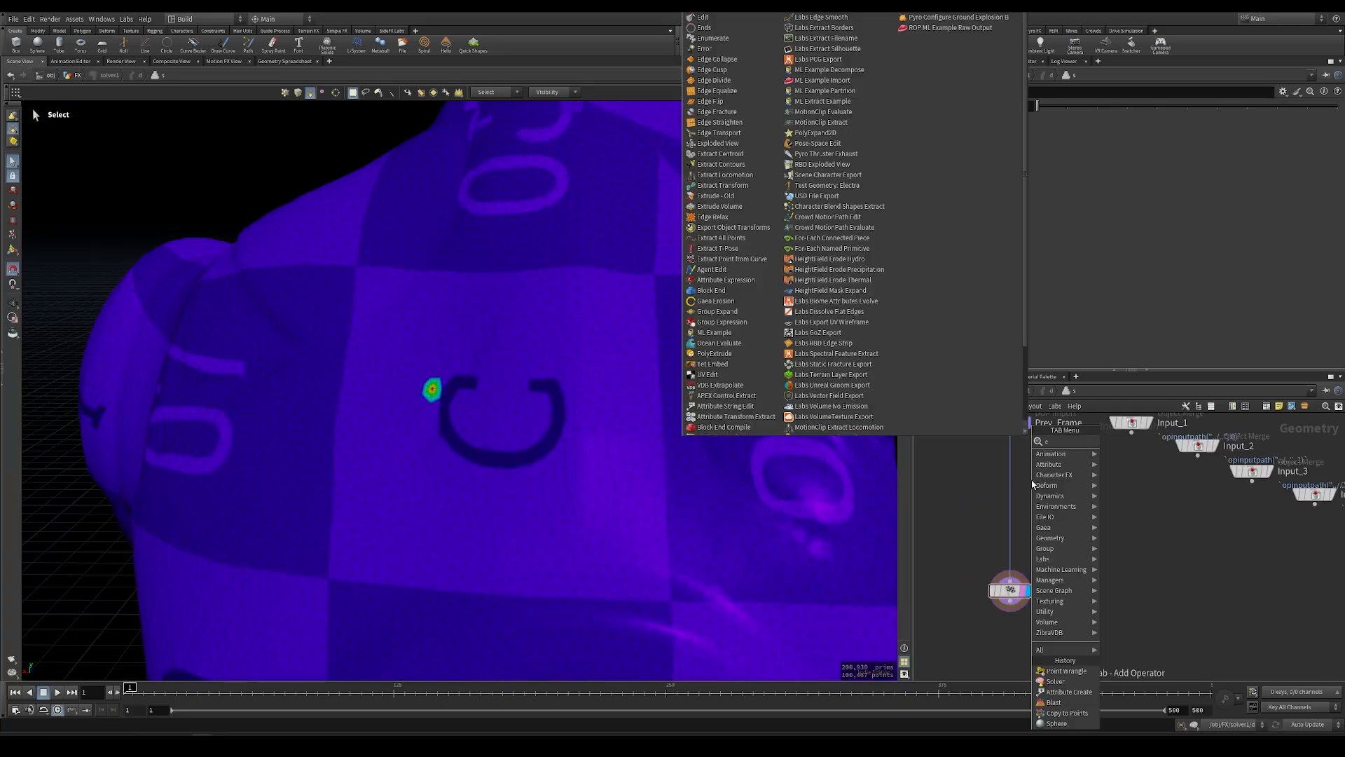
key(BackSpace)
text(wran)
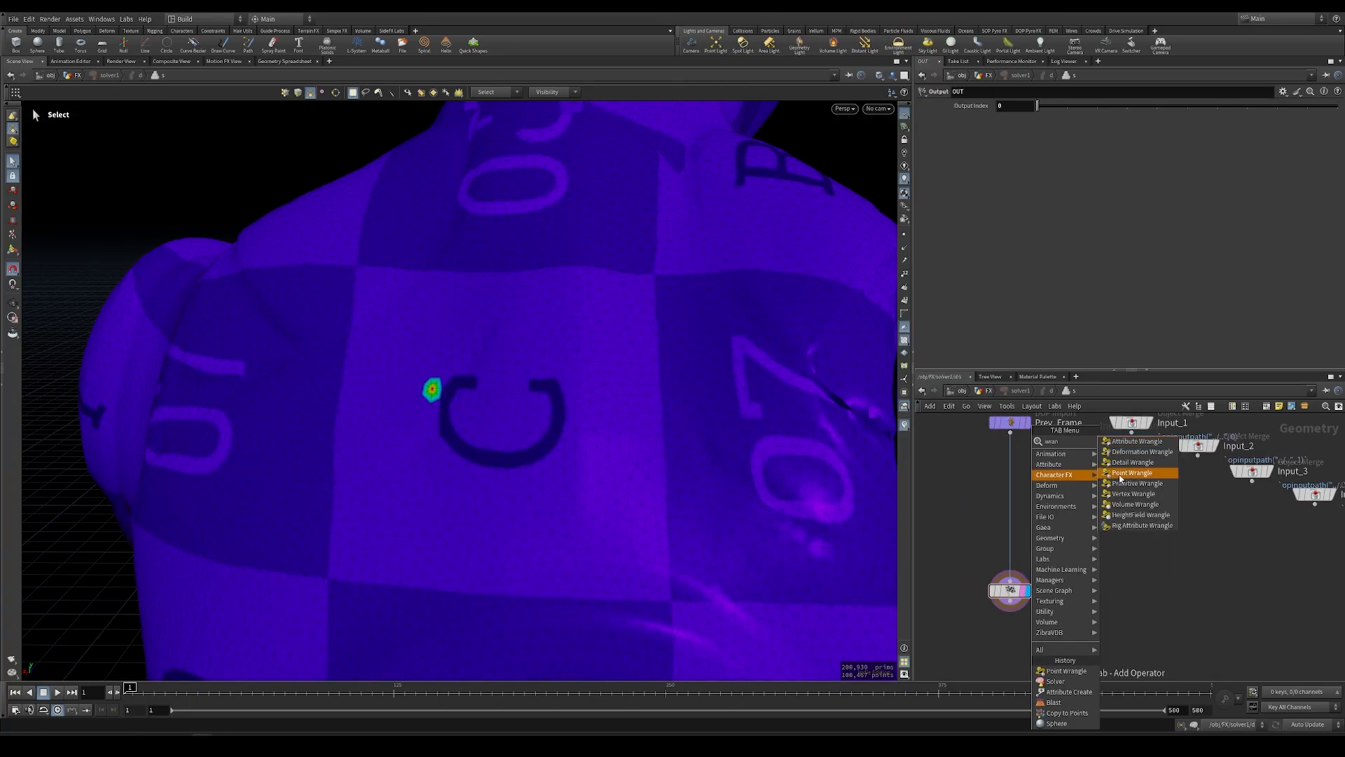
click(1132, 473)
click(1010, 465)
click(1067, 466)
double_click(1067, 466)
text(expand)
key(Return)
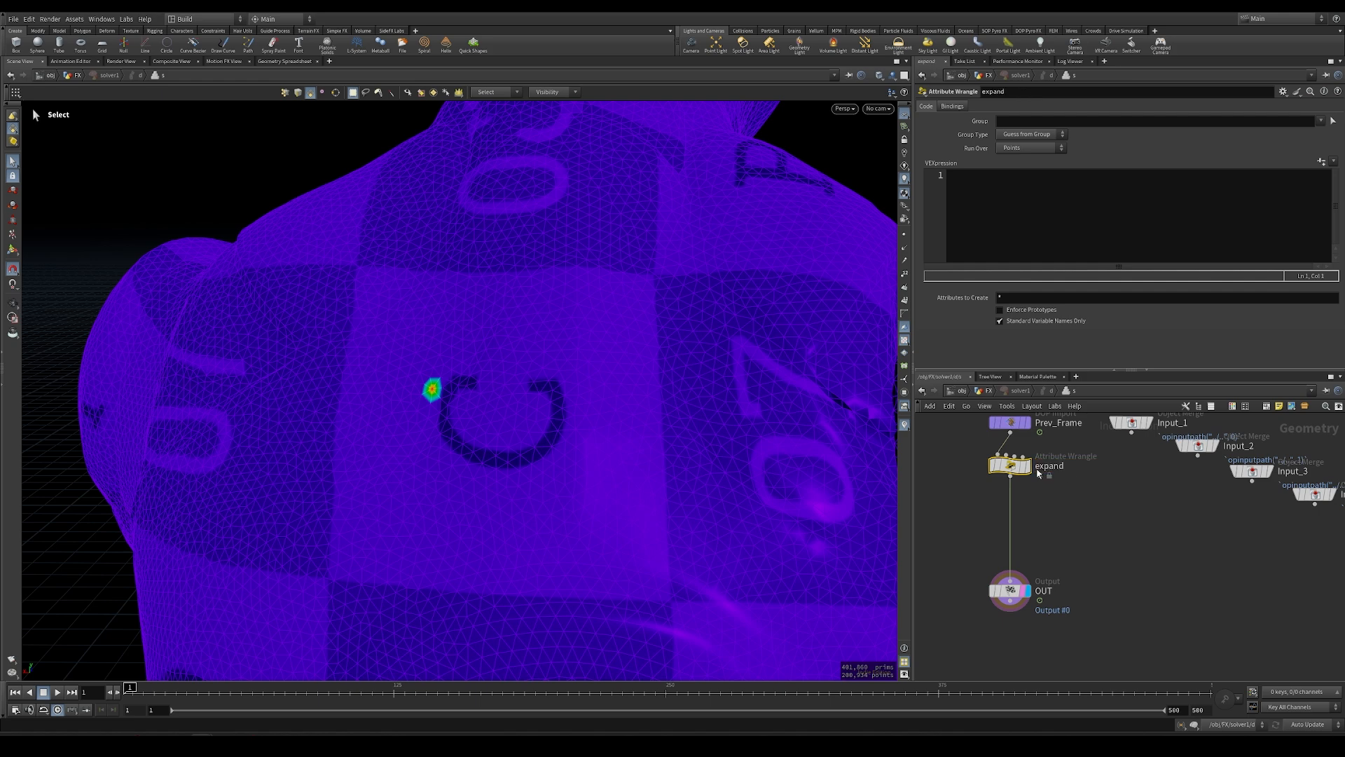
Start the expand wrangle's code with the declaration float mask = f@mask;.
click(1026, 220)
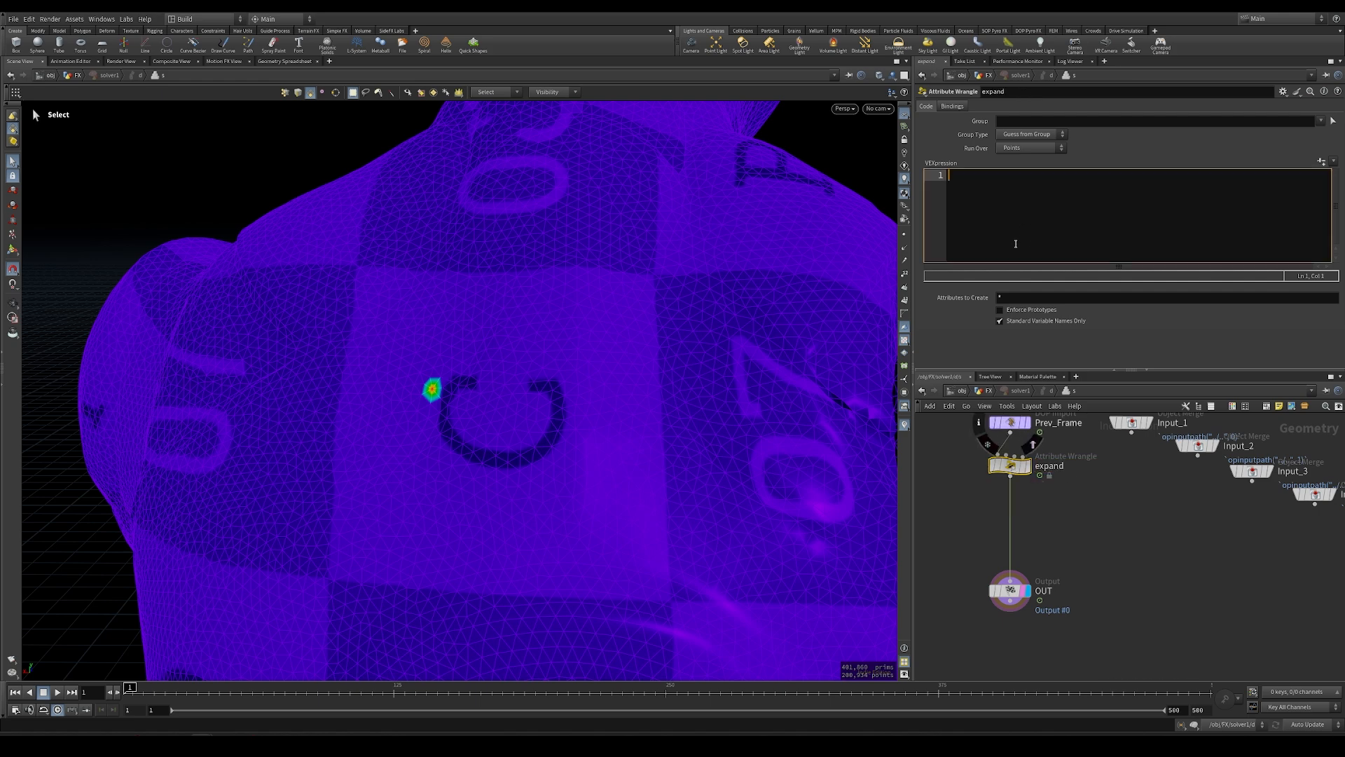
click(1093, 545)
alt+right_drag(471, 414, 979, 357)
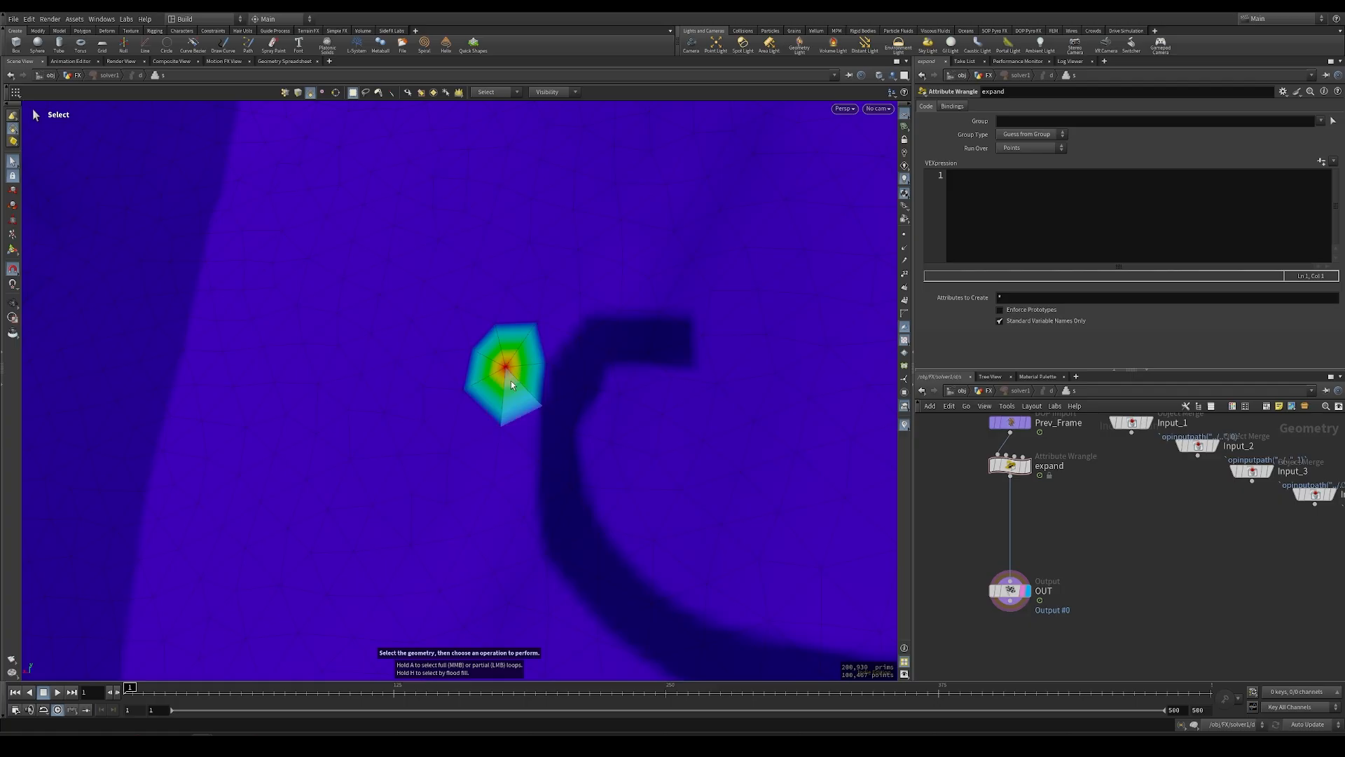
click(1139, 202)
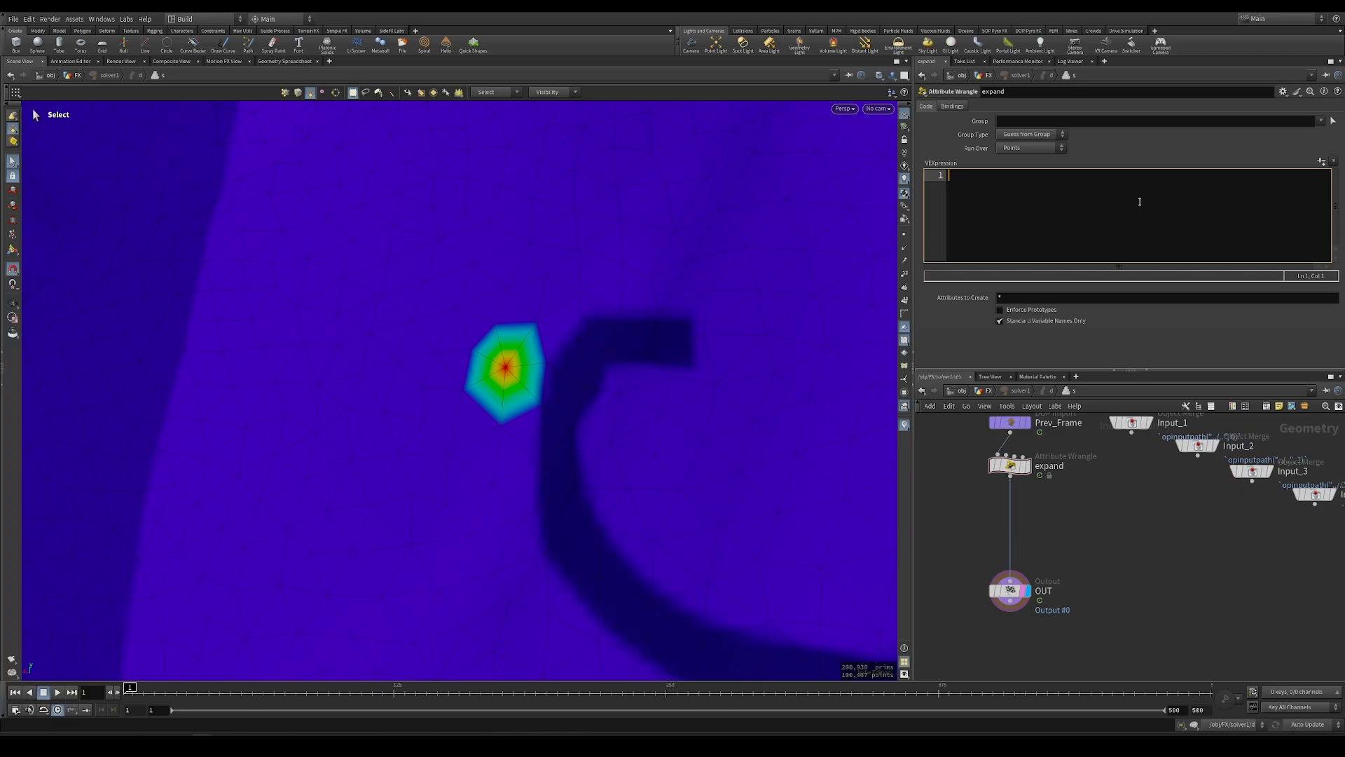
text(float)
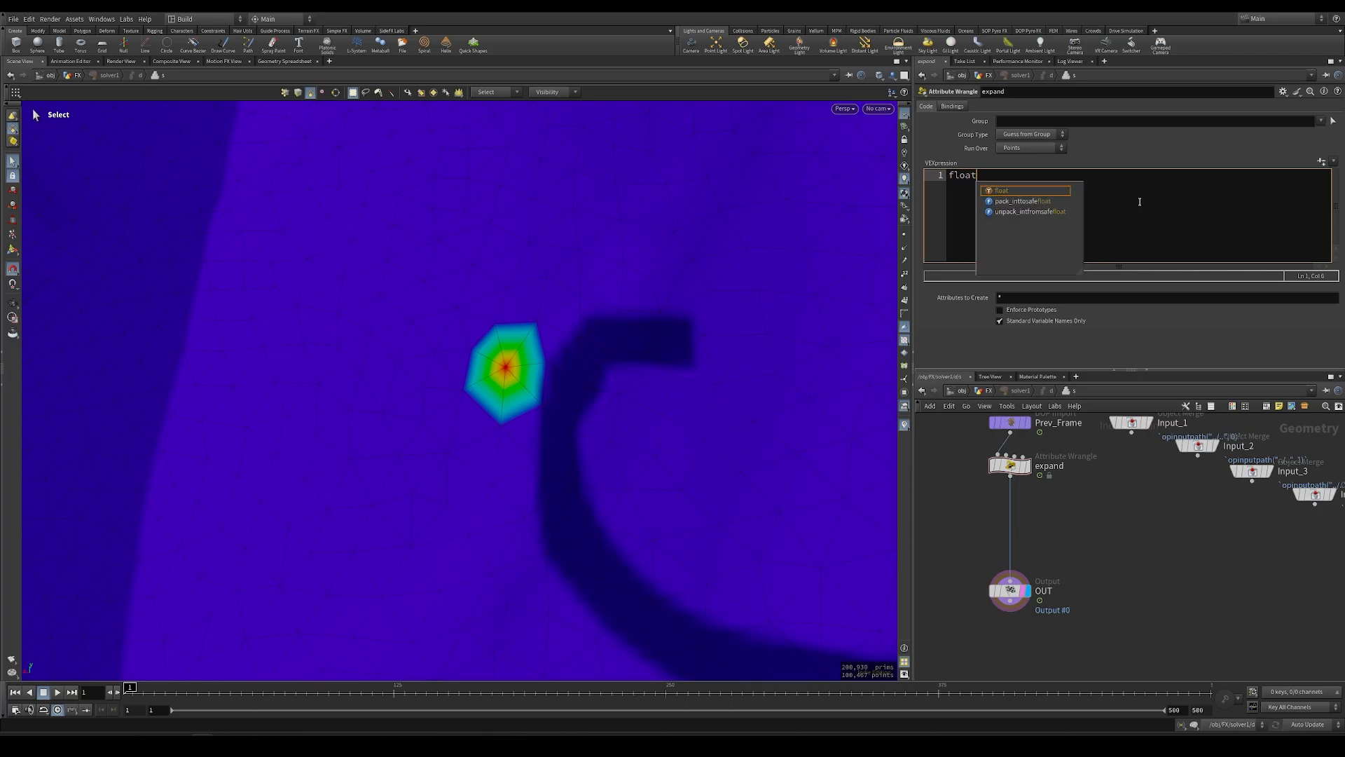
text( mask = f@mask;)
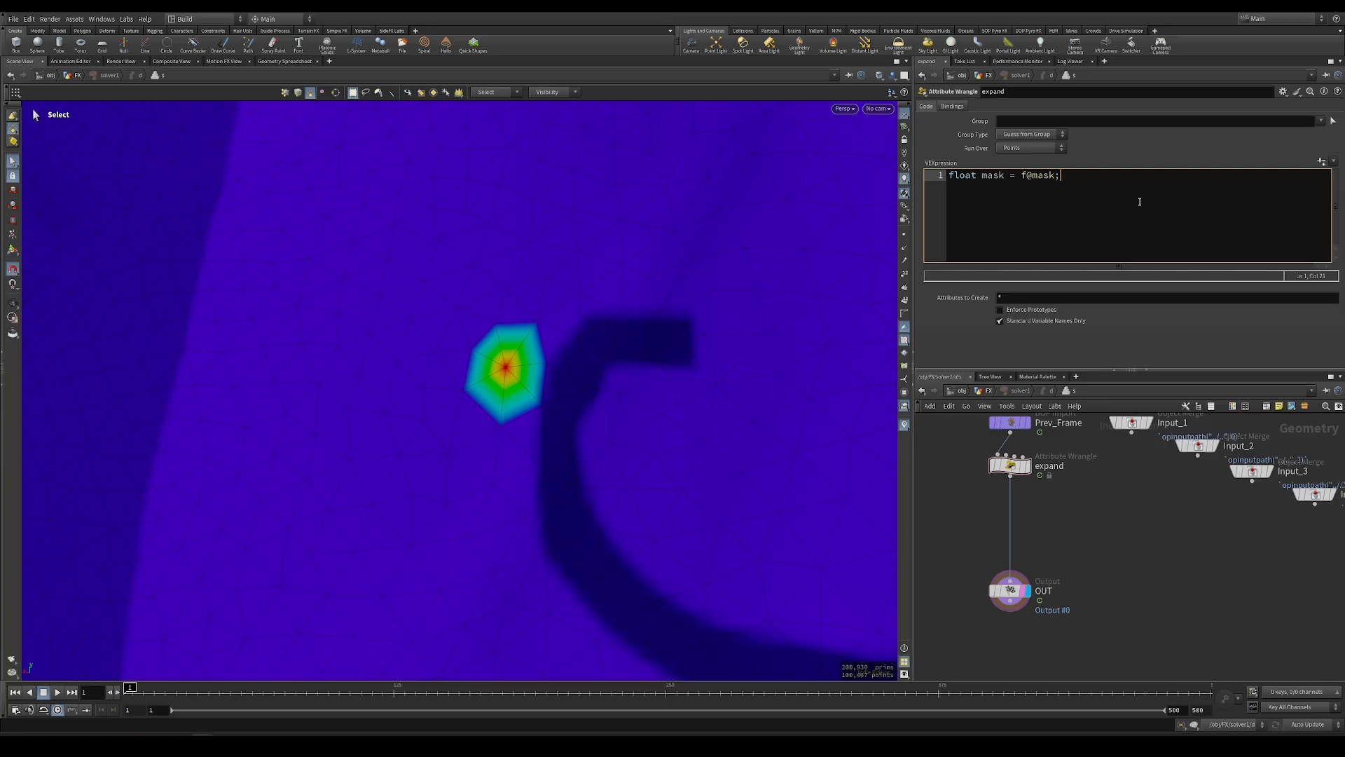
key(Left)
key(Left)
key(Left)
key(Left)
key(Left)
key(Left)
key(Left)
text(pt)
click(1122, 177)
key(Return)
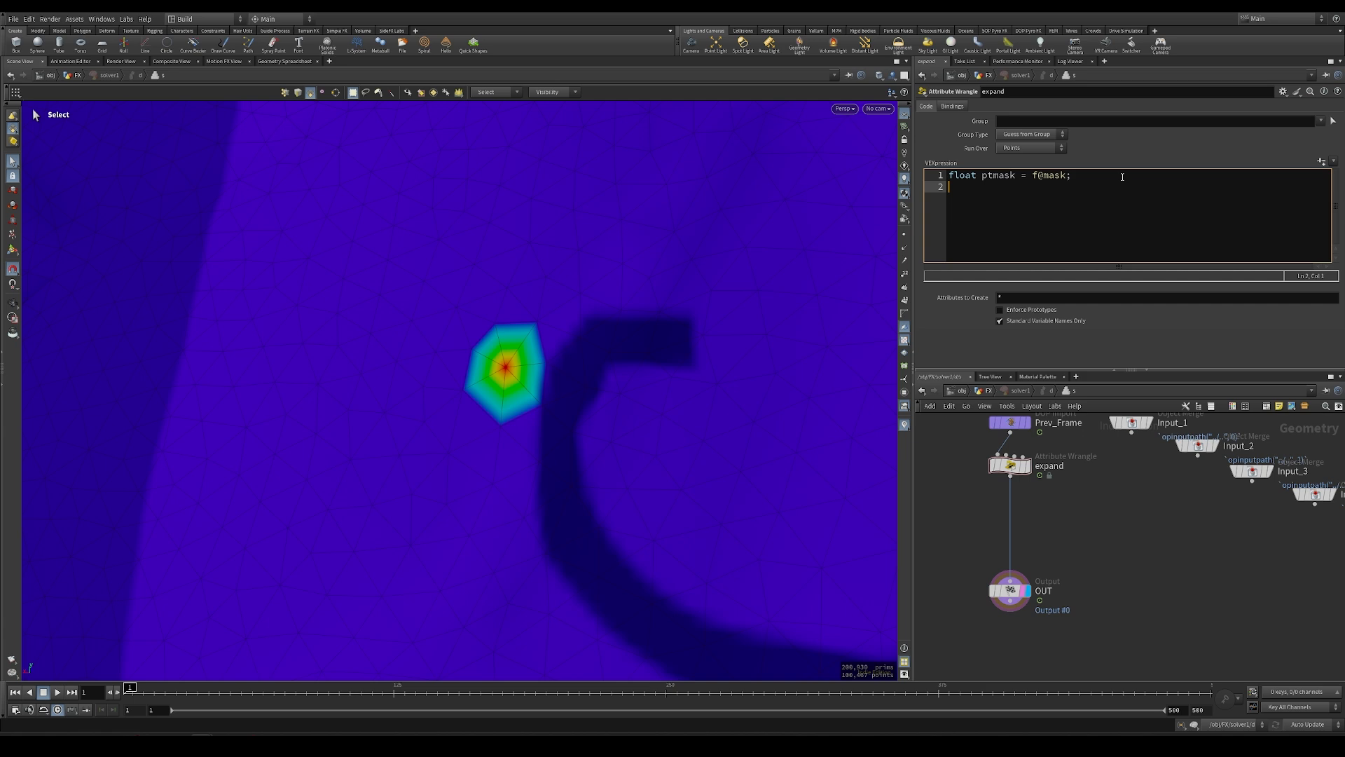
text(int near[] = i[]@near;)
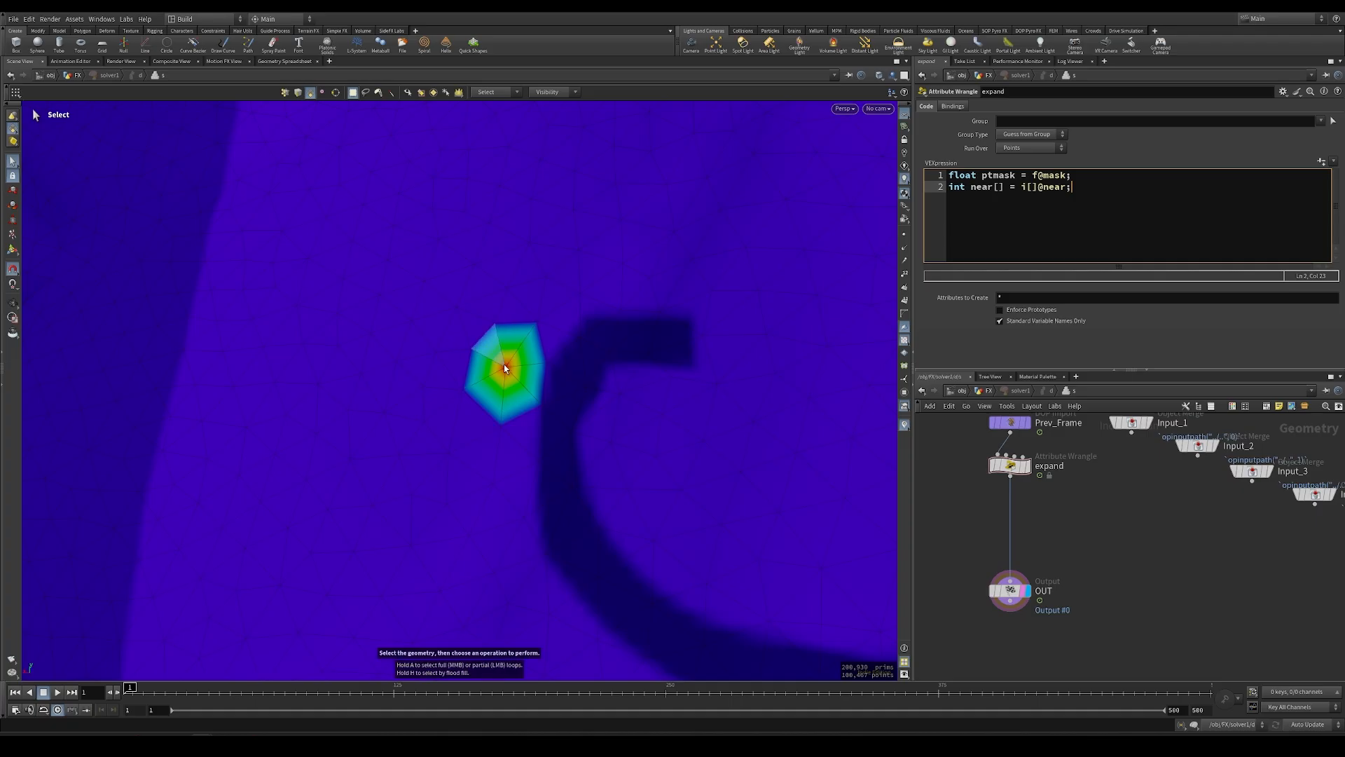
Add an empty loop foreach(int pt; near){ } below the declarations in the expand wrangle.
key(Return)
key(Return)
text(fo)
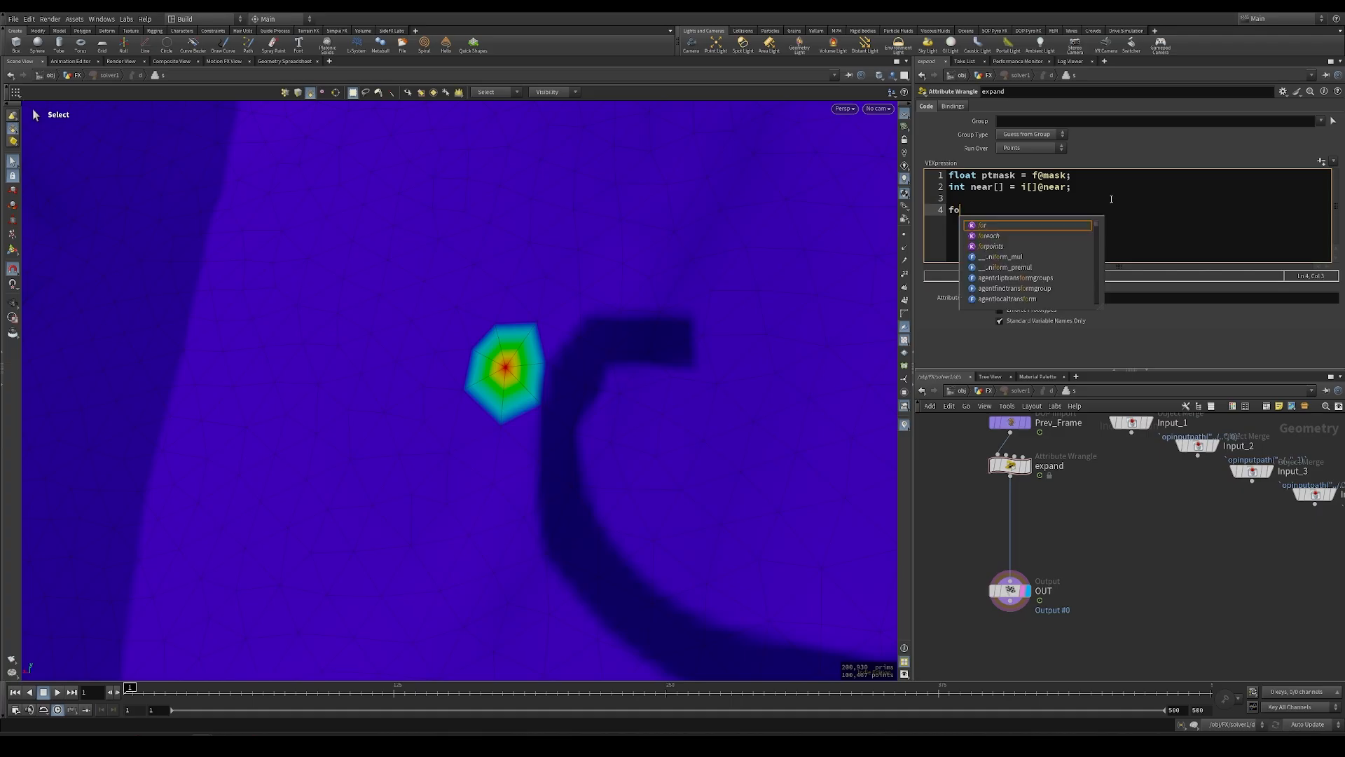
text(r)
key(Down)
key(Return)
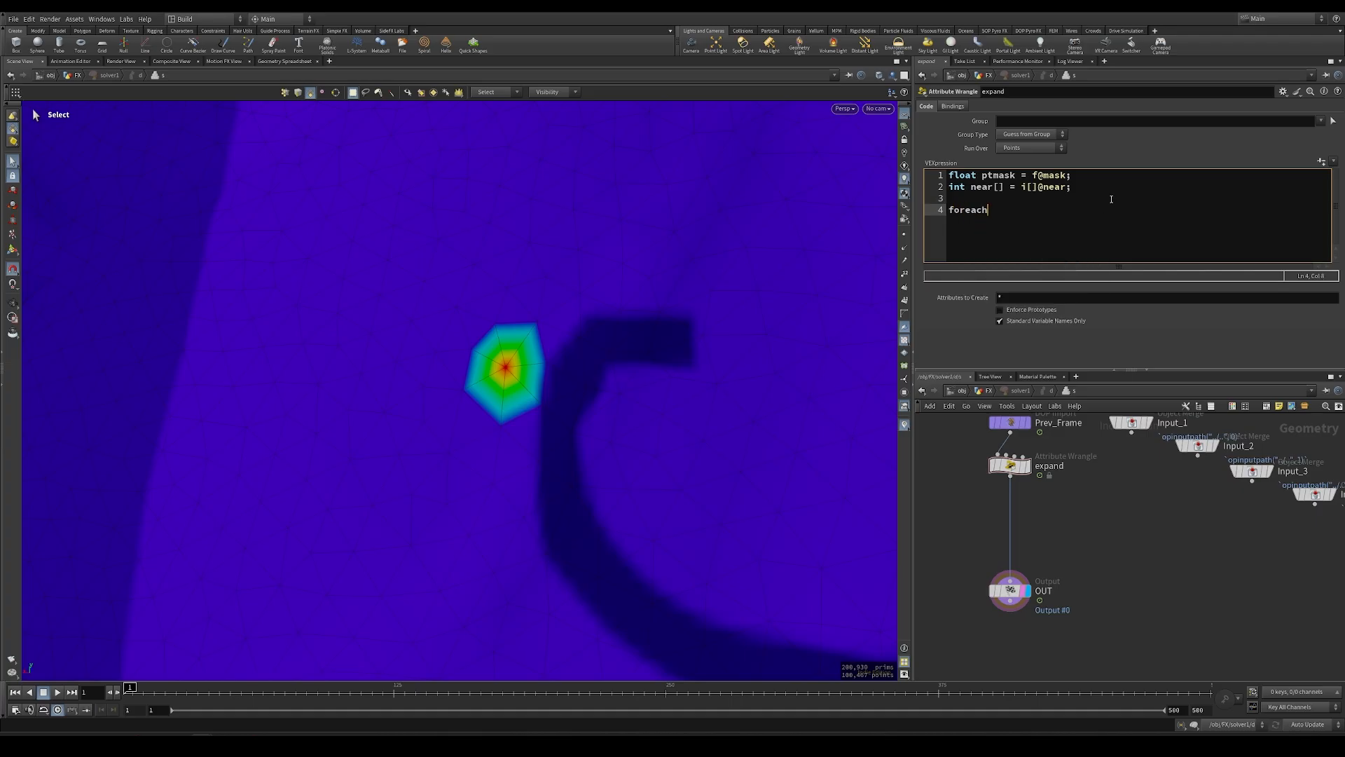
text((int pt)
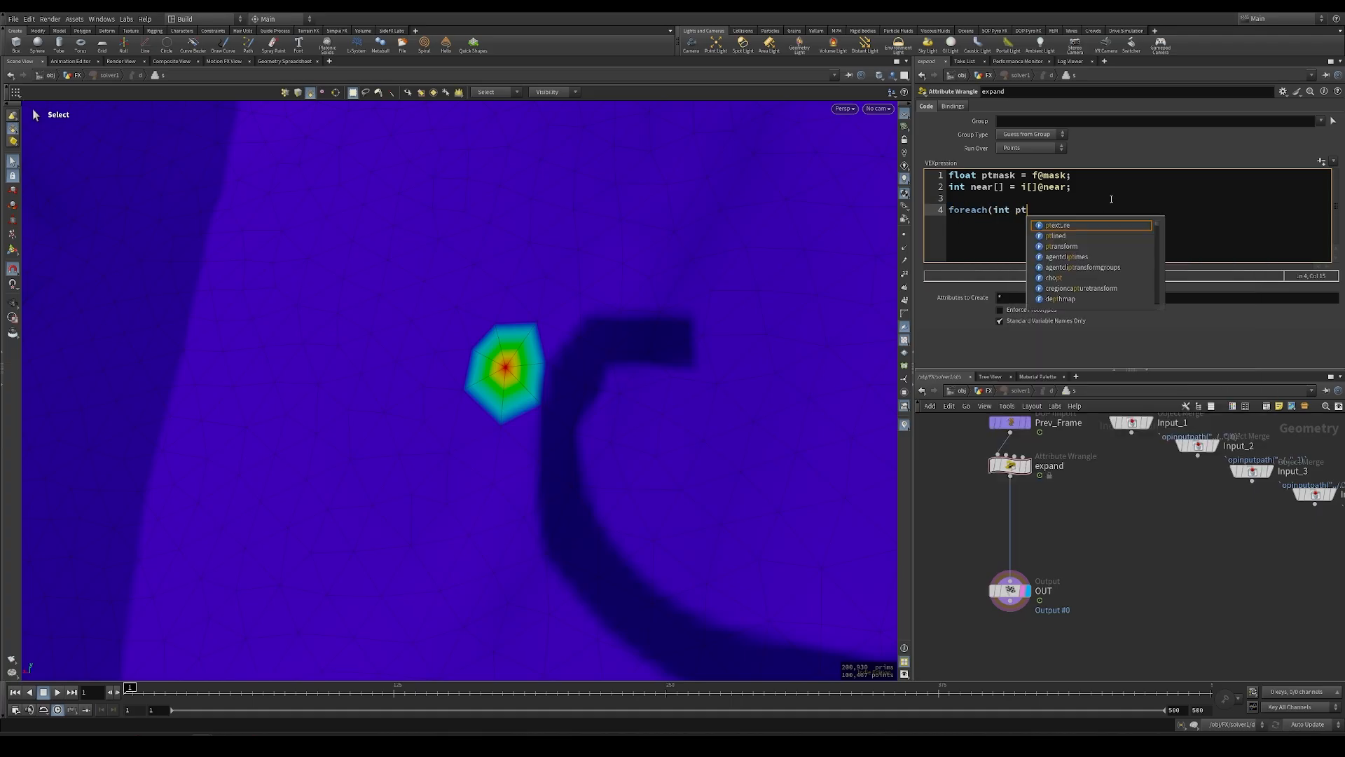
text(; near))
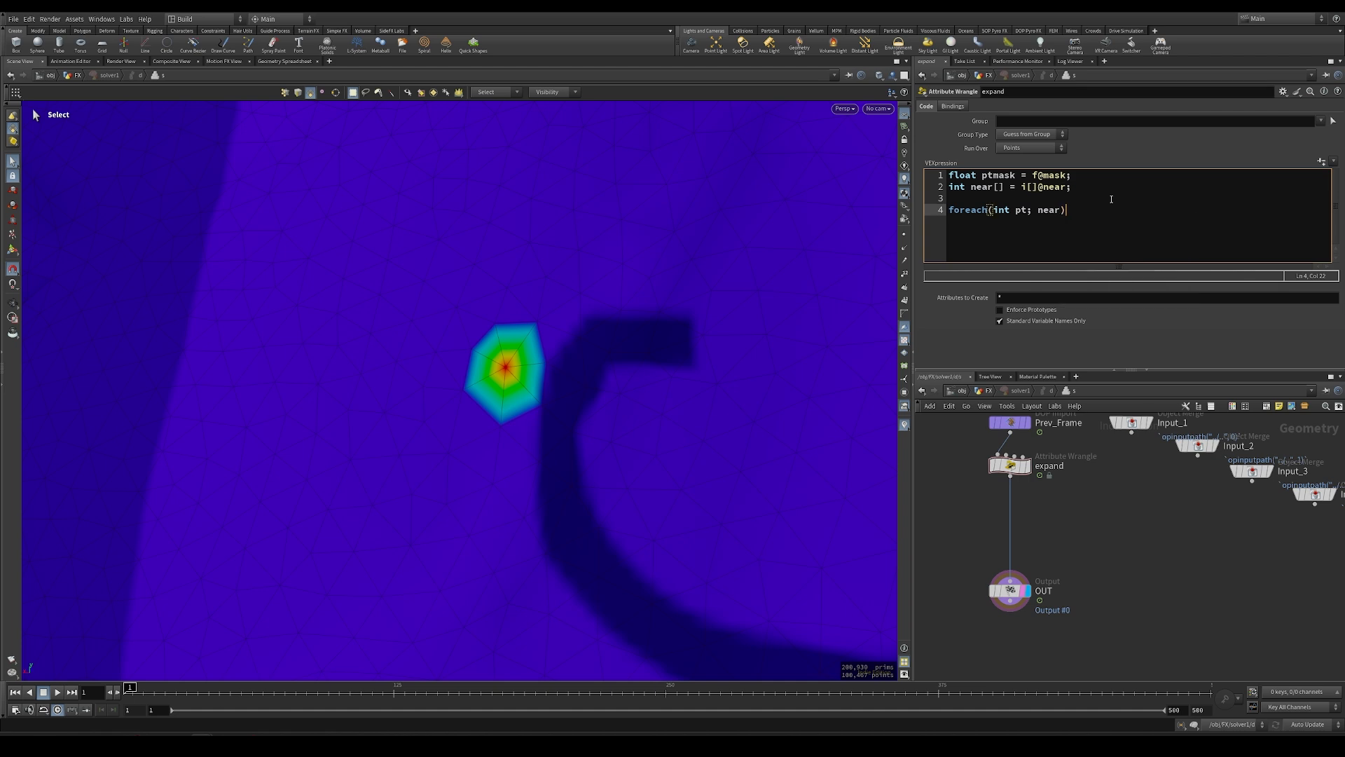
text({)
key(Return)
key(Return)
text(})
Fill the foreach loop with setpointattrib(0,"mask",pt,ptmask,"add"); to pass the mask to the neighbours.
key(Up)
text(setpoi)
key(Return)
text(()
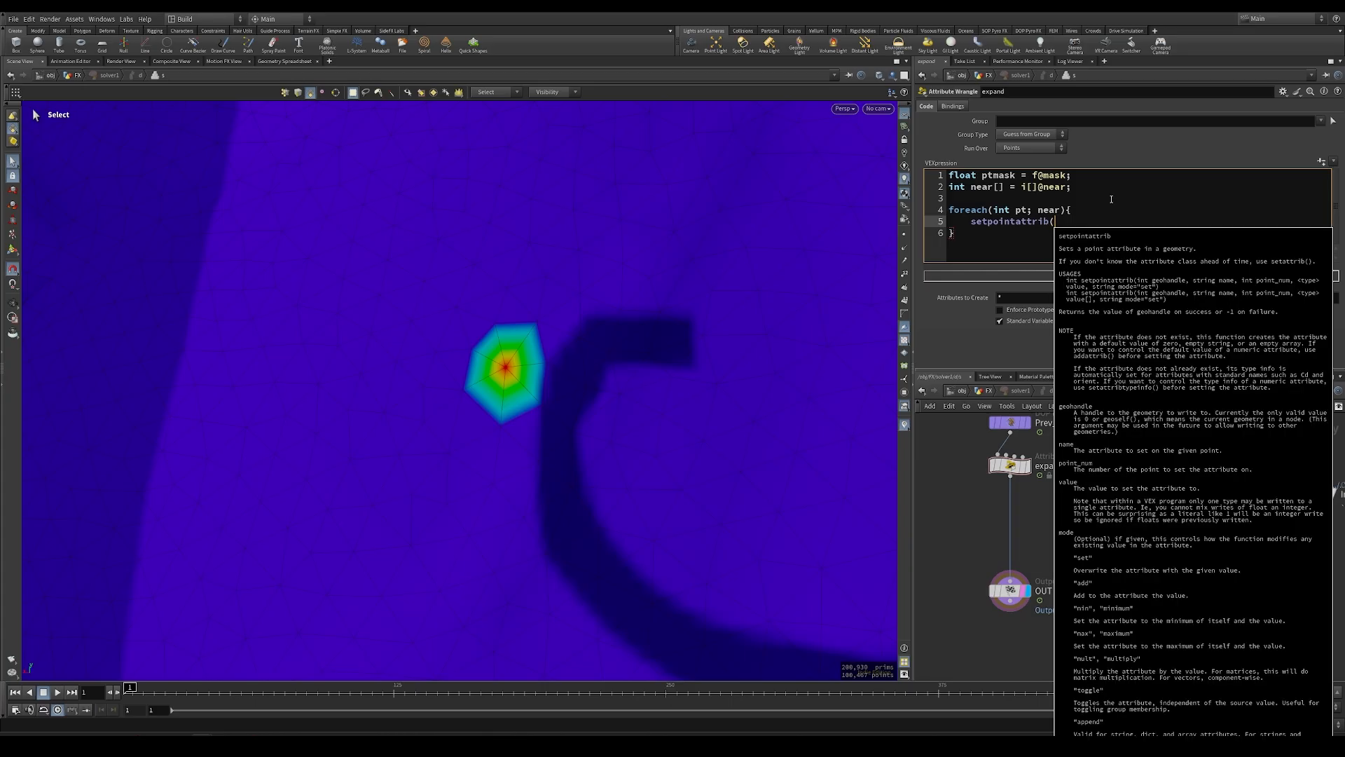
text(0,")
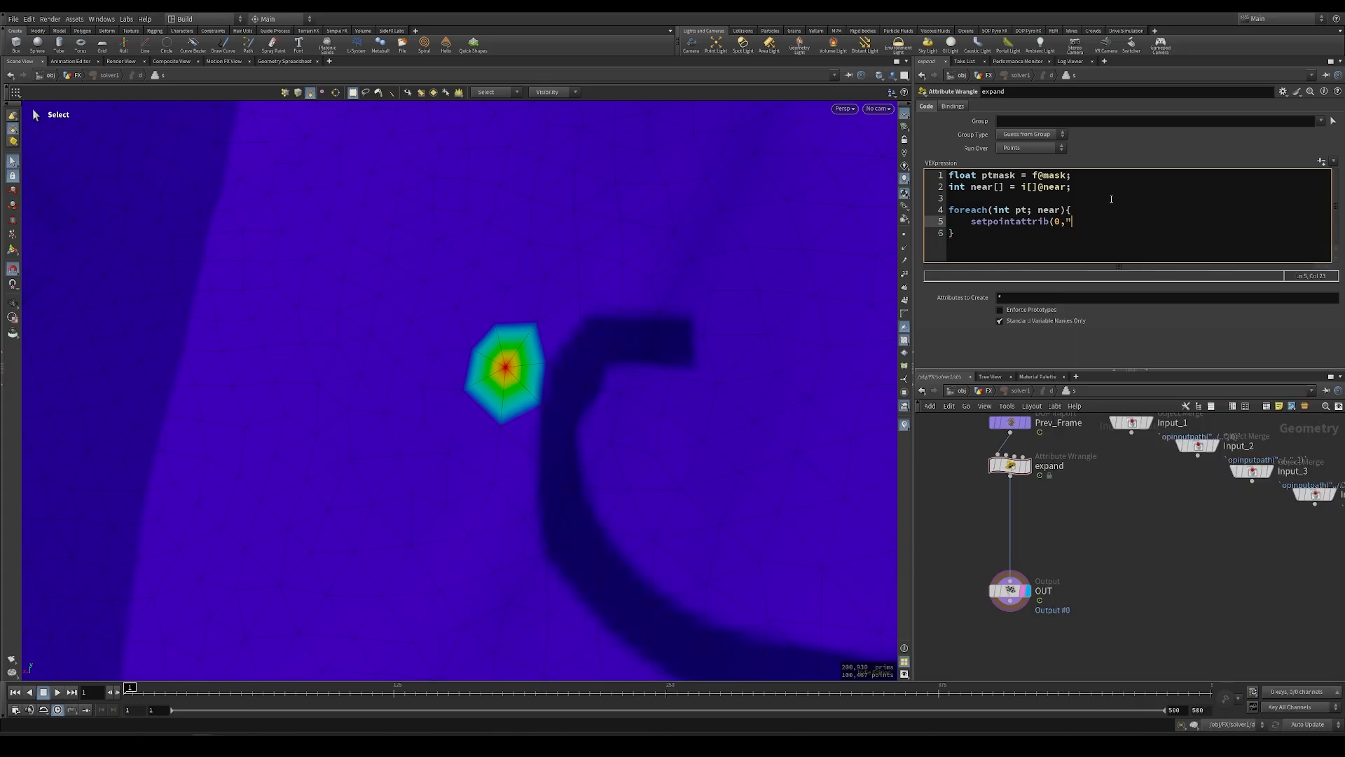
text(mask",pt)
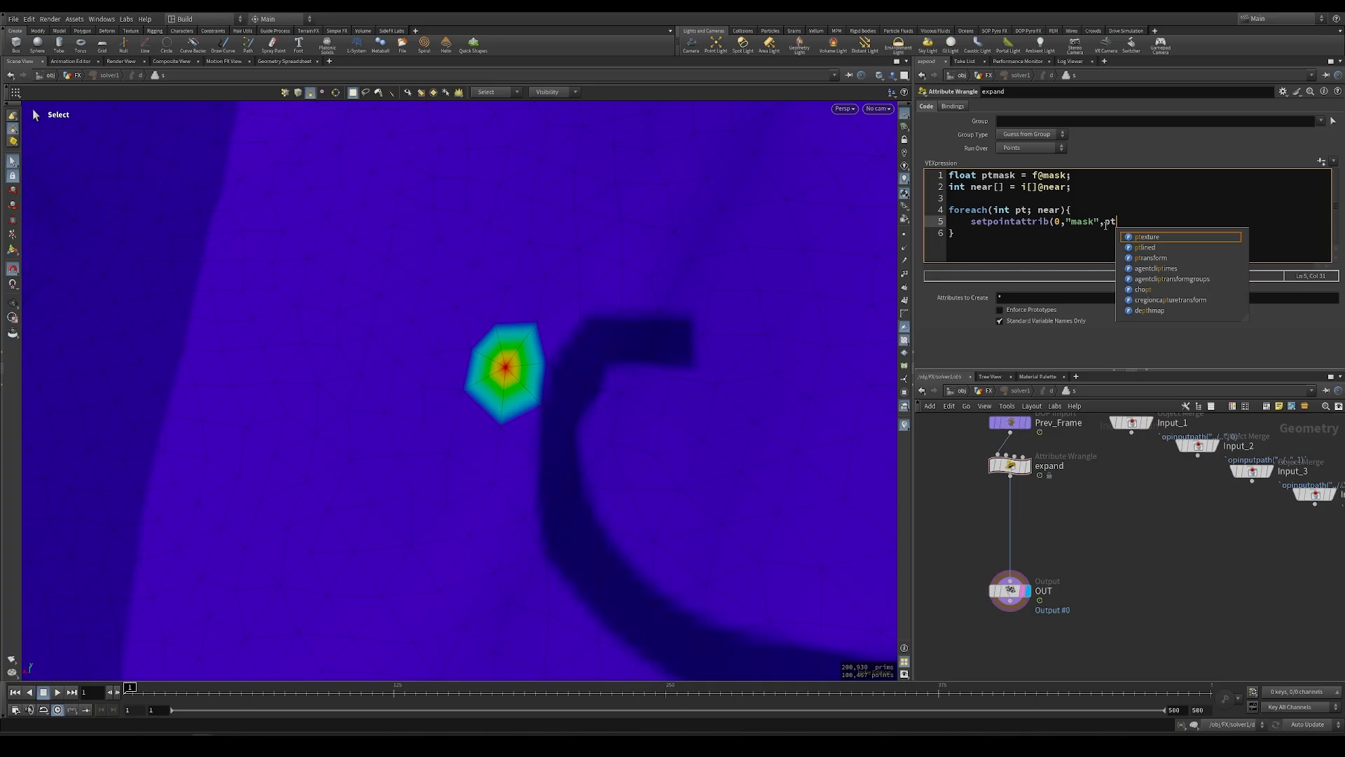
key(Escape)
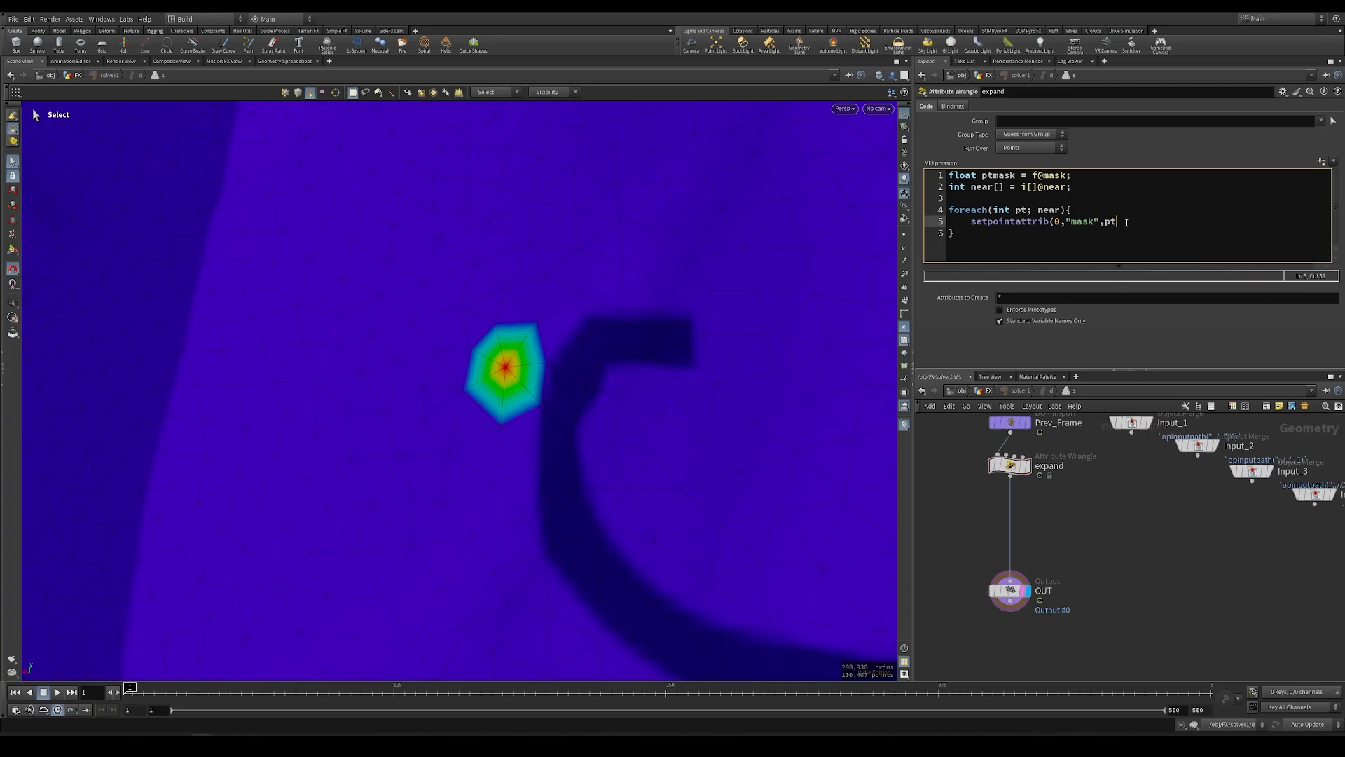
text(,ptmask)
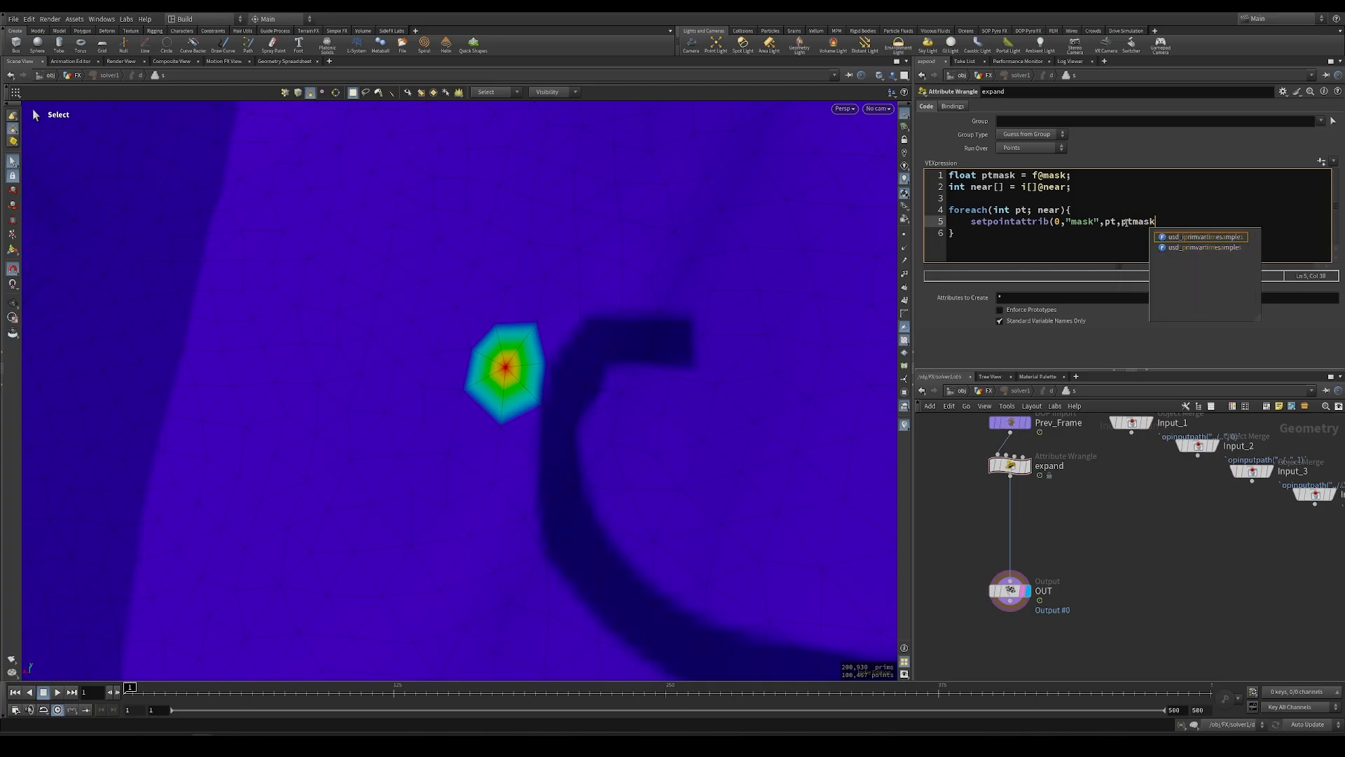
key(Escape)
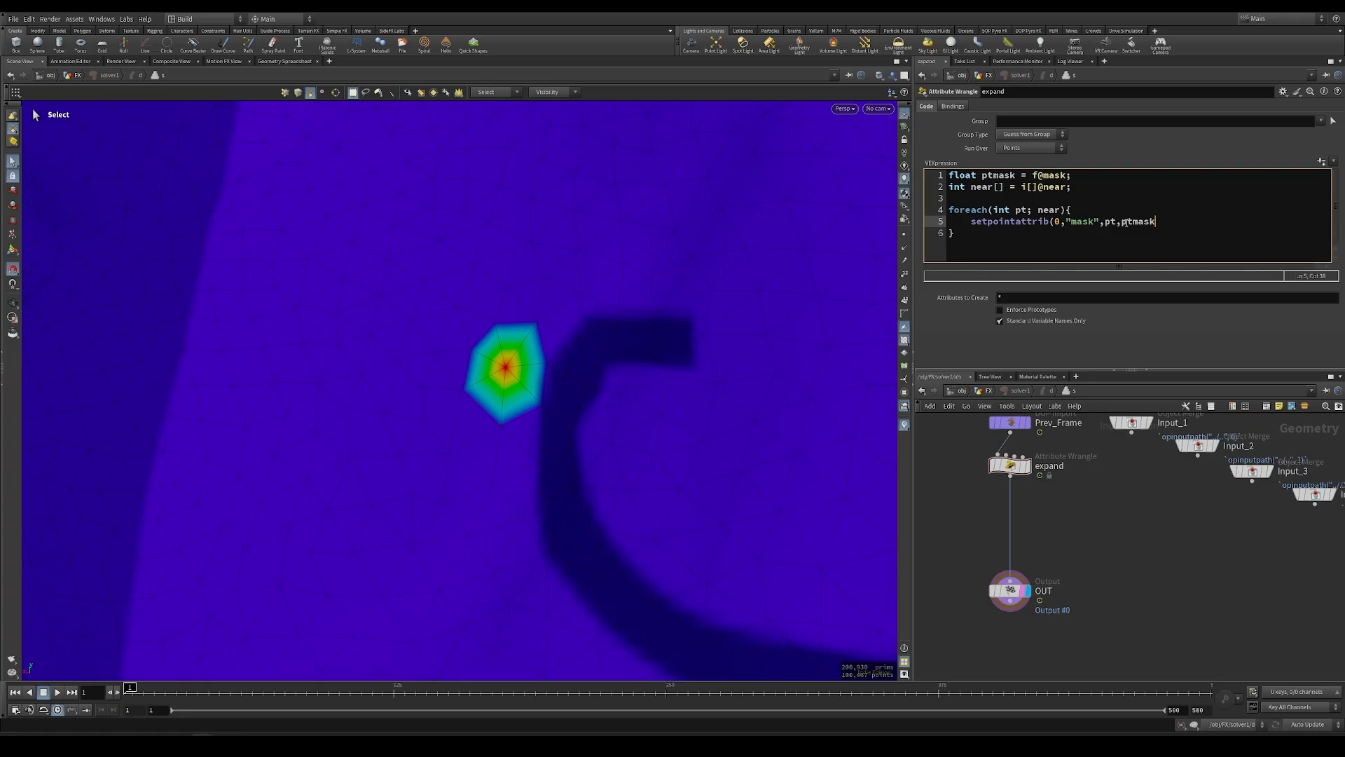
text(,"add");)
Return to the FX network and scrub the first frames to check how the mask spreads from the start point.
alt+right_drag(535, 479, 207, 443)
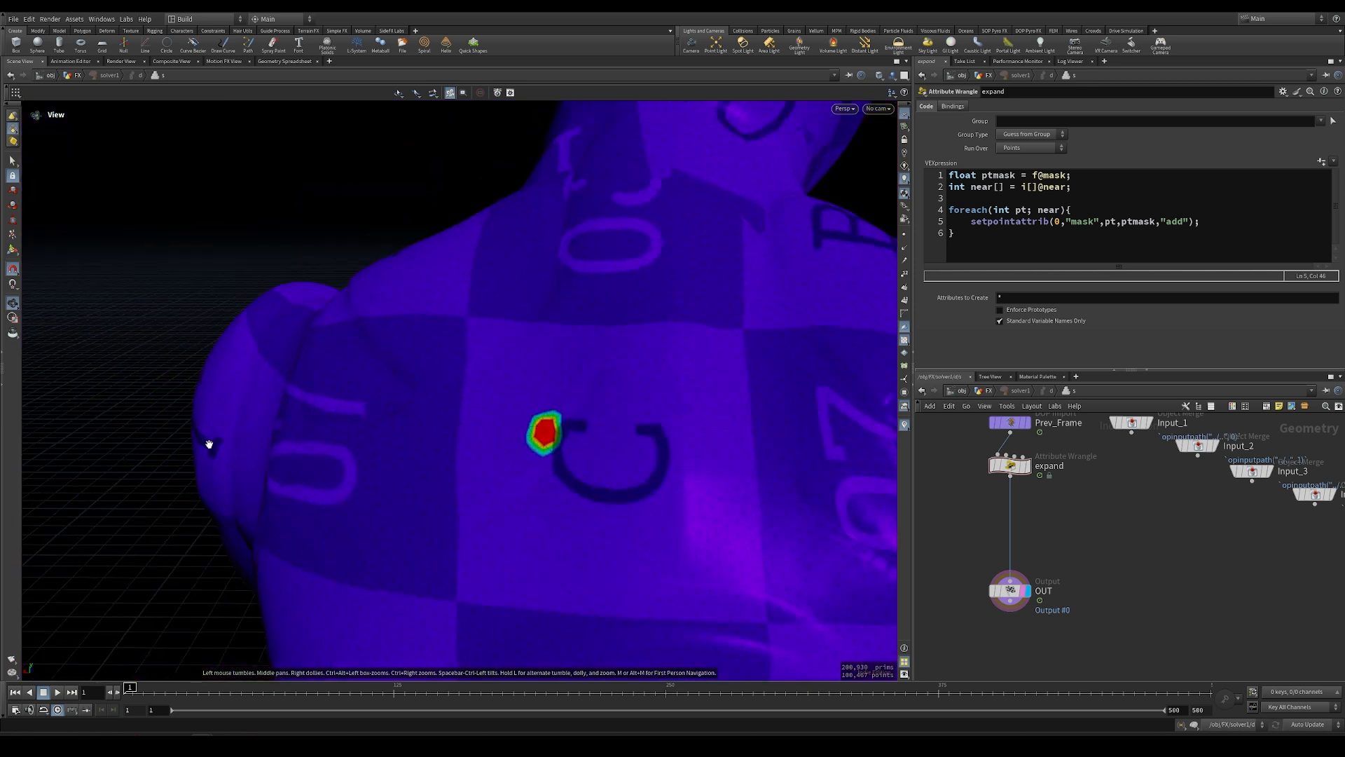
click(989, 390)
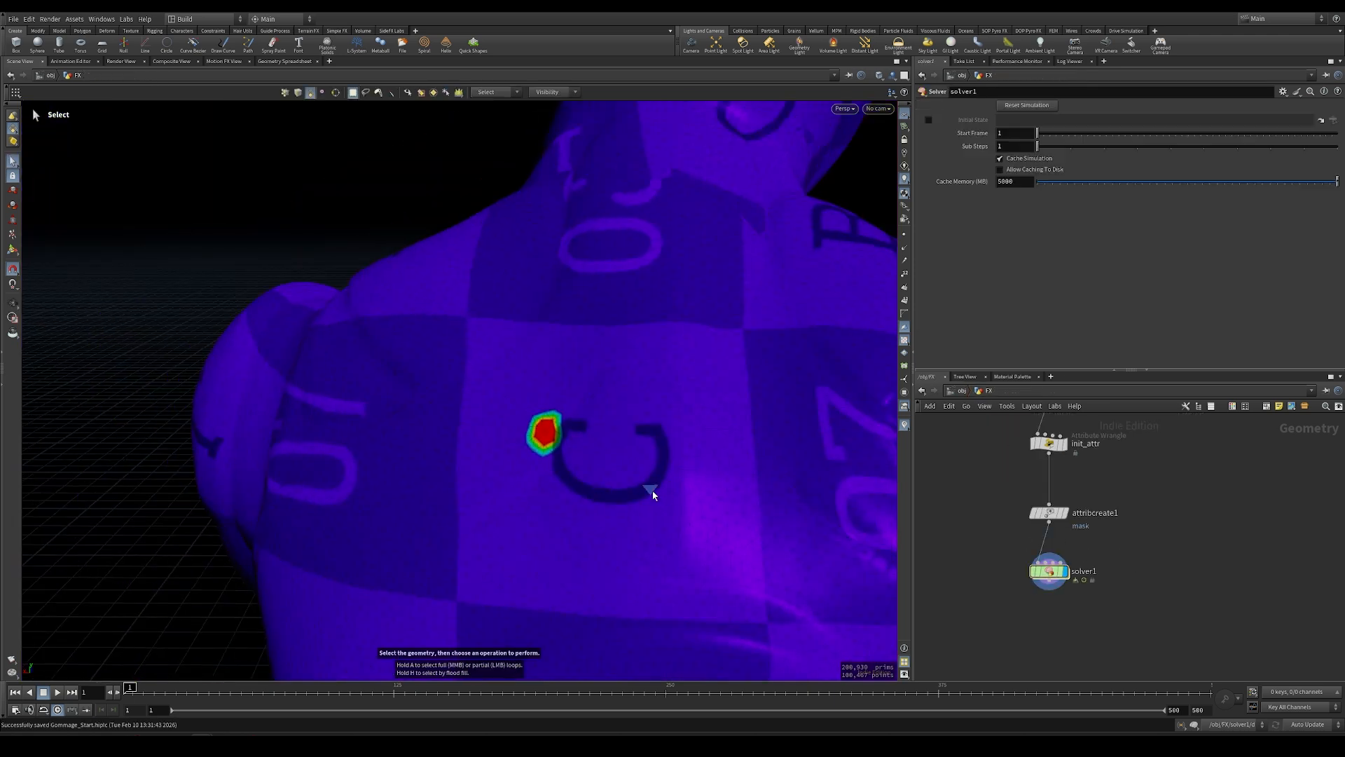
mouse_move(130, 688)
mouse_down()
mouse_move(184, 688)
mouse_move(157, 685)
mouse_up()
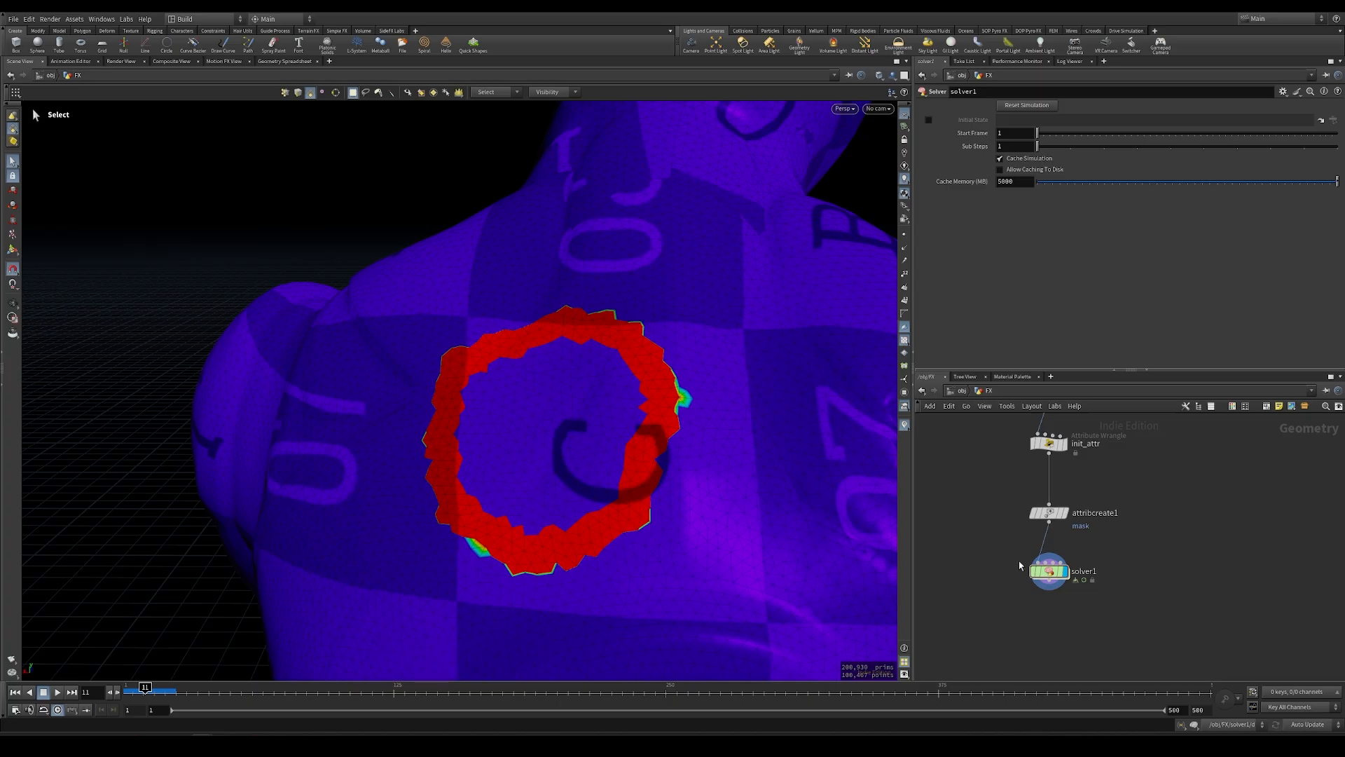
Inside solver1, insert a Point Wrangle between expand and OUT and name it clamp_mask.
double_click(1049, 571)
key(Tab)
mouse_move(1072, 462)
click(1131, 477)
click(1005, 538)
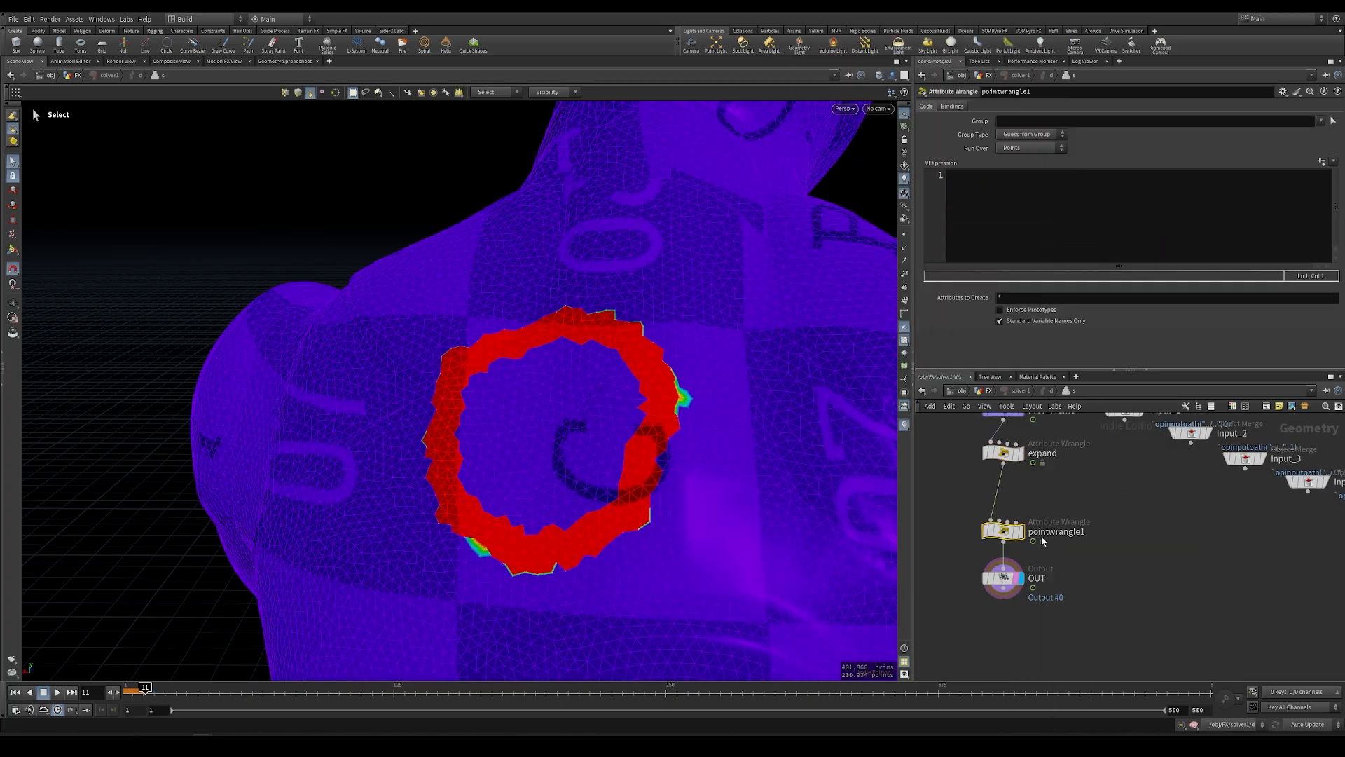
double_click(1051, 532)
text(clamp_mask)
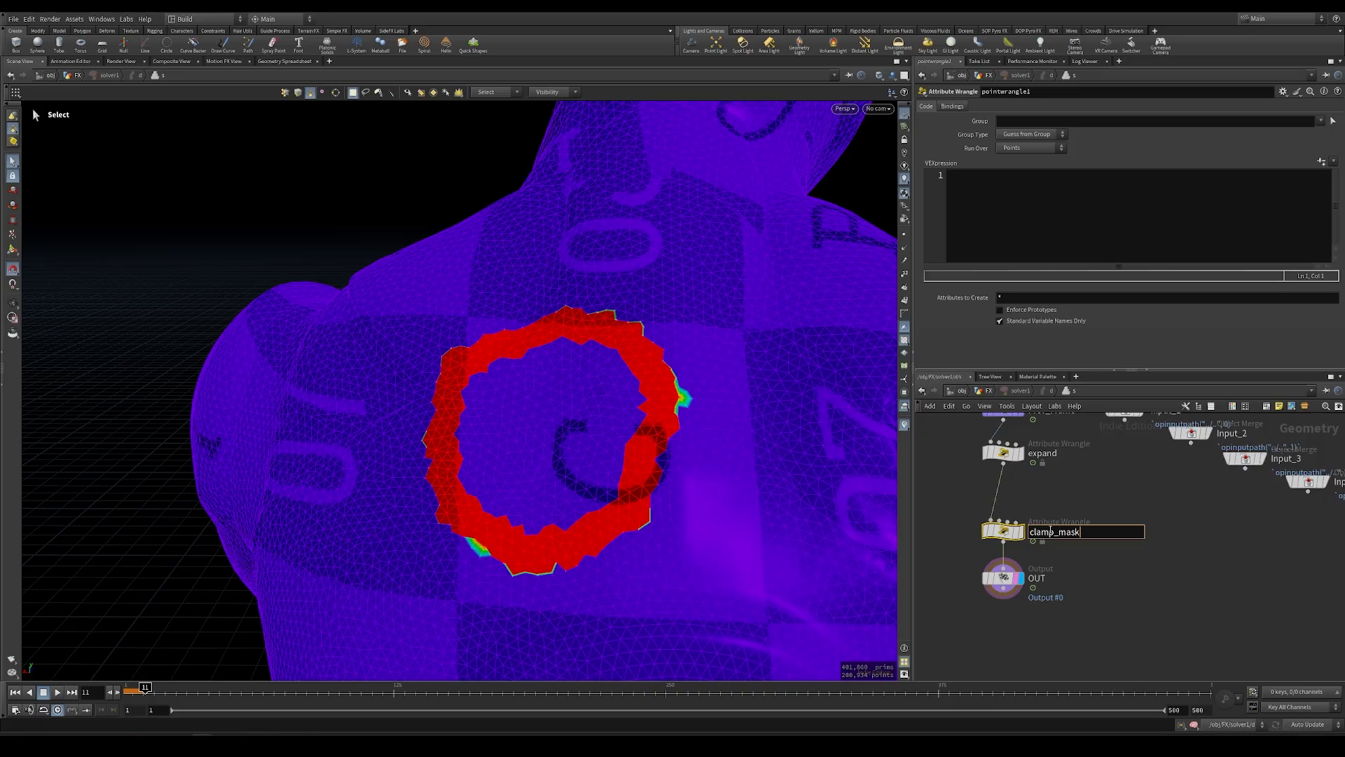
key(Return)
Write f@mask = clamp(f@mask,0,1); in the clamp_mask wrangle and return to the FX network.
click(1035, 210)
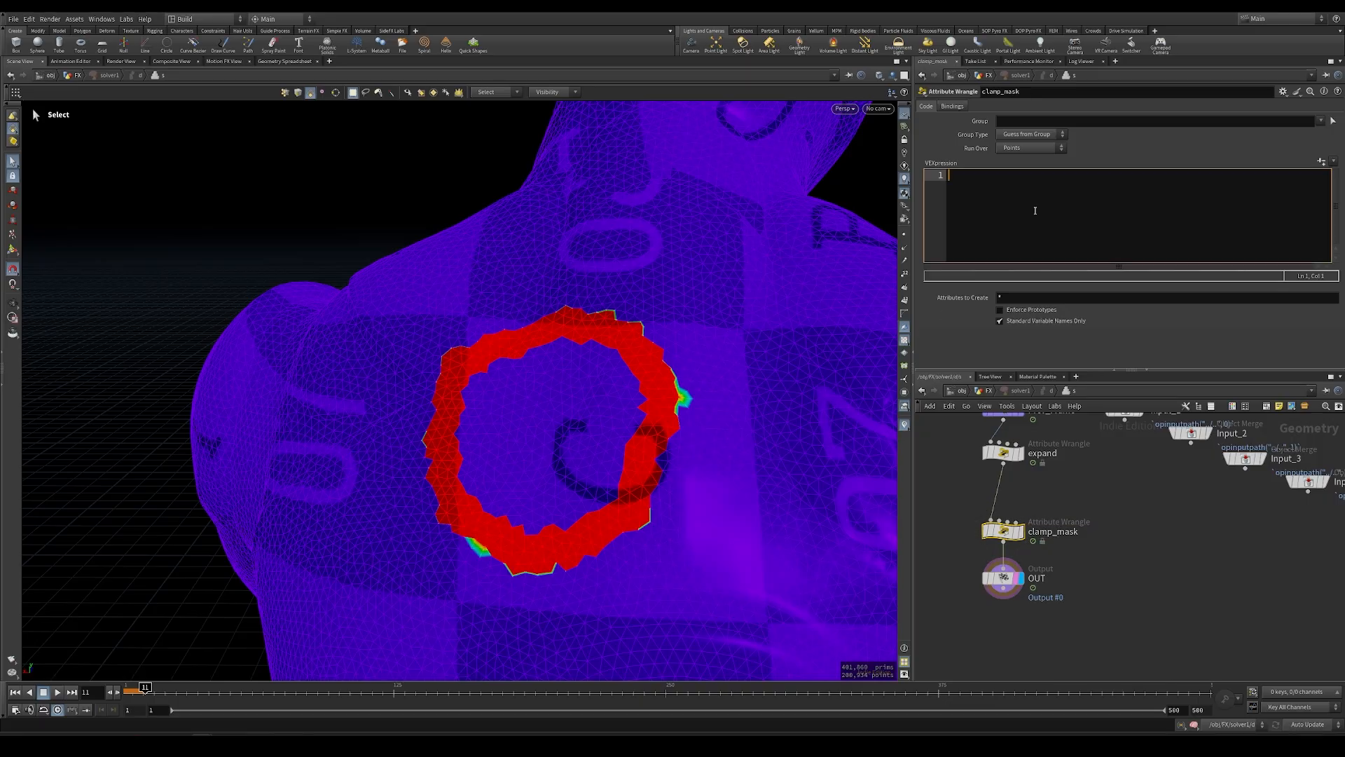
text(f@mask = calamp(f@mask,0,1);)
click(988, 391)
Play the simulation from the first frame, and scrub through the early frames to check the clamped mask's growth.
mouse_move(145, 692)
mouse_down()
mouse_move(127, 692)
mouse_move(188, 694)
mouse_move(127, 693)
mouse_up()
click(57, 692)
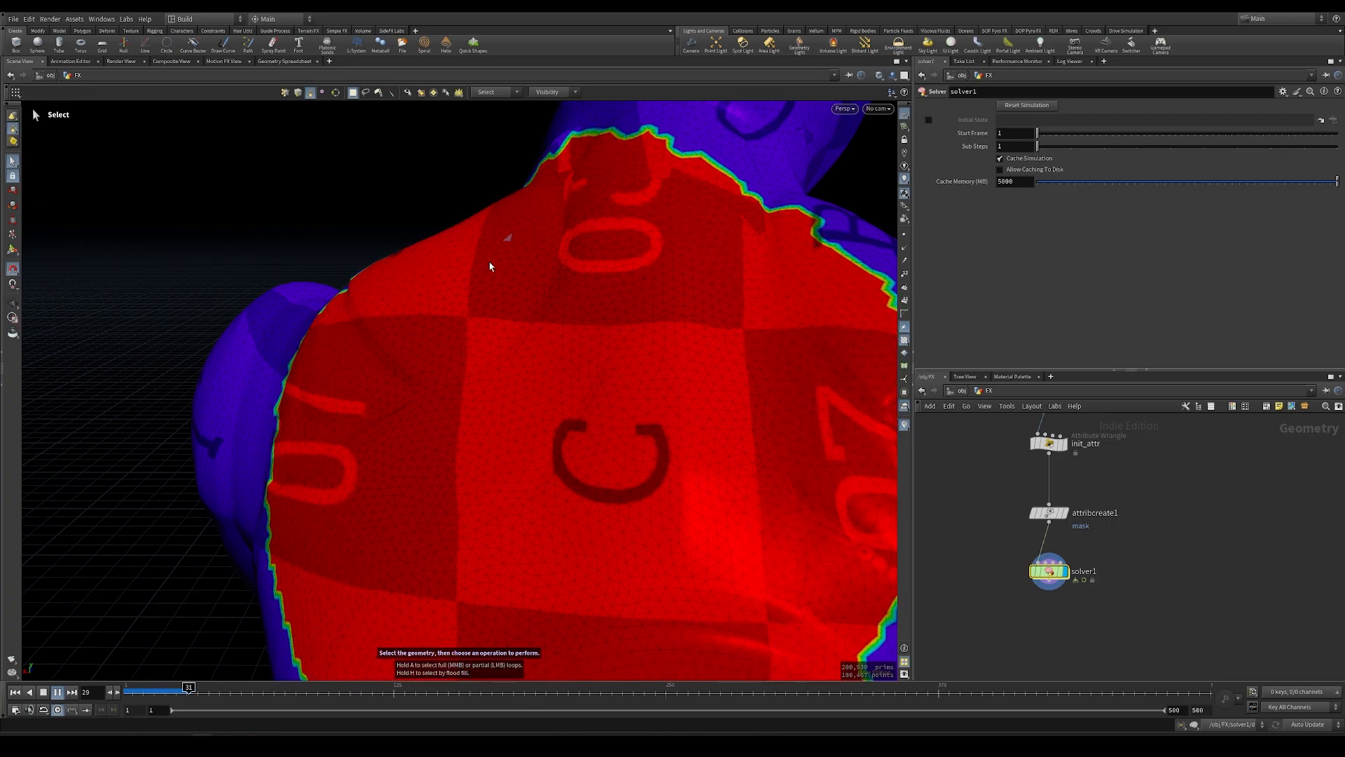
click(127, 692)
drag(128, 694, 165, 695)
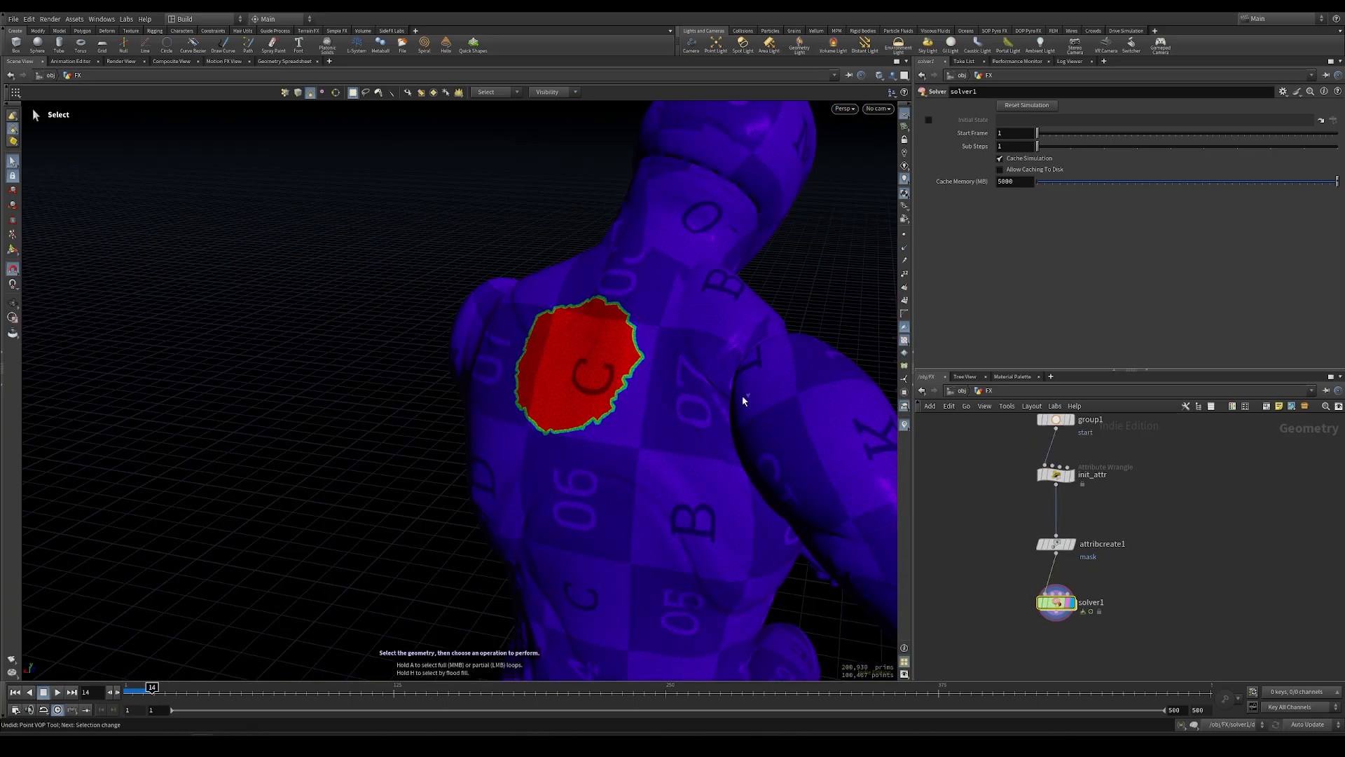
Go to frame 17 and examine the mask's spreading border on the back from several angles.
right_click(589, 378)
click(572, 344)
alt+right_drag(532, 342, 706, 328)
alt+drag(707, 328, 653, 343)
key(Escape)
mouse_move(151, 690)
mouse_down()
mouse_move(134, 692)
mouse_move(177, 692)
mouse_move(158, 690)
mouse_up()
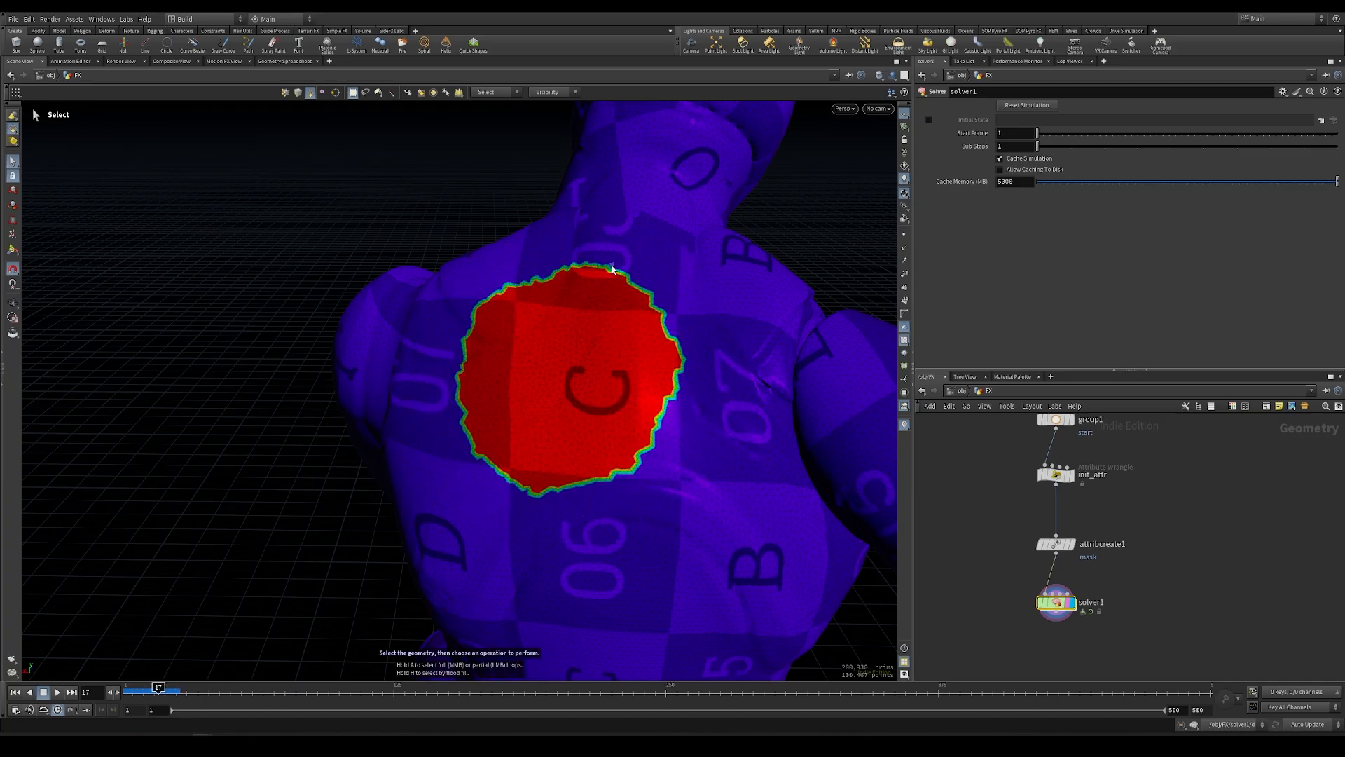
alt+right_drag(684, 378, 756, 358)
alt+drag(757, 358, 734, 330)
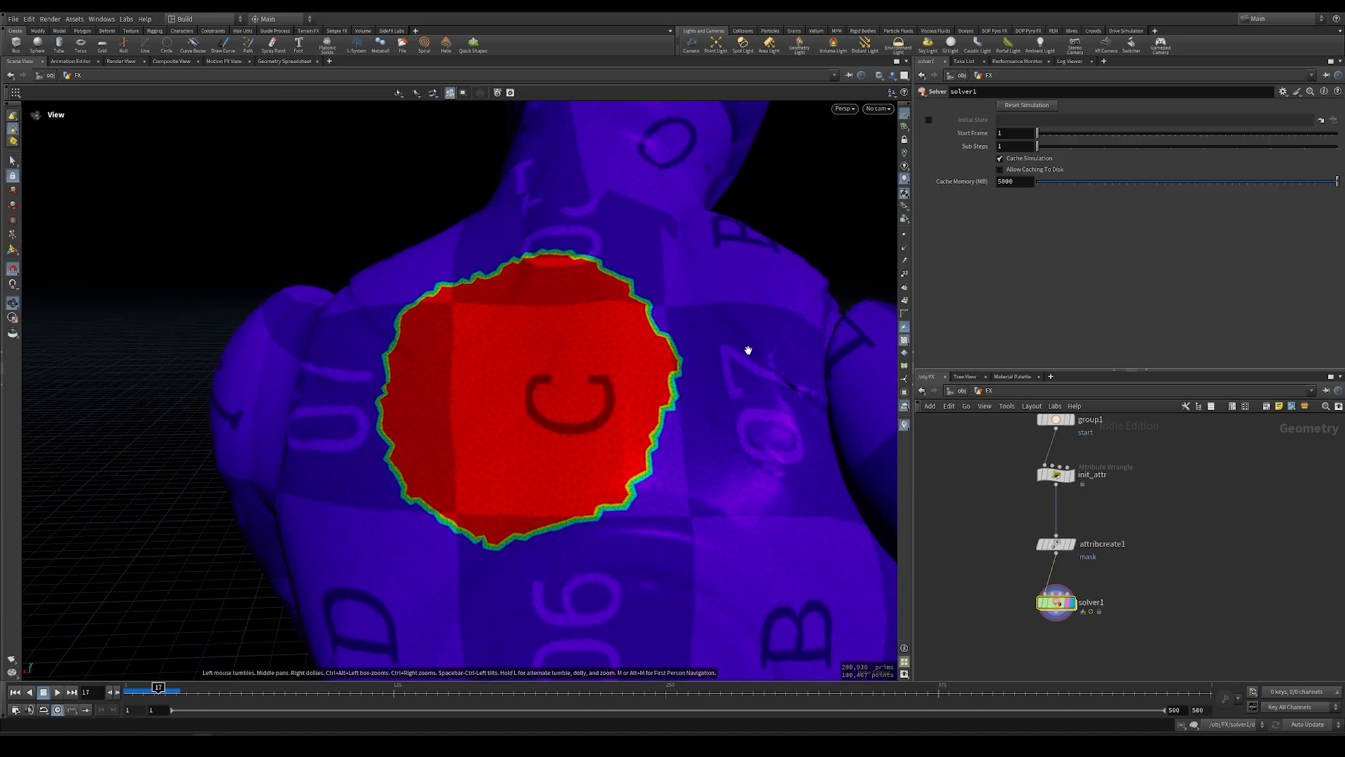
alt+right_drag(748, 349, 616, 360)
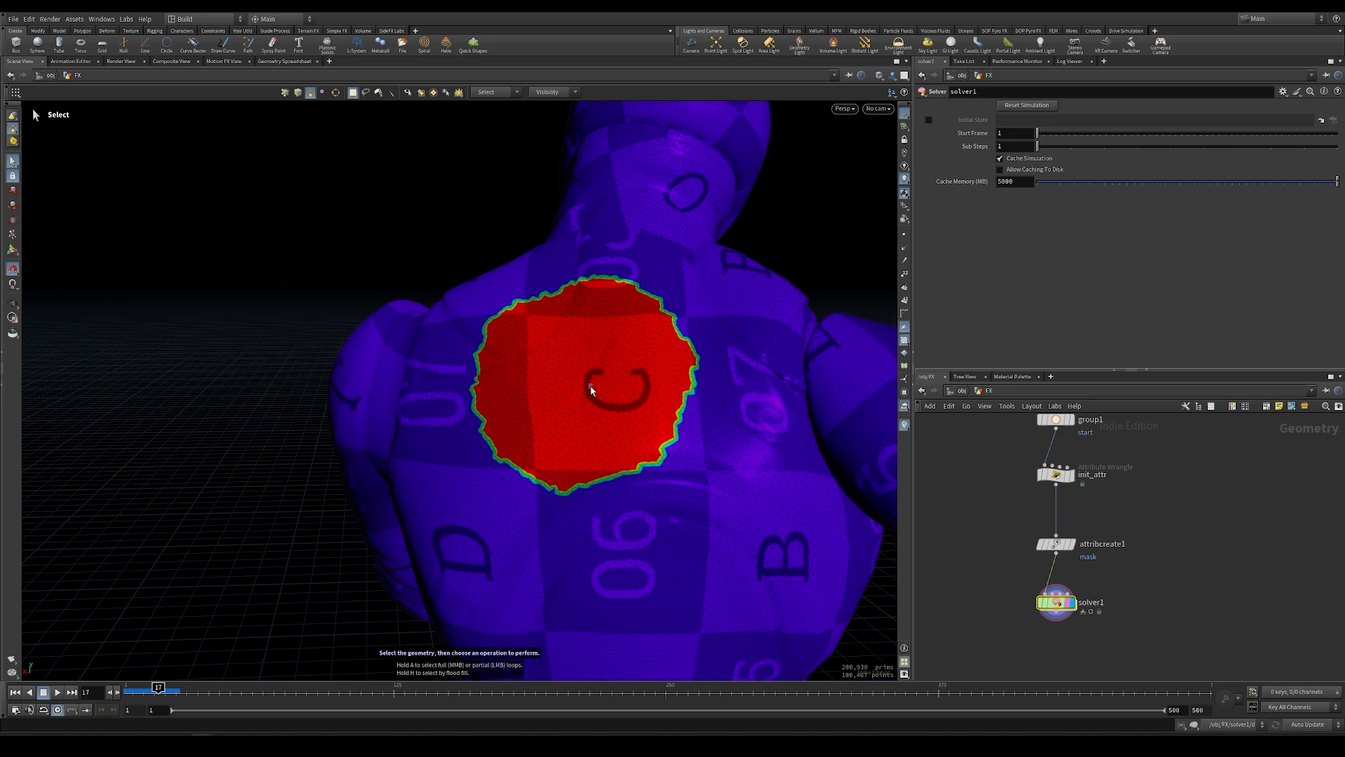
Insert a Point VOP between man_remesh and group1 and go inside it.
middle_drag(1000, 473, 1015, 596)
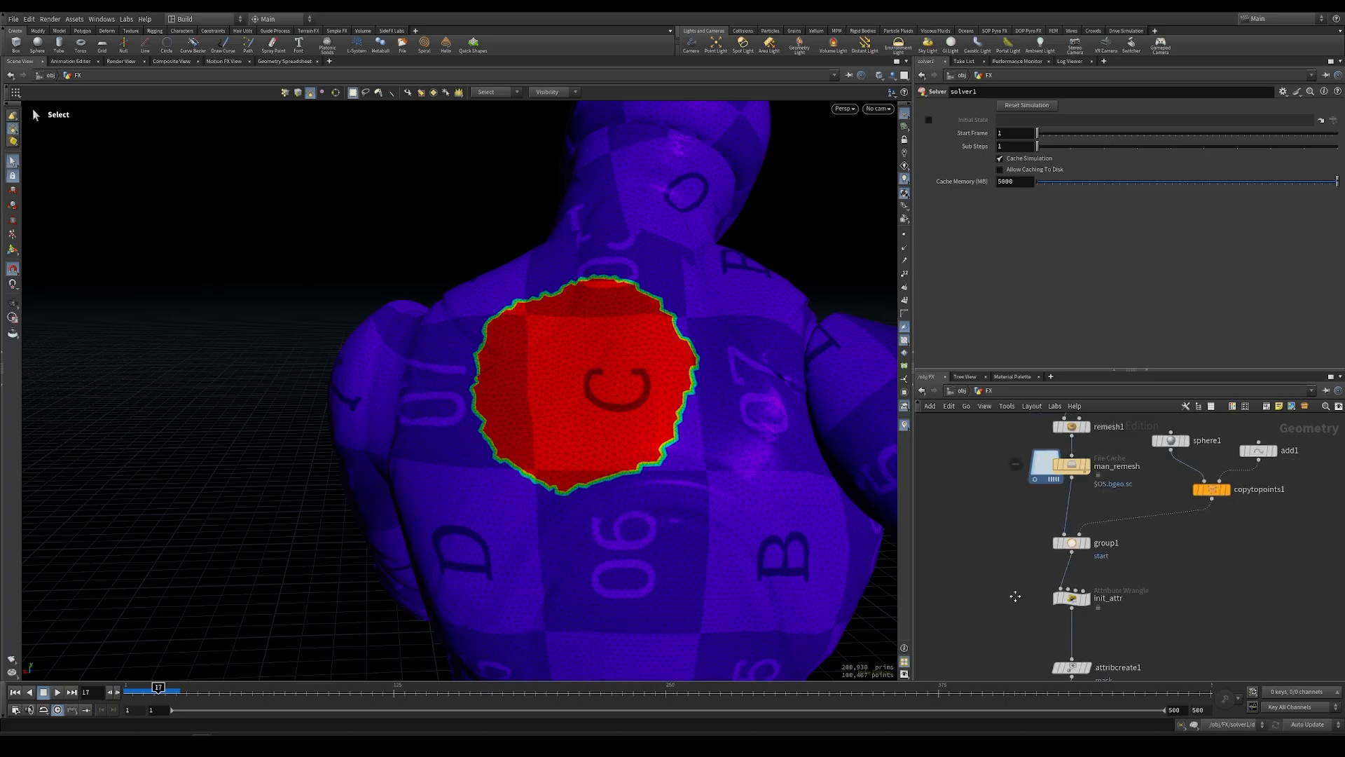
key(Tab)
text(vio)
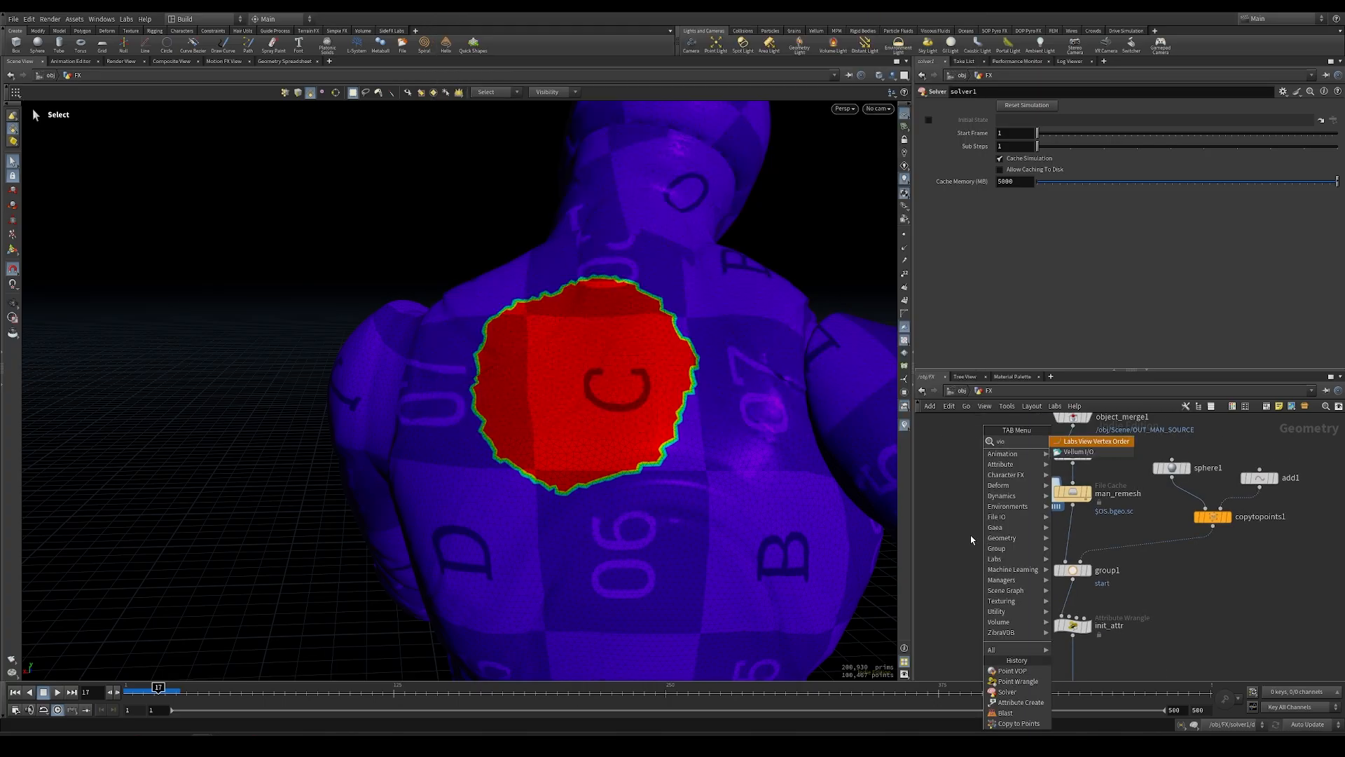
key(Escape)
key(Tab)
text(pointvop)
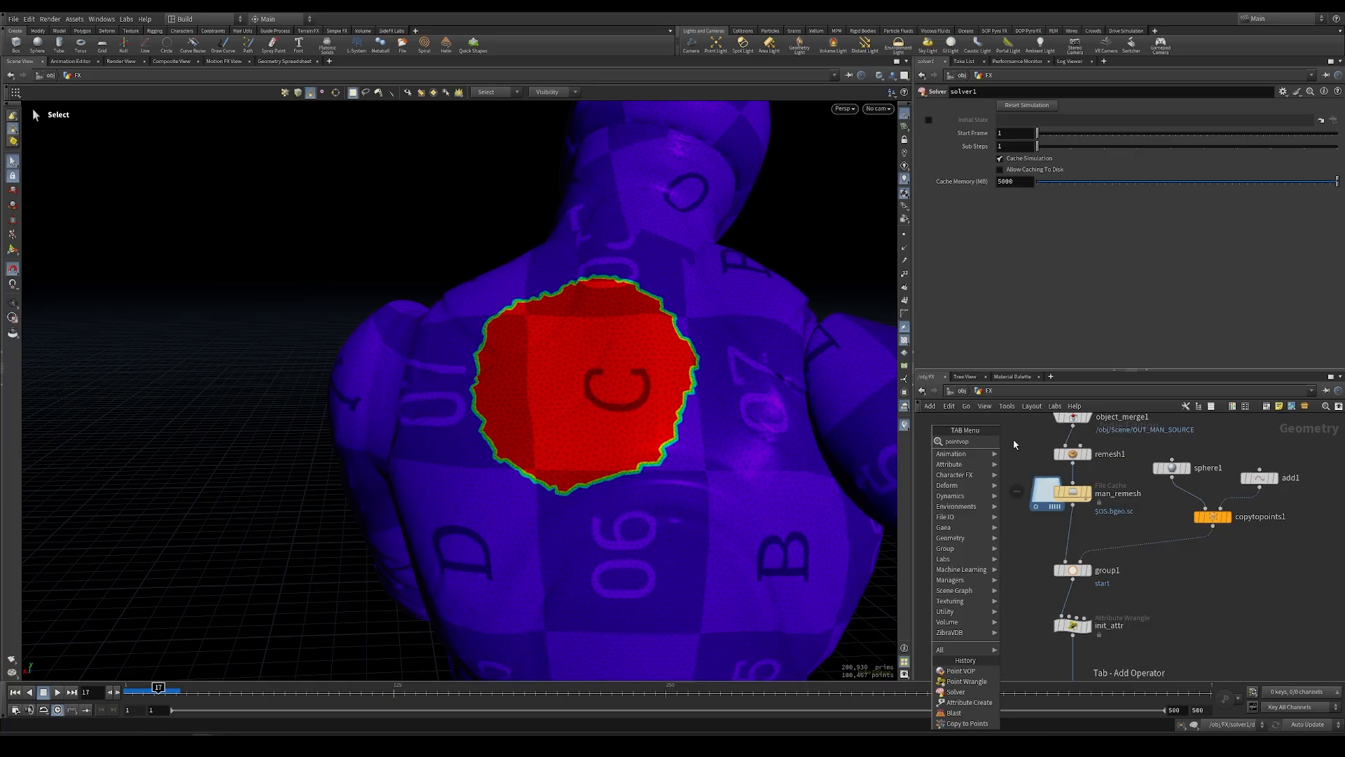
click(1011, 442)
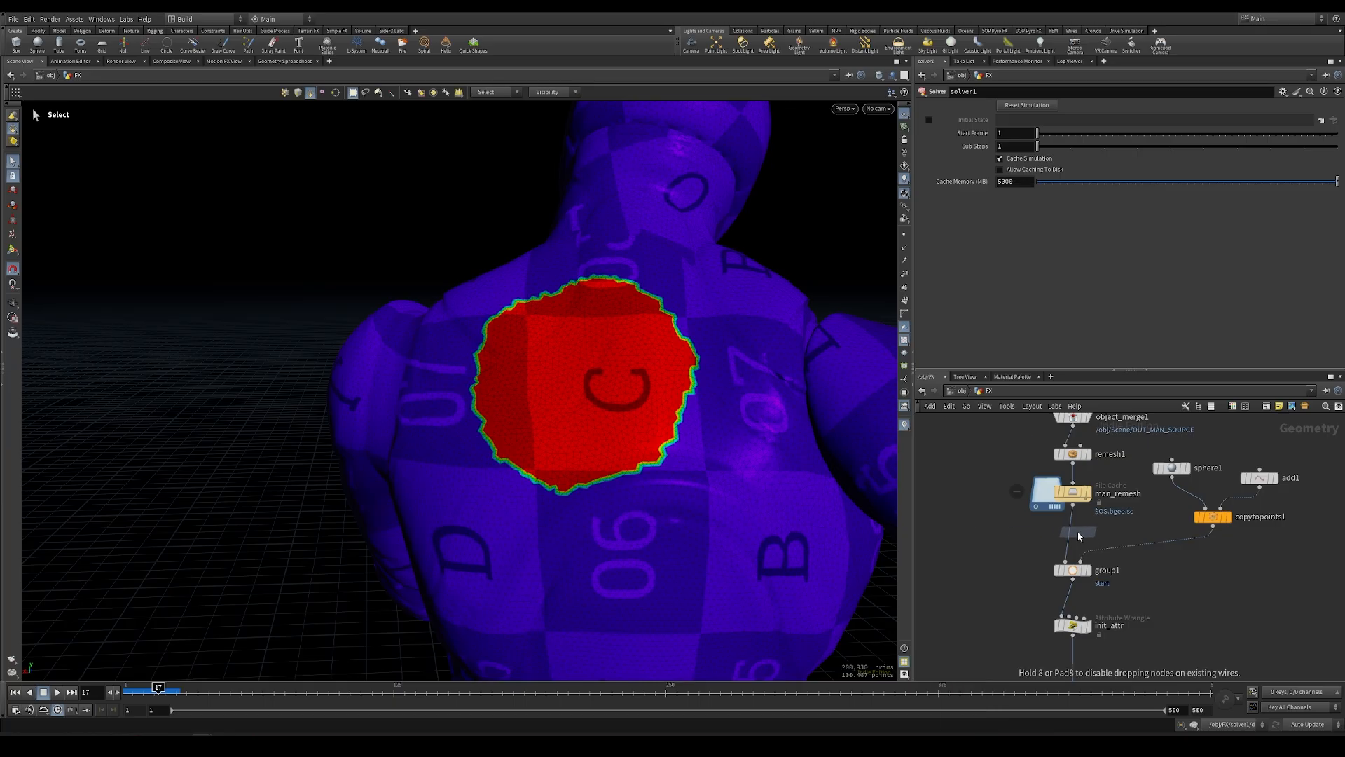
click(1070, 532)
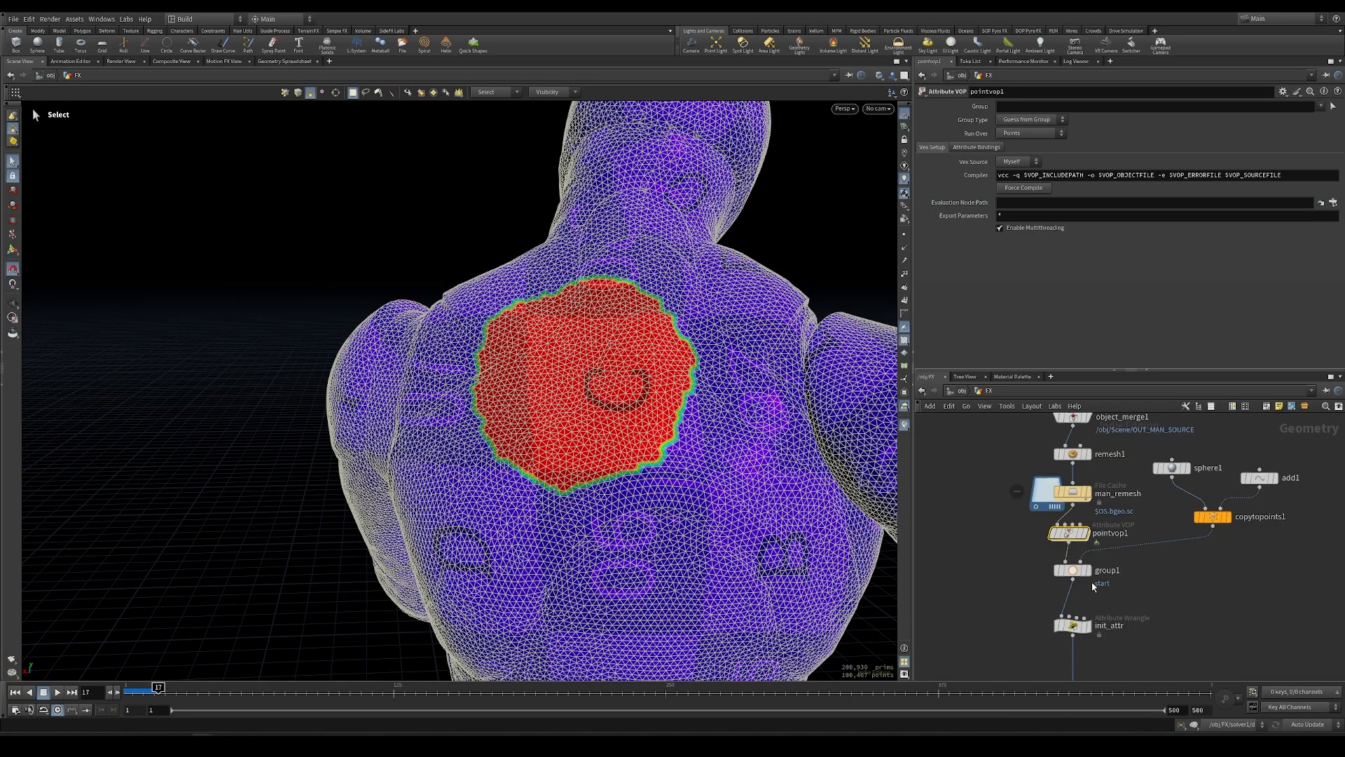
double_click(1072, 533)
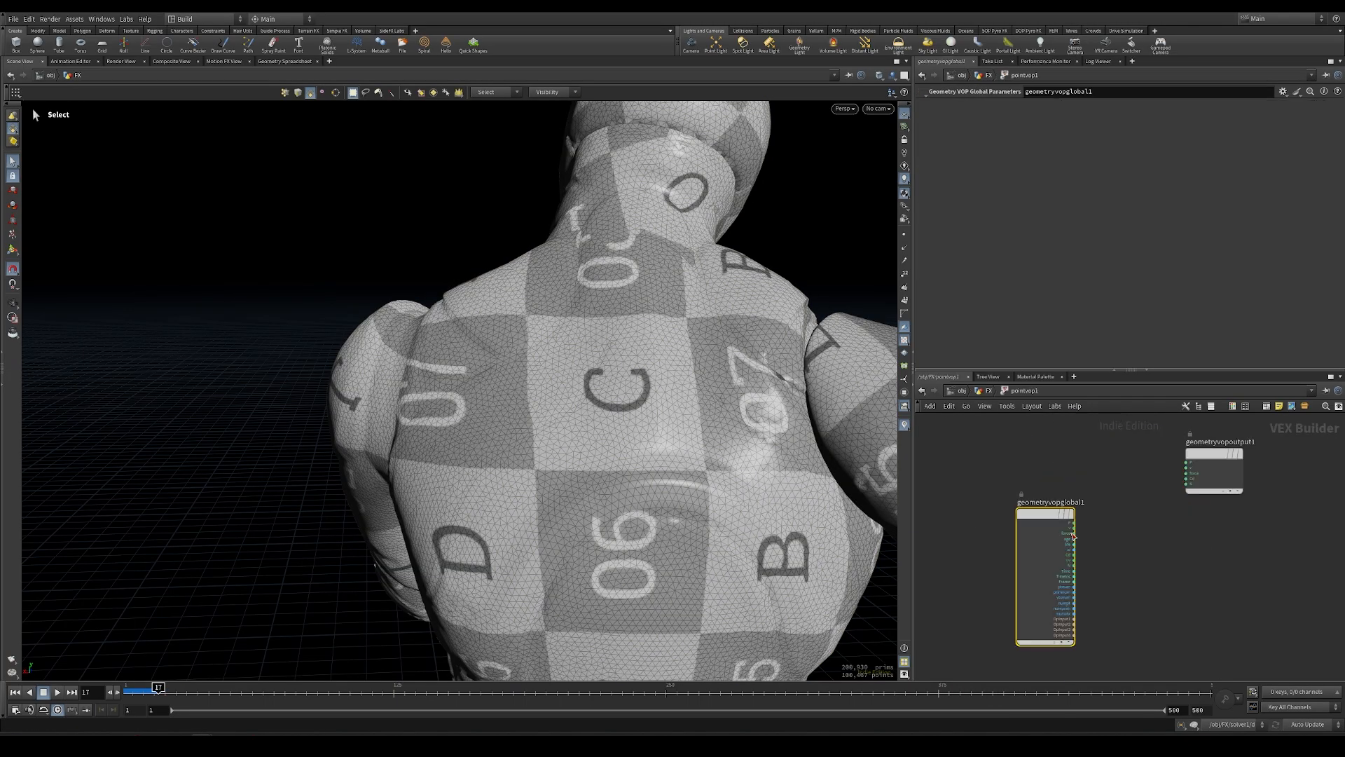
Add a Turbulent Noise node and feed the global P output into its pos input.
key(Tab)
text(turb)
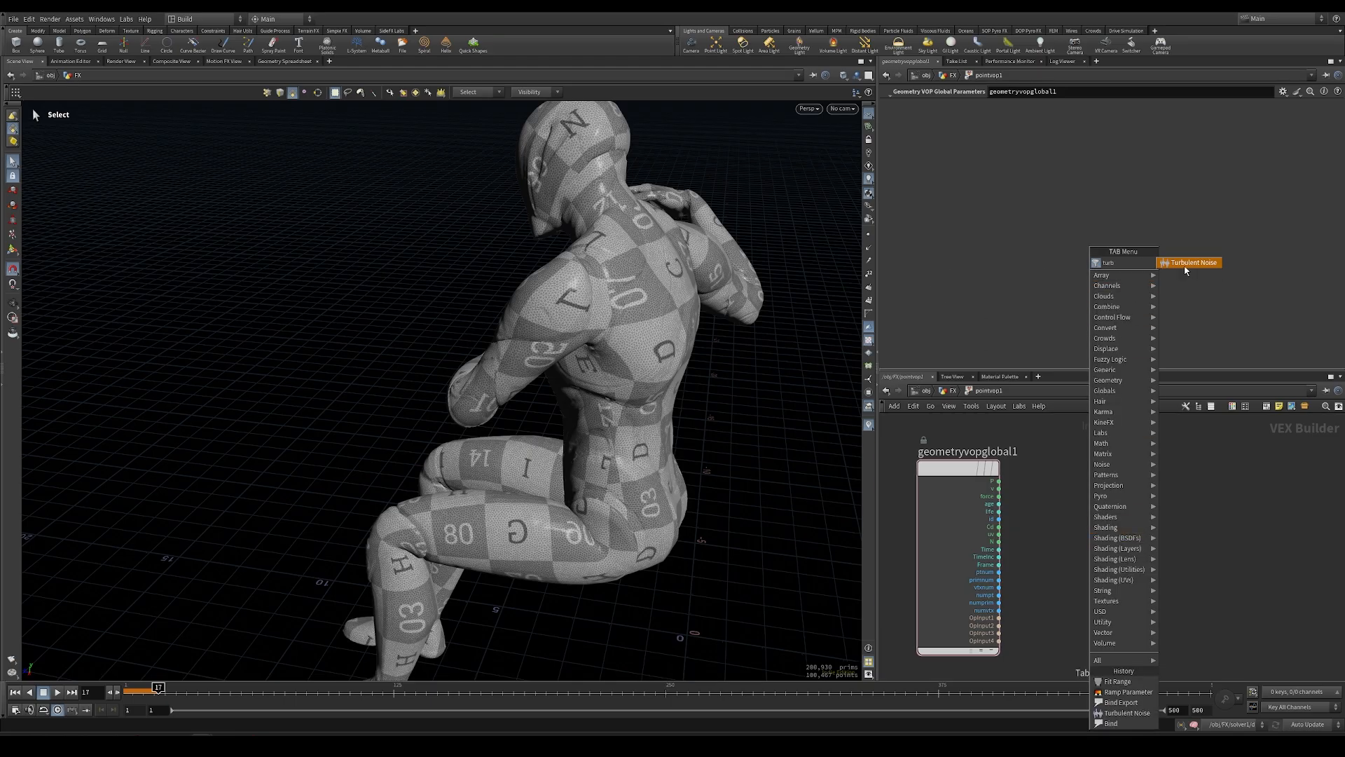
key(Return)
click(1129, 484)
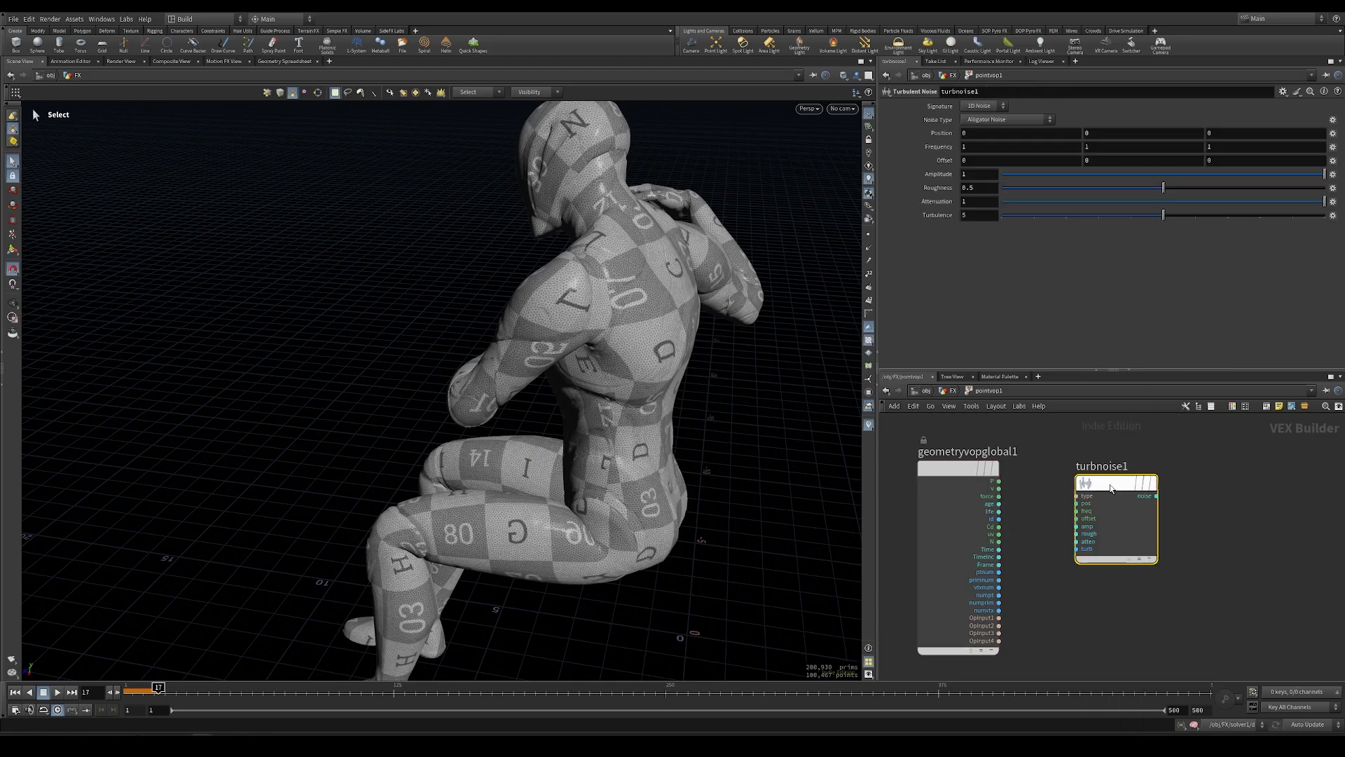
scroll(1149, 484, up, 4)
drag(1186, 474, 1169, 470)
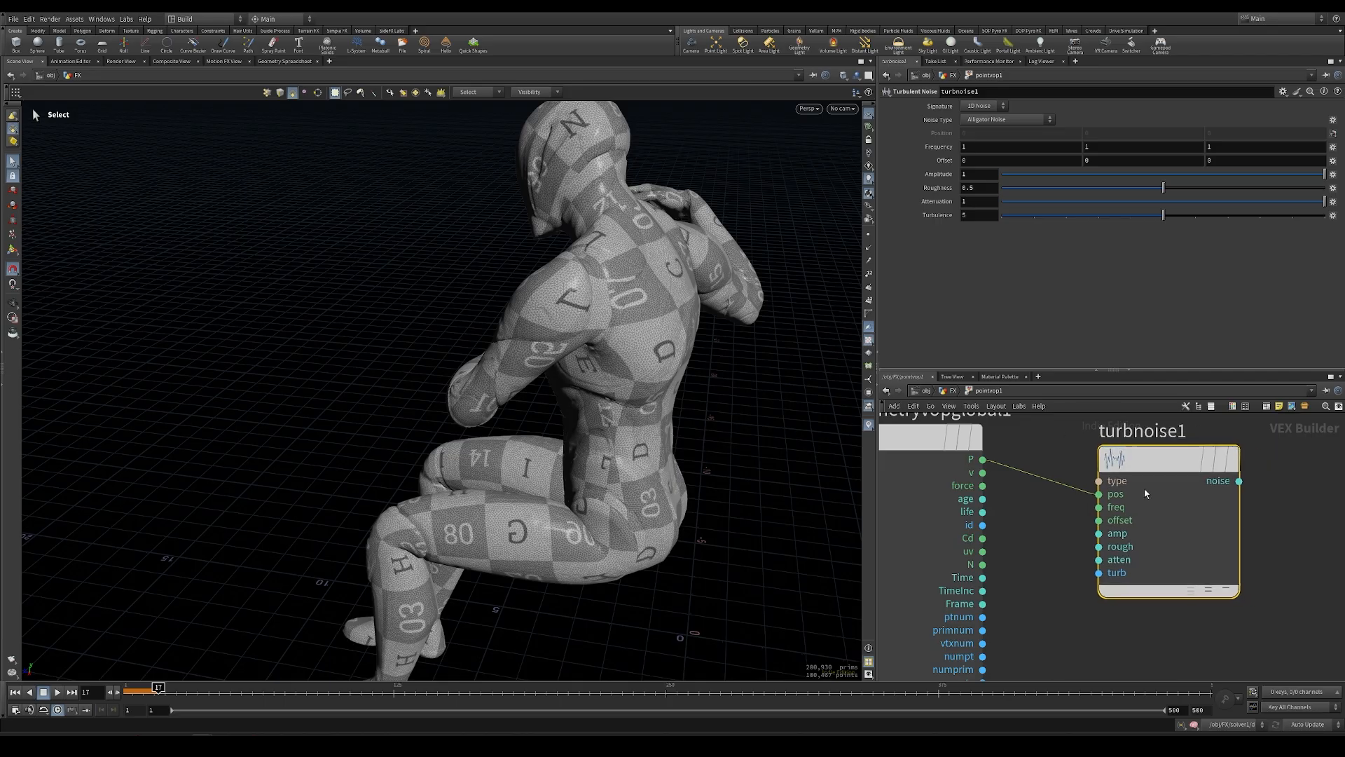
Promote the noise's rough input as a parameter and set the noise type to Sparse Convolution Noise.
right_click(1100, 547)
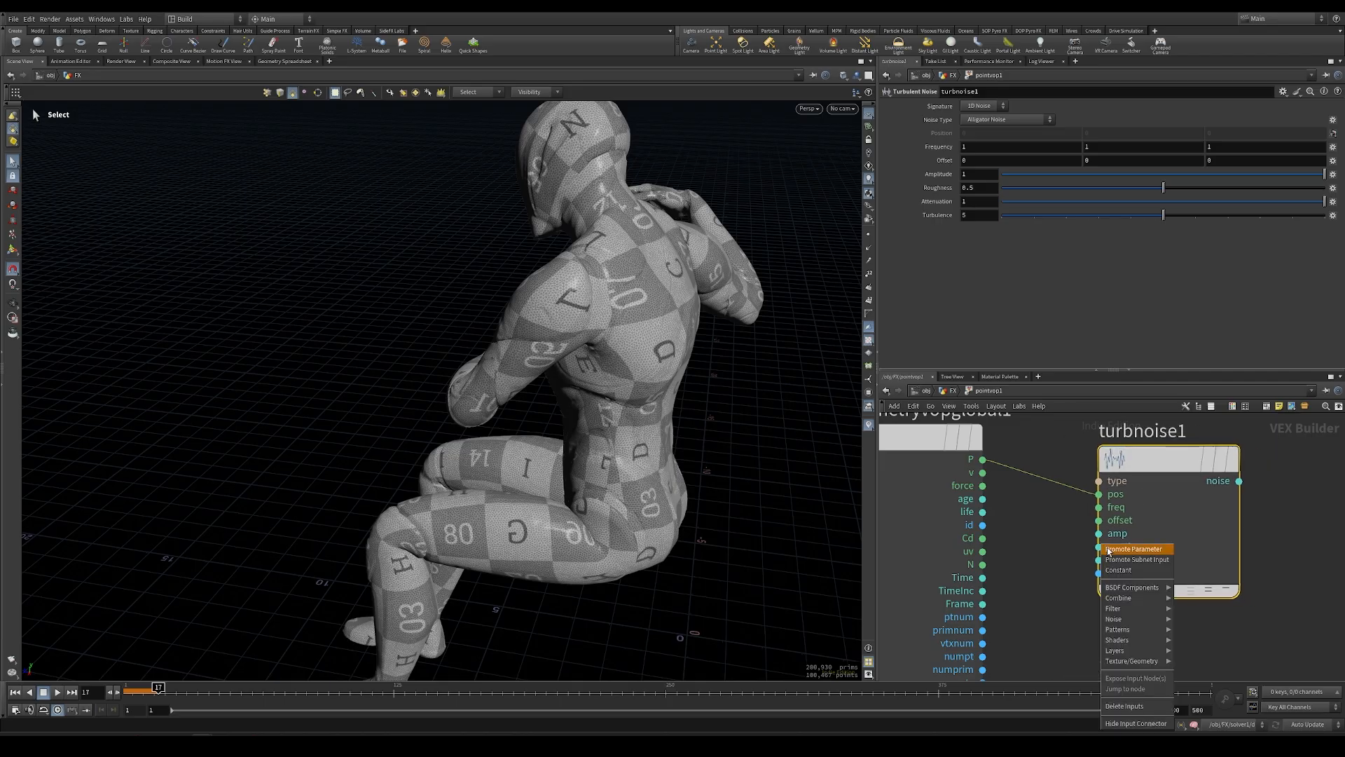
click(1106, 549)
click(1006, 119)
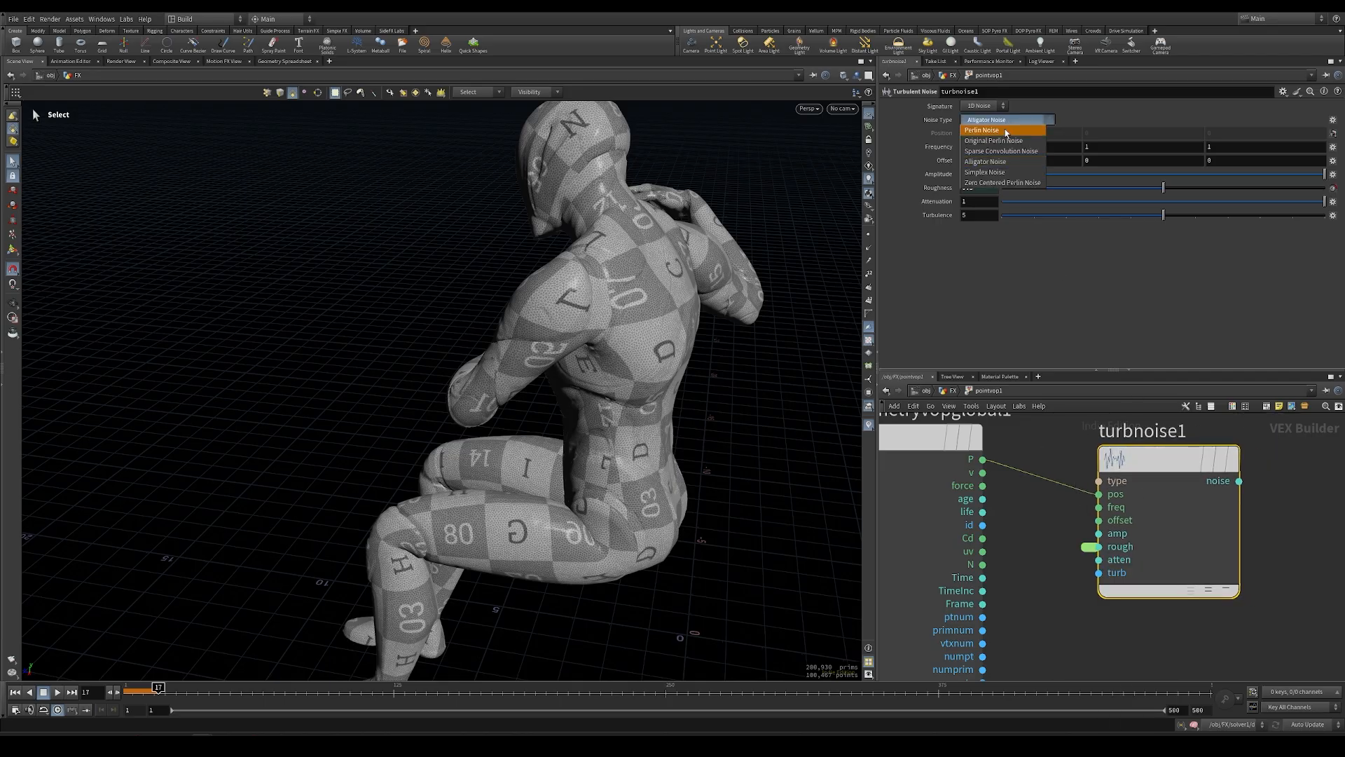
click(1002, 151)
Add a Fit Range node beside turbnoise1 and wire the noise output into its val input.
scroll(1271, 511, down, 3)
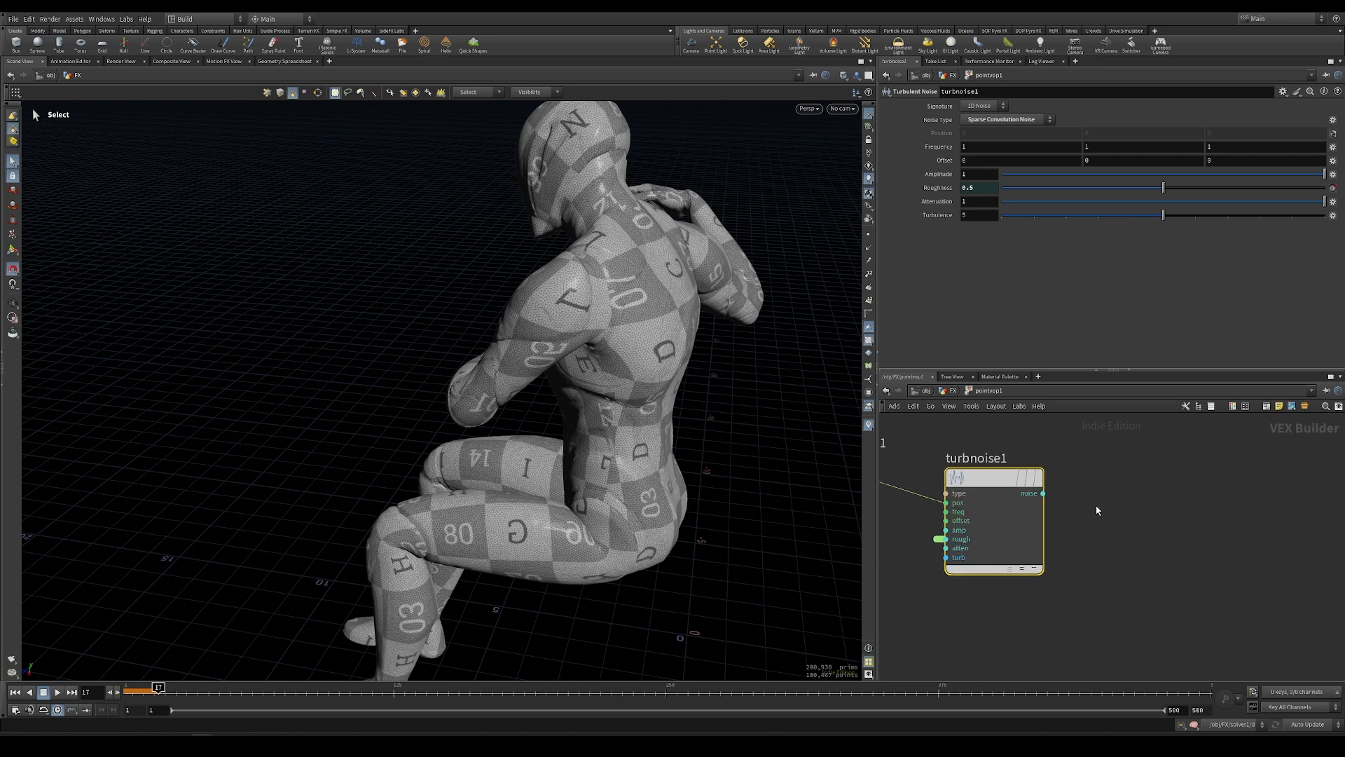
key(Tab)
text(rit)
key(Return)
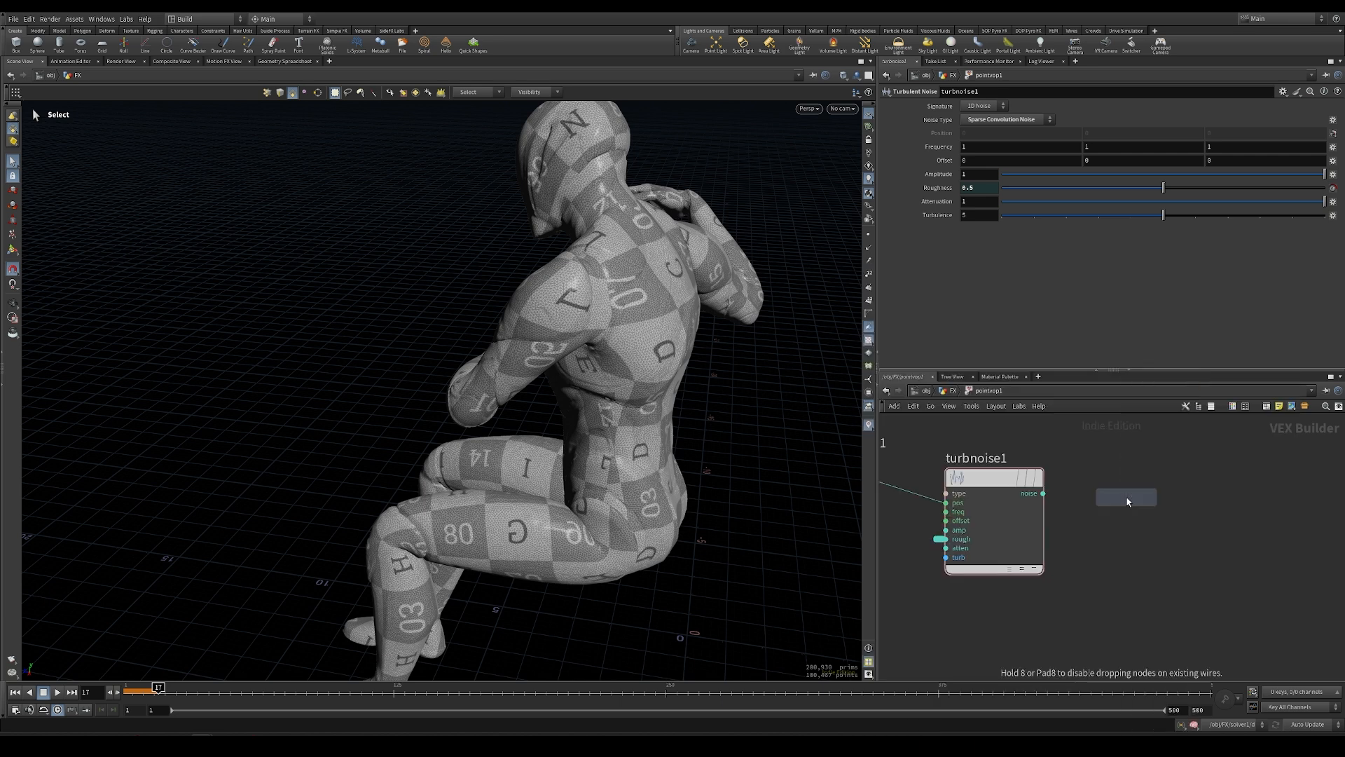
click(1126, 467)
click(1042, 493)
click(1079, 479)
drag(1111, 466, 1122, 493)
Set the Fit Range node's source minimum to -0.5 and source maximum to 0.5.
click(985, 123)
text(-0.5)
key(Tab)
text(0.)
key(Return)
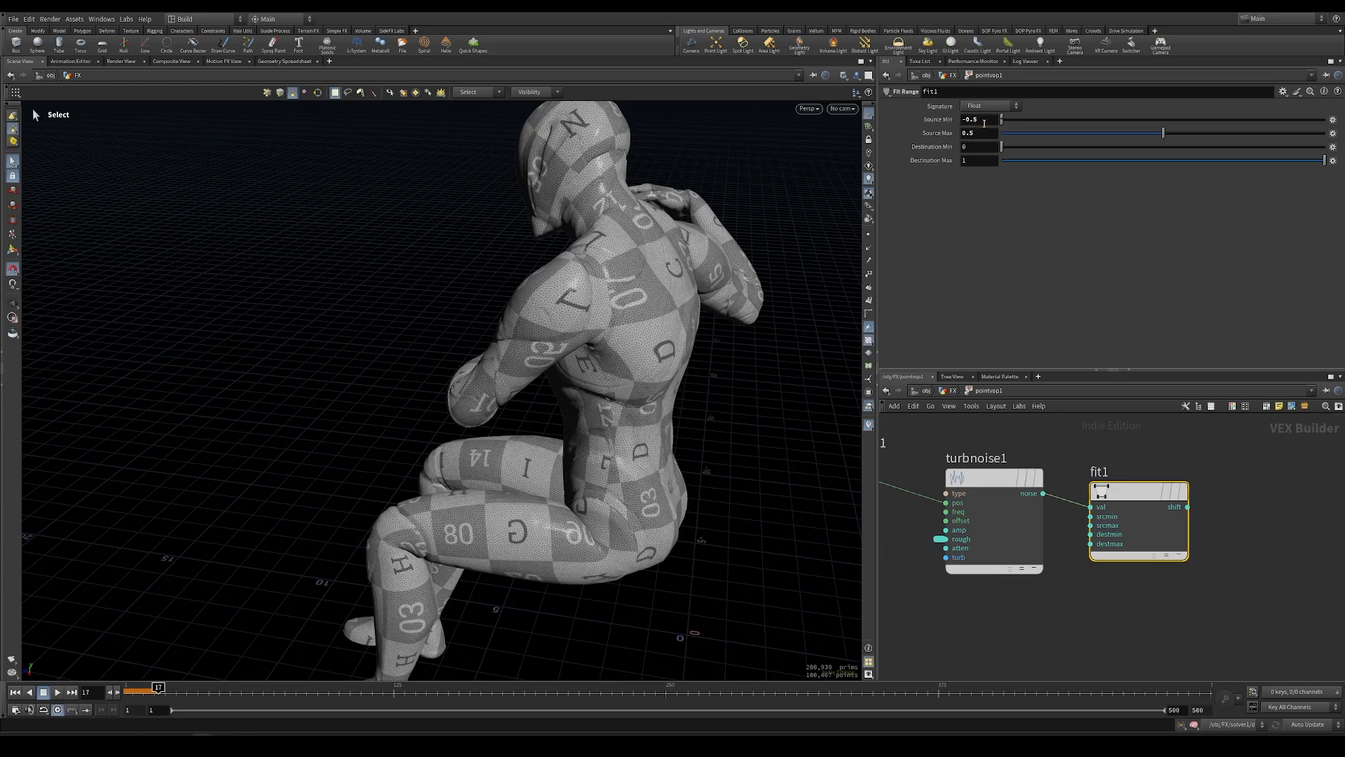
Add a Bind node for export and connect the fit1 shift output to its input.
key(h)
key(Tab)
text(bine)
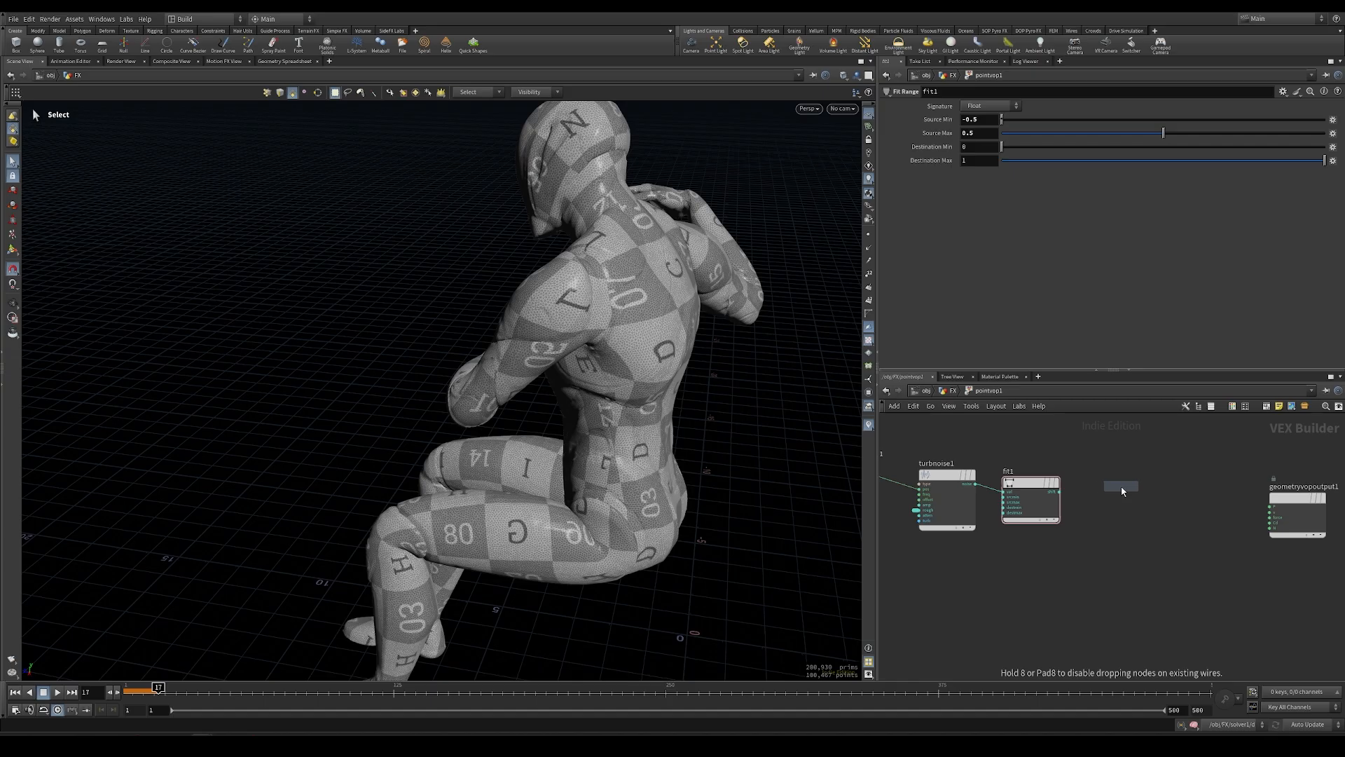
click(1119, 493)
scroll(1119, 493, up, 3)
mouse_move(1184, 490)
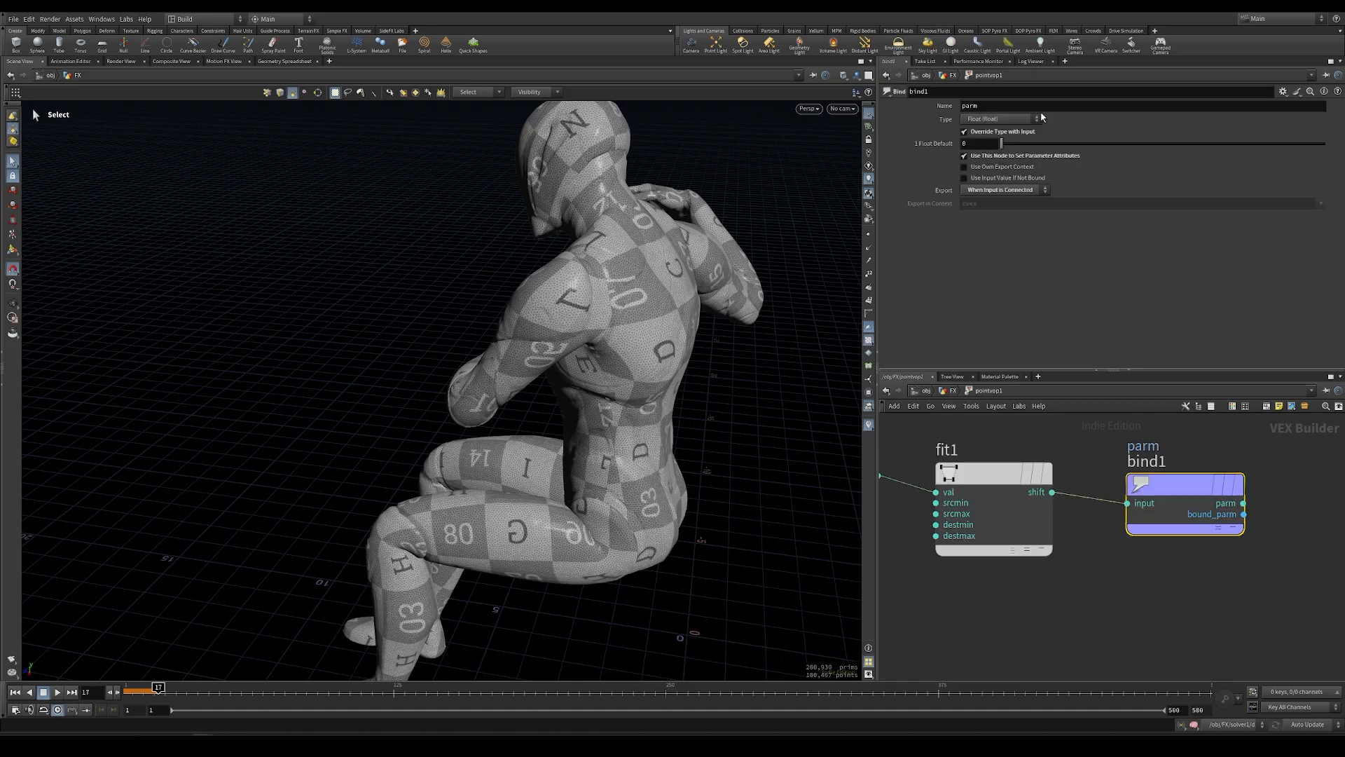
Name the bound attribute fric and return to the FX network.
double_click(1000, 106)
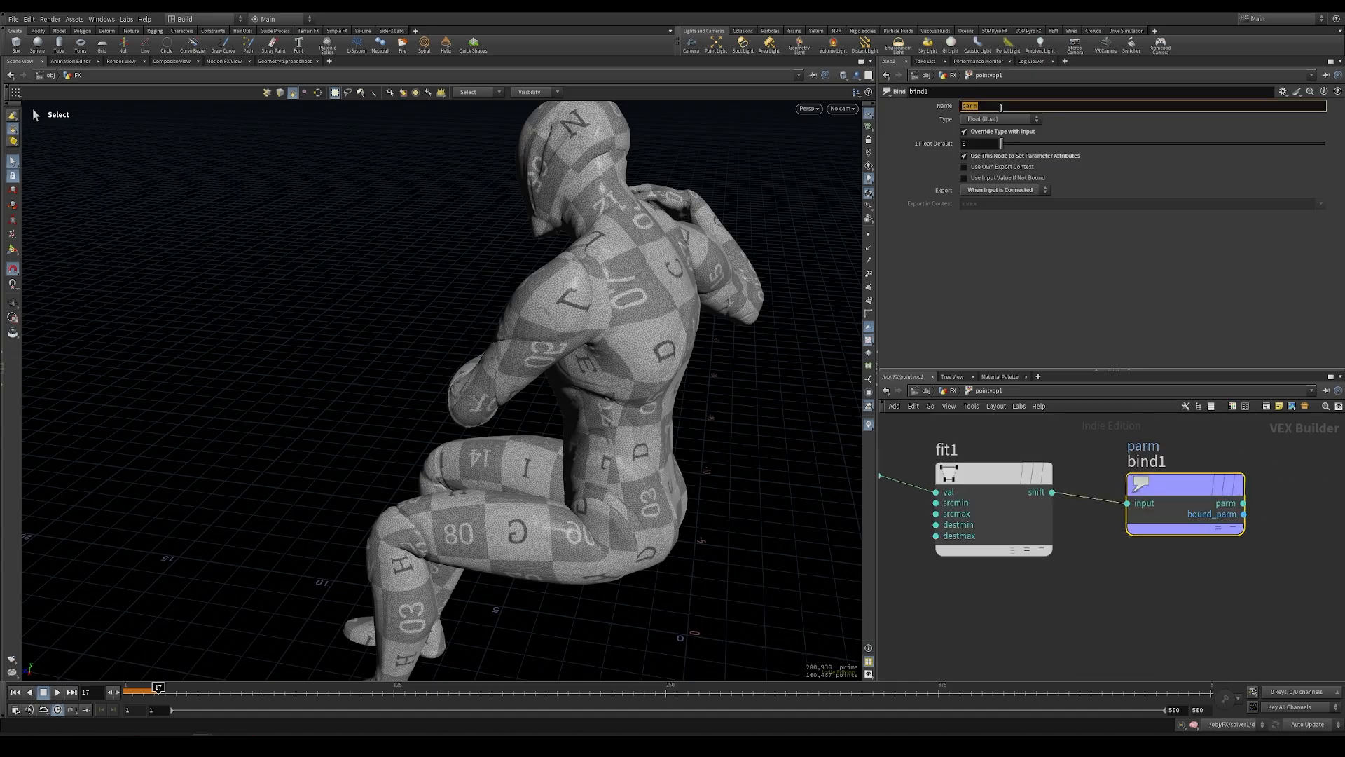
text(fric)
key(Return)
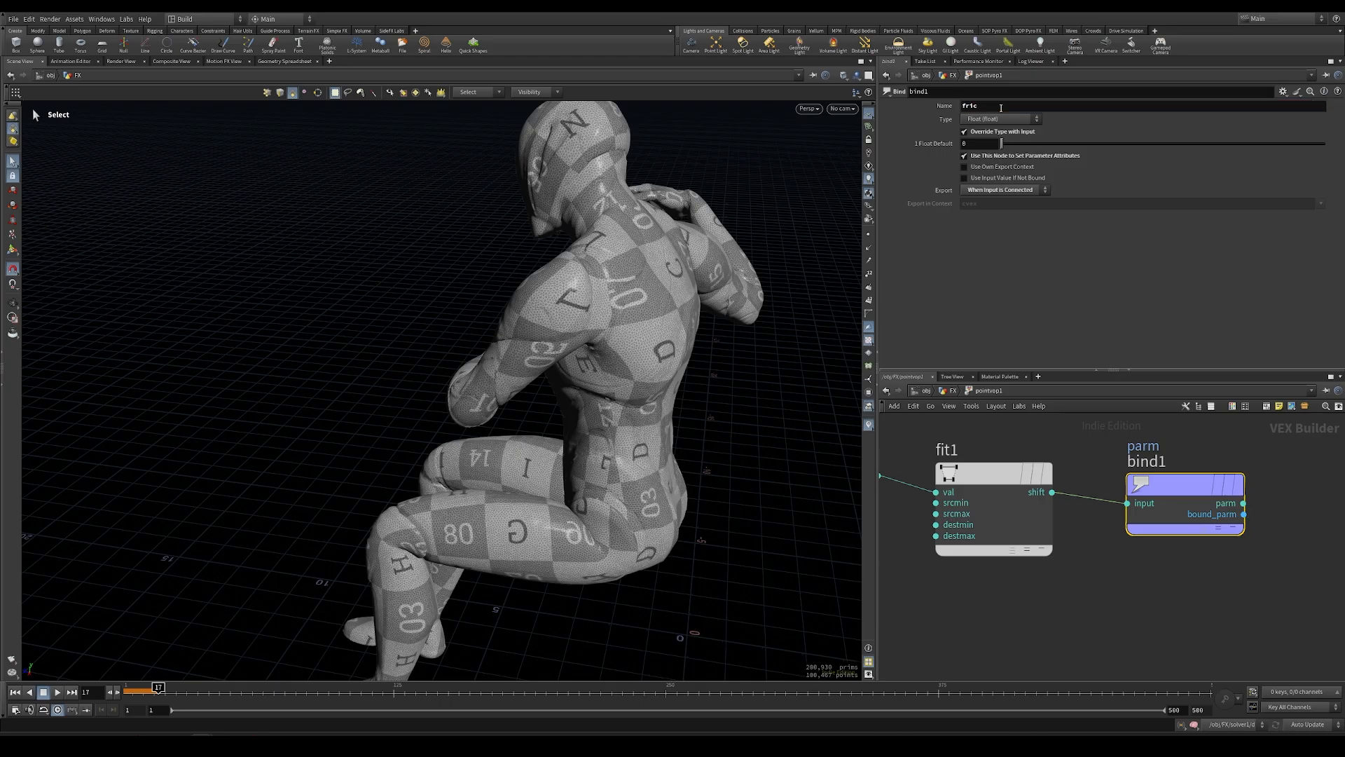
key(u)
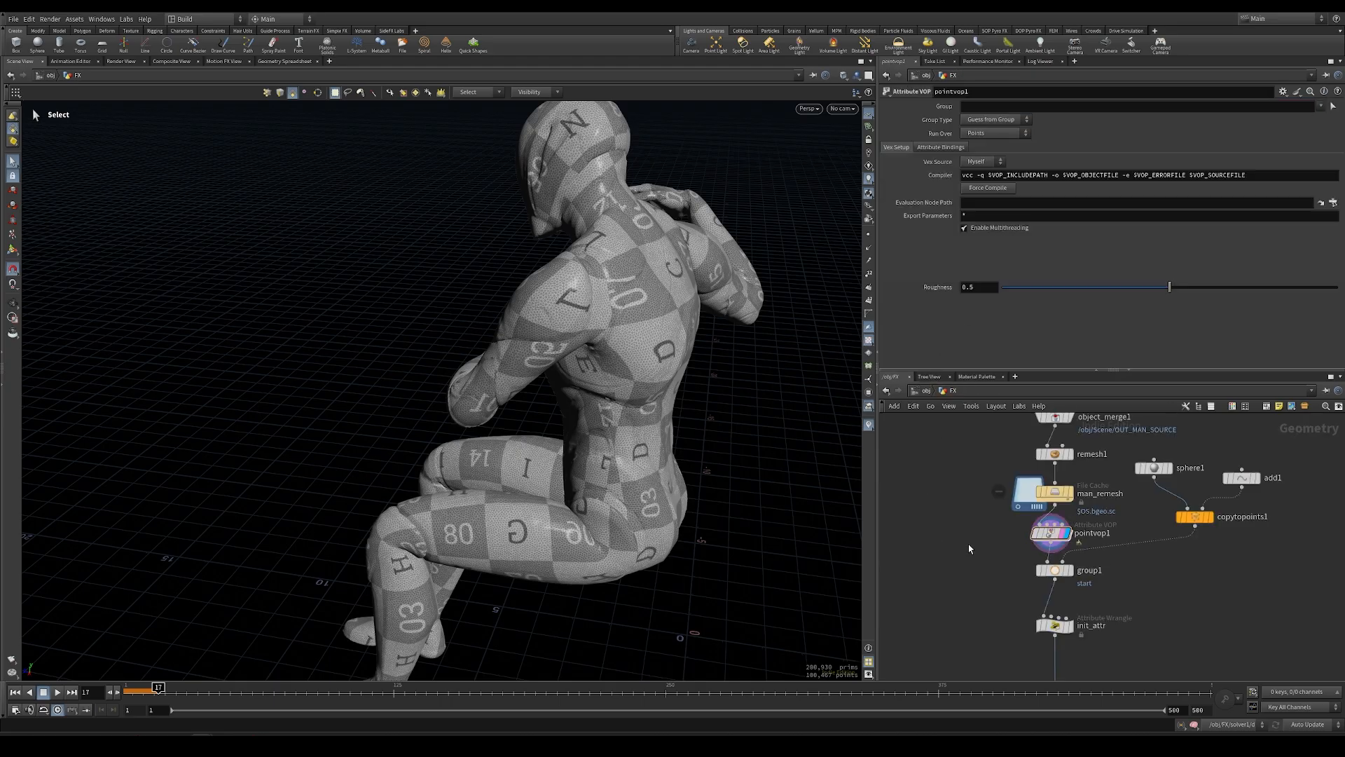
Visualize the fric point attribute on the mesh, set the VOP's Roughness to 1, and inspect the pattern on the back.
click(1014, 534)
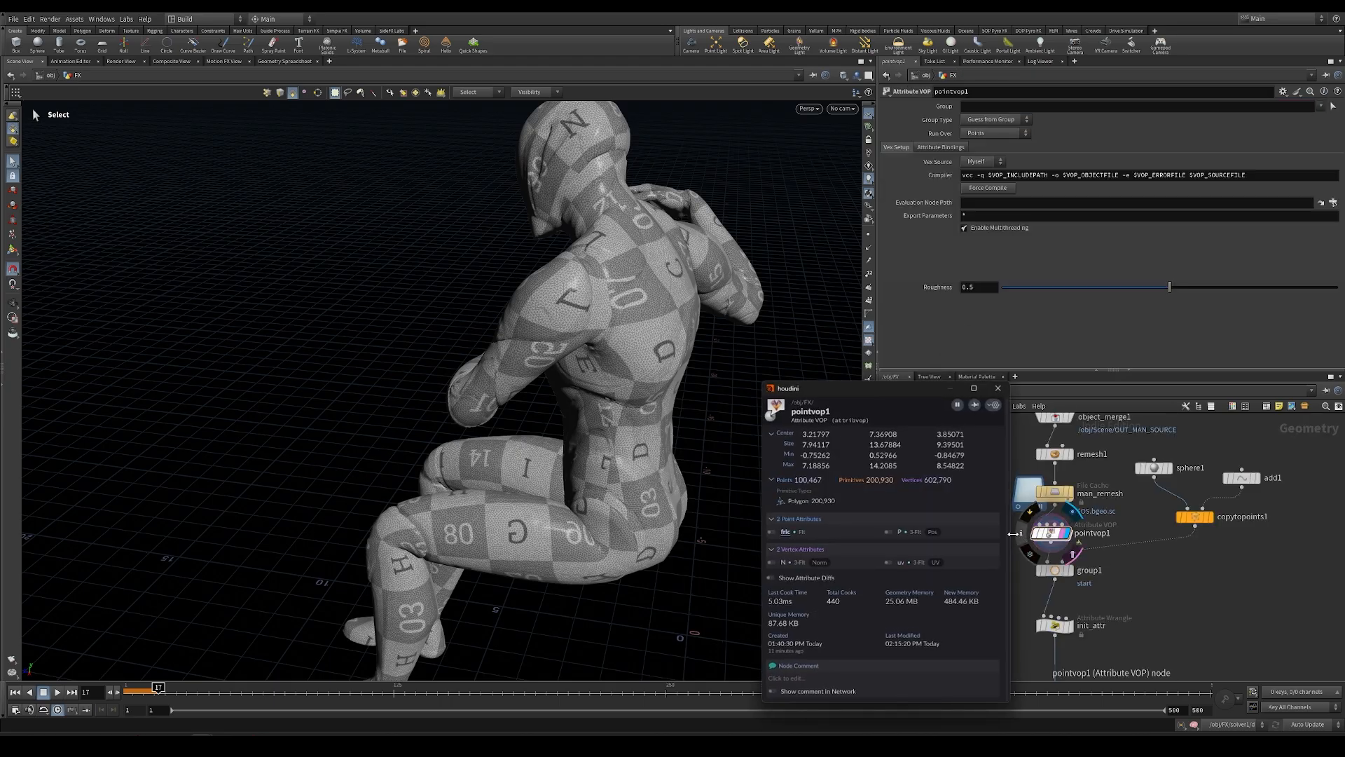
click(771, 532)
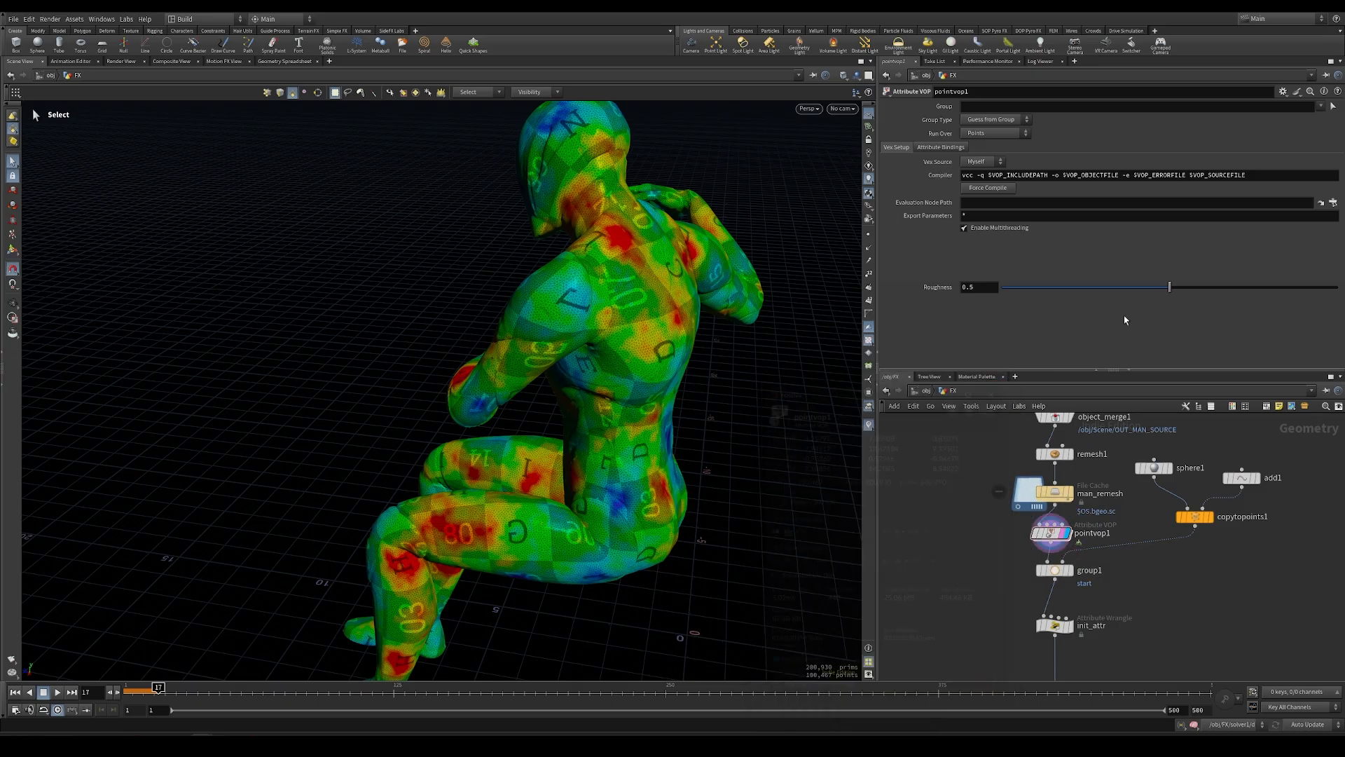
drag(1169, 287, 1338, 288)
key(Escape)
drag(600, 360, 701, 353)
middle_drag(701, 354, 574, 329)
right_drag(574, 329, 529, 334)
key(s)
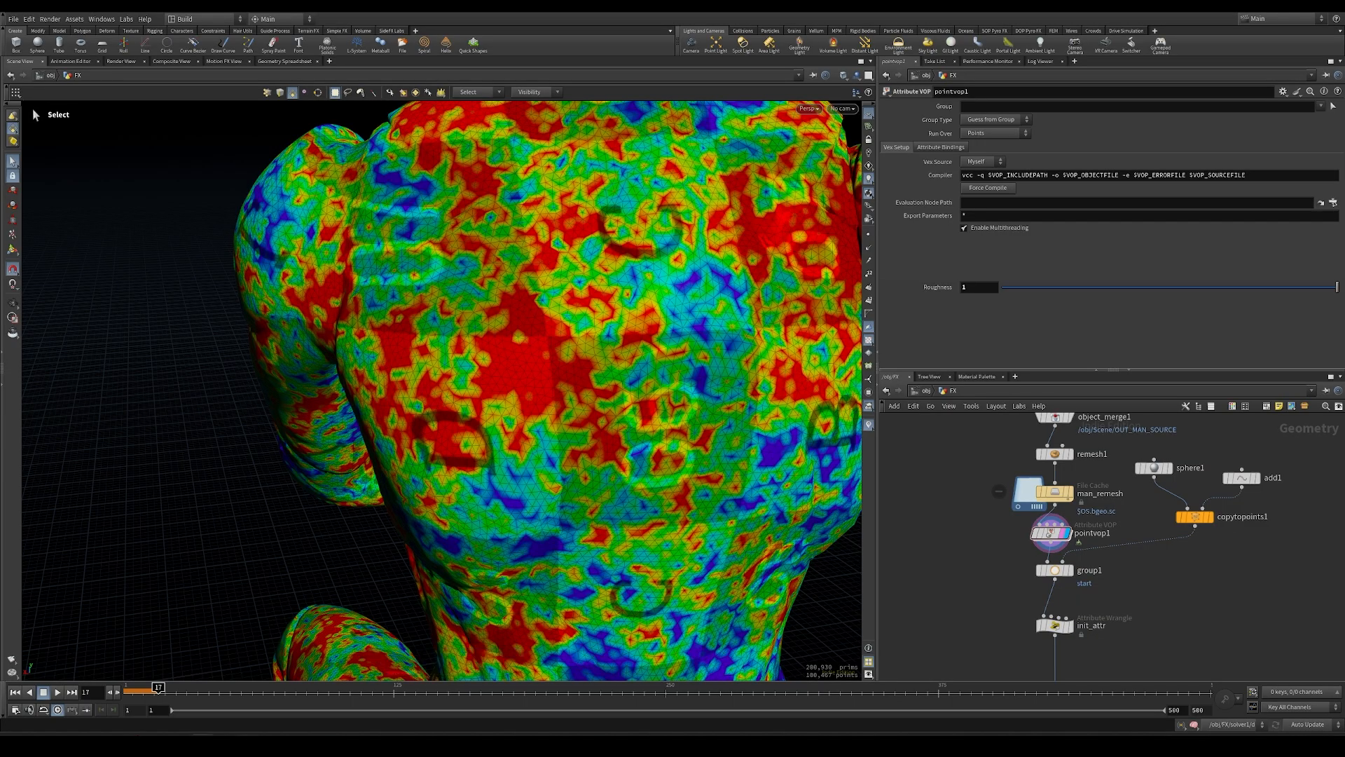
Rename the pointvop1 node to fric.
double_click(1092, 533)
text(fric)
key(Return)
Tidy the node chain from man_remesh down to solver1 into even spacing, and enter the solver.
scroll(1006, 495, down, 4)
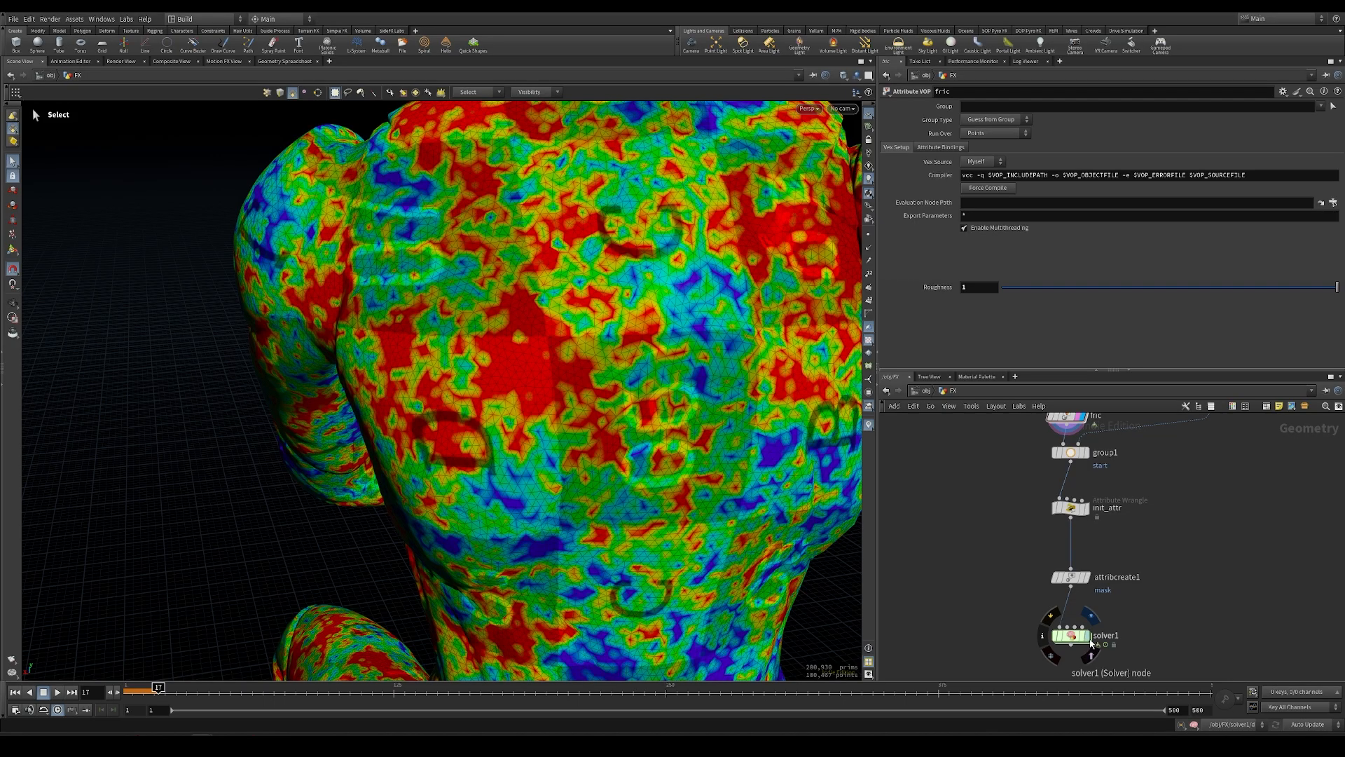
click(1037, 560)
scroll(981, 526, up, 3)
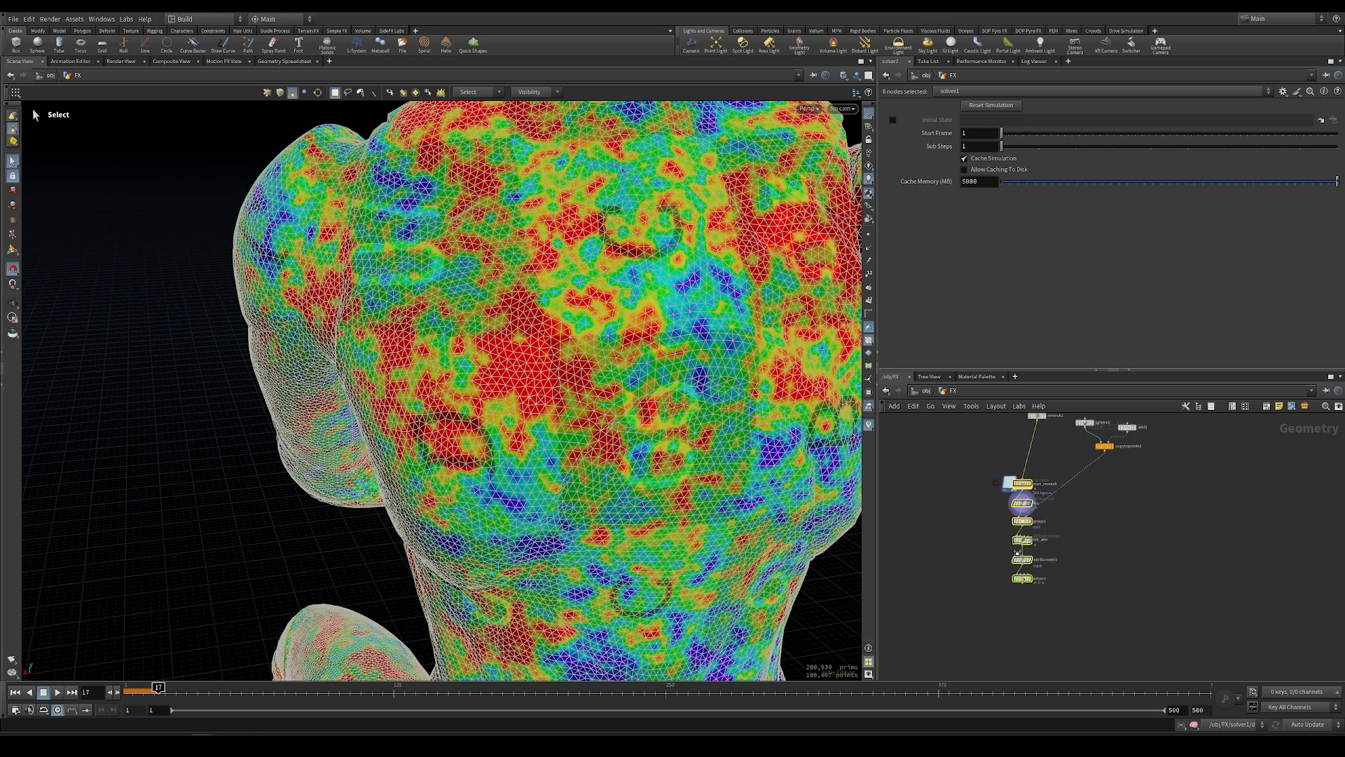
drag(970, 483, 1079, 634)
middle_drag(1119, 564, 1121, 629)
drag(1036, 557, 1060, 481)
click(1030, 640)
scroll(1030, 640, up, 3)
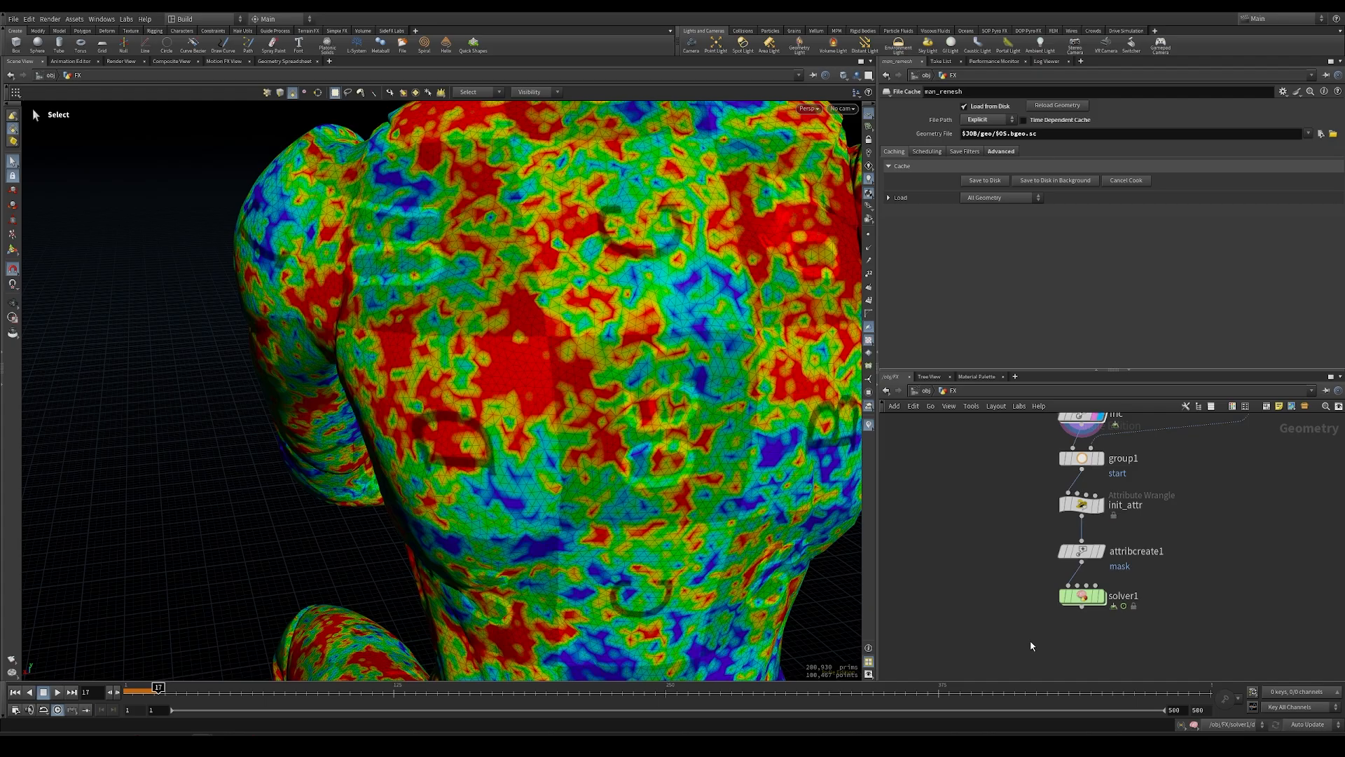
double_click(1088, 597)
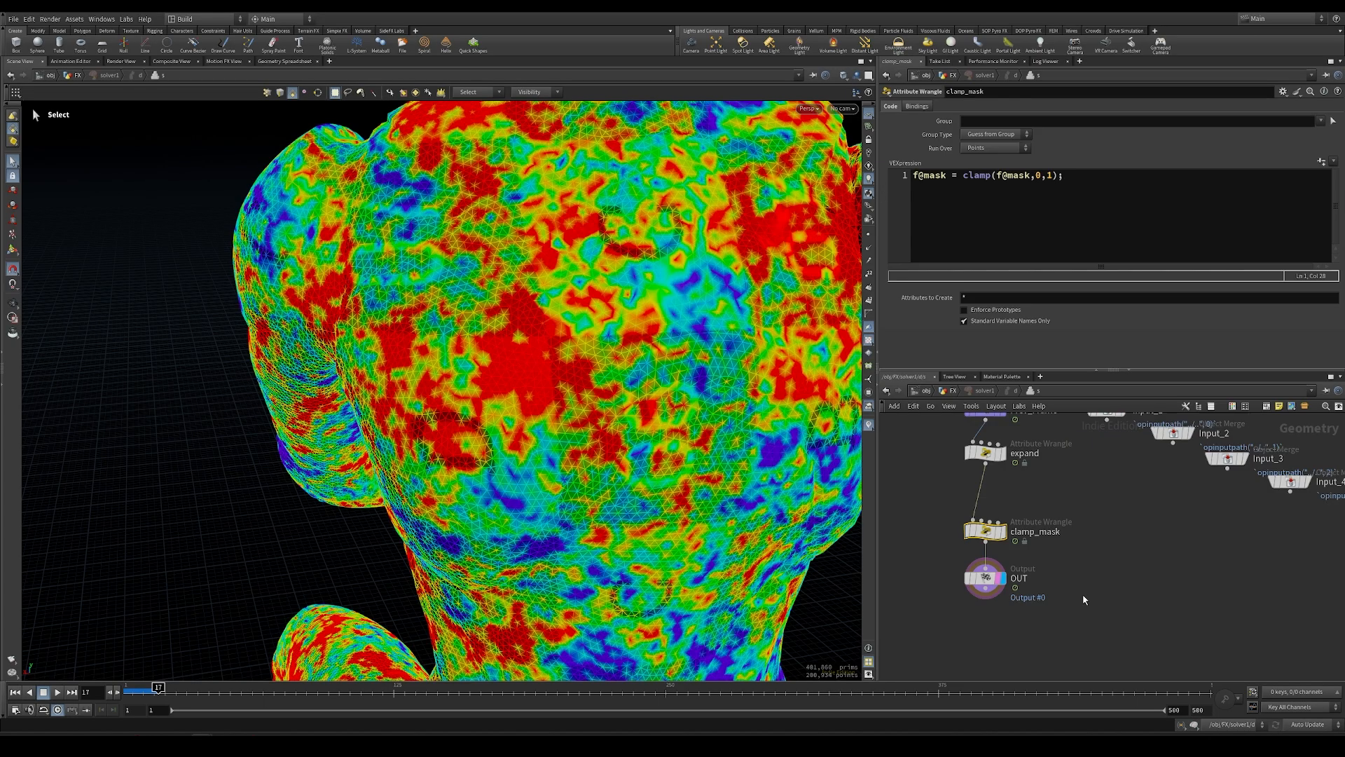
Try adding float fric = fit01(f@fric, chf("min"),chf("max")); as the first line of the expand wrangle.
click(985, 453)
click(915, 175)
key(Return)
key(Return)
key(Up)
key(Up)
text(float fric =)
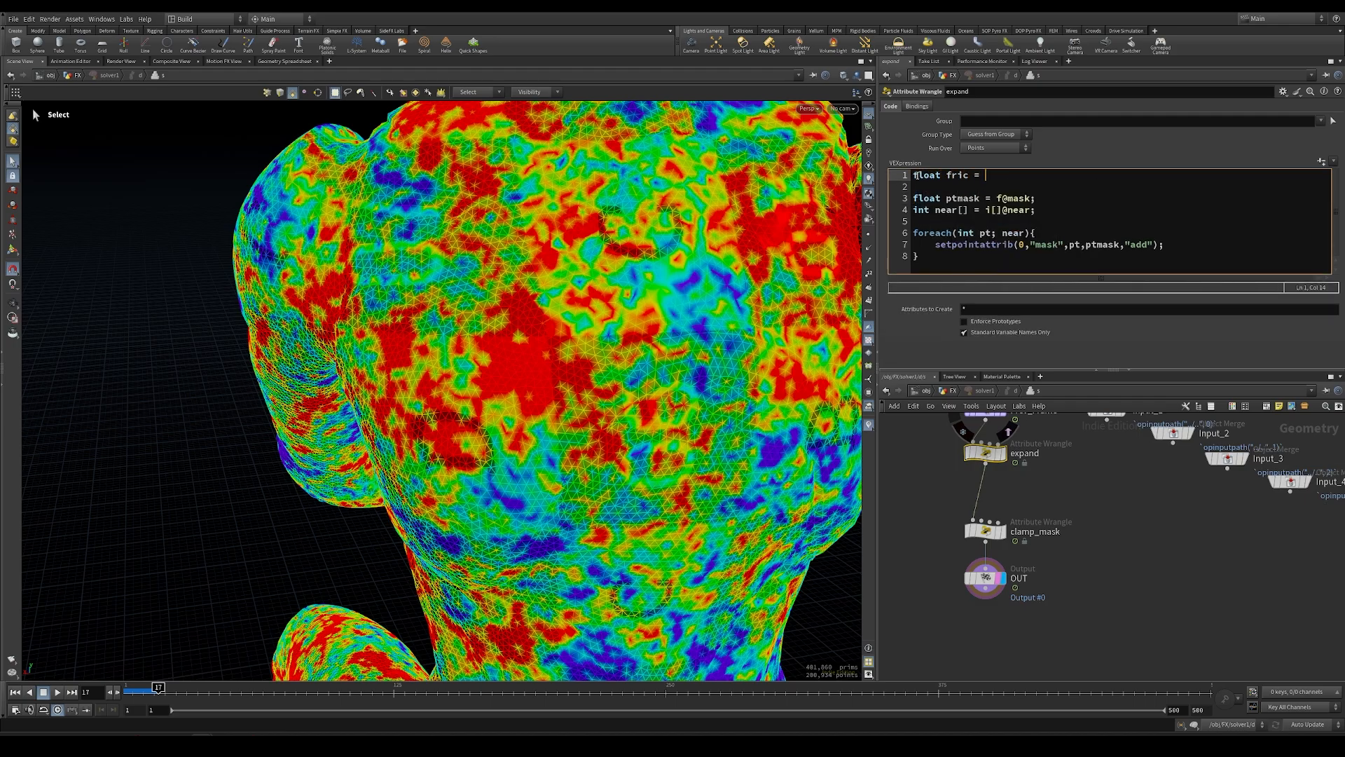
text( fit01)
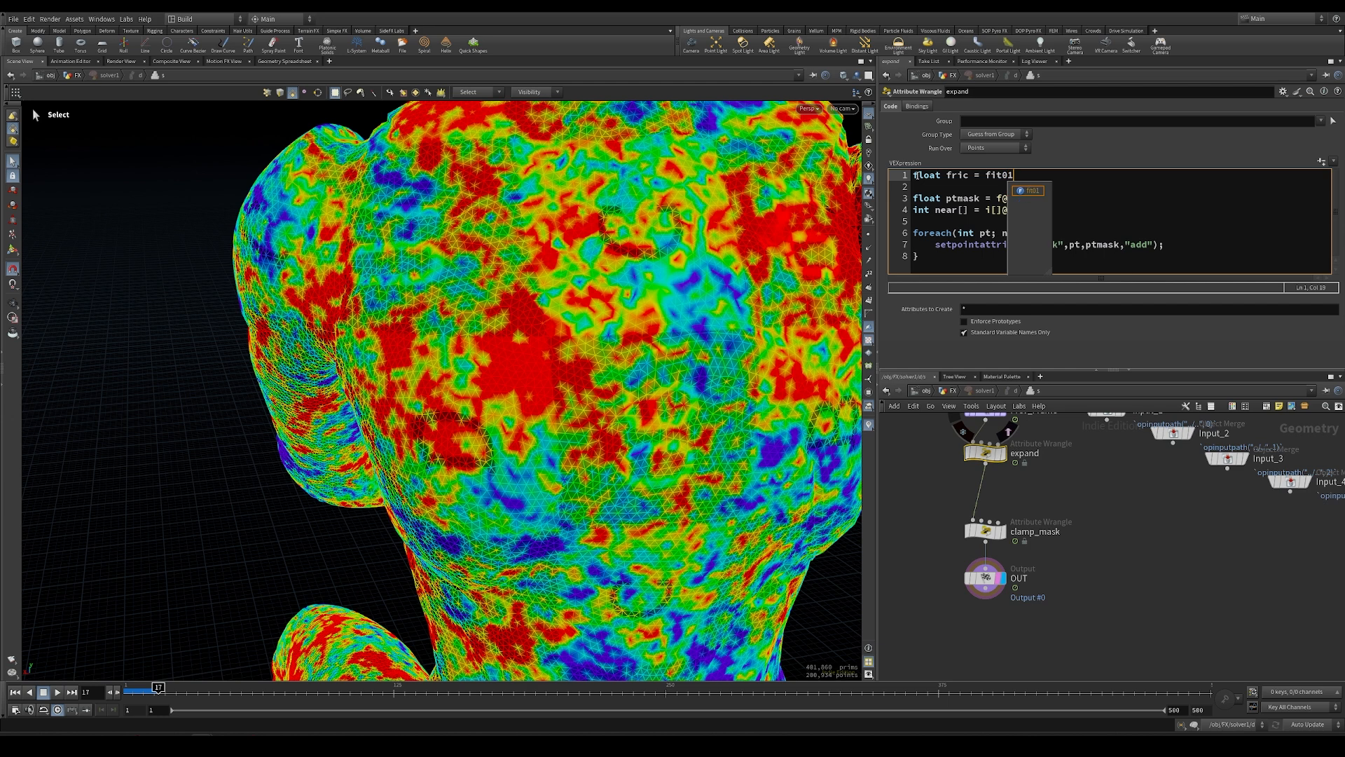
text((f@fric)
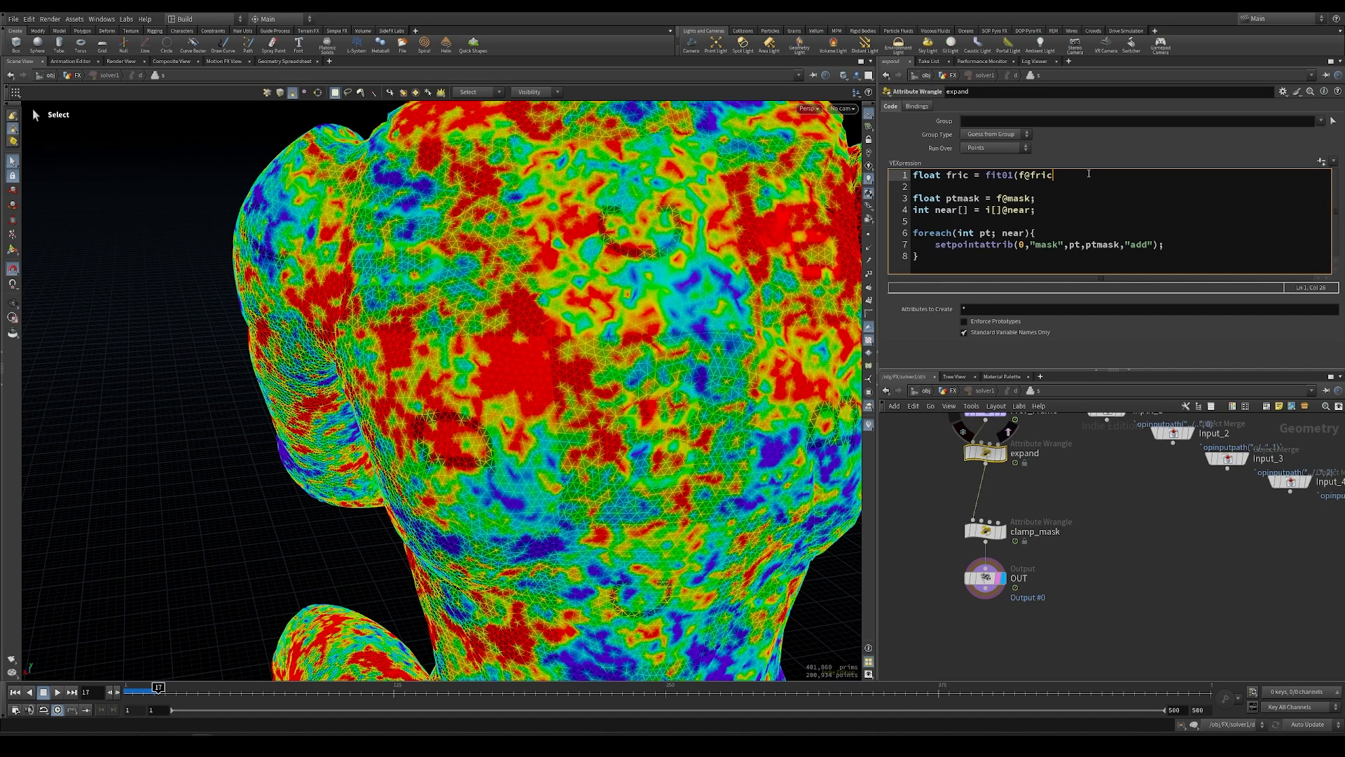
text(, chf)
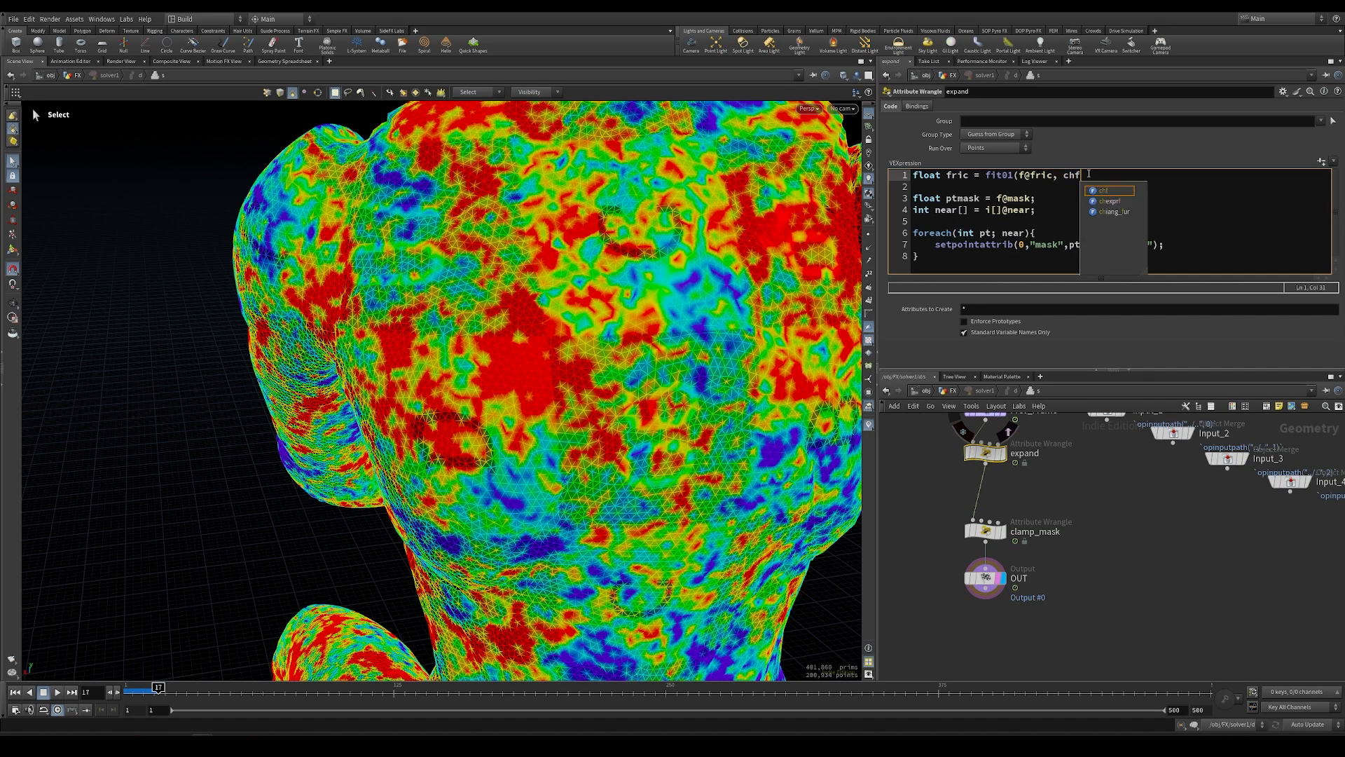
text(("min"),chf("max"));)
key(ctrl+Return)
click(1329, 161)
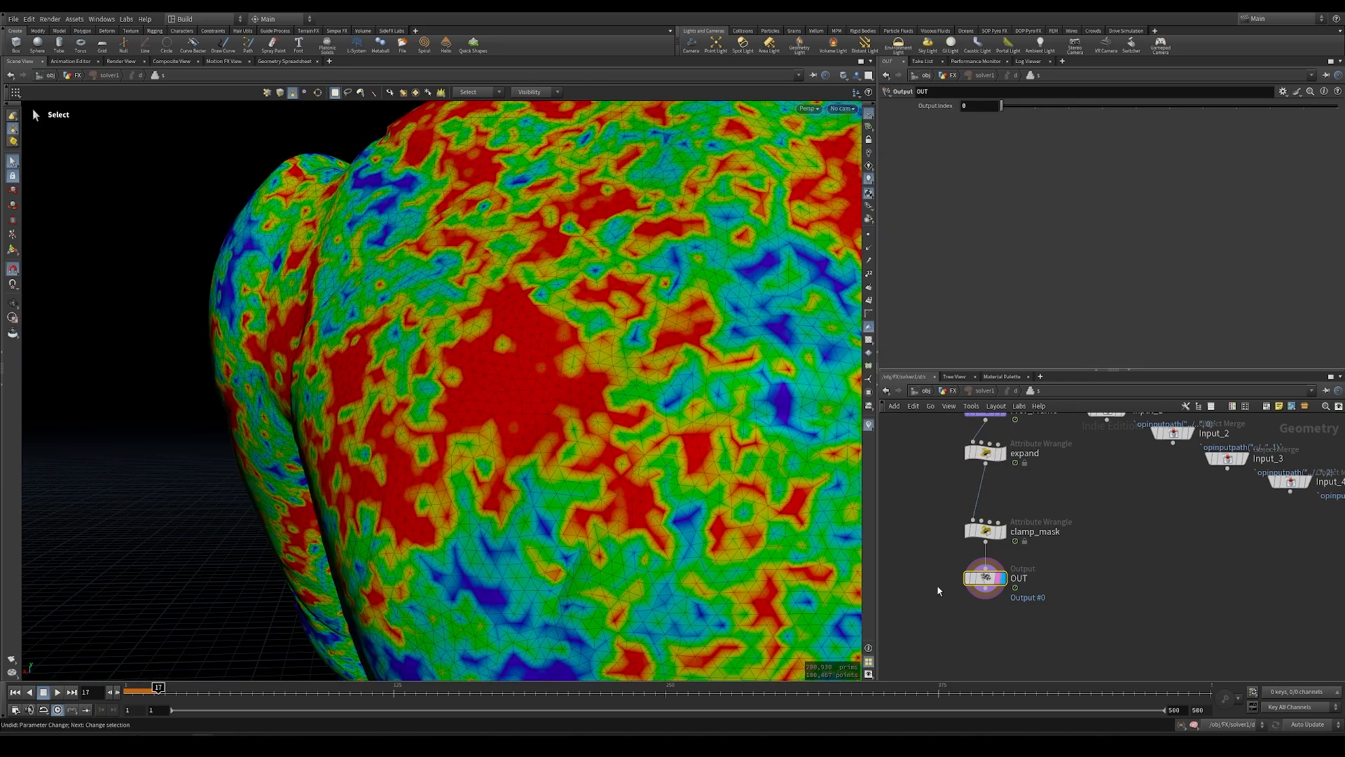
Examine the fric noise pattern on the man's back up close from several angles.
double_click(1015, 579)
click(1124, 637)
alt+drag(629, 440, 596, 454)
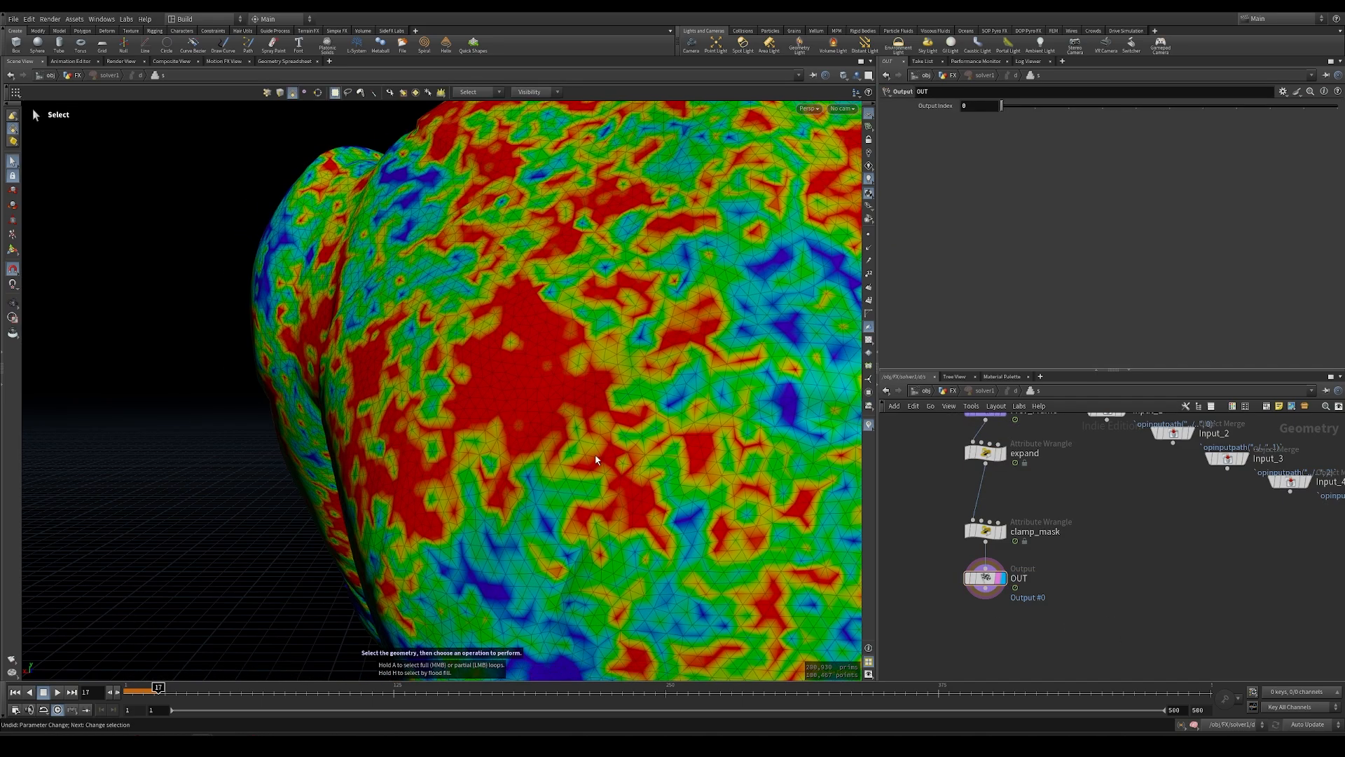
alt+right_drag(531, 405, 806, 361)
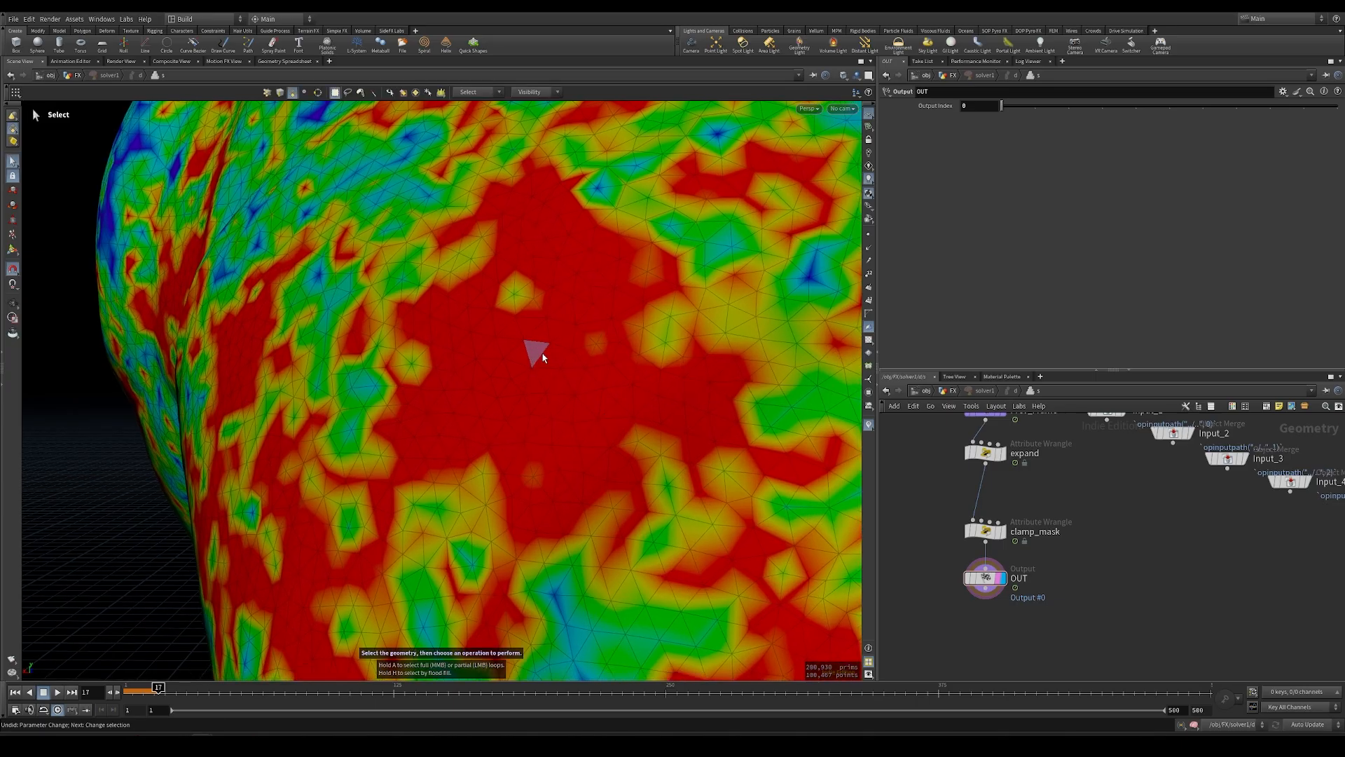
key(Escape)
drag(667, 435, 418, 414)
key(s)
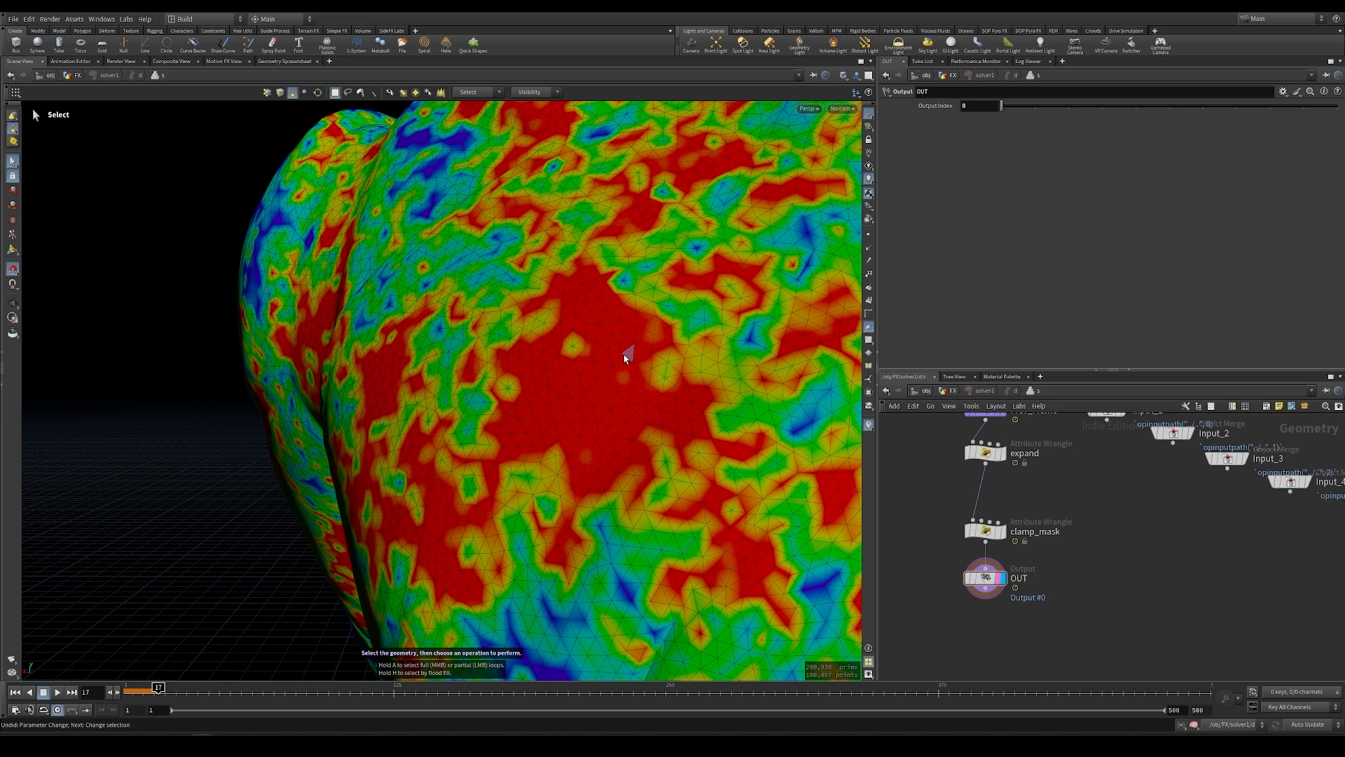
Add float fric = fit01(f@fric,chf("min"),chf("max")); as the first line of the expand wrangle, separated by a blank line.
click(985, 452)
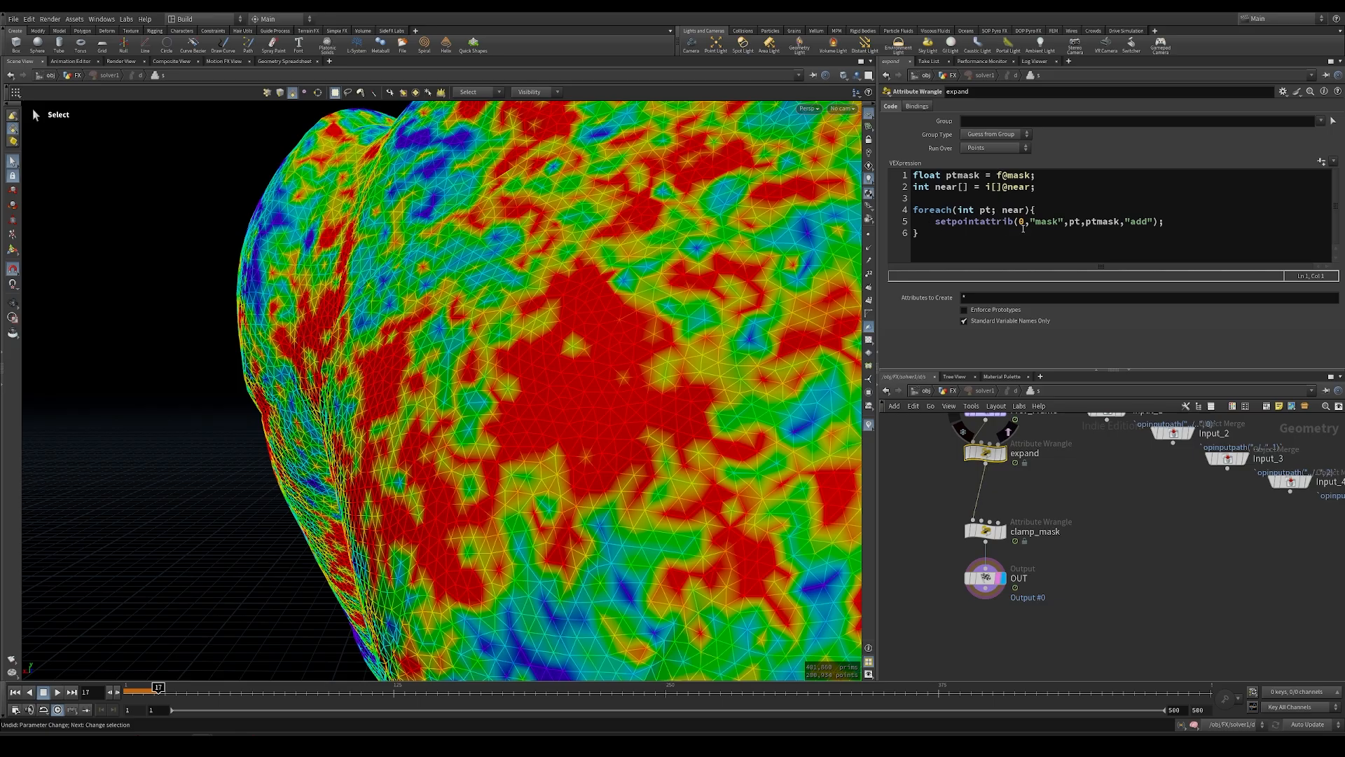
click(911, 175)
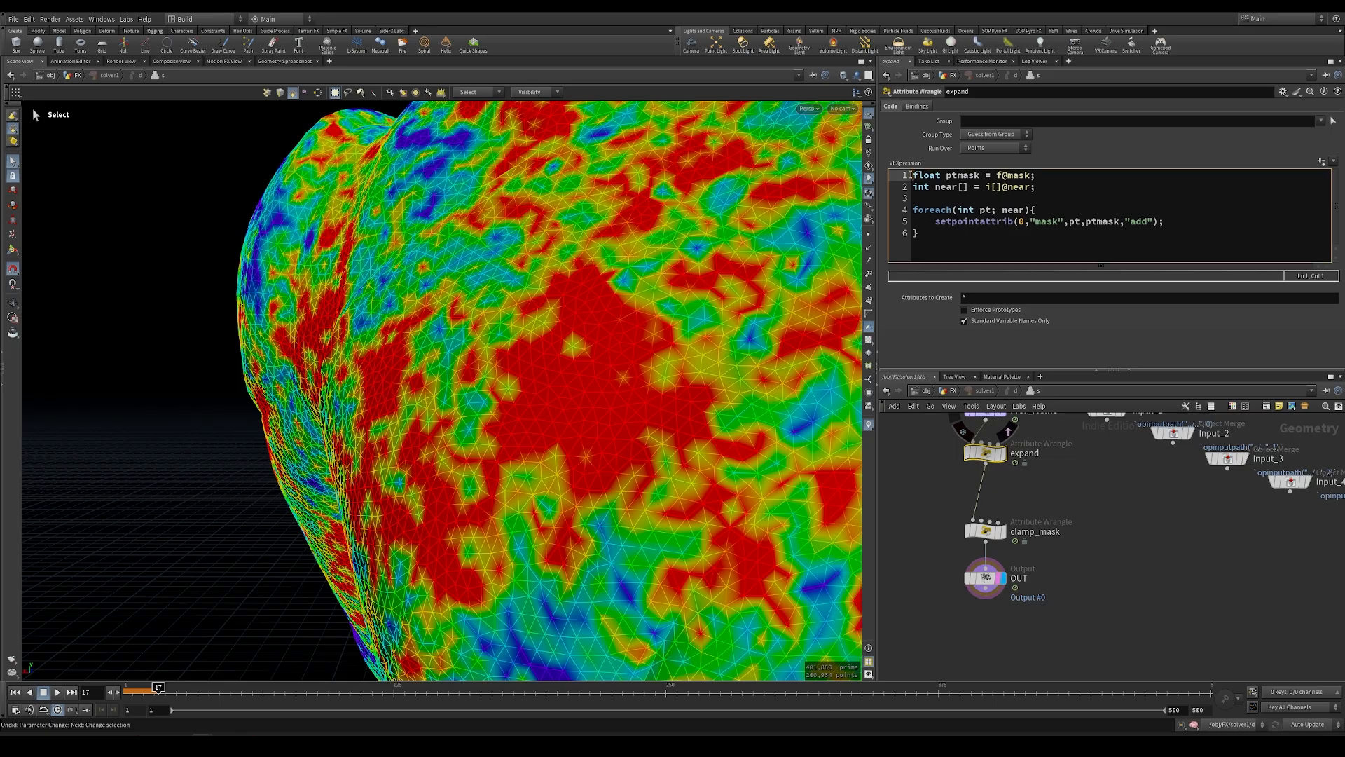
key(Return)
key(Return)
key(Up)
key(Up)
text(floa)
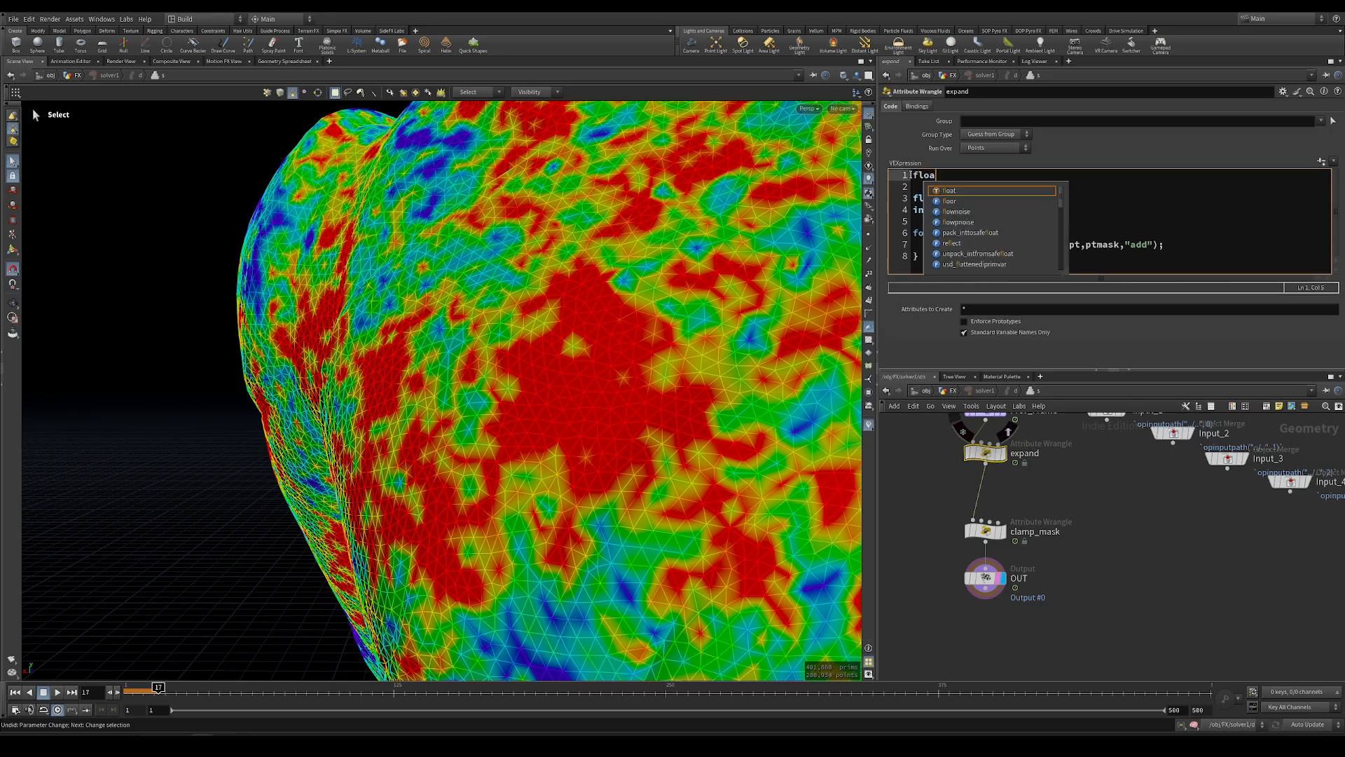
text(t fric = f@fric)
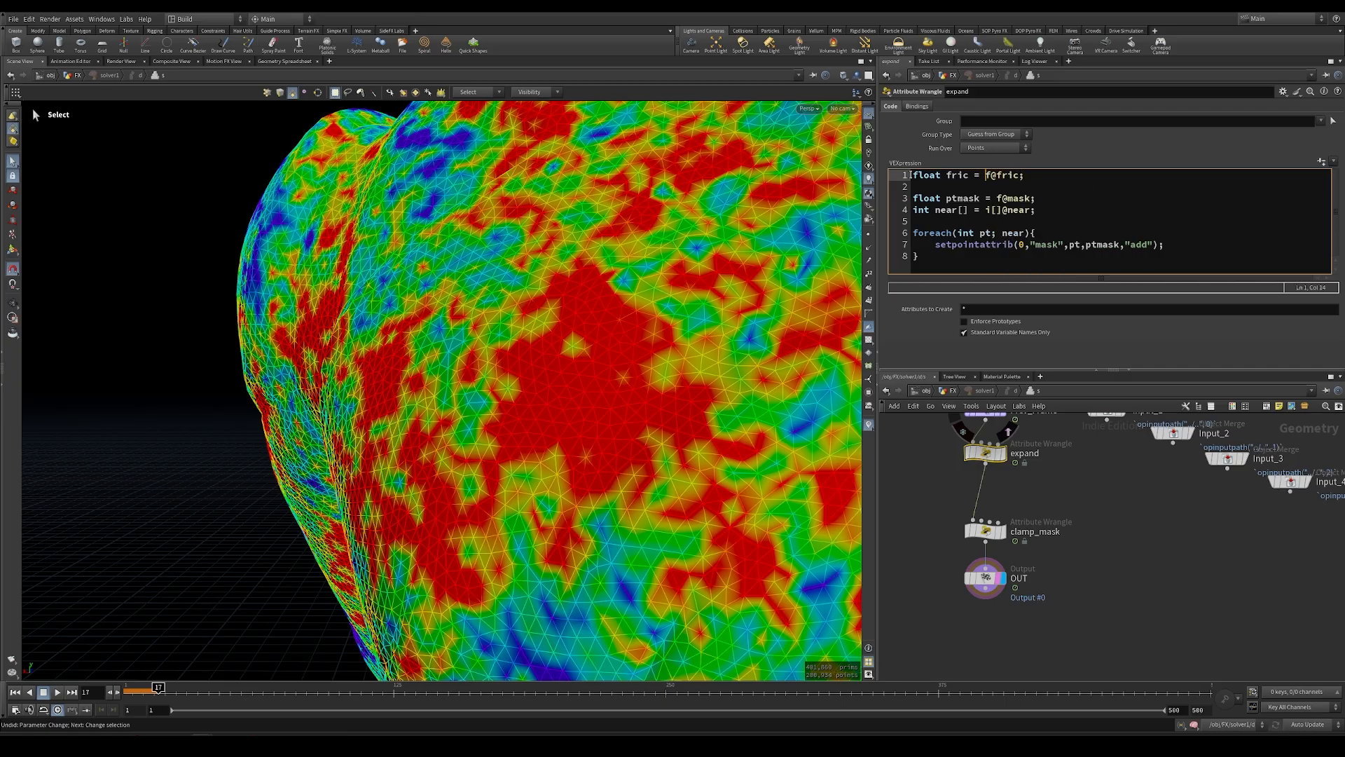
text(fit01()
key(Right)
text(,chf("min"),chf("max")))
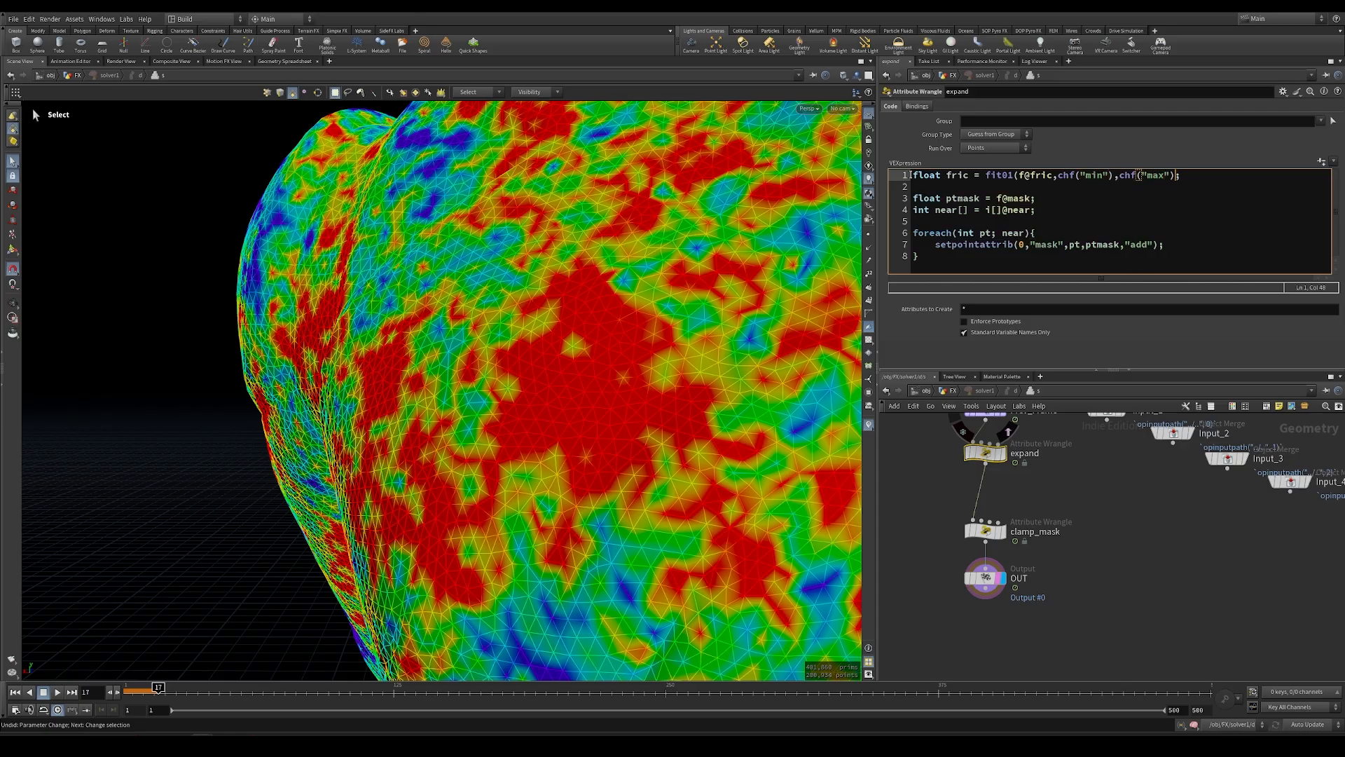
Create the min and max parameters for the expand wrangle and set Min to 2 and Max to 4.
click(1322, 158)
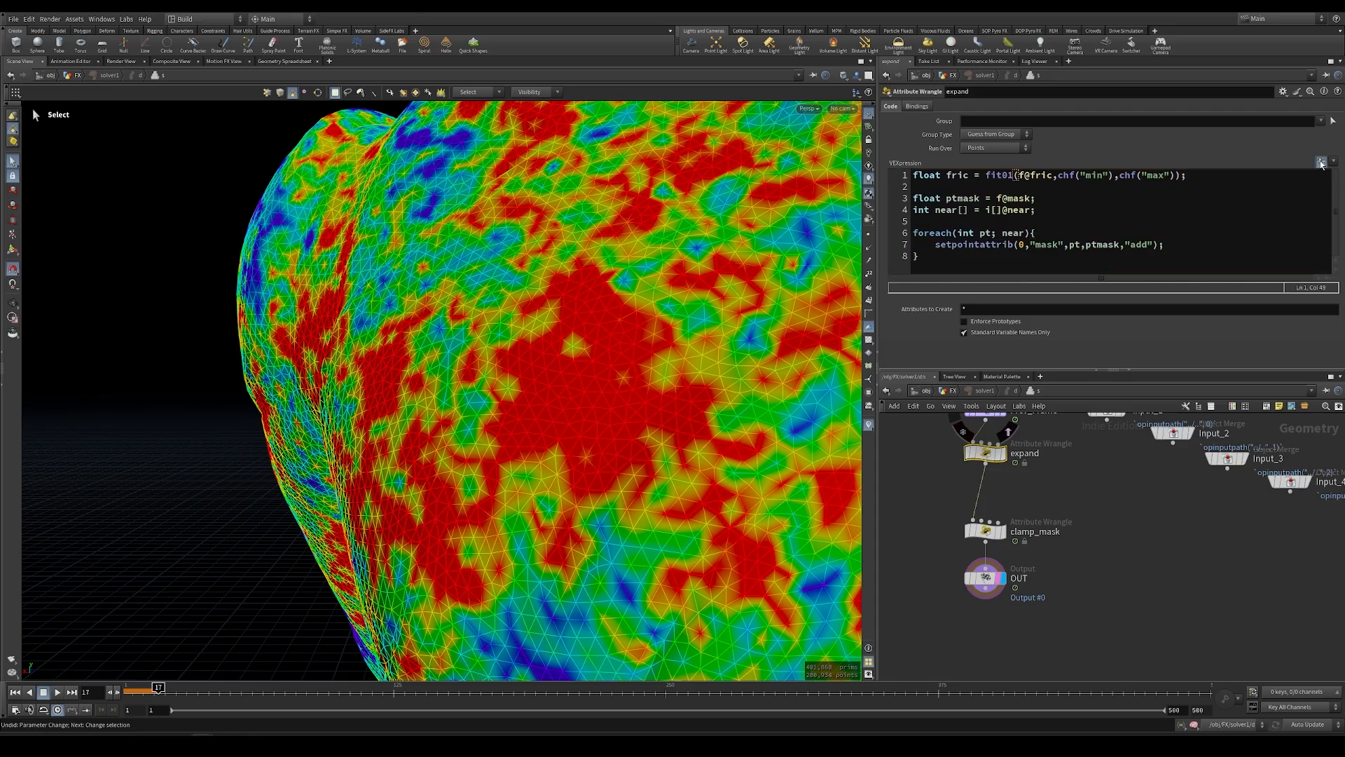
click(986, 164)
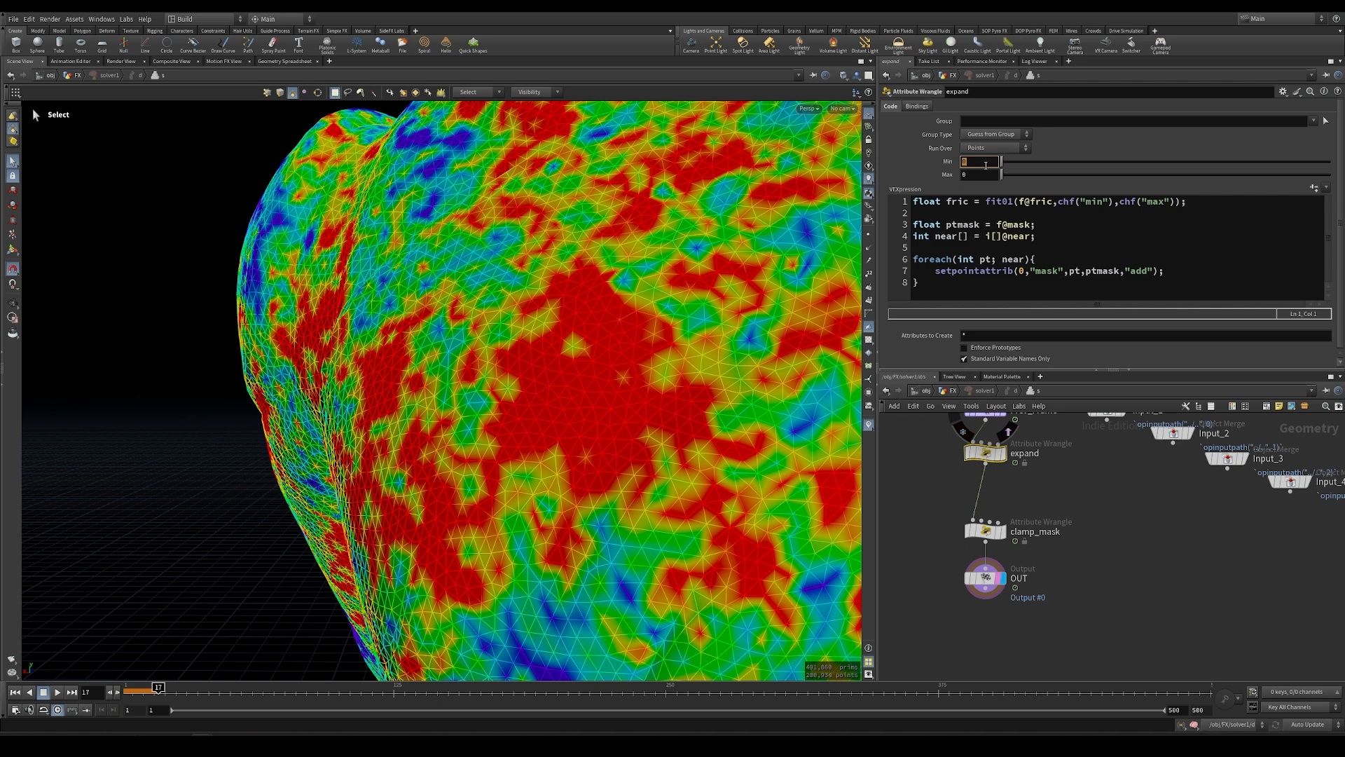
key(Tab)
text(4)
key(Return)
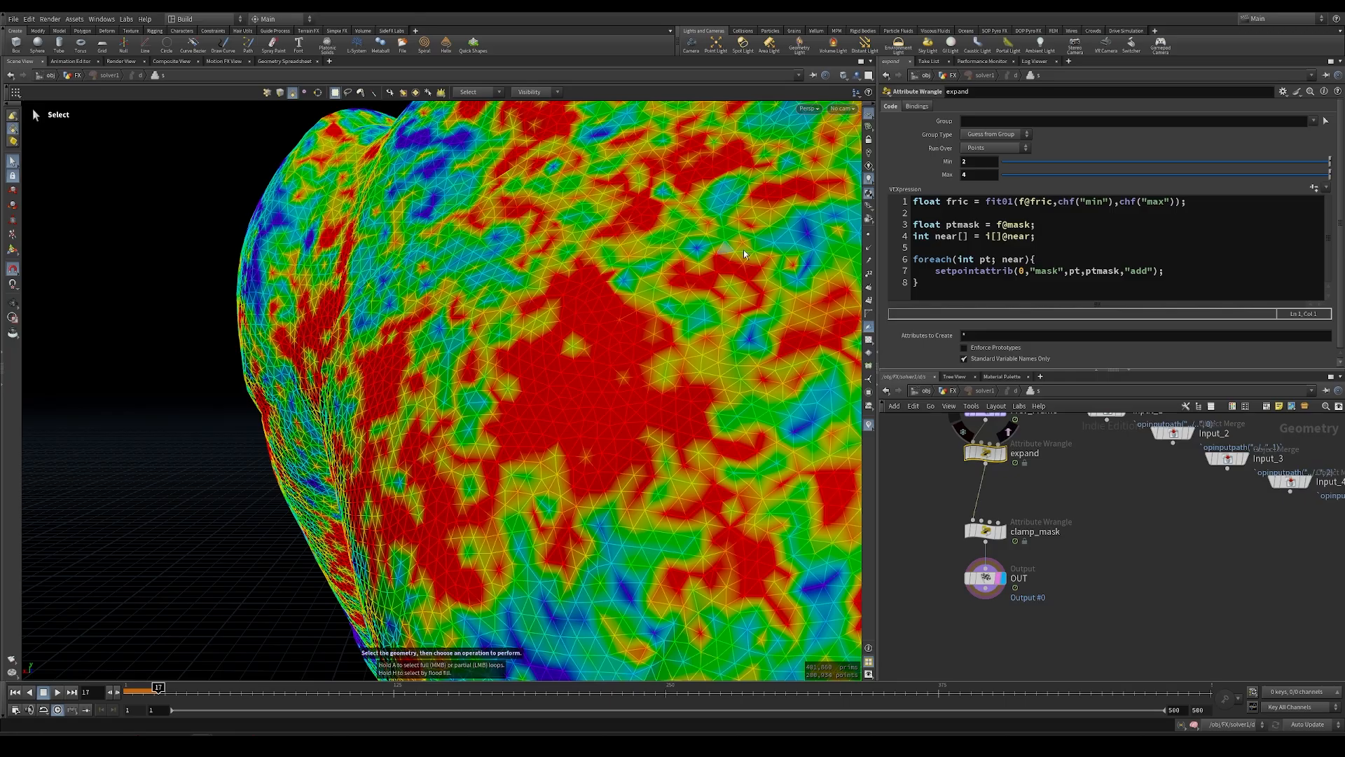
Divide the mask by friction in the expand wrangle so the line reads float ptmask = f@mask / fric;.
double_click(996, 224)
click(1030, 224)
text(/ fric)
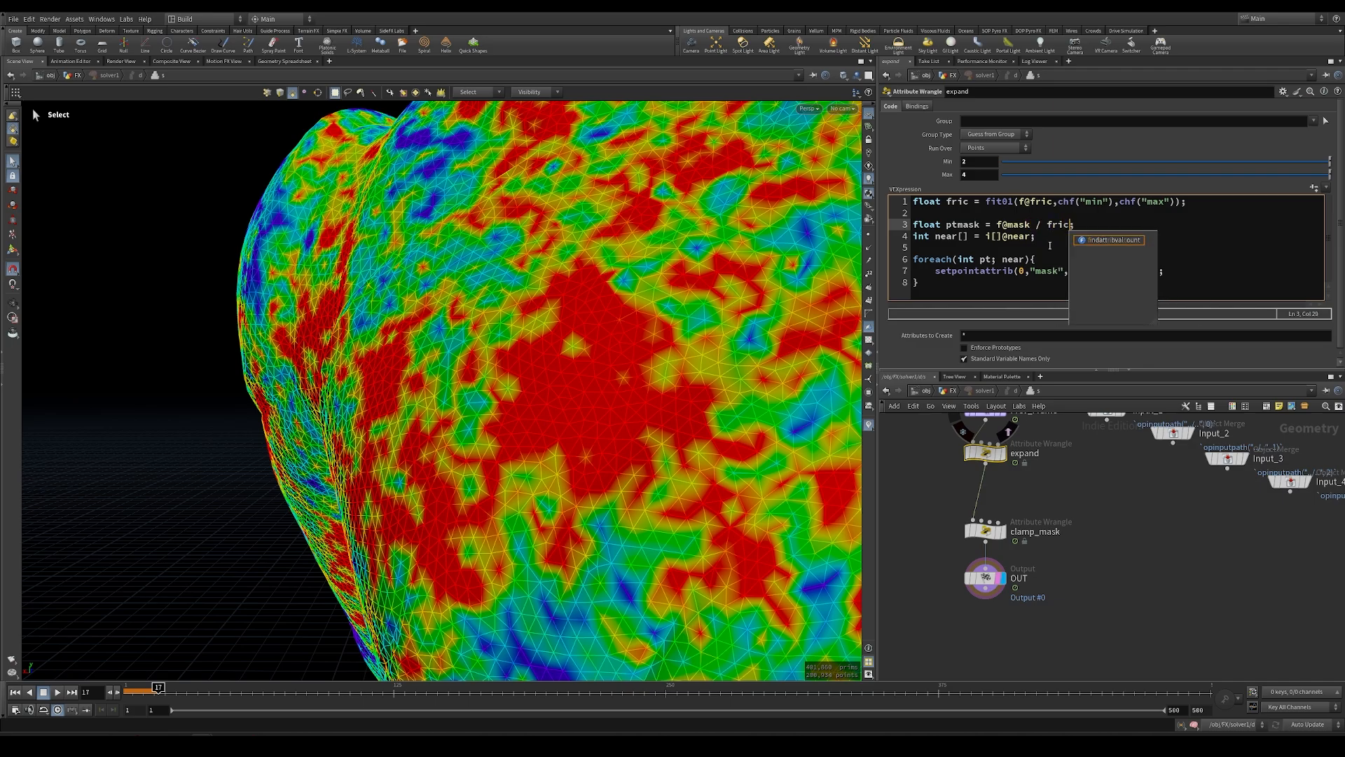
key(Escape)
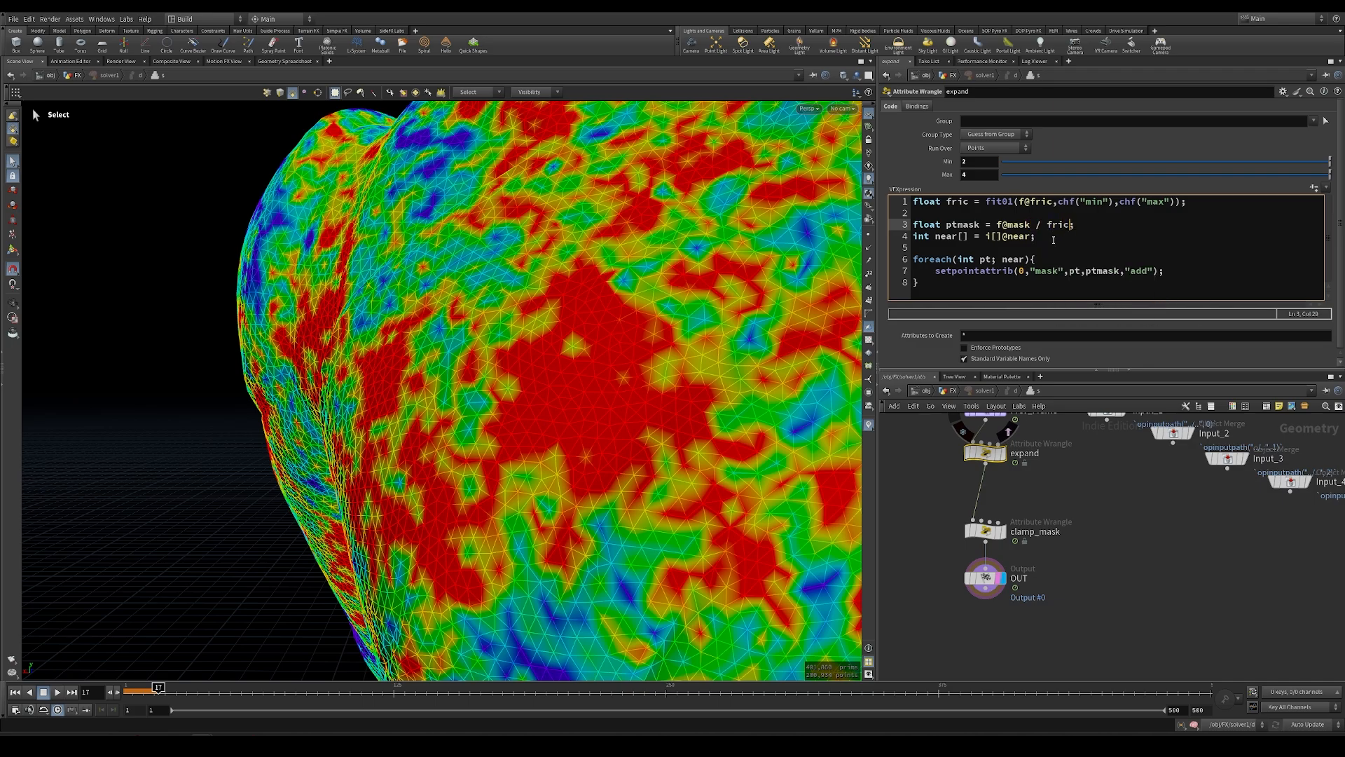
Swap the fit01 range in the fric line so chf("max") comes before chf("min"), and save the scene.
drag(1057, 202, 1115, 201)
key(BackSpace)
key(BackSpace)
click(1118, 201)
text(,chf("min"))
click(1183, 203)
click(1191, 202)
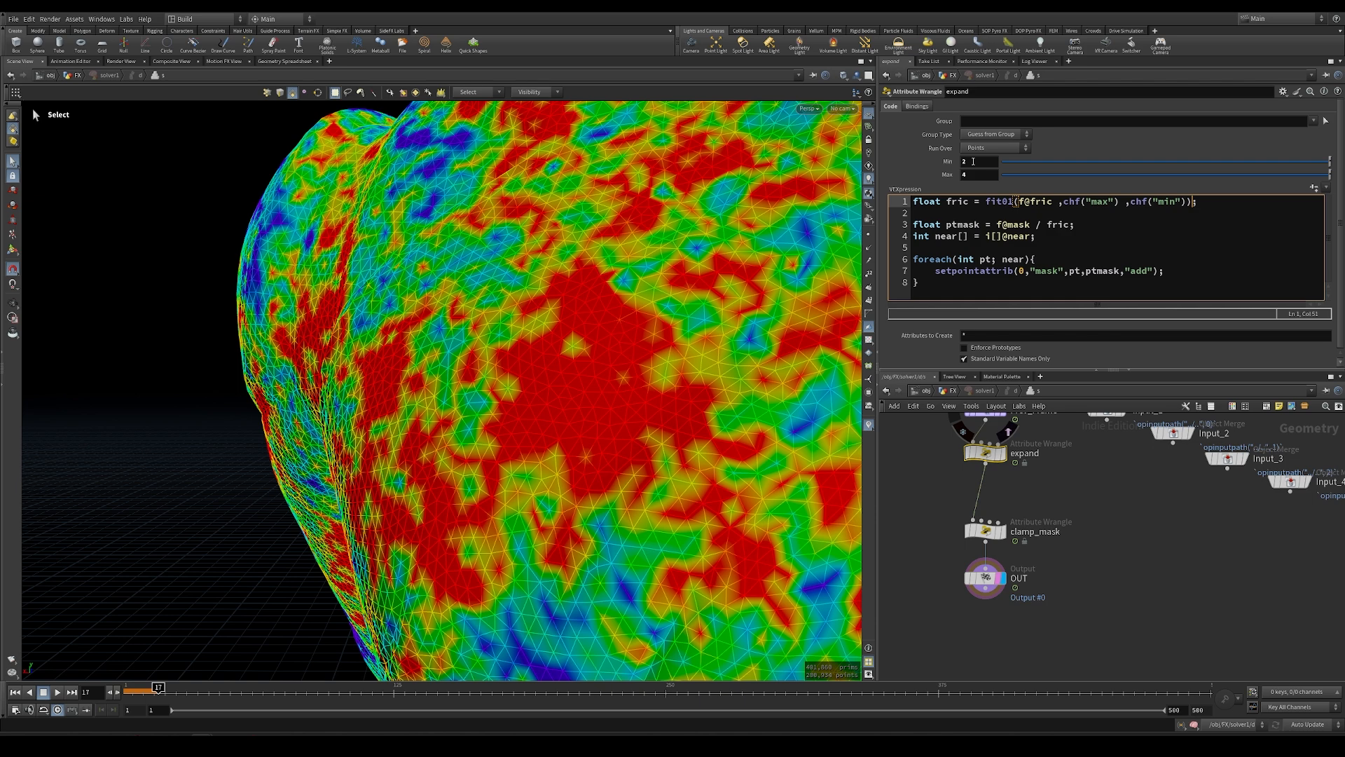
drag(1067, 202, 1167, 203)
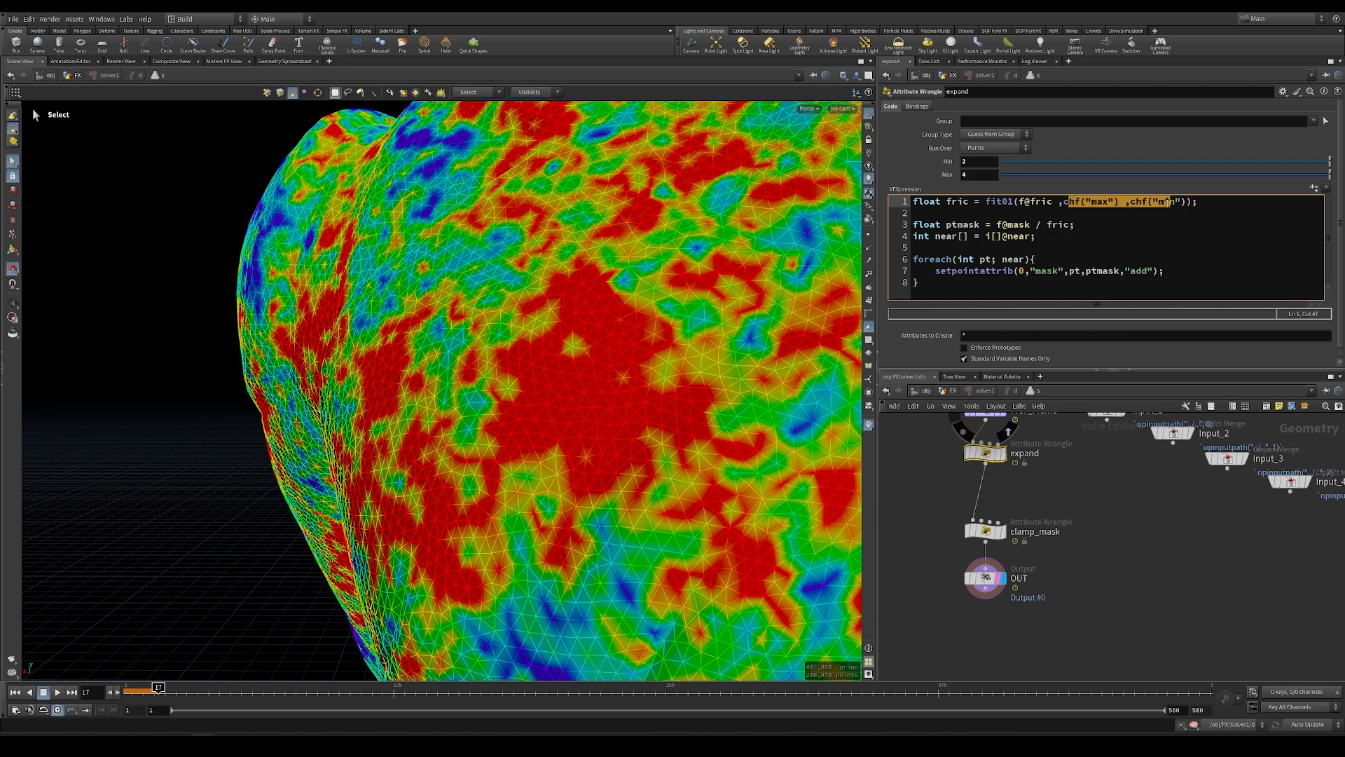
key(ctrl+s)
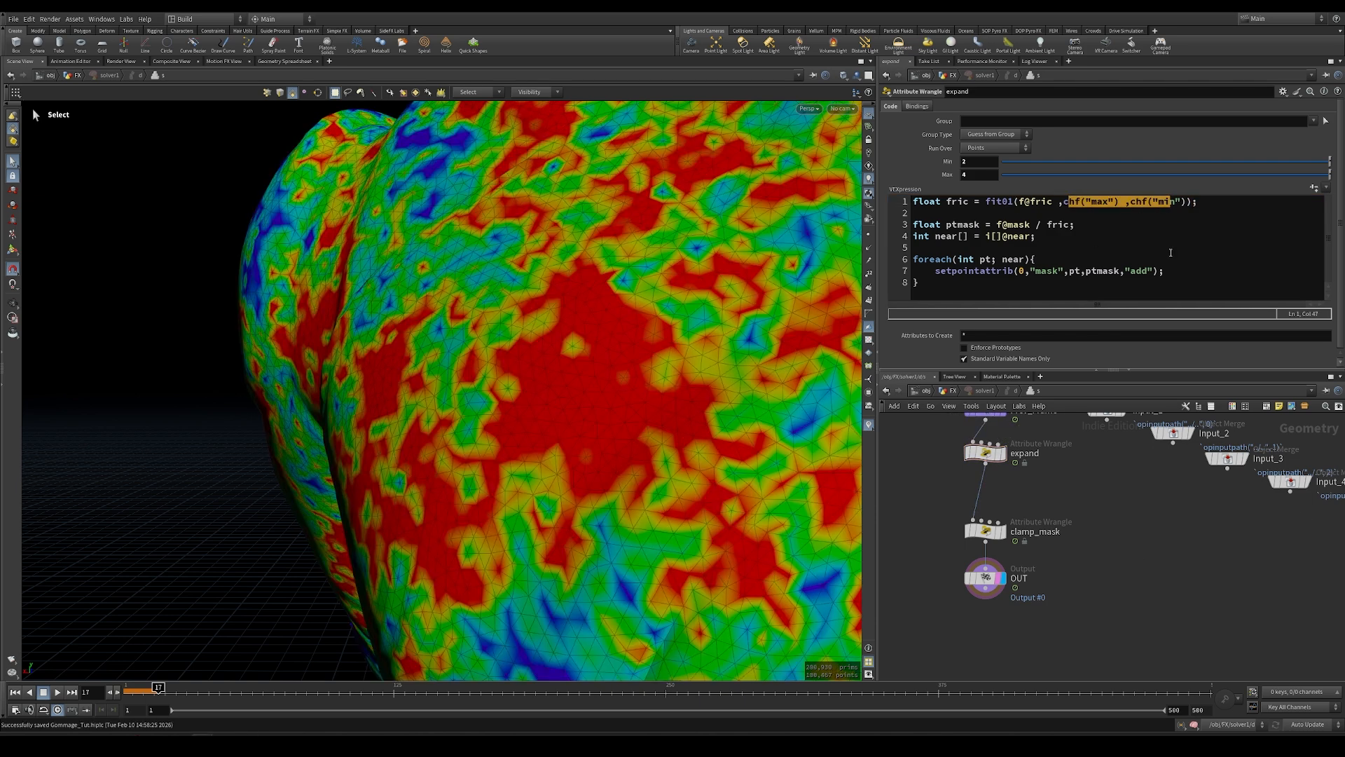
Return to the FX network and switch the viewport visualization from fric to the mask attribute.
click(946, 394)
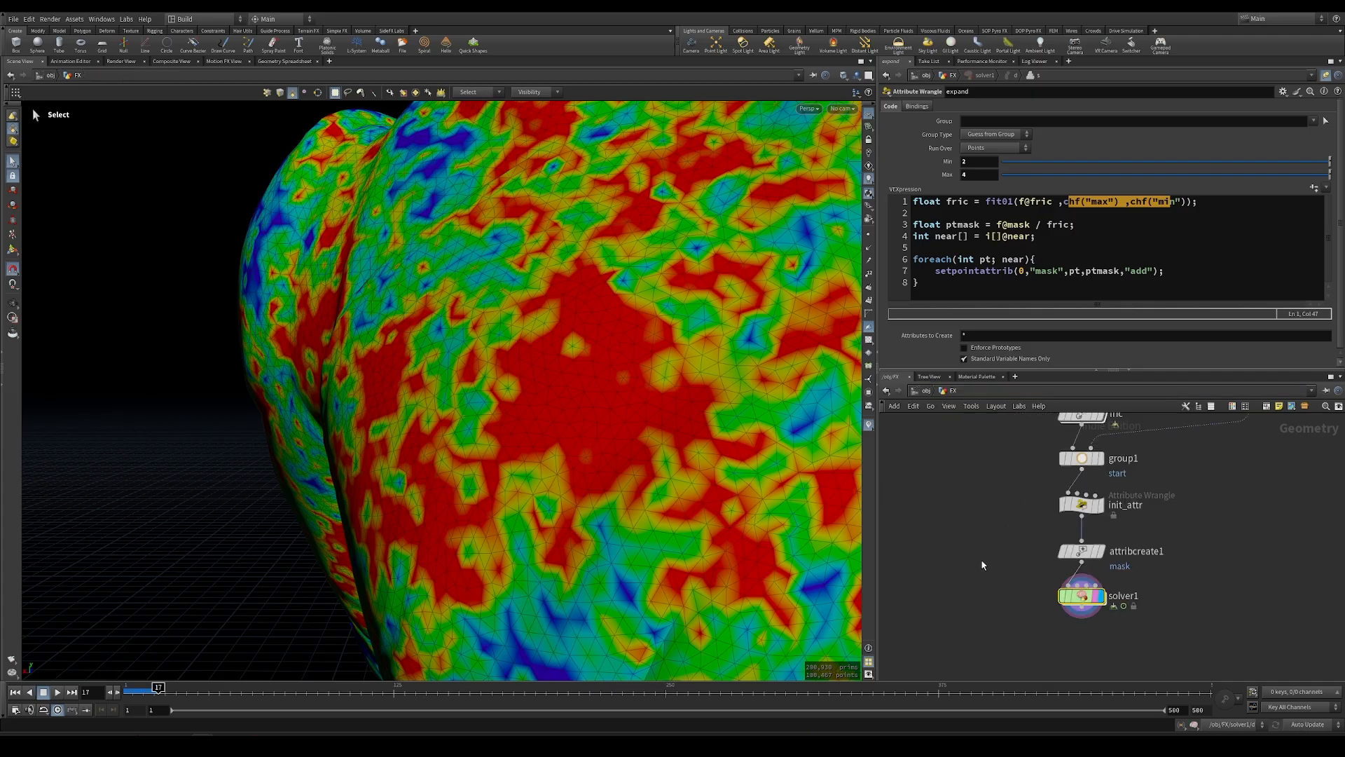
click(869, 423)
right_click(868, 423)
click(872, 402)
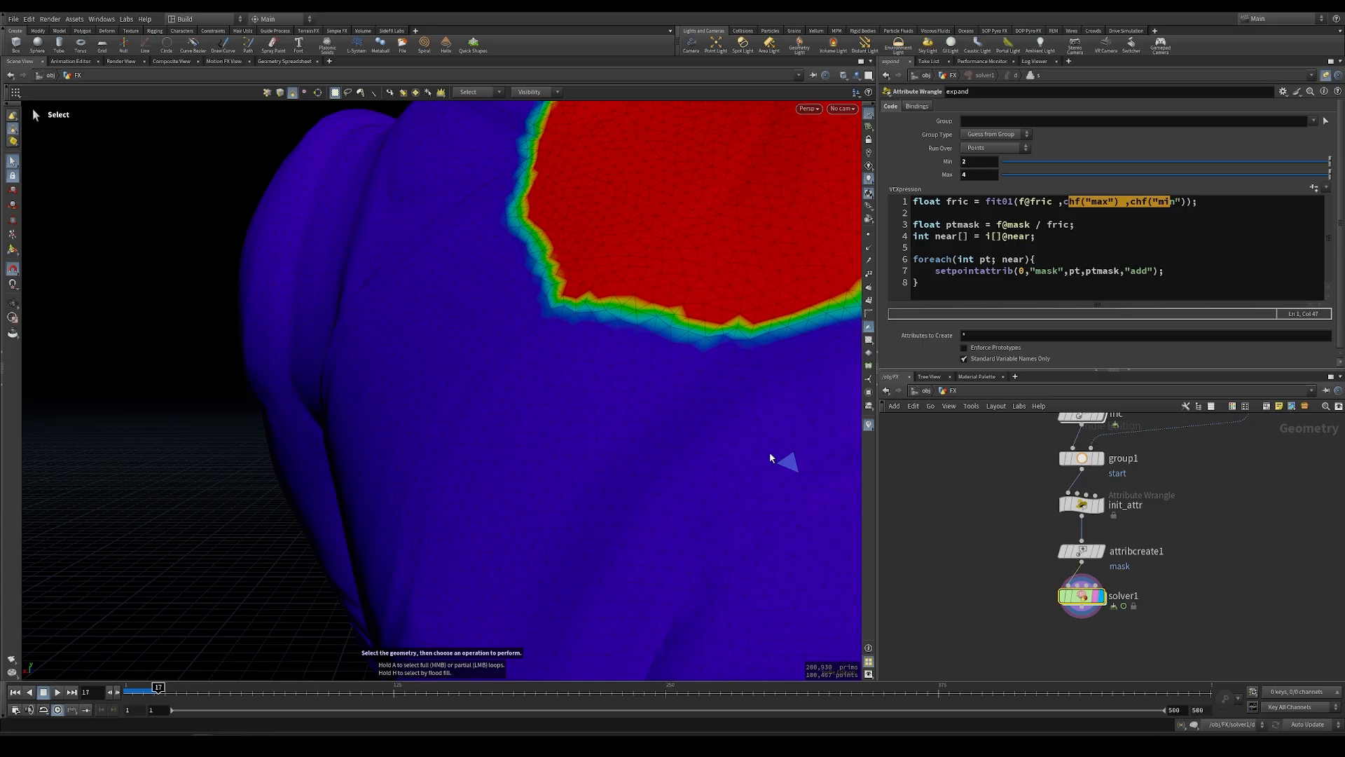
Play the mask simulation from the first frame with the man's whole back in view, and scrub to frame 41.
alt+right_drag(770, 454, 380, 502)
alt+middle_drag(379, 501, 246, 559)
drag(156, 689, 78, 691)
click(58, 692)
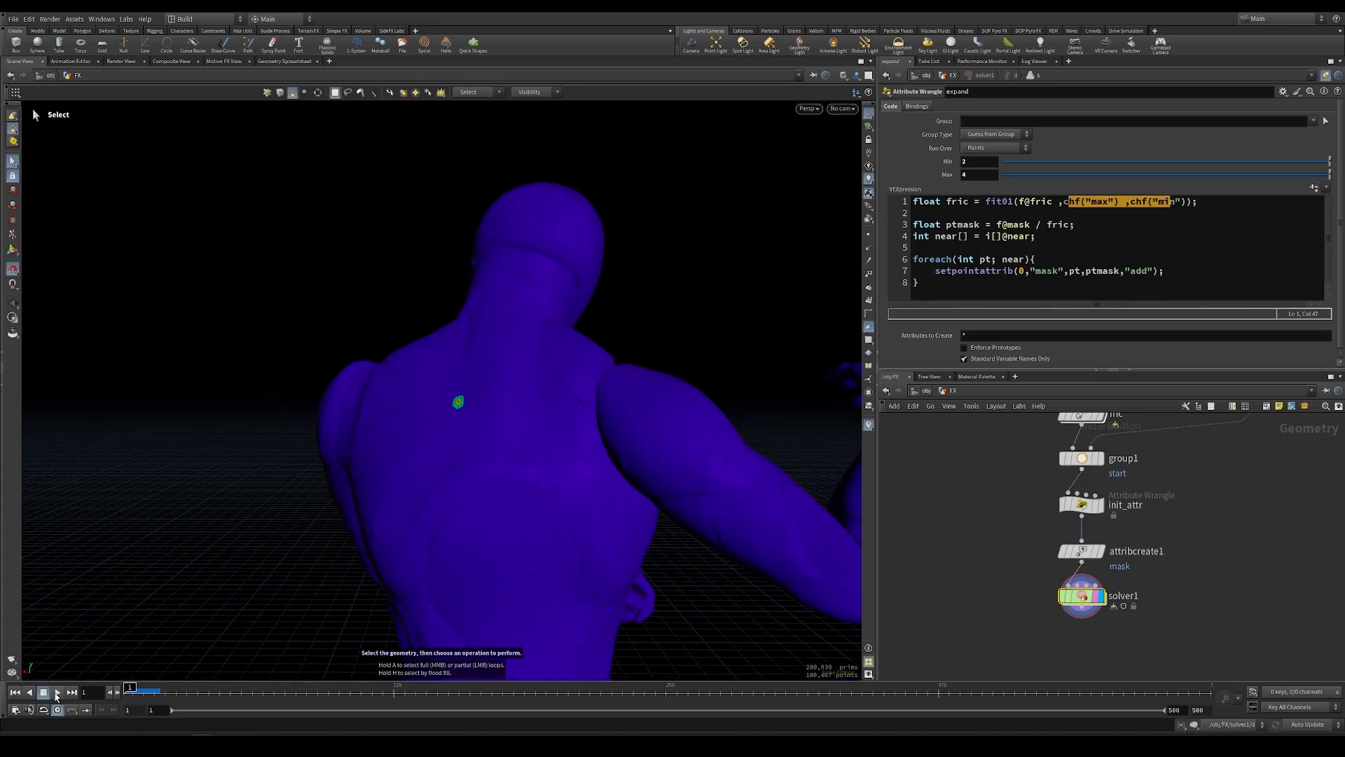
drag(168, 692, 211, 692)
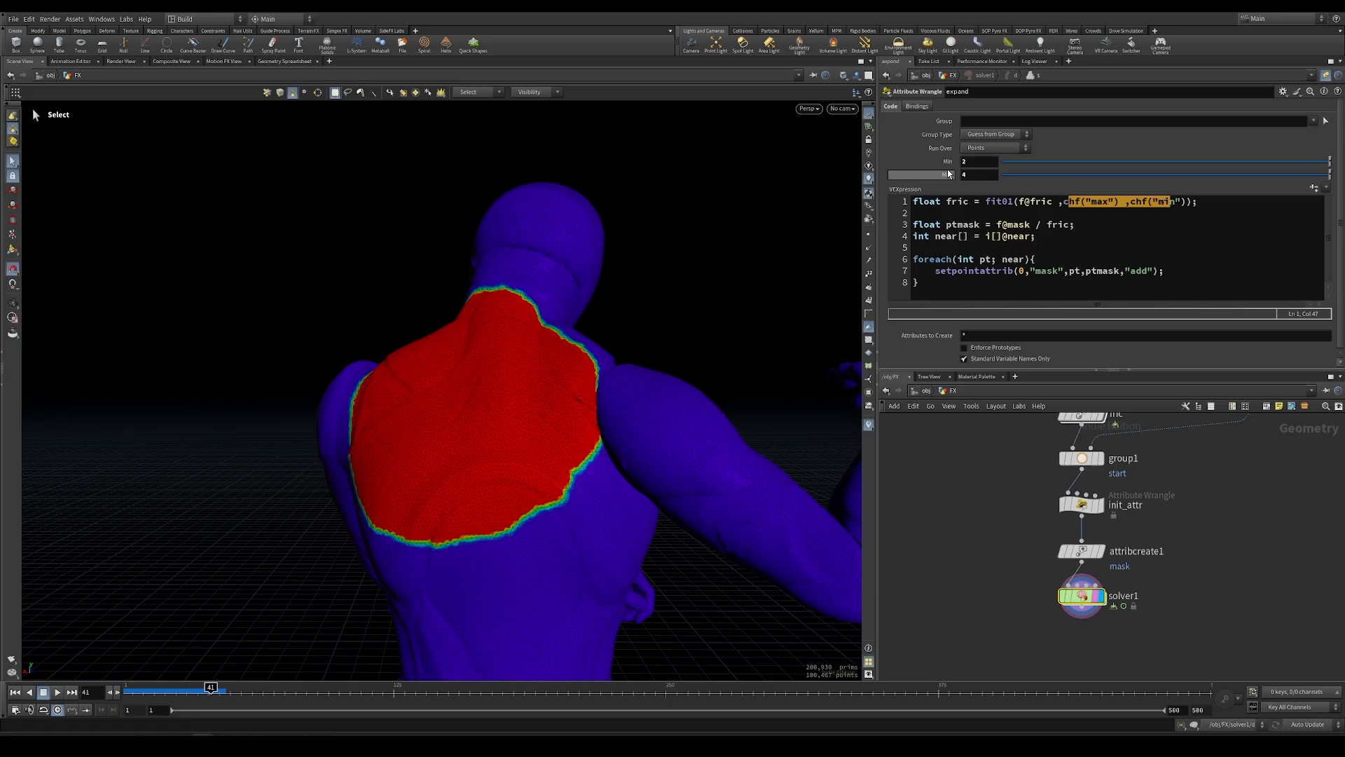
Set the expand wrangle's Min to 5 and Max to 40, and replay the simulation from the first frame.
click(981, 163)
key(Tab)
text(40)
key(Return)
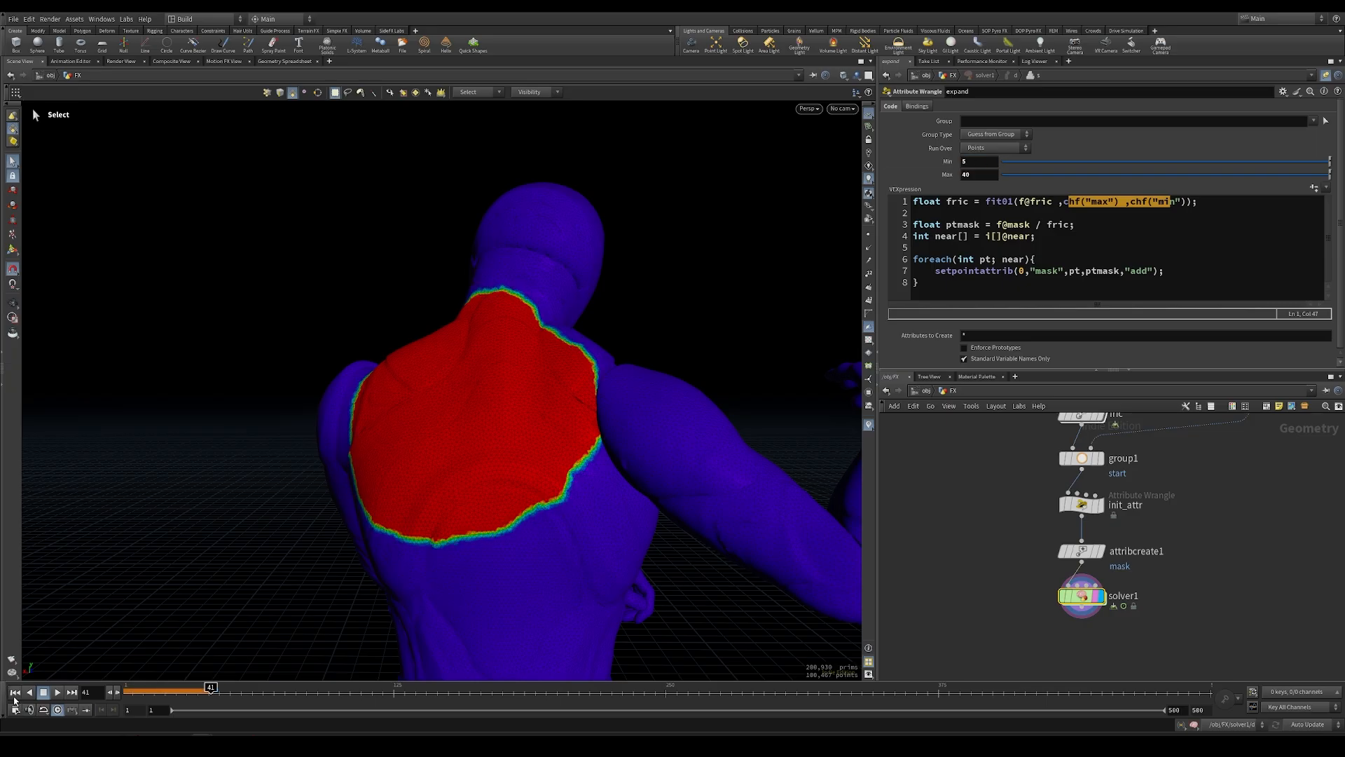
click(15, 691)
click(58, 692)
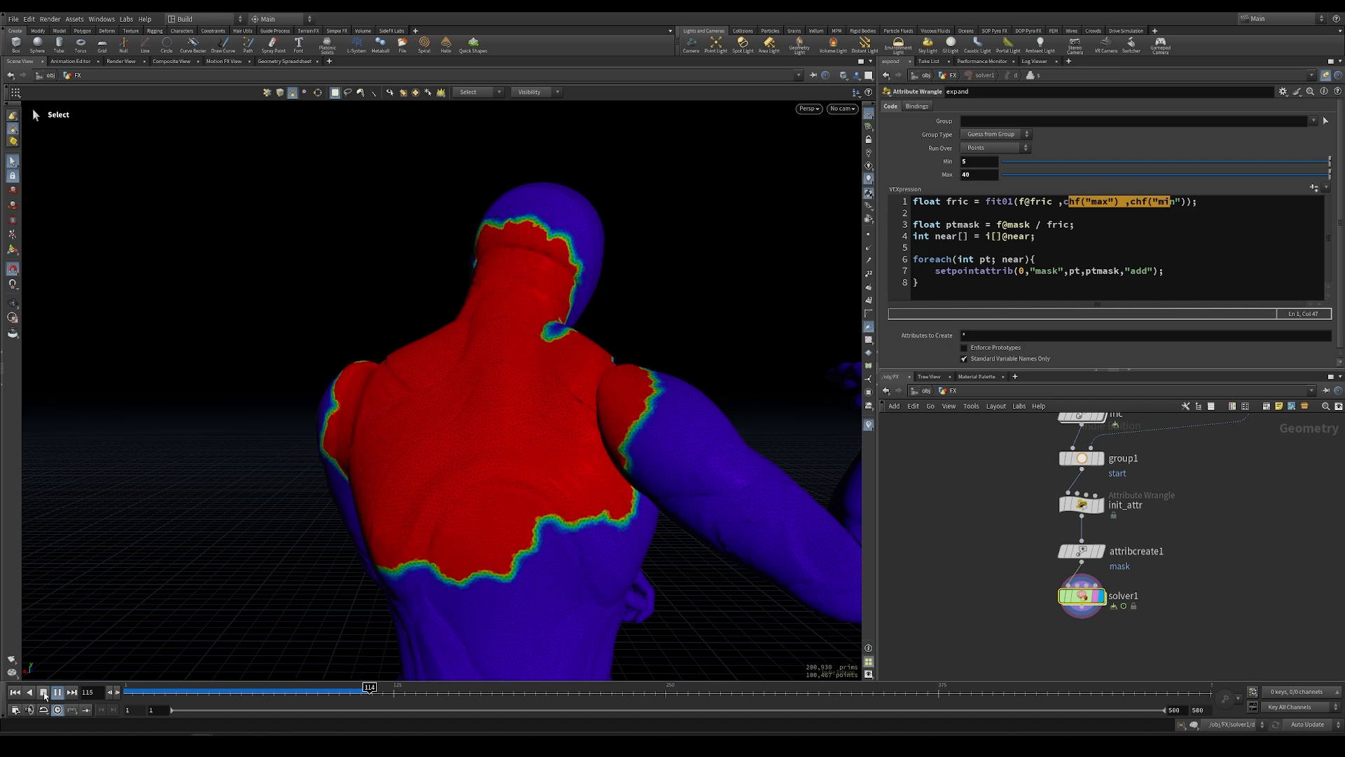
click(44, 693)
Examine the edge of the spreading mask on the back up close and from afar at different frames.
drag(391, 701, 241, 700)
alt+right_drag(511, 324, 1247, 329)
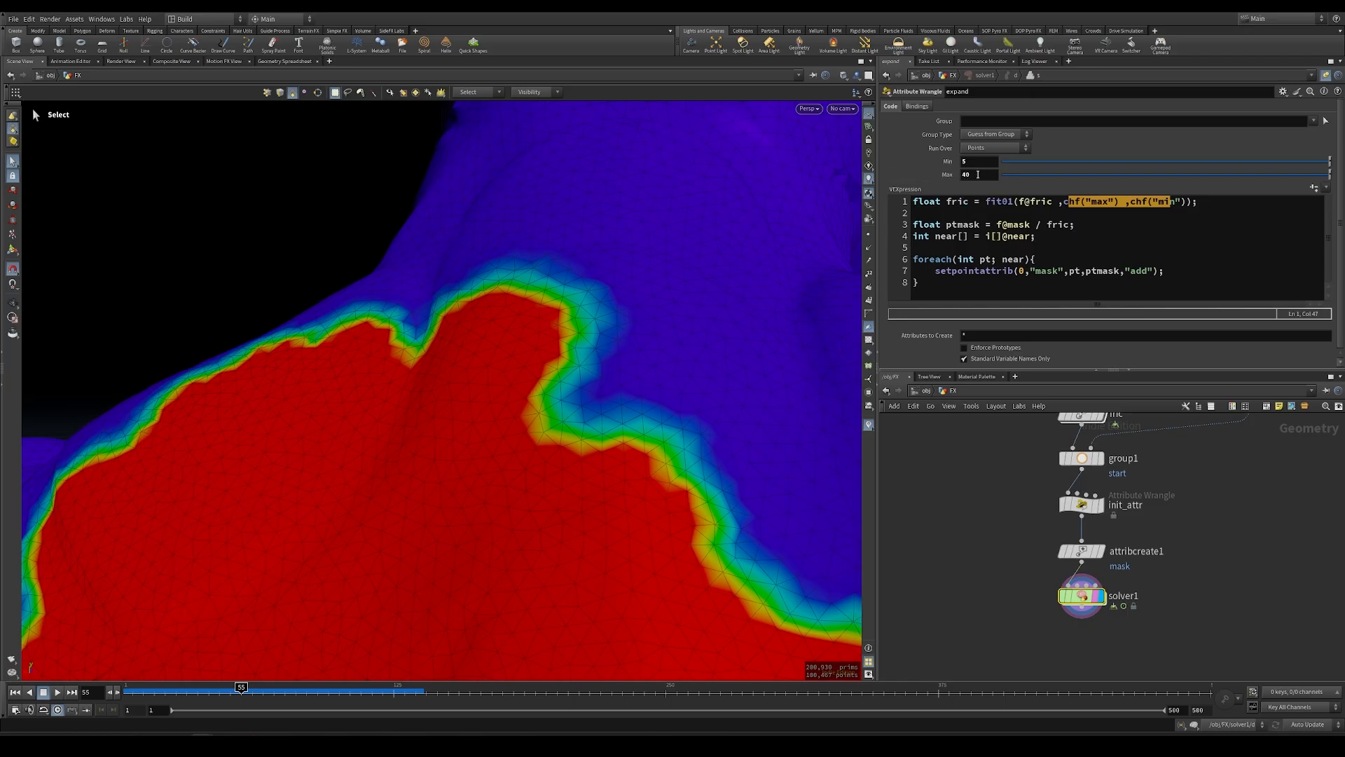
mouse_move(239, 694)
mouse_down()
mouse_move(210, 696)
mouse_move(238, 695)
mouse_up()
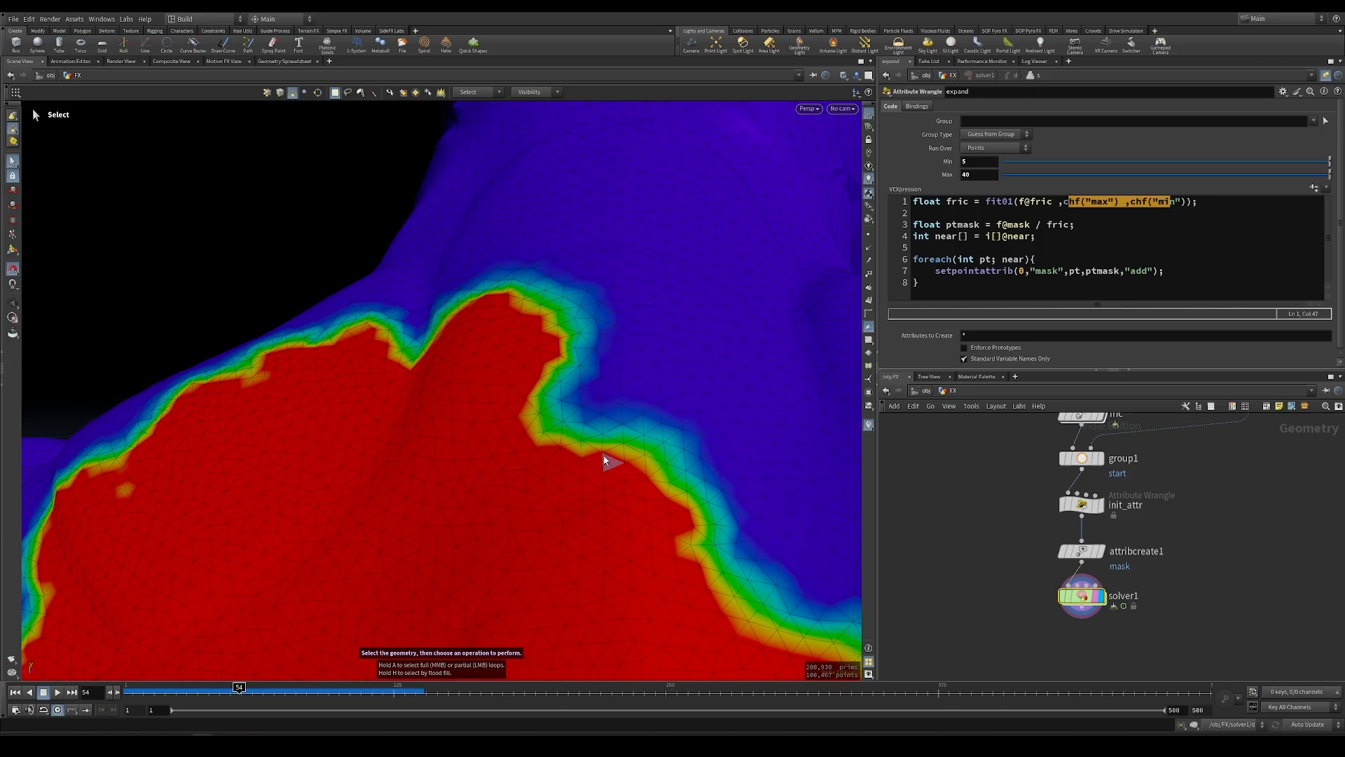
alt+right_drag(526, 441, 414, 381)
alt+middle_drag(414, 381, 355, 301)
click(291, 694)
mouse_move(291, 694)
mouse_down()
mouse_move(307, 691)
mouse_move(279, 690)
mouse_up()
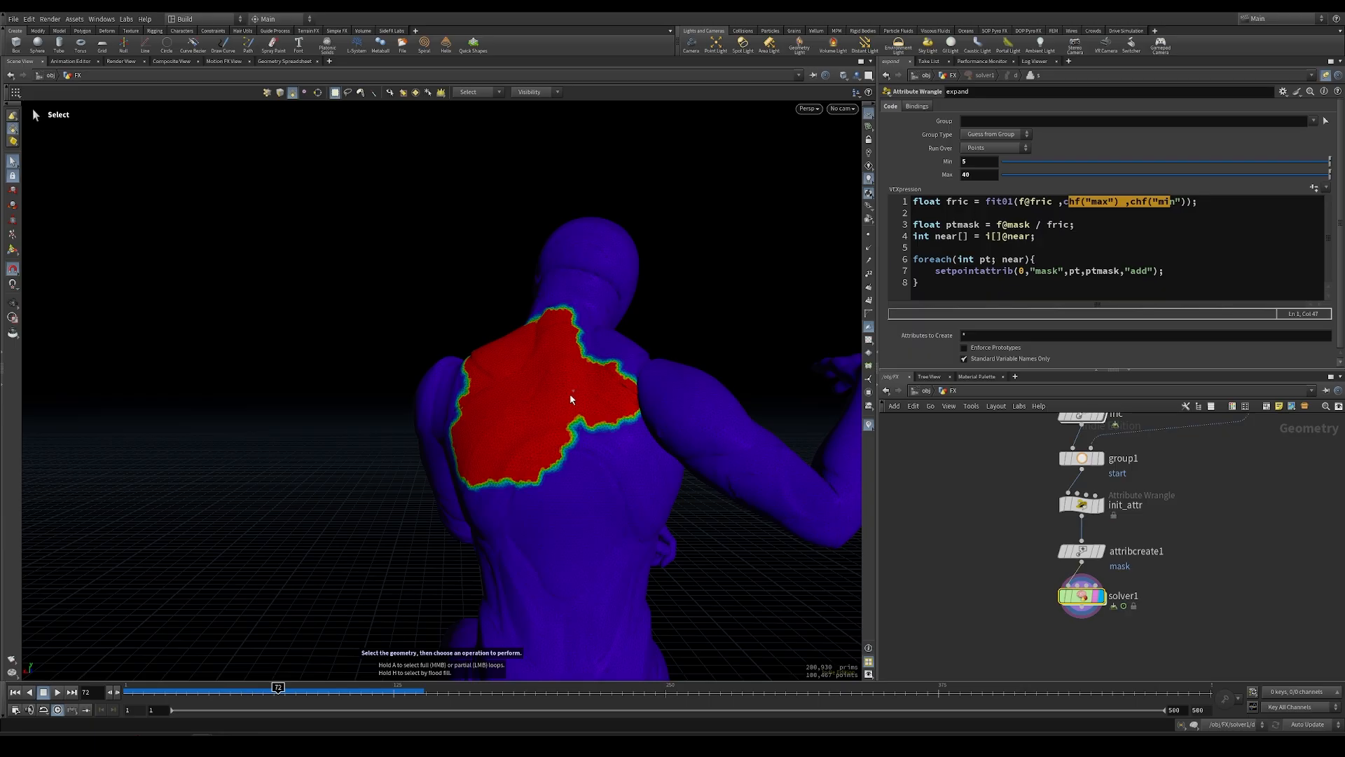
drag(168, 690, 298, 724)
alt+right_drag(607, 362, 603, 294)
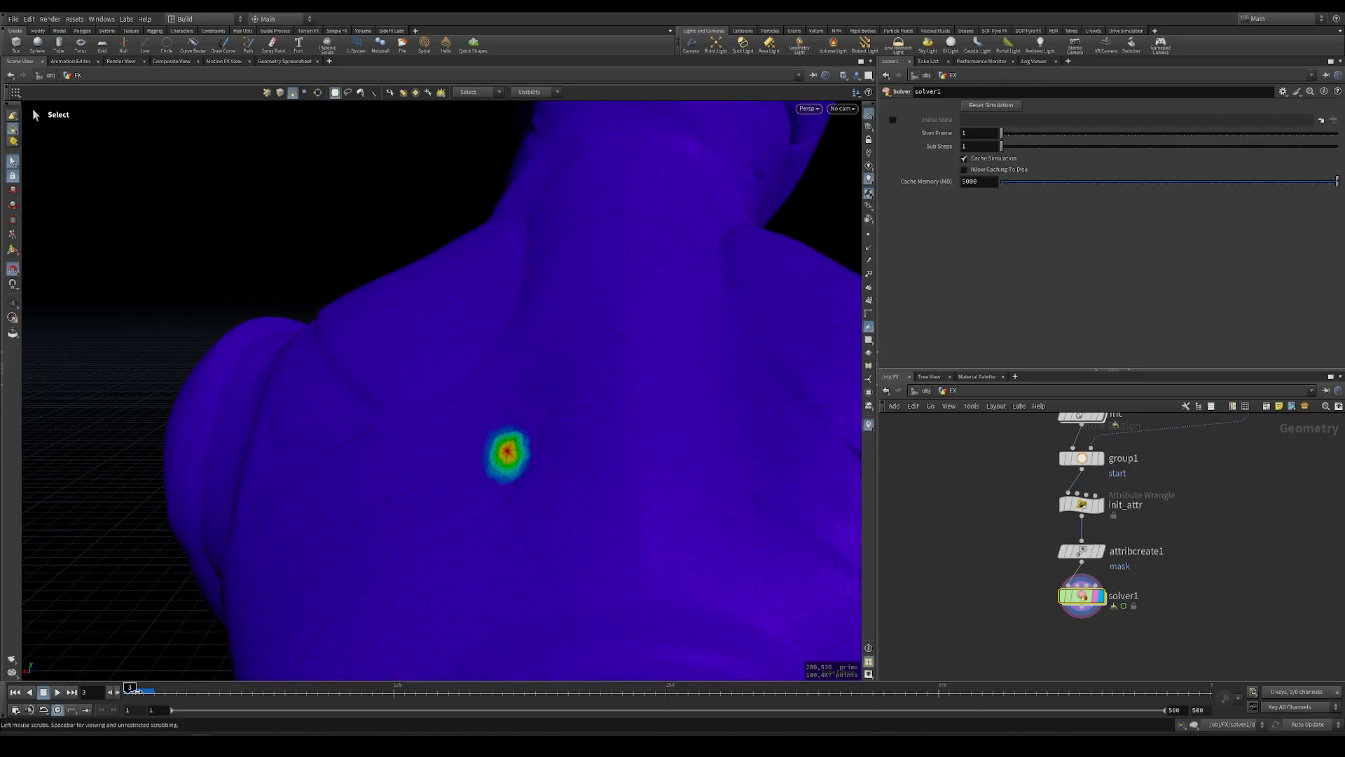
drag(151, 702, 197, 690)
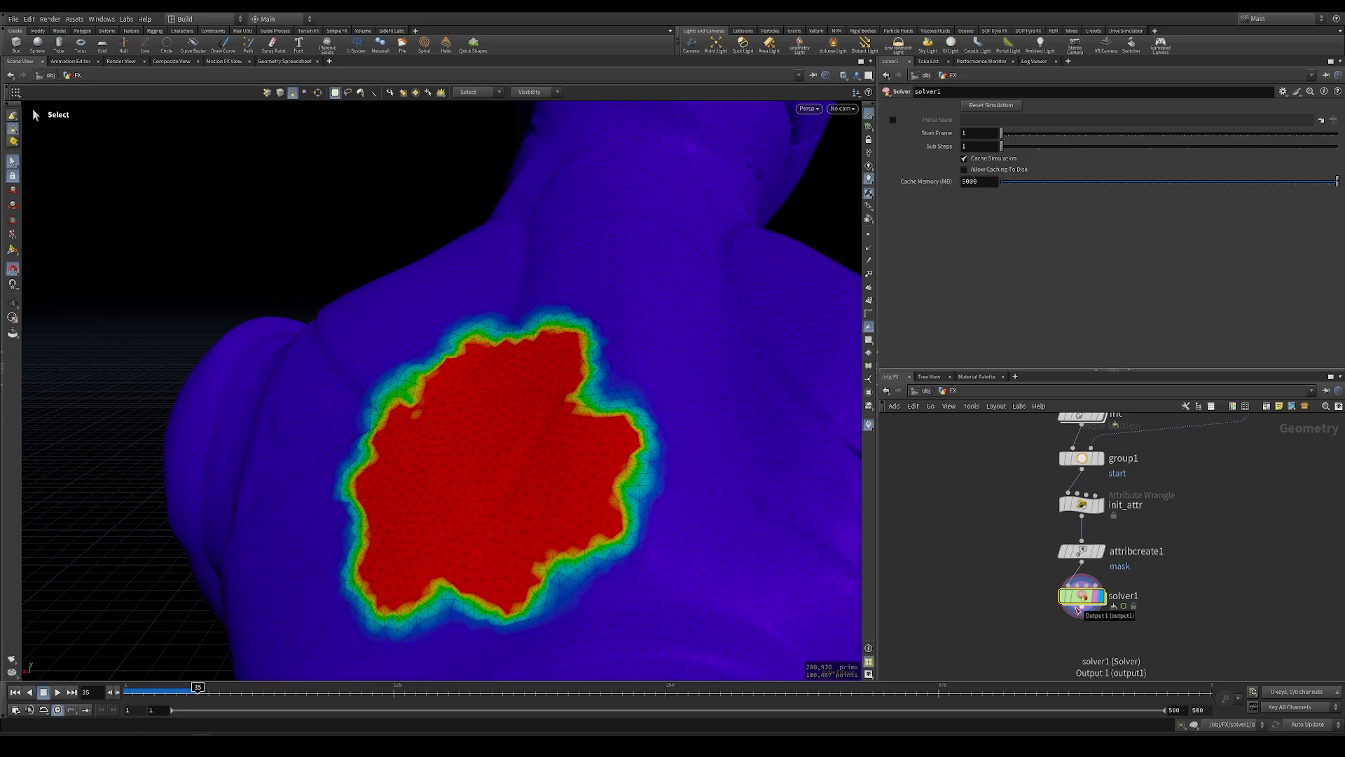
Inside solver1, insert a Point Wrangle between clamp_mask and OUT and name it calc_age.
mouse_move(1084, 600)
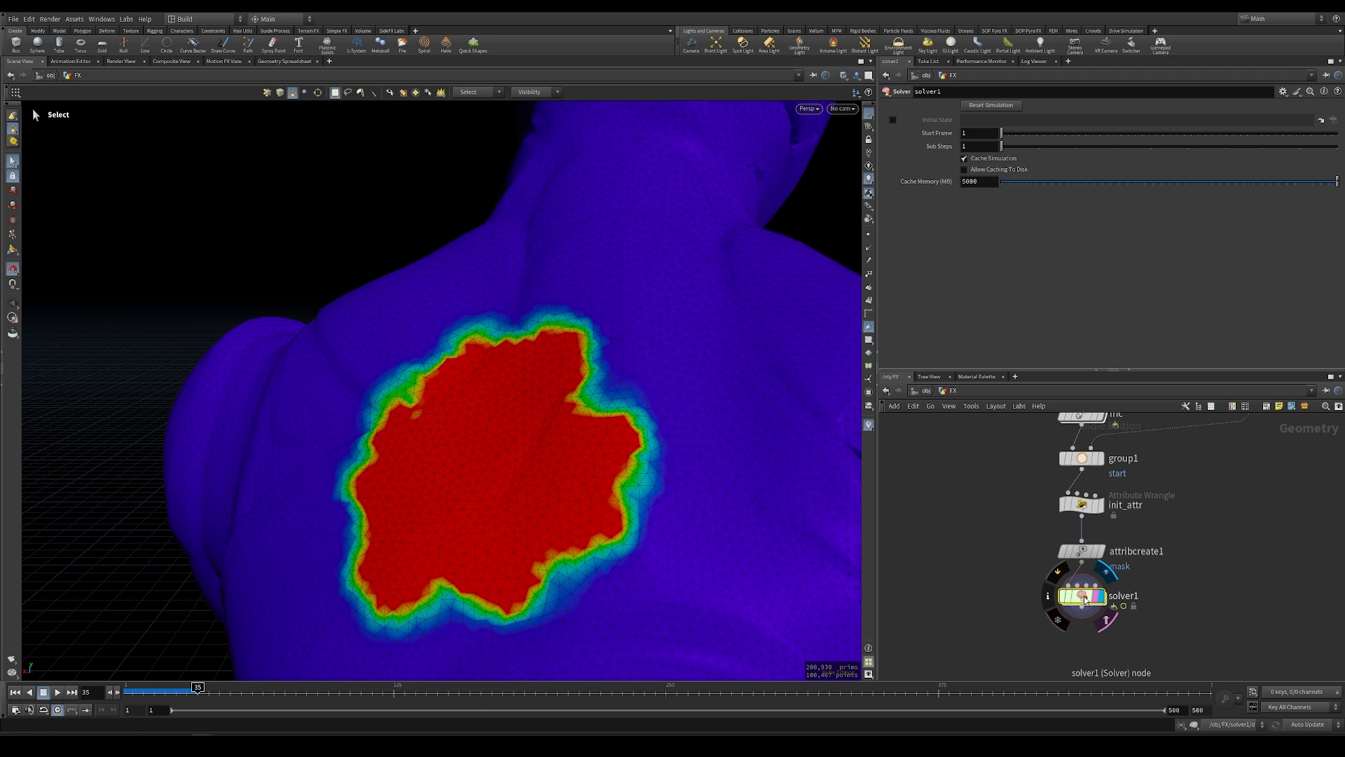
double_click(1084, 601)
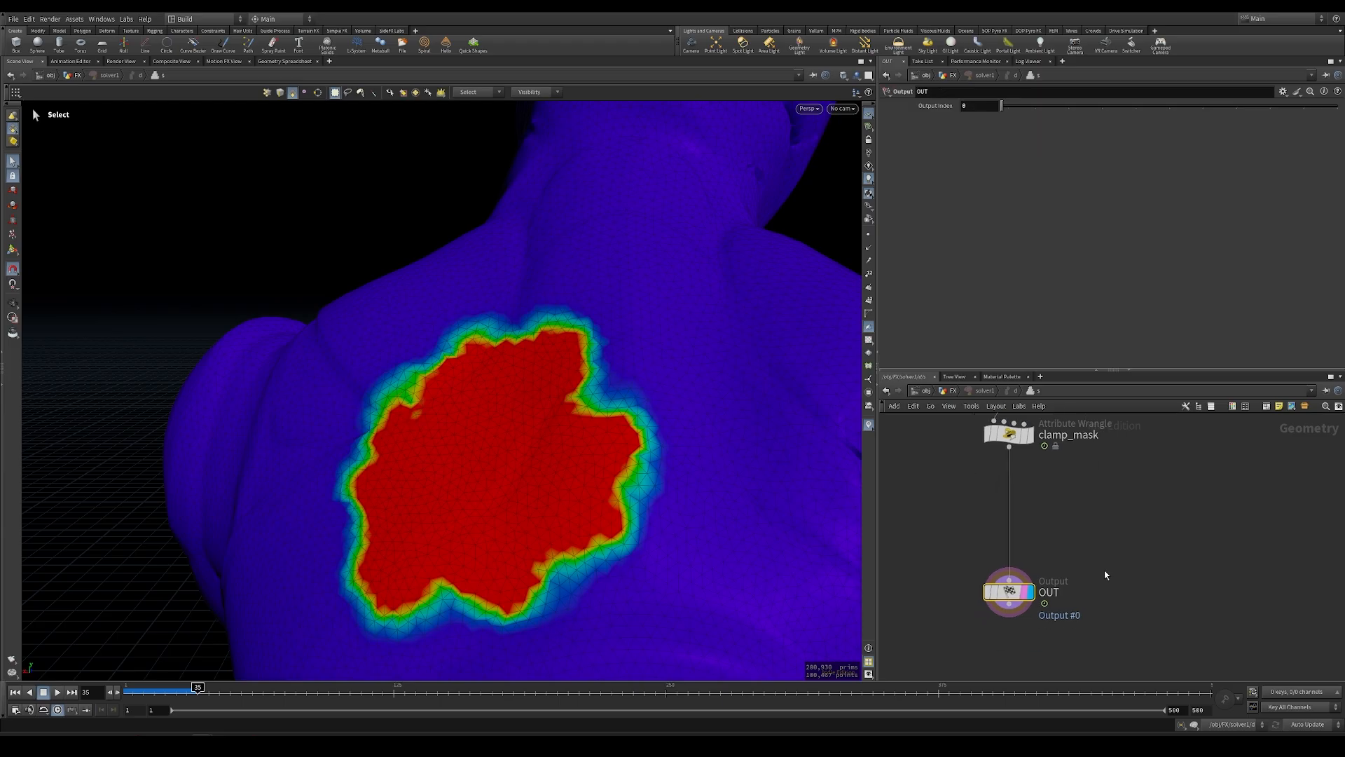
key(Tab)
text(wran)
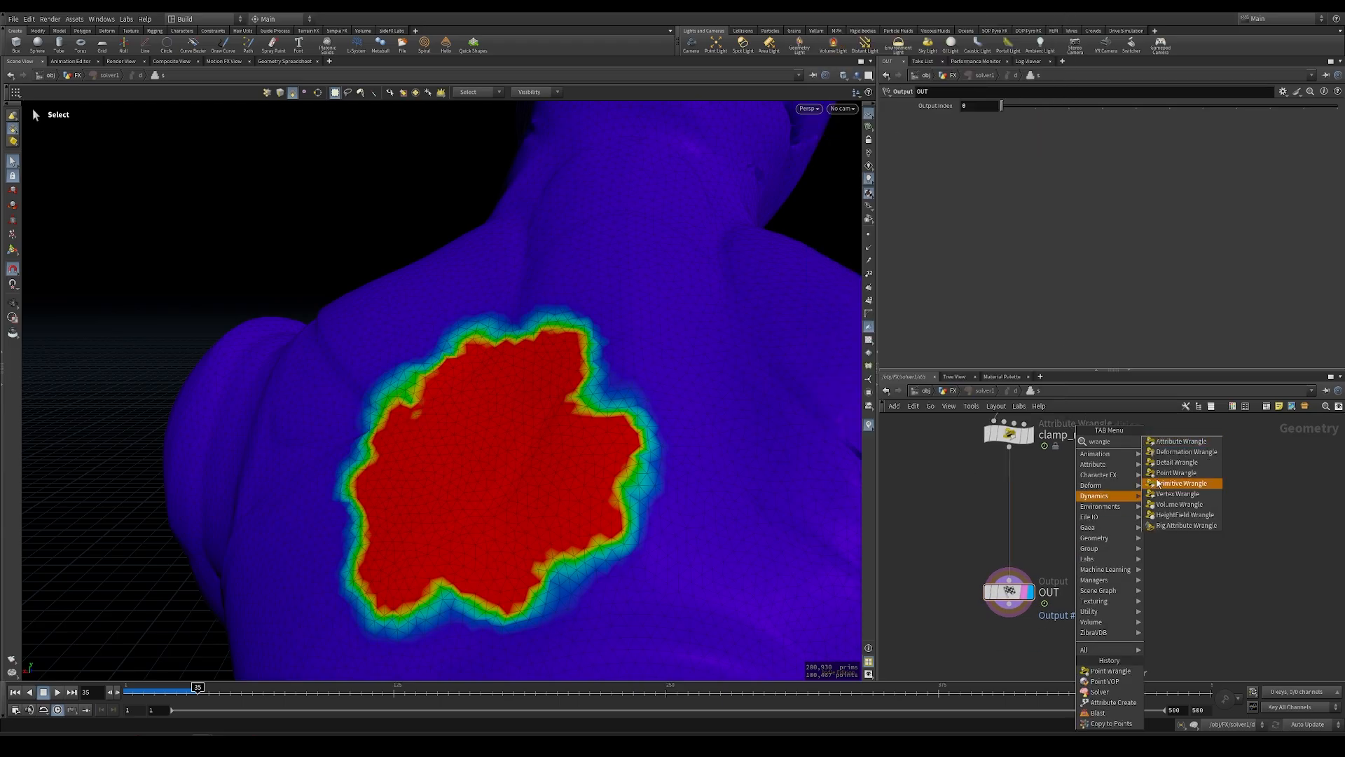
click(1177, 472)
click(1009, 537)
double_click(1059, 536)
text(calc_age)
key(Return)
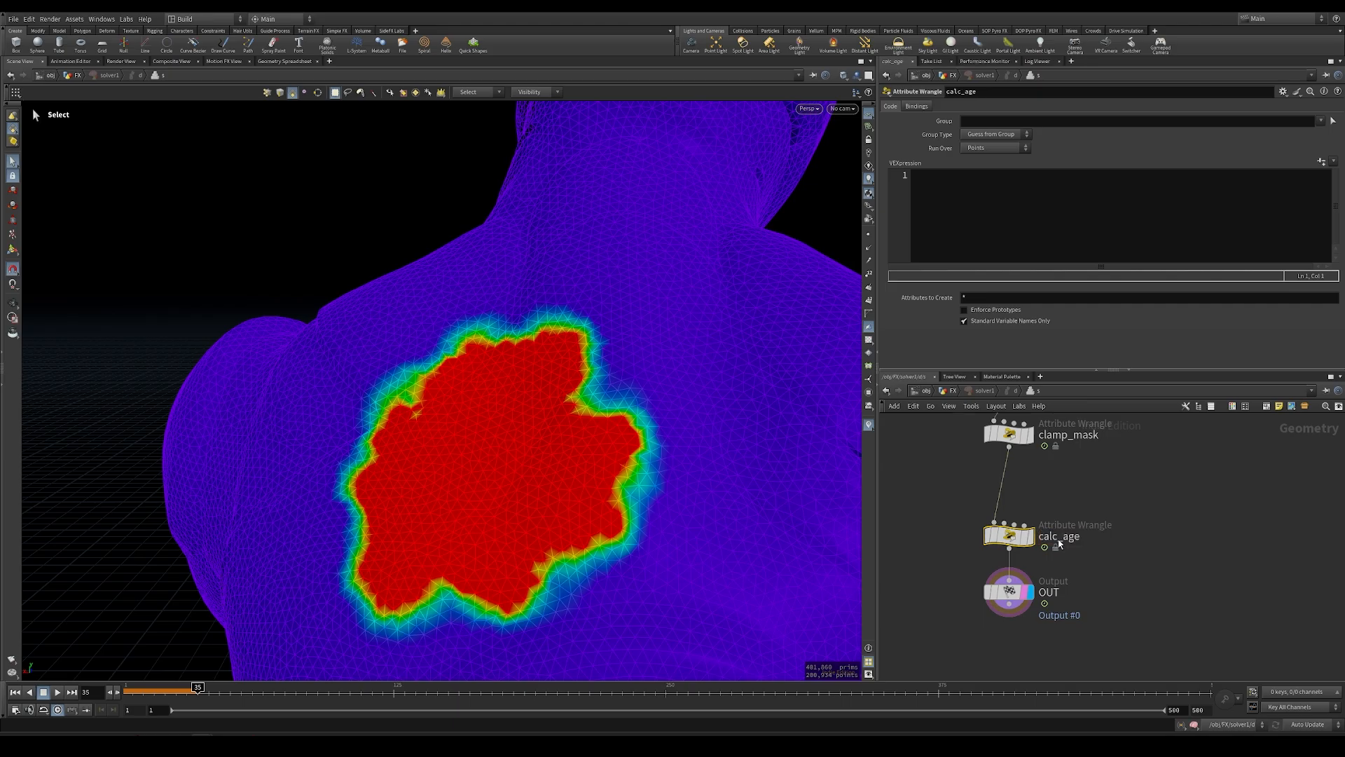
Write float life = chf("life") * 25; in the calc_age wrangle, create its life parameter and set it to 2.
click(1026, 206)
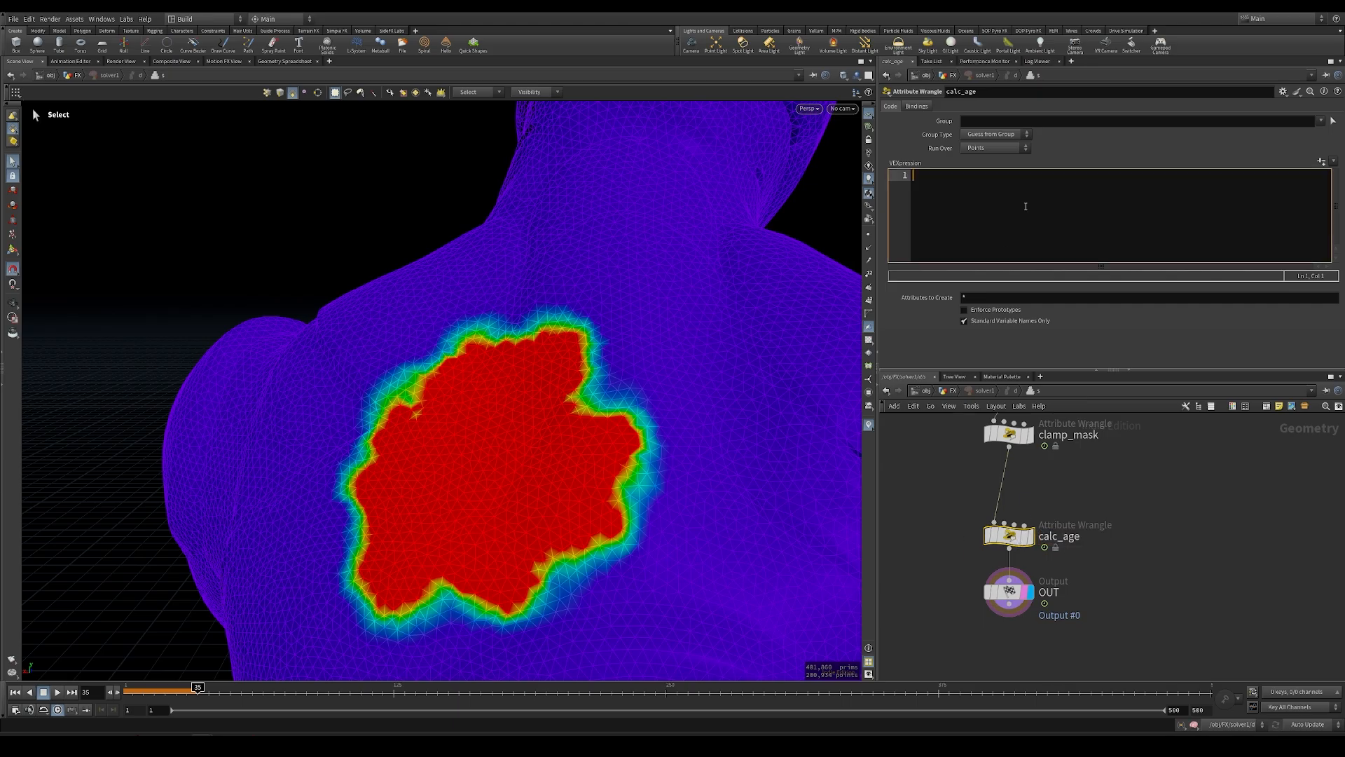
text(float life = chf("life") * 25;)
click(1321, 161)
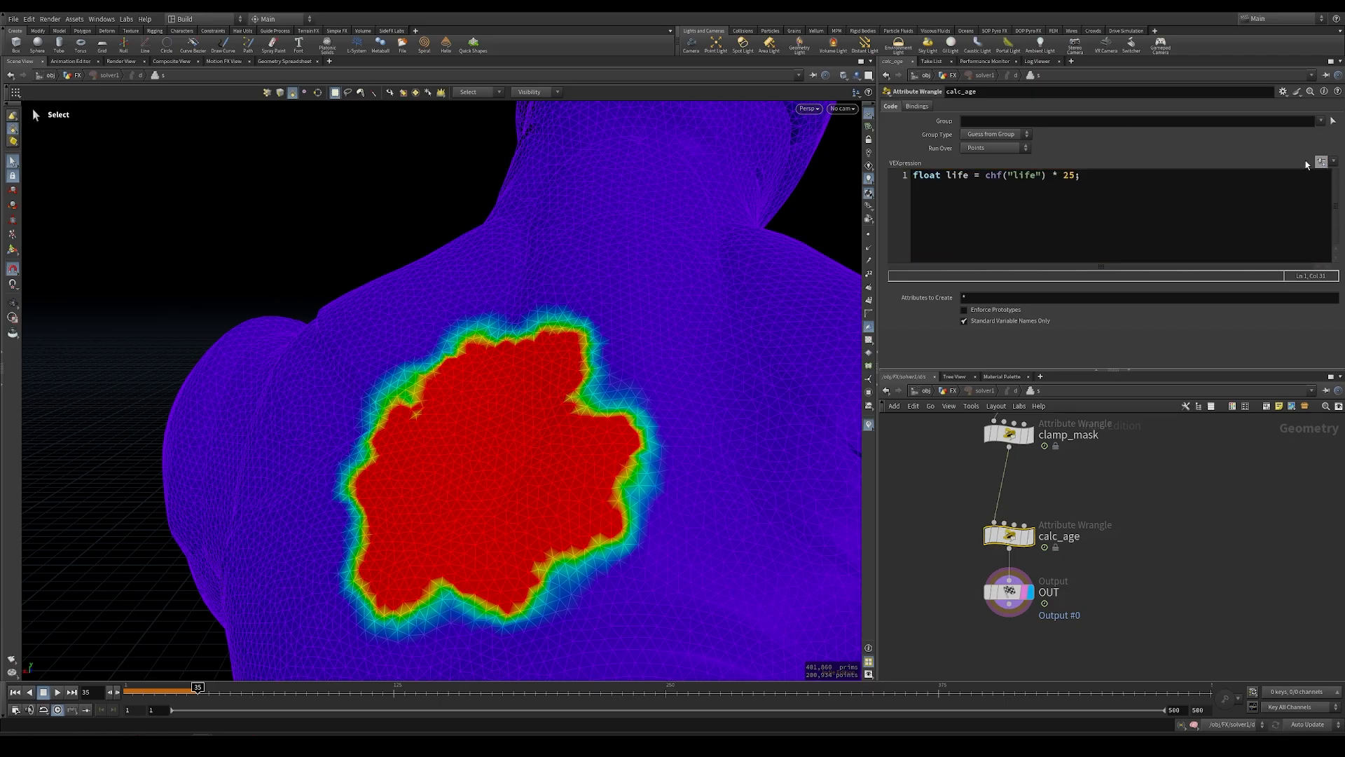
click(979, 162)
text(2)
key(Return)
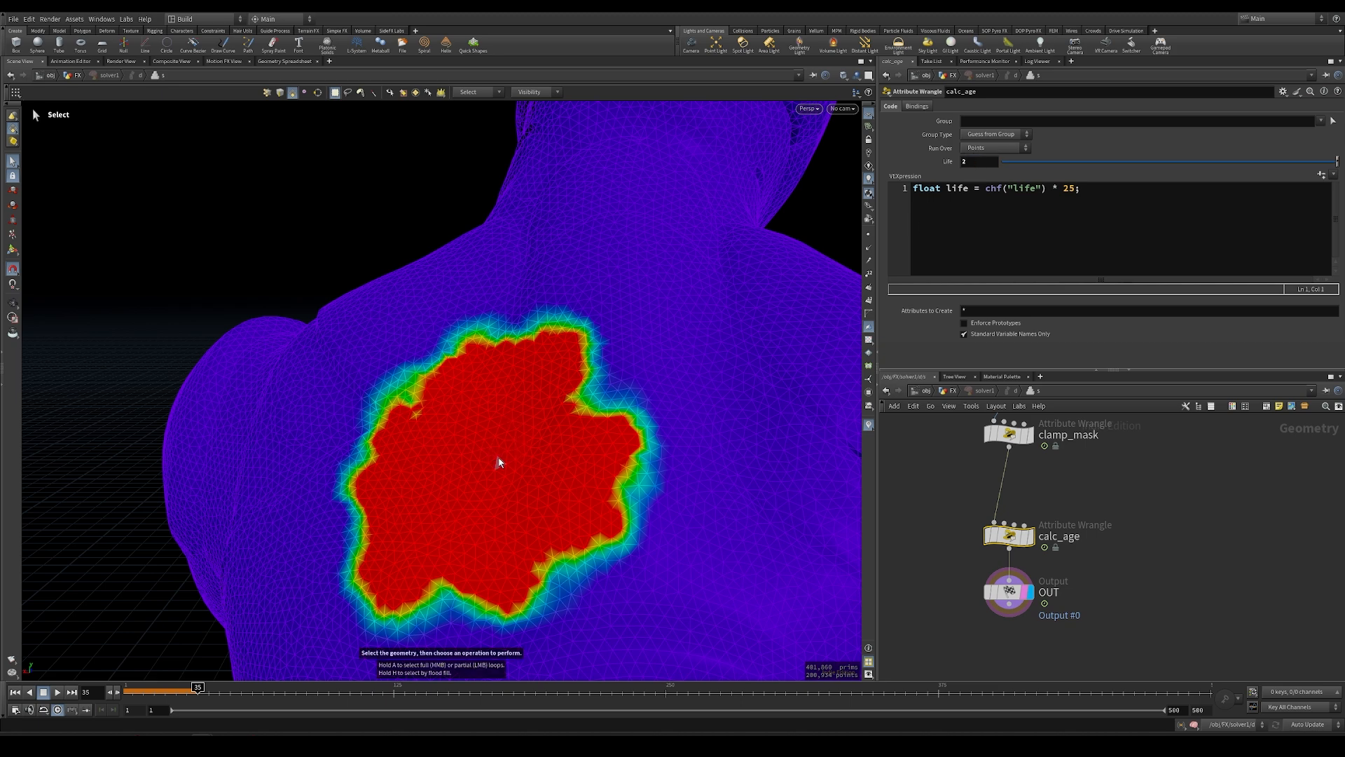
click(1117, 186)
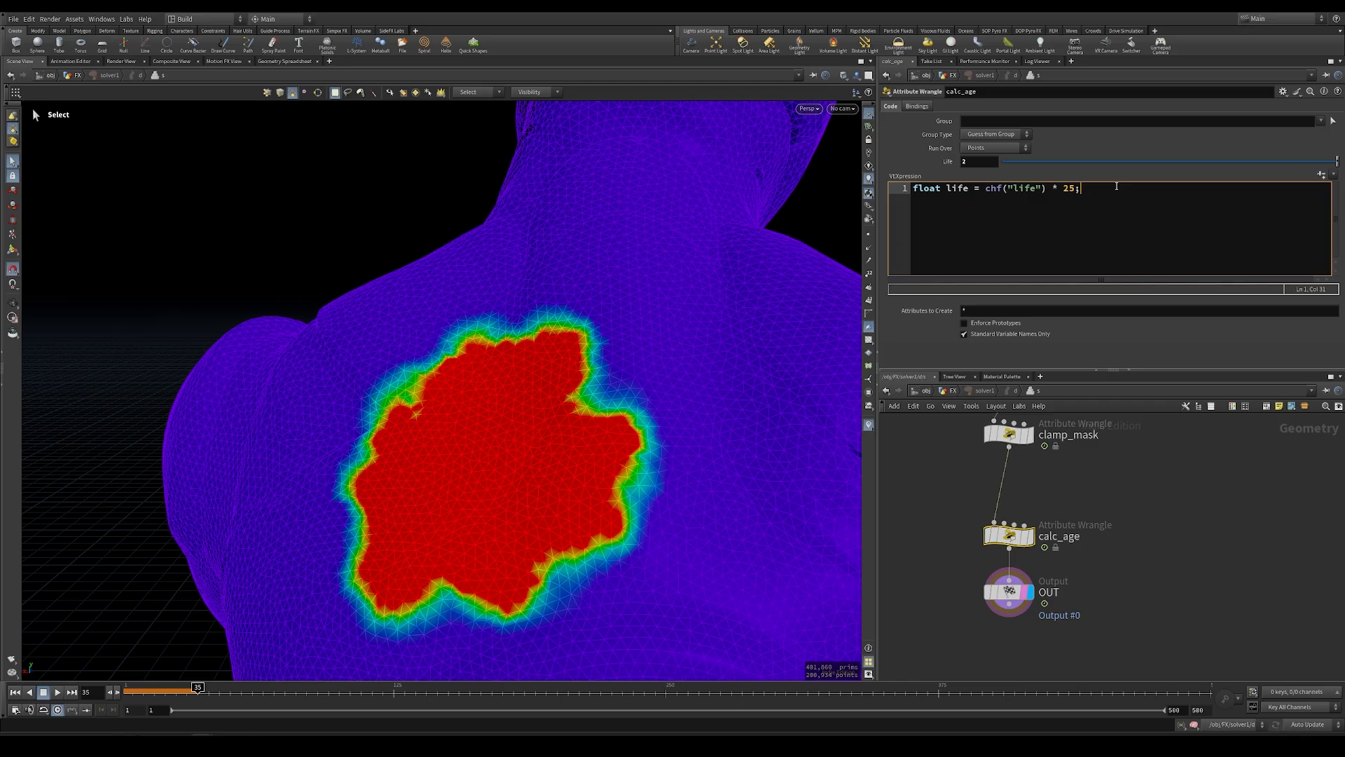
key(Return)
key(Return)
key(Return)
text(f@age = clamp(@Frame)
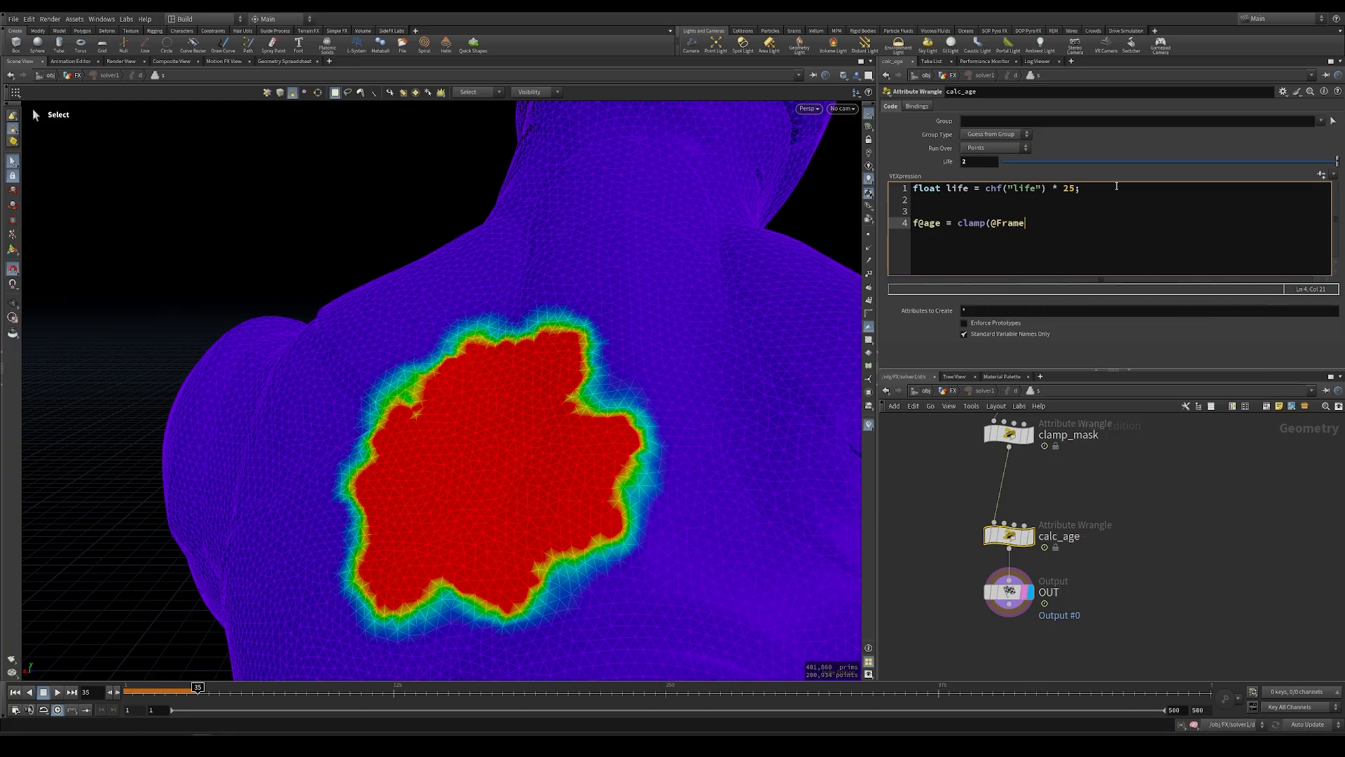
text( / life)
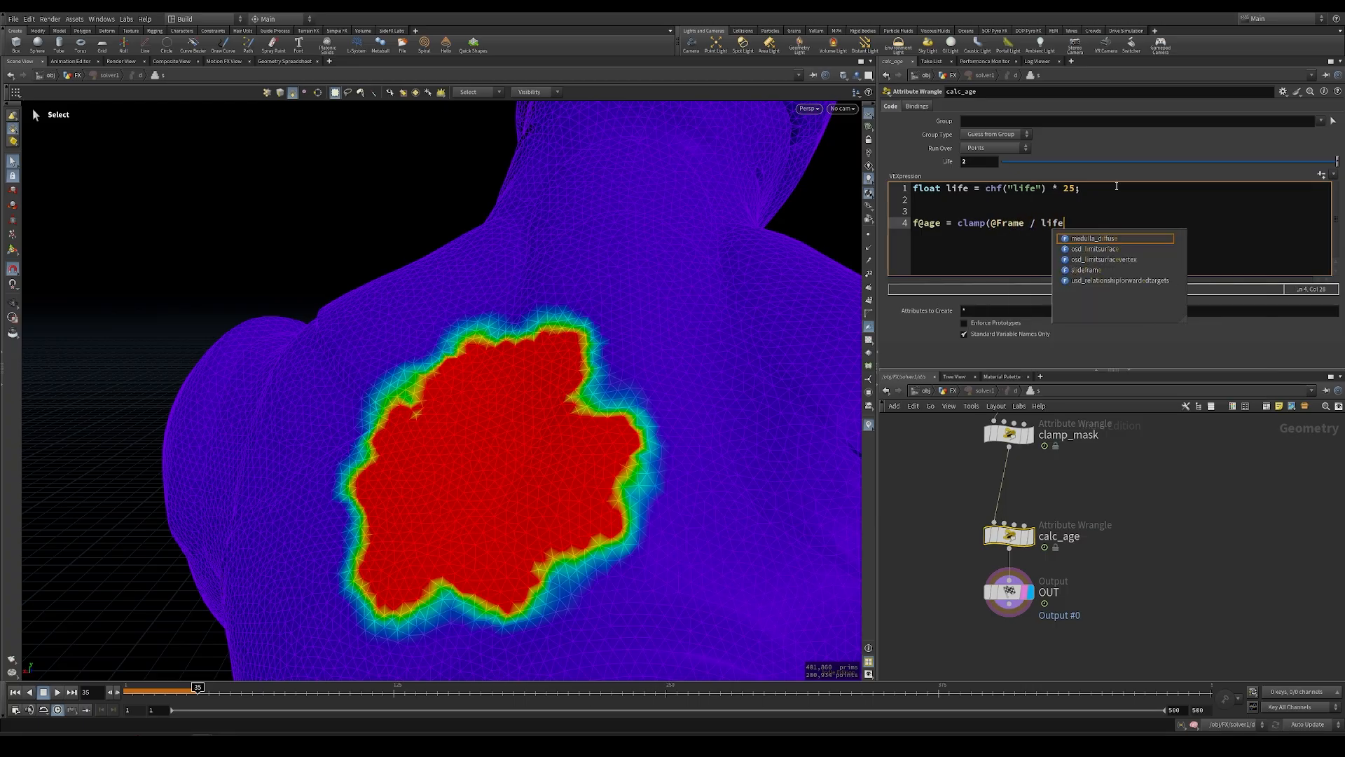
text(,)
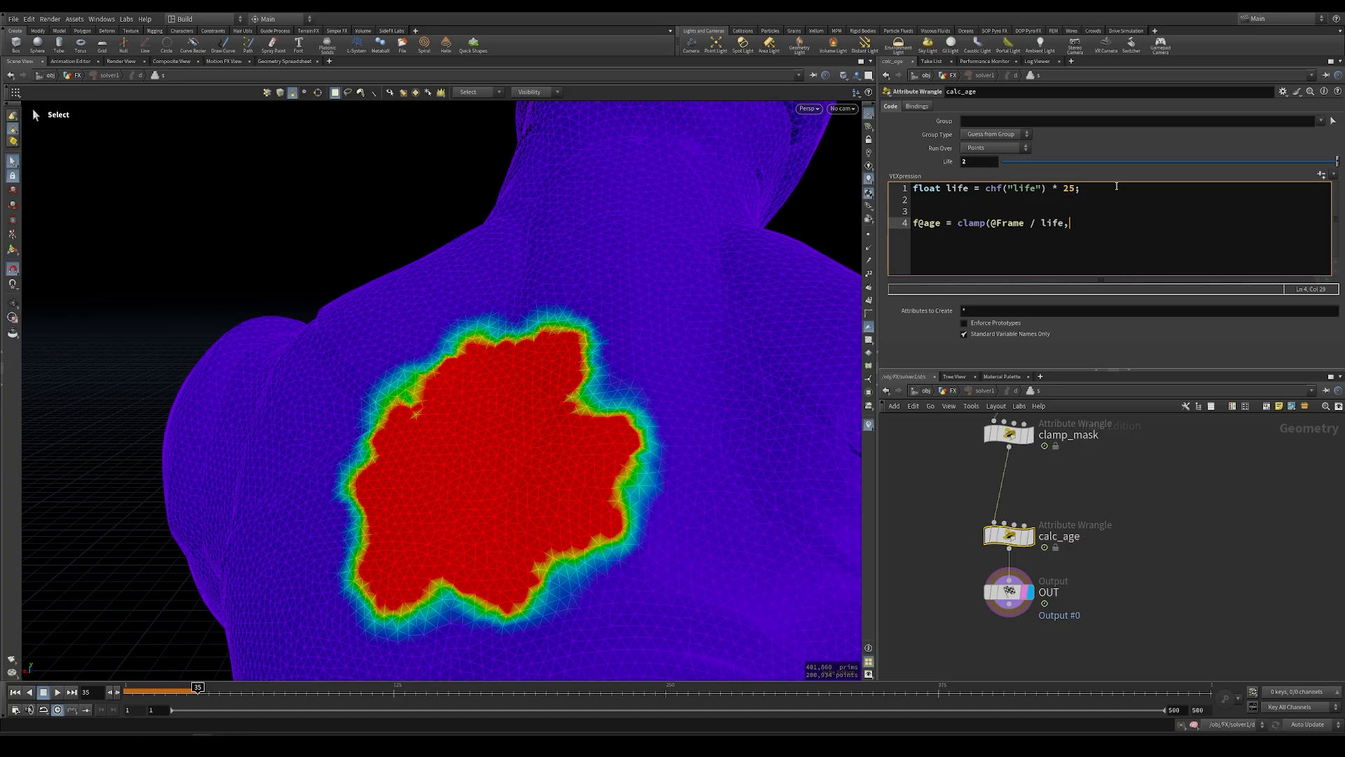
text( 0, 1);)
key(ctrl+Return)
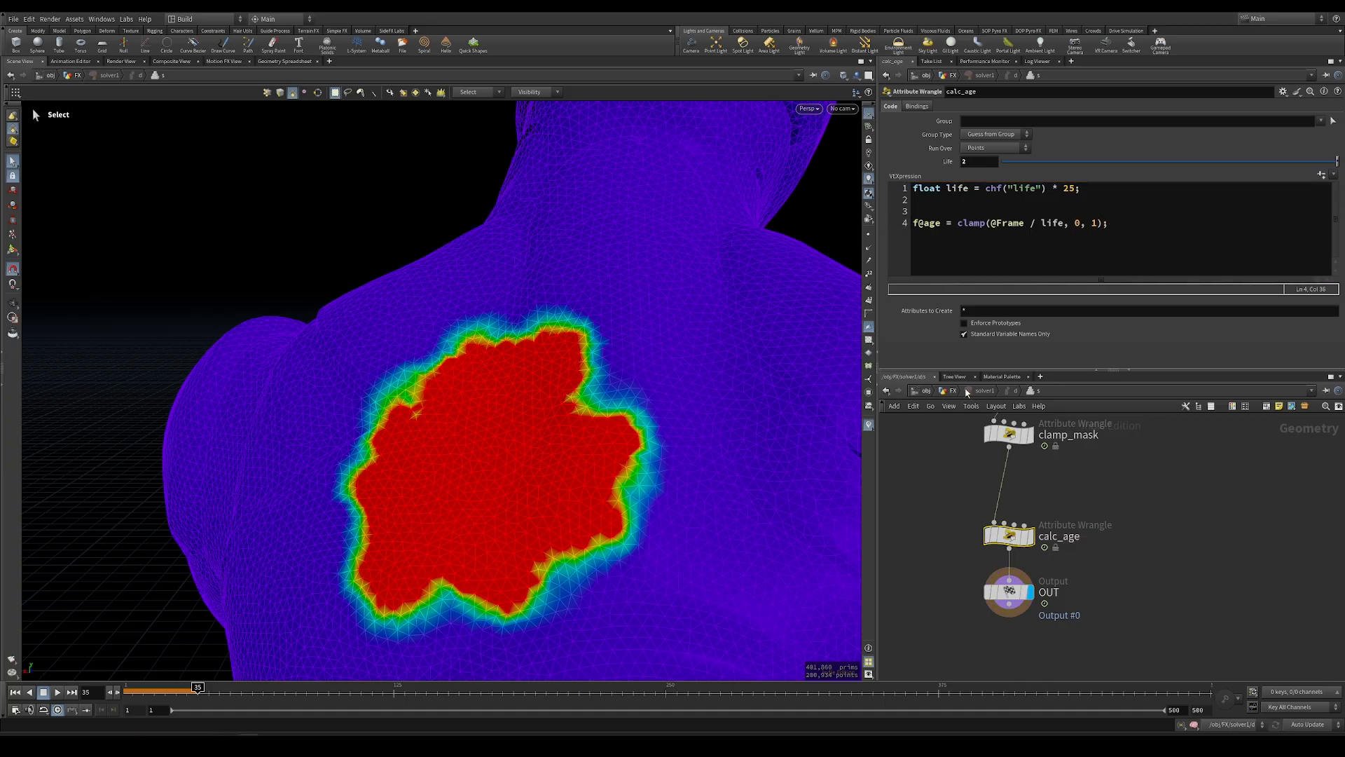
Return to the FX network and visualize solver1's age attribute on the whole figure.
click(944, 393)
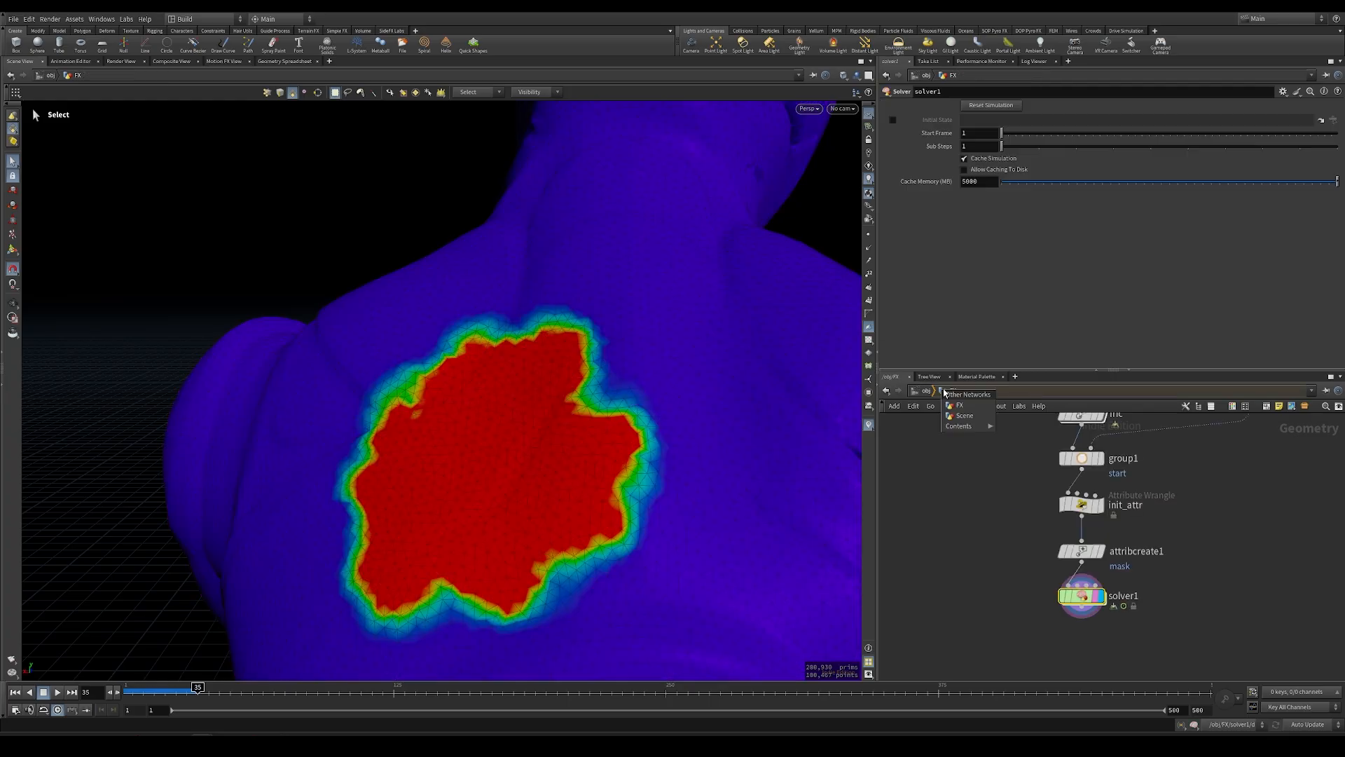
middle_drag(1065, 596, 923, 575)
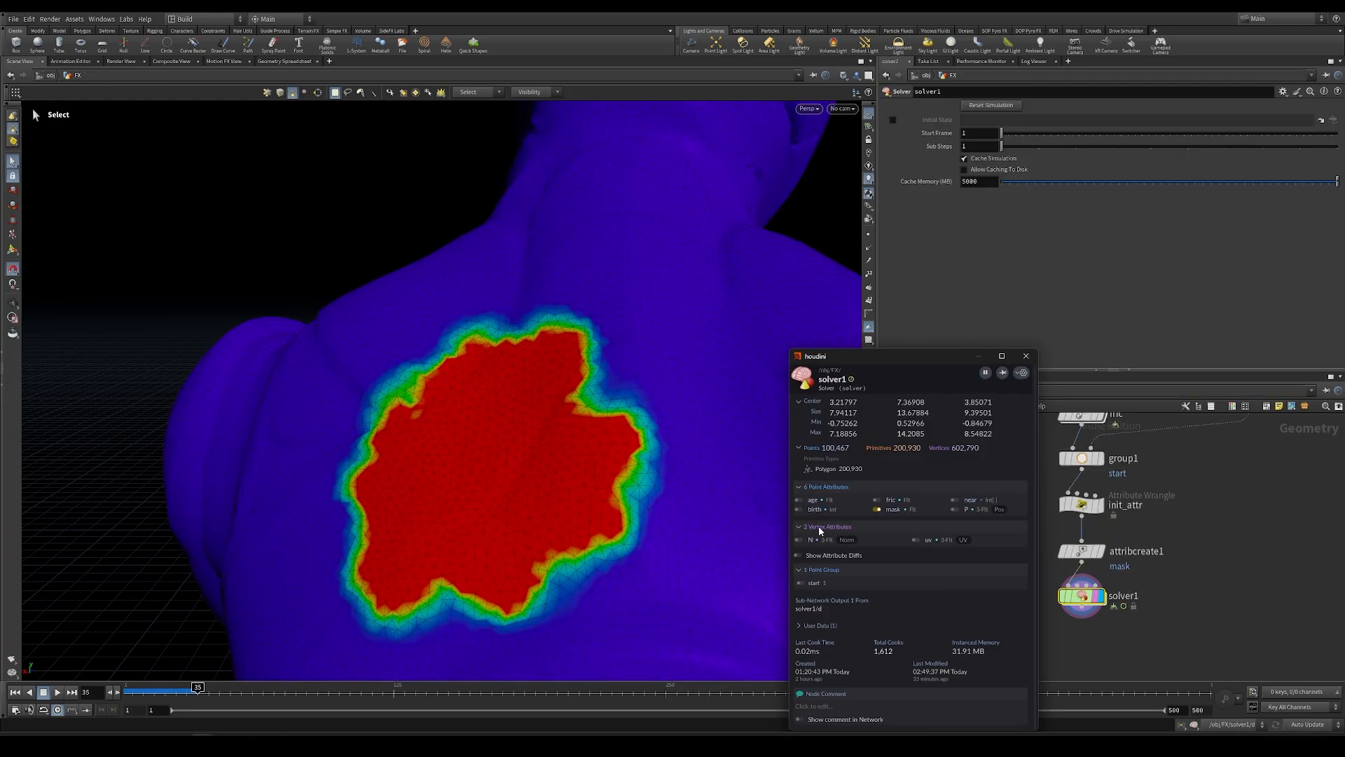
click(799, 499)
alt+right_drag(509, 465, 435, 468)
alt+middle_drag(435, 468, 357, 340)
Play and scrub the simulation to check how the age colors change across the body over time.
click(332, 689)
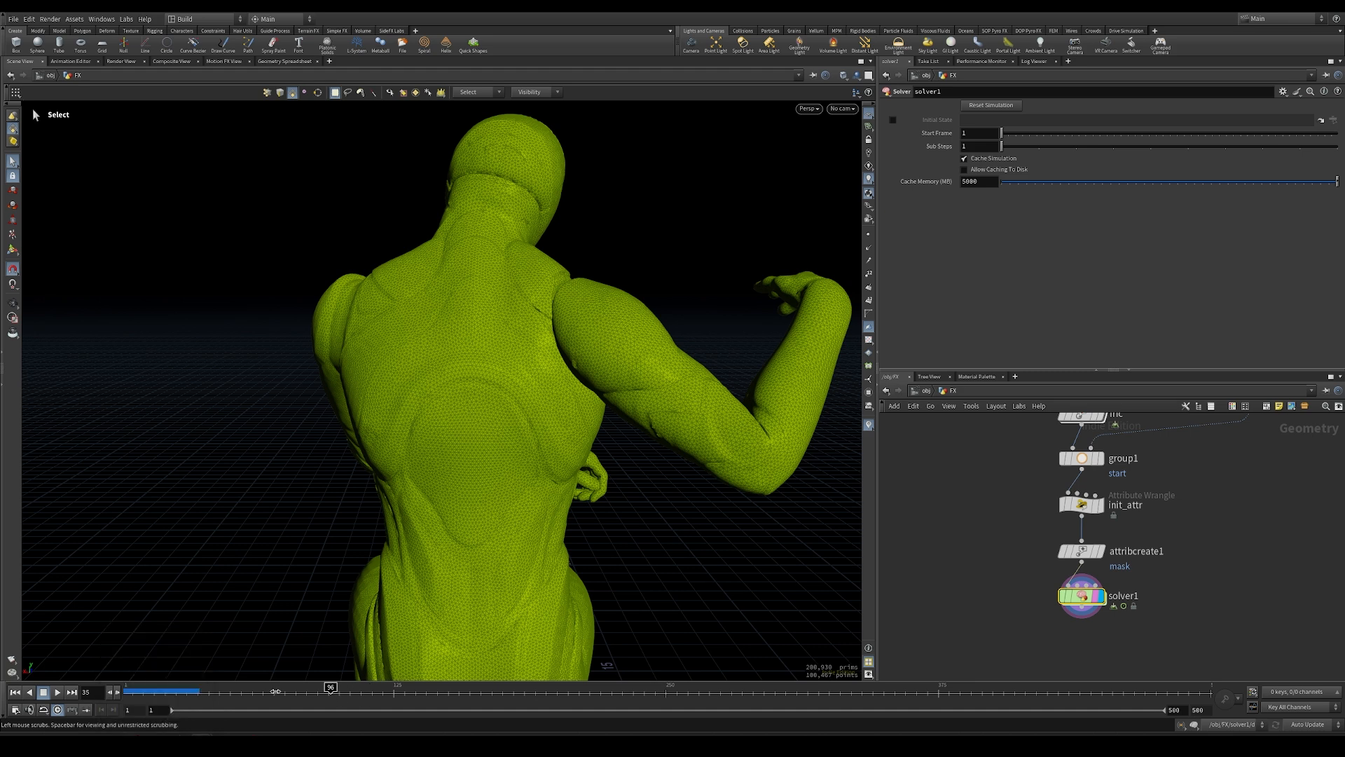
click(14, 691)
click(57, 691)
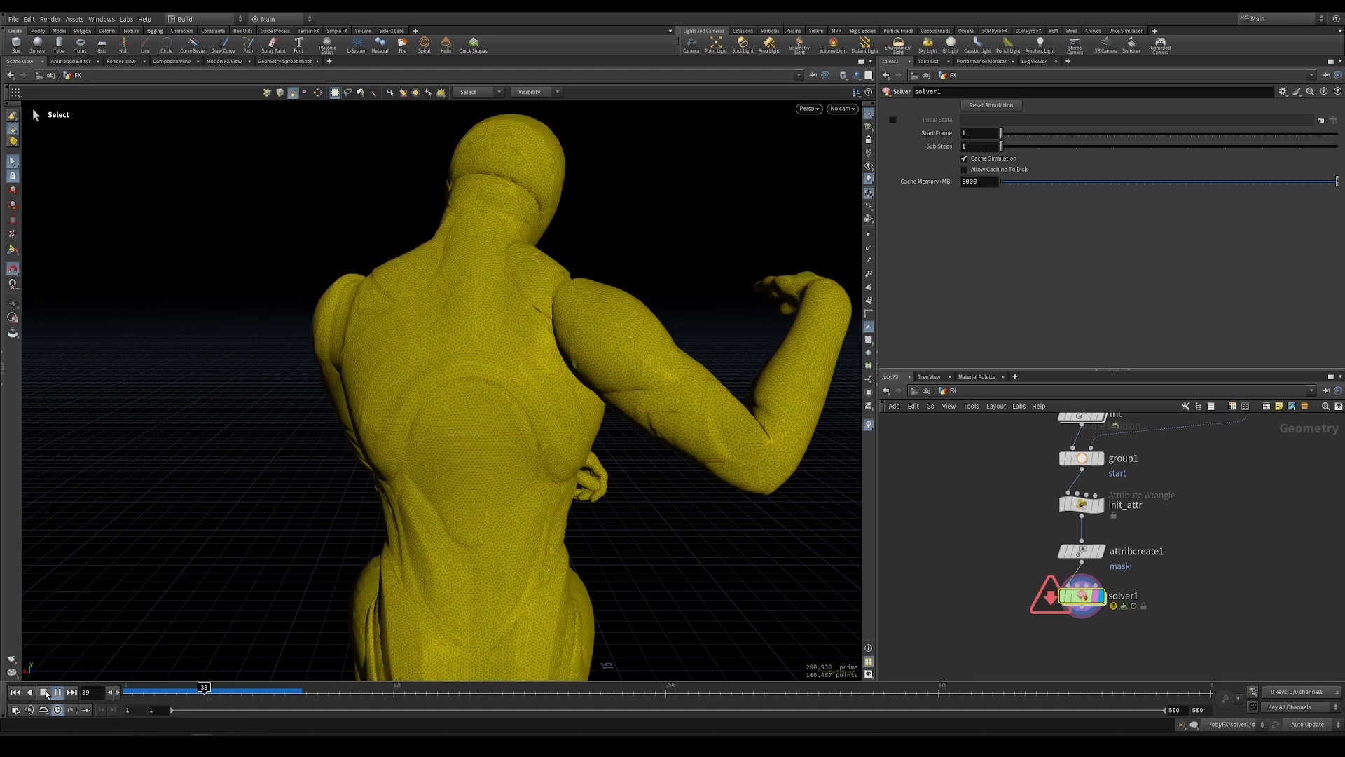
click(225, 689)
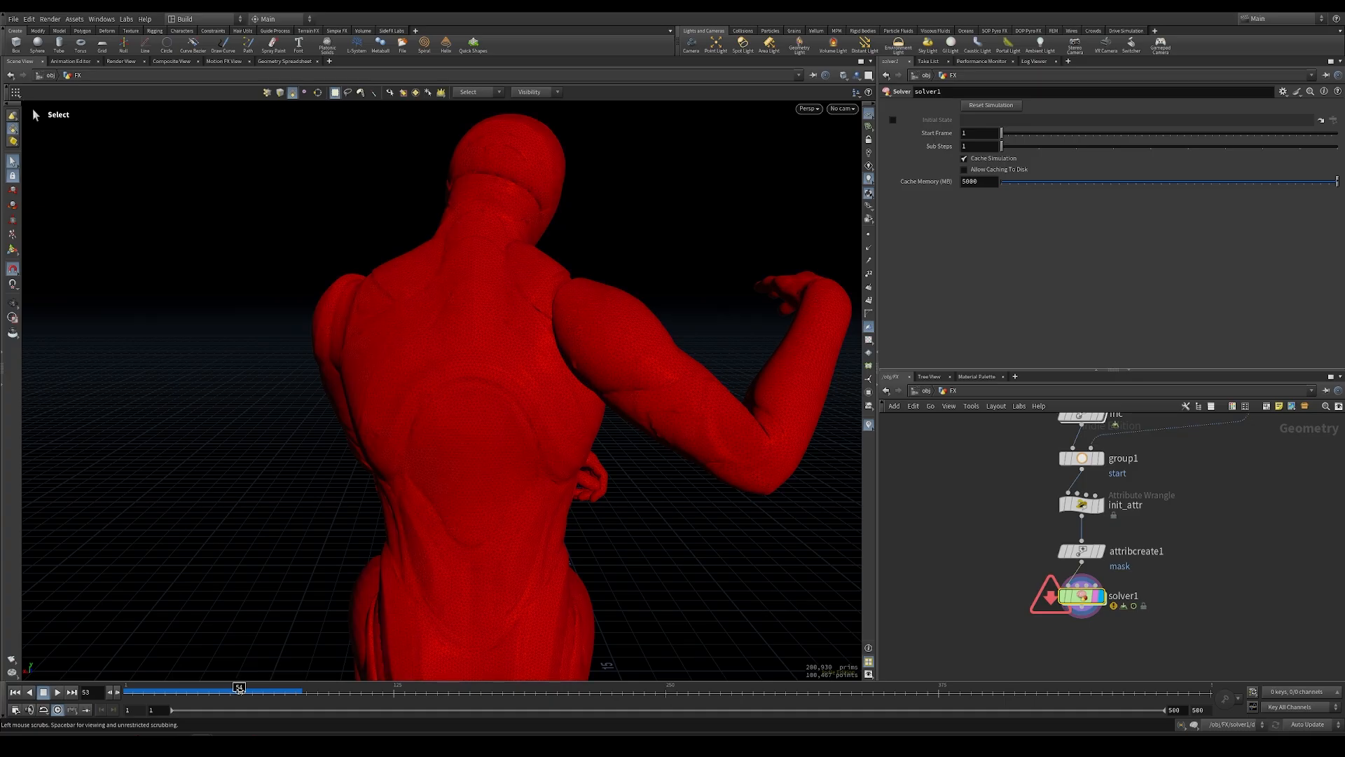
mouse_move(241, 690)
mouse_down()
mouse_move(126, 690)
mouse_move(163, 692)
mouse_up()
alt+drag(492, 423, 445, 400)
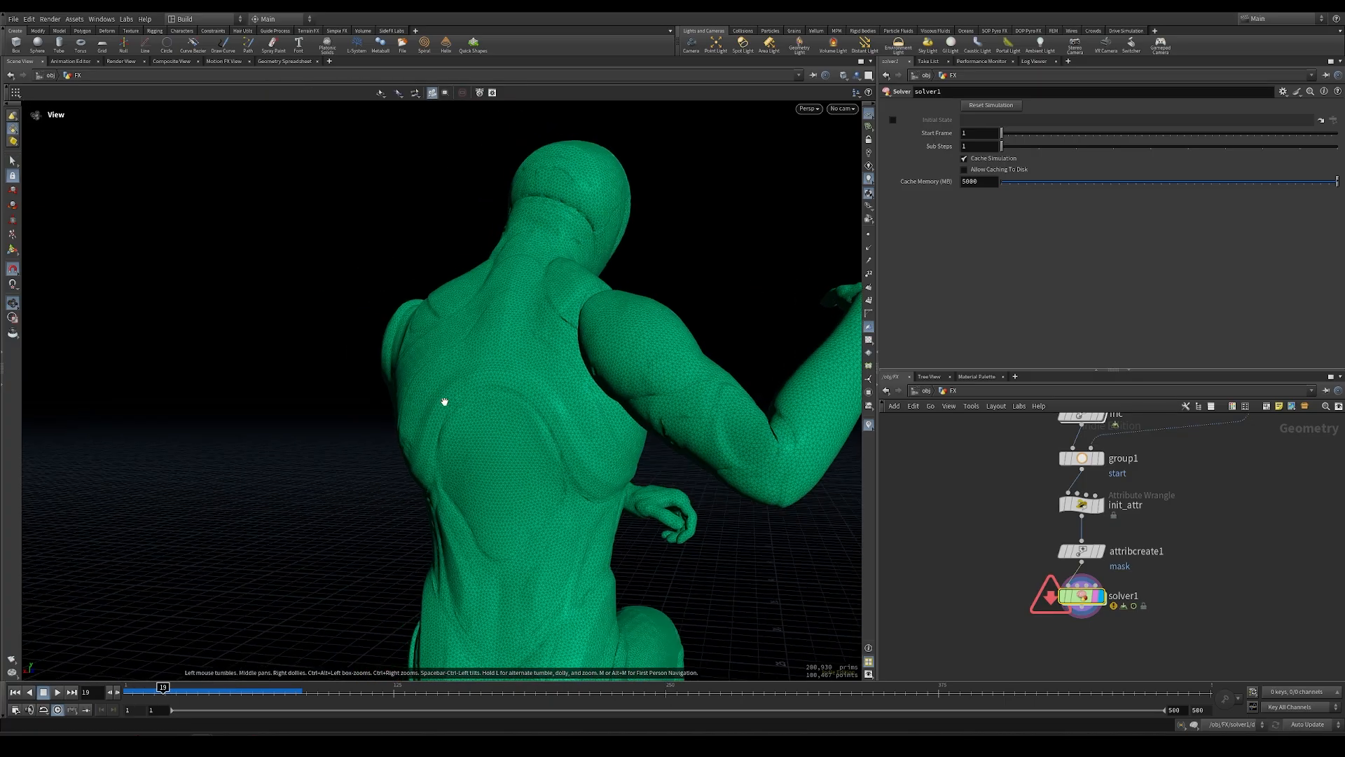
alt+right_drag(444, 400, 611, 401)
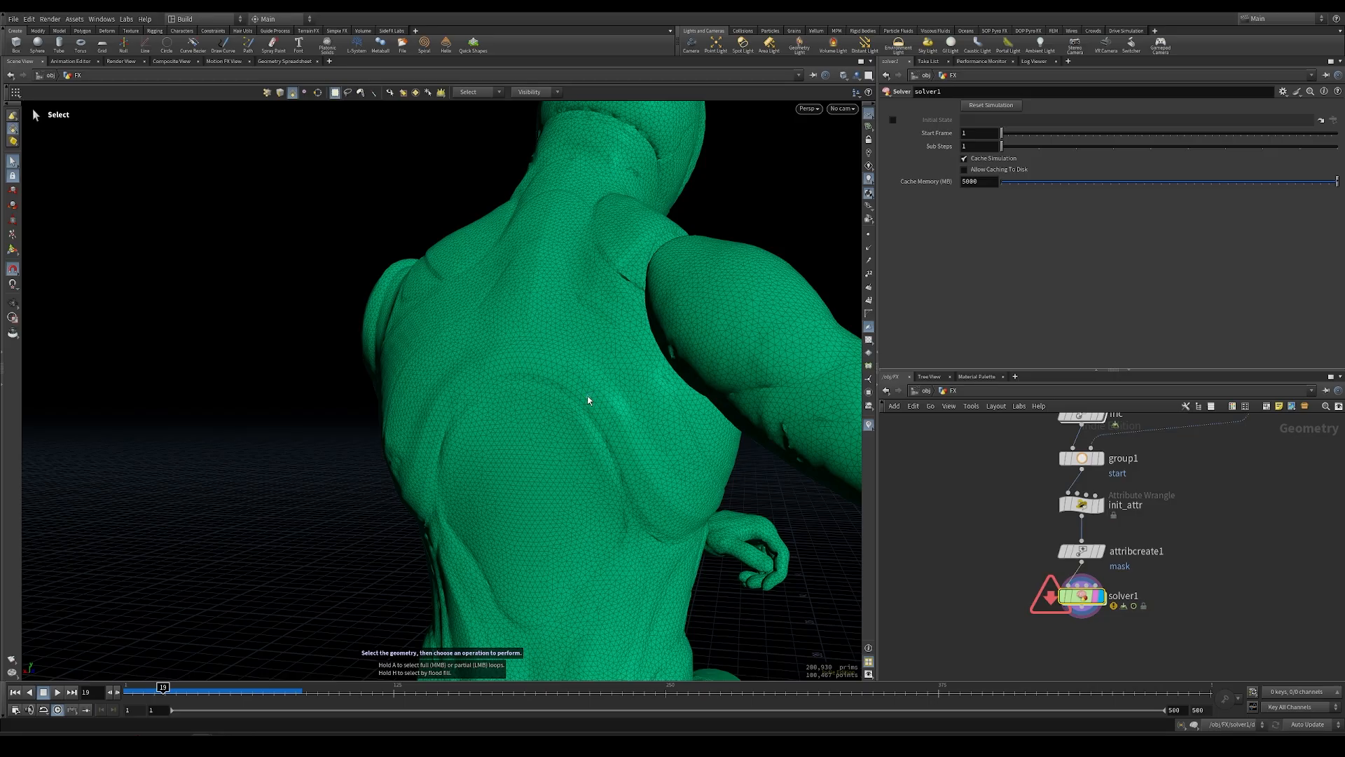
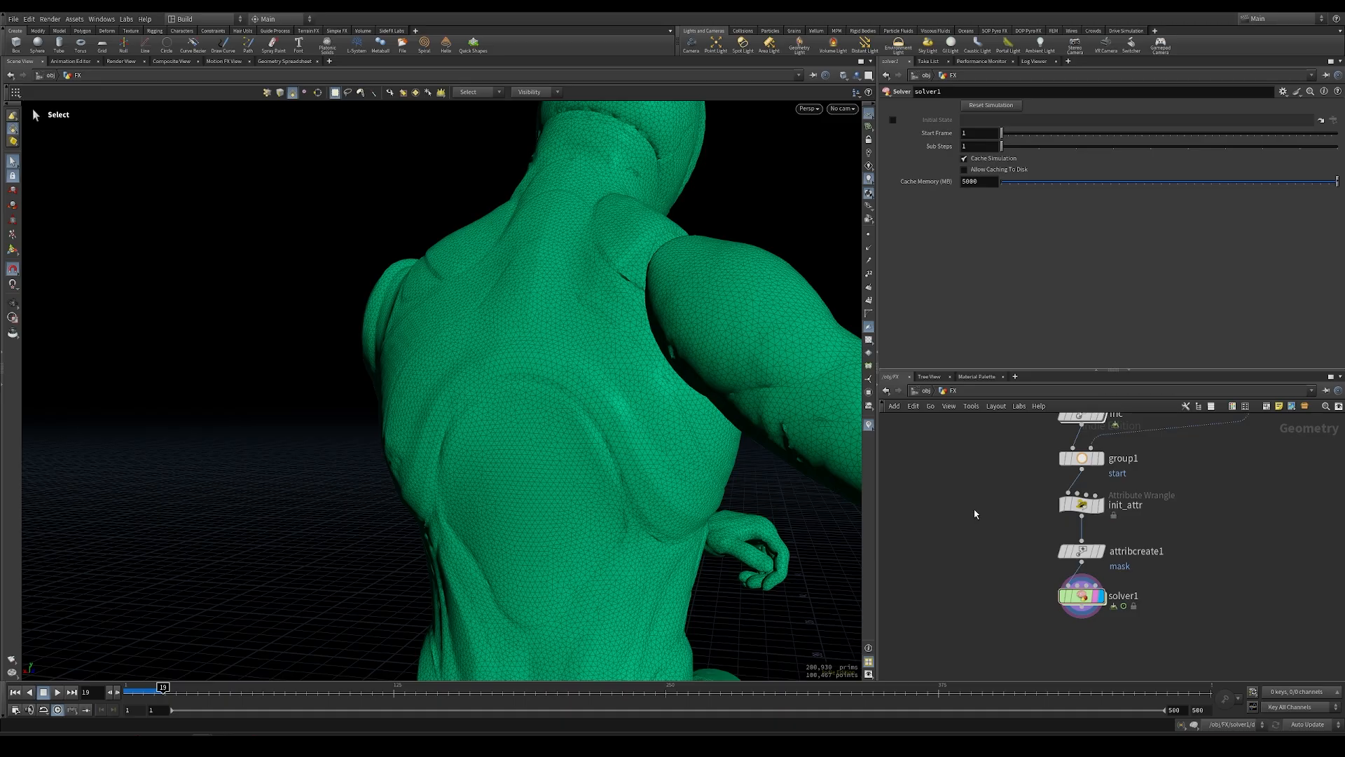
Review the initial i@birth value in the init_attr wrangle's code.
click(1081, 506)
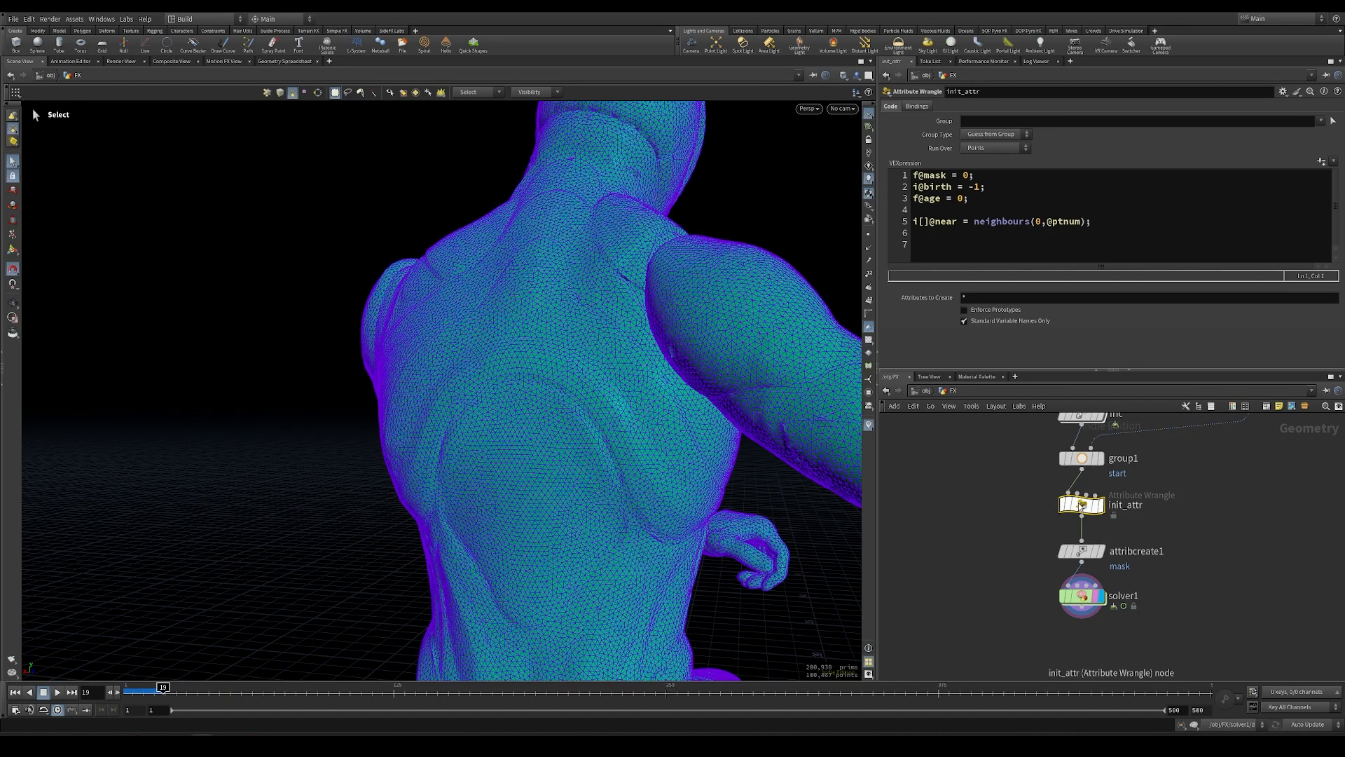
drag(970, 187, 981, 187)
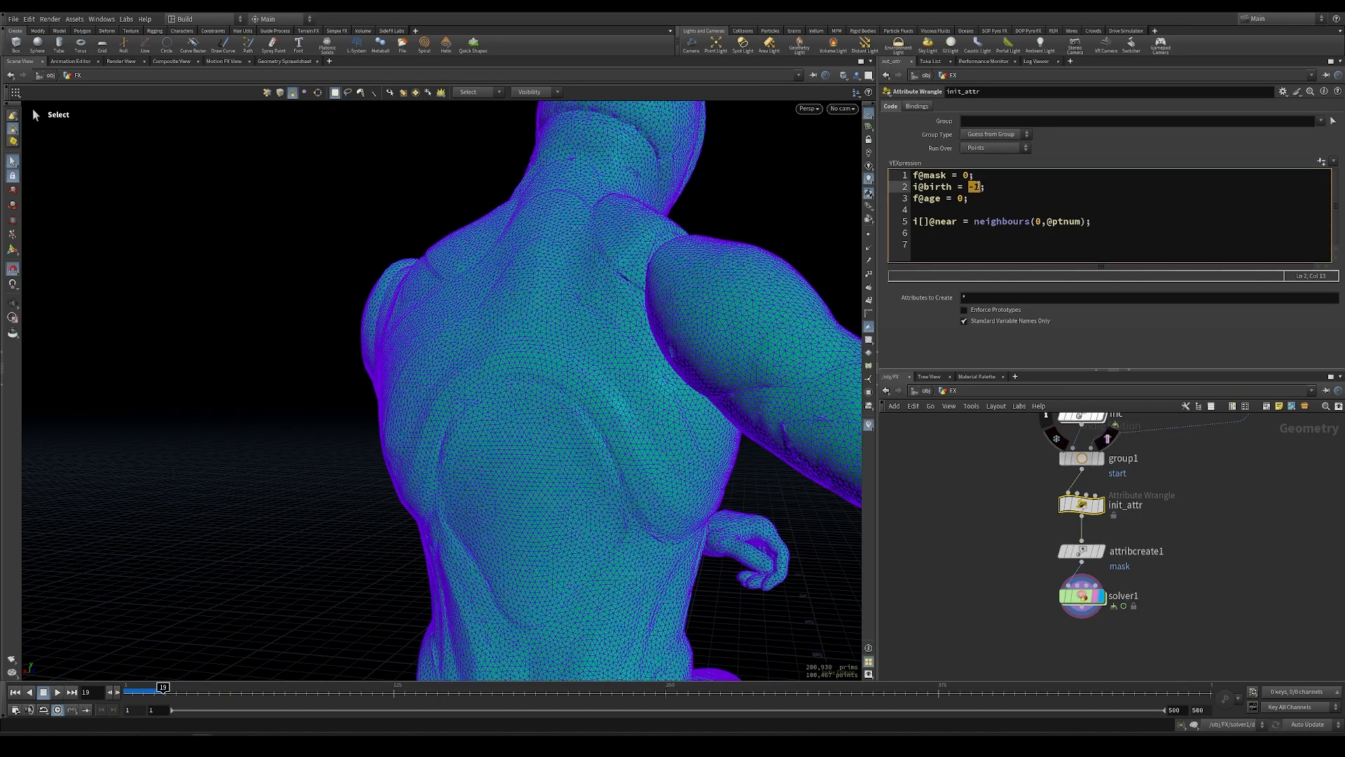
click(979, 187)
drag(978, 187, 970, 186)
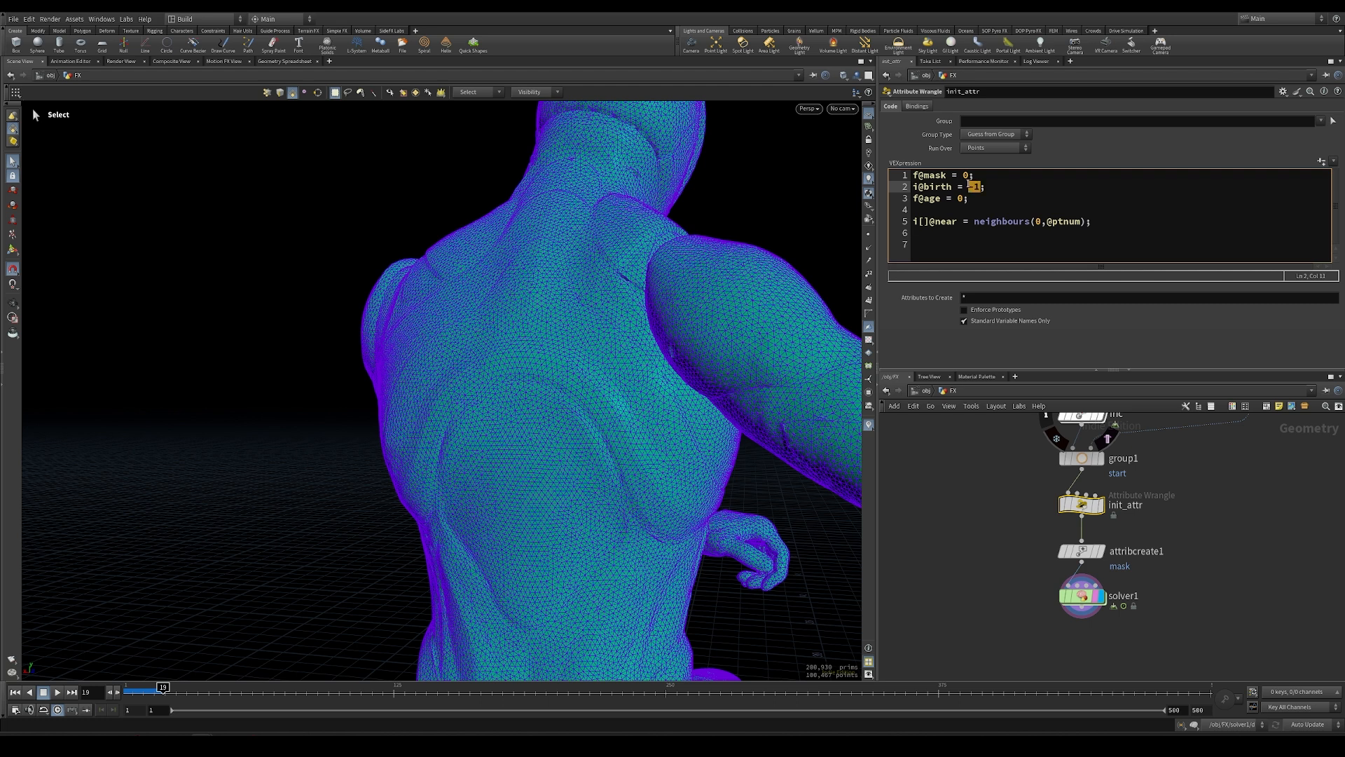
click(989, 187)
drag(975, 187, 978, 186)
text(1+4)
key(BackSpace)
key(BackSpace)
key(ctrl+z)
key(ctrl+z)
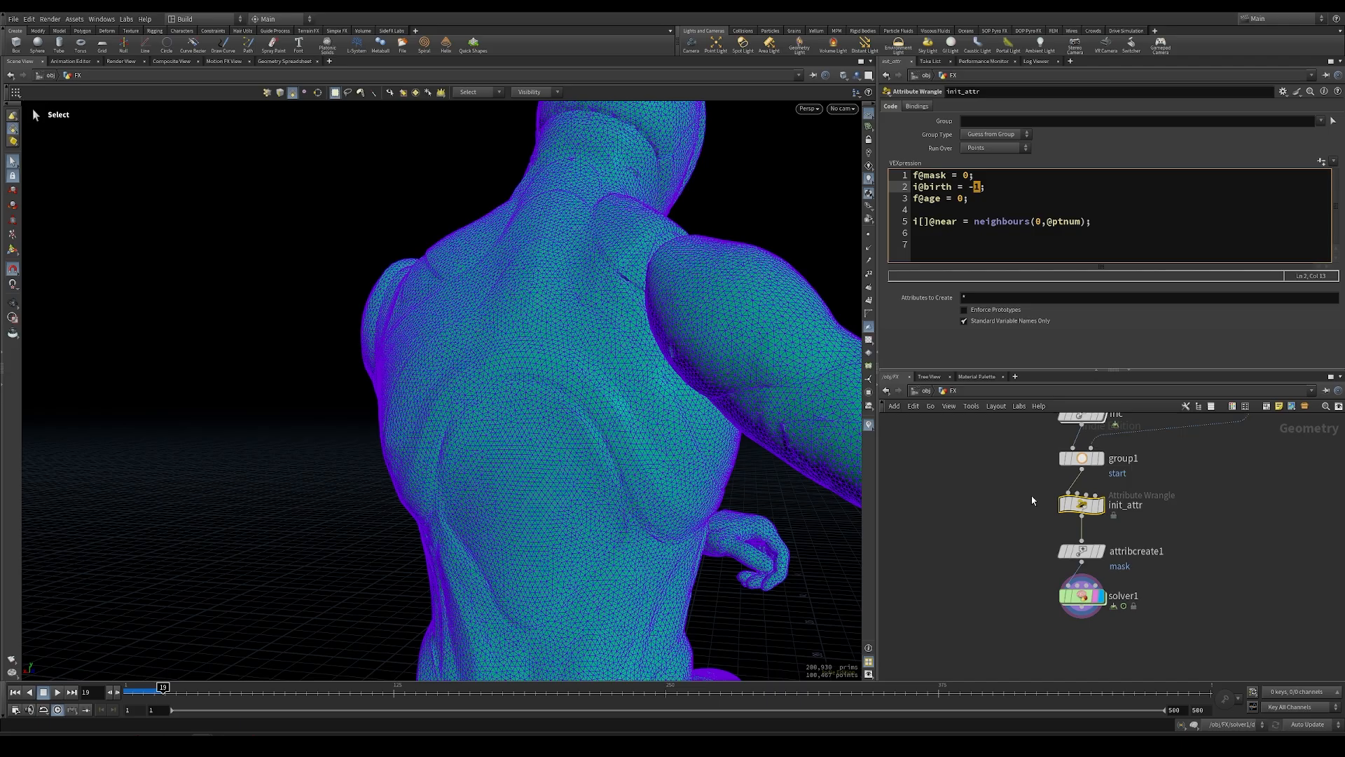
click(1011, 188)
drag(969, 188, 979, 188)
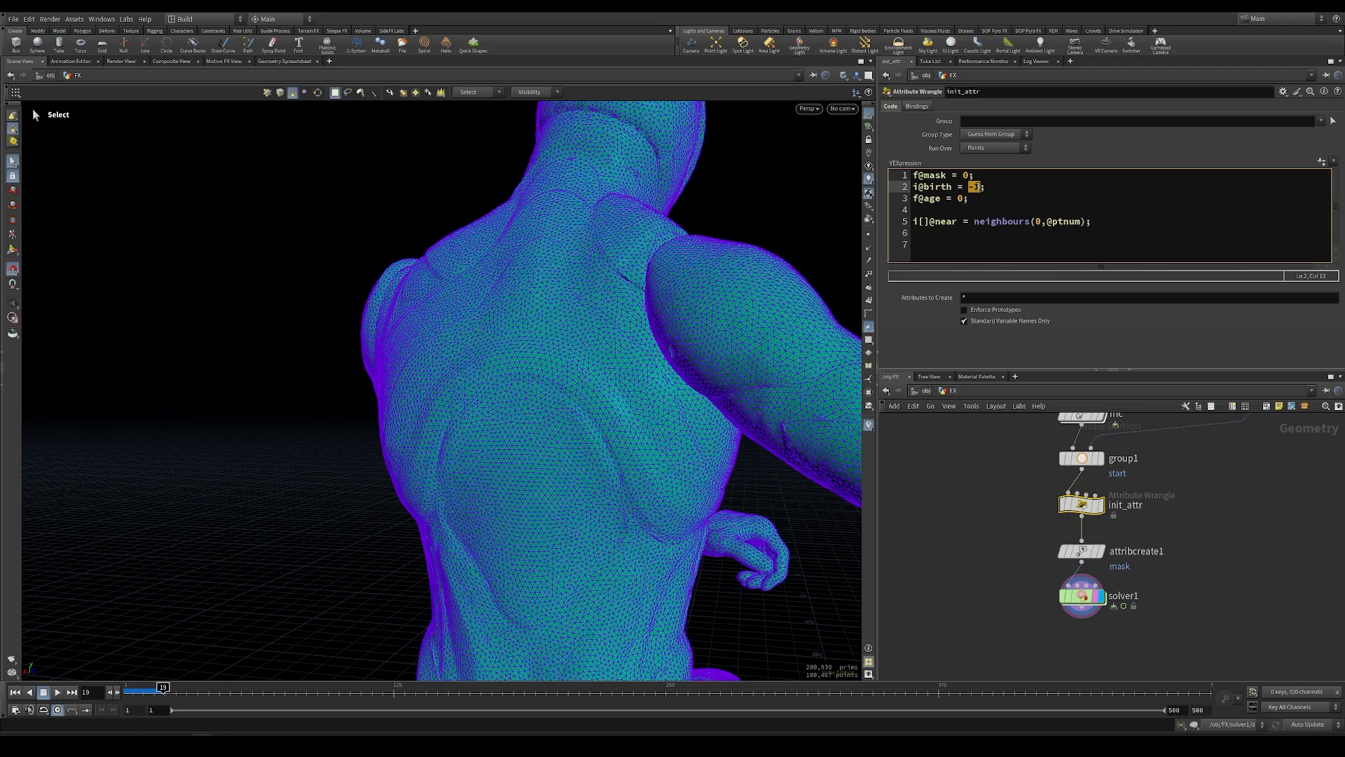
Enter solver1's network, switch the viewport visualizer from age to the mask attribute, and view the patch on the back at frame 18.
double_click(1085, 597)
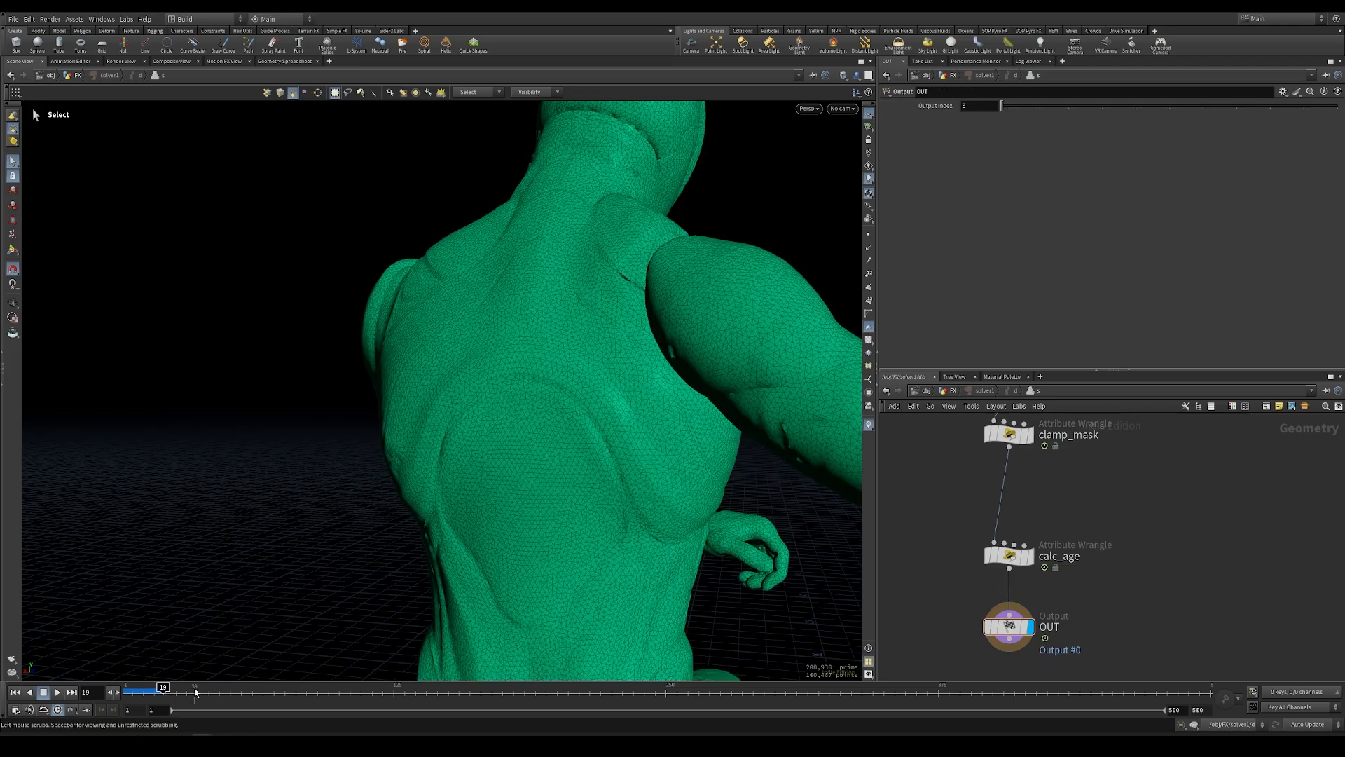
click(868, 425)
click(872, 416)
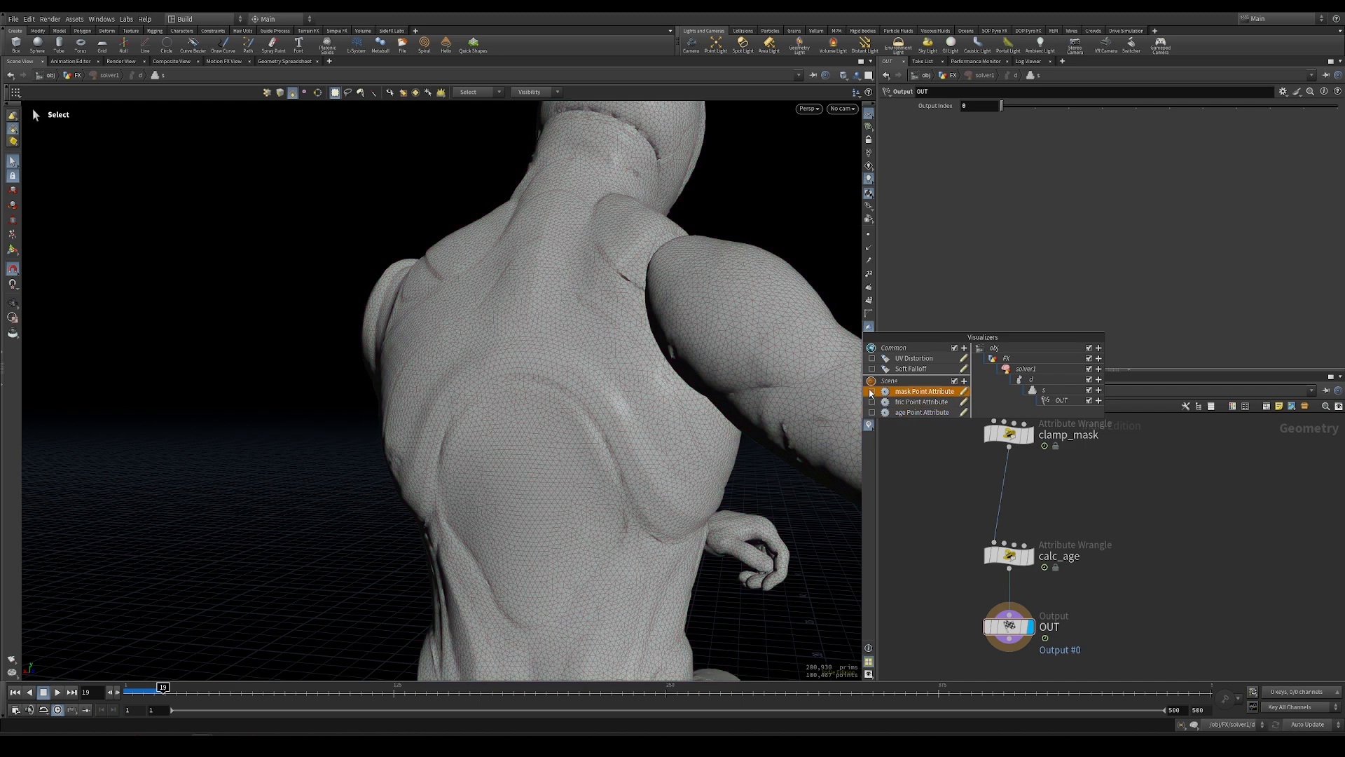
key(Escape)
drag(517, 346, 474, 493)
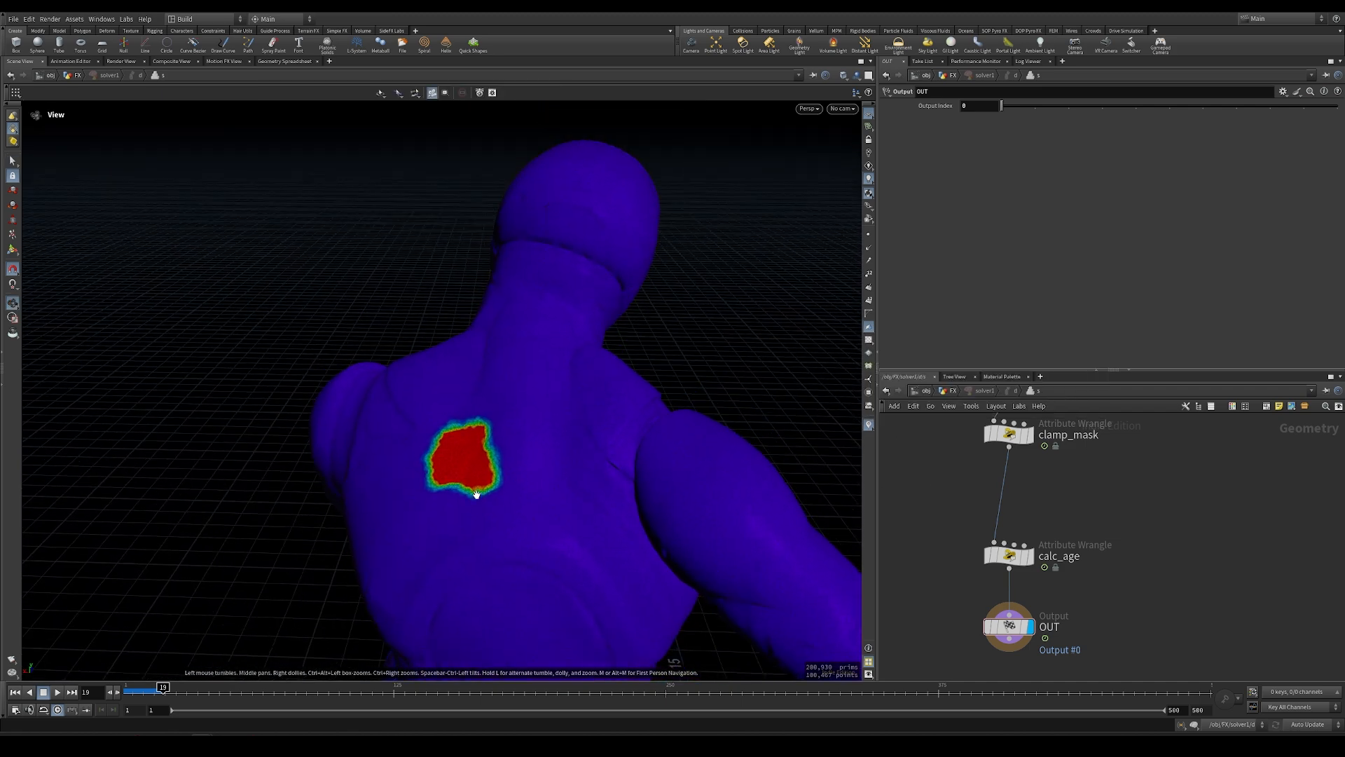
scroll(484, 498, up, 3)
mouse_move(154, 692)
mouse_down()
mouse_move(145, 698)
mouse_move(161, 696)
mouse_up()
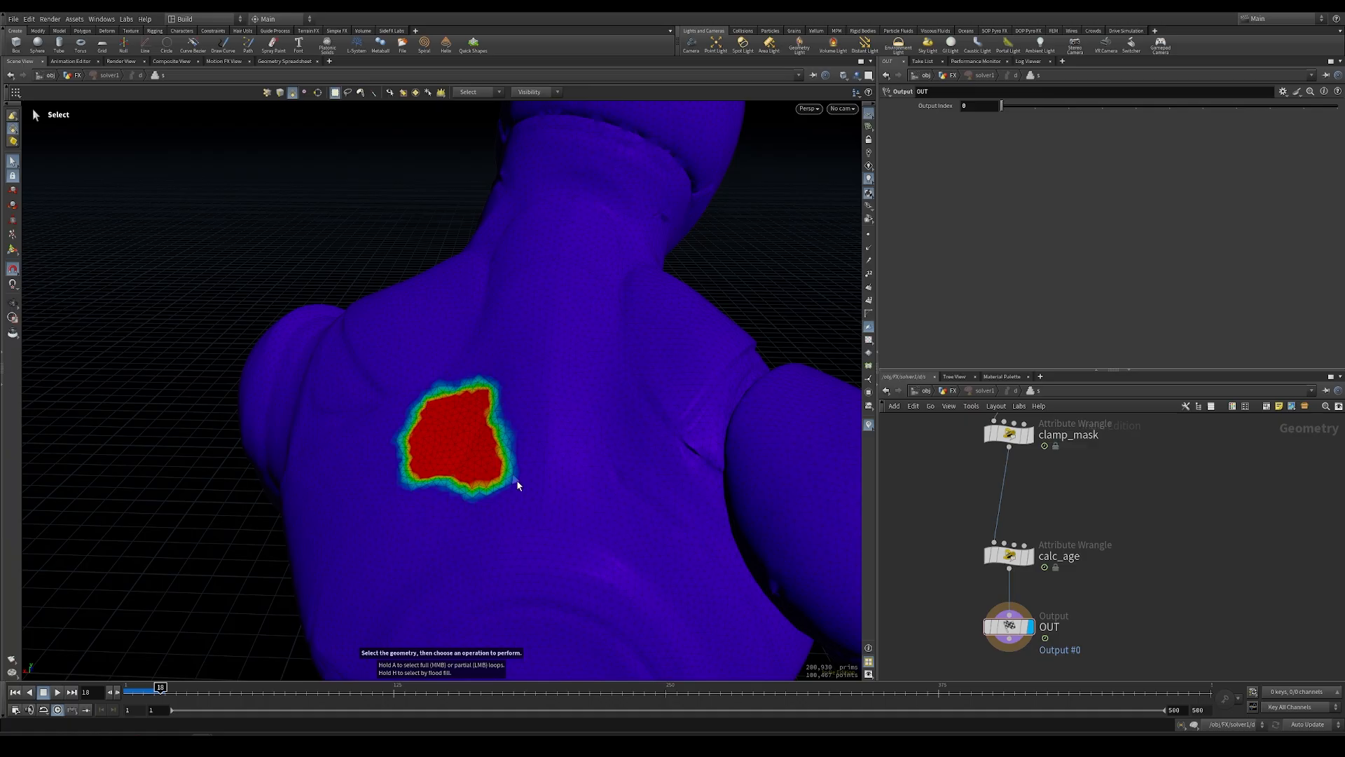
Insert an Attribute Wrangle between clamp_mask and calc_age and rename it calc_birth.
key(Tab)
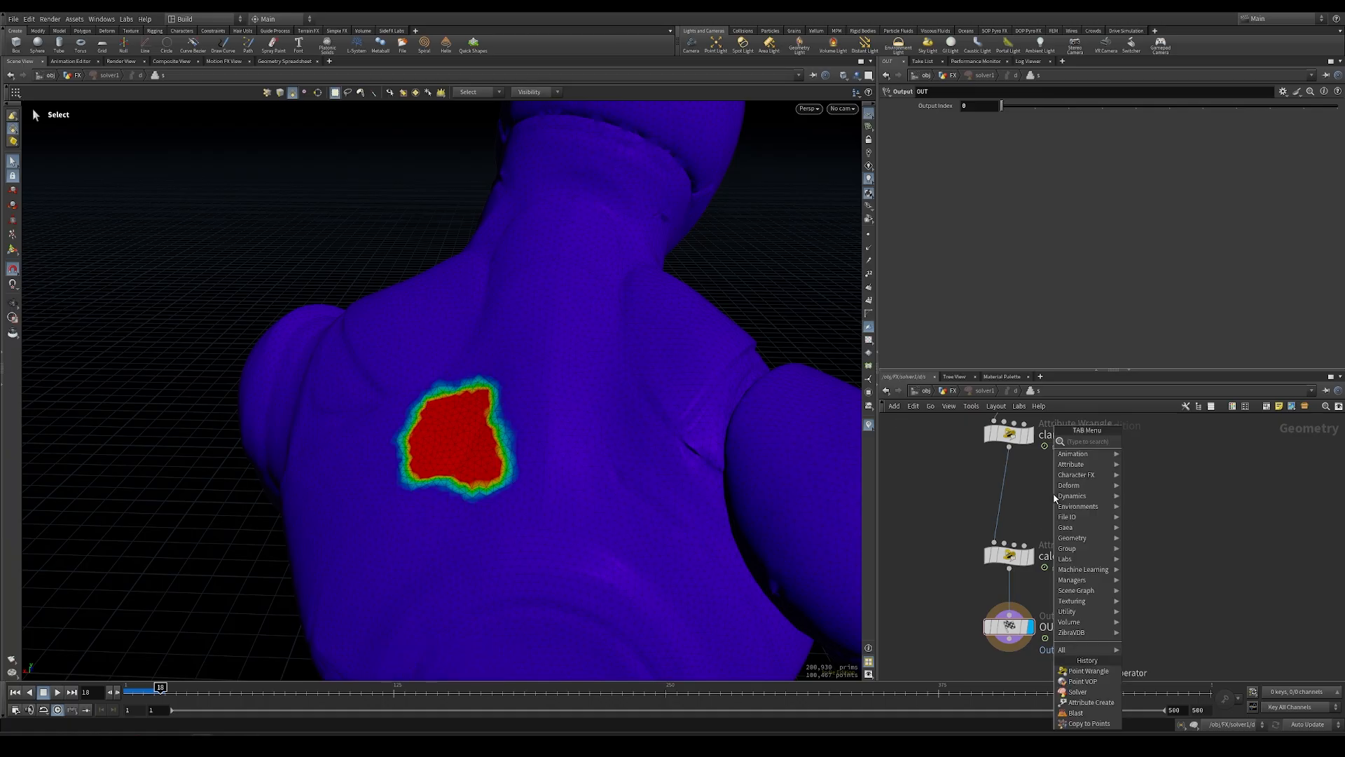
text(wran)
click(1154, 472)
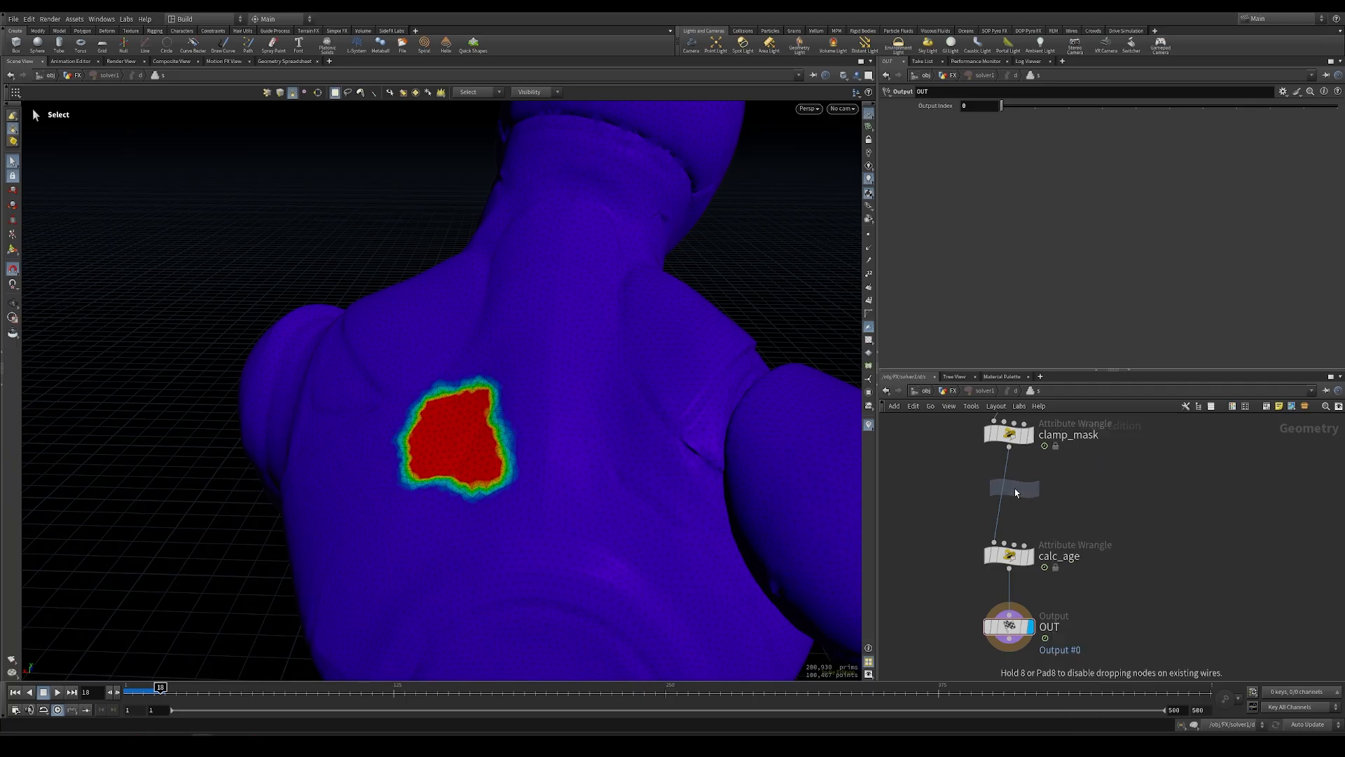
click(1015, 489)
key(F2)
text(calc_birth)
key(Return)
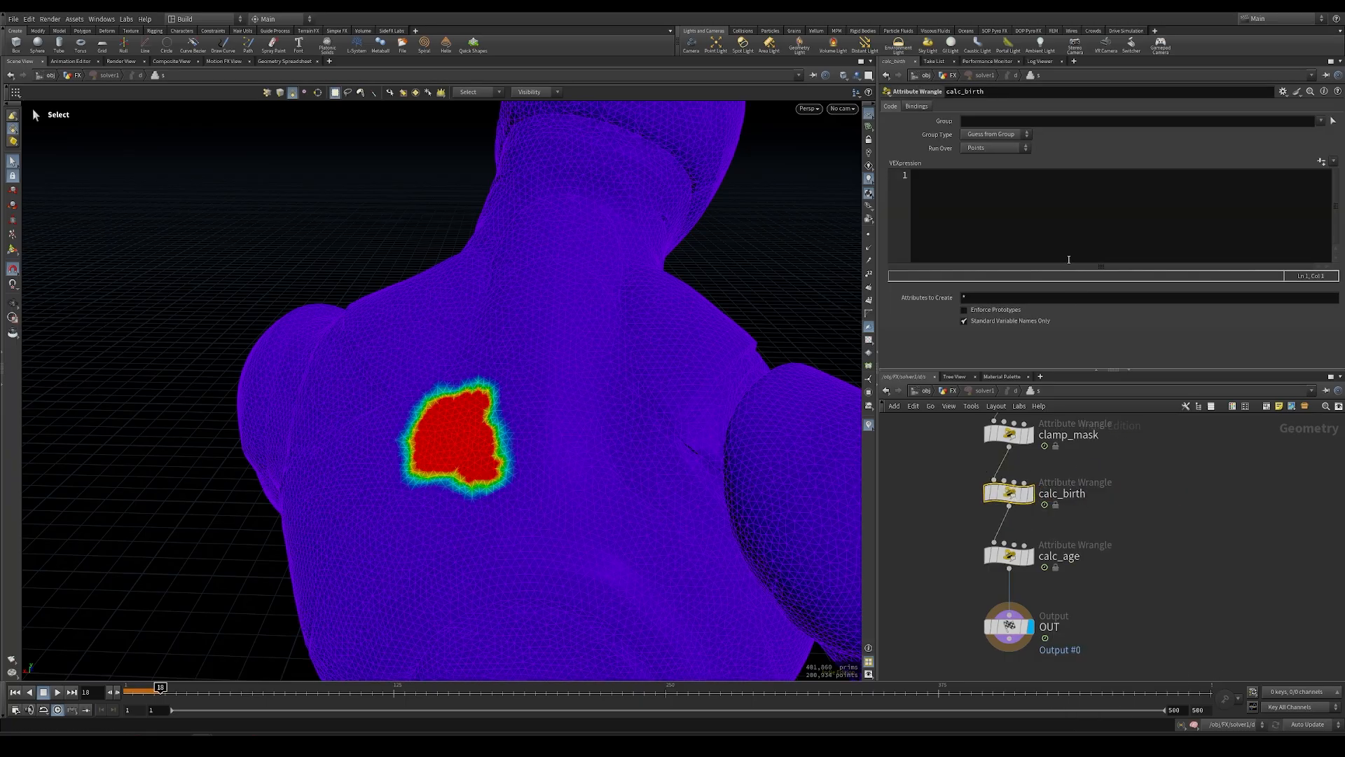
Write an if block in calc_birth with the condition i@birth < 0 && f@mask >=1.
click(1084, 216)
text(if( i)
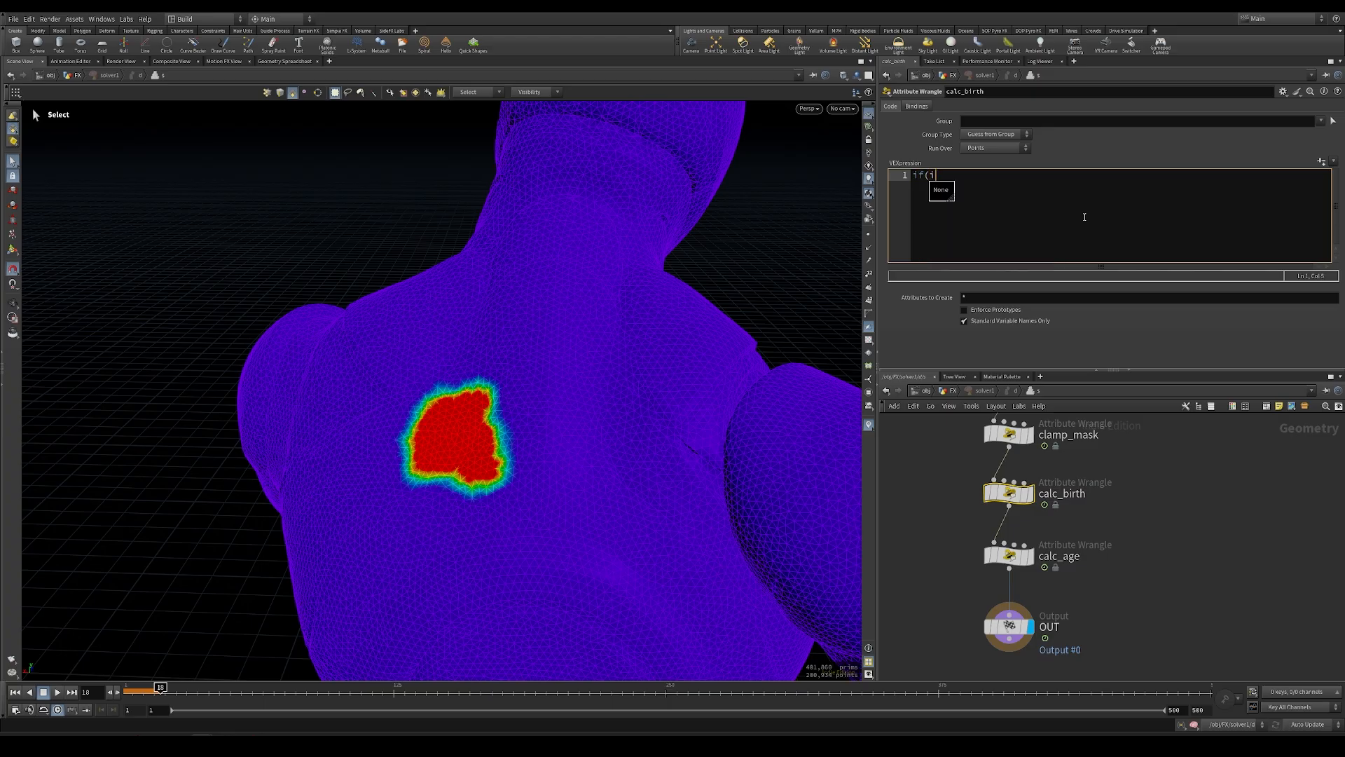
text(@birth < 0 && f@mask >=)
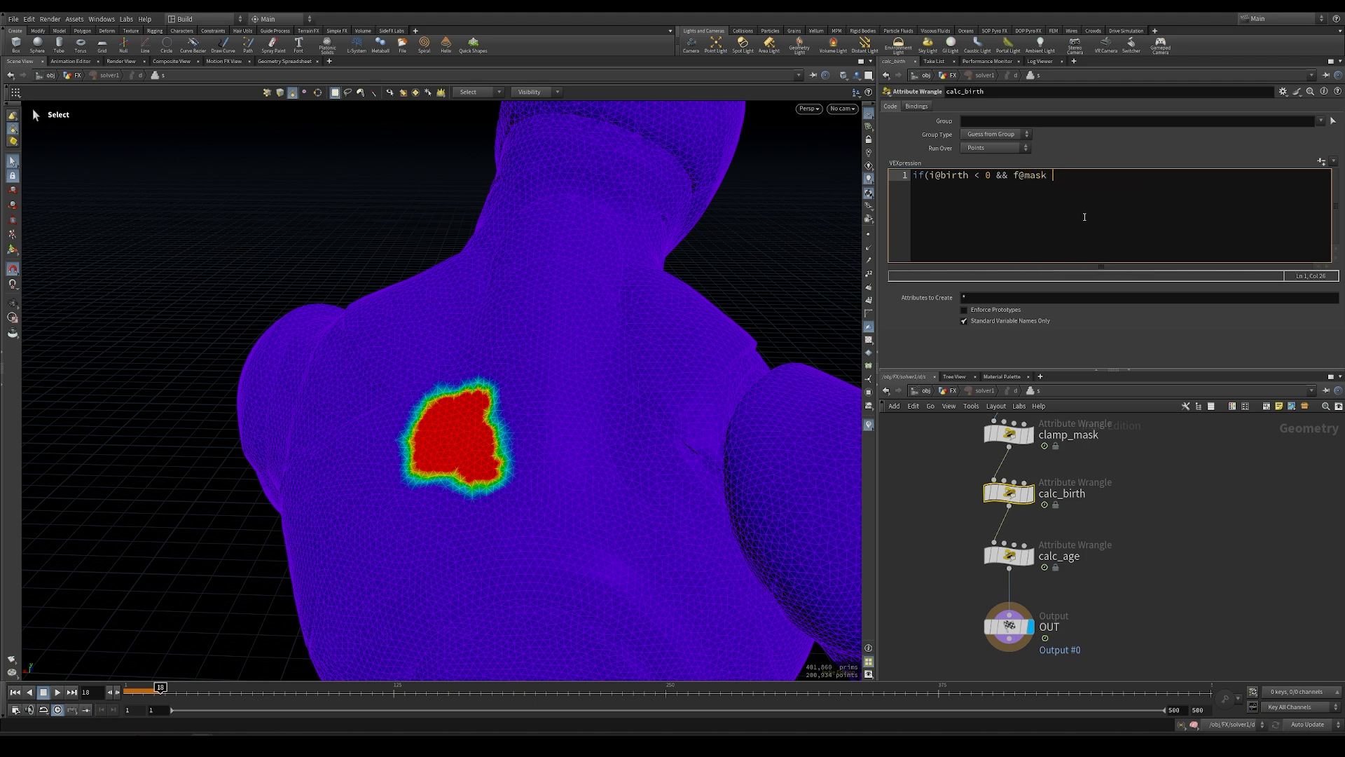
text(1){)
key(Return)
key(Return)
text(})
key(Up)
key(Tab)
text(i@birth = int()
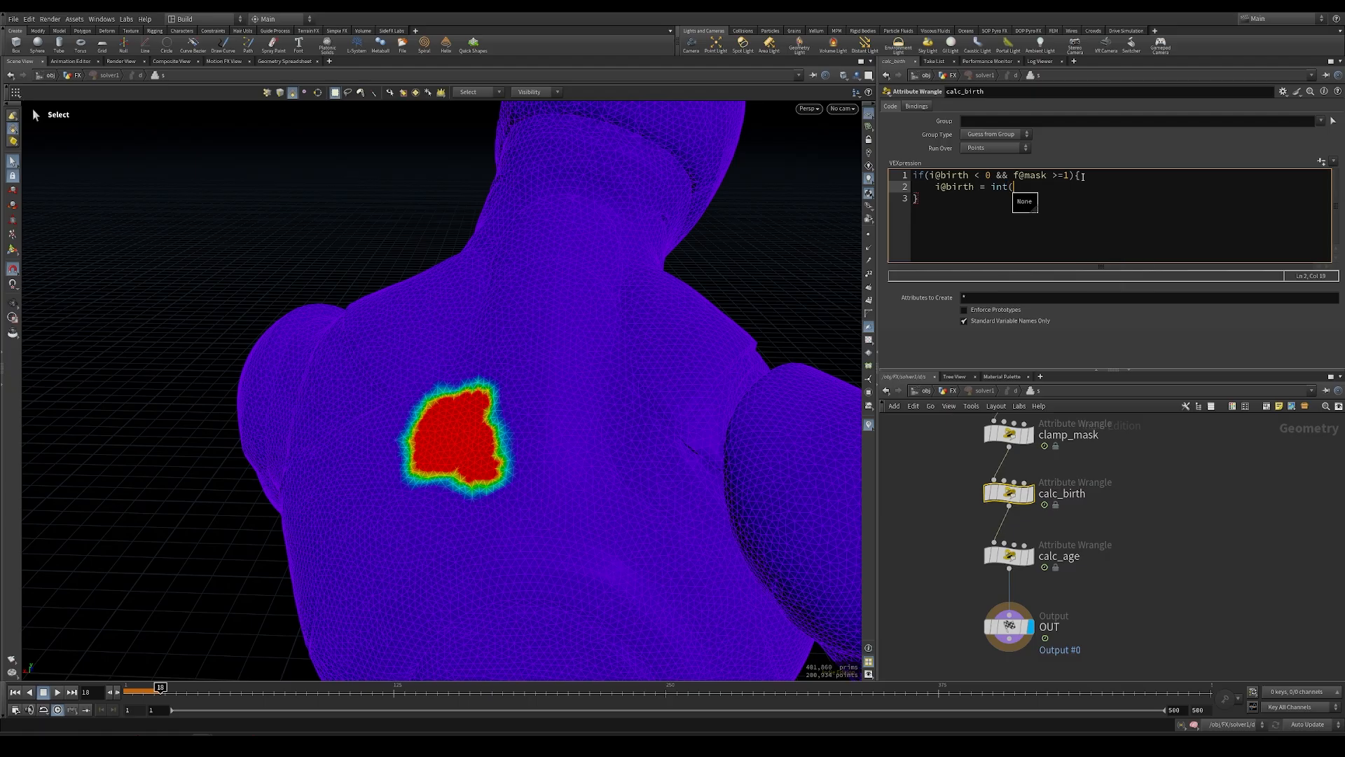
text(@Frame);)
key(Return)
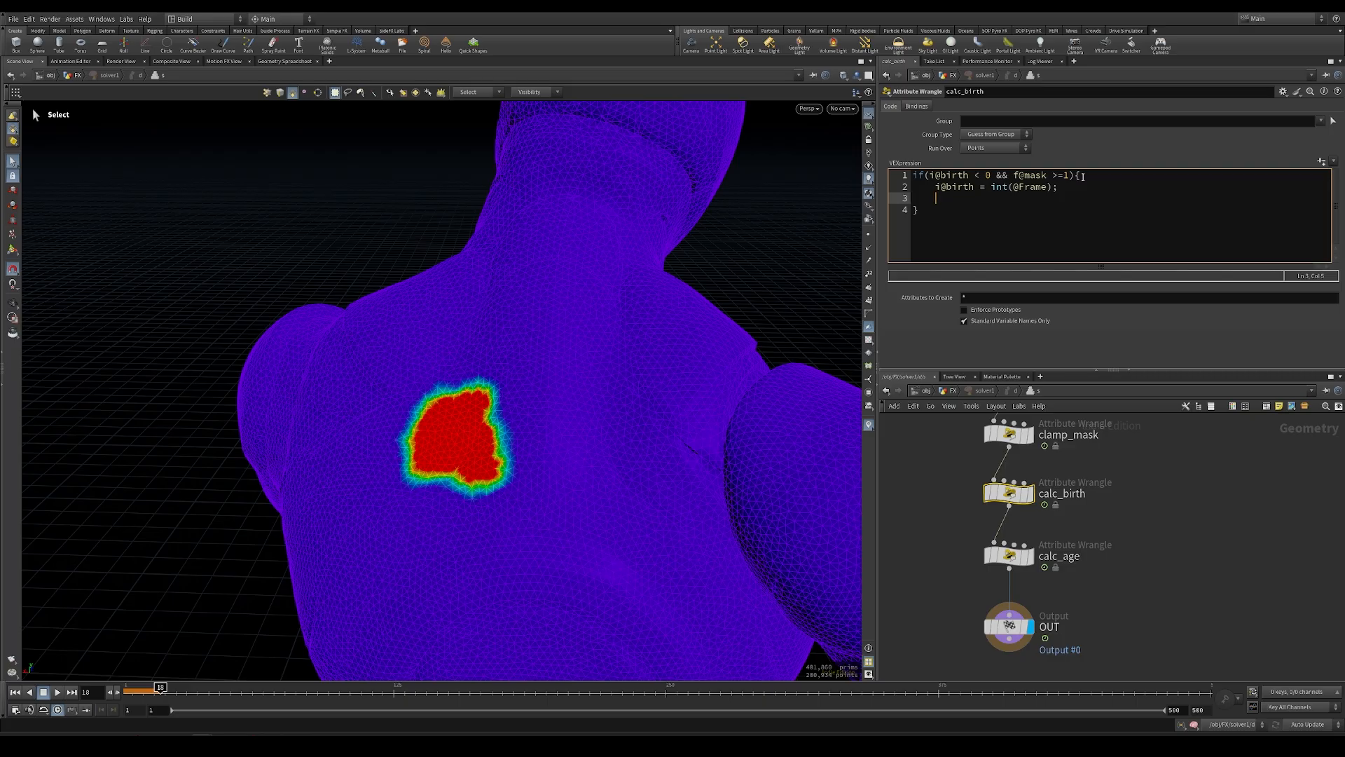
text(setpo)
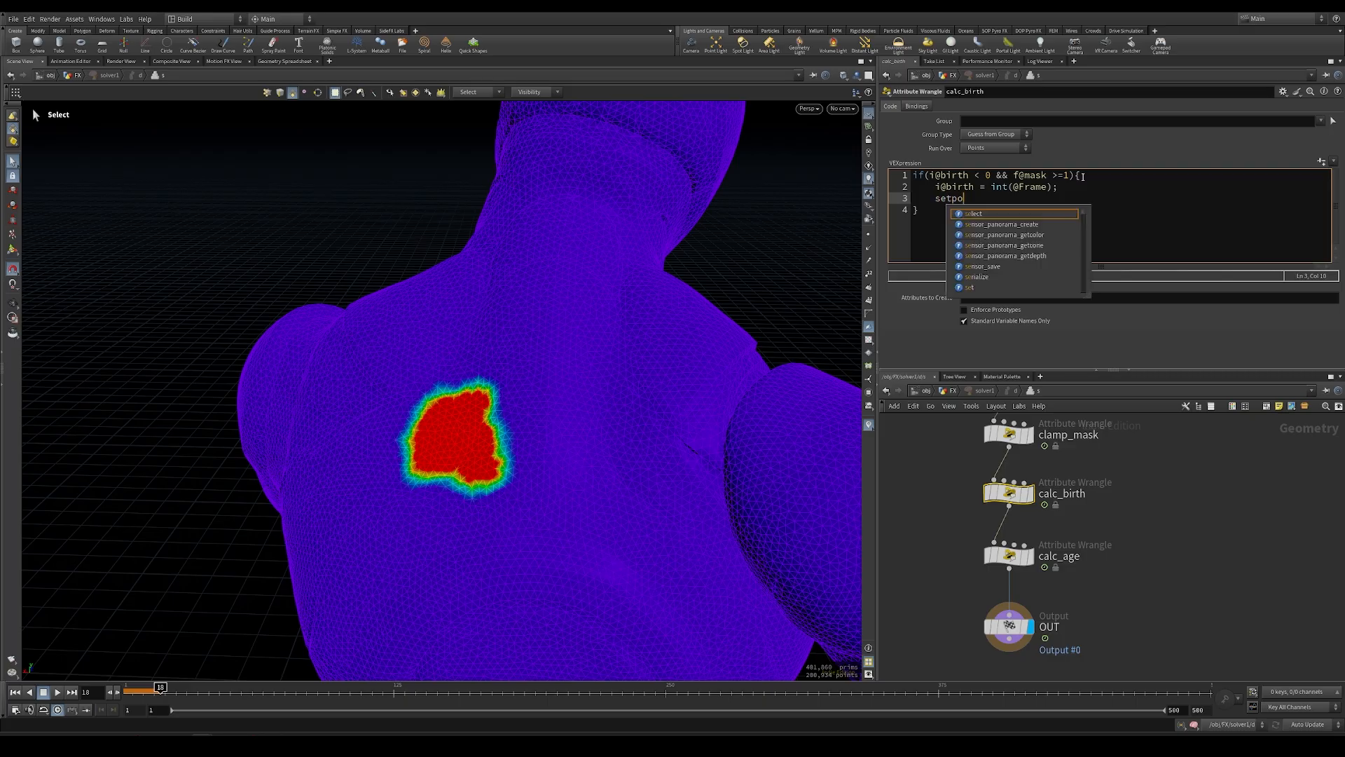
text(intgroup(0,"aging",@)
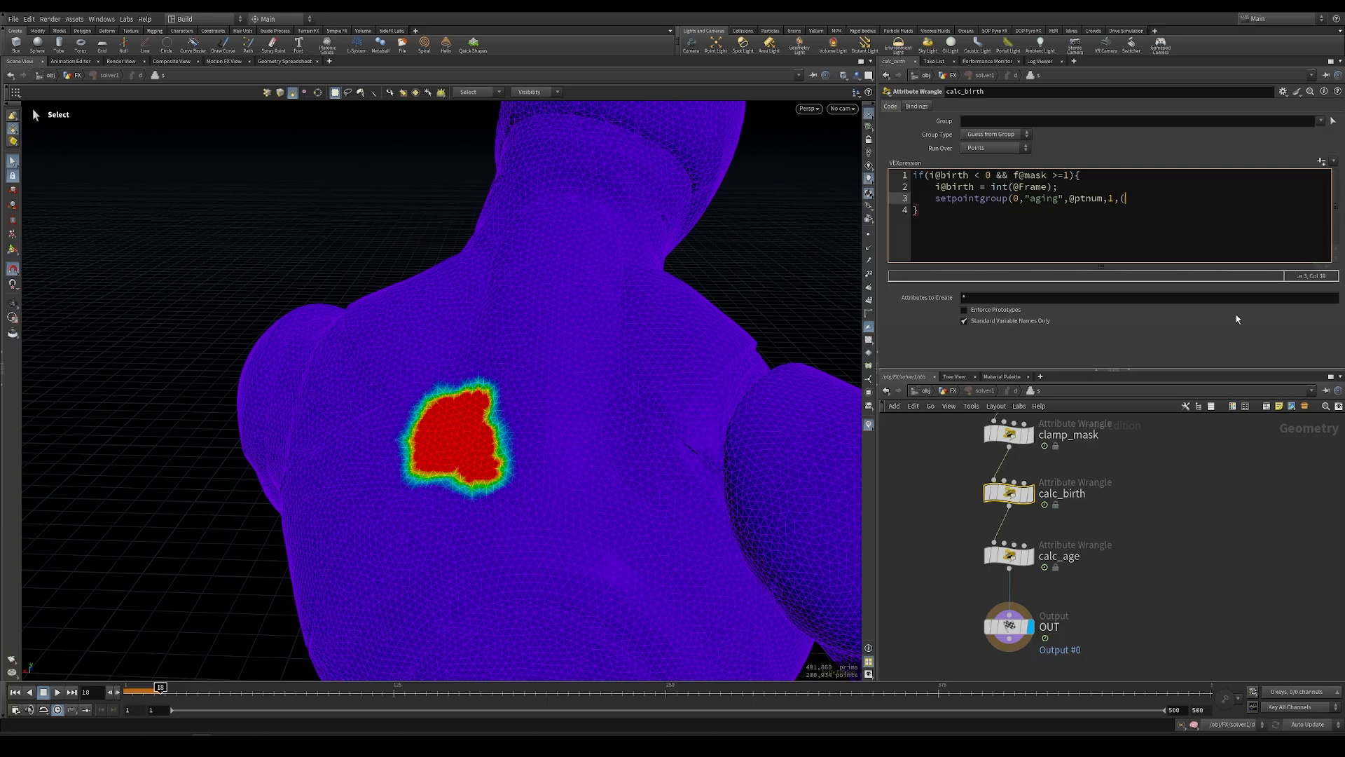
text(ptnum,1,"set");)
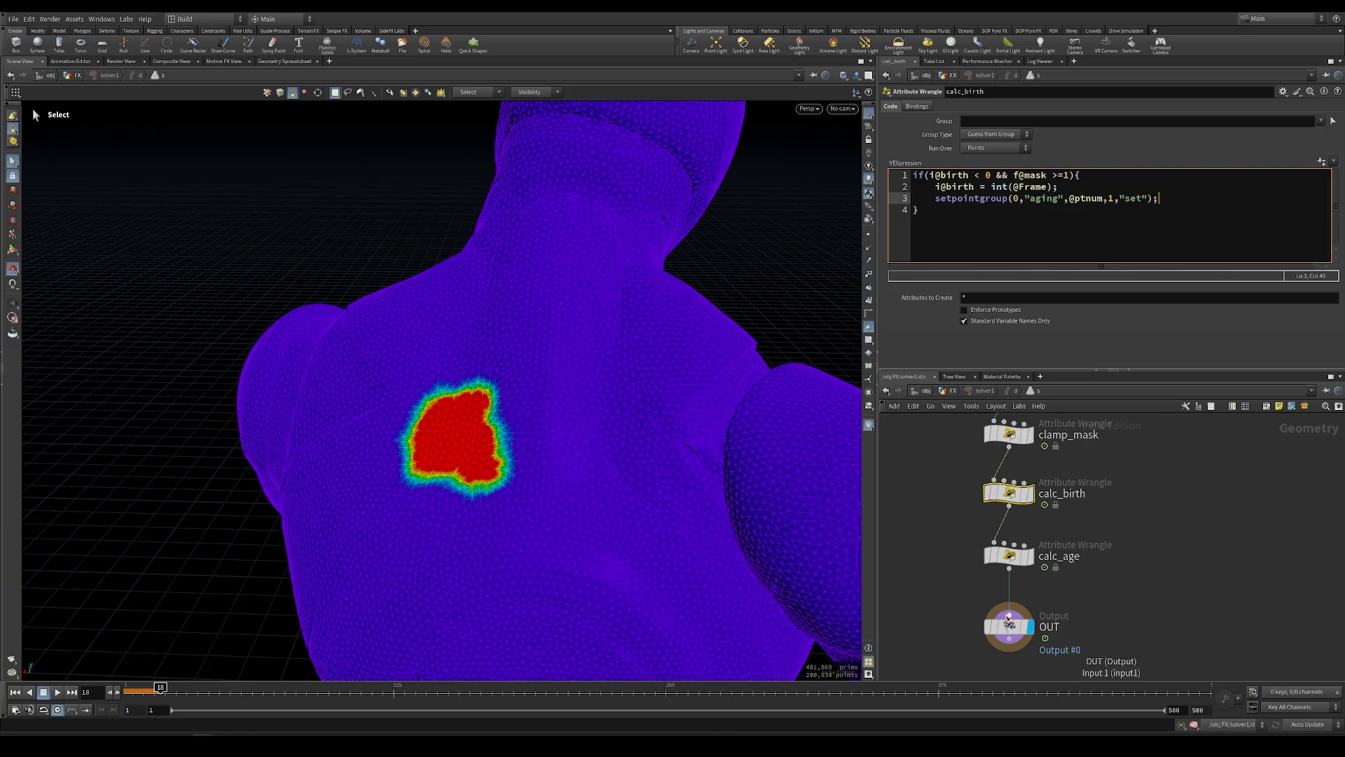
Restrict the calc_age wrangle to the aging group.
click(1009, 555)
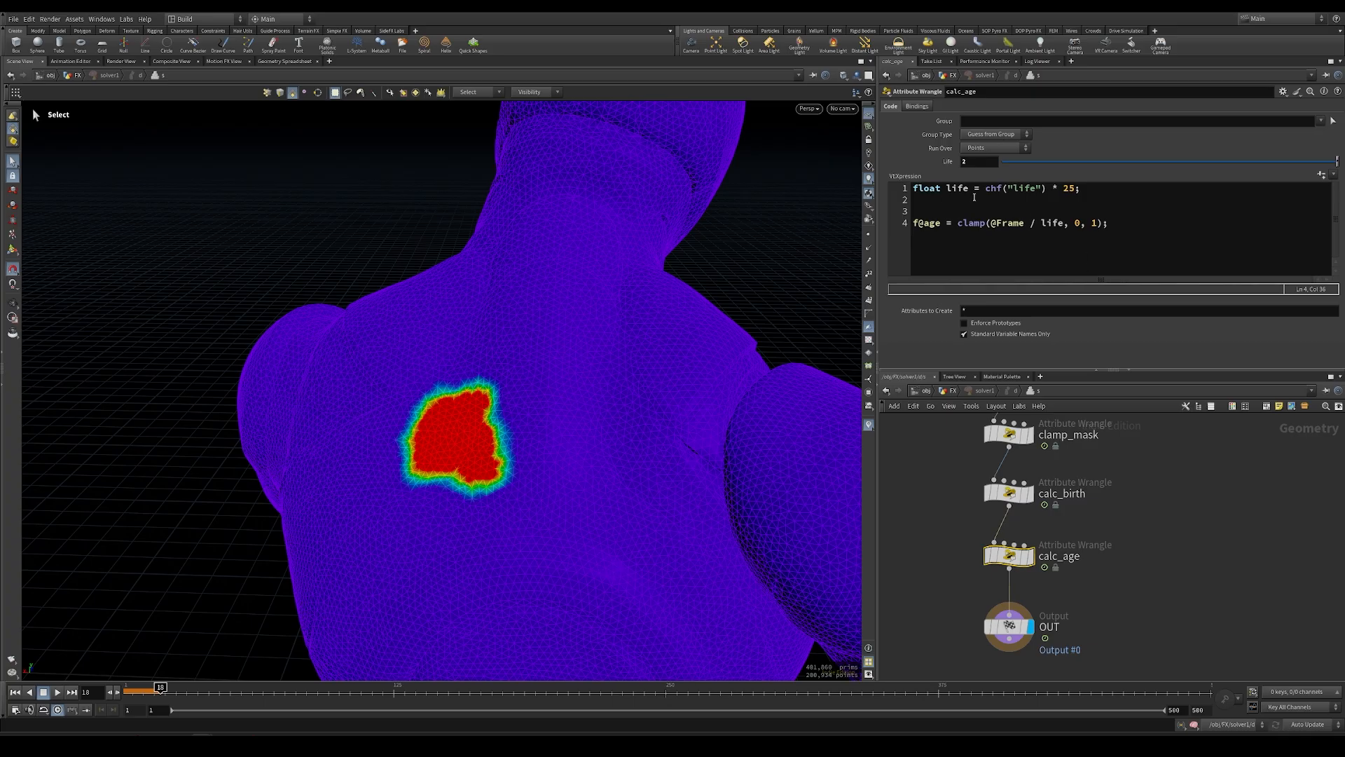
click(1005, 122)
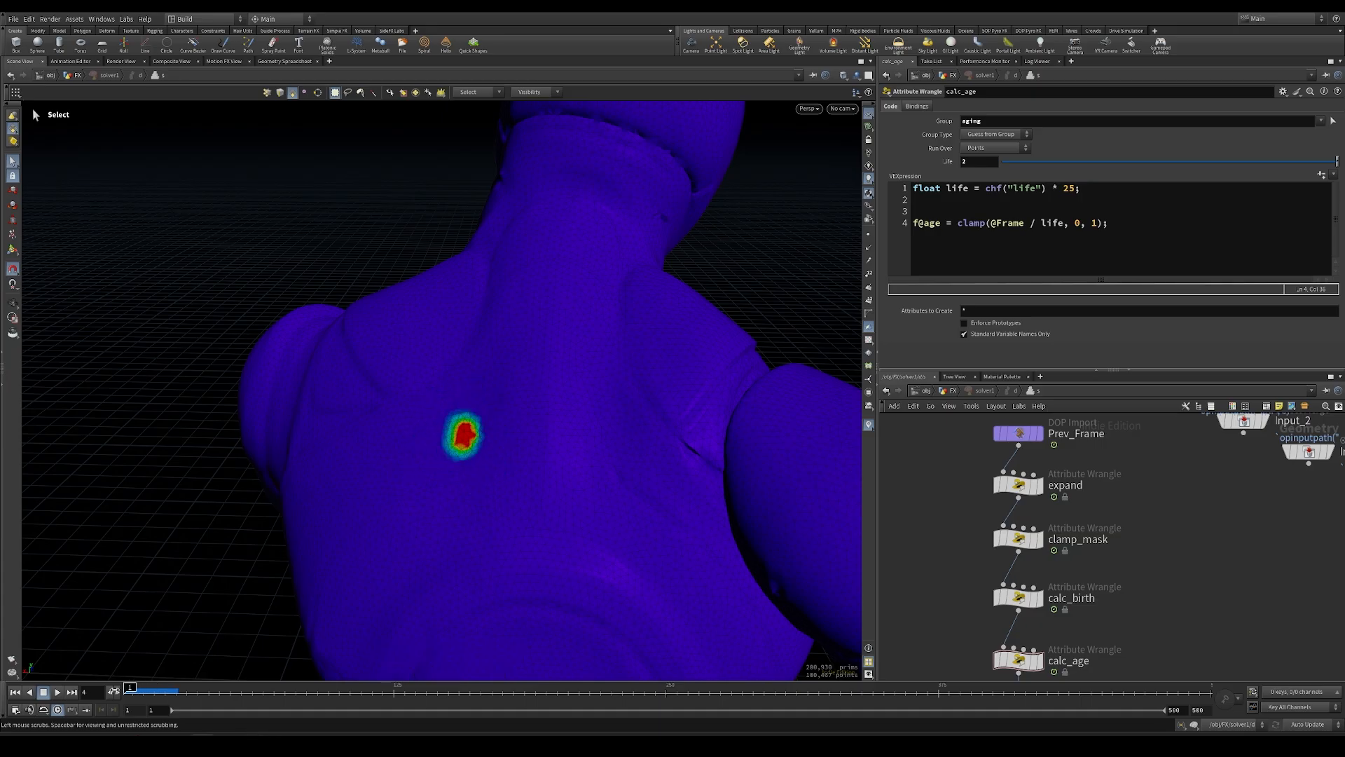
Switch the viewport visualization from the mask attribute to the age attribute and scrub the timeline to frame 37.
right_click(870, 425)
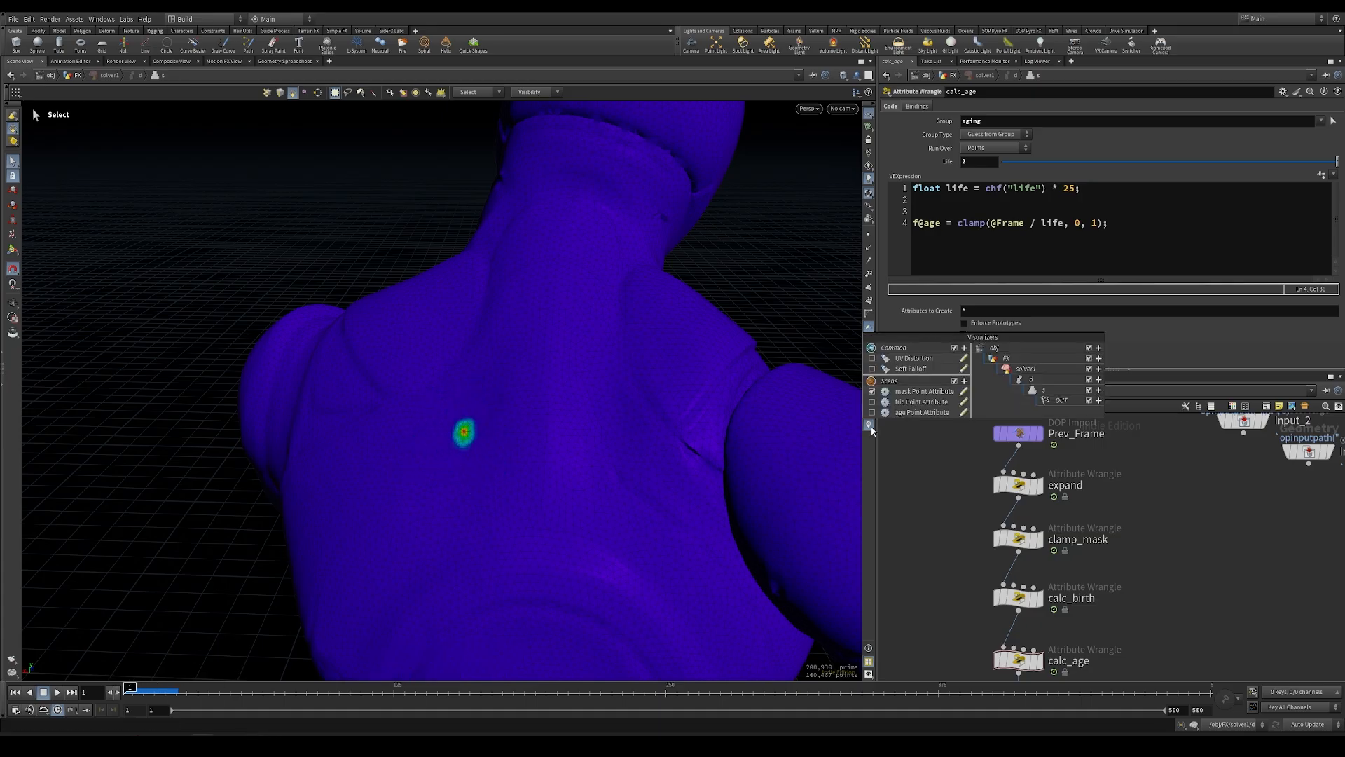
click(872, 391)
click(872, 412)
drag(130, 693, 204, 692)
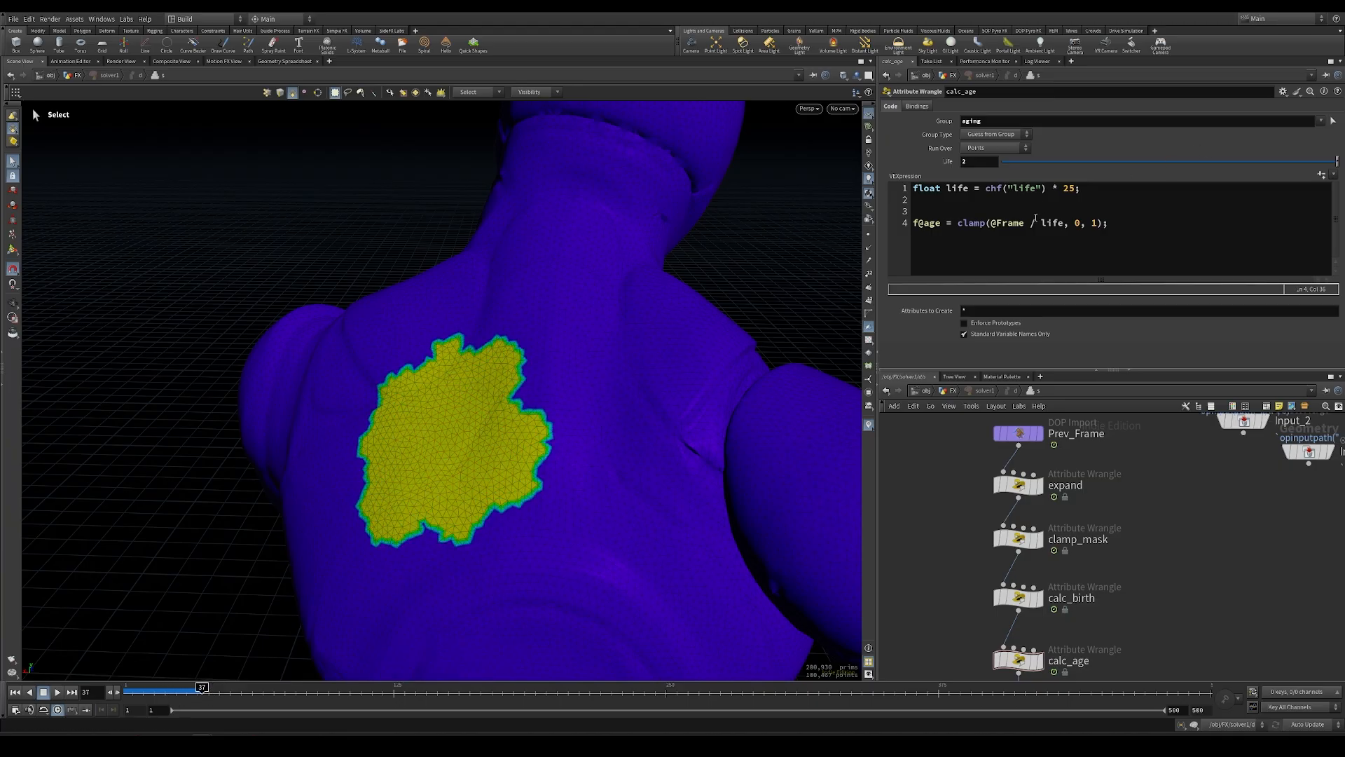
Add the line float birth = i@birth; at the start of the calc_age code.
click(1029, 223)
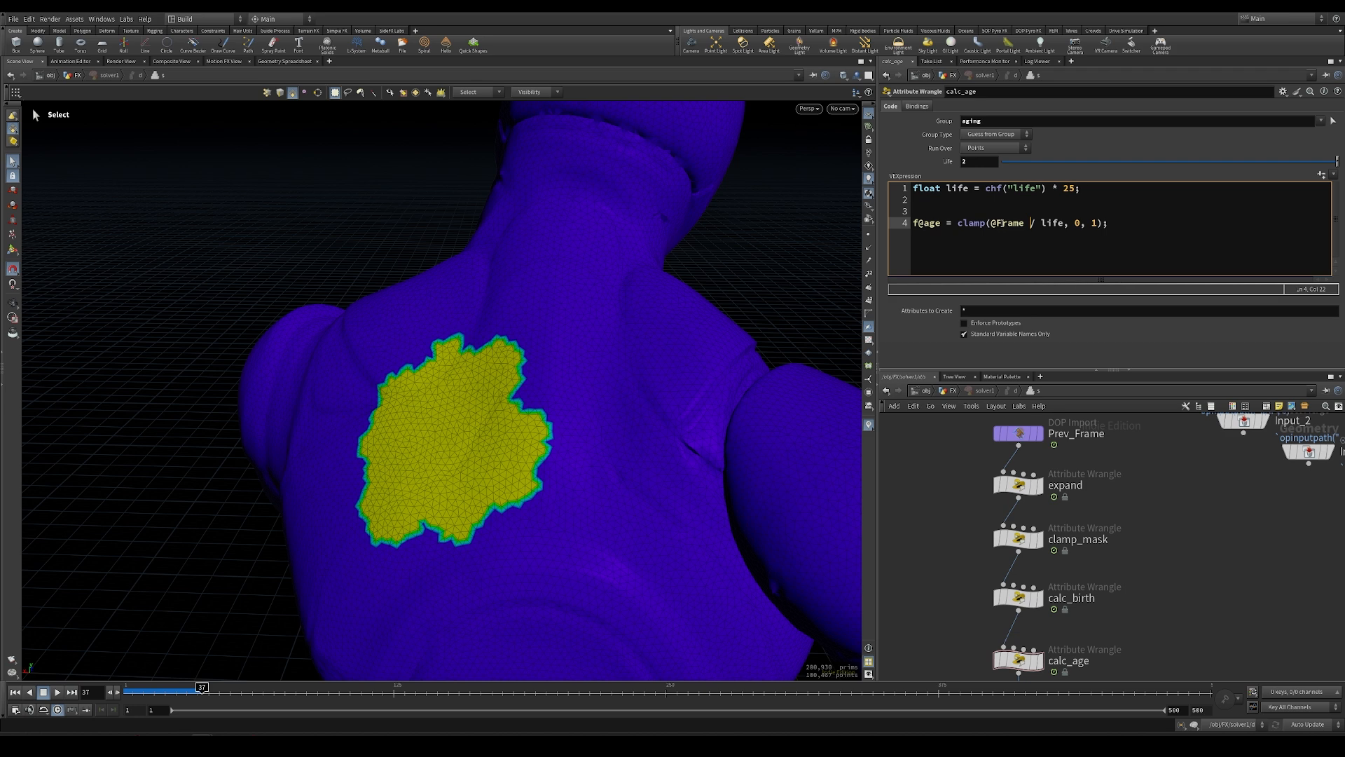
click(911, 189)
key(Return)
key(Up)
text(float)
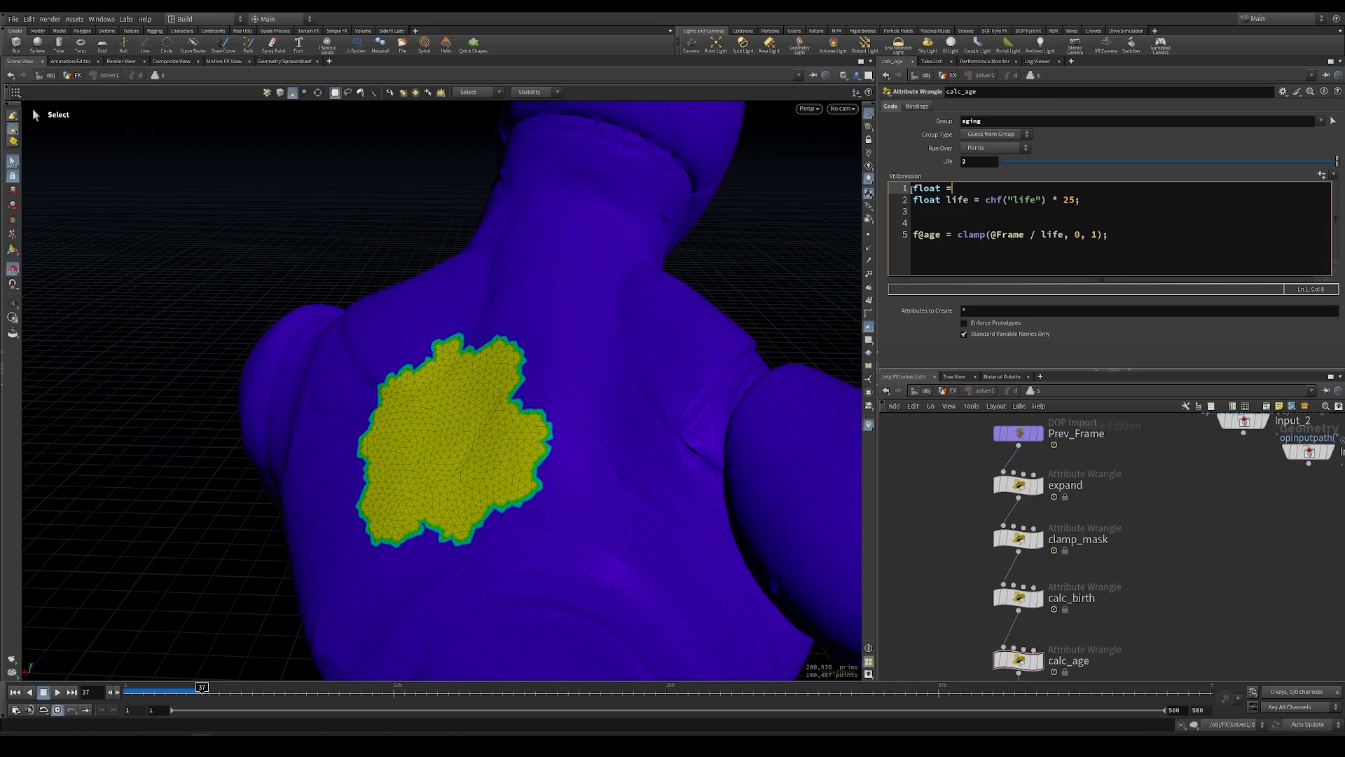
text( = i@birth;)
click(946, 188)
text(birth)
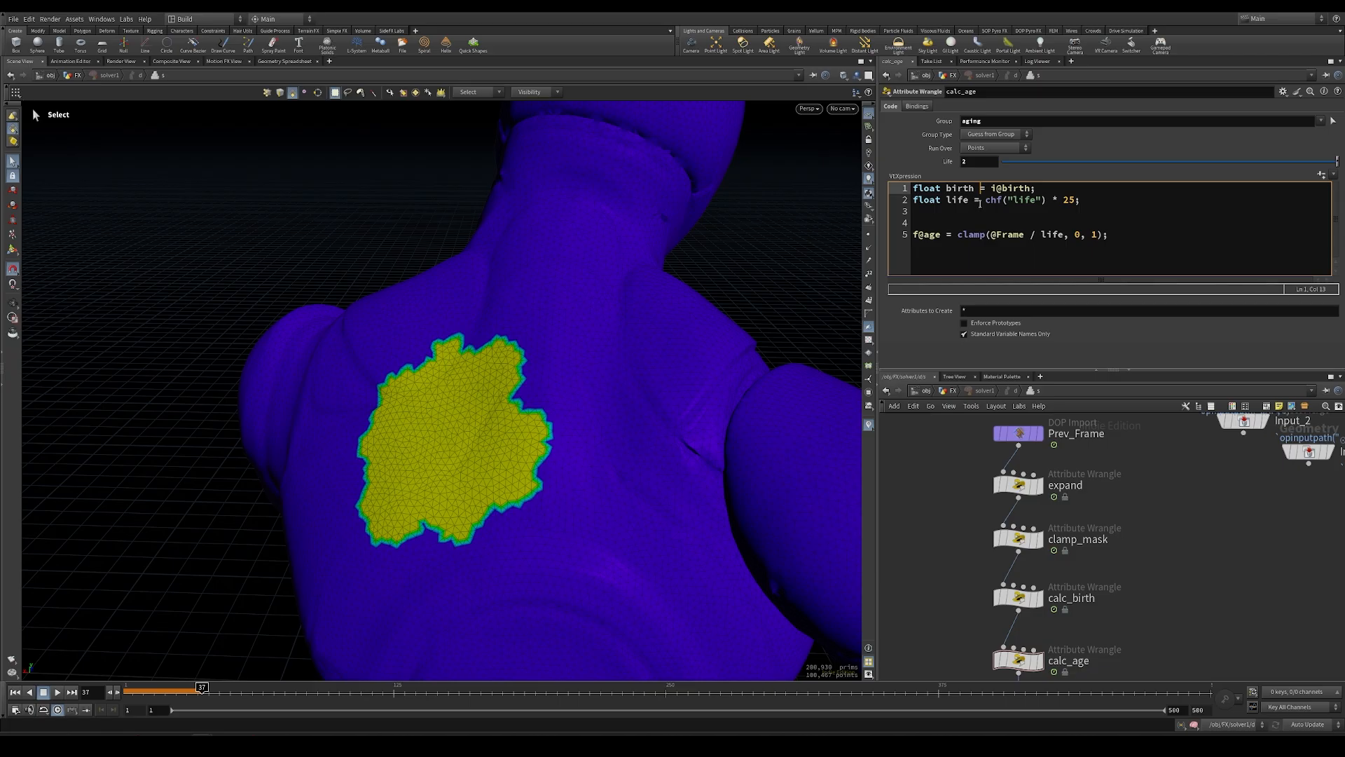
click(1031, 235)
text(- birth))
key(Left)
key(Left)
key(Left)
key(Left)
key(Left)
key(Left)
key(Left)
key(Left)
key(Left)
key(Left)
key(Left)
key(Left)
text(()
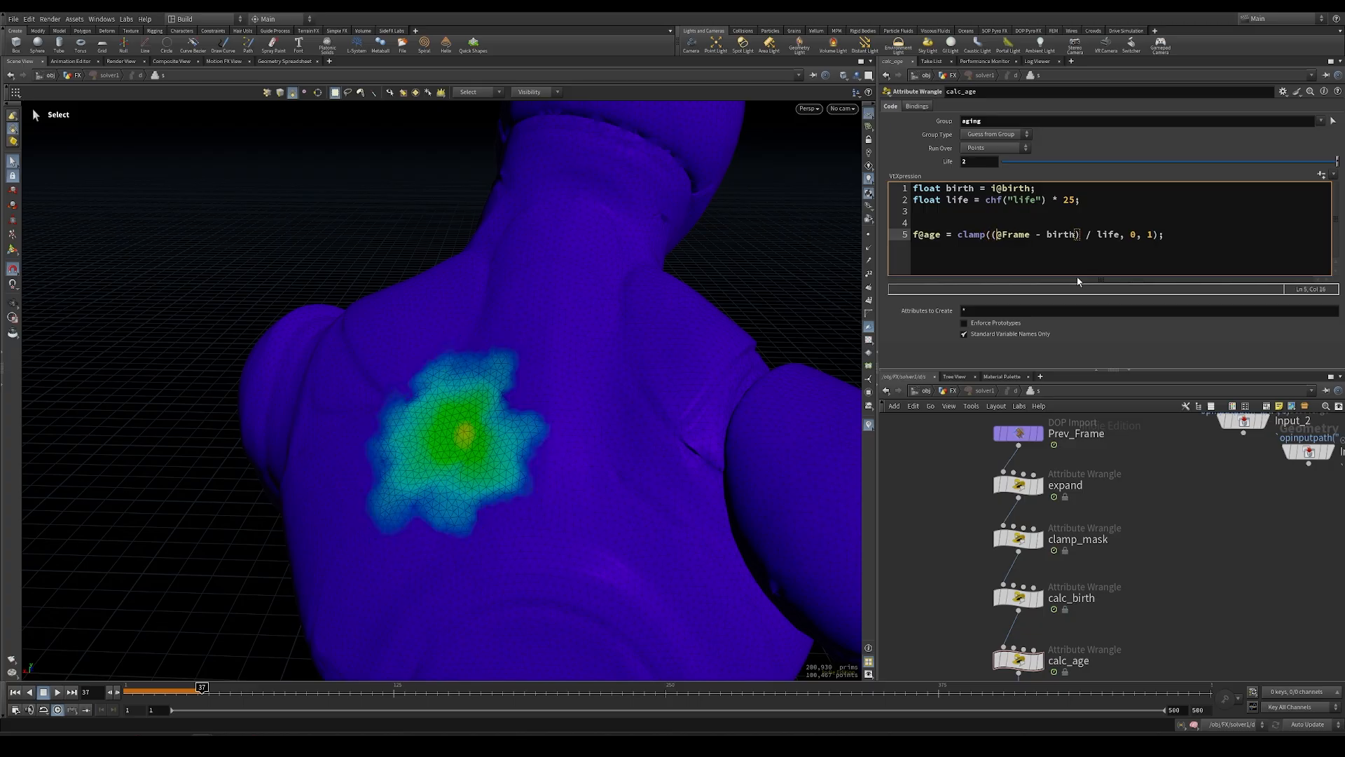
Rewind to the first frame, return to the FX network, save the scene, and play back the aging simulation.
click(15, 692)
click(946, 390)
key(ctrl+s)
alt+right_drag(463, 426, 308, 434)
click(57, 691)
drag(283, 689, 333, 688)
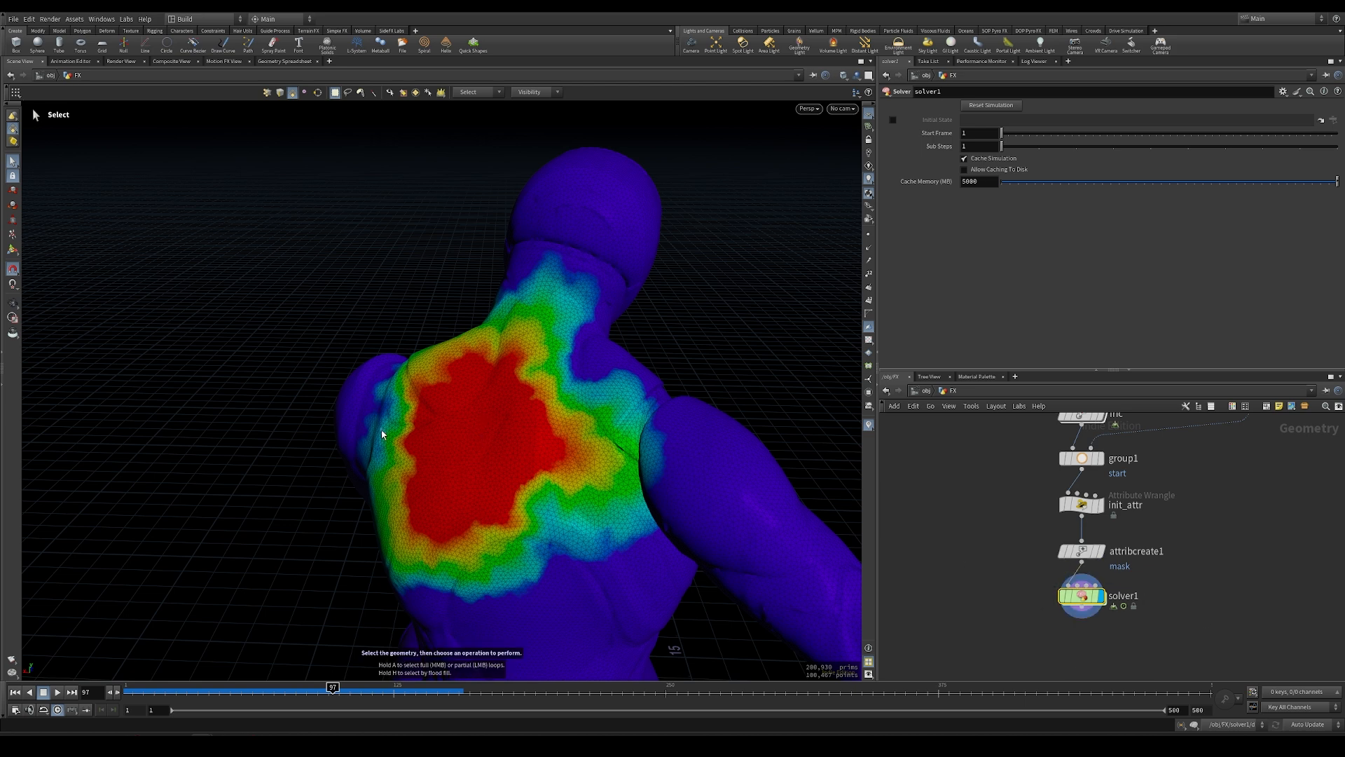
Add an Attribute Delete node, connect it after solver1, and set it as the displayed node.
mouse_move(1091, 597)
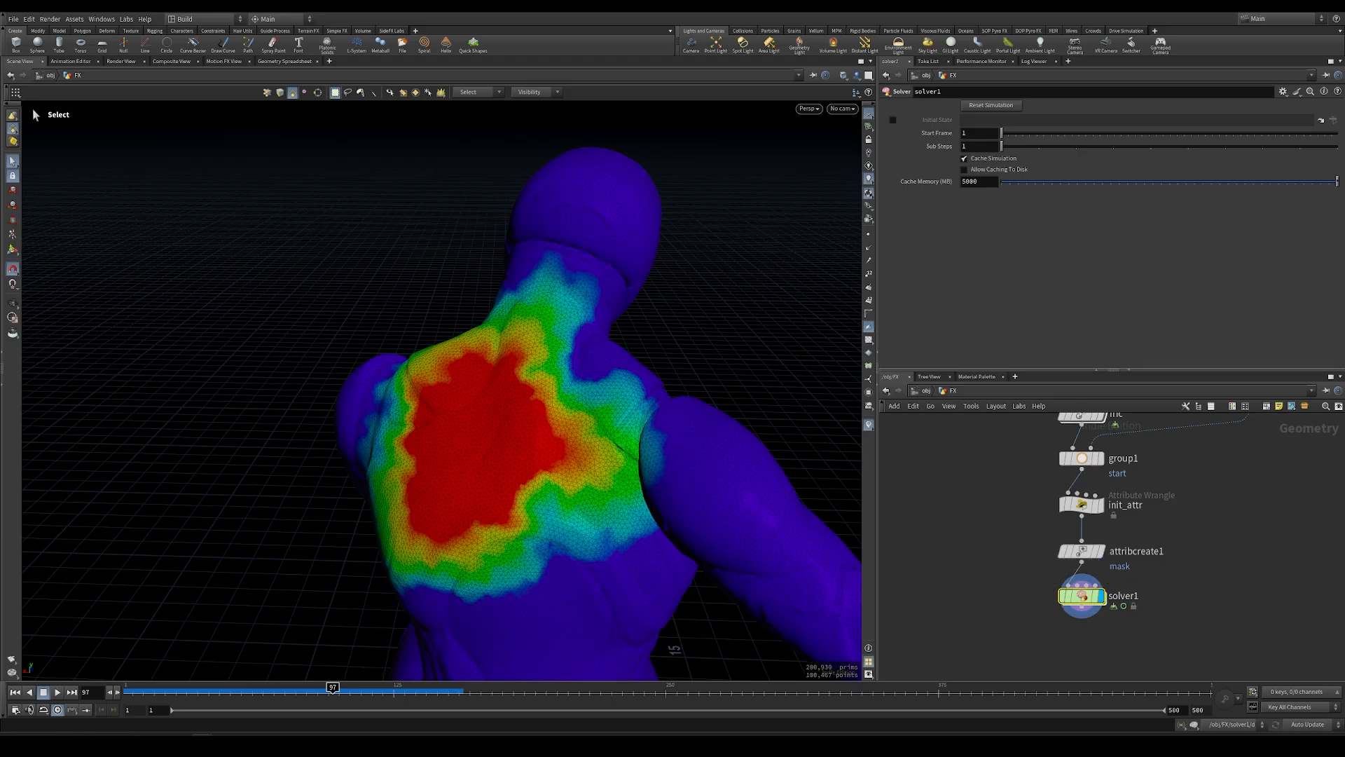
middle_drag(994, 650, 985, 567)
key(Tab)
text(attrib)
text(ute blur)
key(Return)
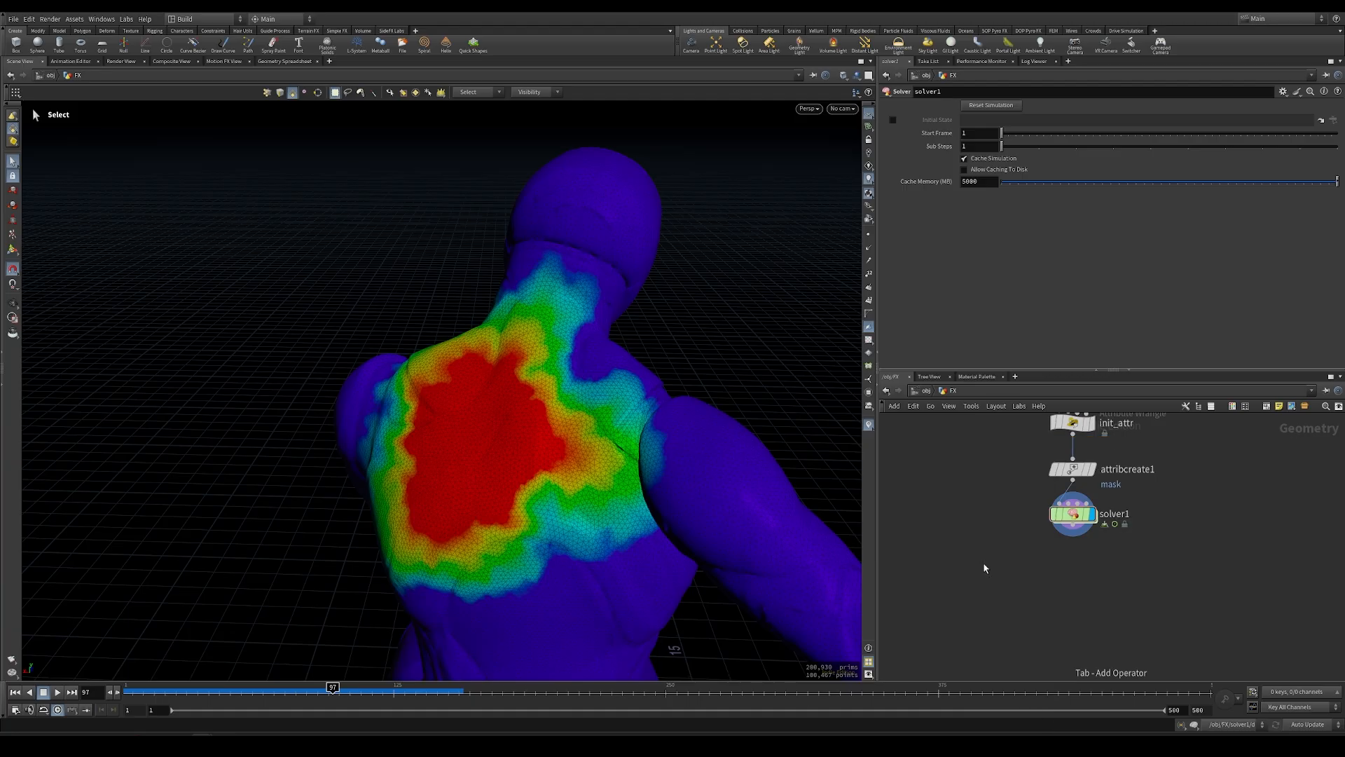
click(1020, 571)
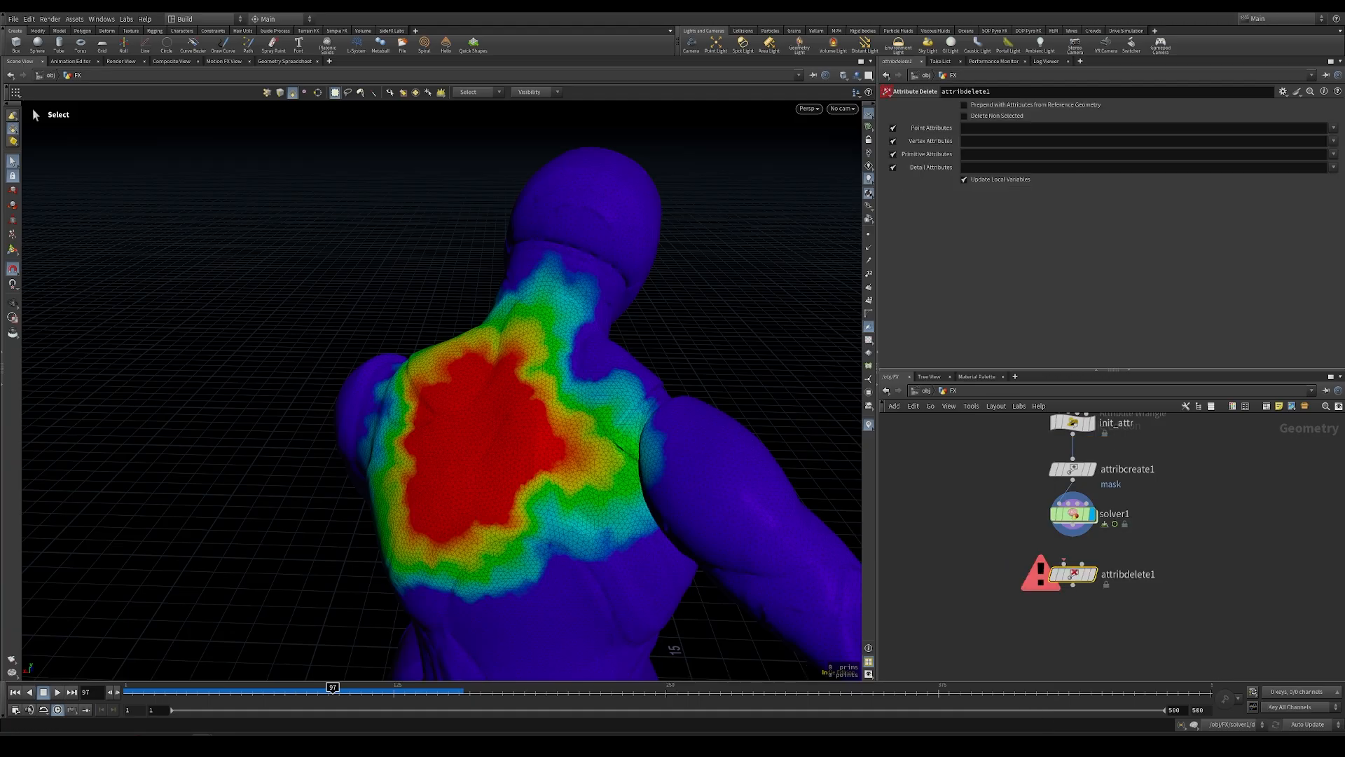
drag(1072, 525, 1064, 564)
click(1091, 573)
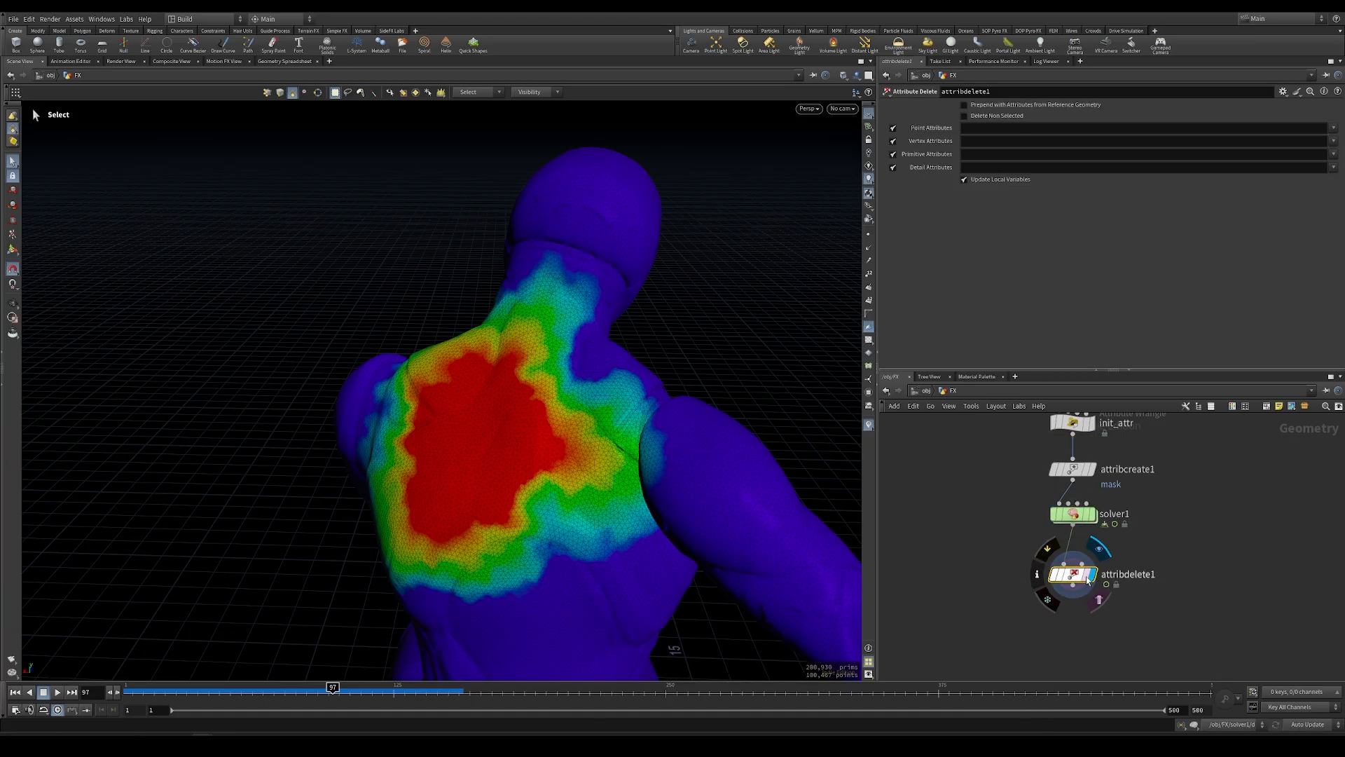
Make the Attribute Delete node delete non-selected attributes, keeping only the age and mask point attributes.
middle_click(1073, 514)
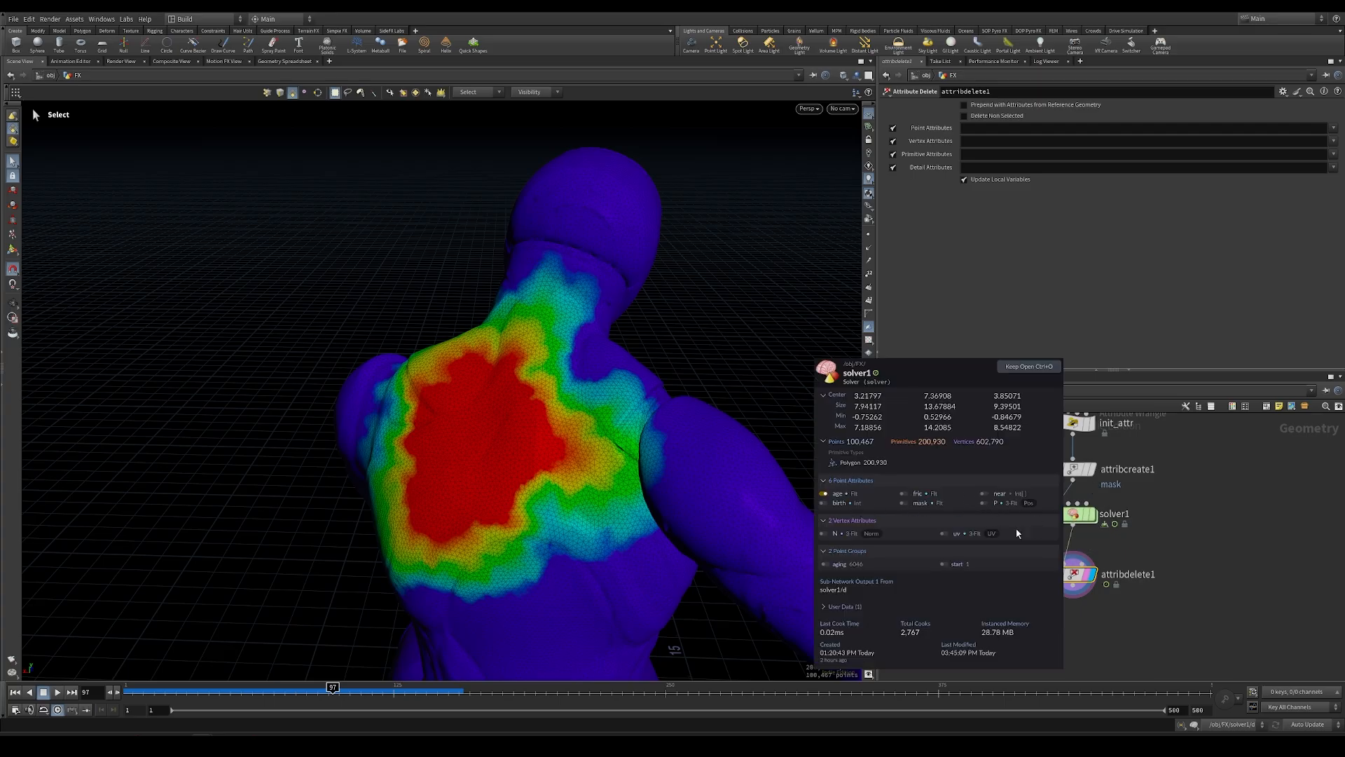
click(964, 116)
click(1334, 128)
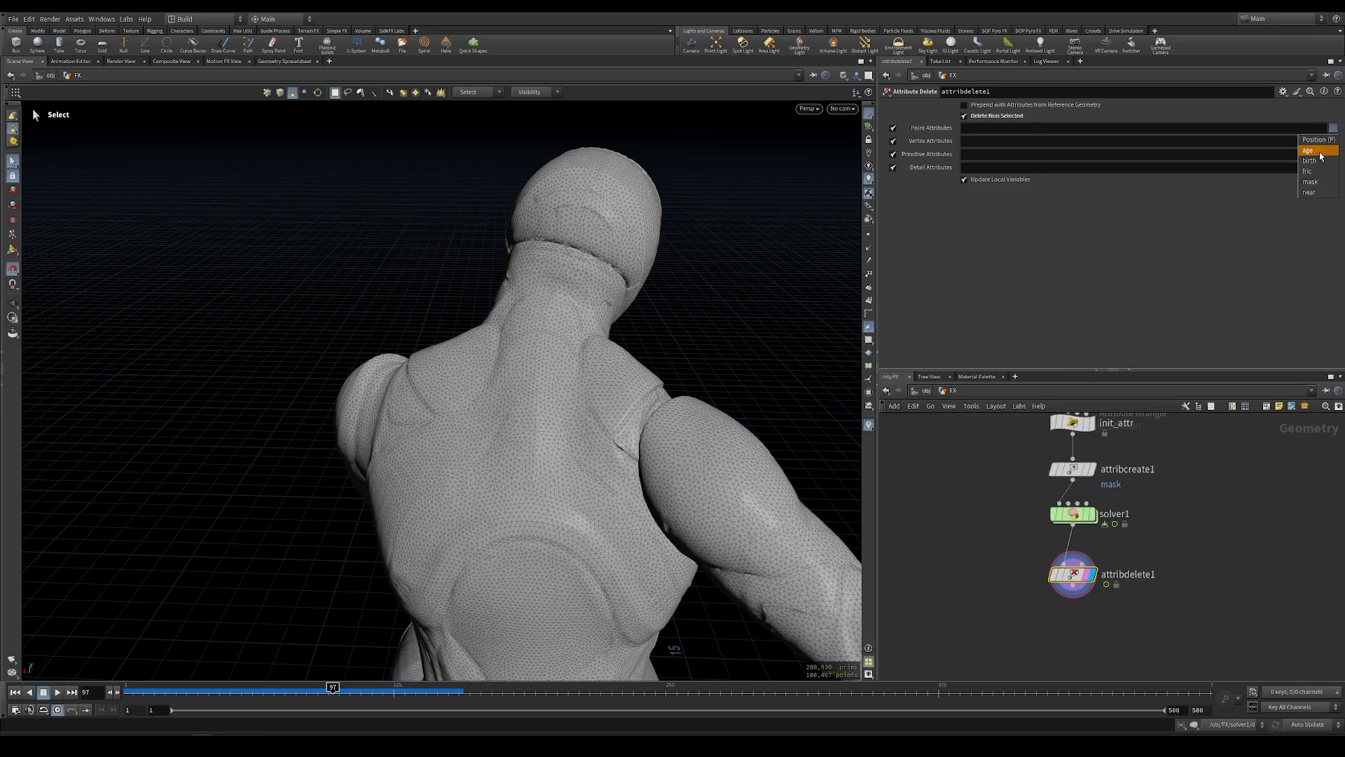
click(1321, 152)
click(1334, 128)
click(1310, 181)
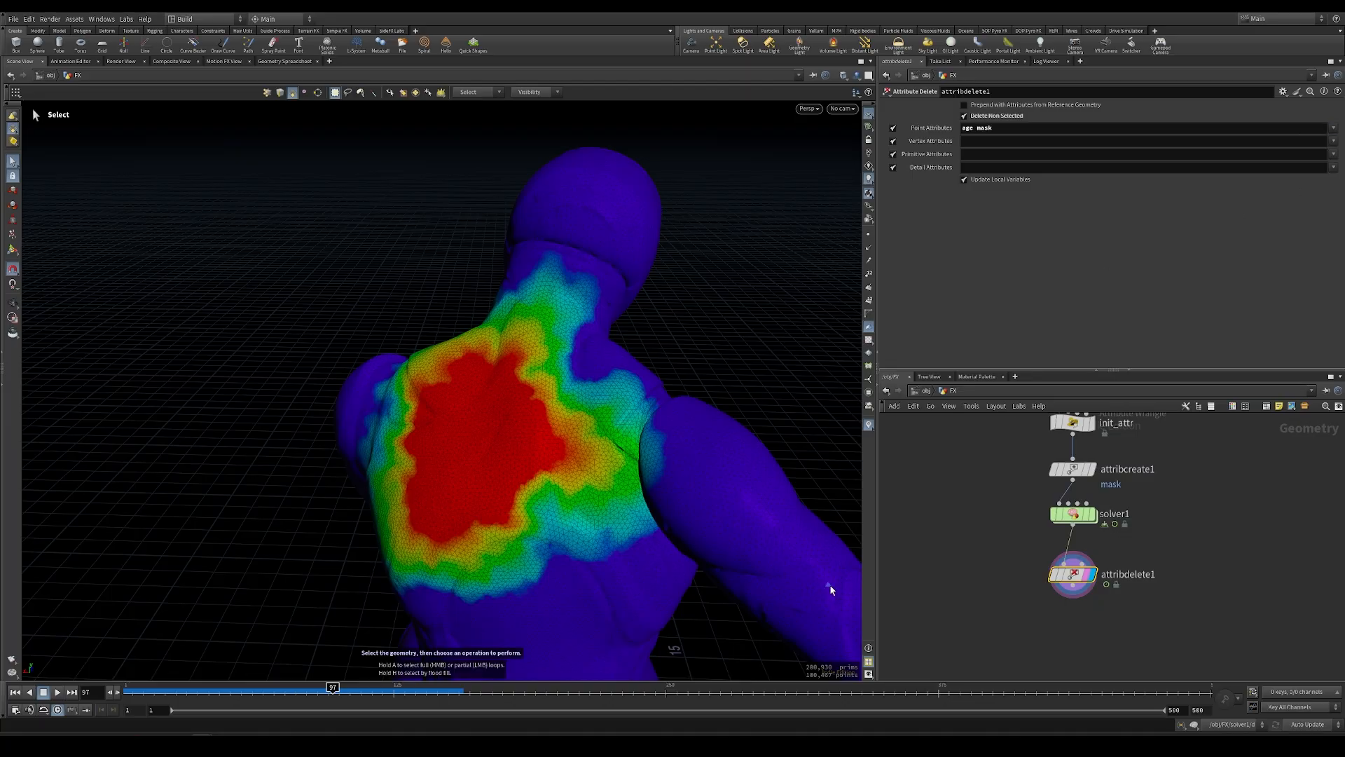
Add a Group Delete node after attribdelete1 and display it.
key(Tab)
text(grou)
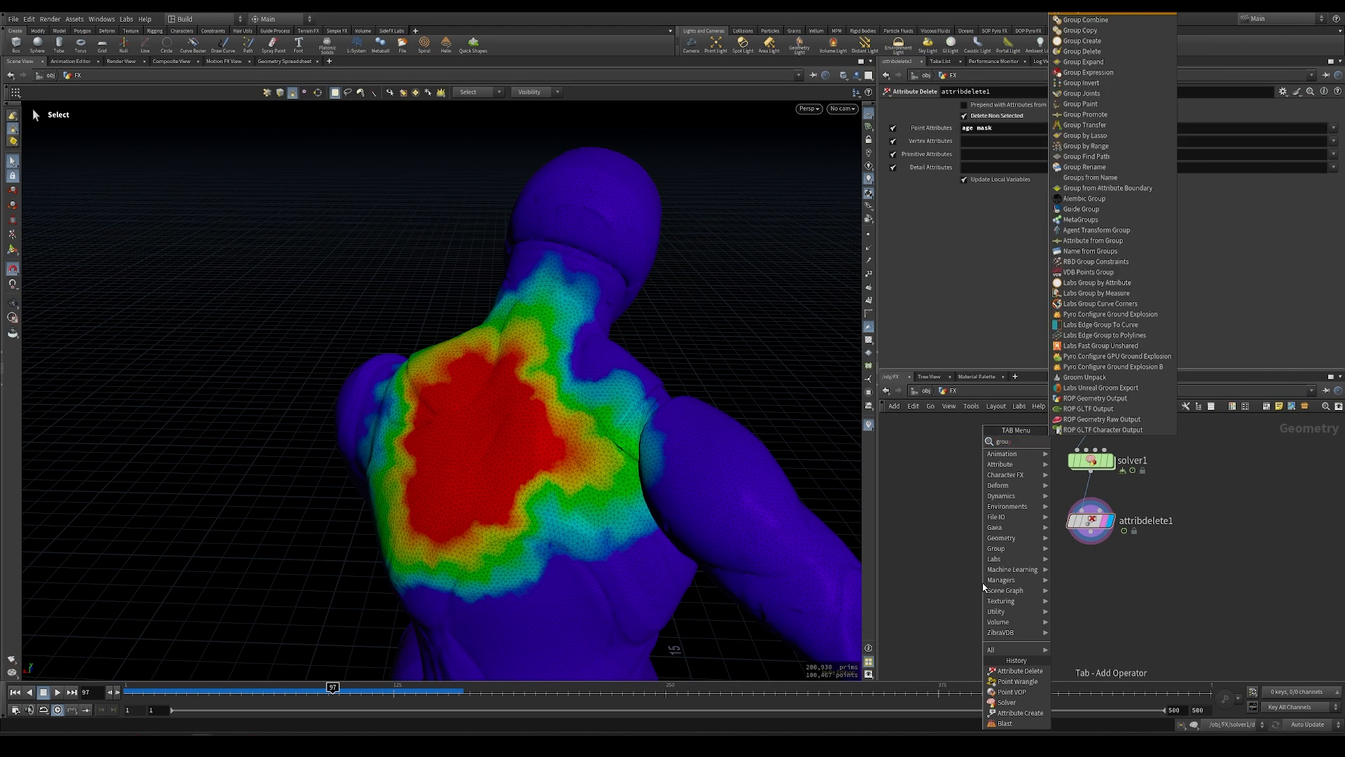
key(BackSpace)
key(BackSpace)
key(BackSpace)
key(BackSpace)
text(delete)
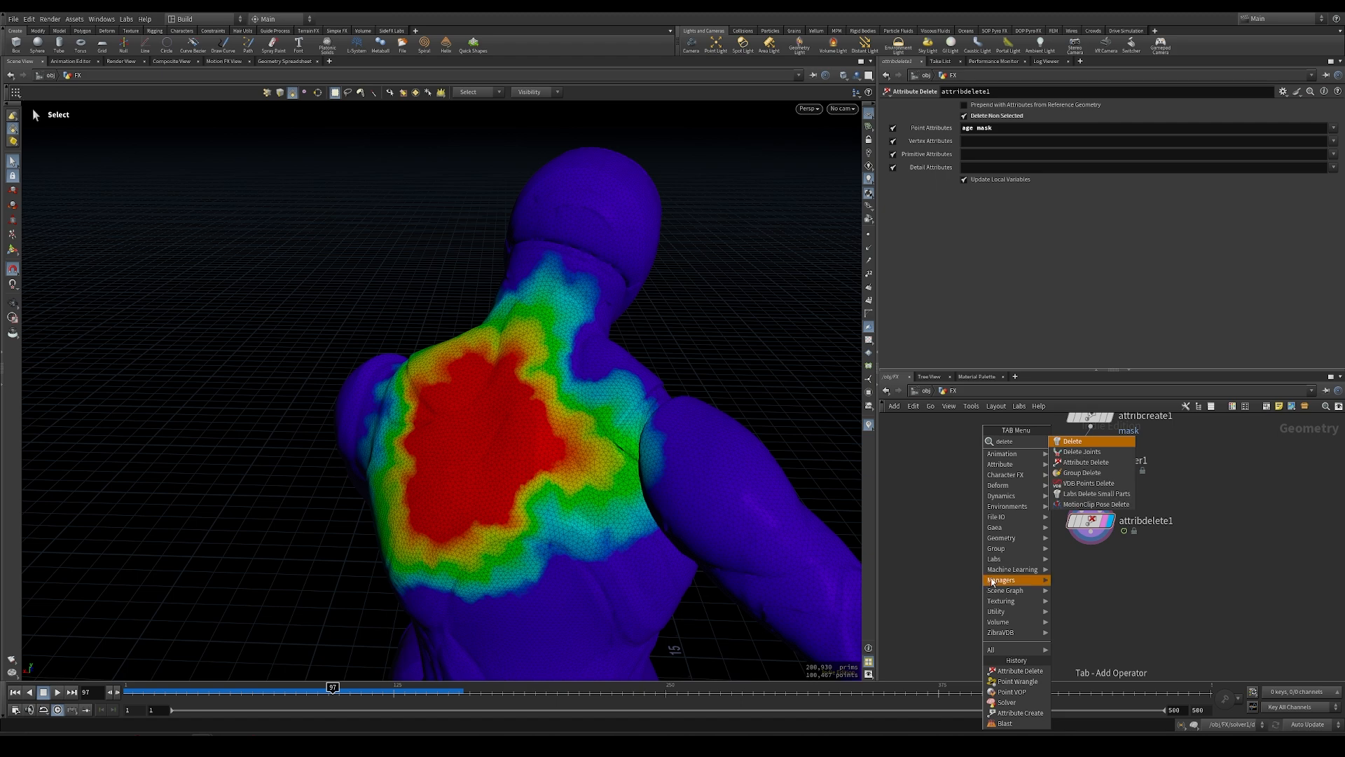
click(1076, 474)
click(1095, 590)
click(1109, 590)
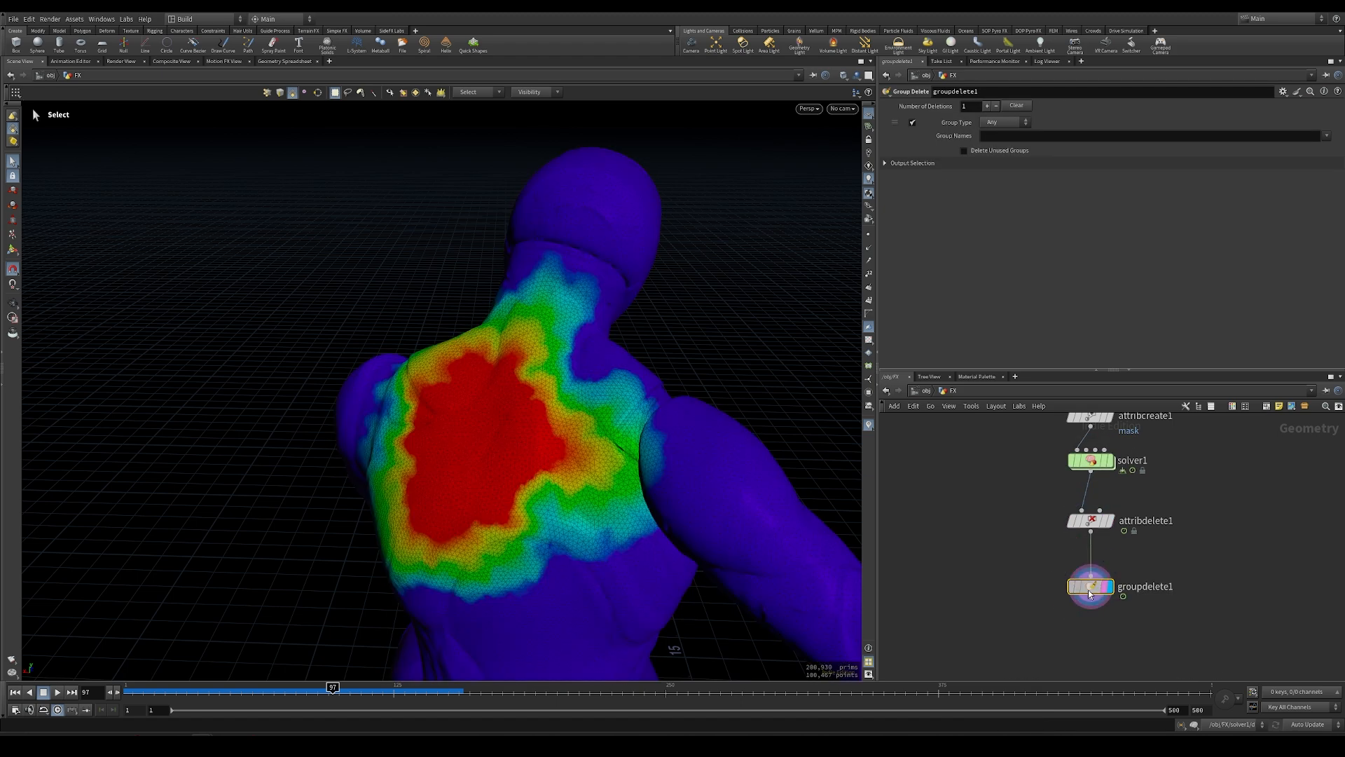
Set the Group Delete node's group names to * so that it removes all groups.
click(1002, 136)
text(*)
key(Return)
scroll(1084, 551, down, 1)
middle_click(1090, 526)
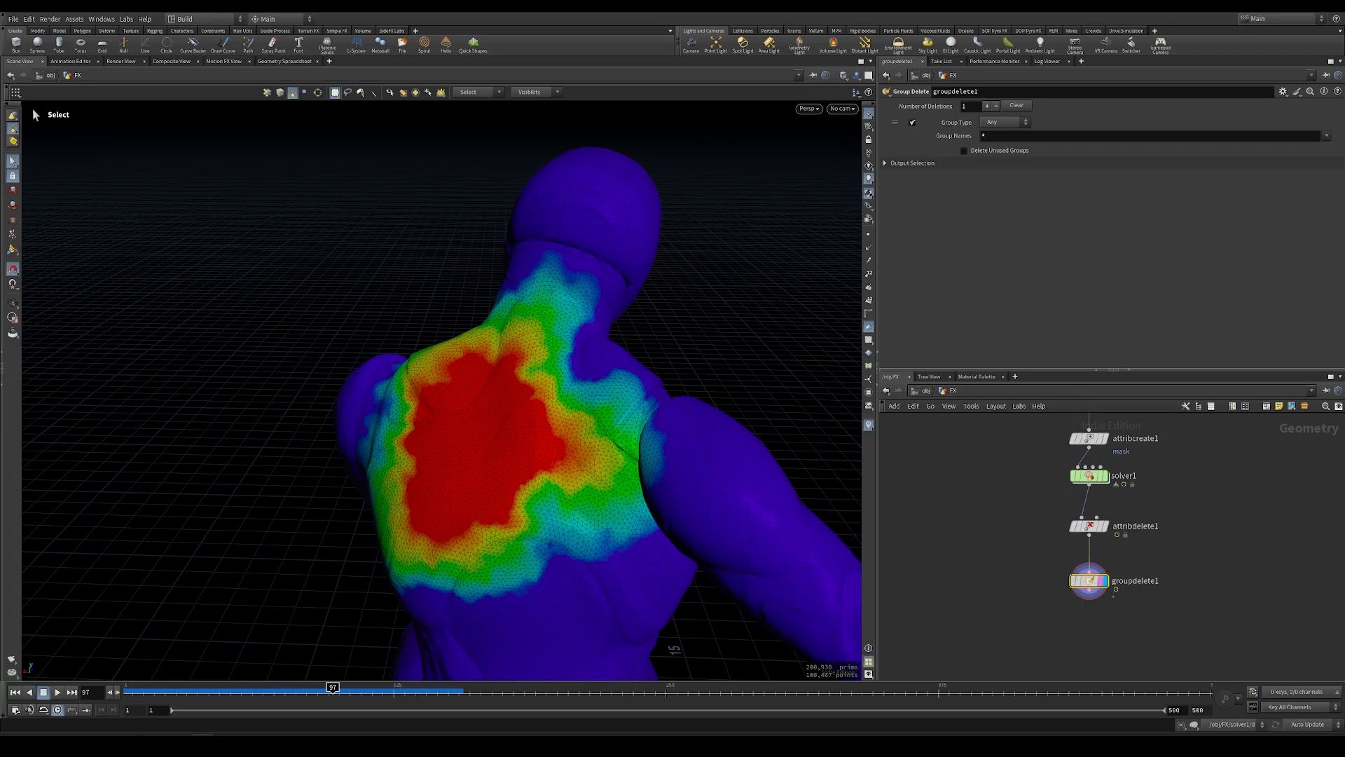
Align the nodes of the FX network into a tidy, evenly spaced vertical chain.
scroll(1037, 560, down, 4)
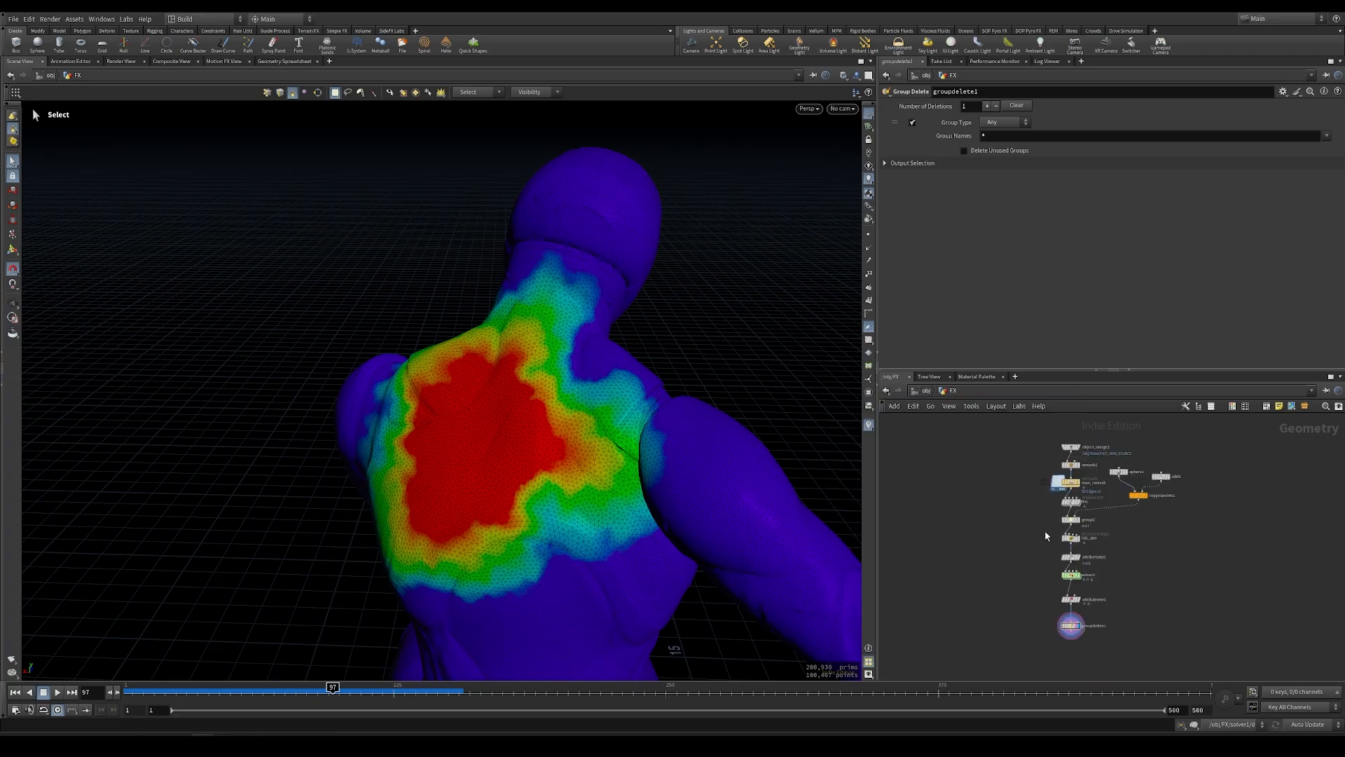
drag(1049, 529, 1085, 615)
key(a)
drag(1081, 570, 1081, 654)
middle_drag(1118, 638, 1129, 577)
click(1082, 586)
scroll(1083, 590, up, 4)
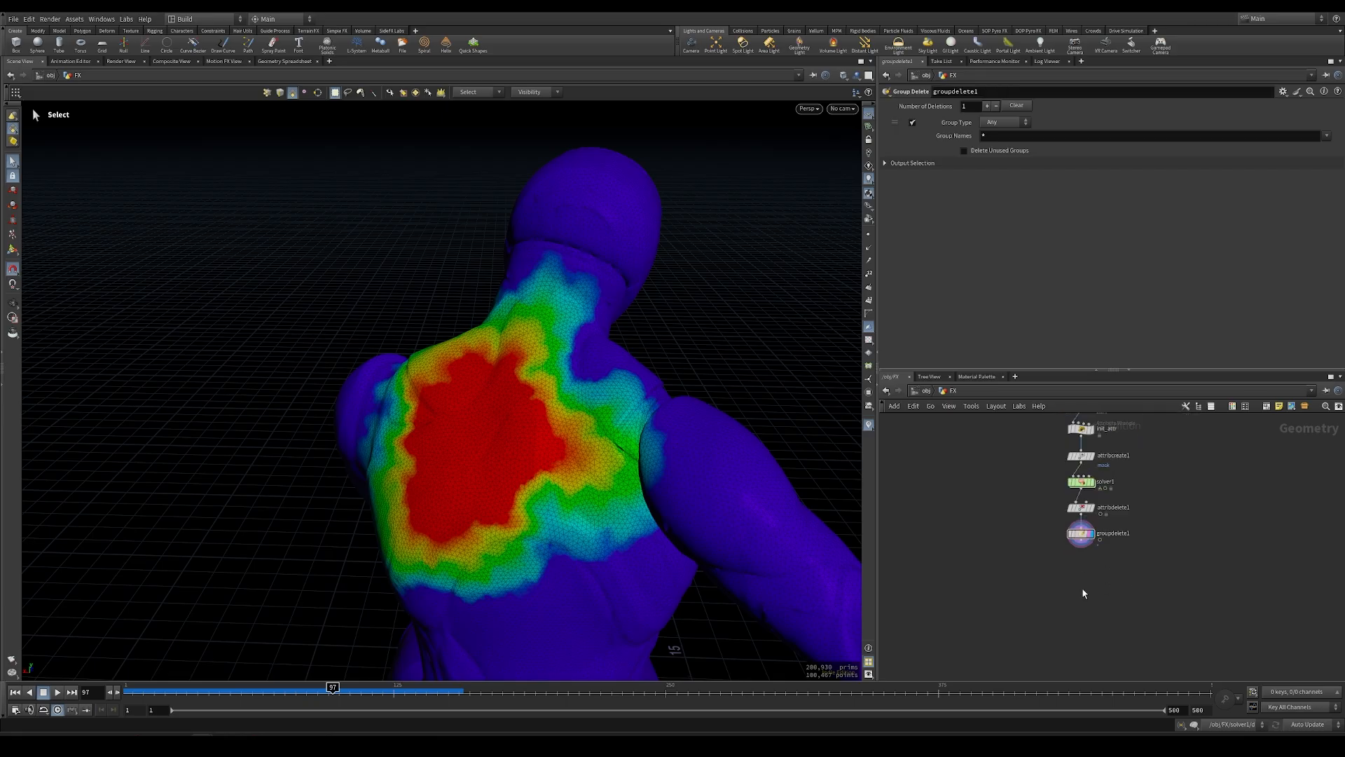
Place a Point Wrangle node below groupdelete1.
click(1083, 494)
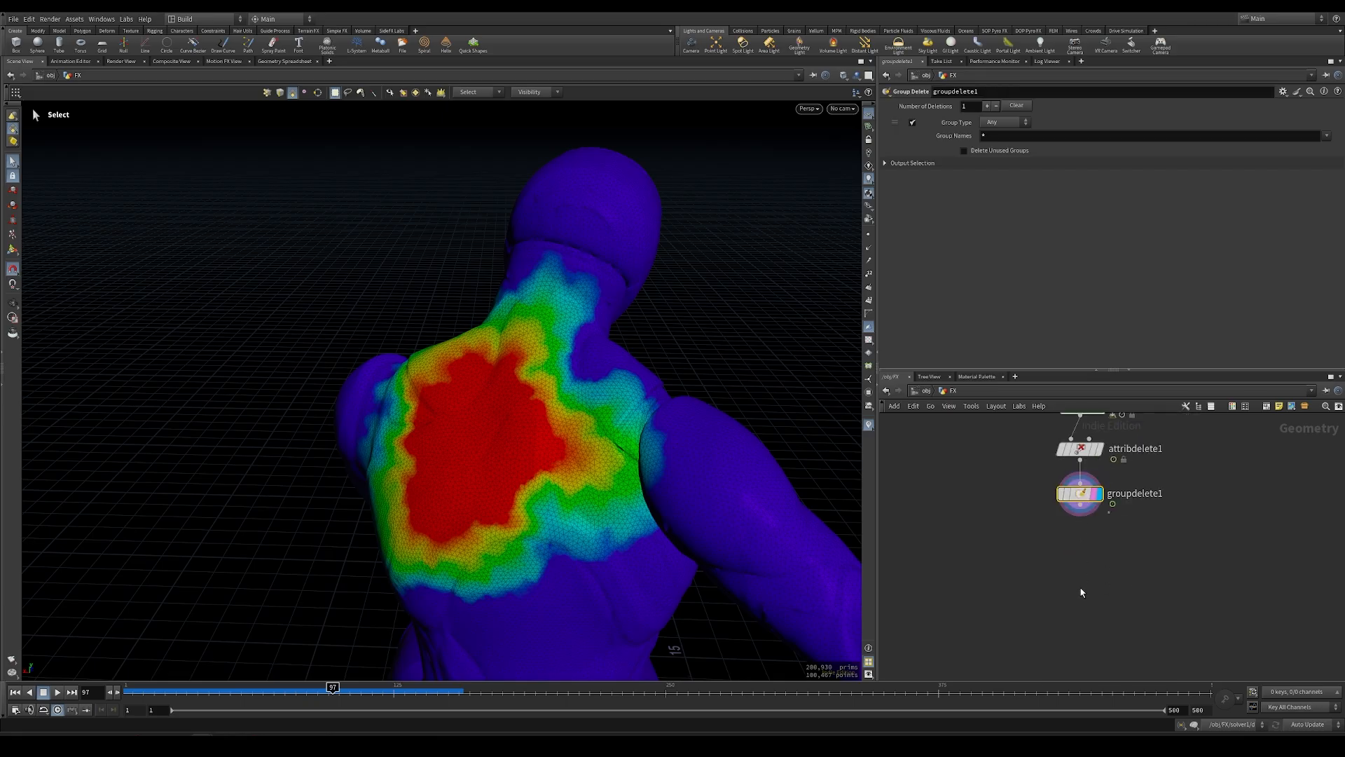
key(Tab)
text(wra)
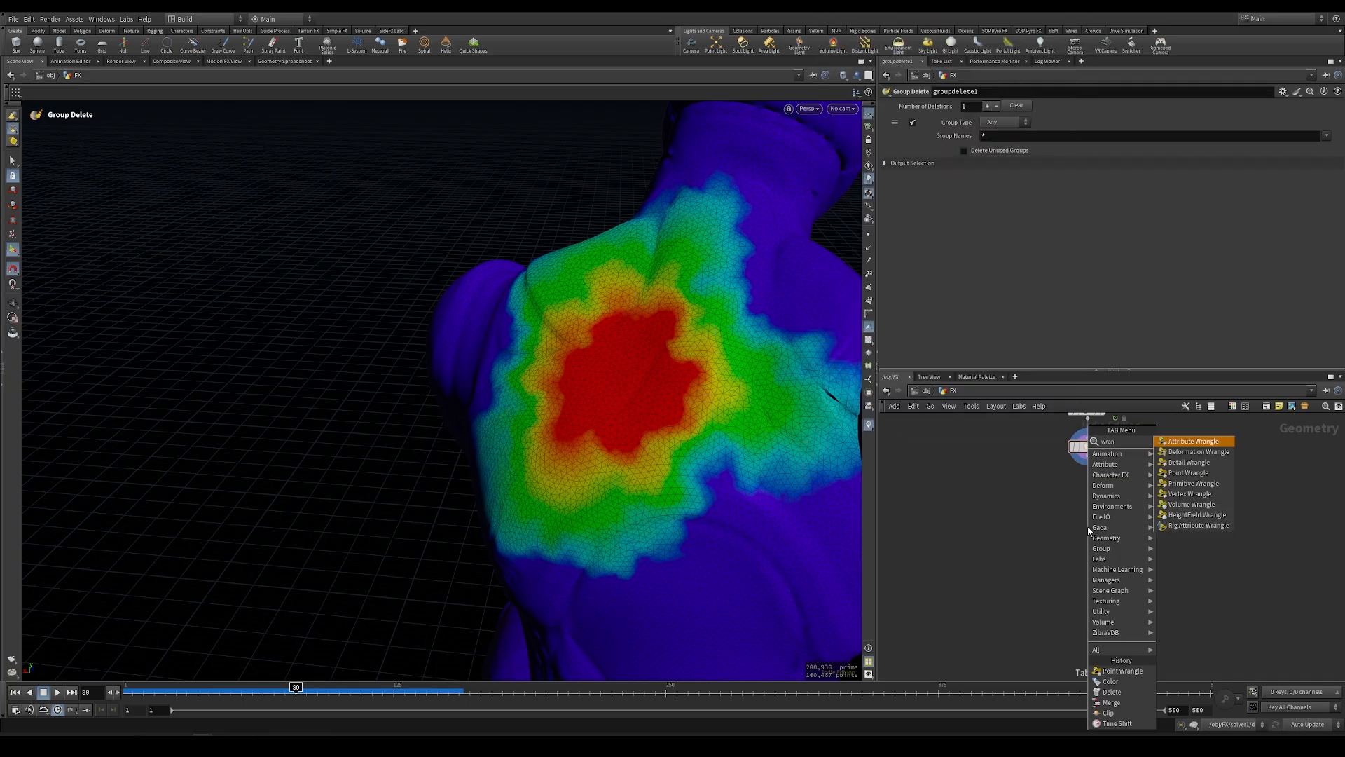
click(1183, 473)
click(1085, 526)
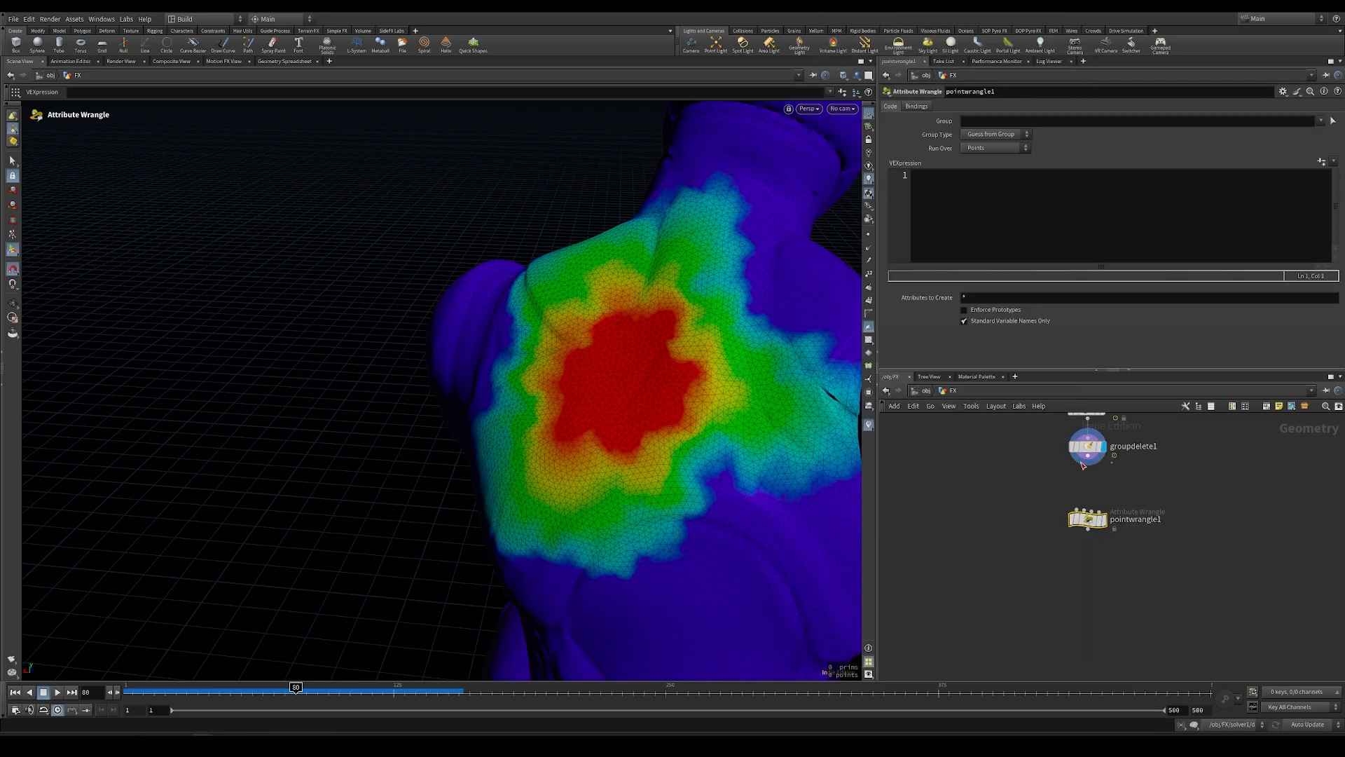
Enter f@age = chramp("age_ramp",f@age) * f@mask; in the new wrangle and generate its ramp parameter.
click(1079, 211)
text(f@age )
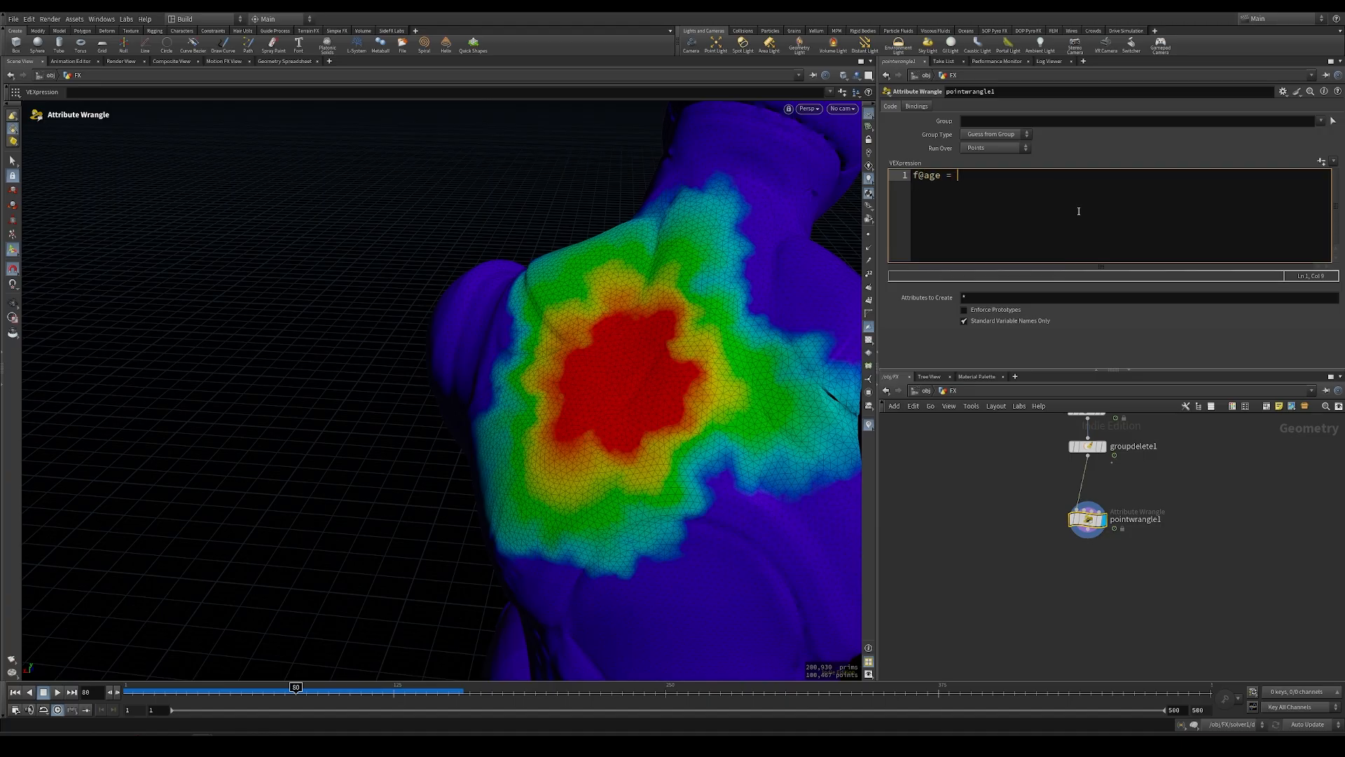
text(= chra)
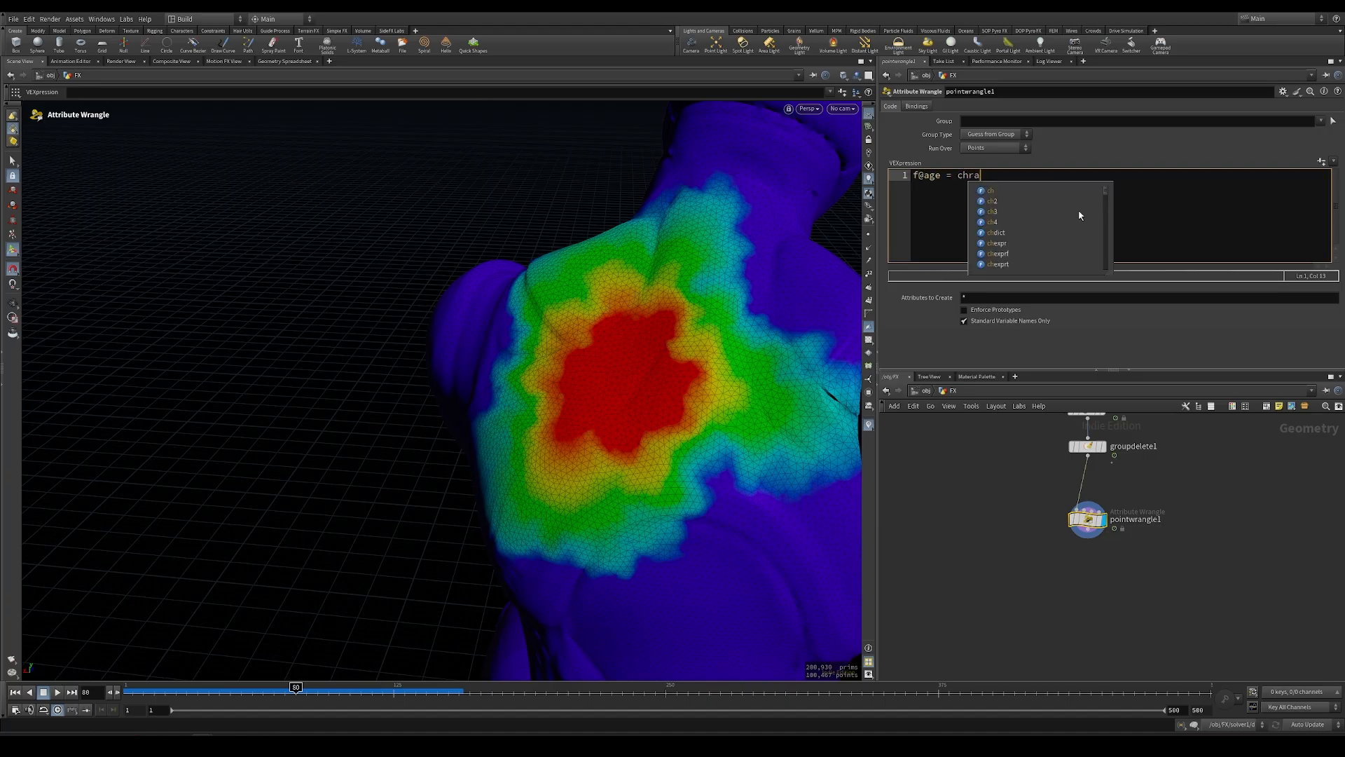
text(mp("age_ramp",v)
key(BackSpace)
text(f@age))
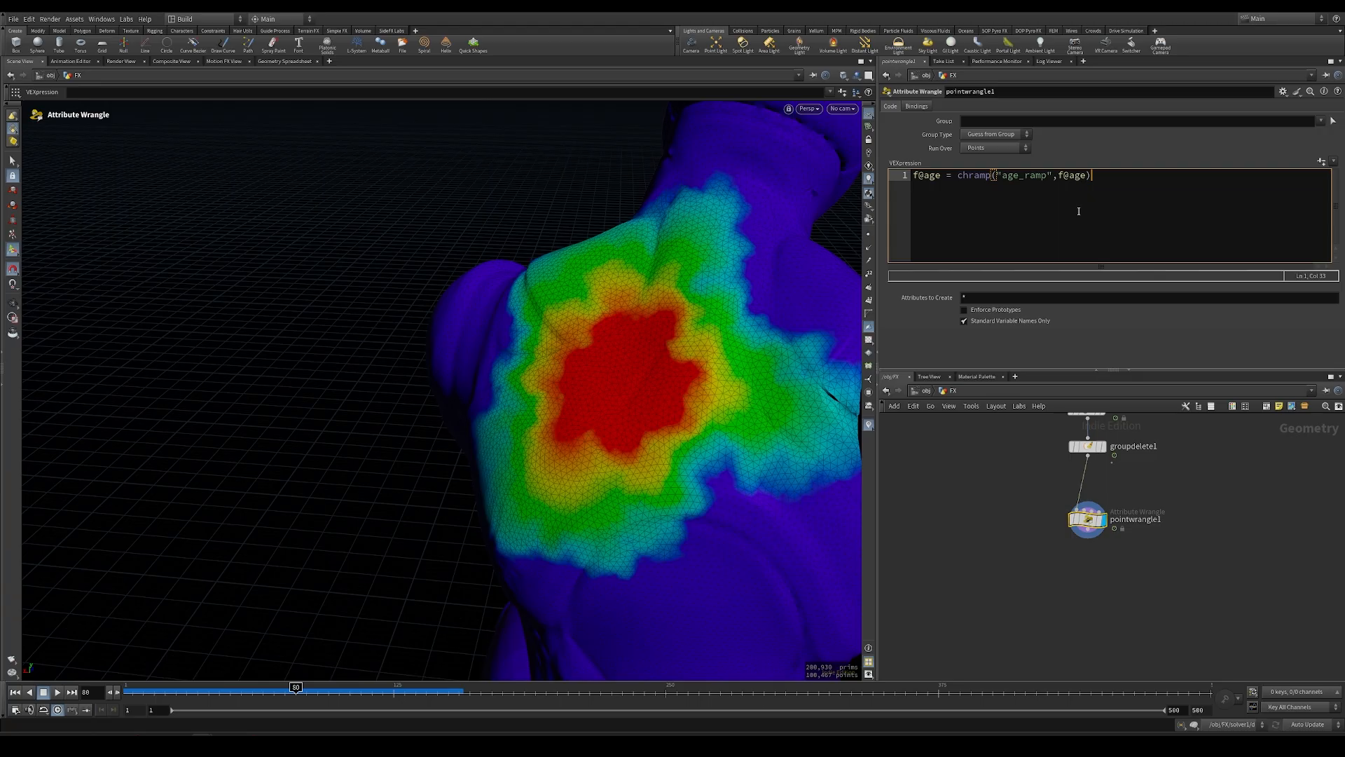
text( * f@mask;)
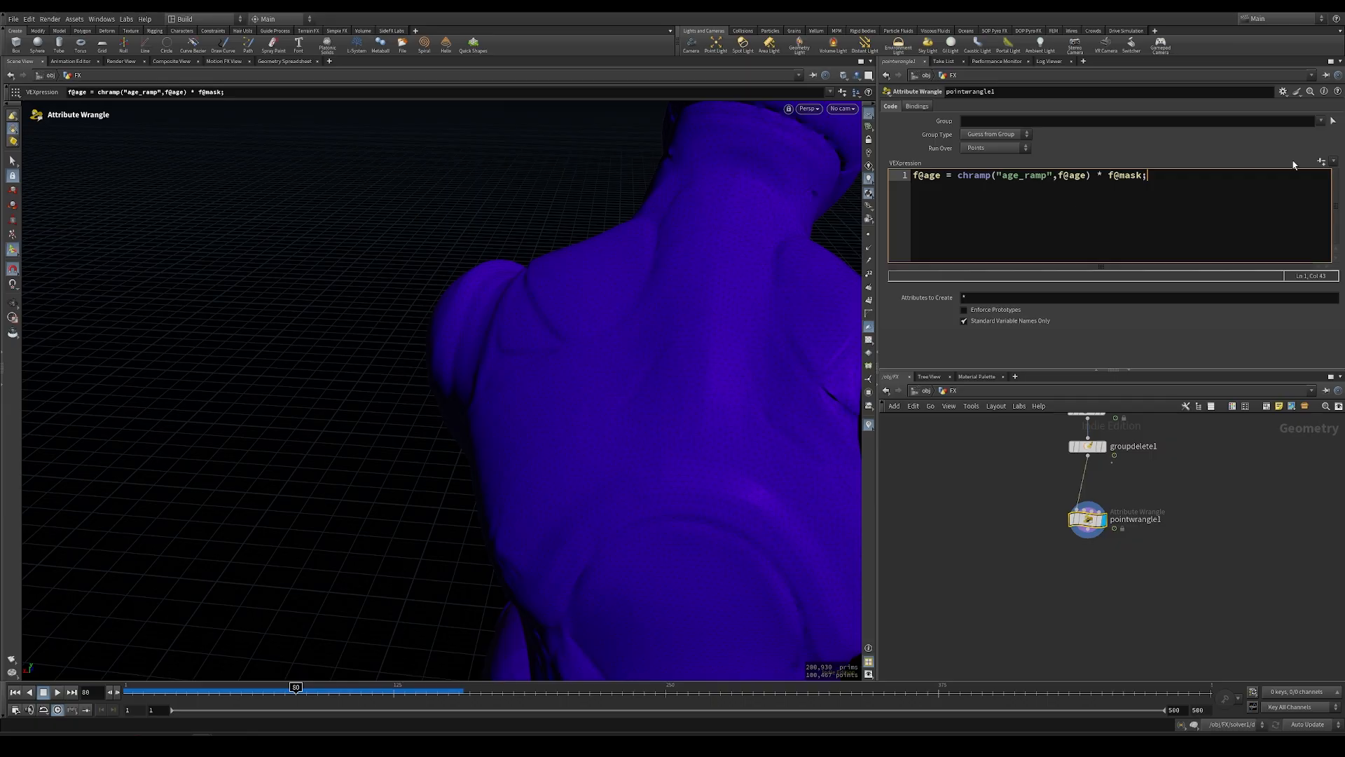
click(1321, 162)
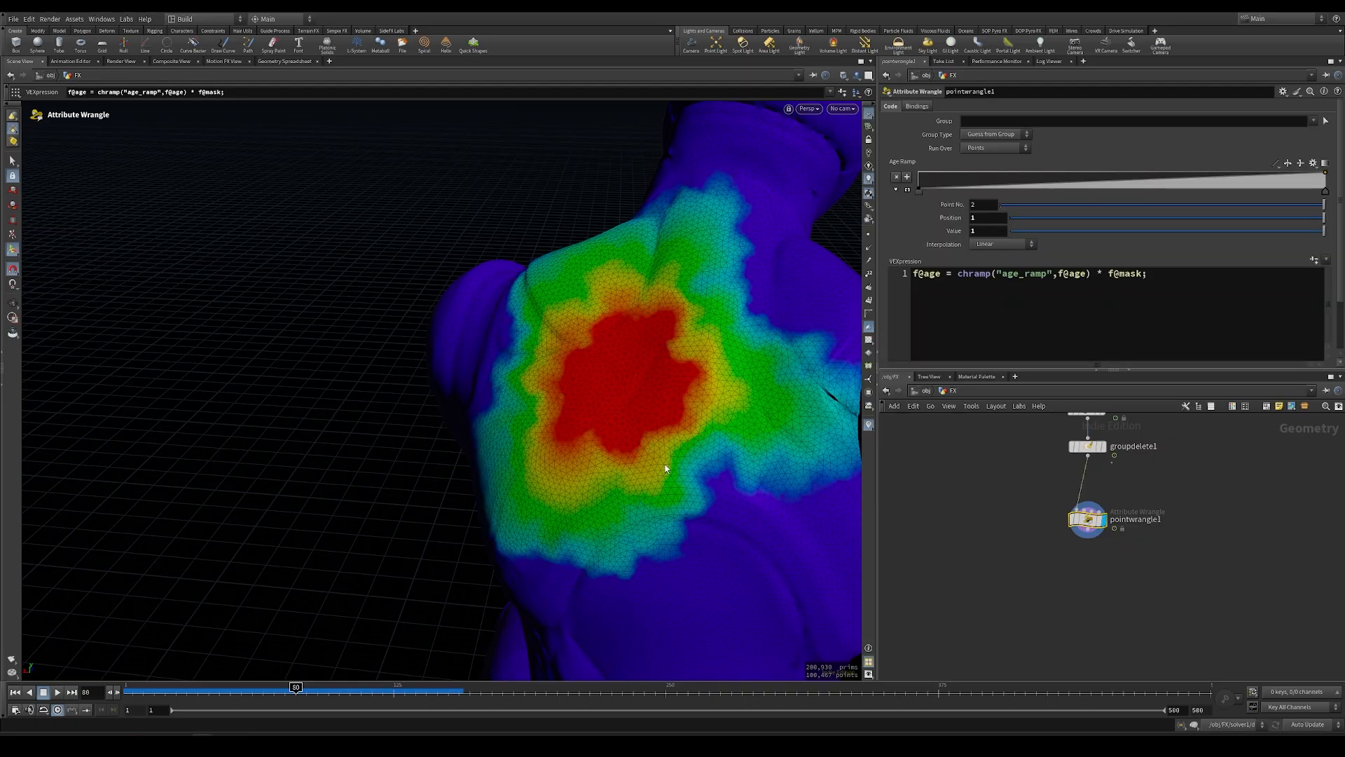
Reverse the Age Ramp and shape it into a smooth B-Spline falloff with additional control points.
click(1300, 166)
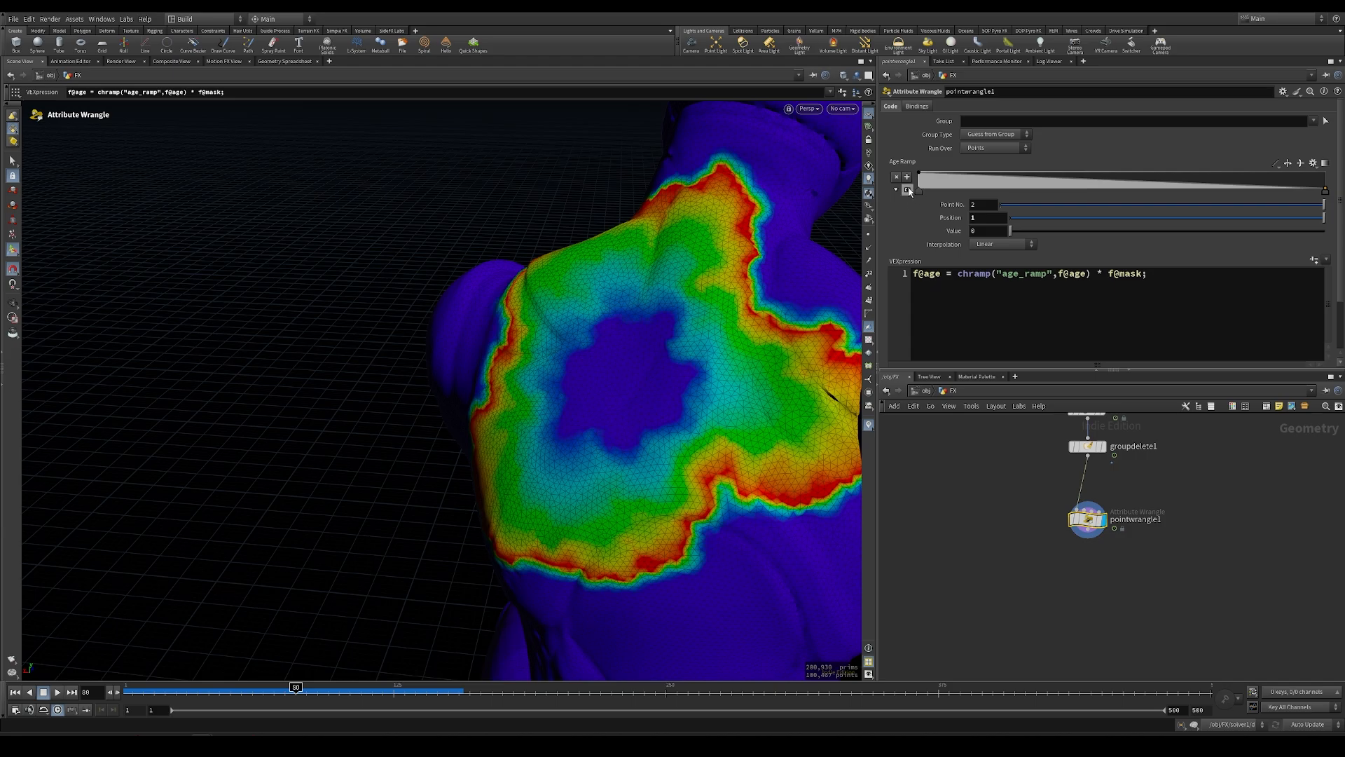
click(907, 189)
click(1275, 163)
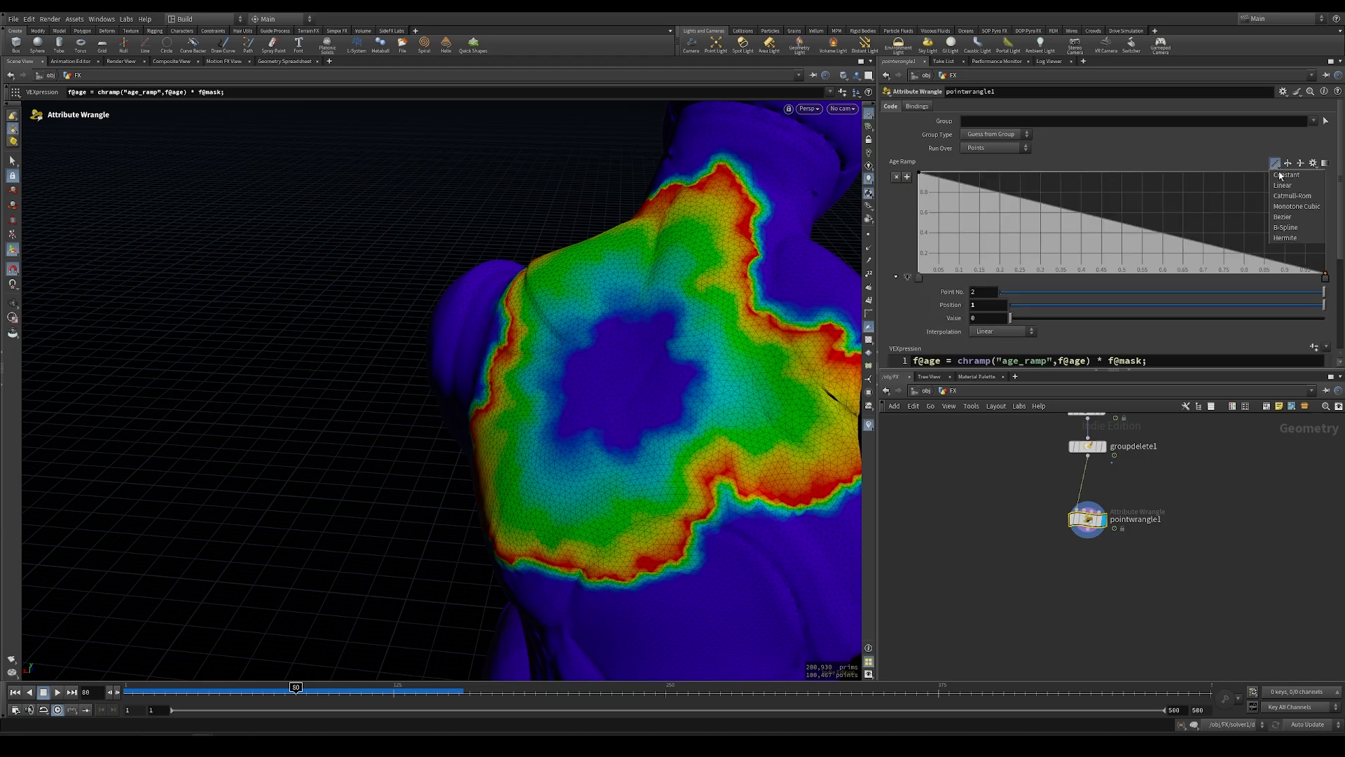
click(1285, 227)
click(986, 172)
click(1042, 174)
drag(1041, 173, 1045, 173)
drag(1125, 206, 1167, 279)
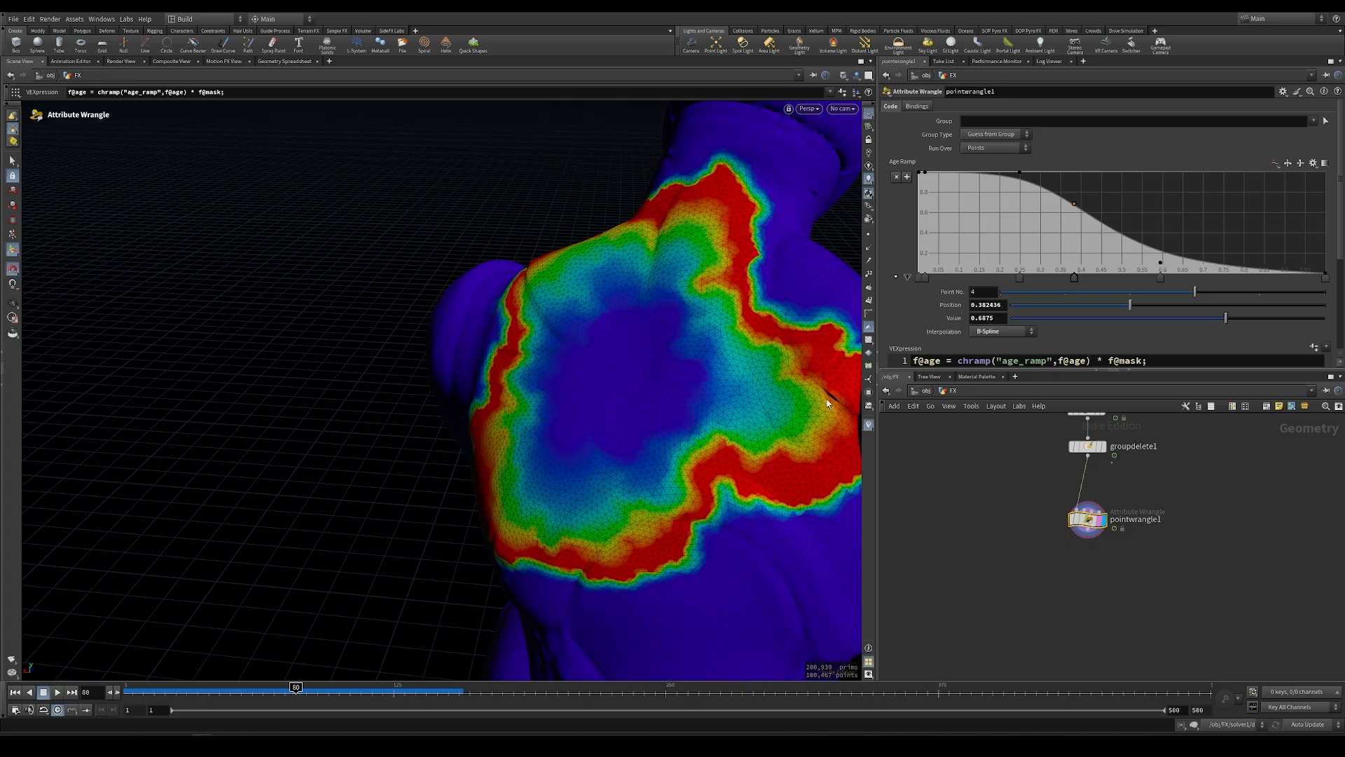
Switch the viewport visualization from the age attribute back to the mask attribute.
click(869, 424)
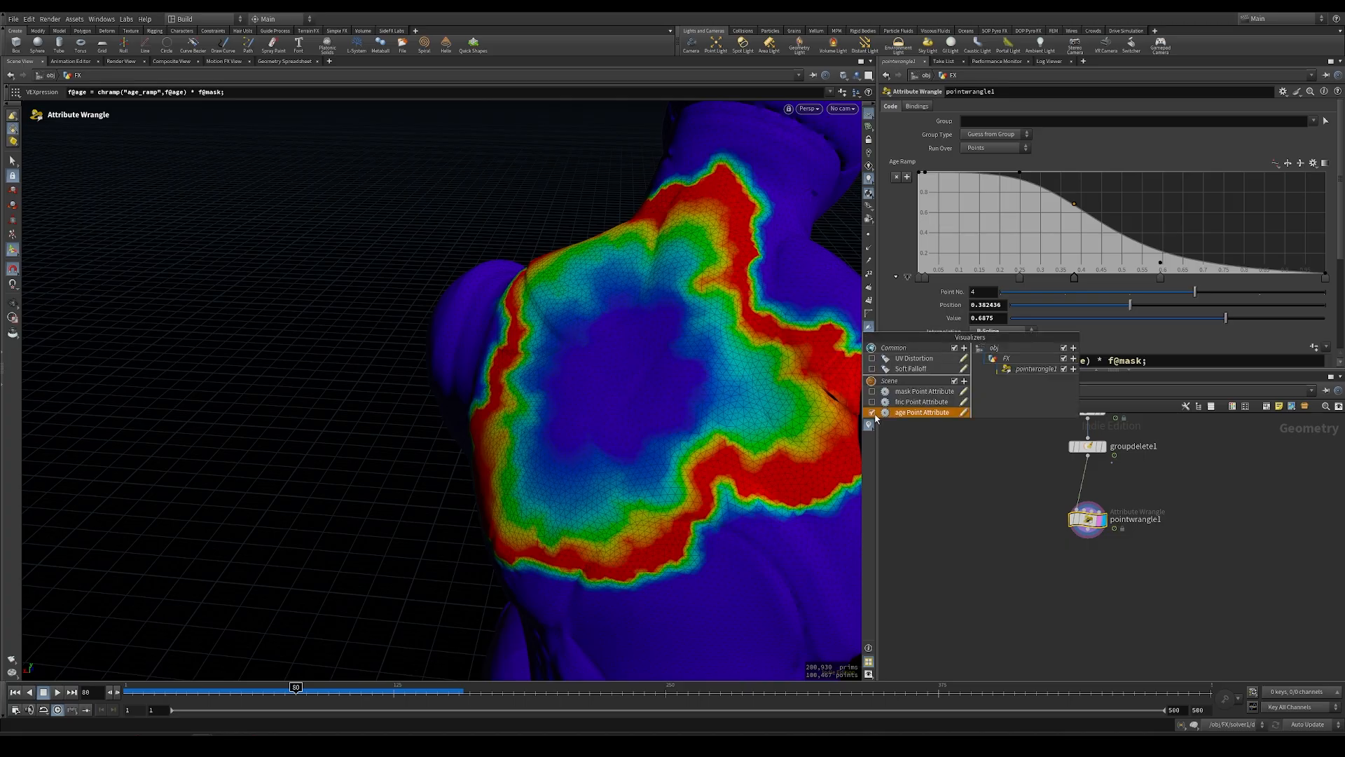
click(872, 412)
click(873, 391)
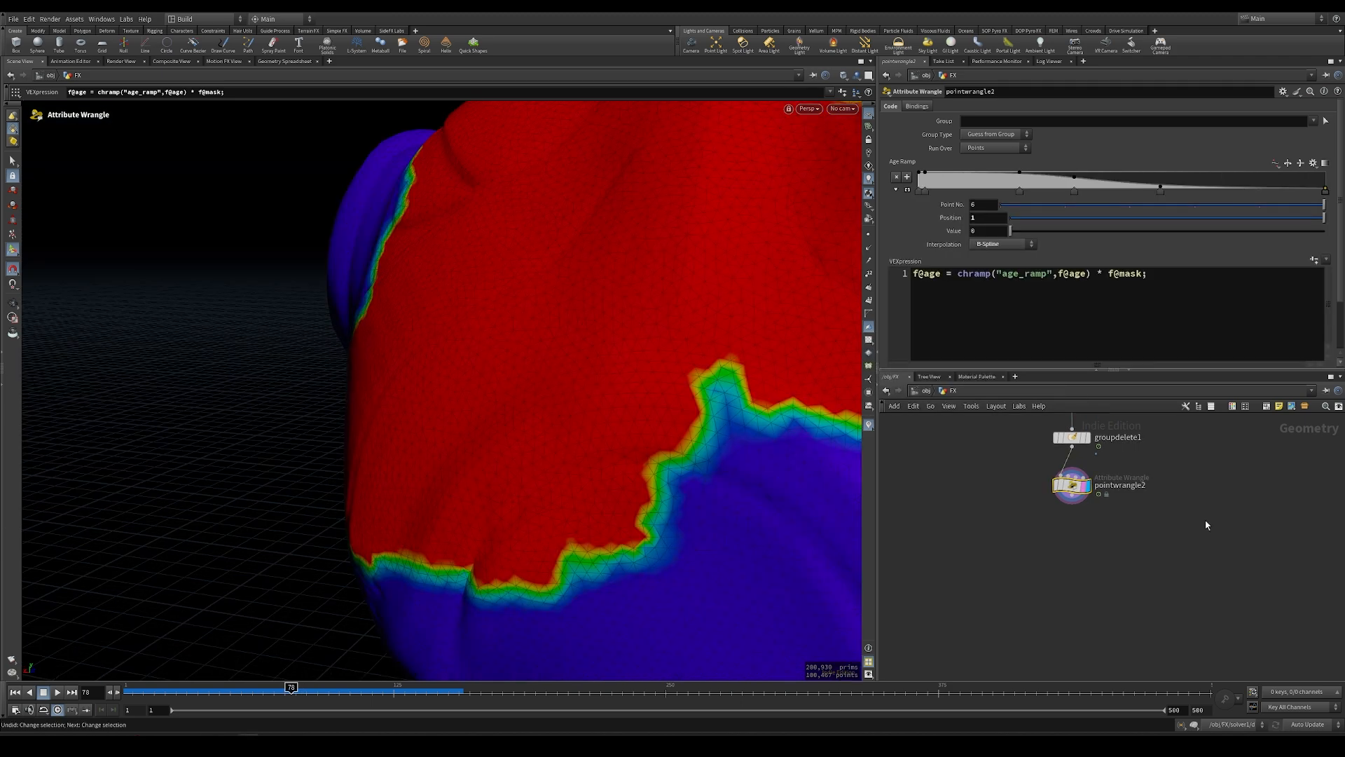
Rename the point wrangle below groupdelete1 to remap_age.
double_click(1118, 484)
text(rem)
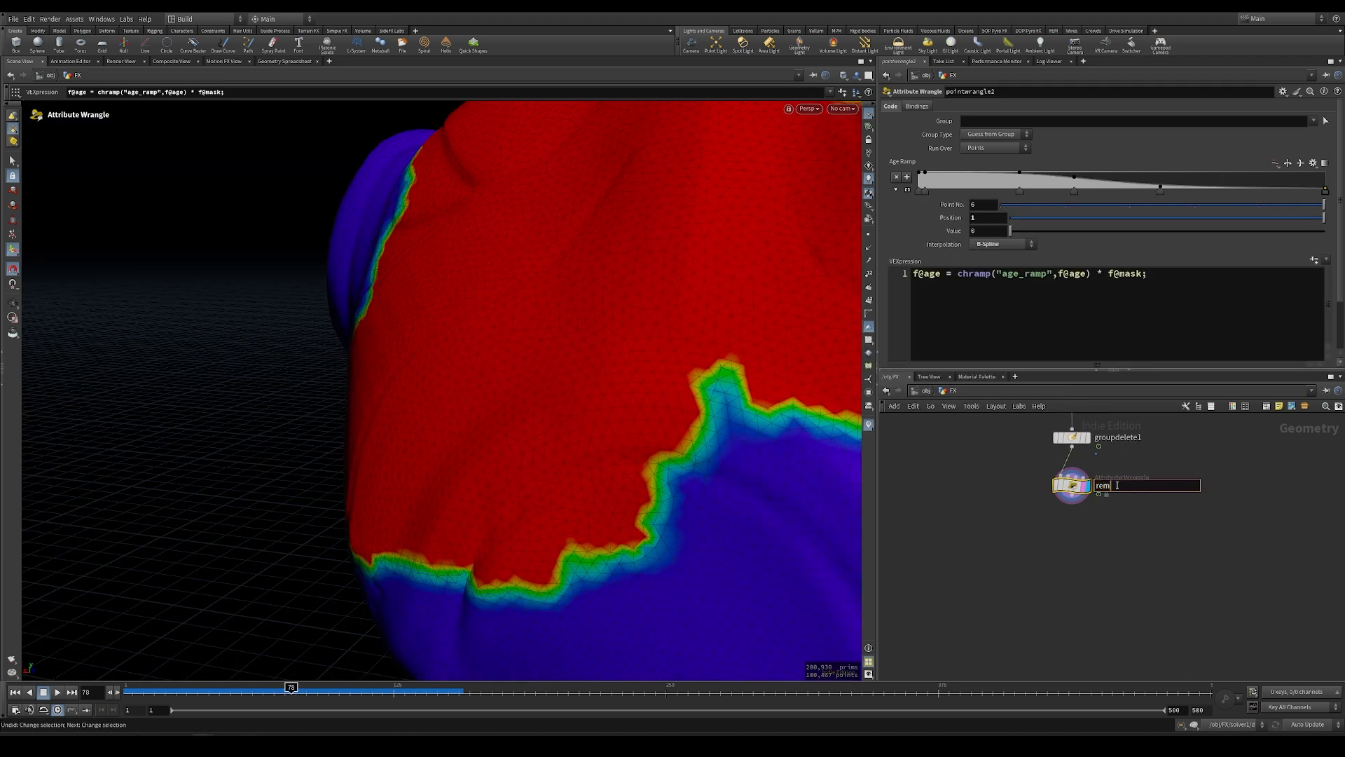
text(ap_age)
key(Return)
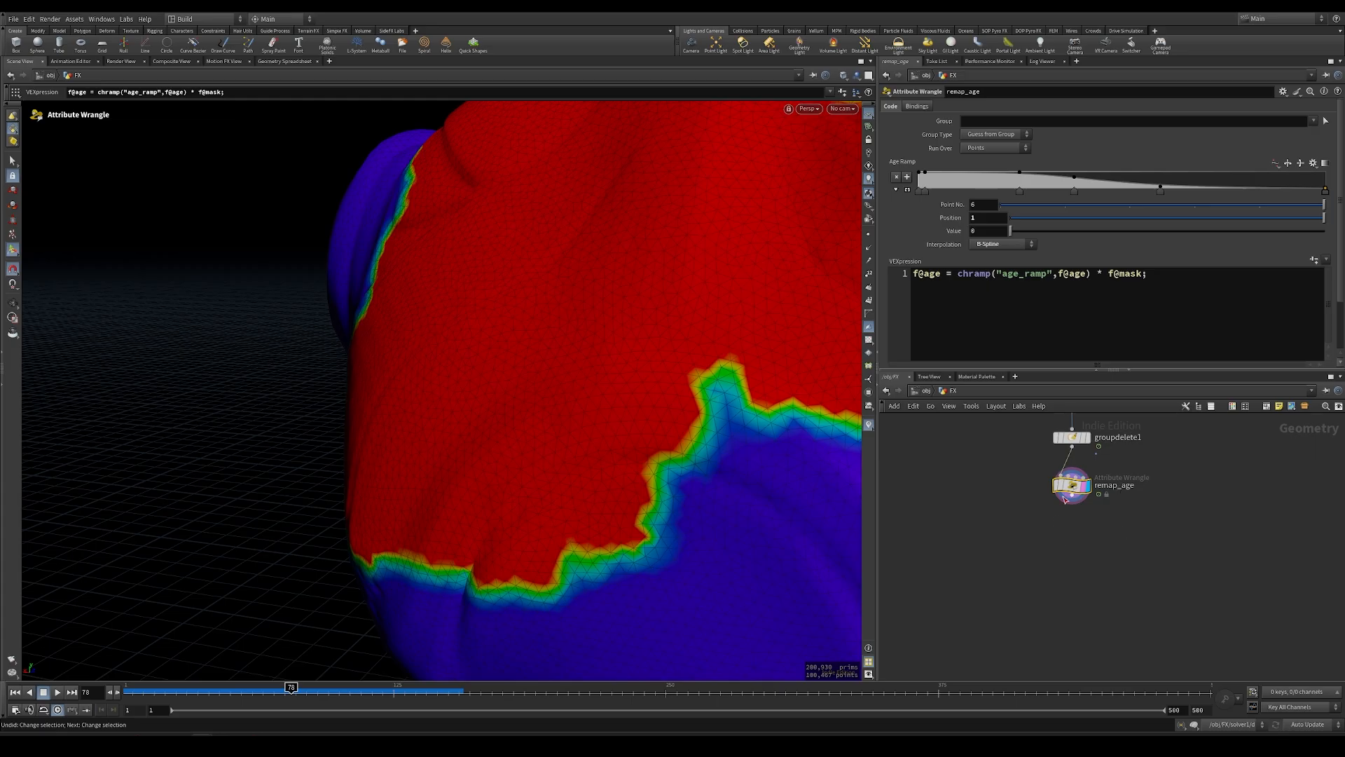
Move remap_age aside, add a Merge node below groupdelete1, connect groupdelete1 and remap_age to it, and display the merge.
drag(1064, 493, 1163, 501)
click(1075, 563)
key(Tab)
key(Return)
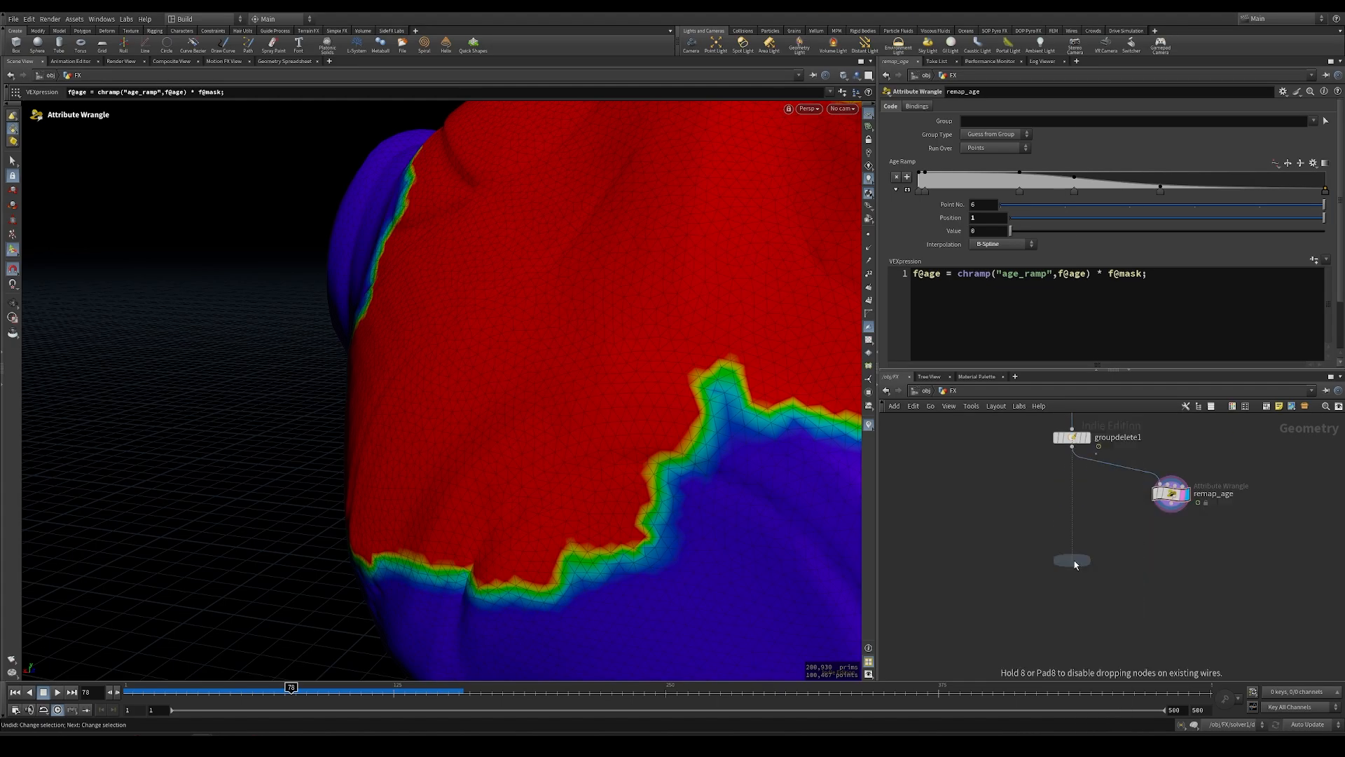
click(1076, 564)
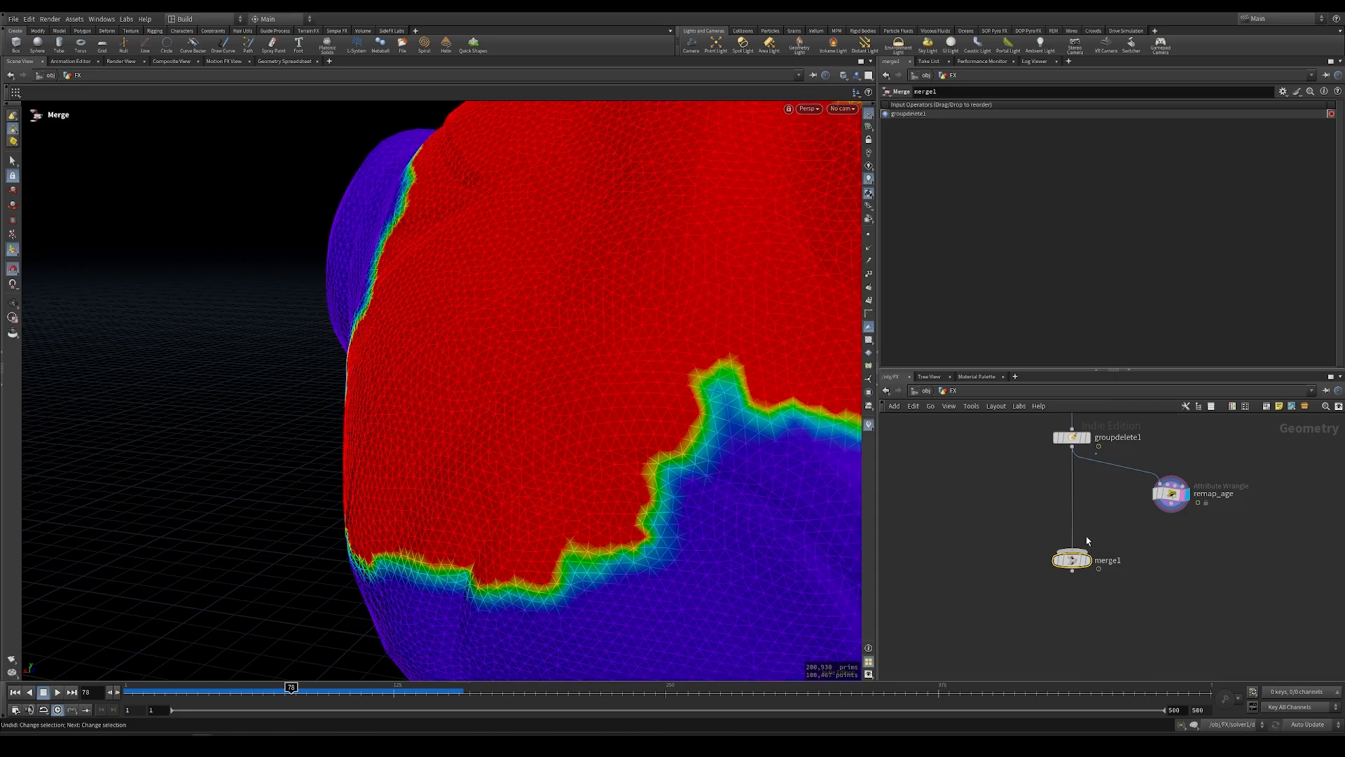
click(1172, 503)
click(1079, 552)
click(1088, 560)
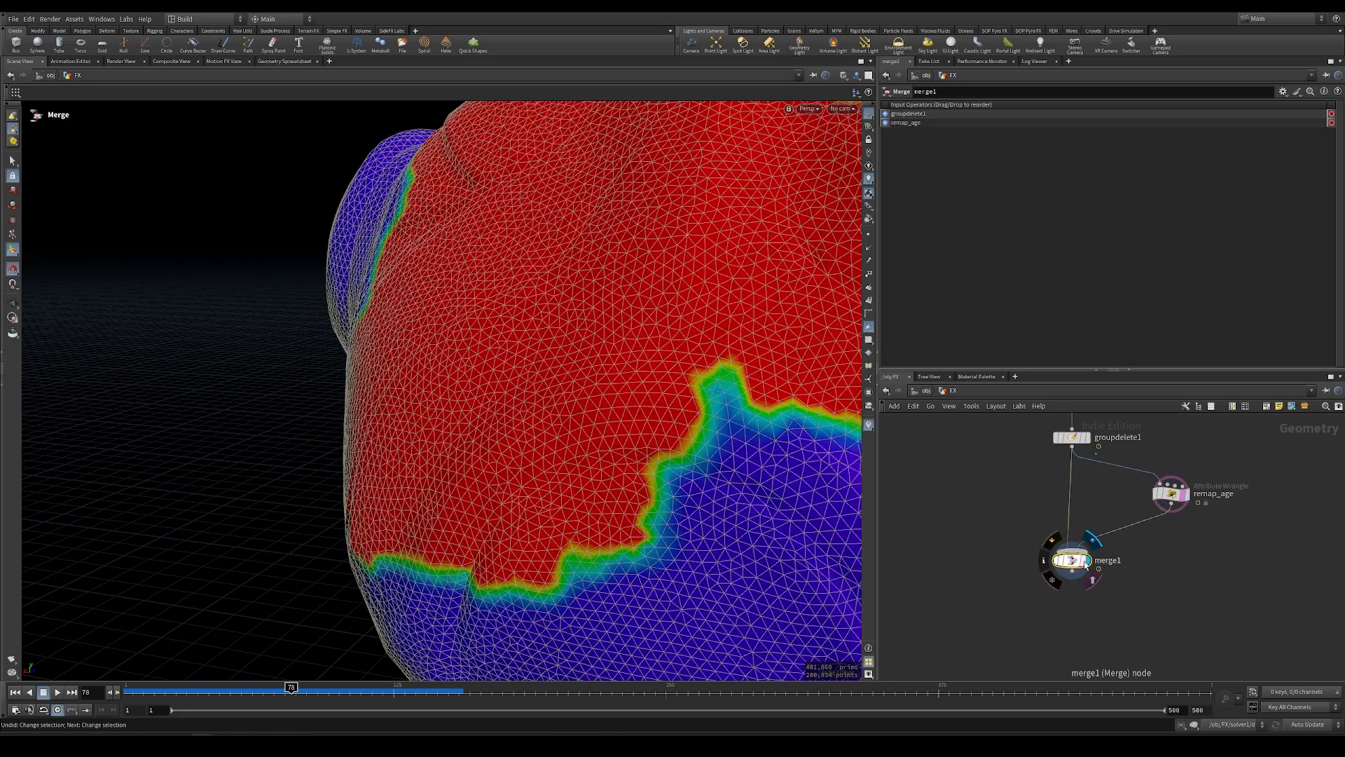
Lower merge1, insert a Color node between groupdelete1 and merge1, and display it.
drag(1074, 569, 1078, 596)
key(Tab)
text(color)
key(Return)
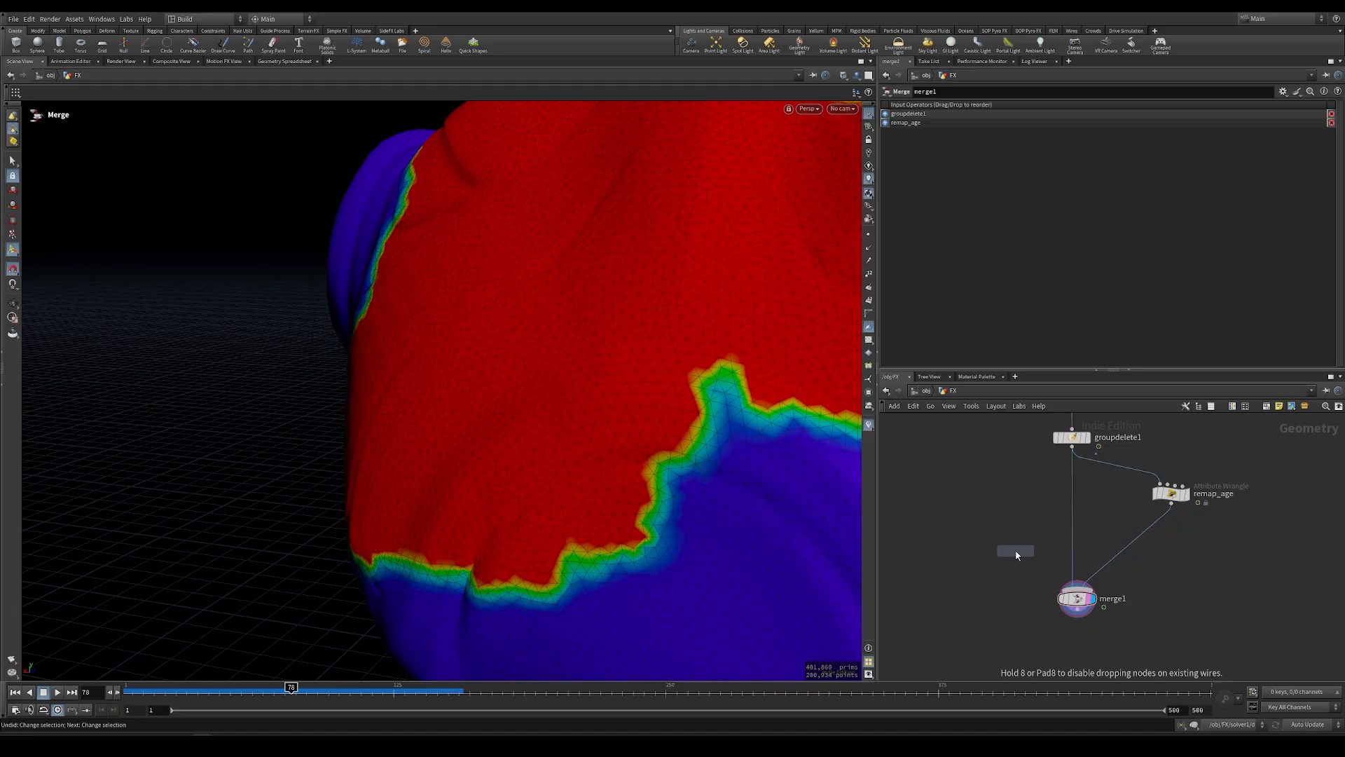
click(1077, 525)
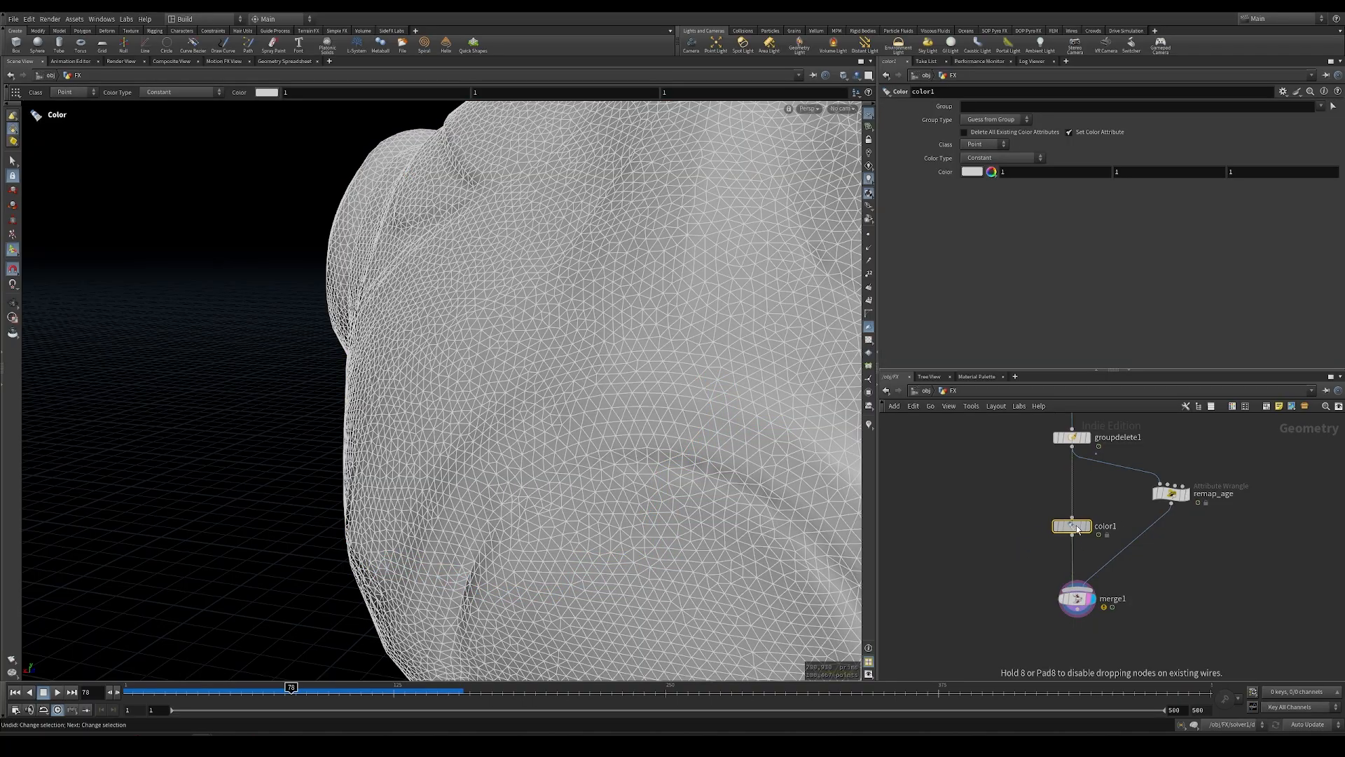
click(1083, 527)
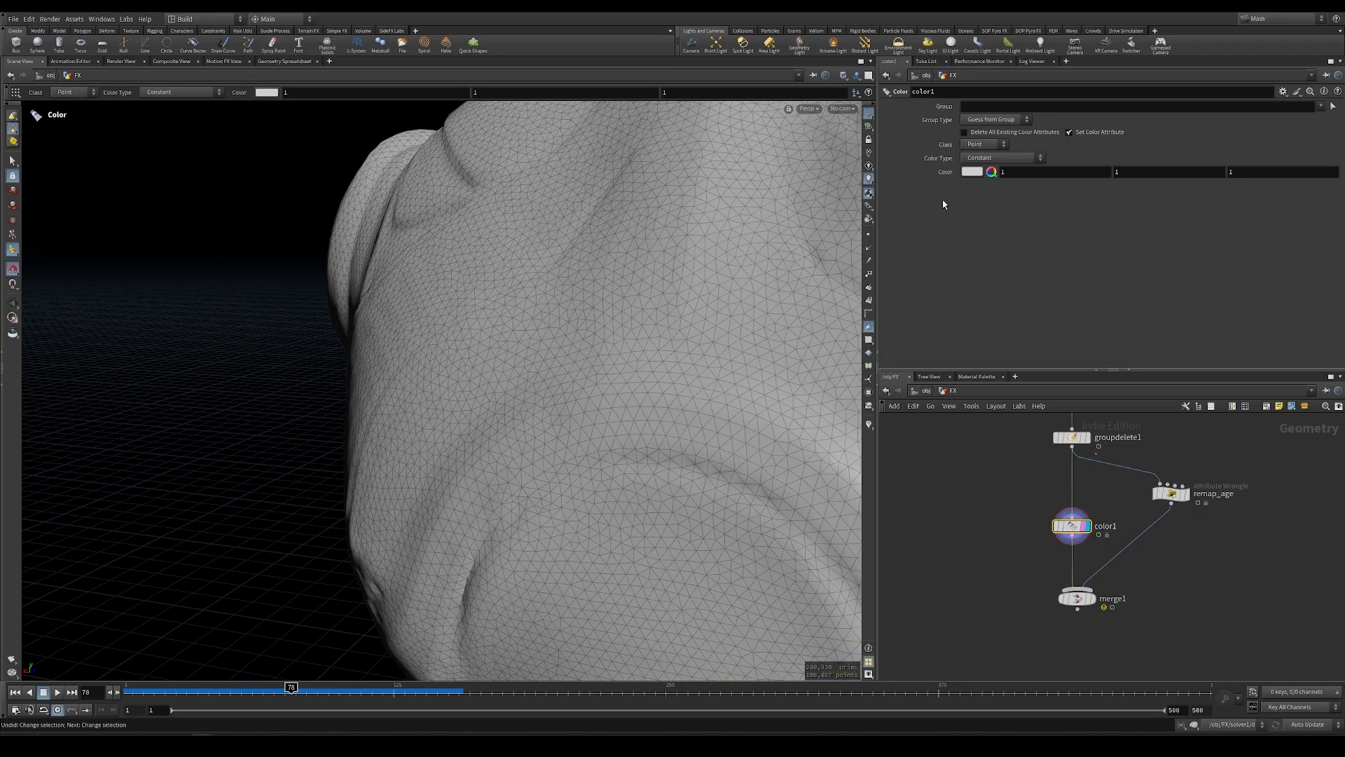
Set color1 to Ramp from Attribute using the mask attribute and apply the Infra-Red ramp preset.
click(1000, 158)
click(990, 202)
click(1013, 175)
text(mask)
key(Return)
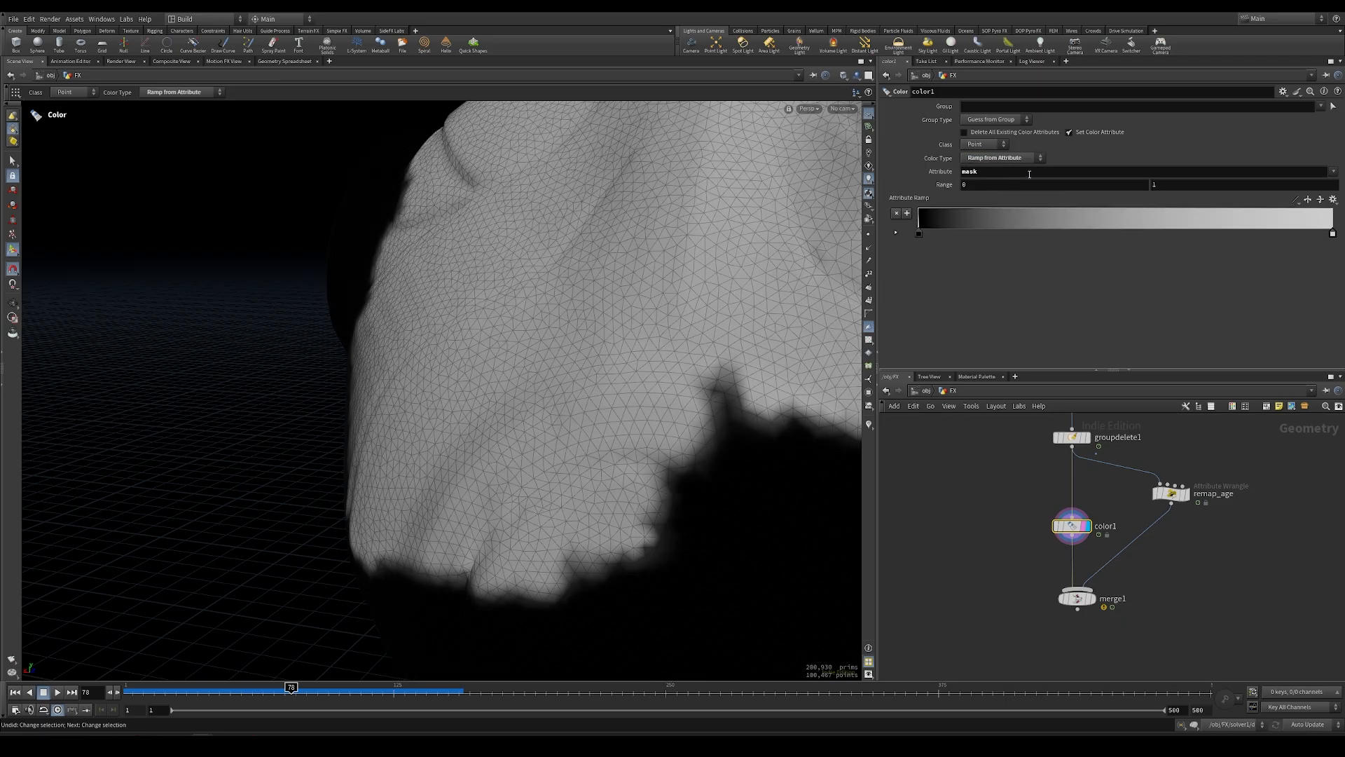
click(1333, 199)
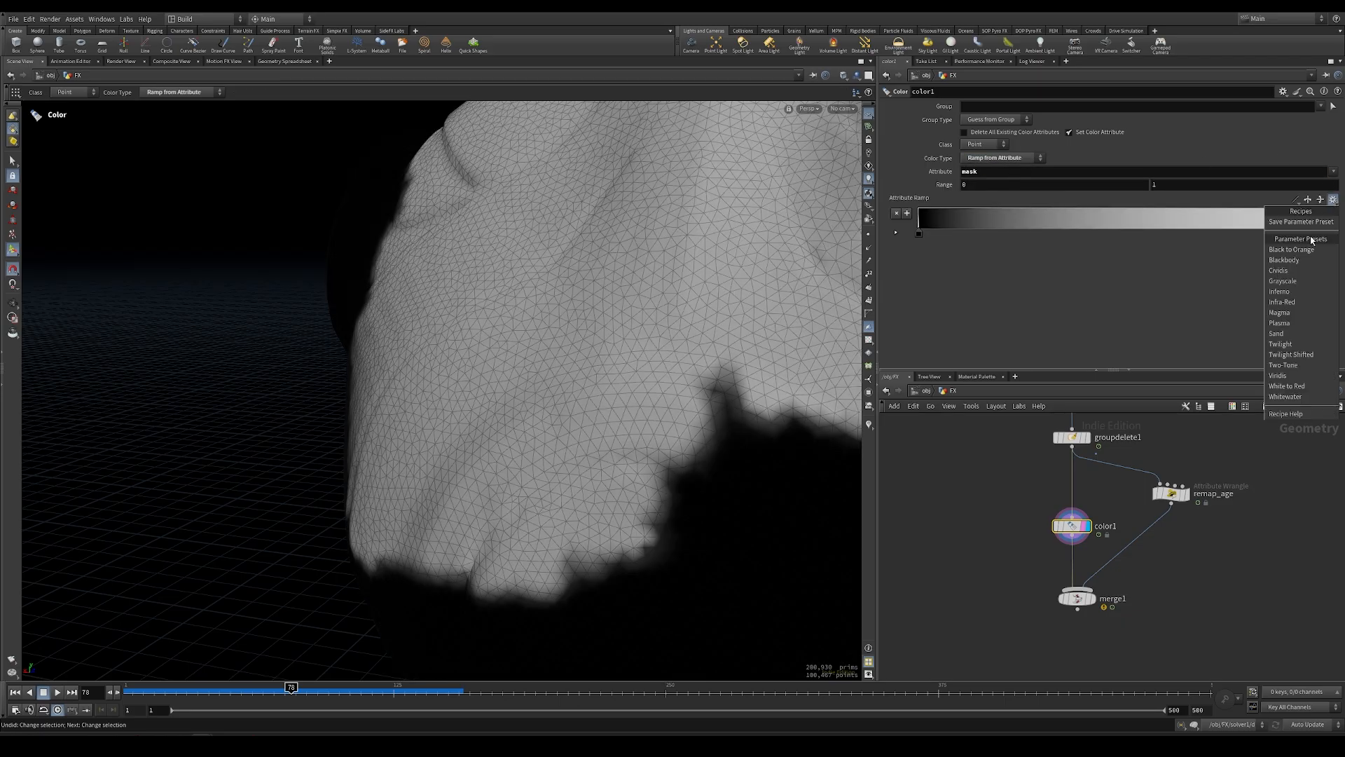
click(1298, 301)
Duplicate color1 onto the branch below remap_age and set the copy's attribute to age.
middle_drag(1117, 518, 1073, 495)
alt+drag(1024, 503, 1125, 510)
double_click(1003, 173)
text(a)
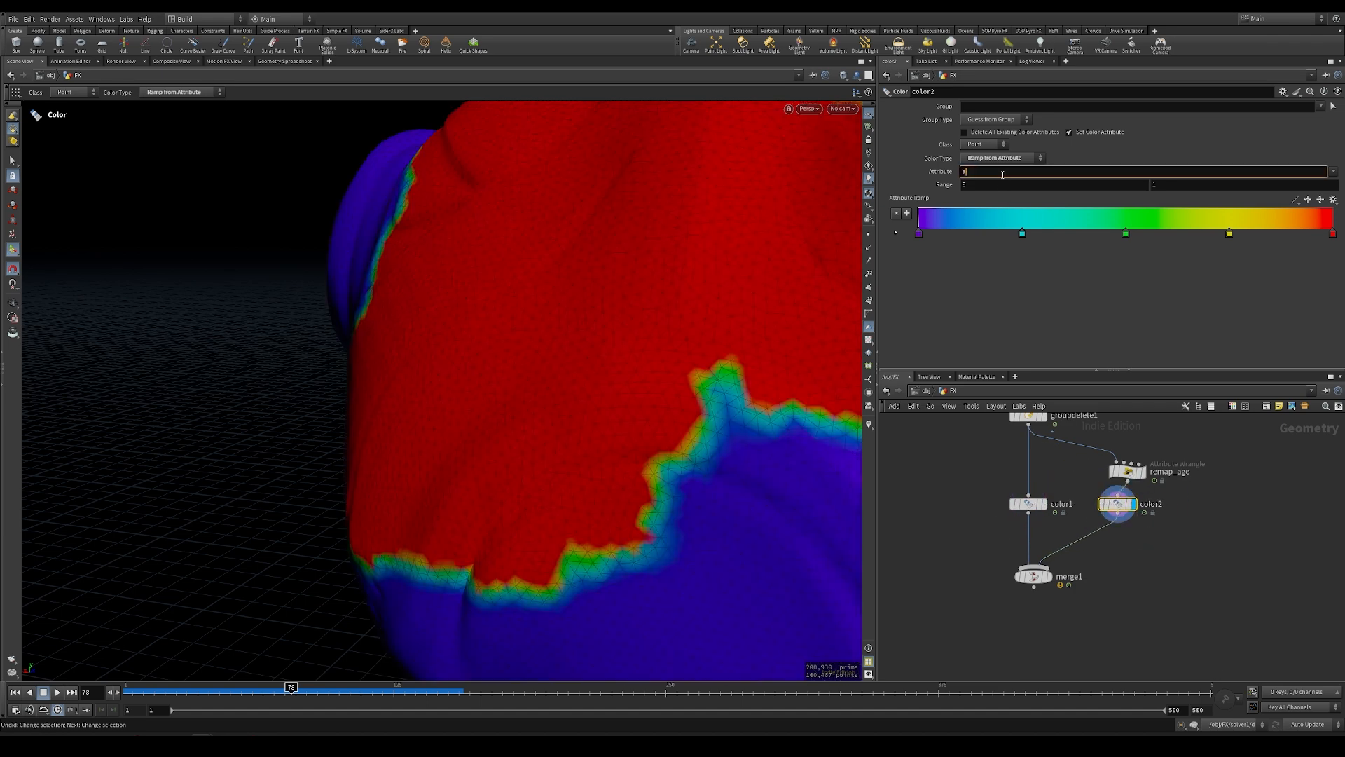
text(ge)
key(Return)
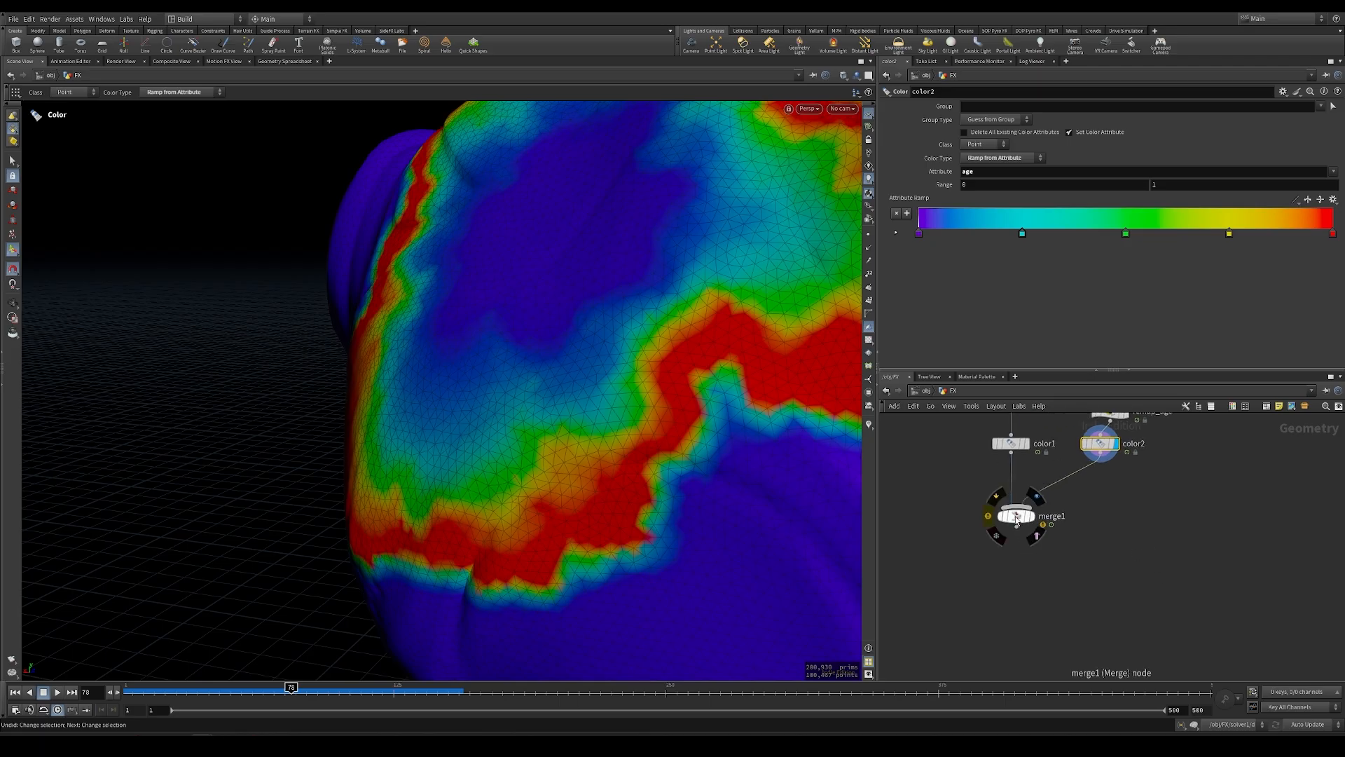
Insert a Clip node between color1 and merge1.
key(Tab)
text(clip)
key(Return)
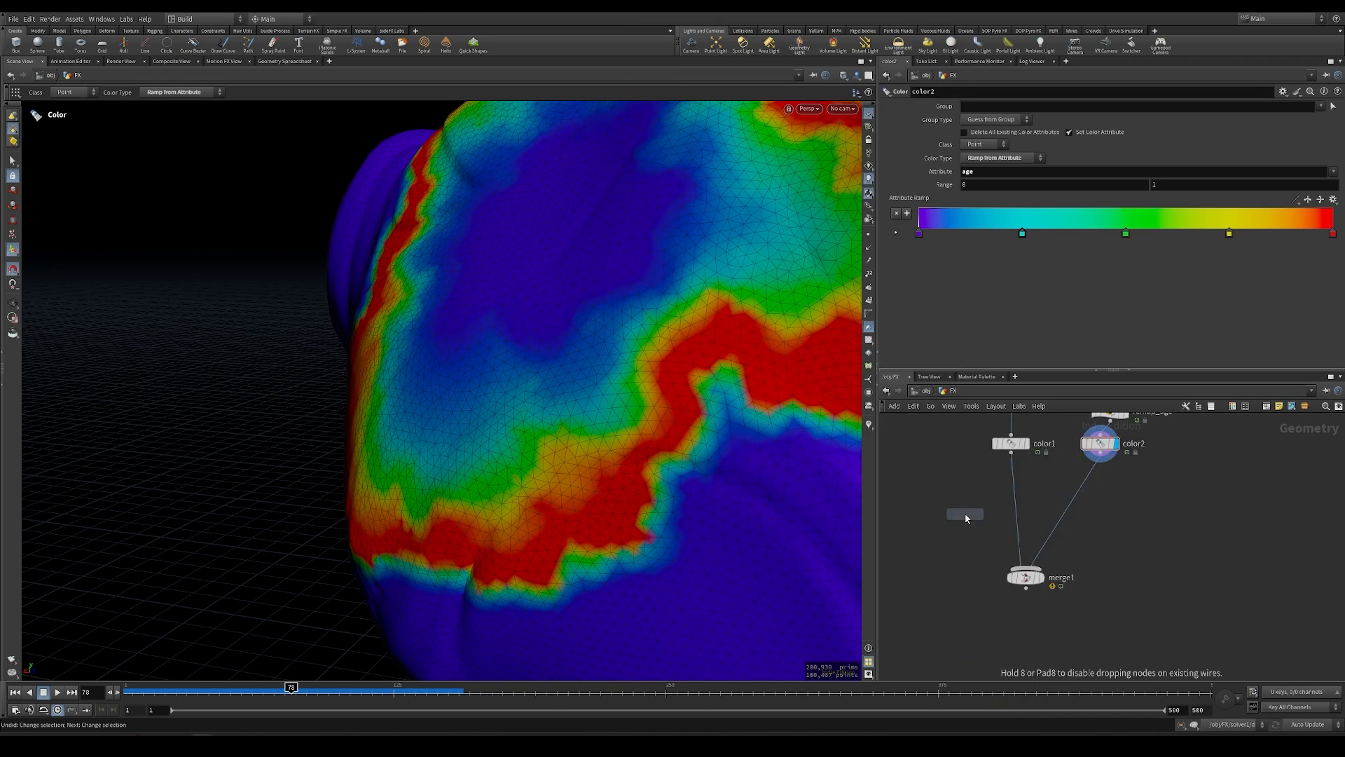
click(1013, 490)
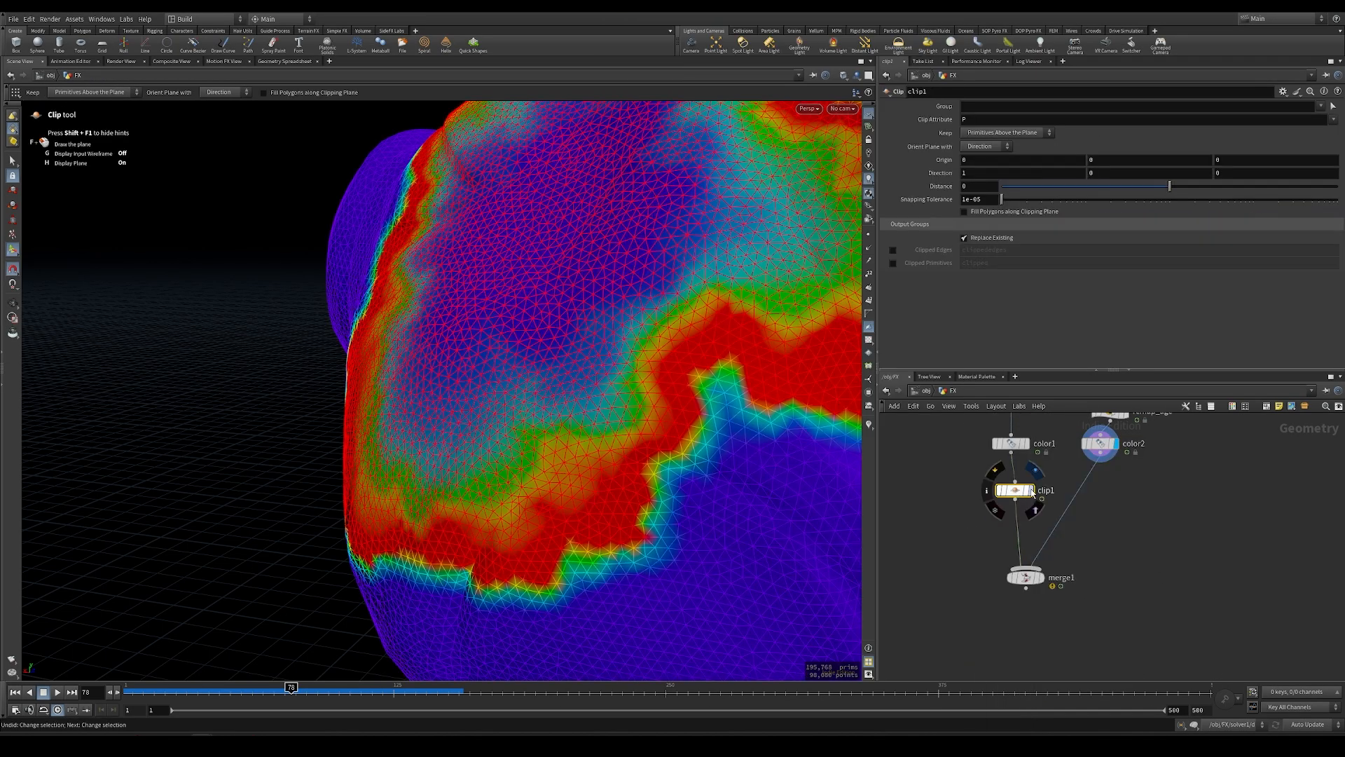
Rotate clip1's plane diagonally to a direction of about 0.908, -0.419, 0 so it cuts through the figure's back.
alt+right_drag(562, 408, 316, 387)
alt+middle_drag(503, 297, 464, 283)
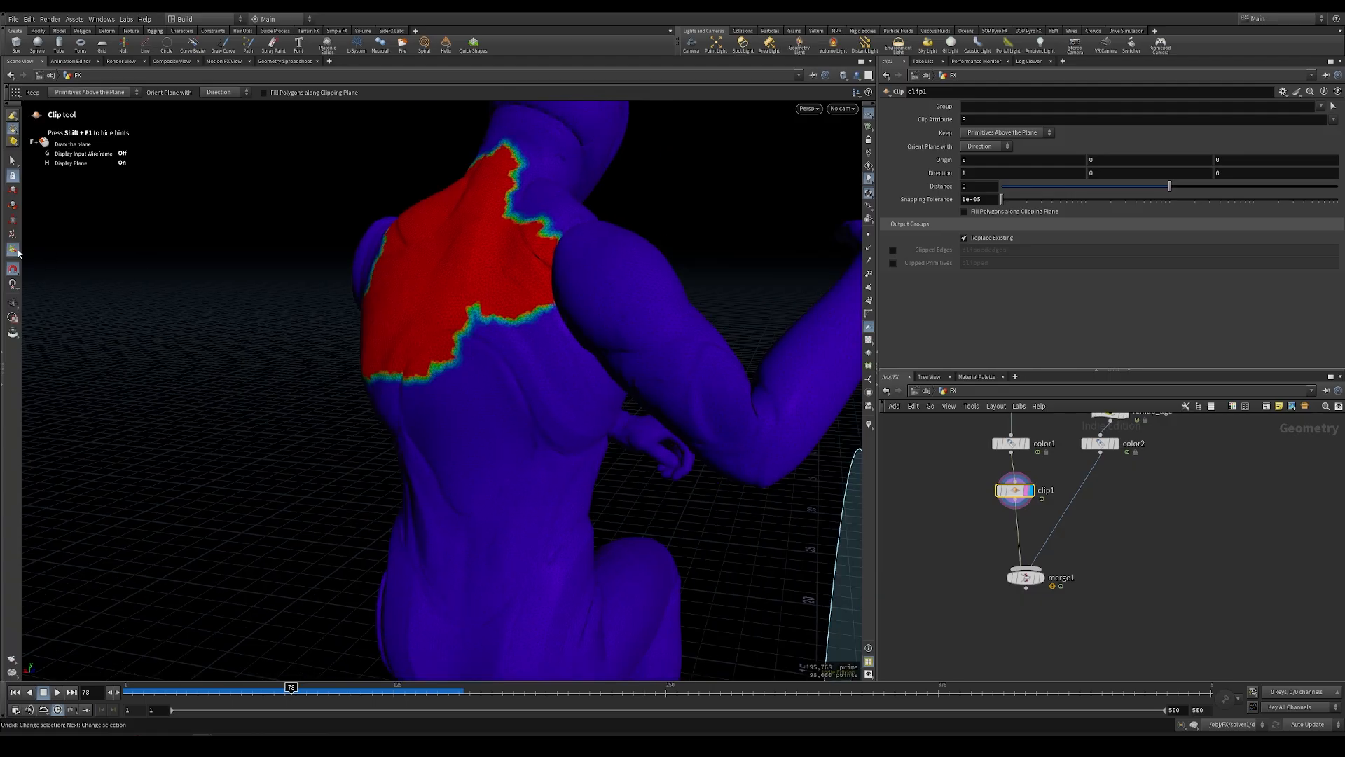
scroll(530, 339, down, 4)
alt+middle_drag(529, 340, 436, 246)
alt+drag(436, 246, 441, 264)
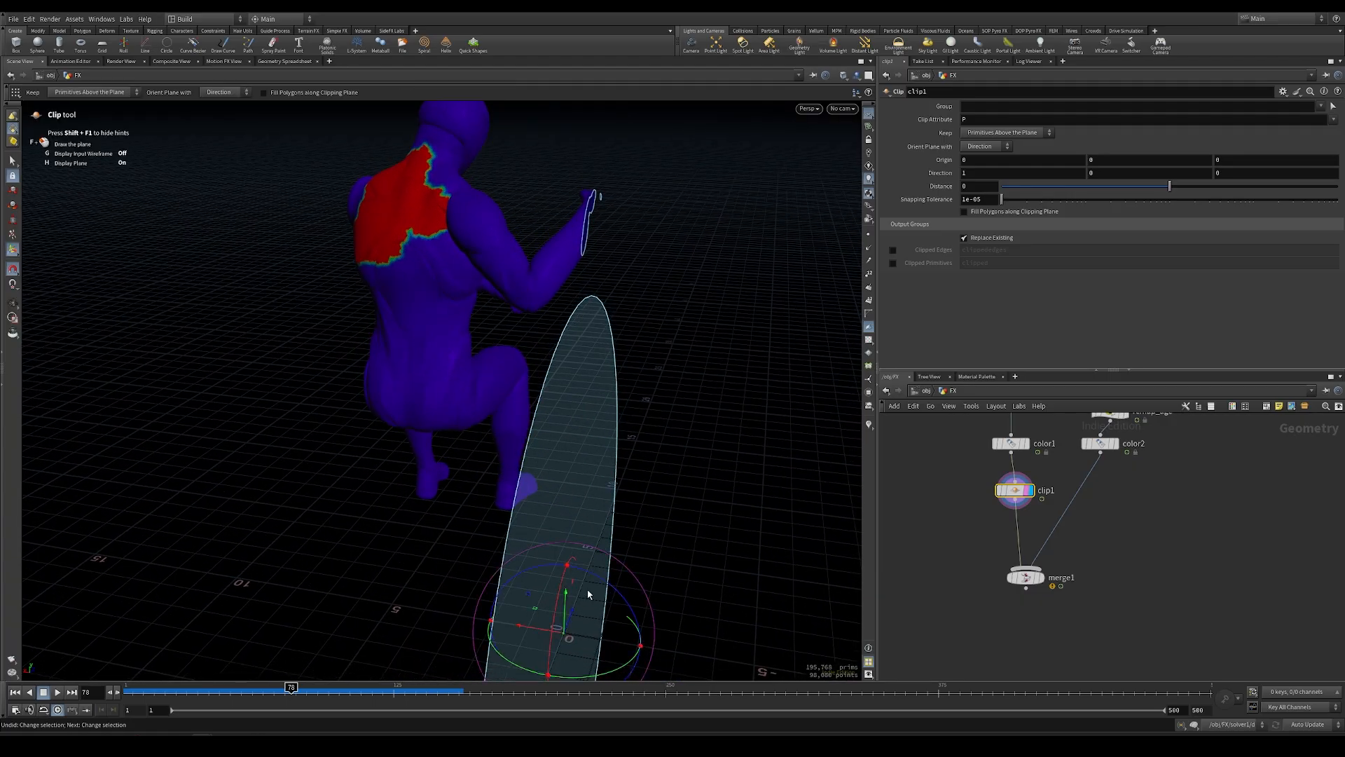
drag(606, 582, 573, 571)
Create a reference copy of clip1 and place it beneath color2.
middle_drag(961, 544, 955, 598)
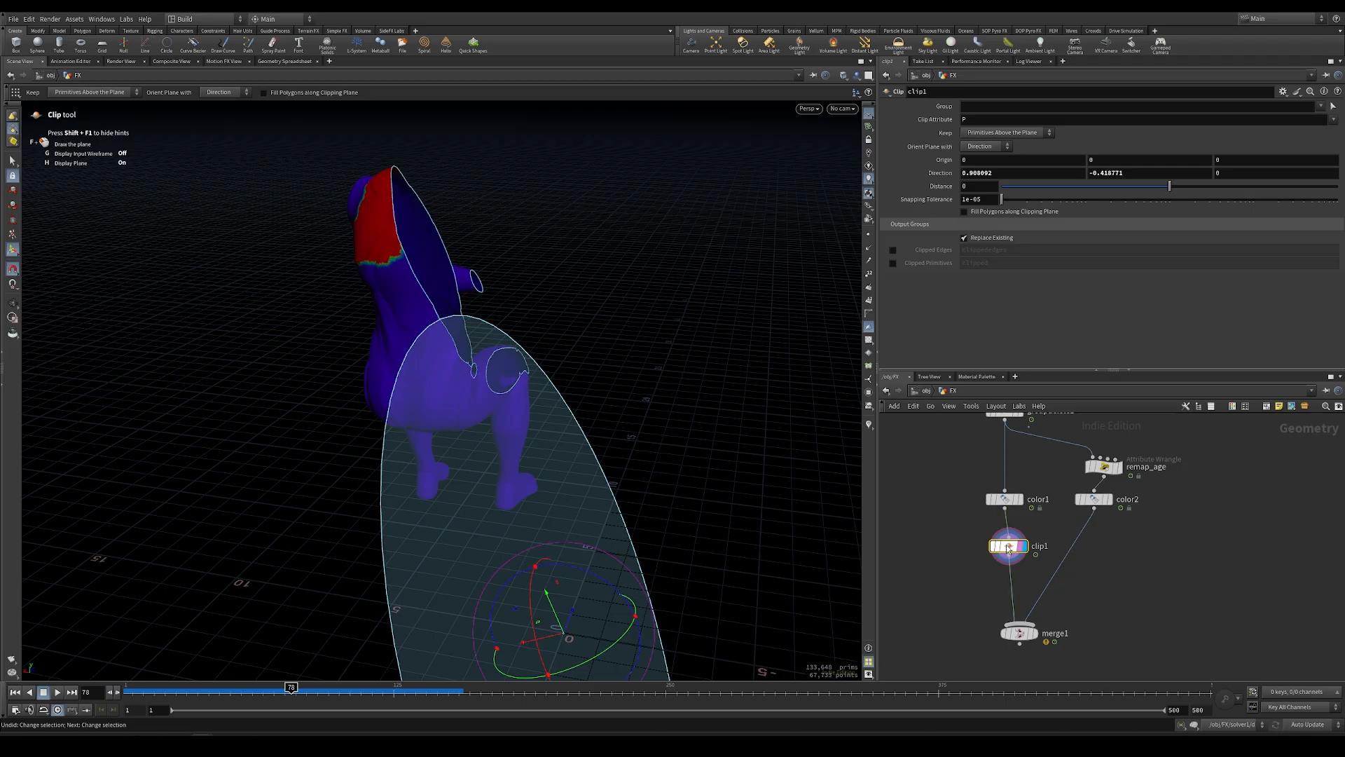
right_click(1008, 549)
mouse_move(1052, 552)
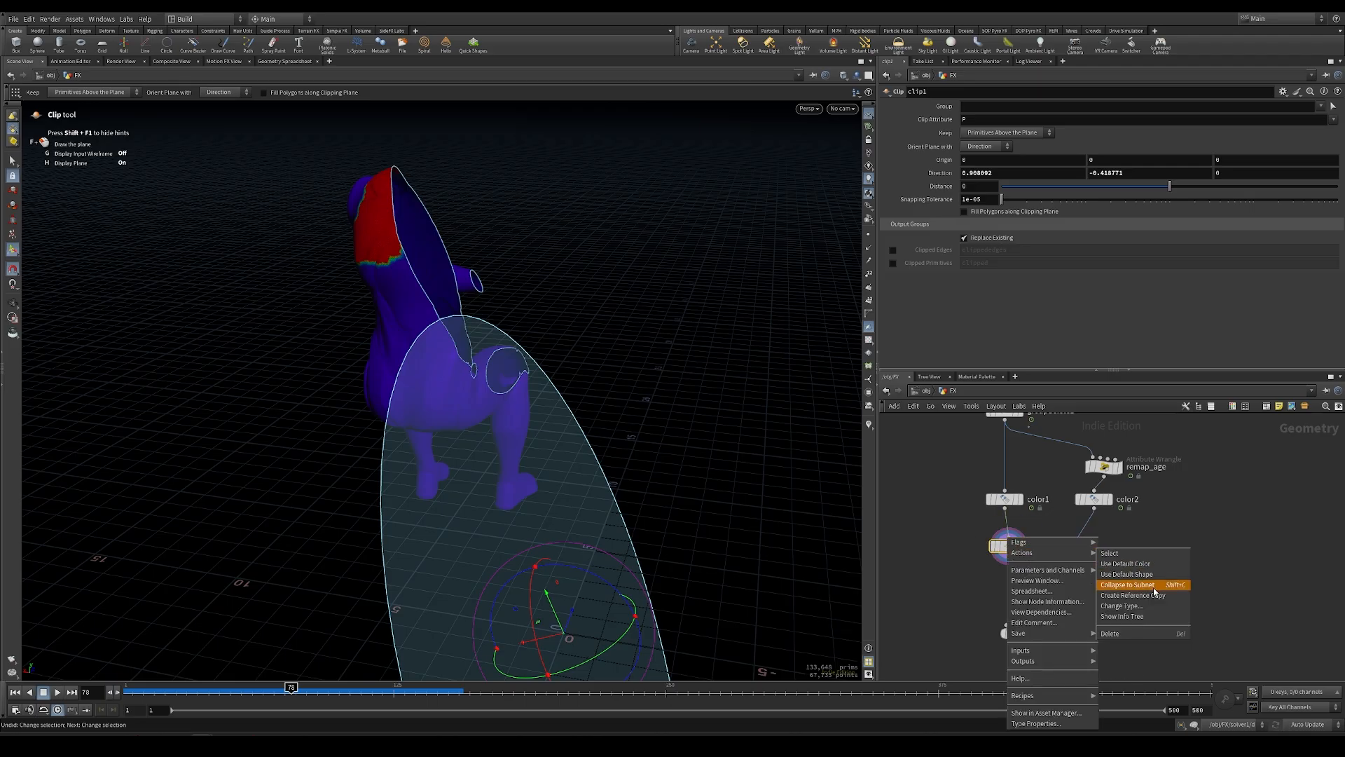
click(1154, 595)
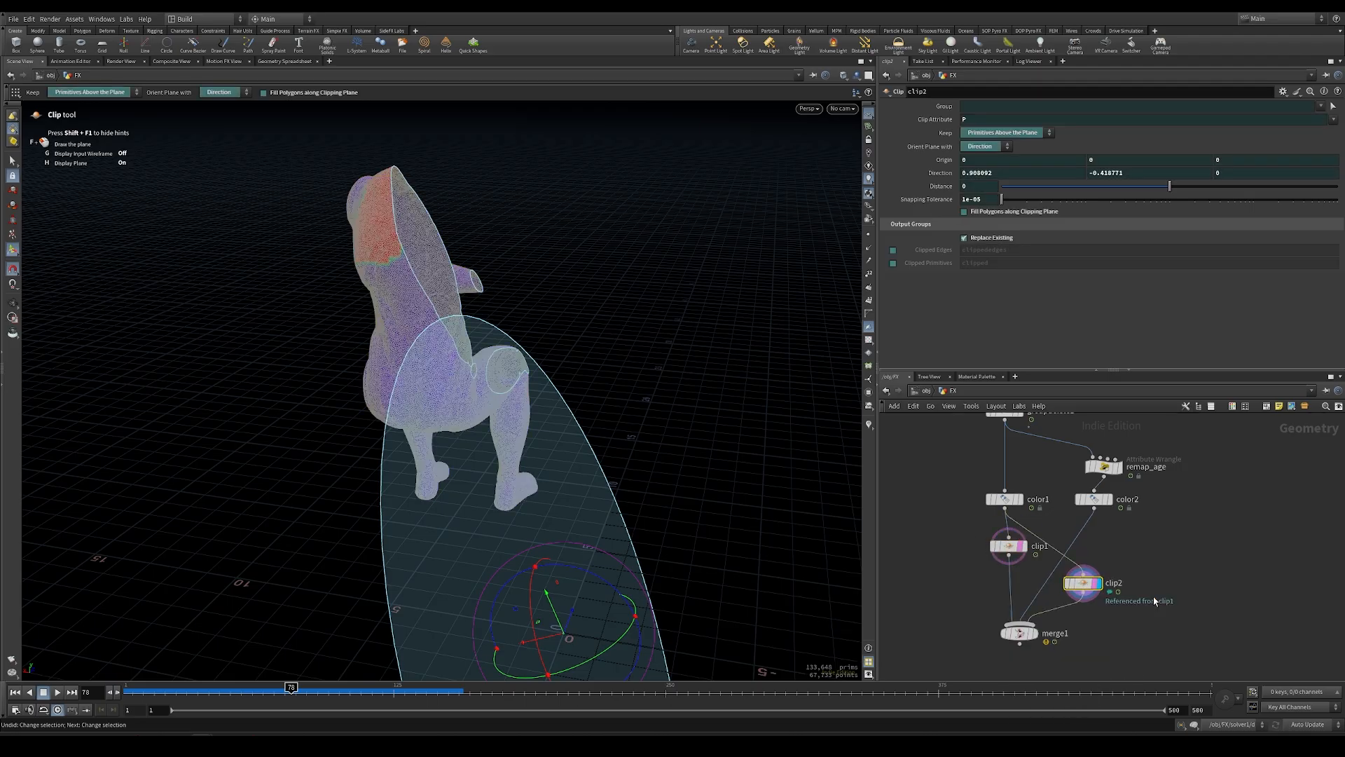
click(1096, 569)
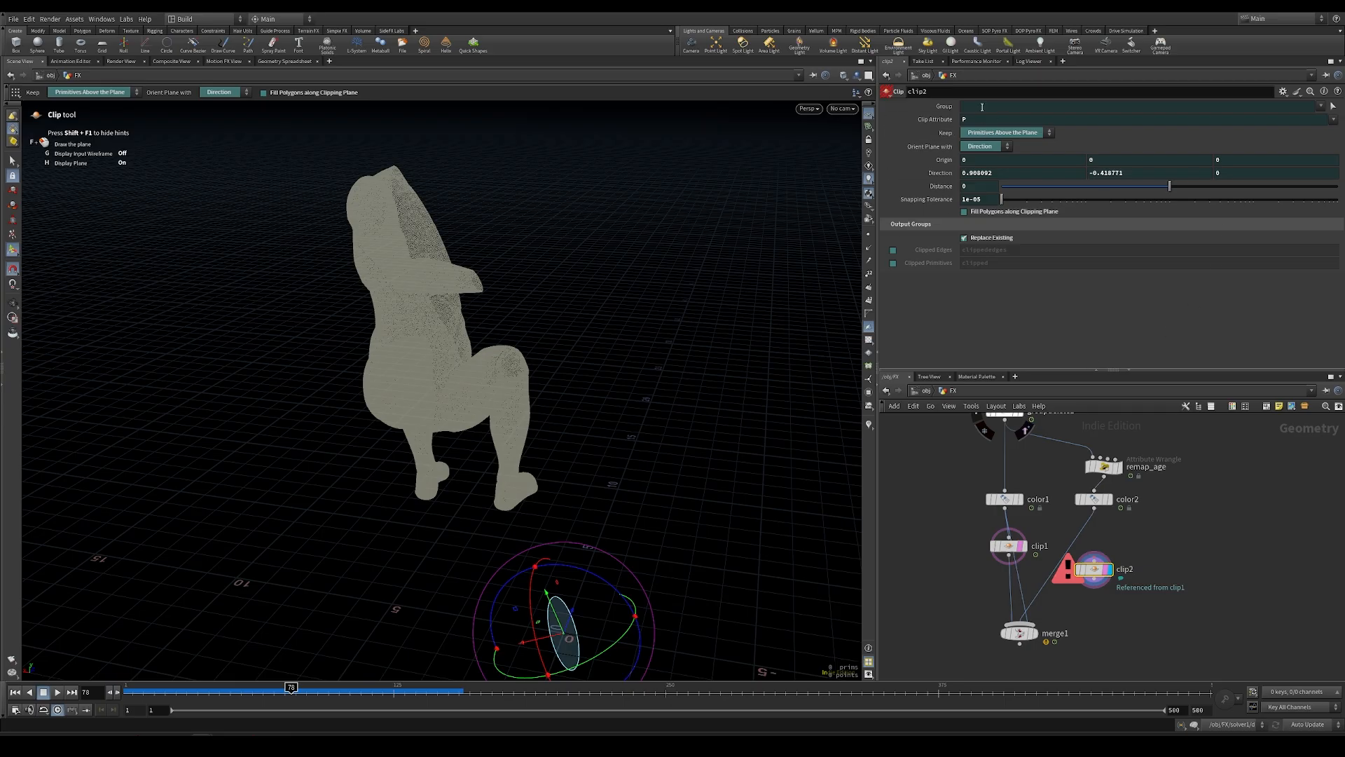
Connect color2 to clip2, cut the old wires leading to merge1, and display clip2.
scroll(1096, 645, up, 5)
drag(1093, 502, 1040, 452)
key(y)
drag(1079, 583, 885, 553)
middle_drag(995, 505, 1038, 599)
click(1115, 543)
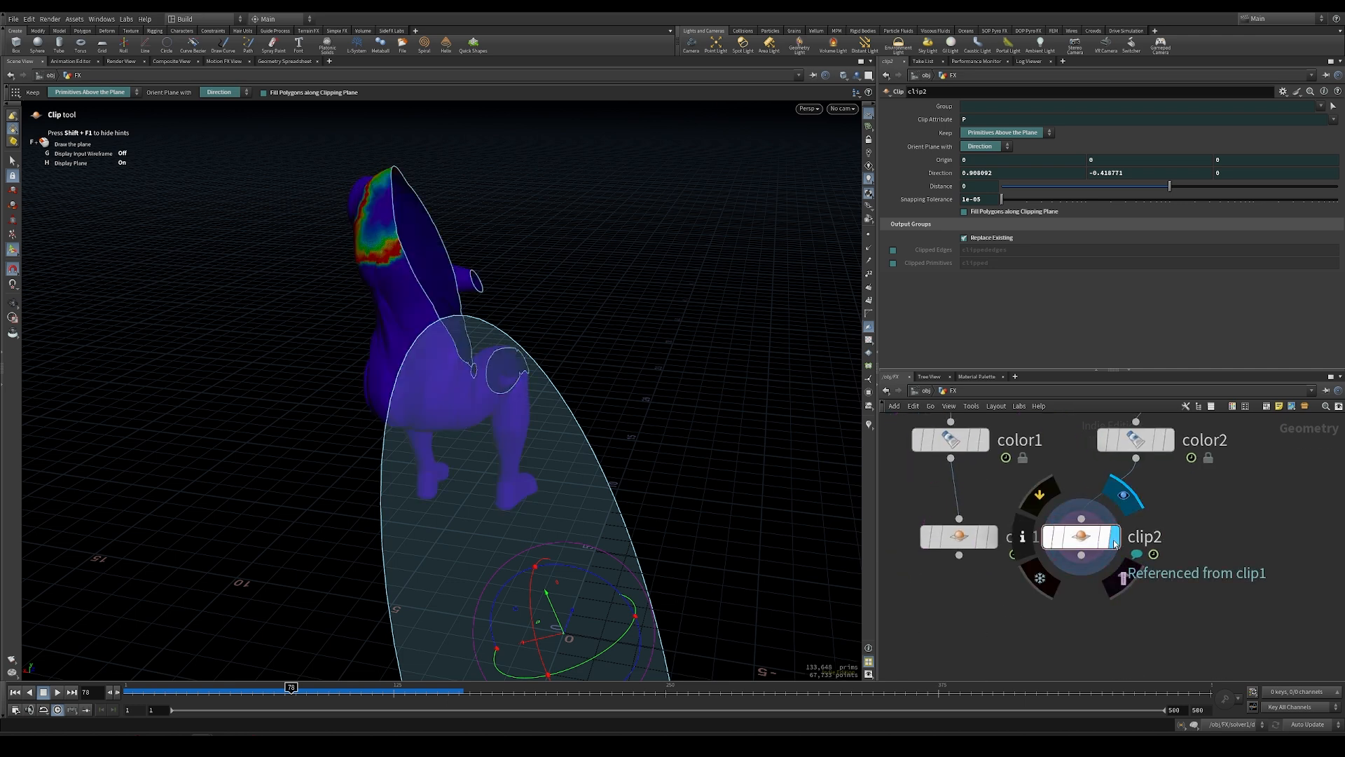
Set clip2 to keep Primitives Below the Plane.
alt+right_drag(423, 284, 512, 252)
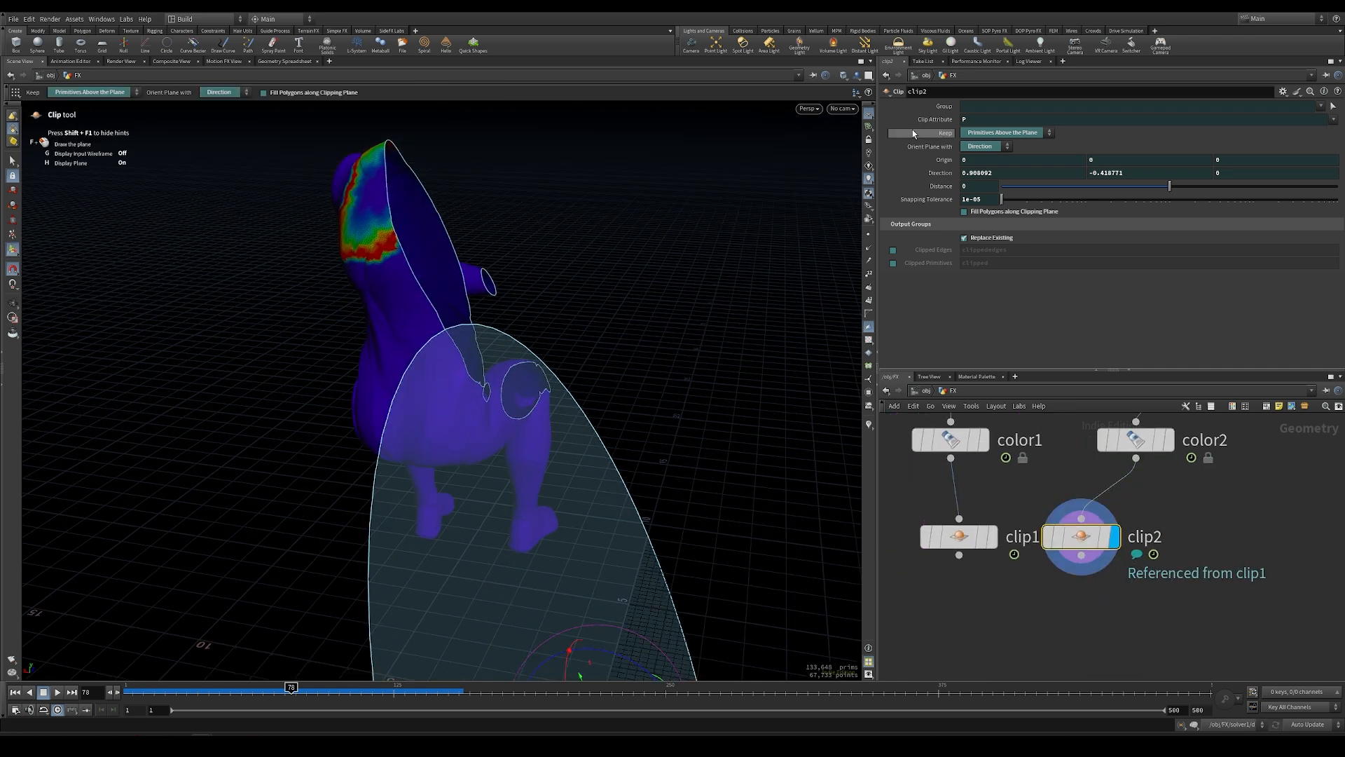
right_click(941, 133)
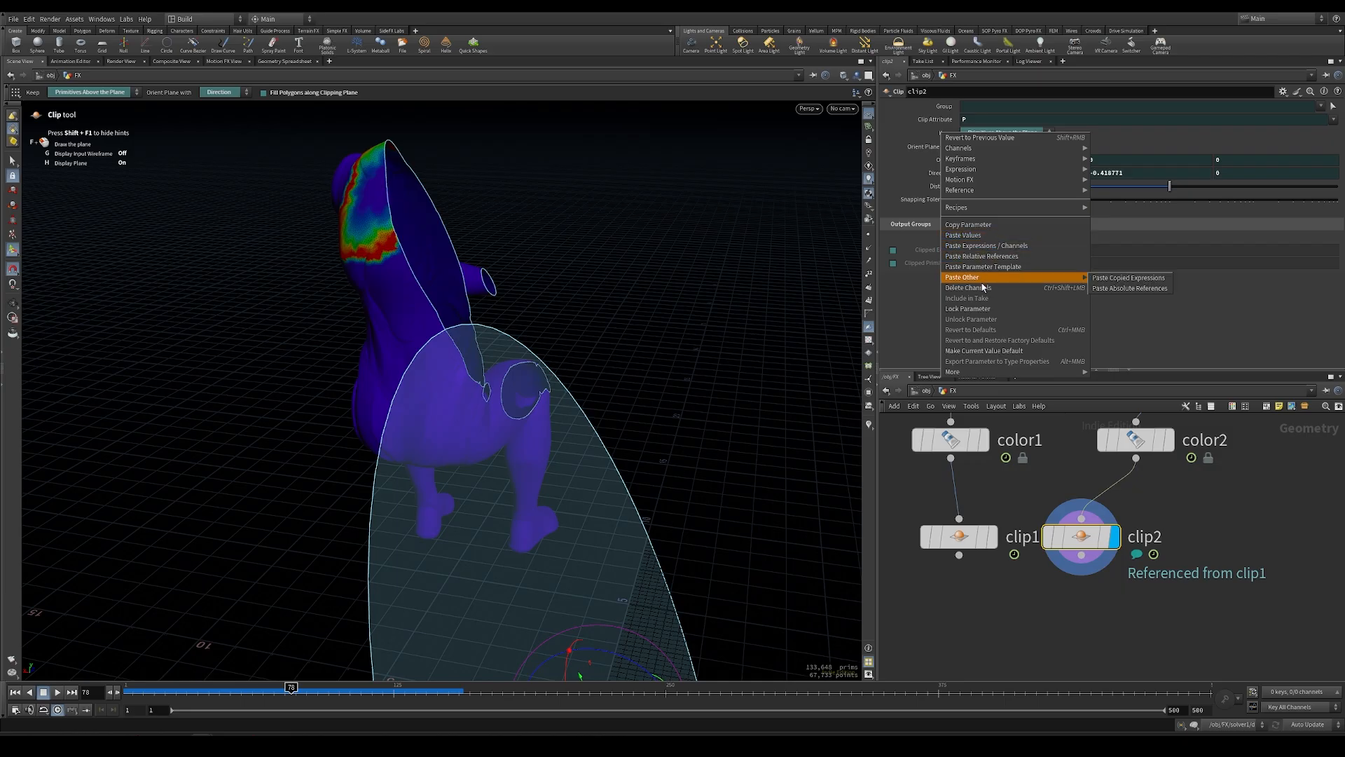
key(Escape)
click(1002, 133)
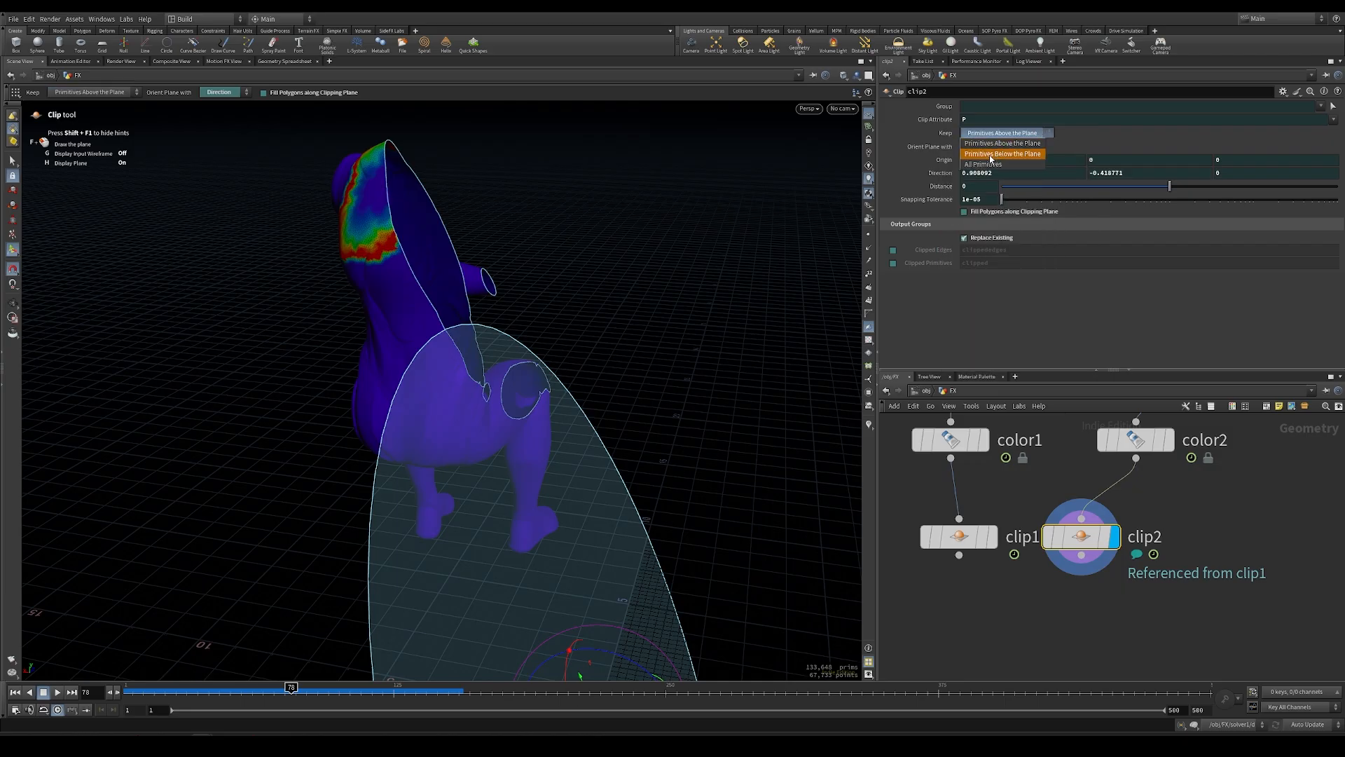
click(991, 155)
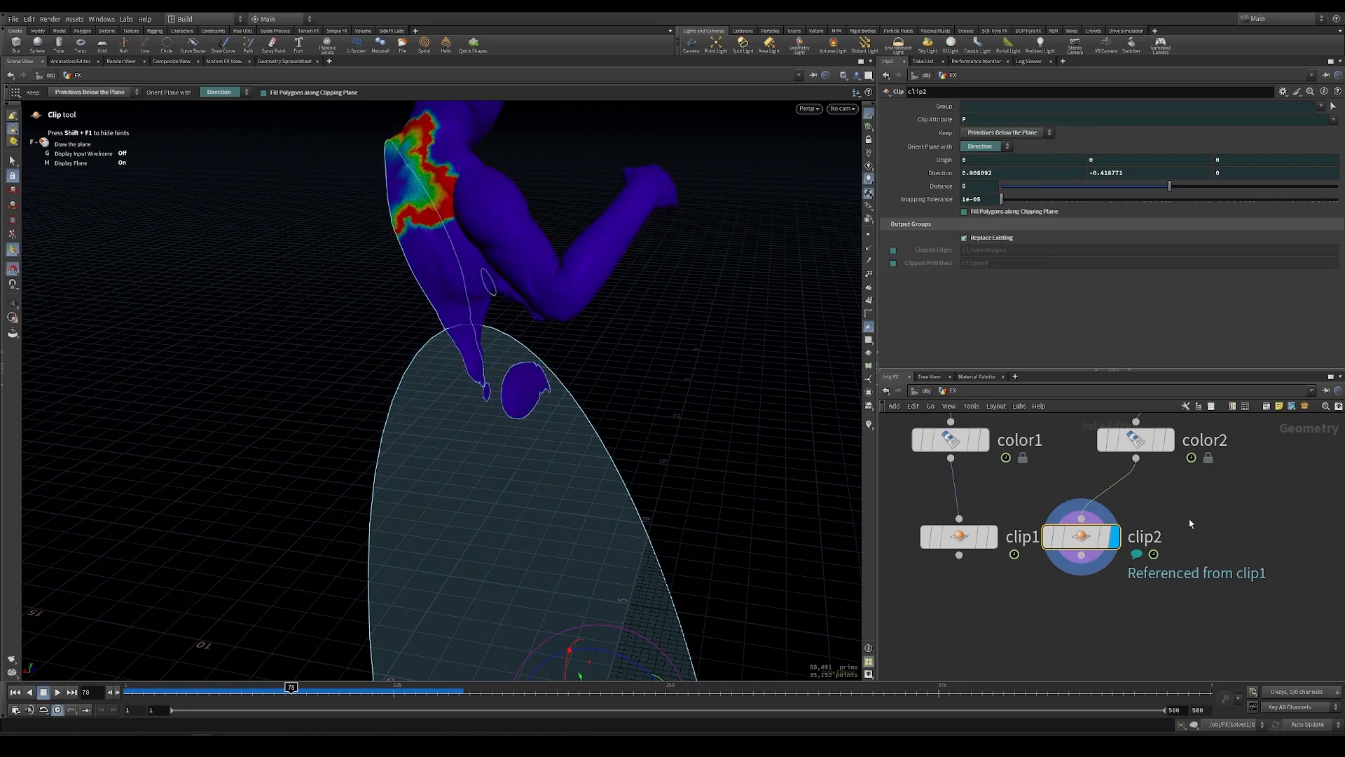
Connect clip1 and clip2 to merge1, display it, and examine the mask and age halves side by side on the back.
scroll(1190, 524, down, 1)
middle_drag(1060, 641, 1089, 586)
drag(1026, 496, 1036, 617)
drag(1127, 496, 1056, 613)
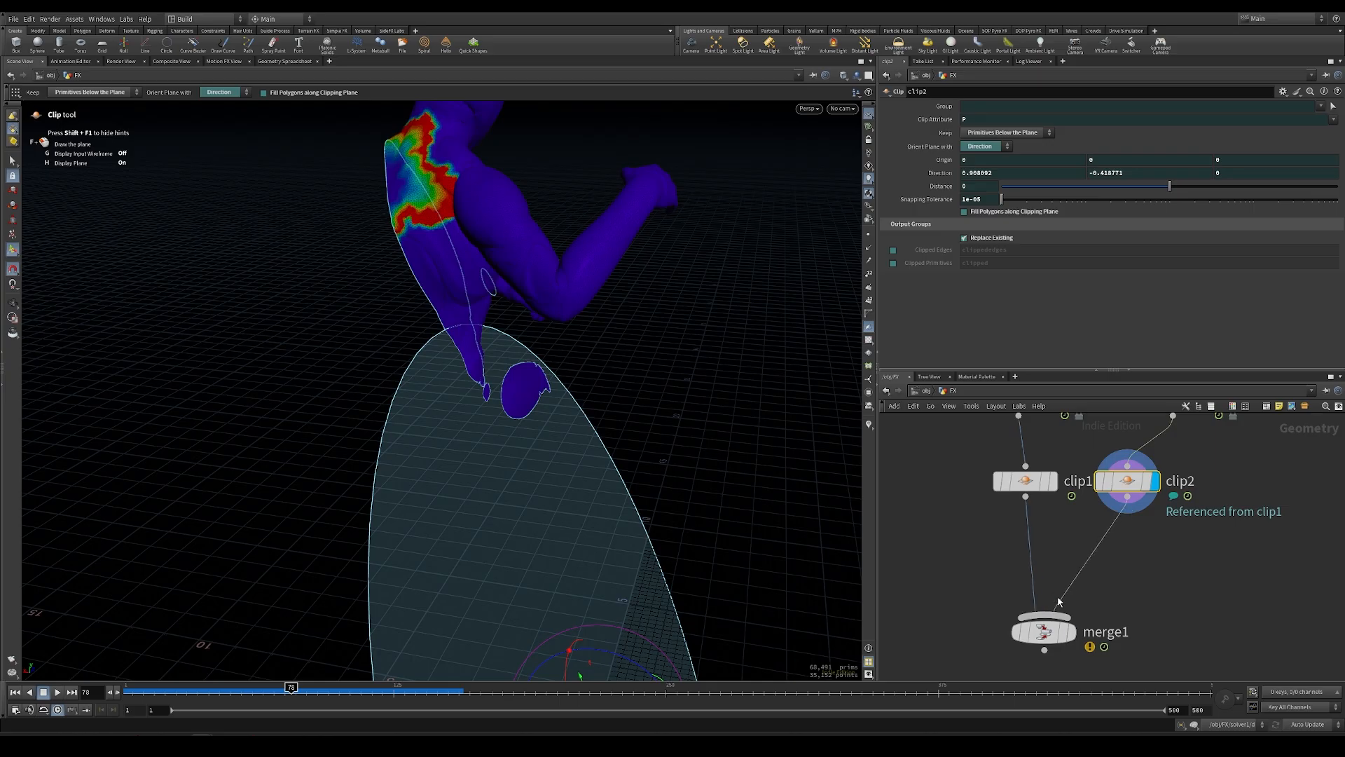
click(1068, 632)
click(1051, 636)
right_drag(439, 222, 518, 308)
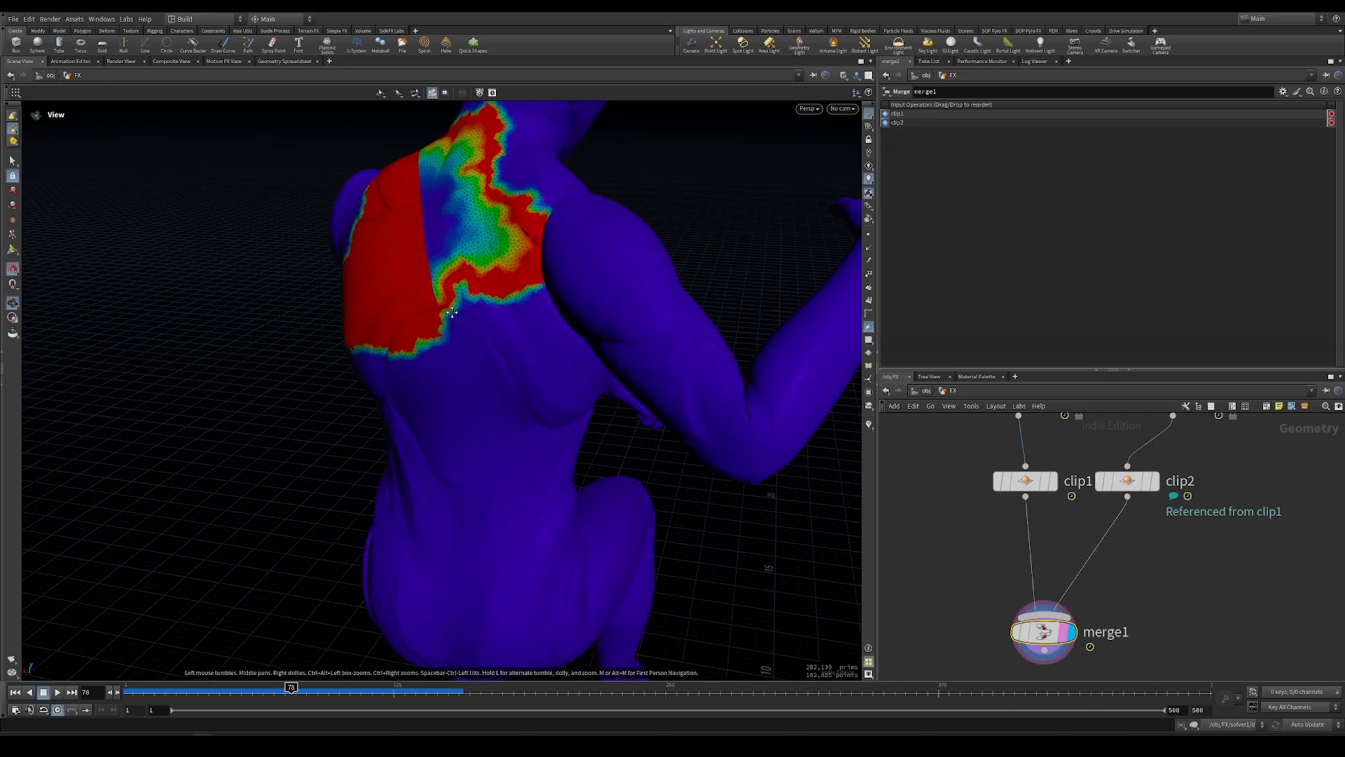
drag(518, 309, 613, 369)
right_drag(613, 370, 853, 377)
middle_drag(579, 429, 549, 390)
right_drag(549, 390, 681, 389)
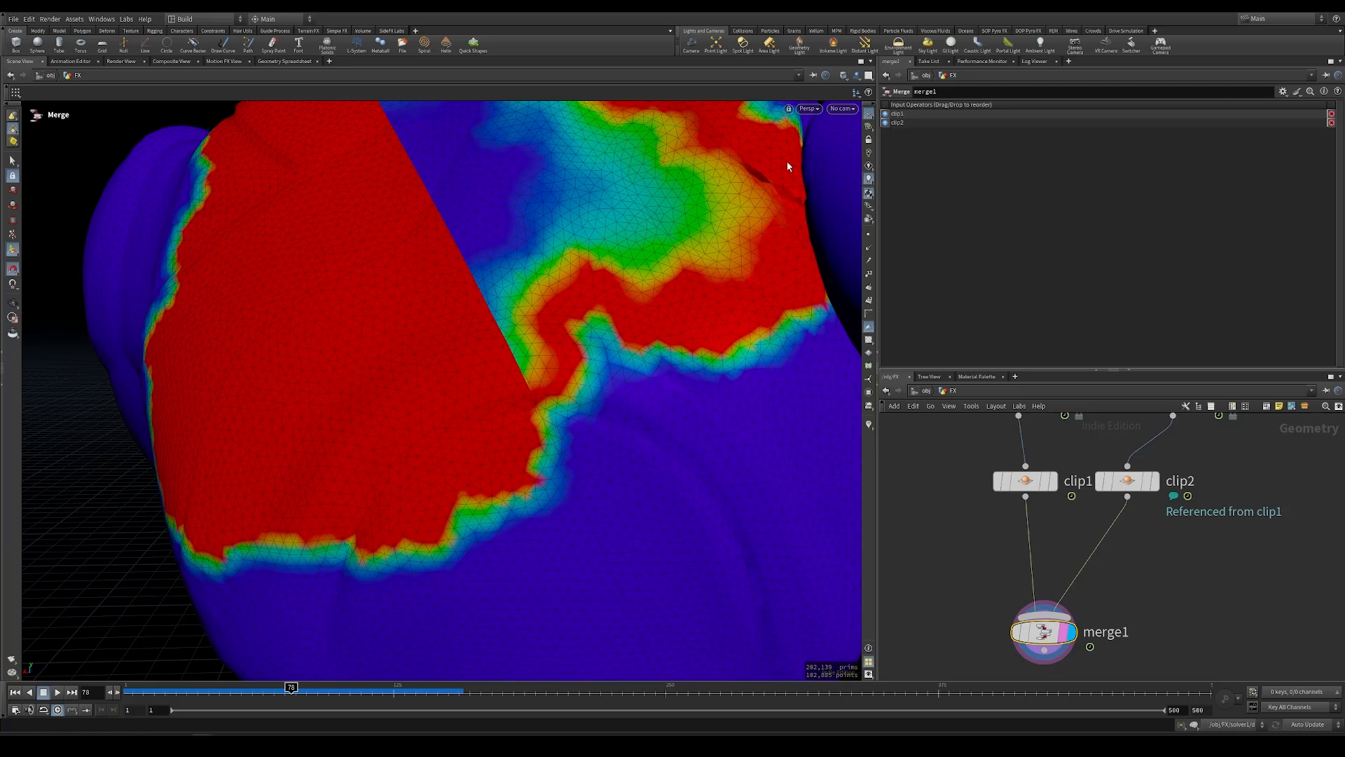
Insert a Time Shift node between groupdelete1 and remap_age.
scroll(972, 564, down, 4)
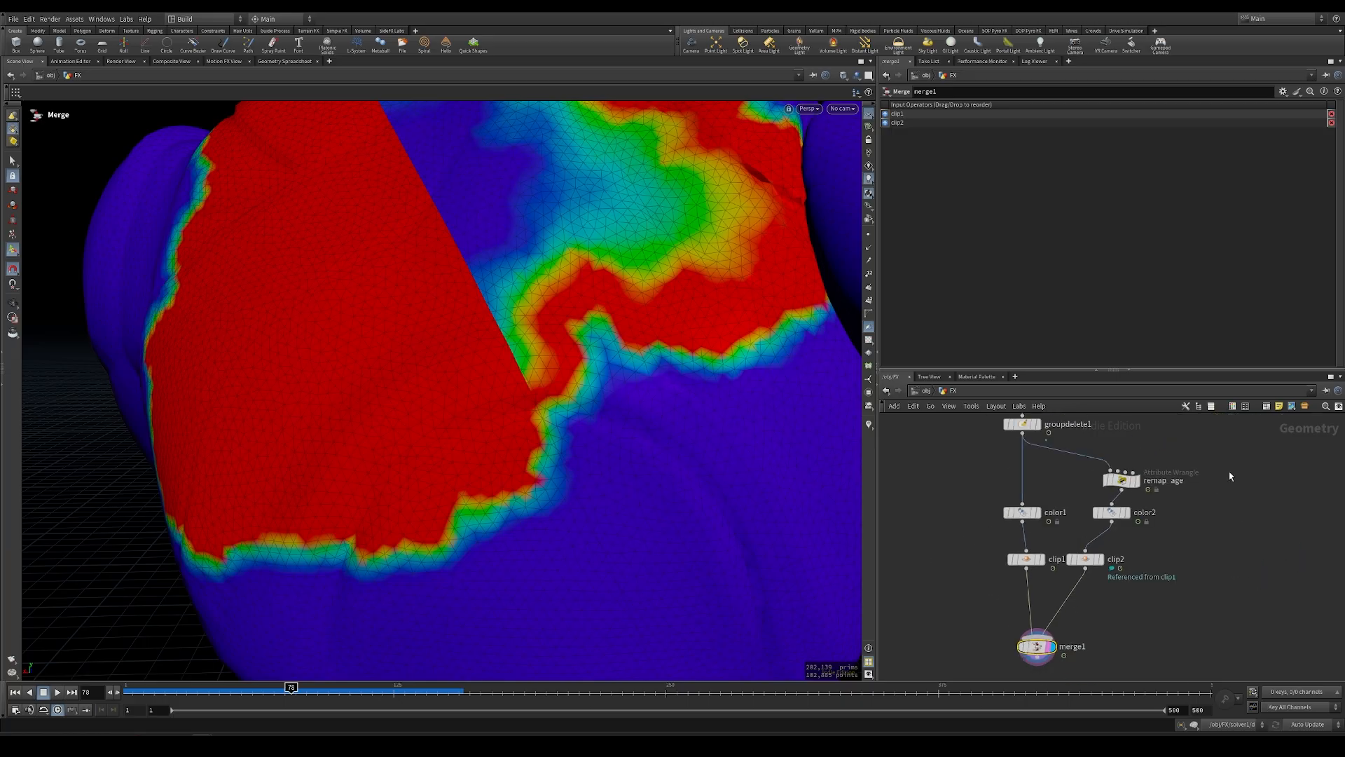
key(Tab)
text(time)
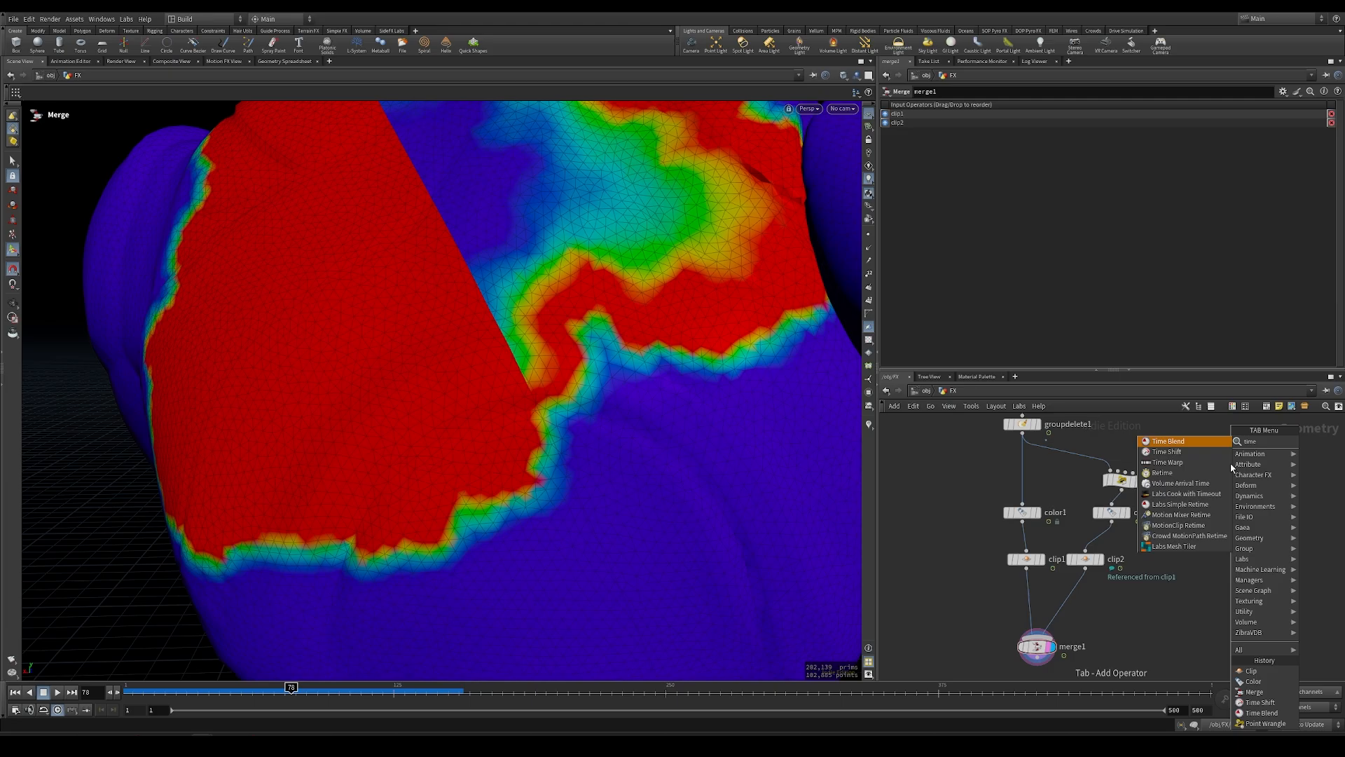
click(1166, 451)
click(1086, 458)
drag(1088, 464, 1123, 464)
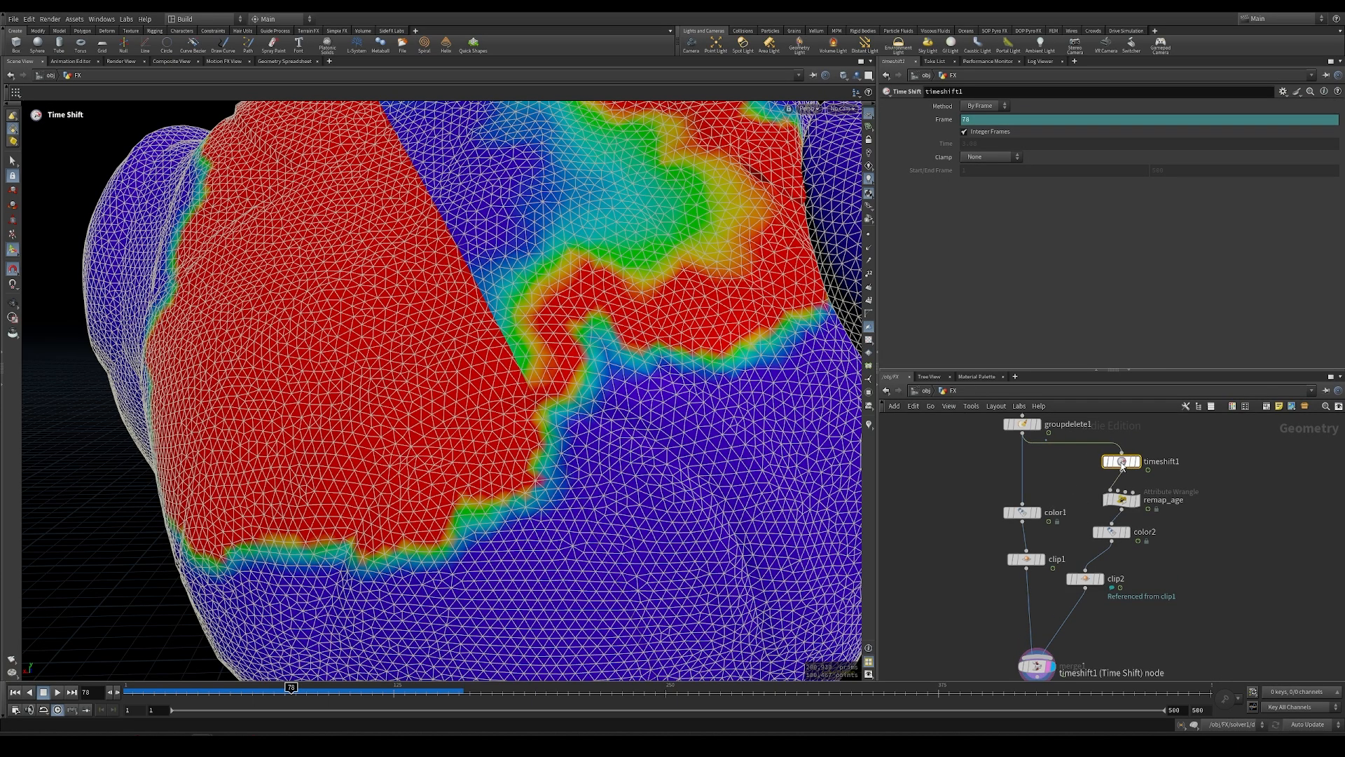
Add an integer spare parameter to timeshift1 with the label Offset and the name offset.
click(1283, 91)
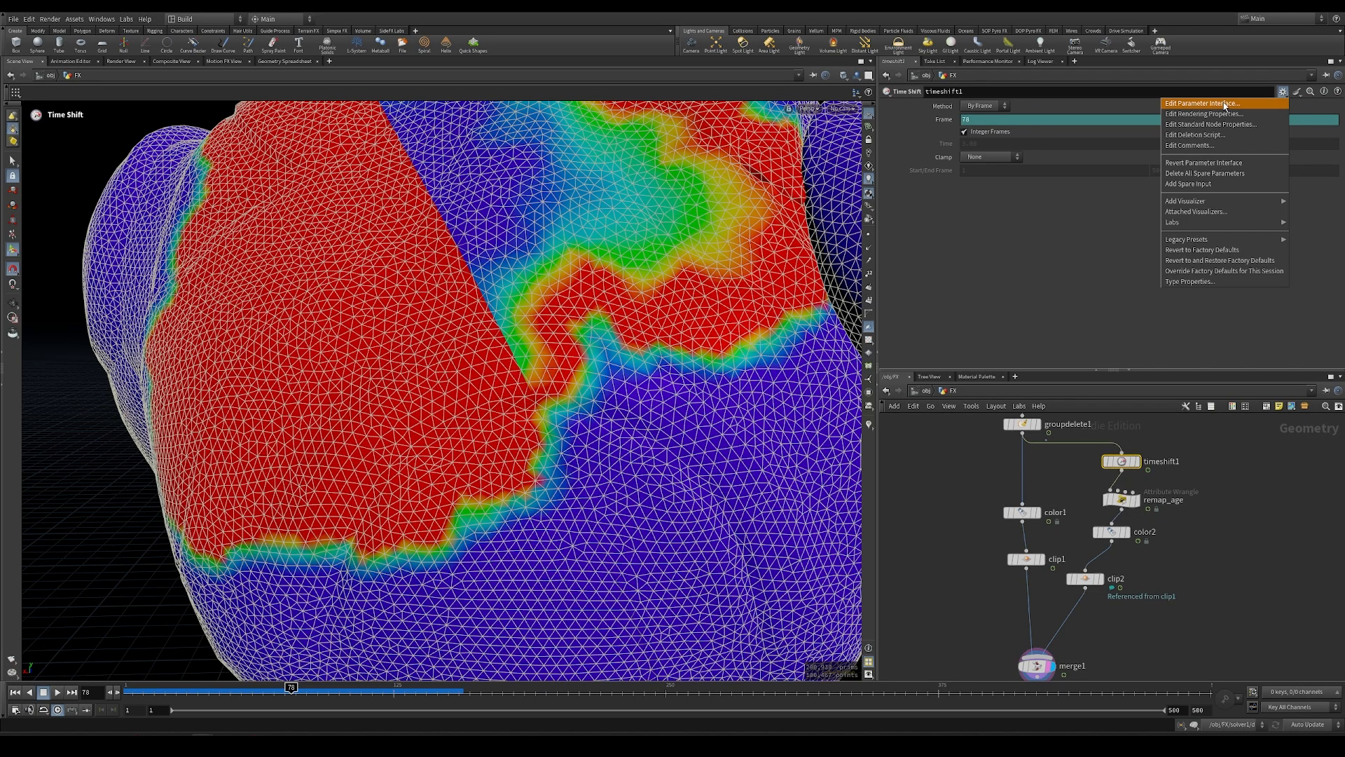
click(1224, 103)
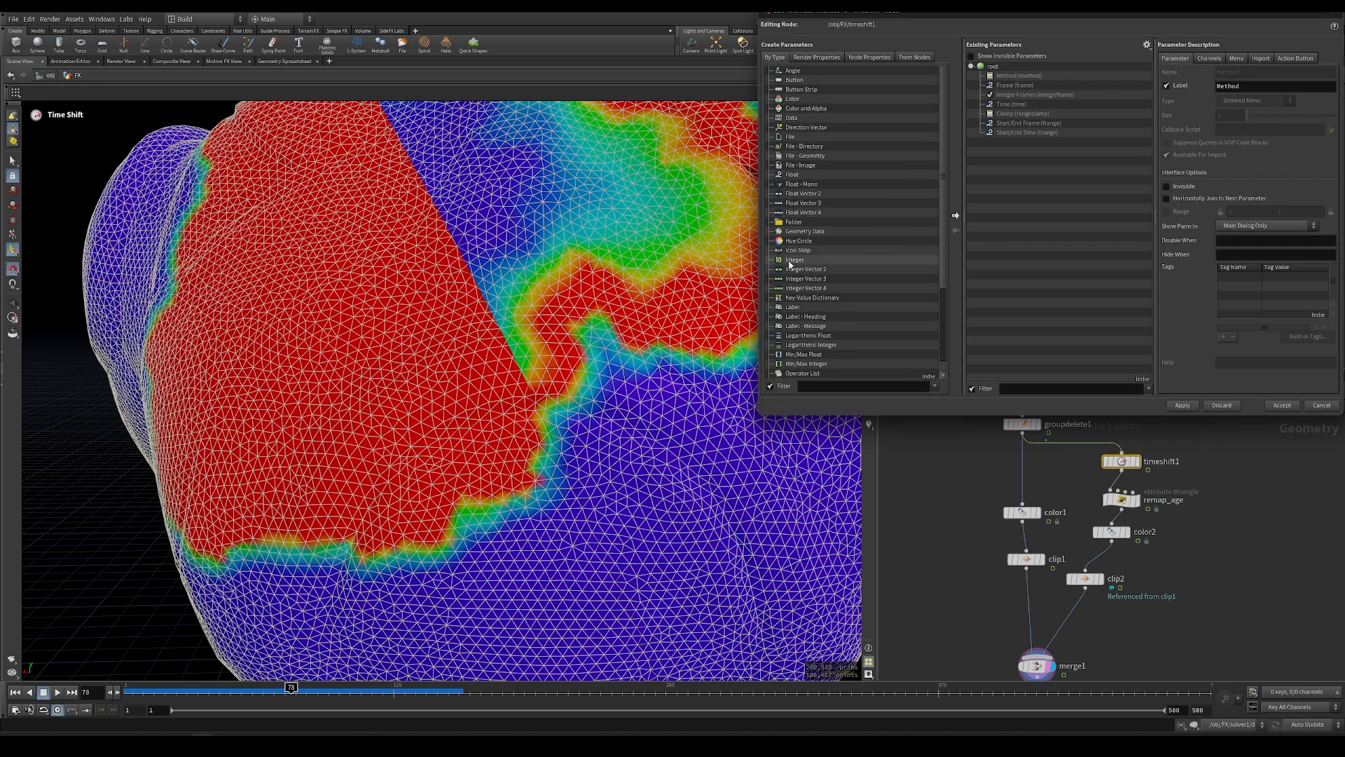
drag(790, 261, 991, 69)
click(1274, 85)
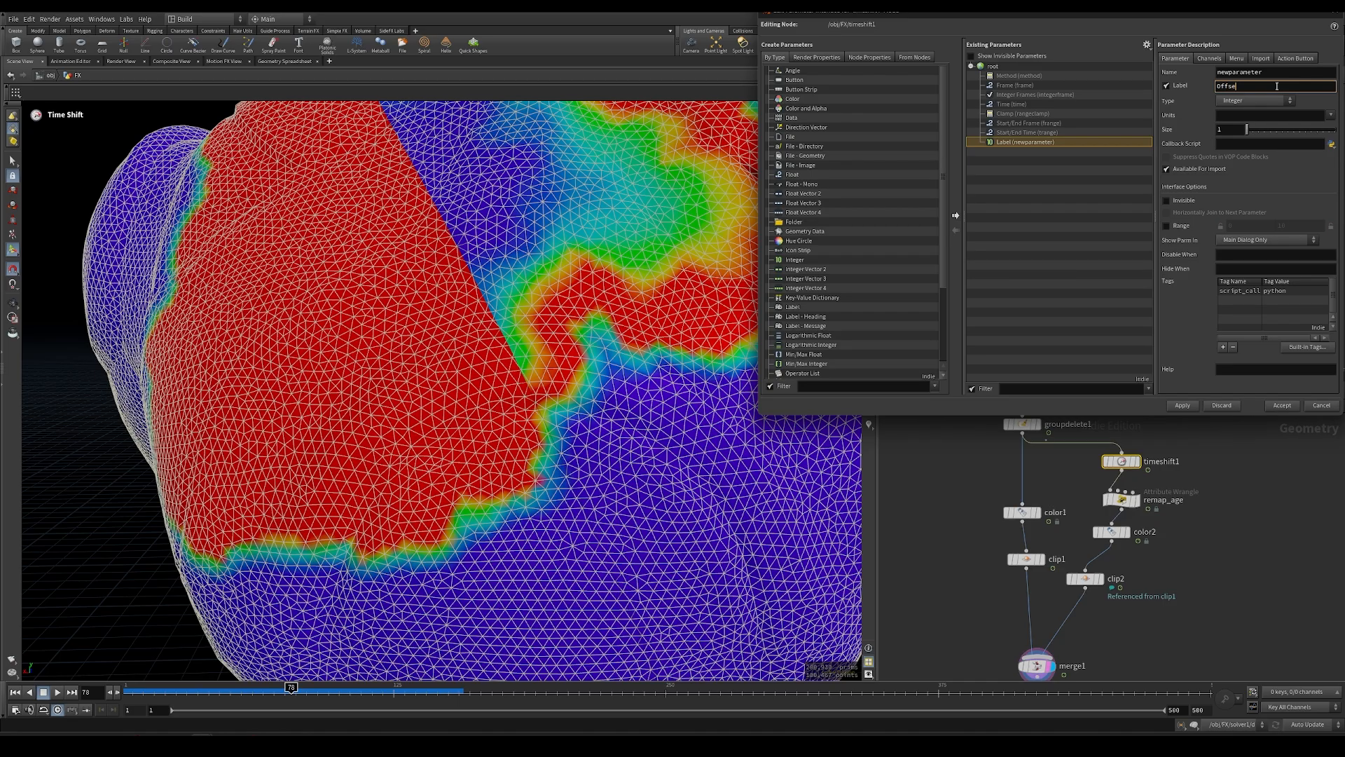
double_click(1288, 73)
text(off)
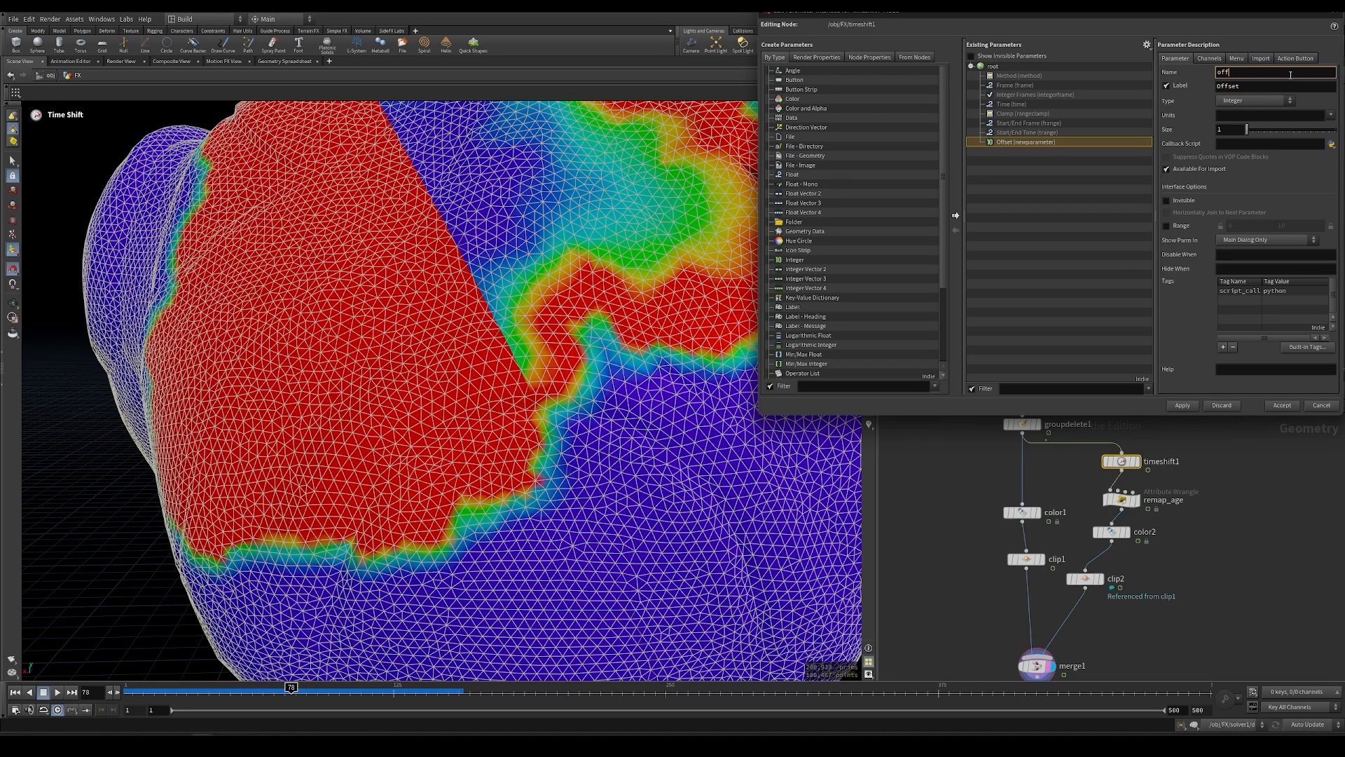
click(1182, 405)
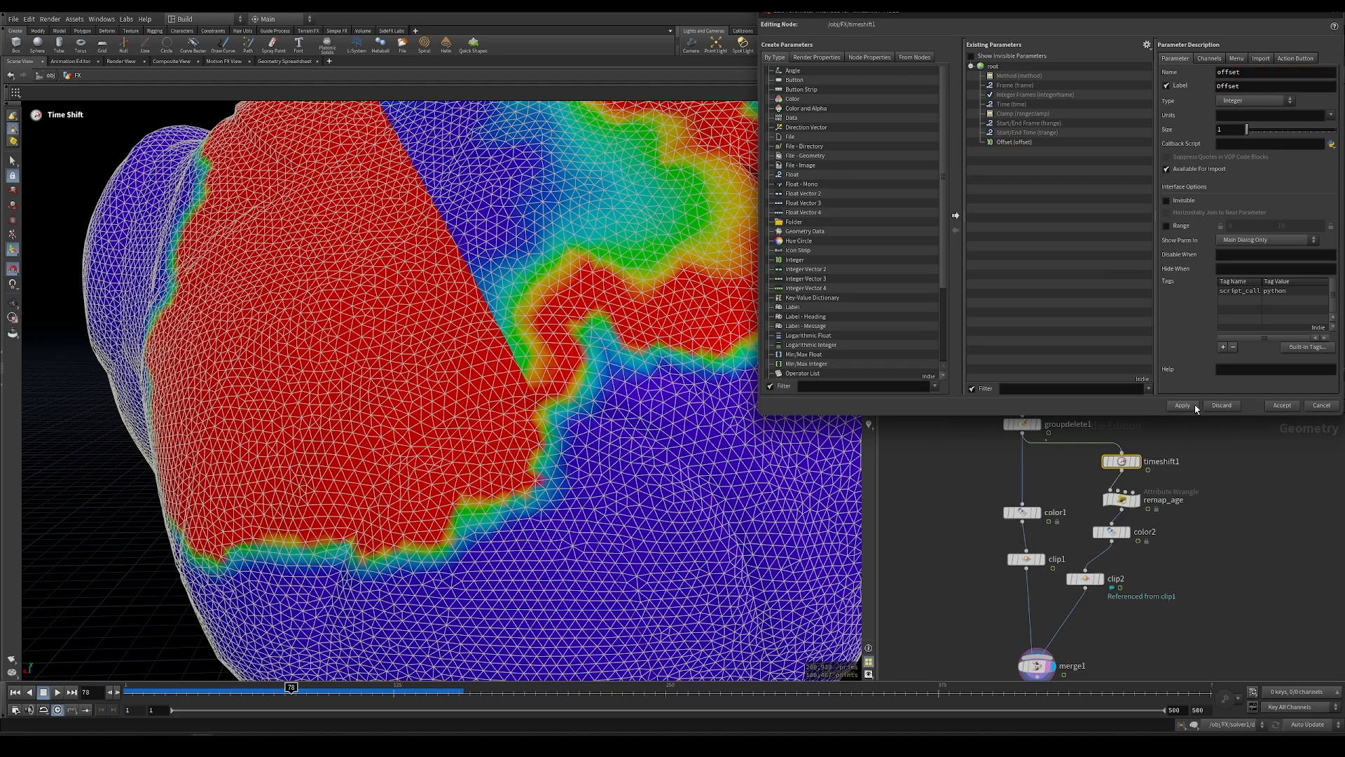
click(1282, 405)
Set timeshift1's Frame to $F + ch("offset") using a relative reference to its Offset parameter, and set Offset to 10.
right_click(941, 187)
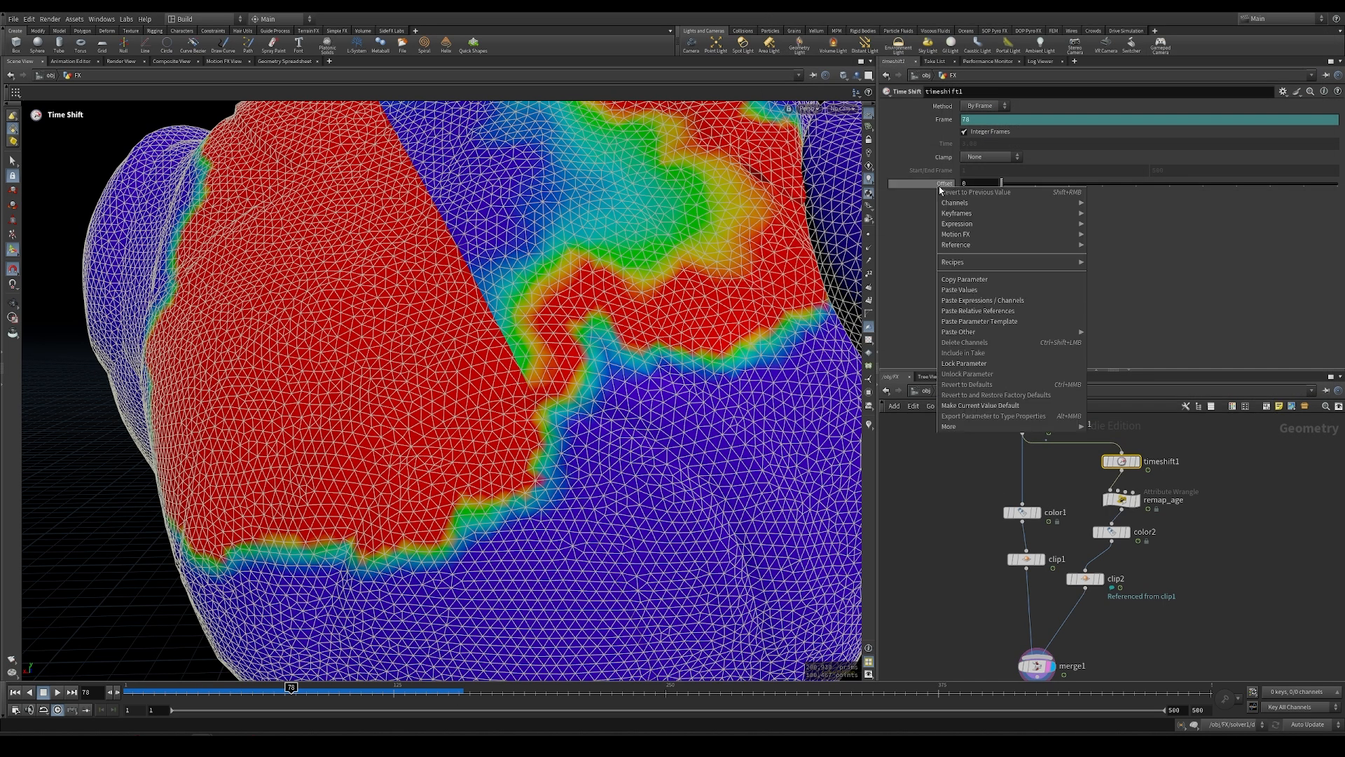
click(966, 281)
click(1009, 117)
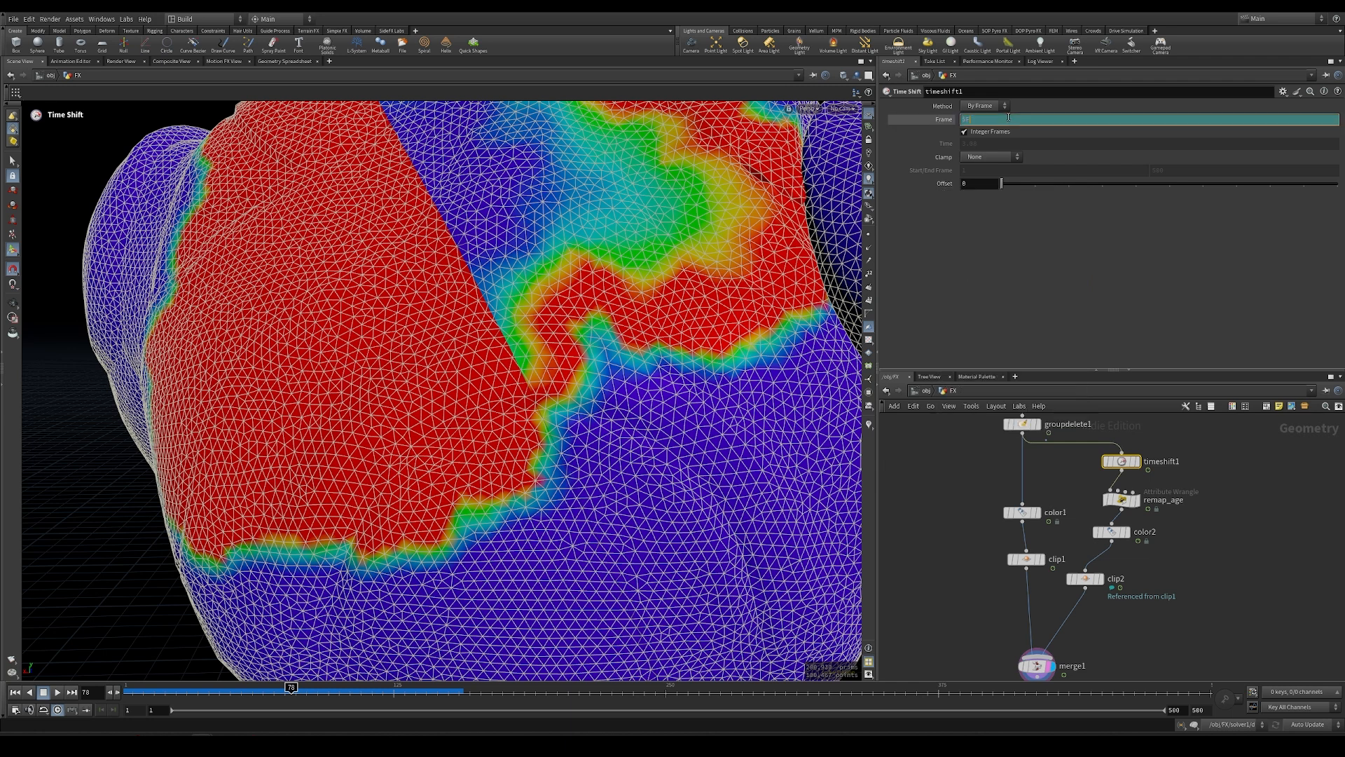
right_click(1071, 119)
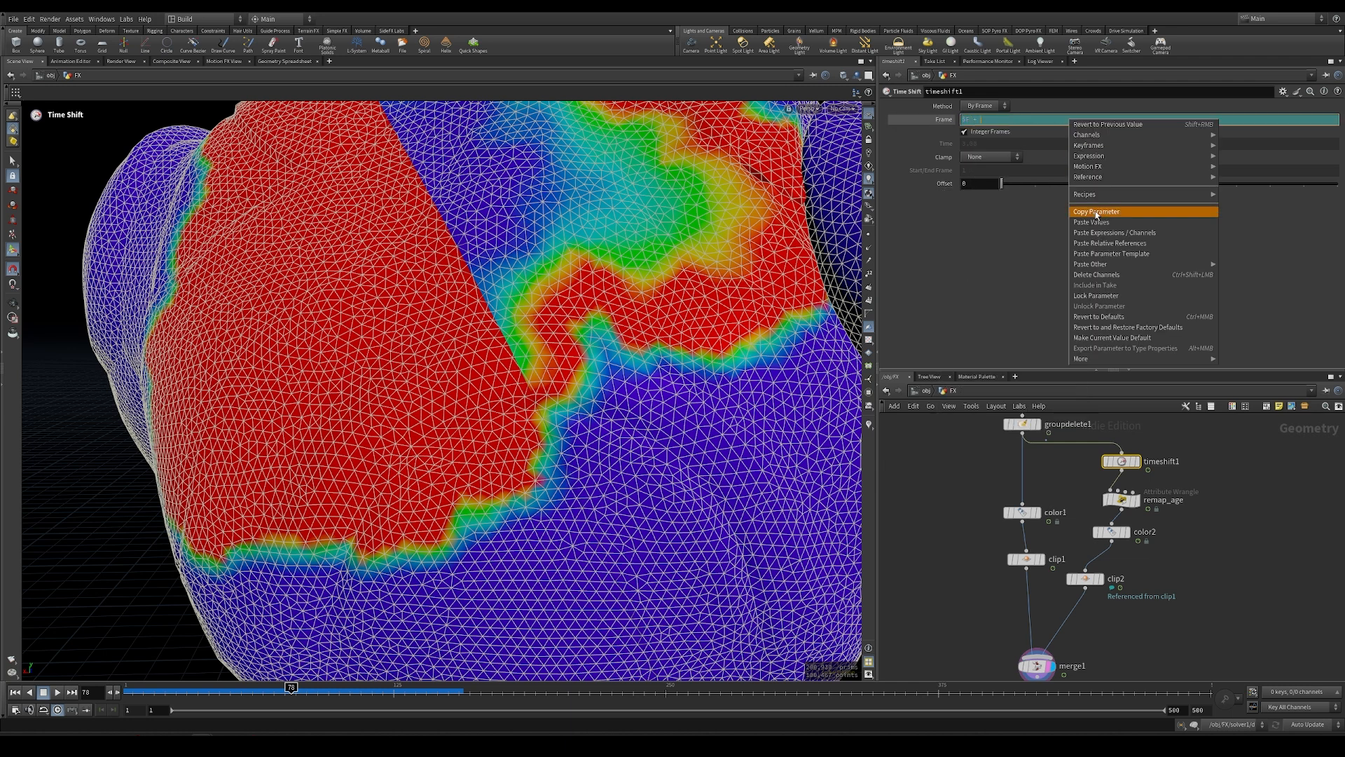
click(1098, 244)
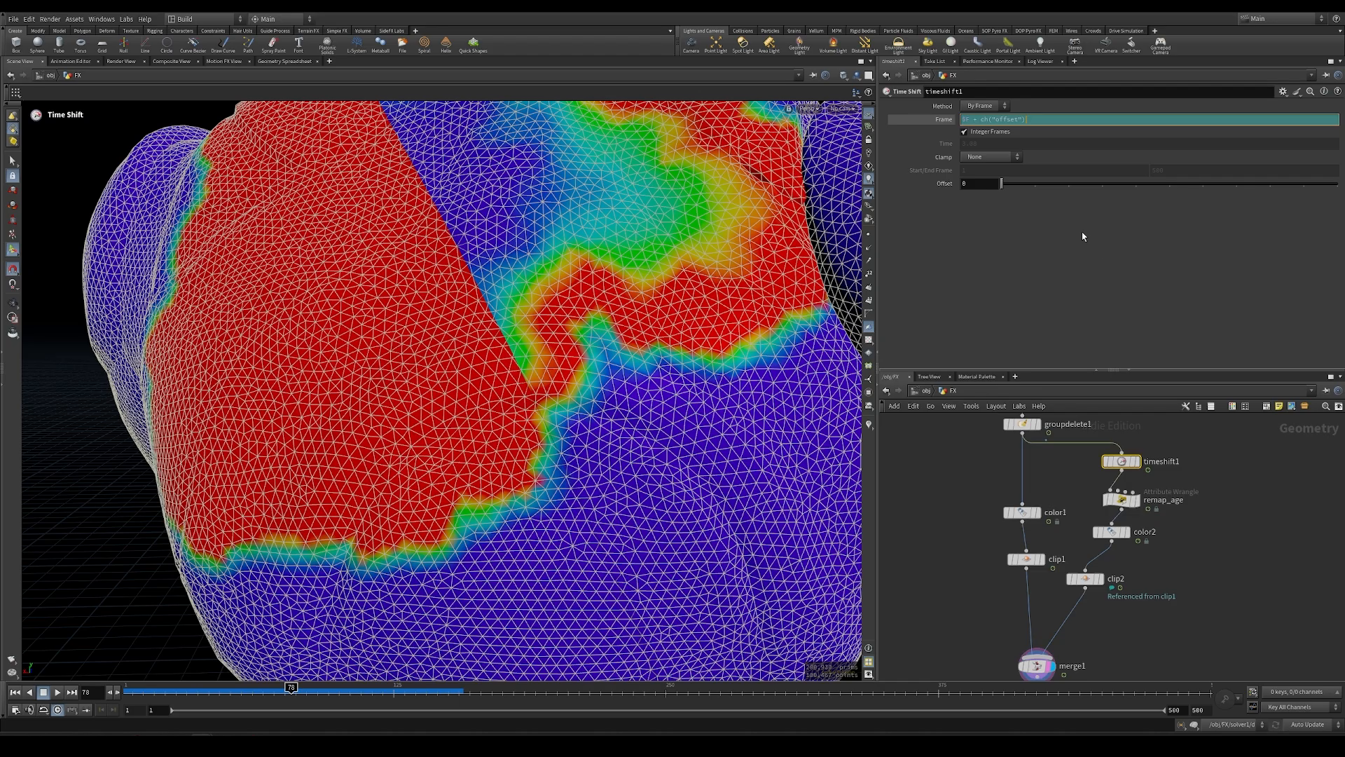
drag(1002, 184, 1336, 201)
Select merge1 and scrub back through frame 52 to frame 1, comparing the mask and age halves on the back.
alt+right_drag(455, 363, 353, 455)
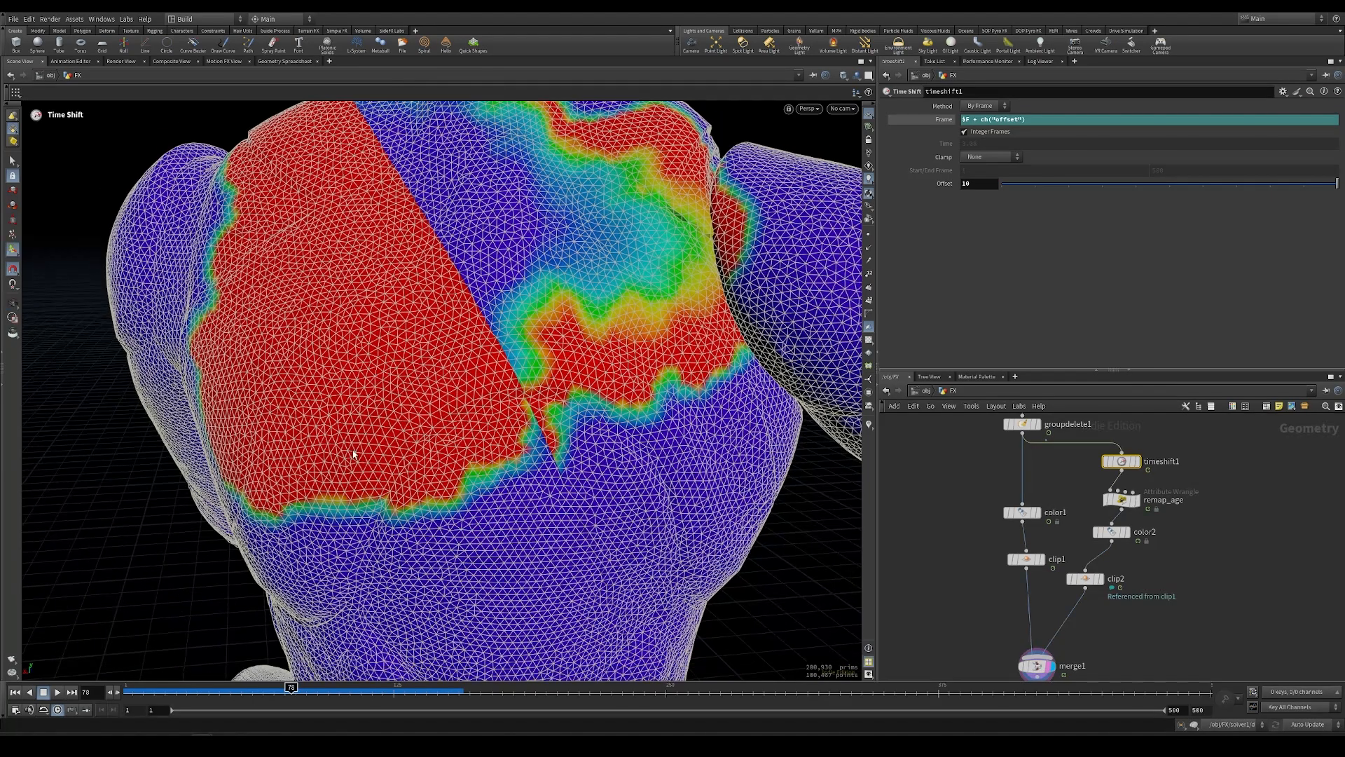
click(1051, 660)
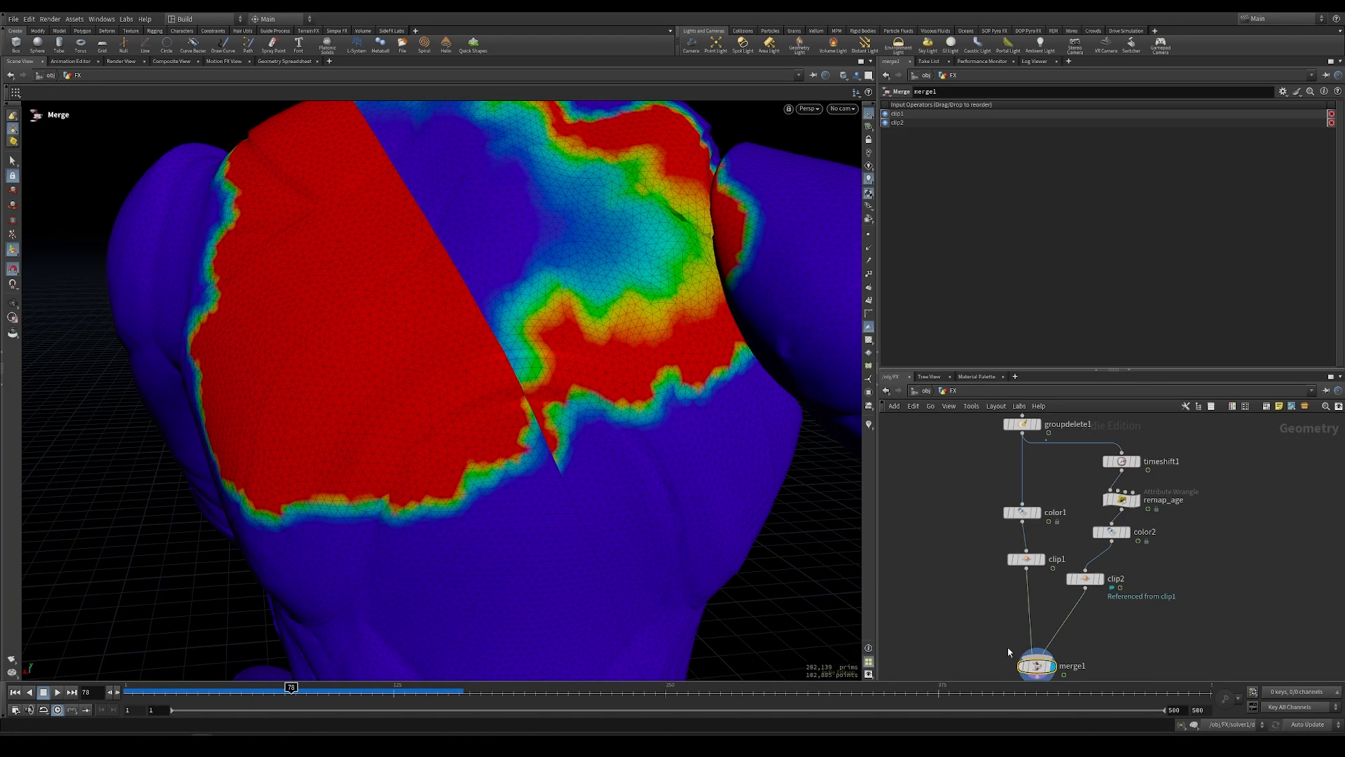
drag(280, 689, 232, 680)
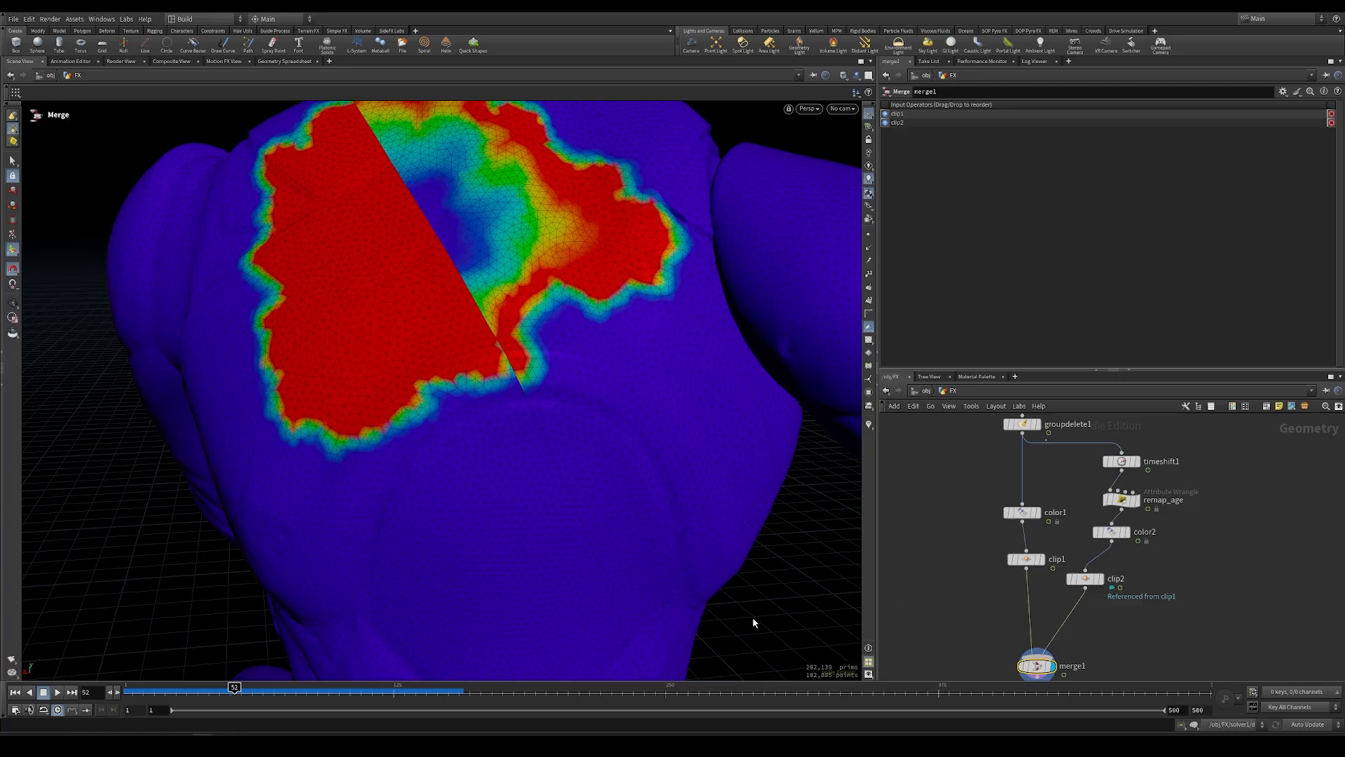
drag(171, 695, 113, 698)
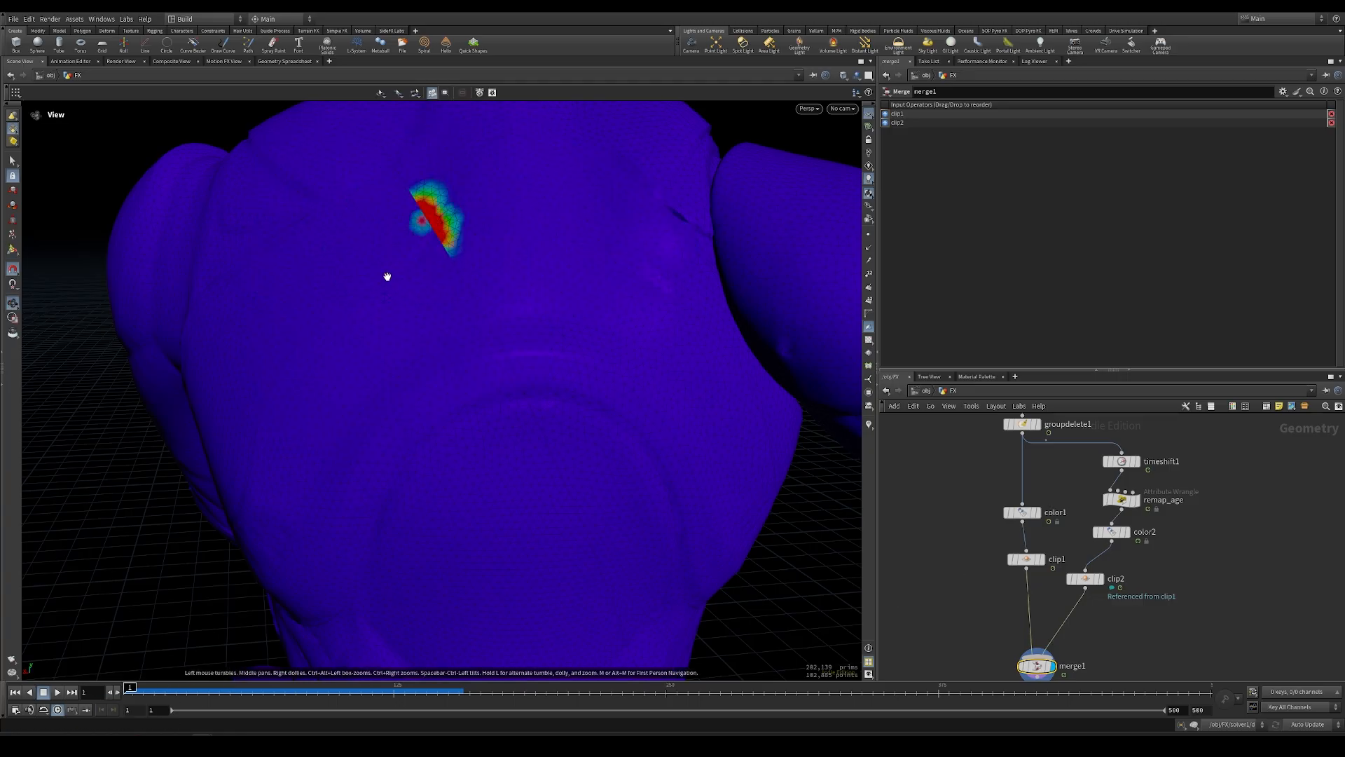
middle_drag(385, 276, 397, 385)
right_drag(397, 385, 434, 409)
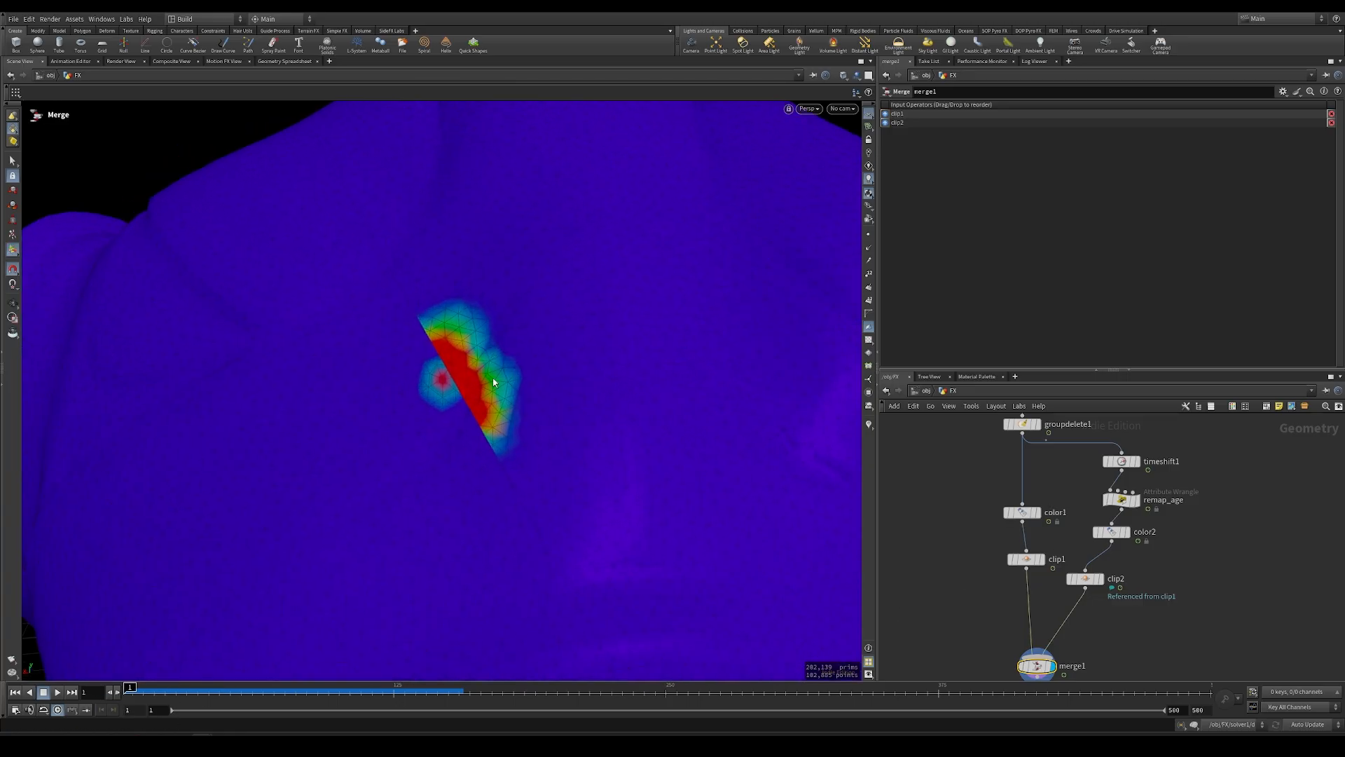
click(1123, 462)
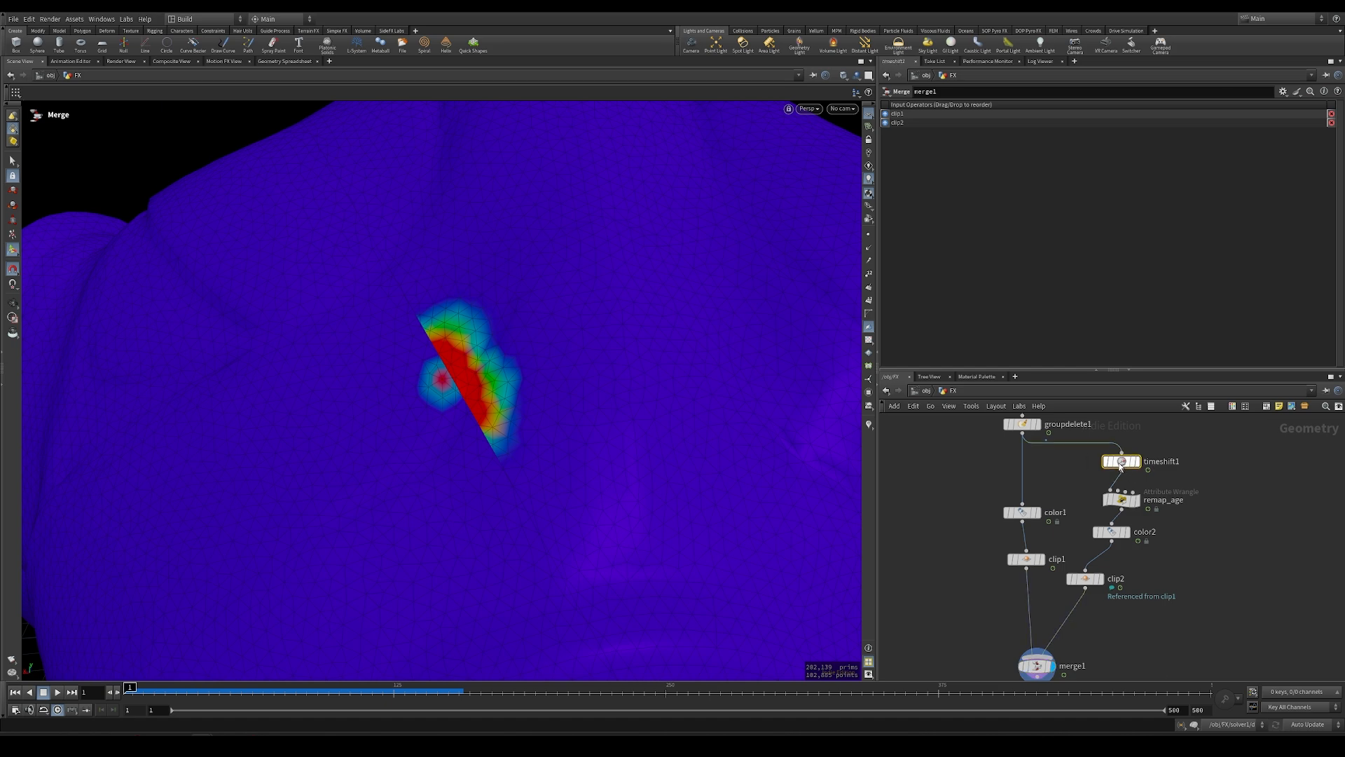
click(908, 499)
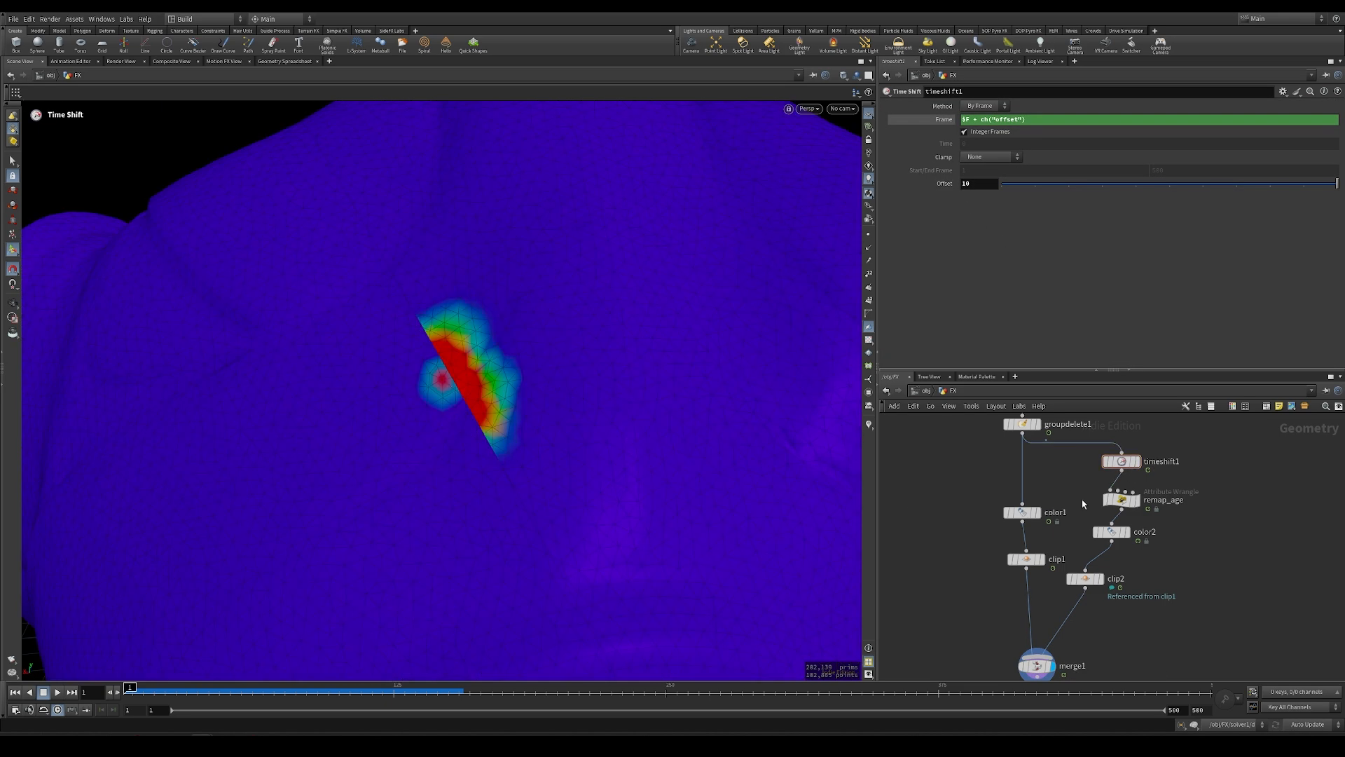
middle_drag(1056, 475, 1057, 523)
key(Tab)
text(time)
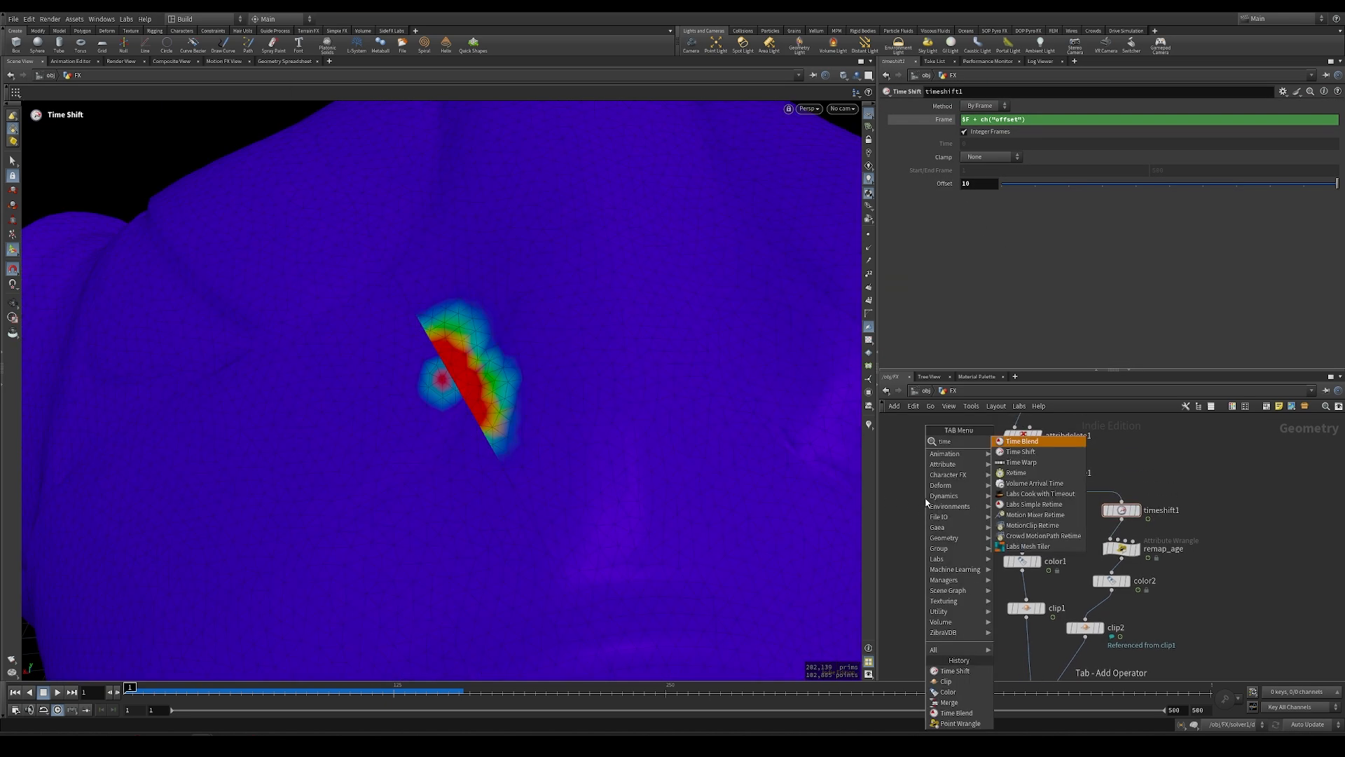
key(Down)
key(Return)
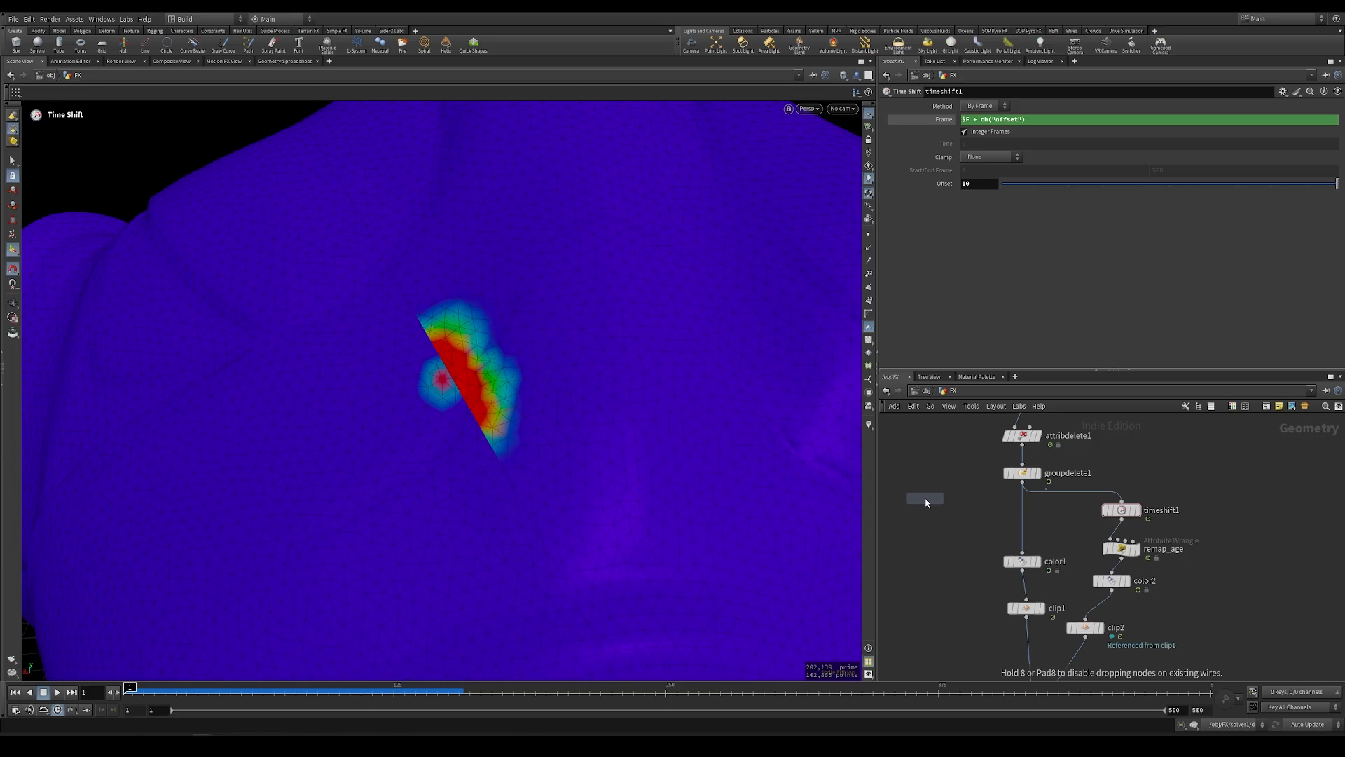
Insert a copy of timeshift1 as timeshift2 between groupdelete1 and color1, and connect timeshift2's output into timeshift1.
click(974, 519)
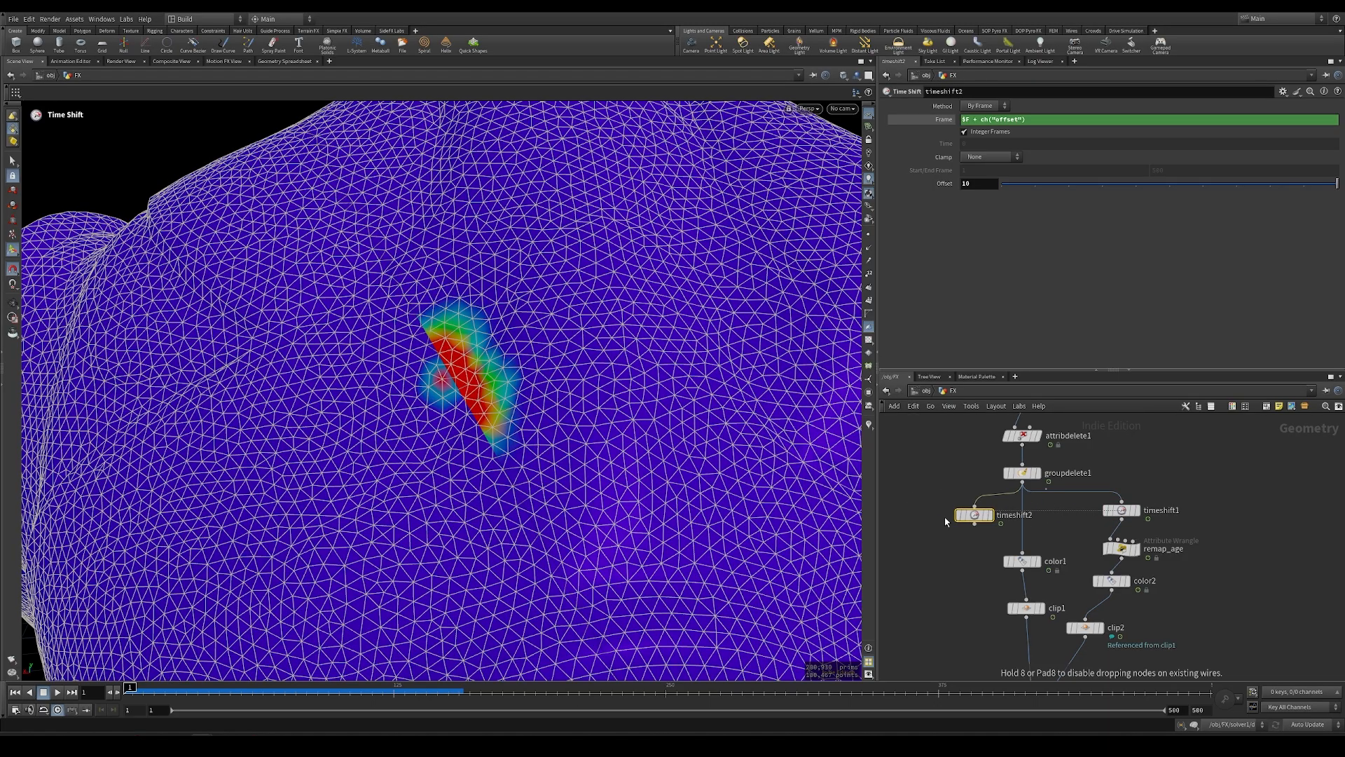
drag(972, 516, 964, 505)
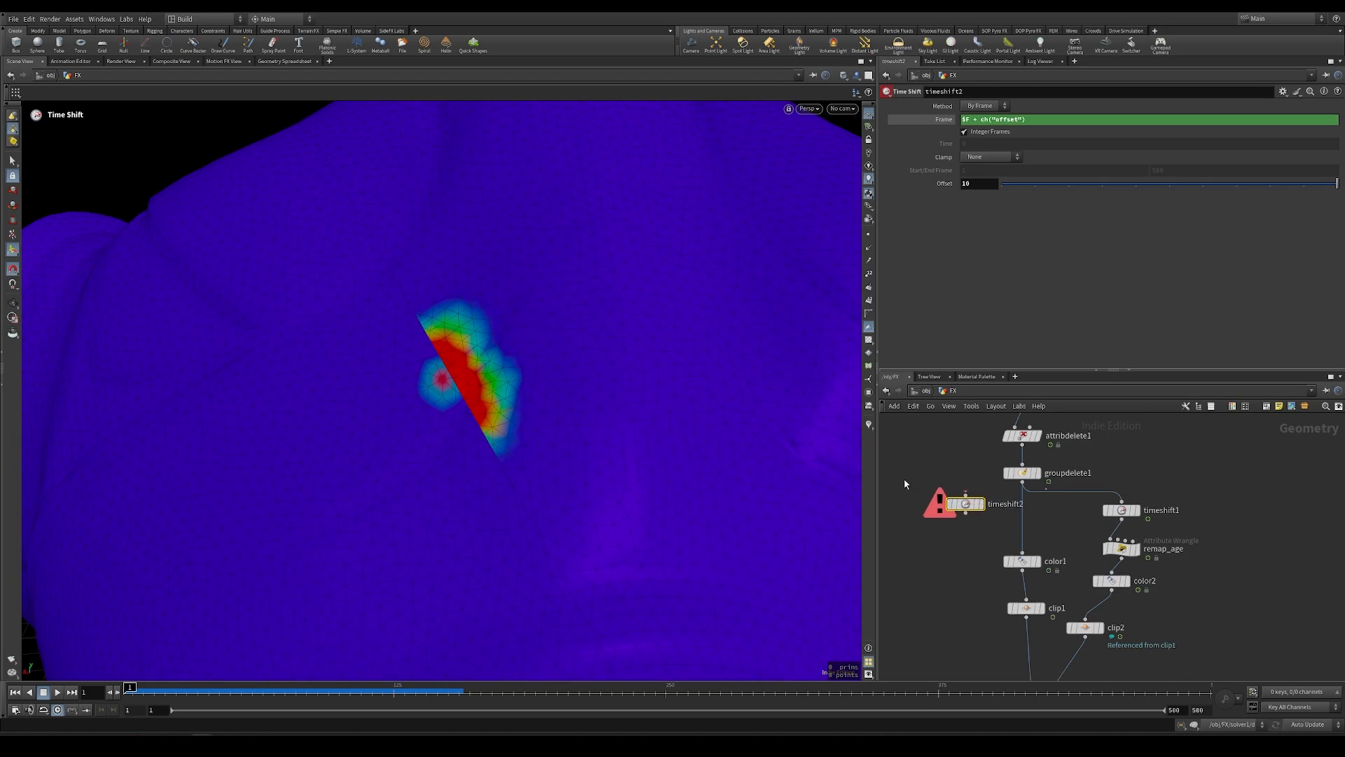
drag(967, 503, 1023, 503)
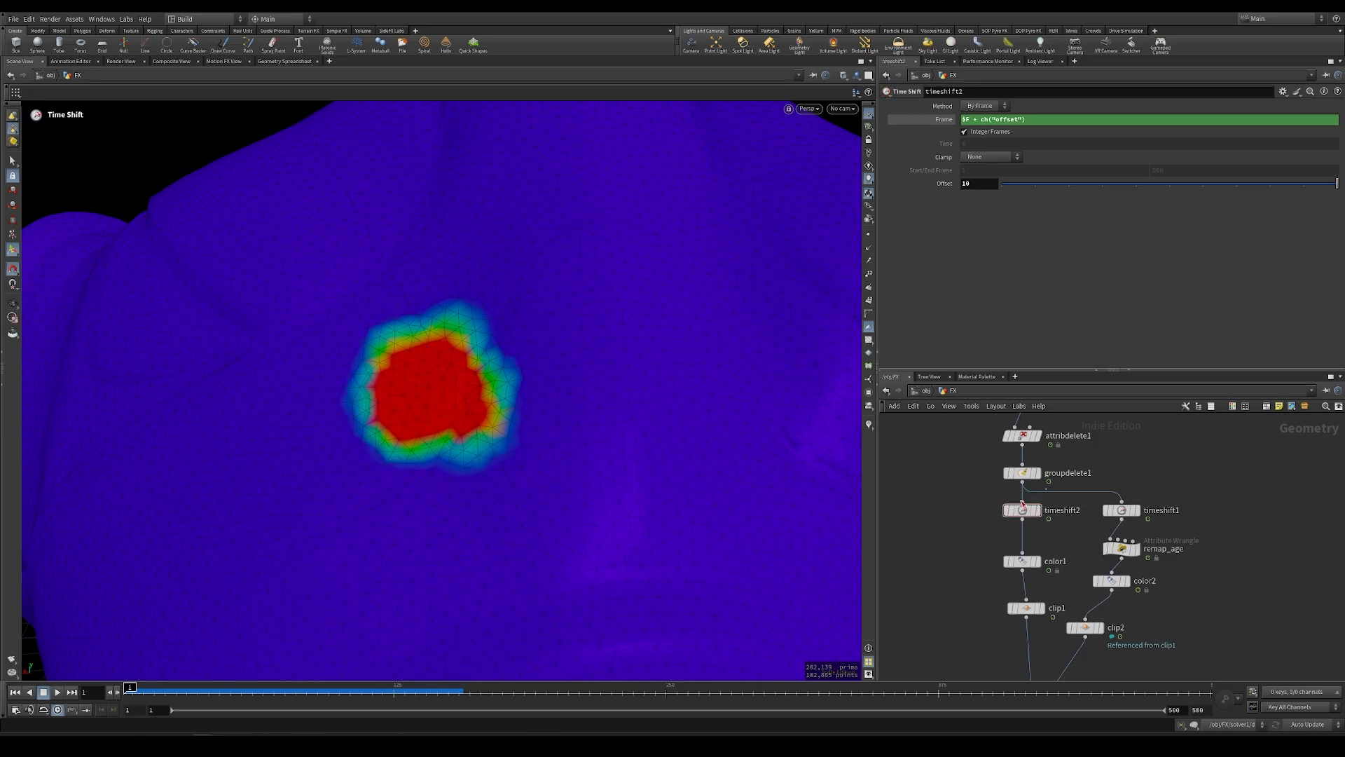
middle_drag(964, 474, 969, 434)
click(1028, 480)
click(1124, 463)
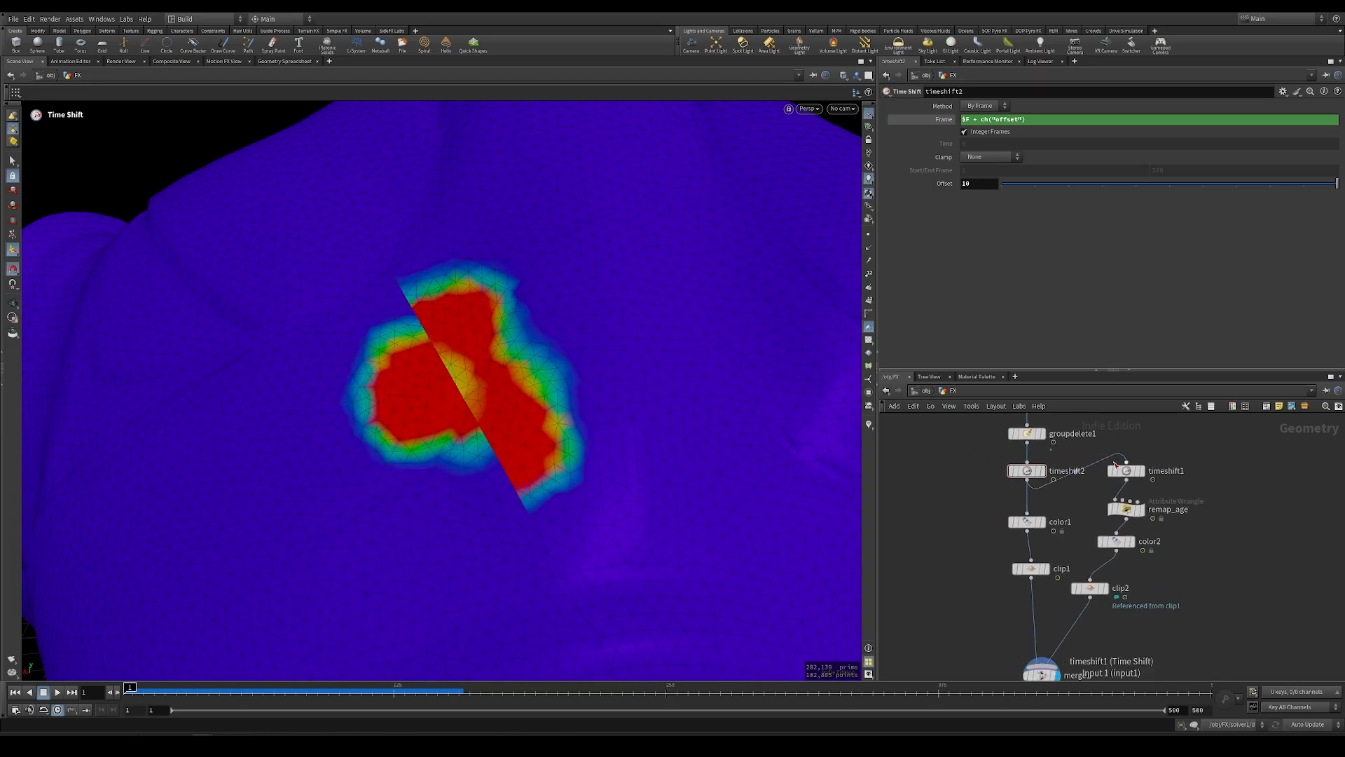
Align the nodes of the age and mask branches vertically below timeshift2, spacing out color1 and clip1.
drag(1235, 460, 1093, 624)
key(a)
drag(1140, 467, 1116, 512)
drag(957, 513, 1023, 583)
key(a)
drag(1028, 564, 1030, 632)
drag(1031, 520, 1033, 553)
Link timeshift2's Offset to timeshift1's Offset with a relative reference.
click(1029, 473)
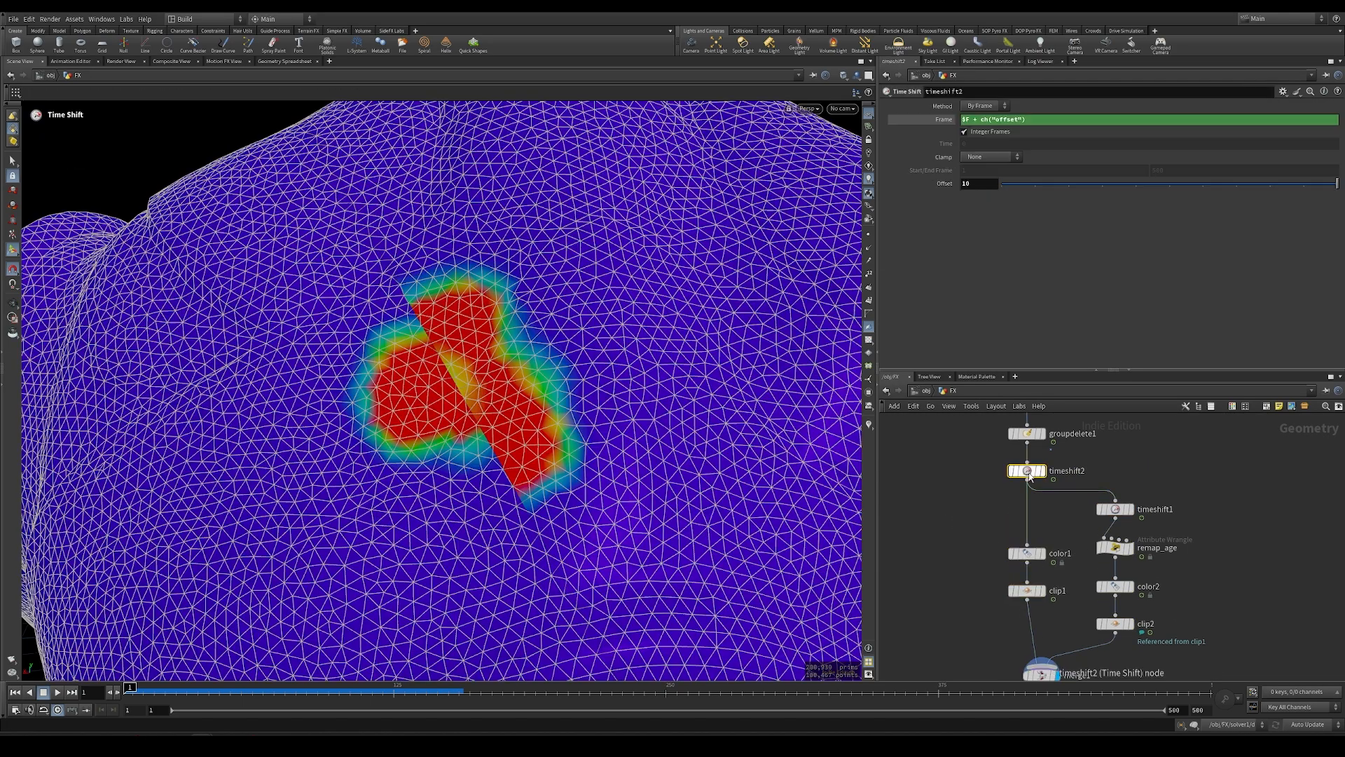
click(1116, 511)
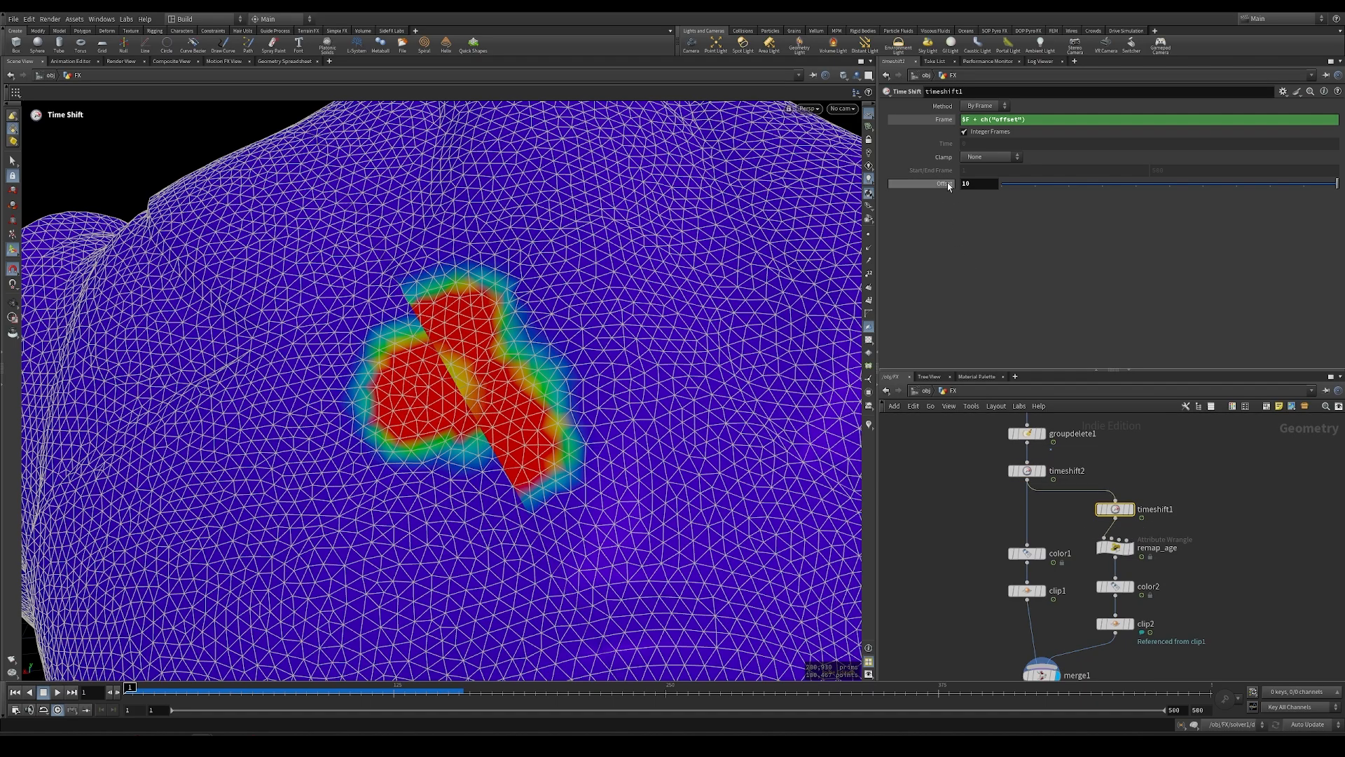
right_click(945, 185)
click(957, 279)
mouse_move(1121, 512)
click(1027, 471)
right_click(953, 184)
click(1030, 308)
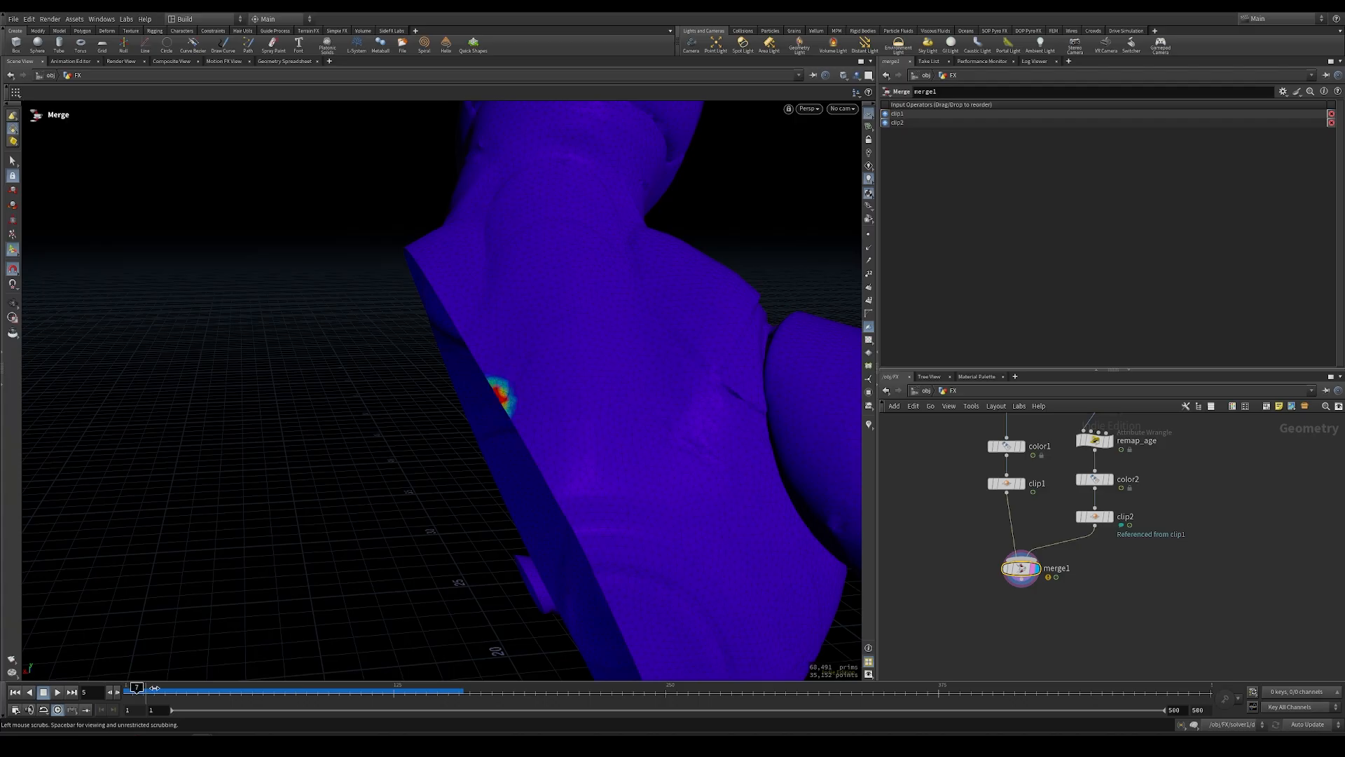
Set the Clamp option to Clamp to Both on timeshift2 and timeshift1.
middle_drag(939, 433, 948, 521)
drag(955, 439, 1051, 491)
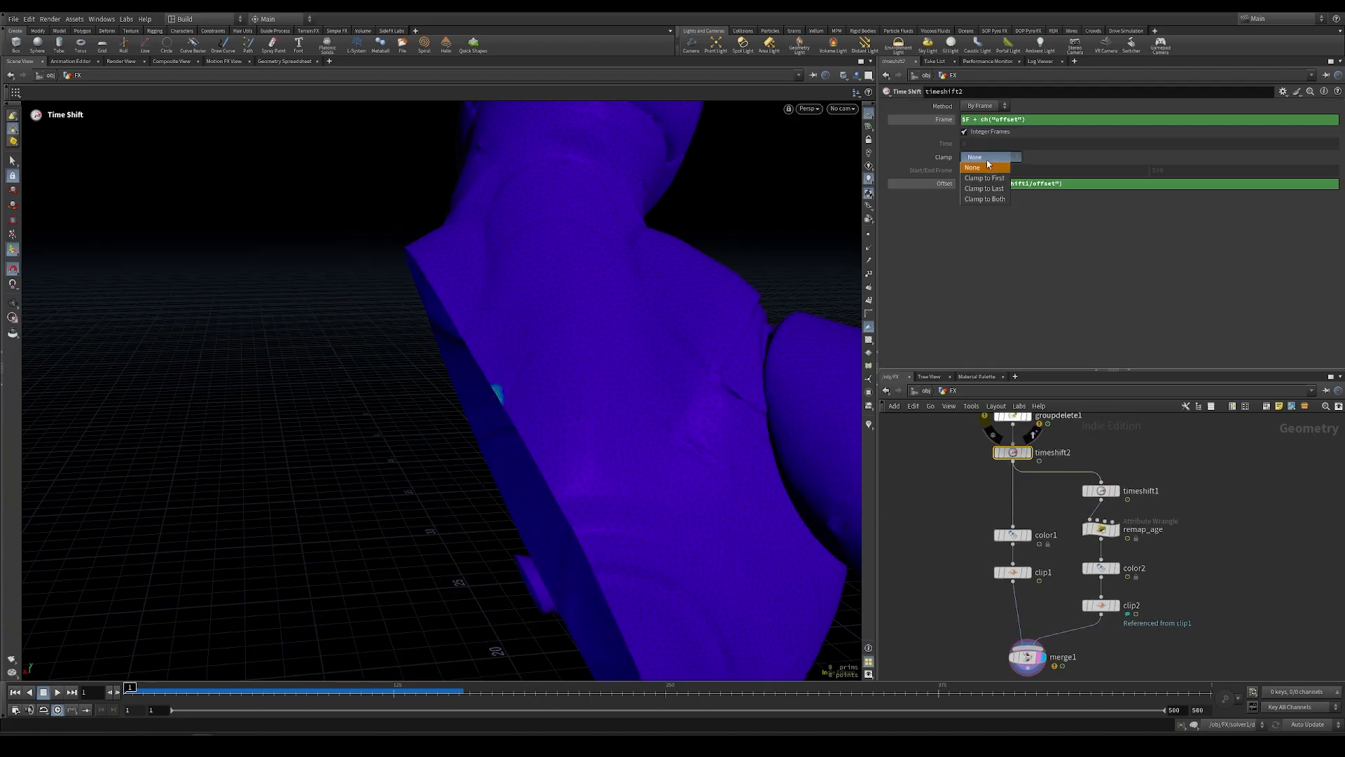
click(984, 199)
drag(1080, 507, 1081, 507)
click(989, 157)
click(974, 201)
Select merge1 and examine the starting spot on the back at frame 1.
scroll(931, 534, down, 1)
middle_drag(931, 534, 948, 457)
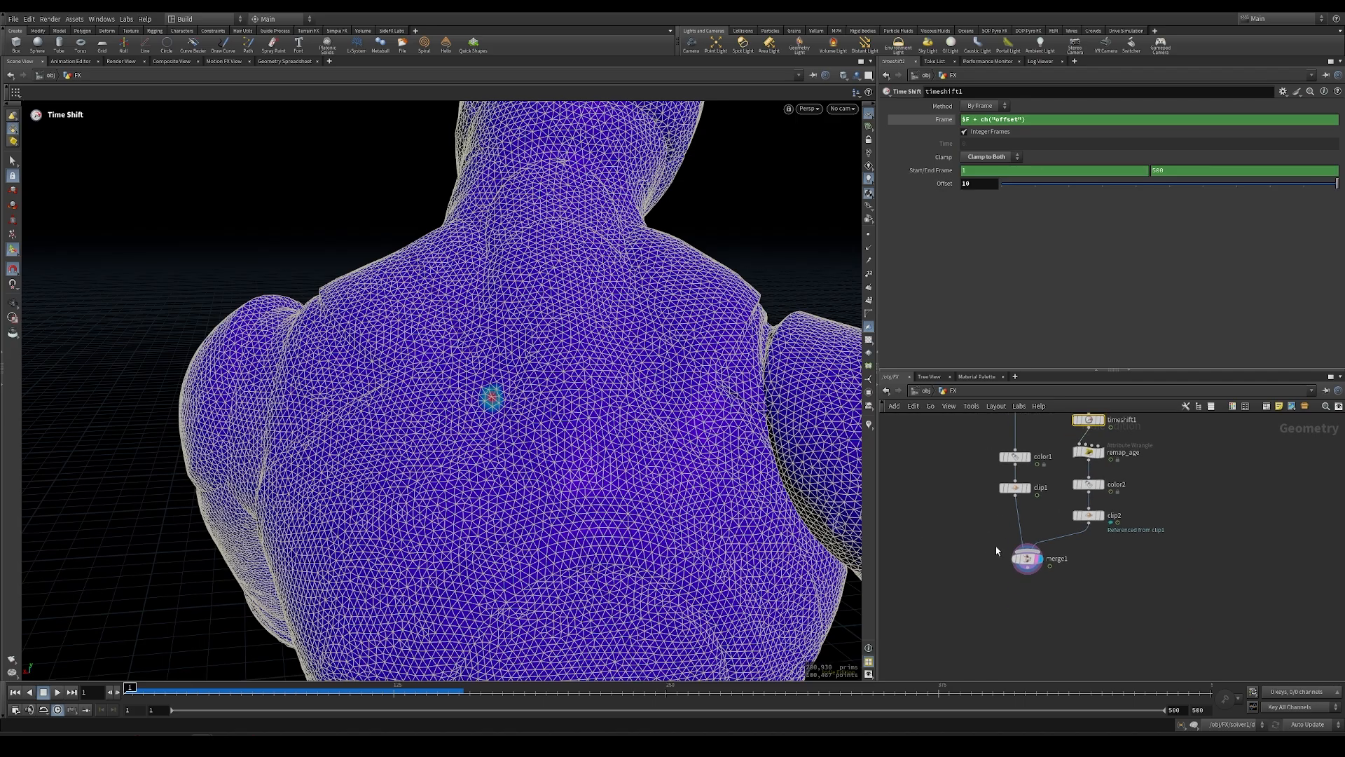
click(1027, 561)
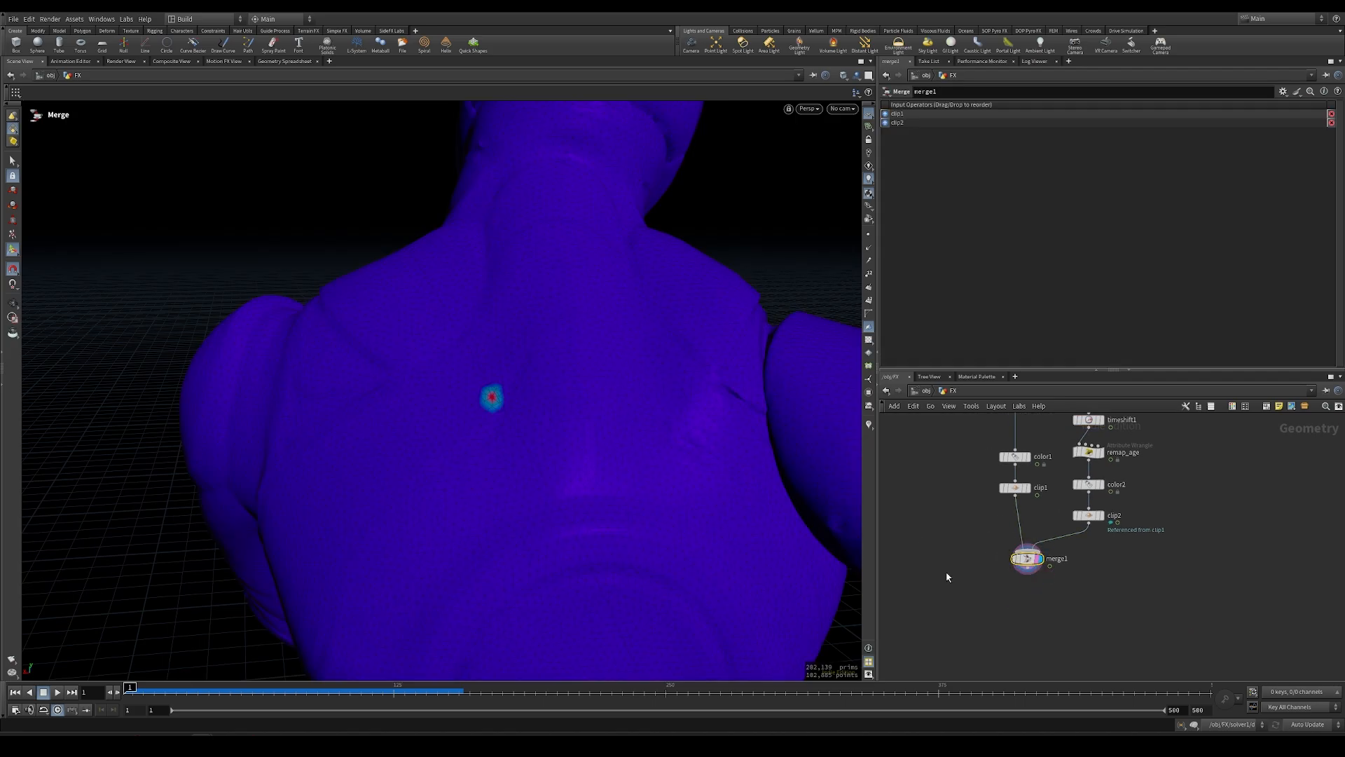
alt+middle_drag(452, 498, 448, 516)
alt+right_drag(448, 517, 466, 470)
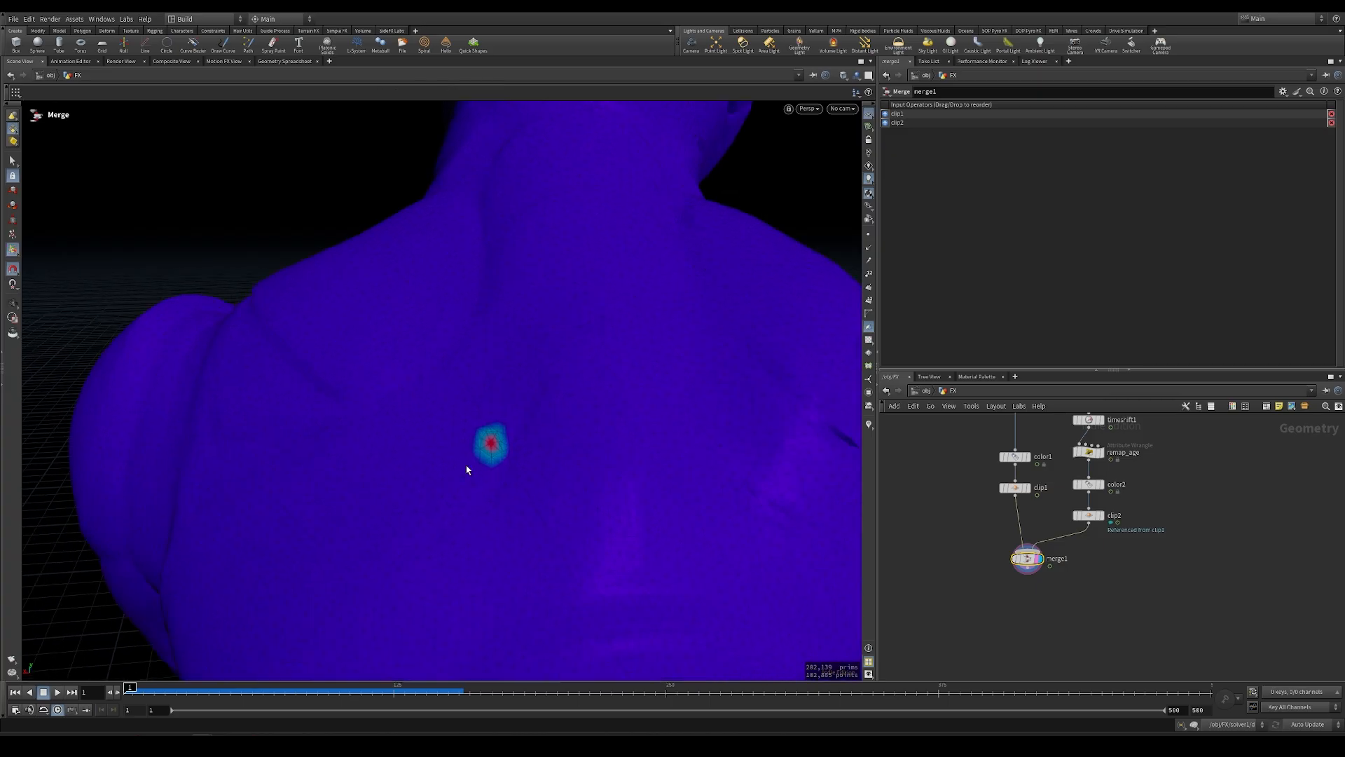
Scrub the timeline to frame 80 and compare the spread of the mask and age halves on the back.
middle_drag(980, 437, 969, 536)
click(992, 487)
click(992, 488)
click(992, 488)
click(992, 489)
drag(130, 690, 296, 690)
alt+right_drag(354, 634, 519, 494)
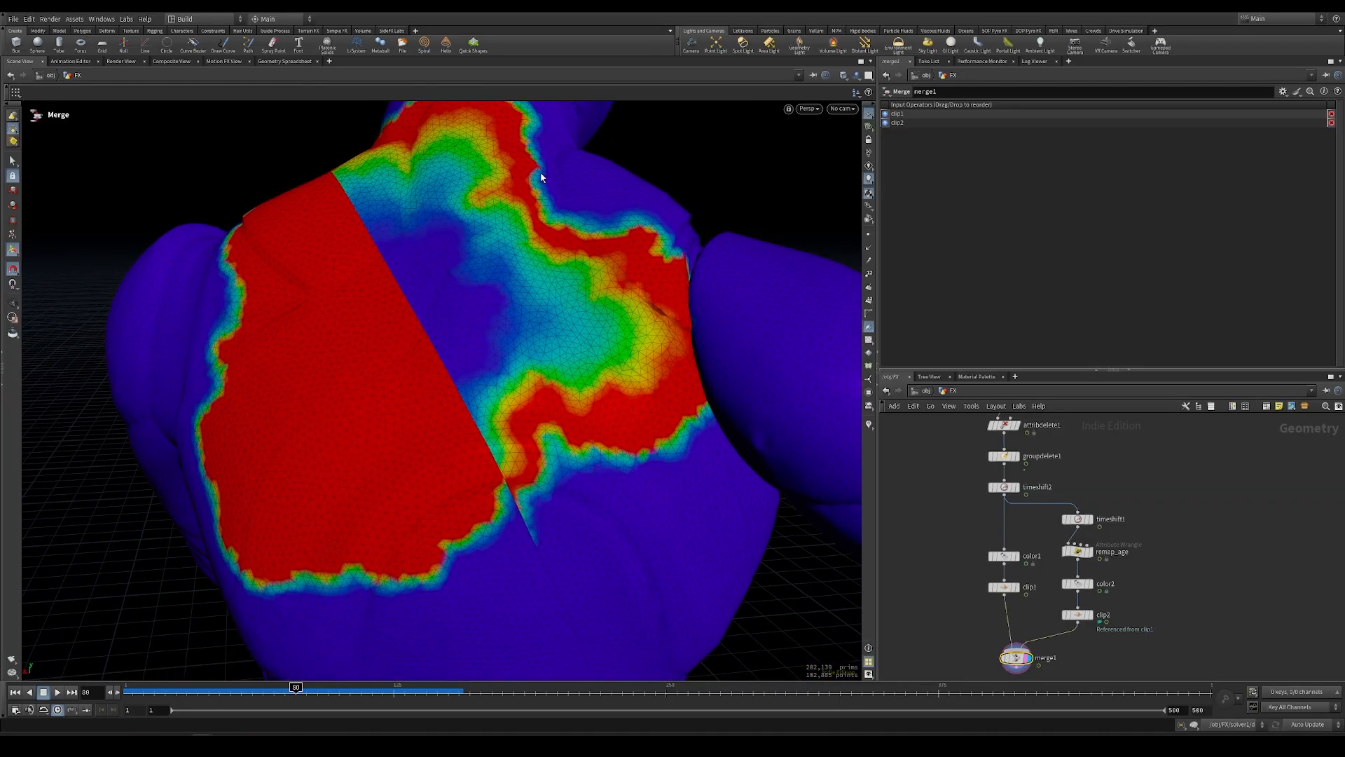
Delete the color1, clip1, color2 and clip2 nodes from both comparison branches.
middle_drag(1175, 587, 1209, 547)
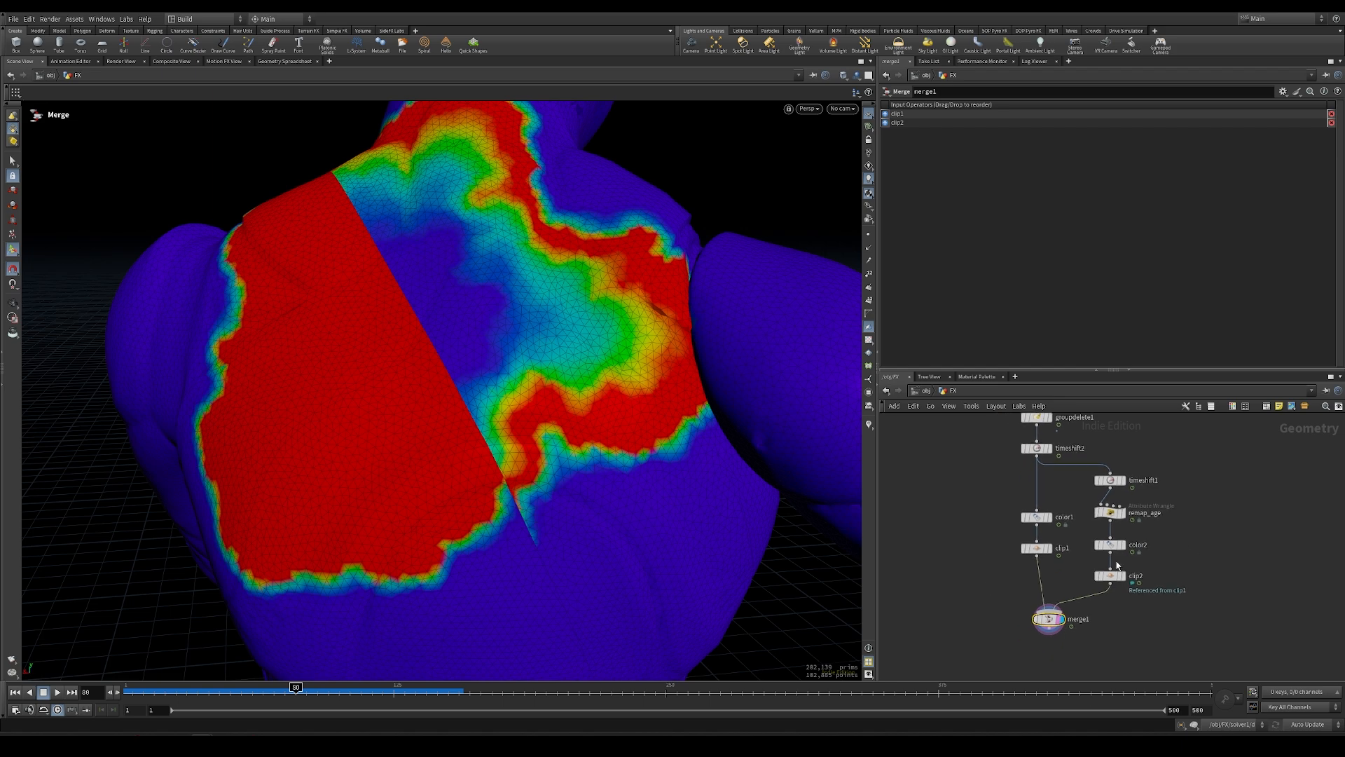
mouse_move(1111, 580)
drag(1002, 505, 1053, 582)
key(Delete)
drag(1065, 531, 1158, 592)
key(Delete)
Add a displayed Point Wrangle after timeshift2 and connect remap_age to its second input.
key(Tab)
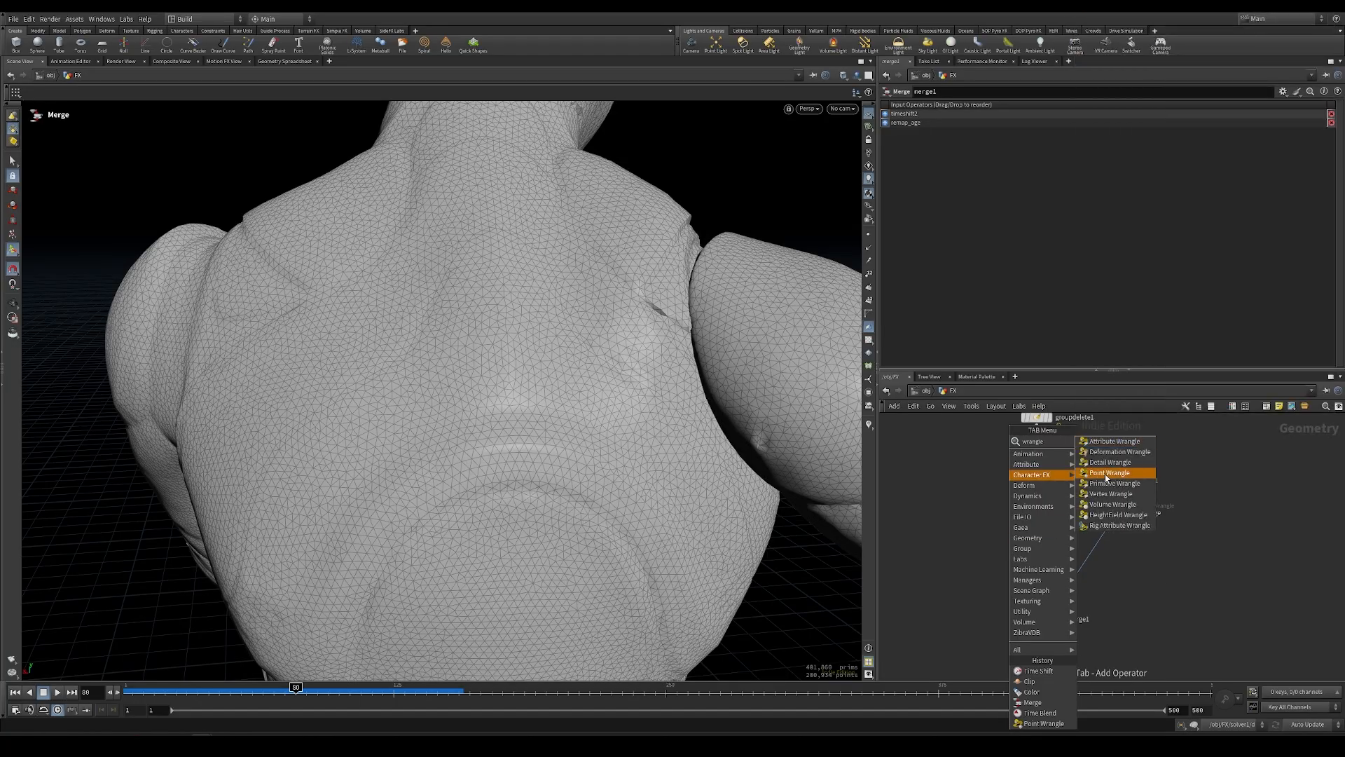
click(1105, 474)
click(1042, 545)
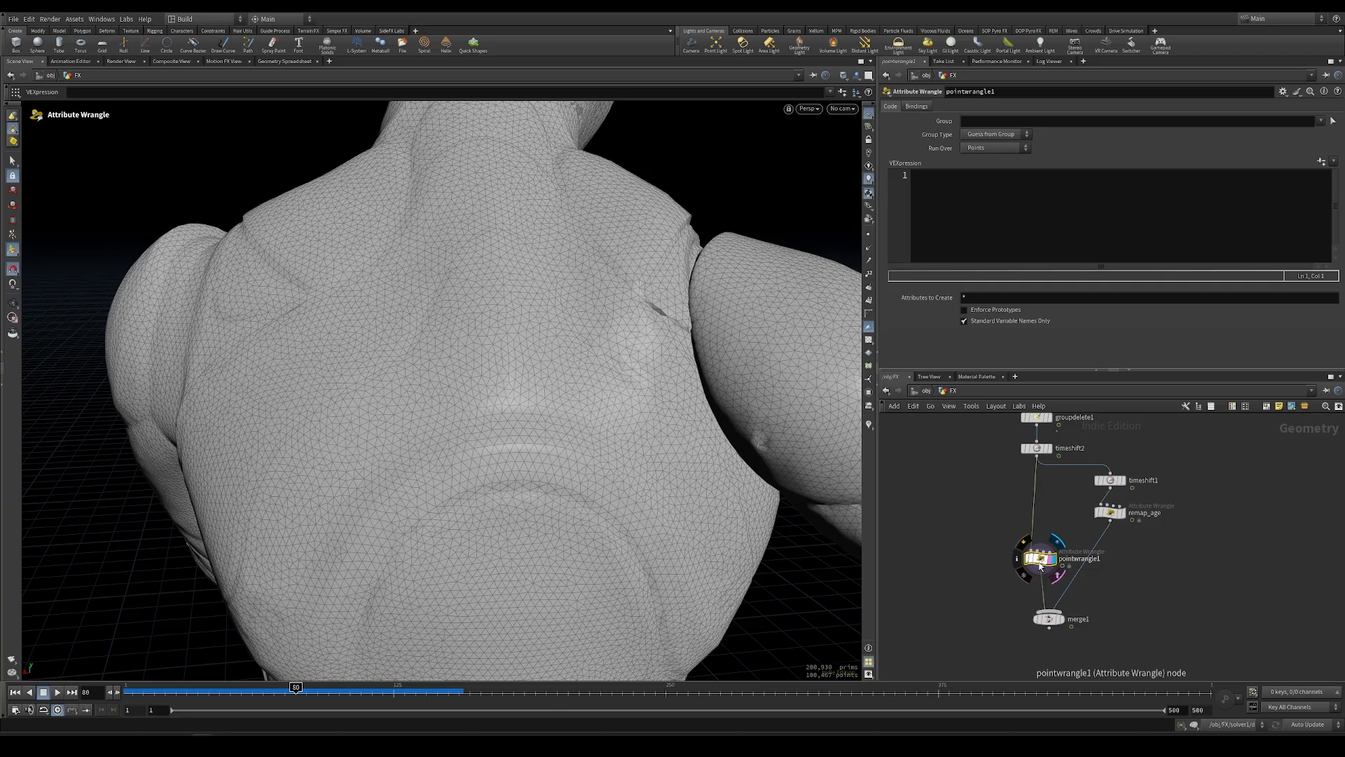
click(1111, 523)
click(1036, 557)
click(947, 240)
text(f@age =)
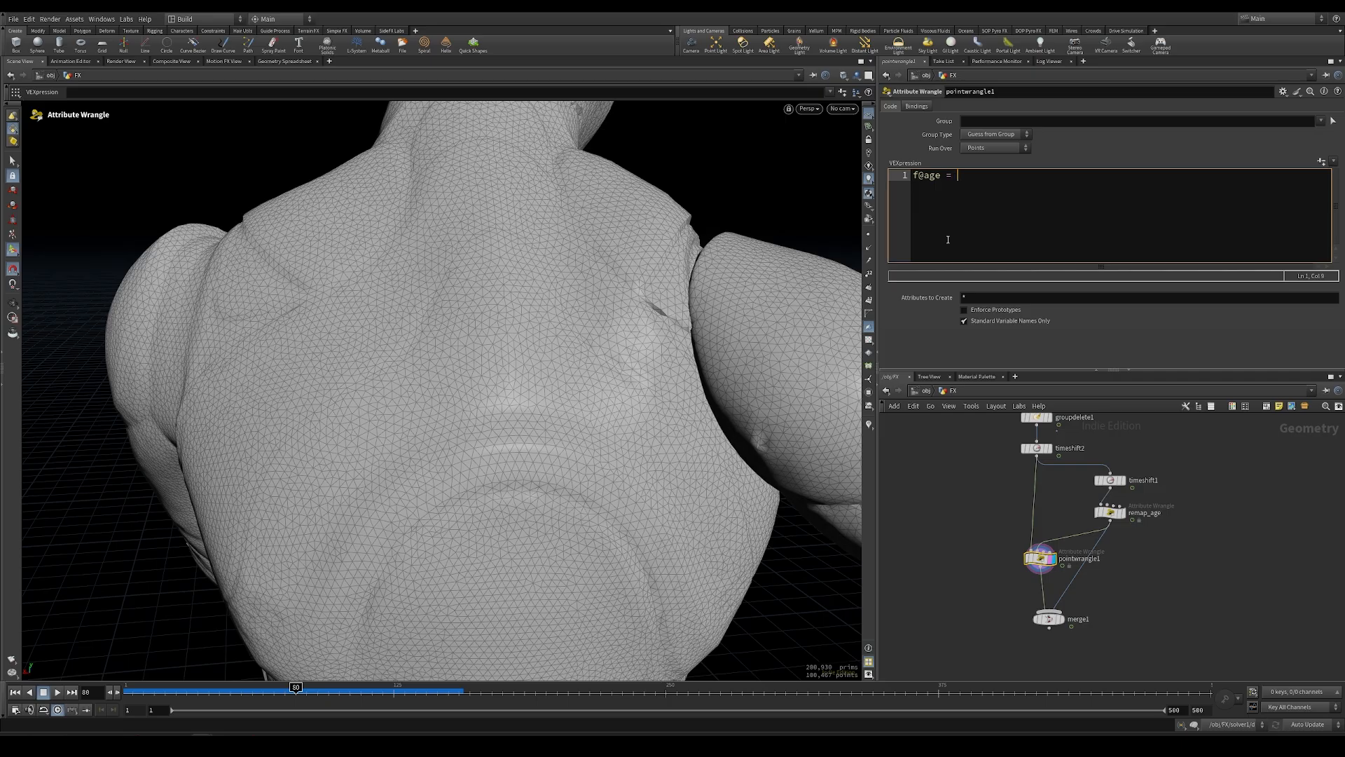
text( poin)
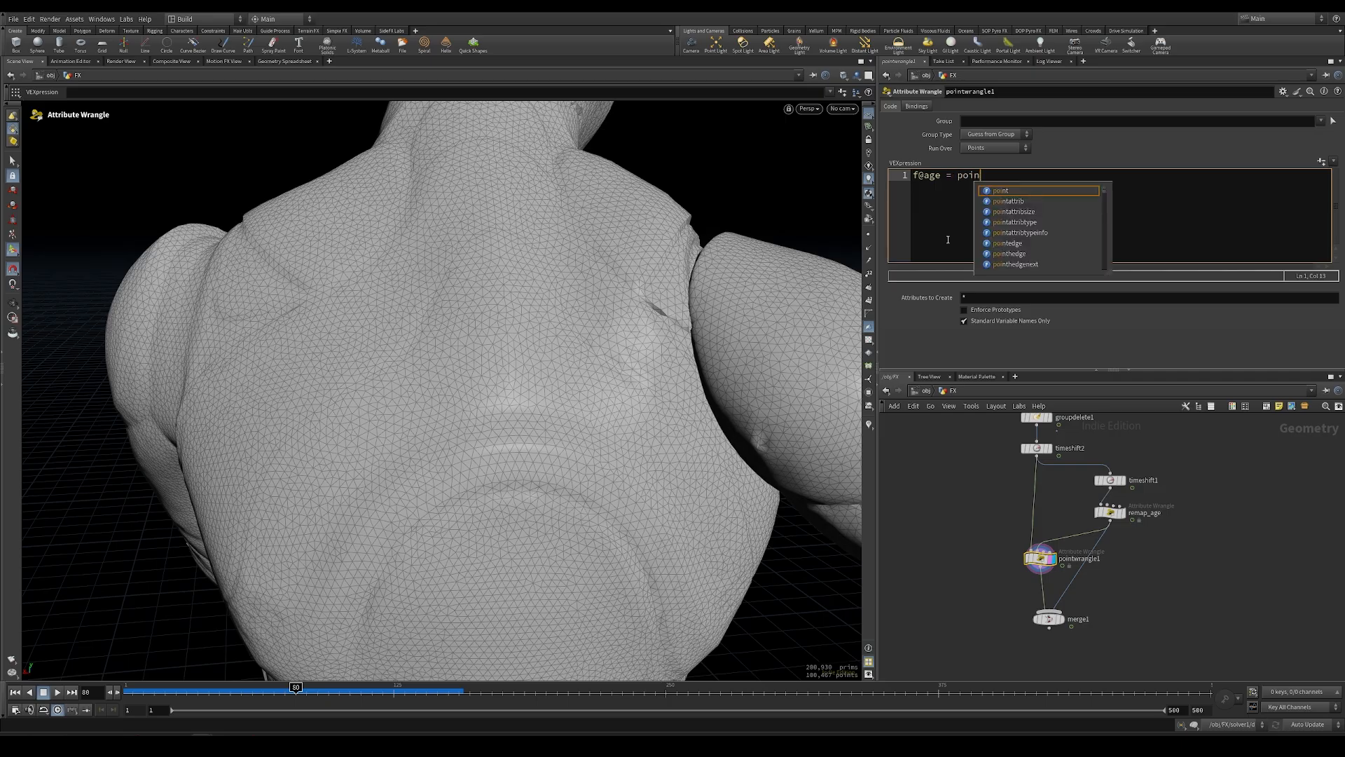
text(t(1,"age",@ptnum);)
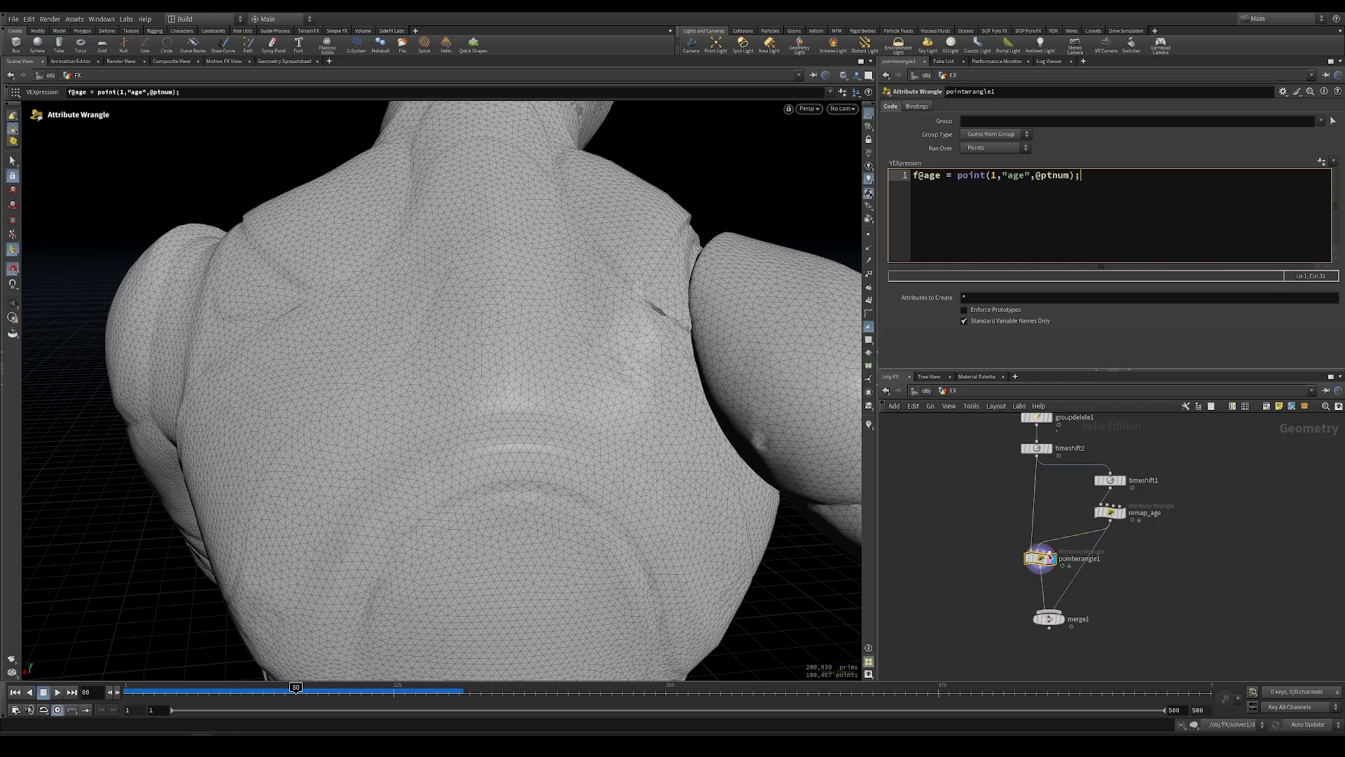
Move merge1 away from the network's end and delete it.
drag(1049, 619, 1192, 614)
click(1191, 615)
key(Delete)
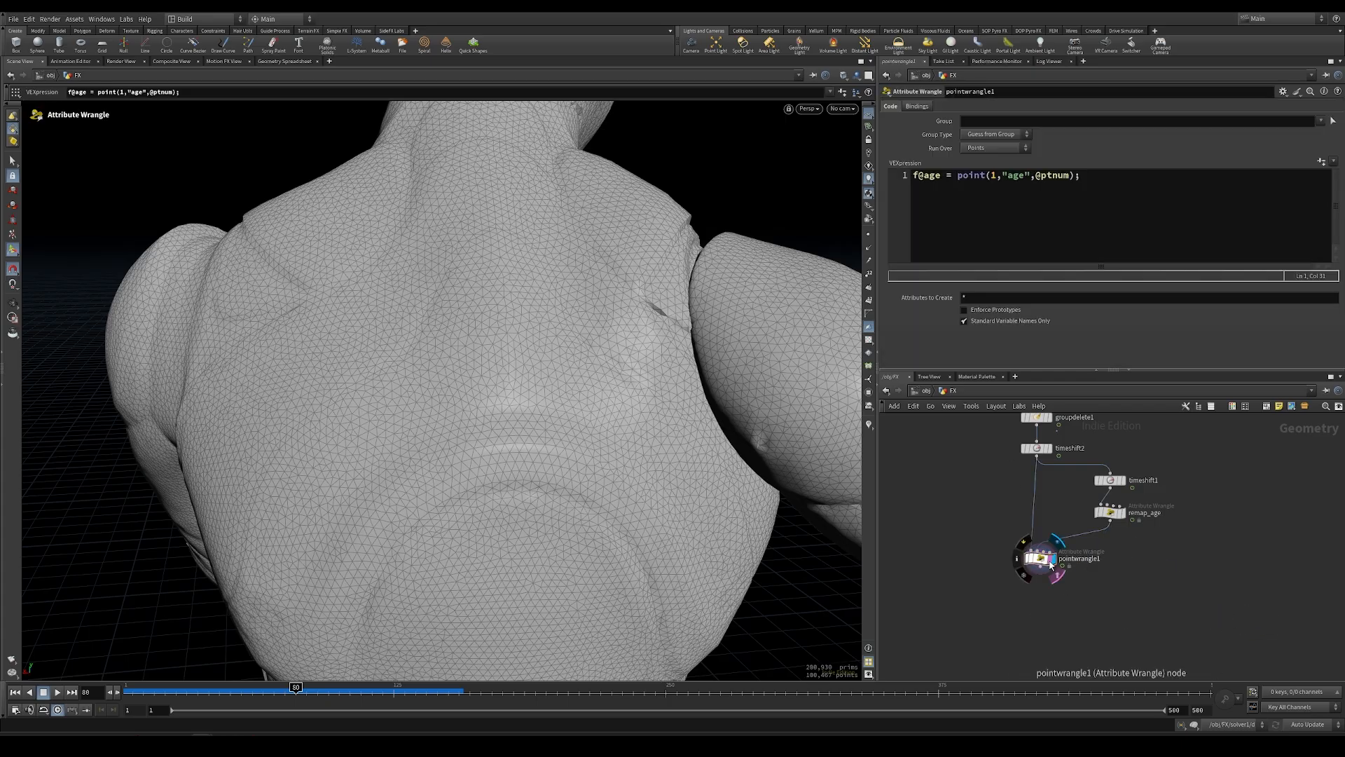
Toggle the mask Point Attribute visualizer to check the mask on pointwrangle1.
click(869, 425)
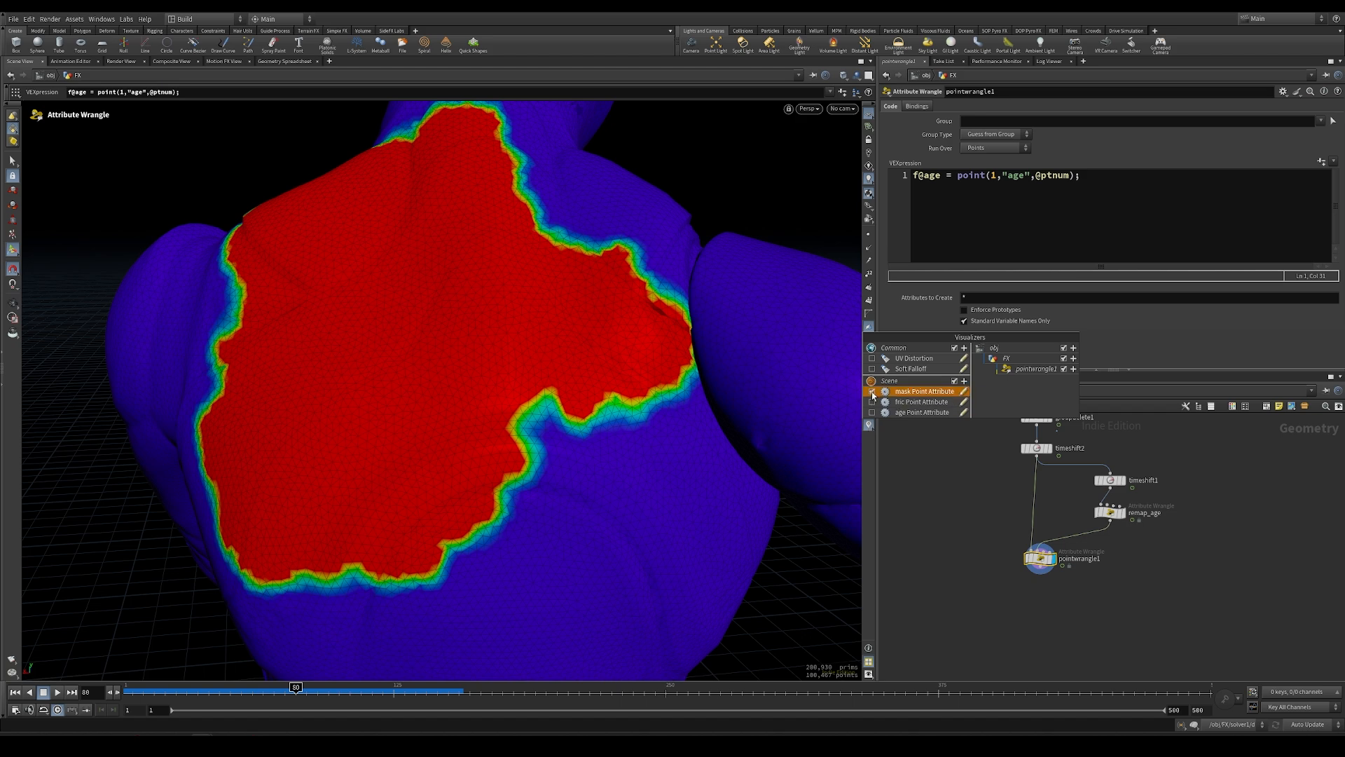
click(872, 393)
click(873, 392)
click(873, 392)
click(873, 393)
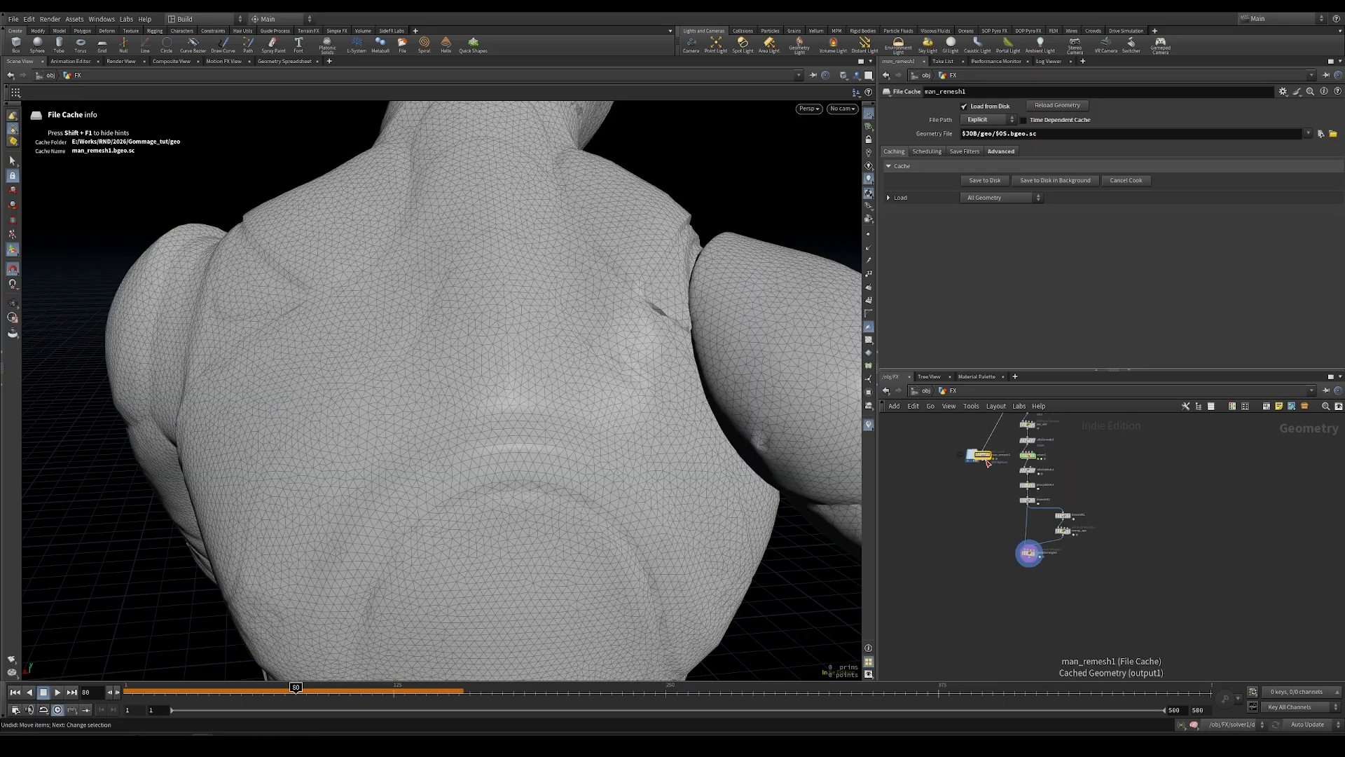
Place the copied file cache below pointwrangle1, connect and display it, and rename it man_source_geo.
drag(987, 462, 1031, 581)
scroll(1041, 568, up, 2)
scroll(1055, 562, up, 3)
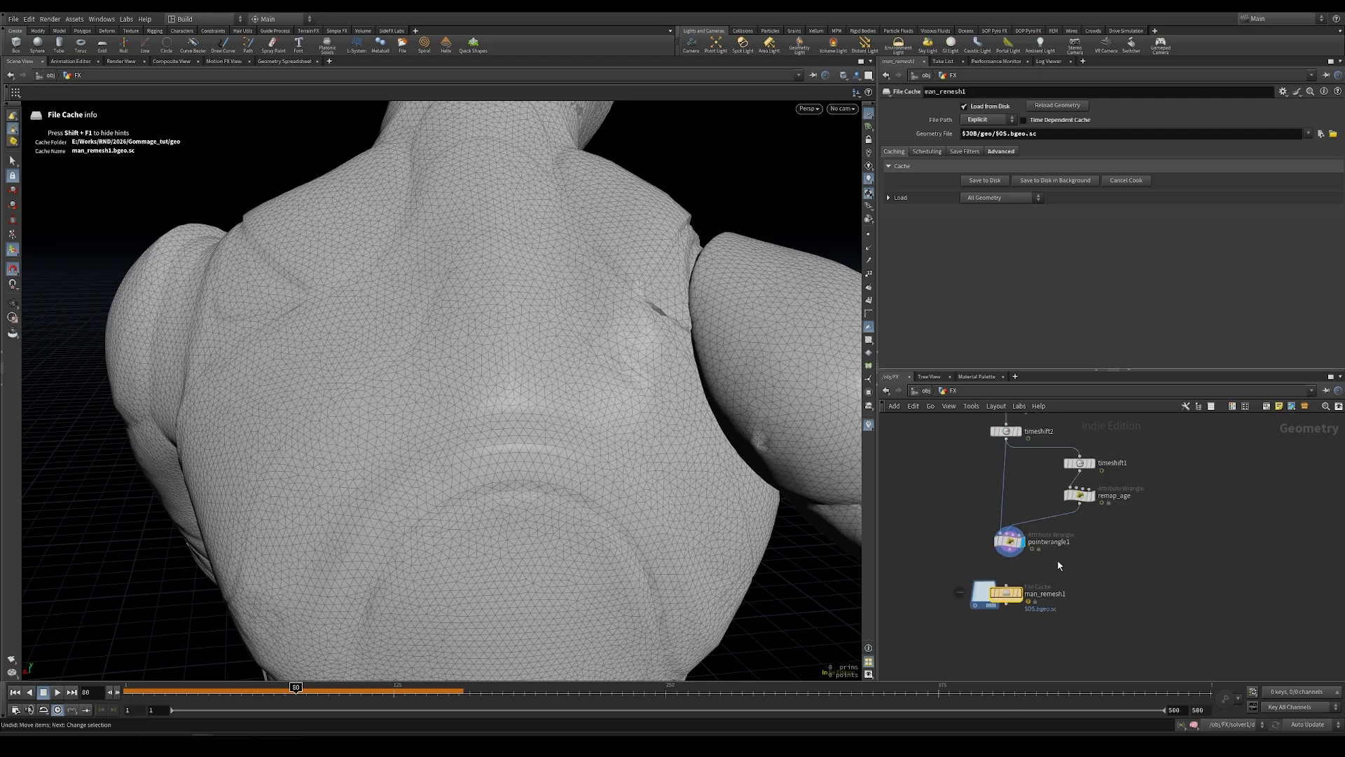
click(1023, 592)
double_click(1065, 593)
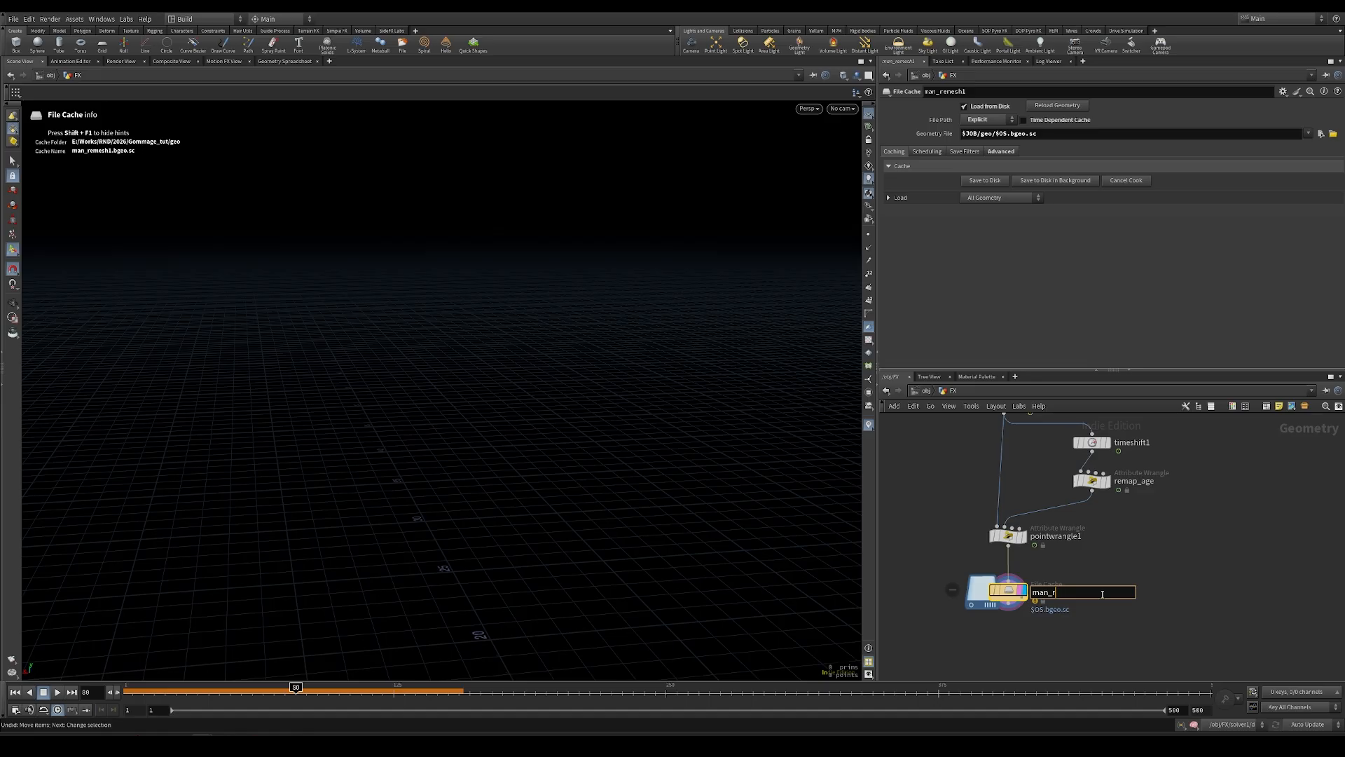
text(man_source_geo)
key(Return)
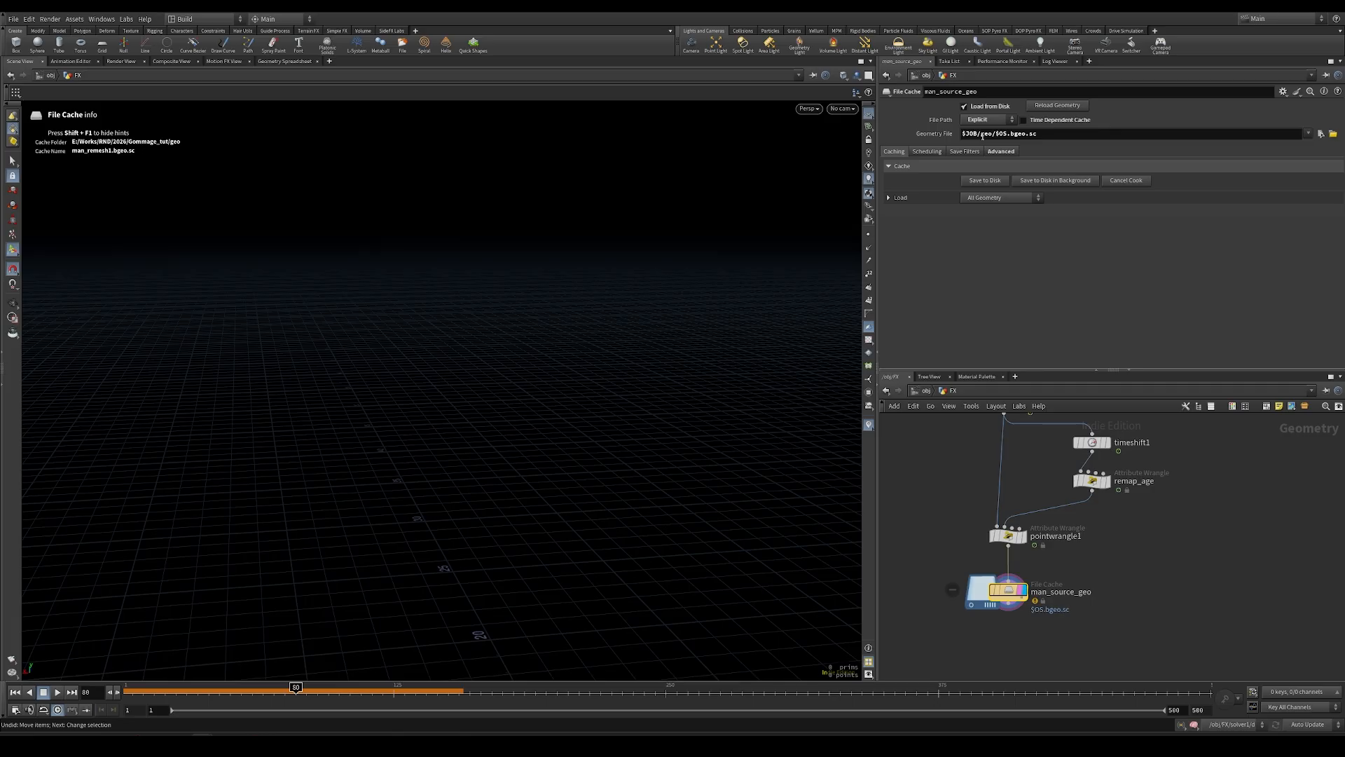
Make man_source_geo a time-dependent cache with the file path $JOB/cache/$OS/$OS.$F4.bgeo.sc and save it to disk.
click(1025, 120)
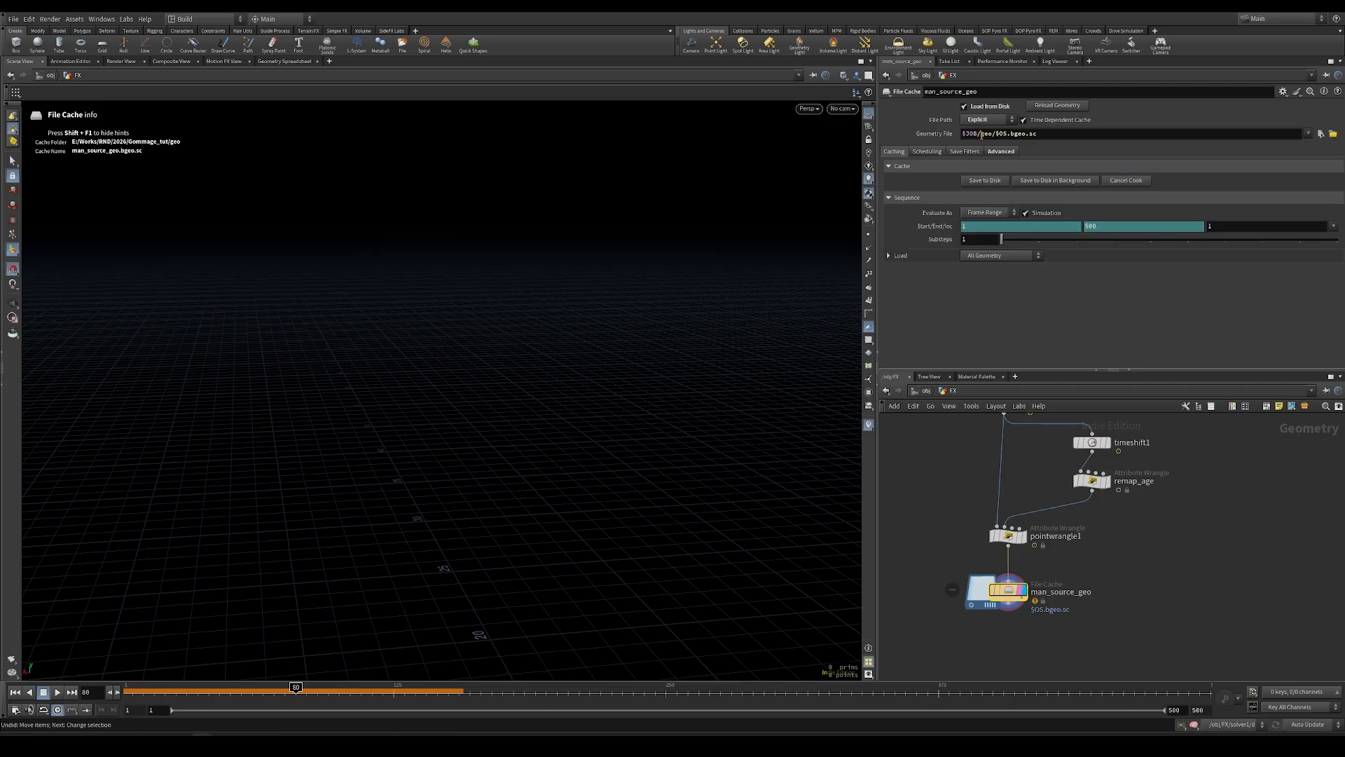
text(cache)
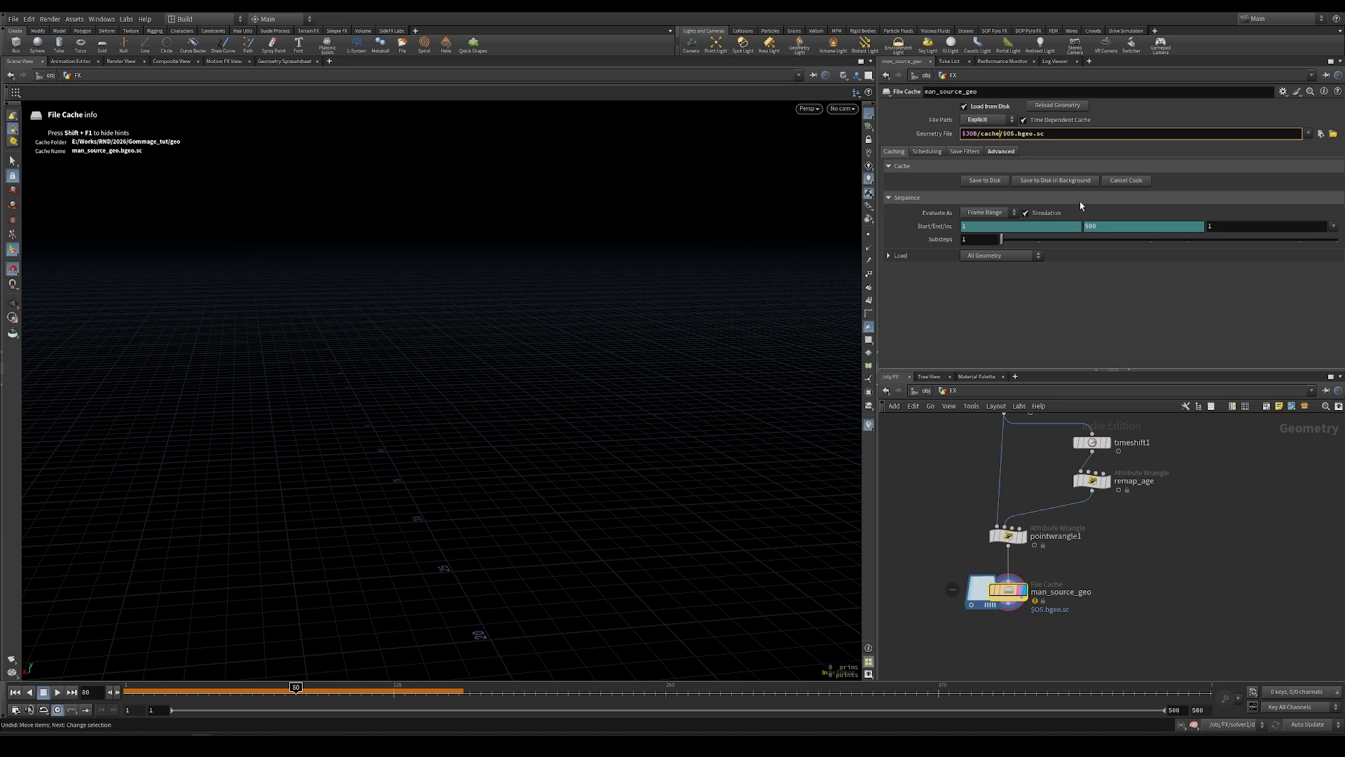
text(/$OS)
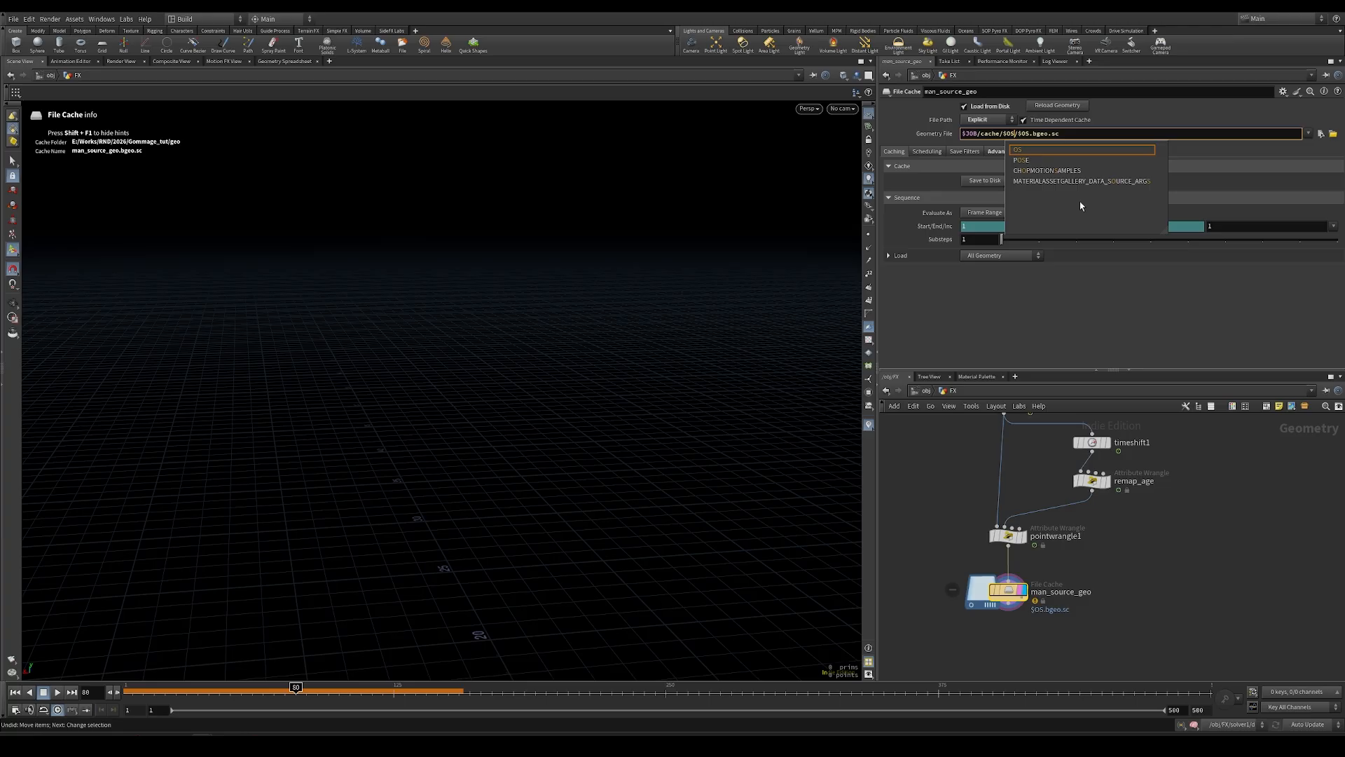
key(Return)
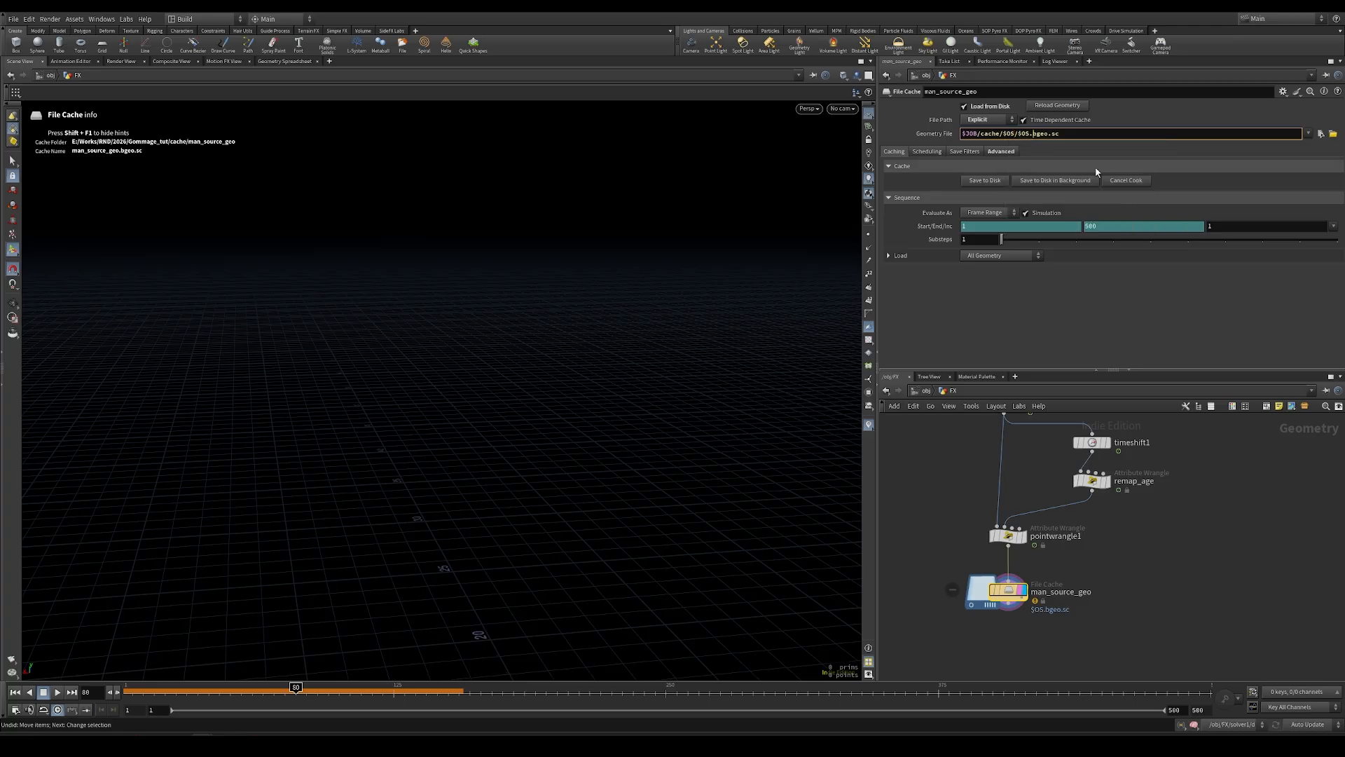
text($F$)
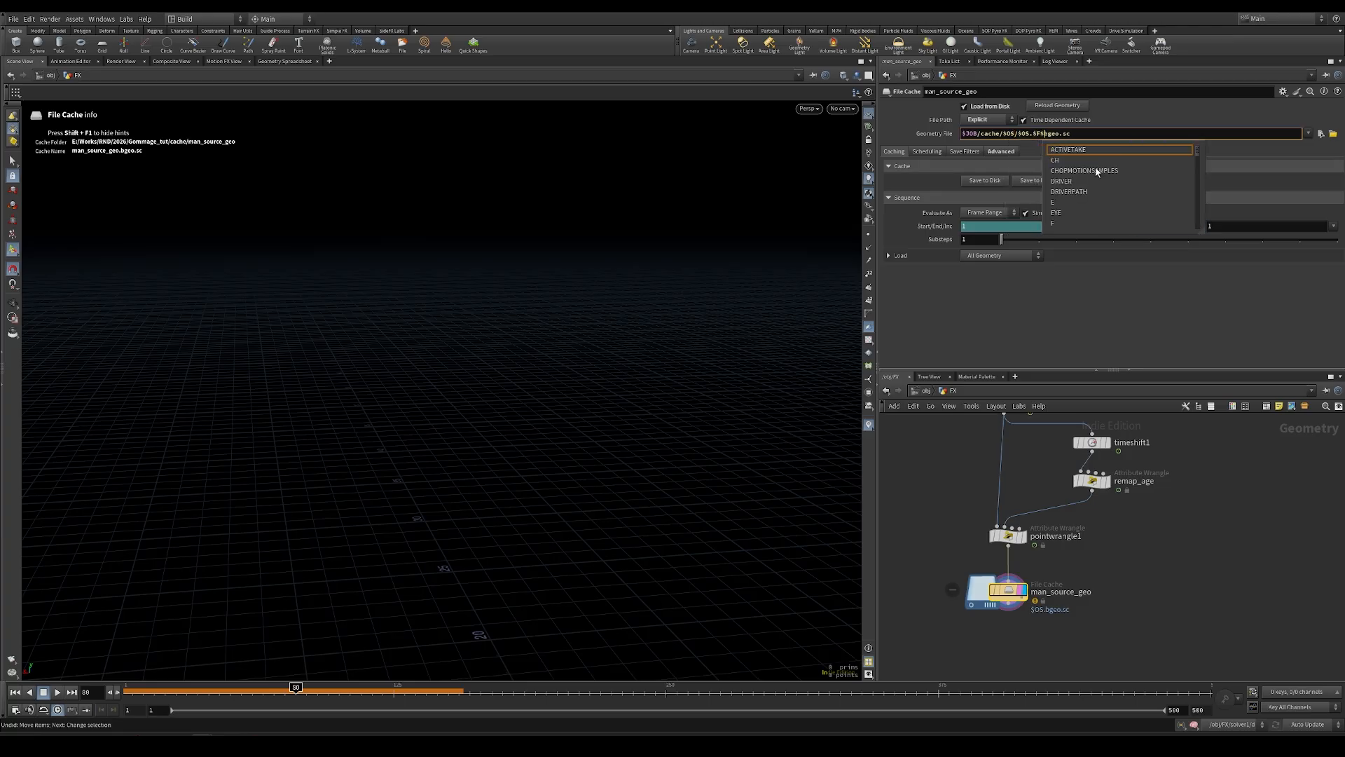
key(BackSpace)
text(4.)
key(Return)
click(981, 183)
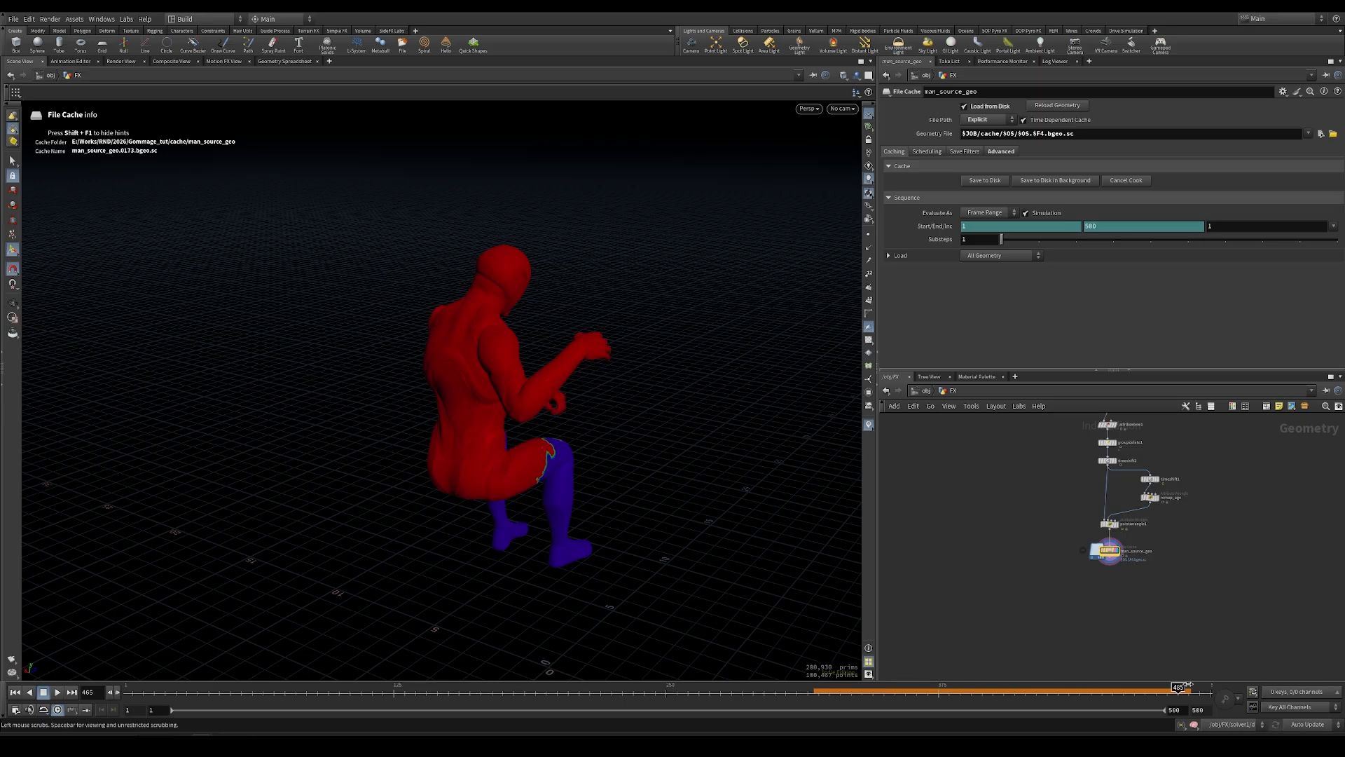
Switch the visualization from mask to the age Point Attribute and scrub the timeline to review the cached man.
drag(1024, 676, 619, 690)
click(869, 425)
click(873, 391)
click(873, 413)
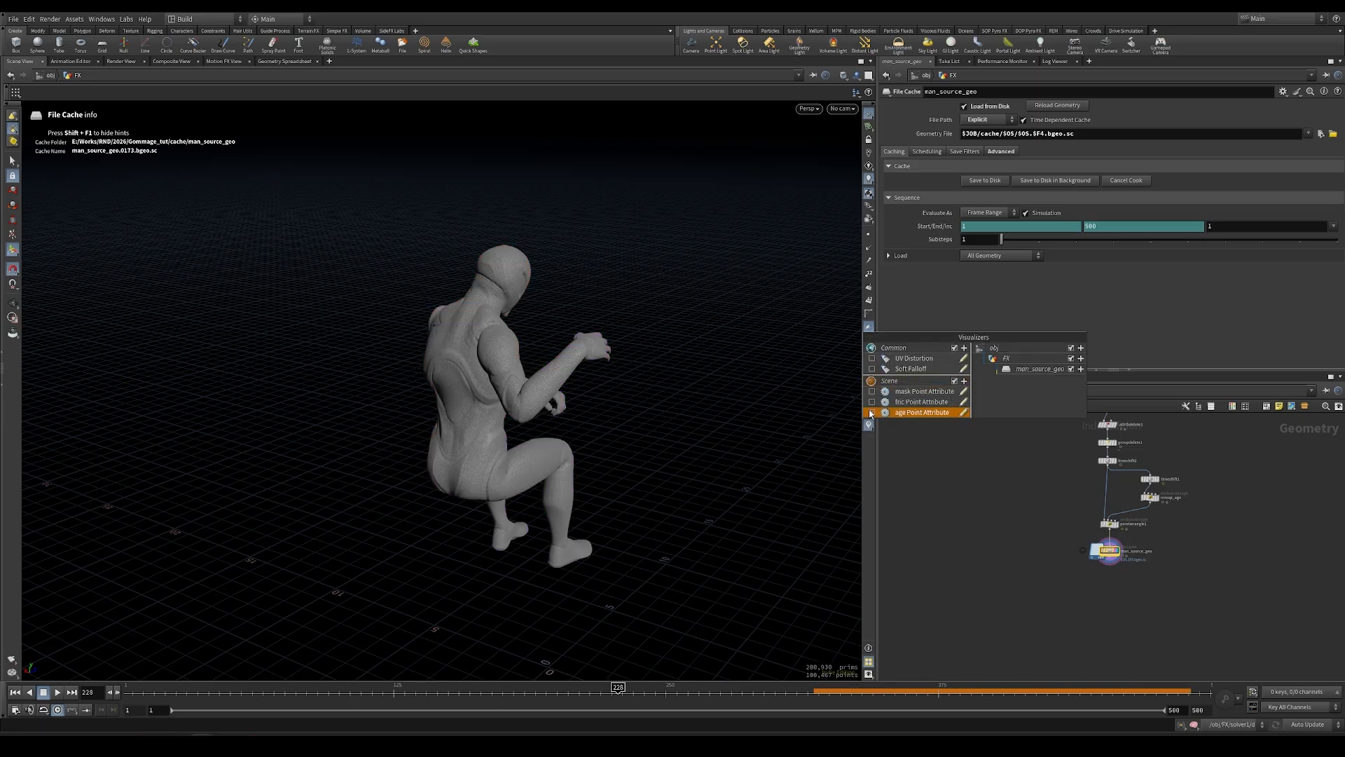
drag(302, 692, 555, 692)
Add a second point to the add1 node and place it near the man's body in the viewport.
middle_drag(1037, 394, 992, 589)
click(1153, 502)
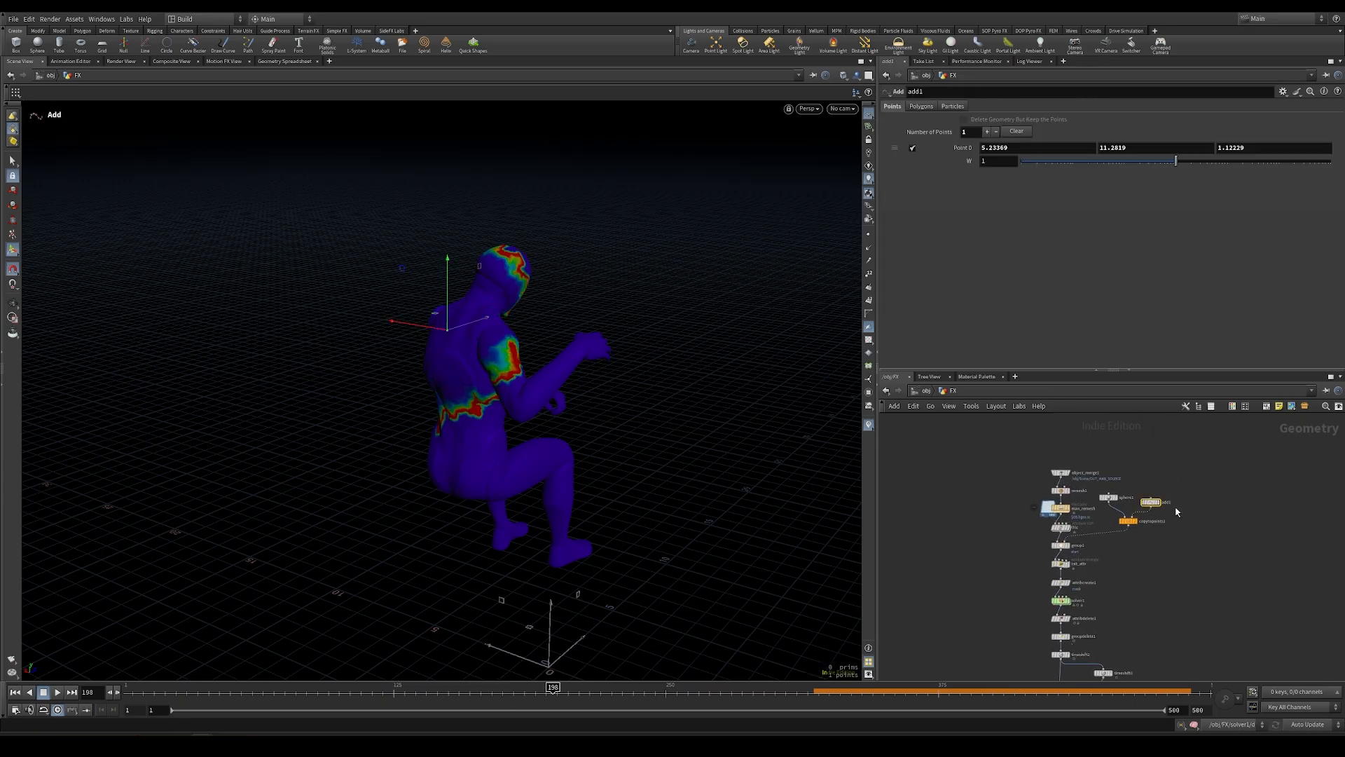
scroll(553, 393, up, 3)
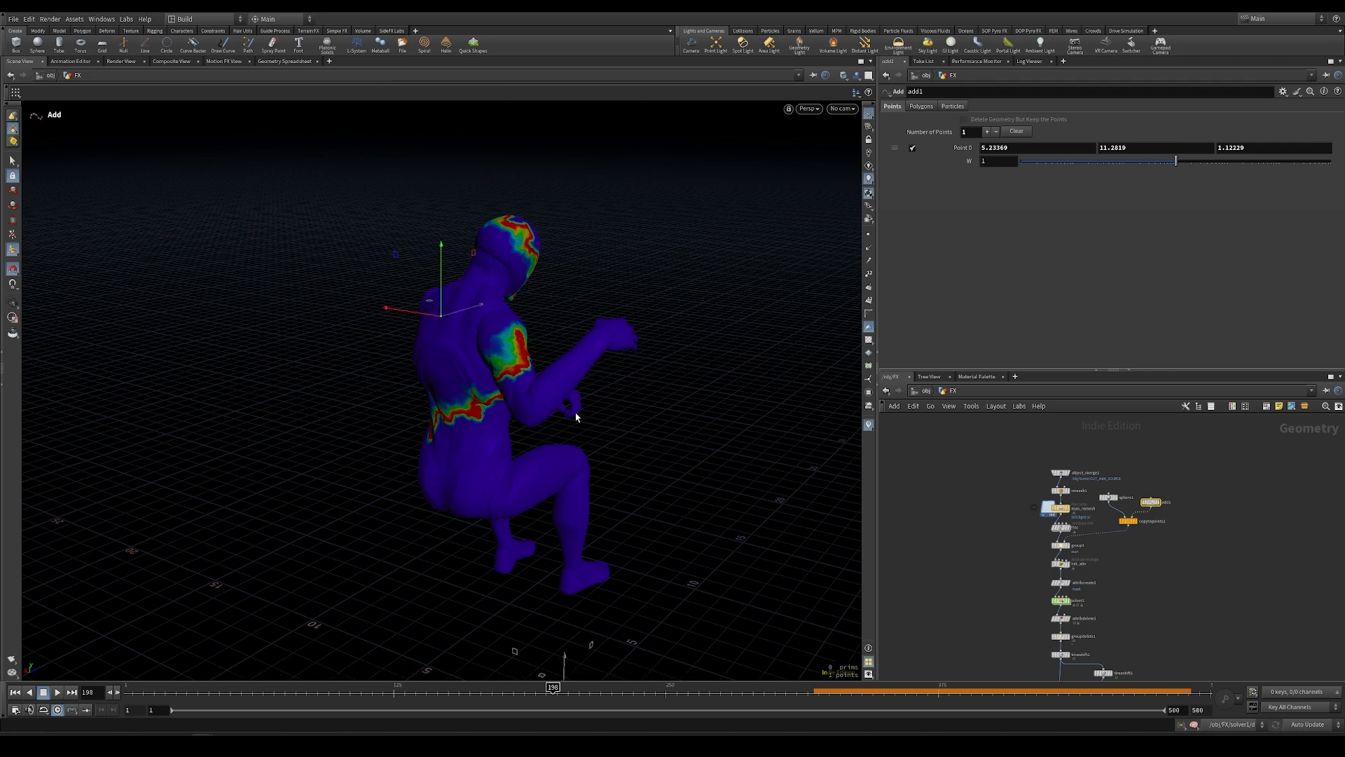
click(988, 133)
alt+drag(659, 336, 633, 376)
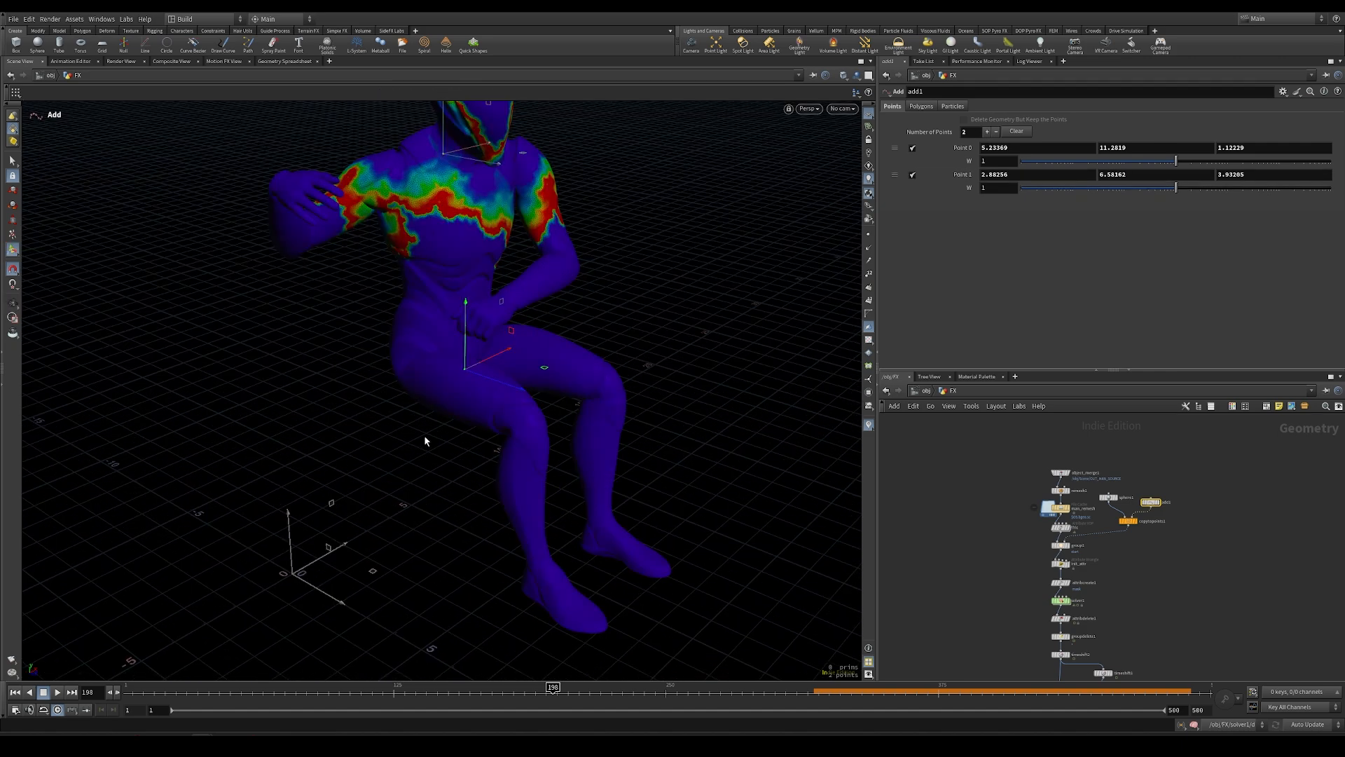
key(Escape)
drag(465, 376, 392, 460)
key(Return)
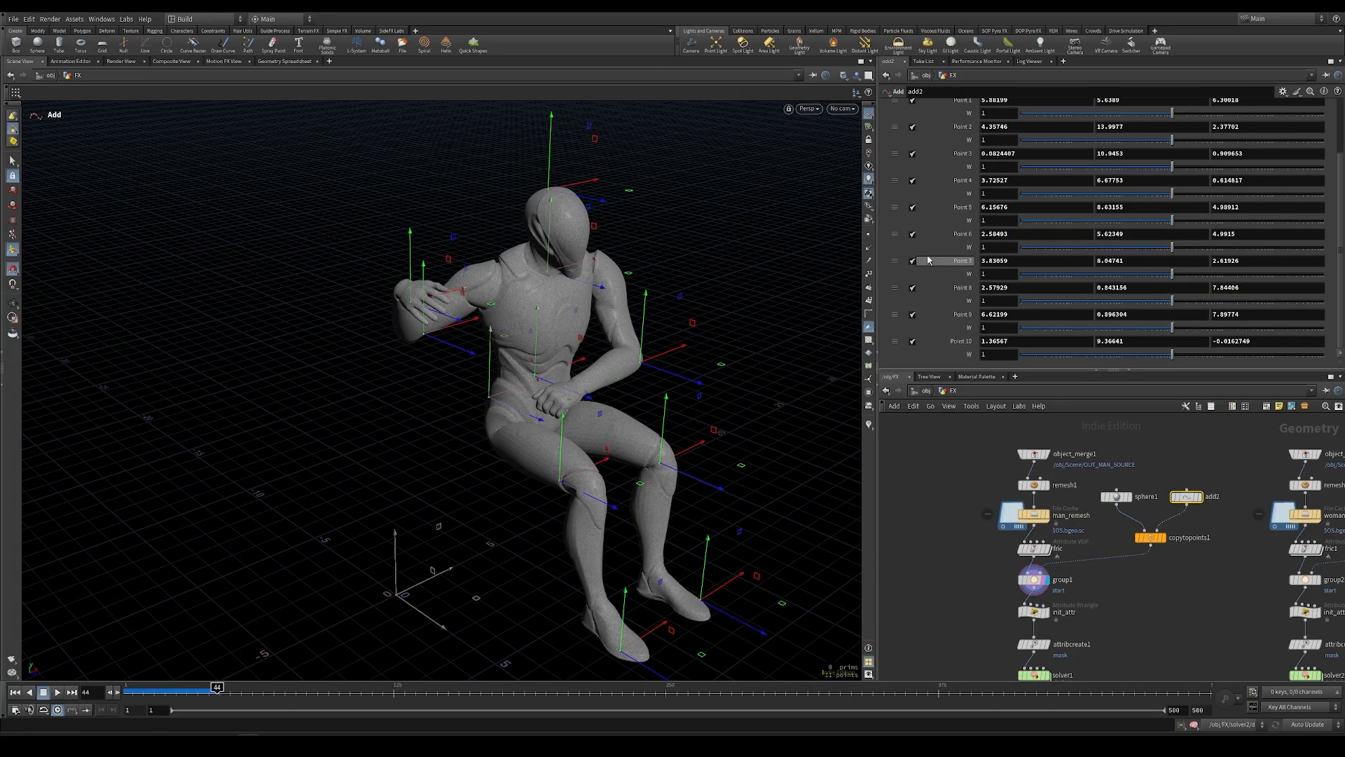
Select group1 and examine the start points distributed over the man's body.
click(1066, 595)
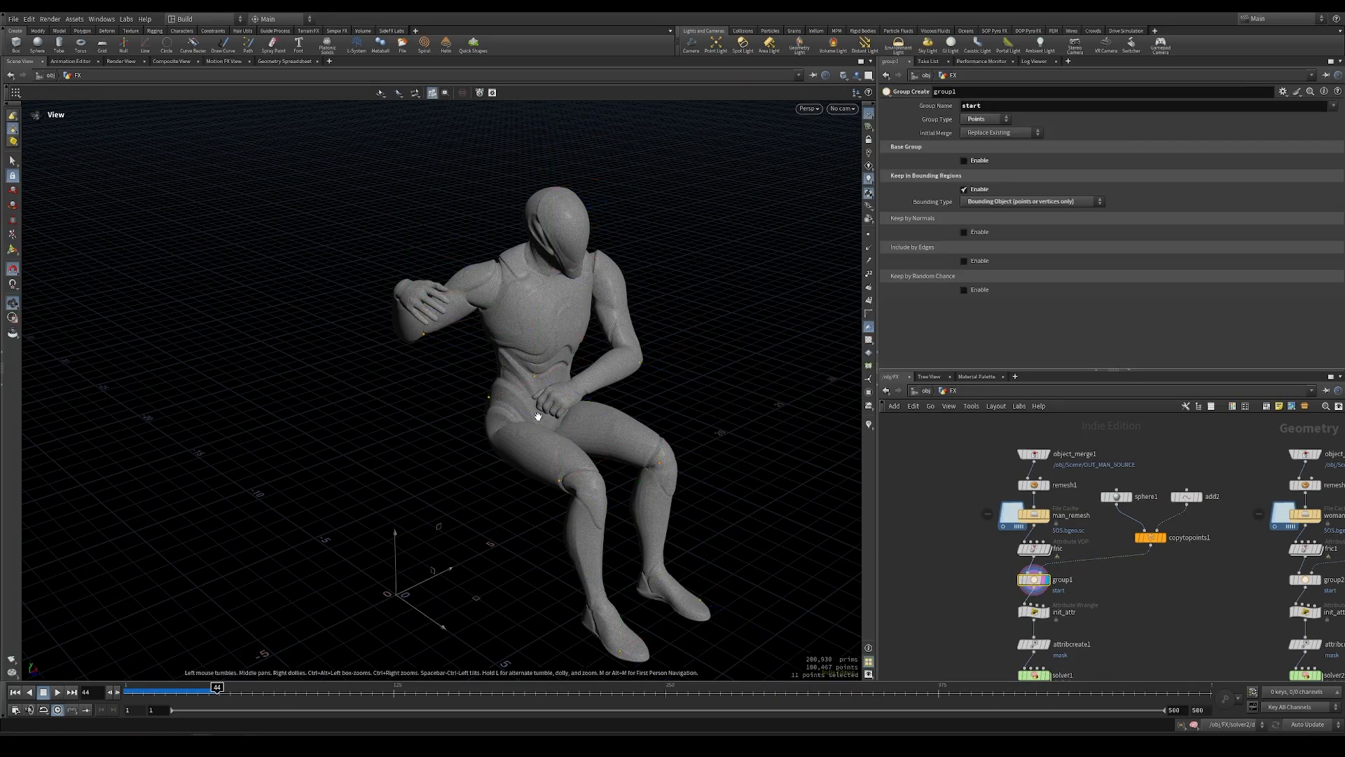
scroll(1114, 560, down, 4)
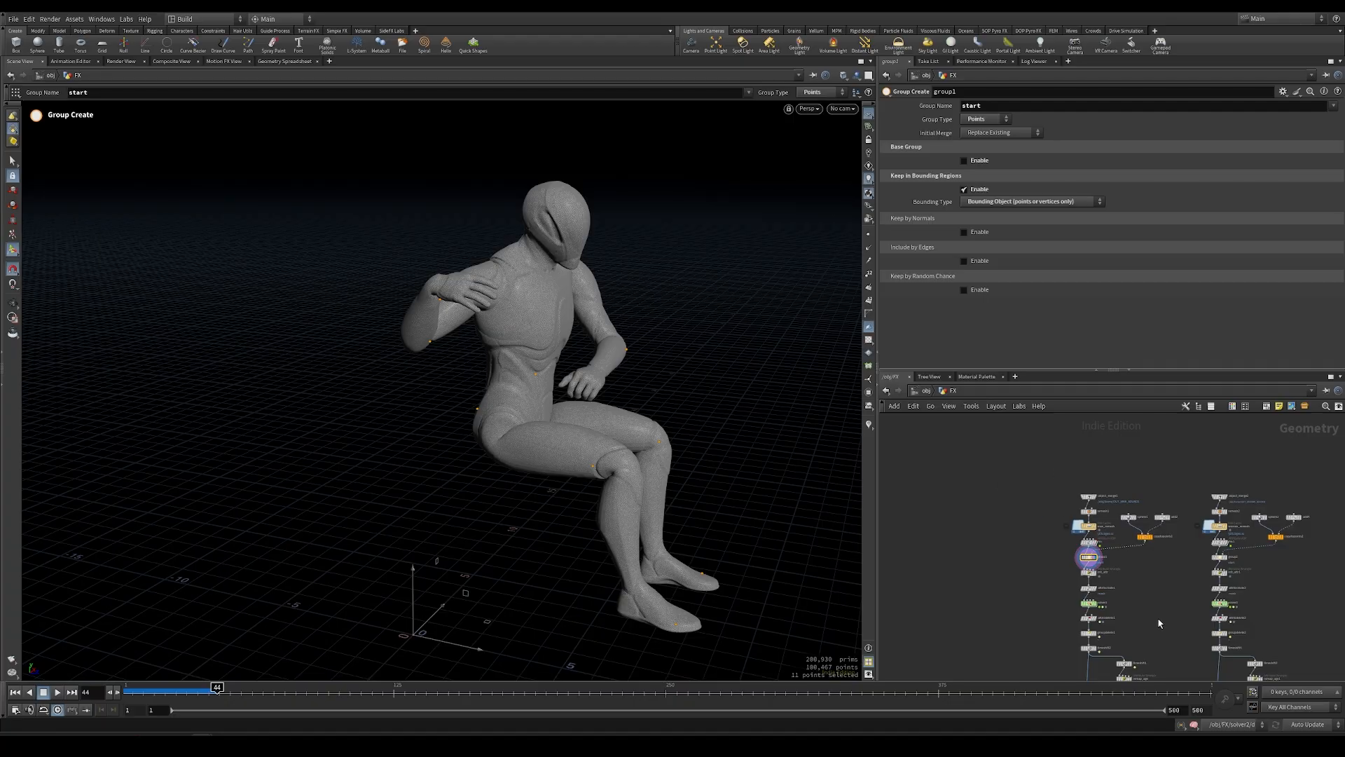
middle_drag(1159, 624, 1109, 538)
middle_drag(1271, 493, 1241, 617)
Display object_merge2 and view the woman source geometry at the head of the second node chain.
scroll(1151, 546, up, 8)
click(1111, 474)
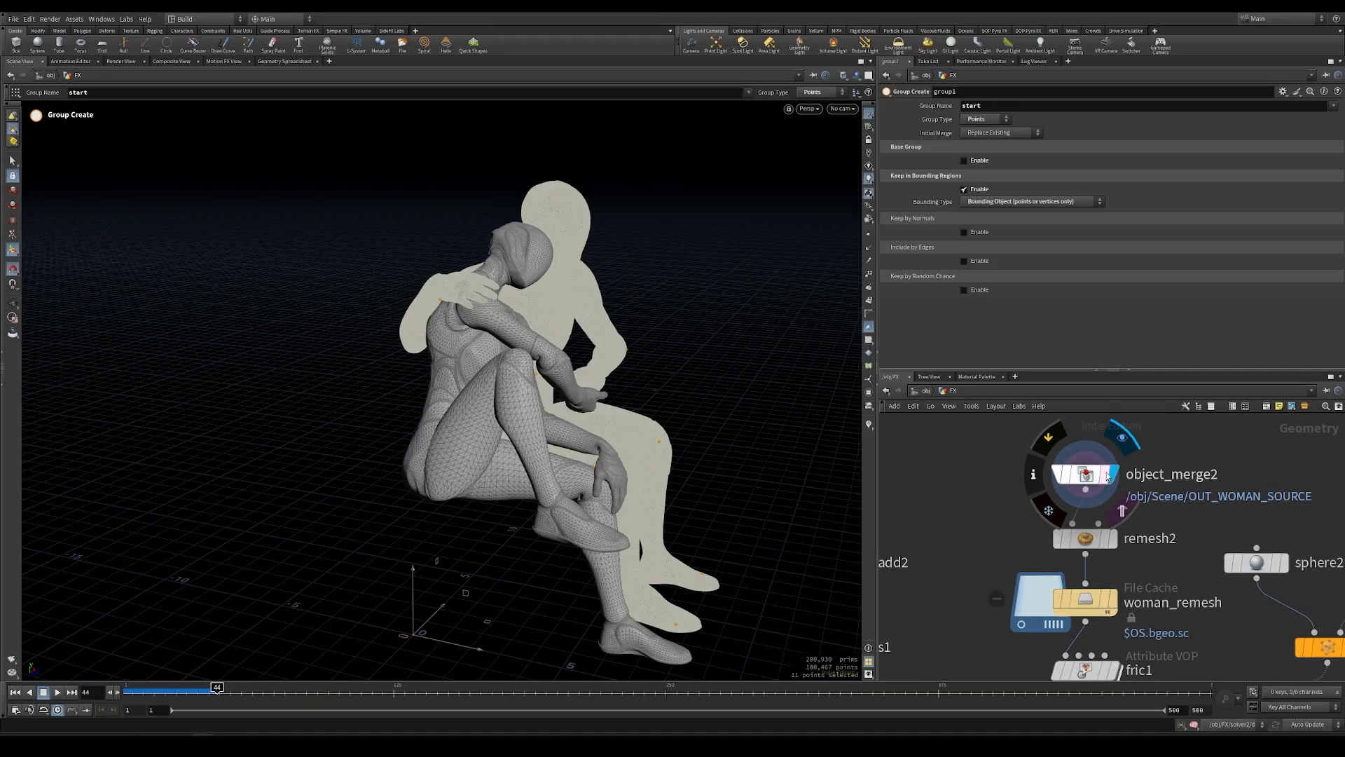
click(1090, 474)
alt+drag(502, 356, 405, 331)
middle_drag(1090, 549, 1030, 456)
scroll(1030, 455, down, 3)
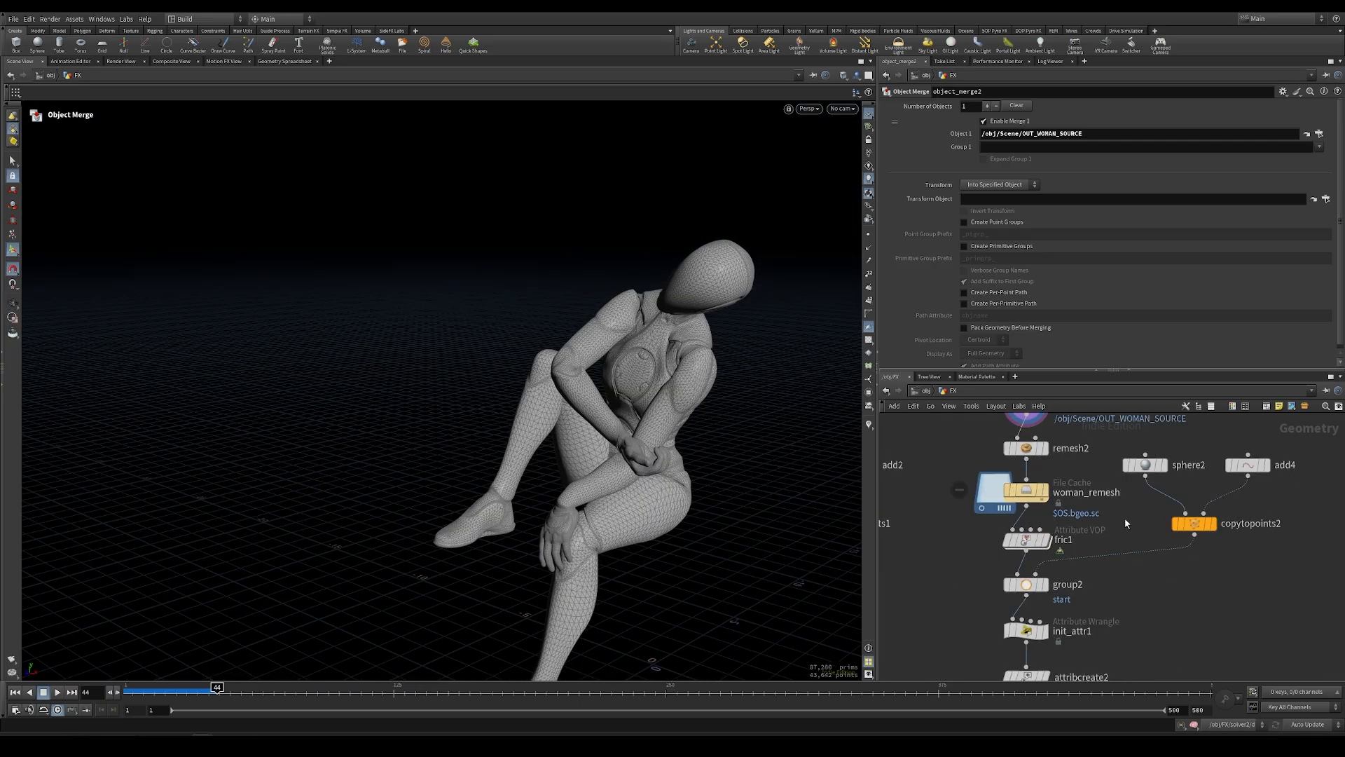
Select add4 and examine the placement of the woman's start points.
click(1248, 464)
alt+drag(502, 327, 700, 292)
key(Return)
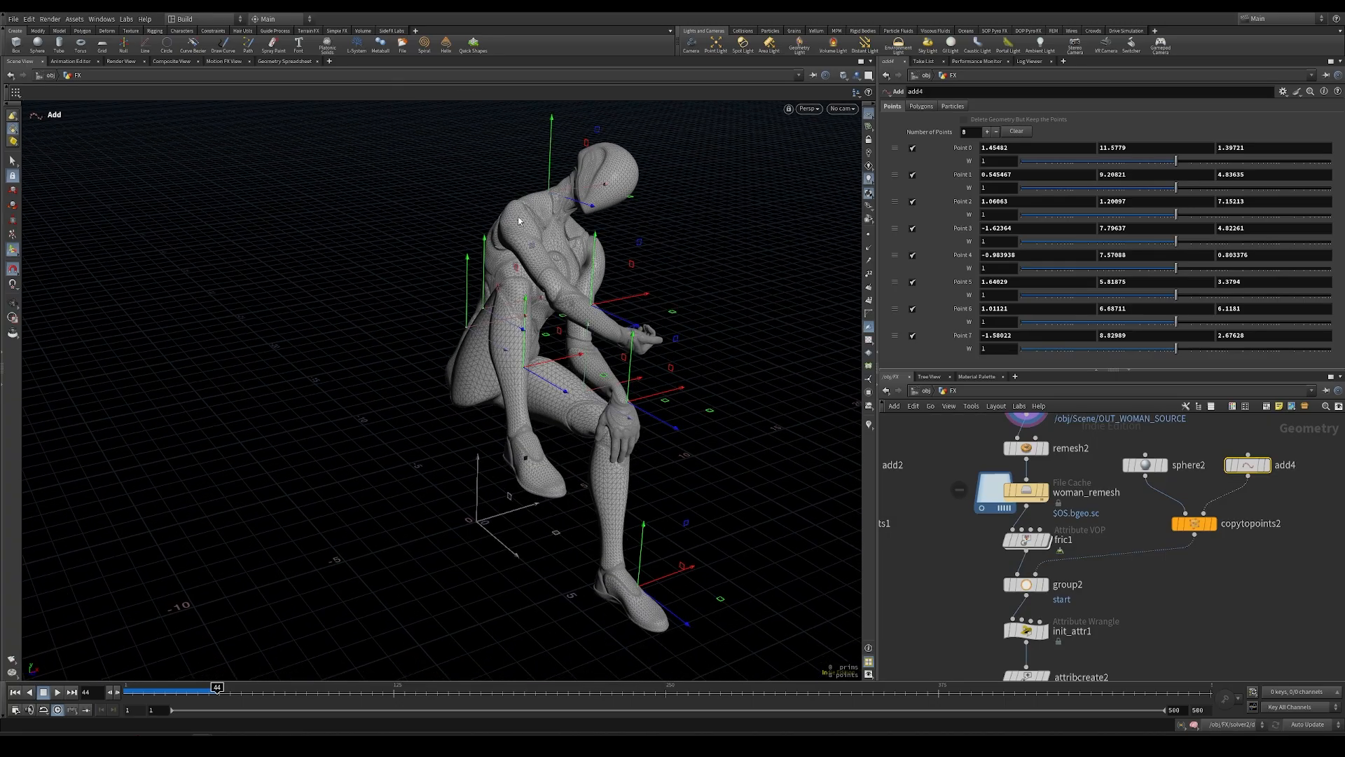
Inspect the noise network inside the woman's fric1 Attribute VOP and return to the FX network.
scroll(1104, 506, down, 3)
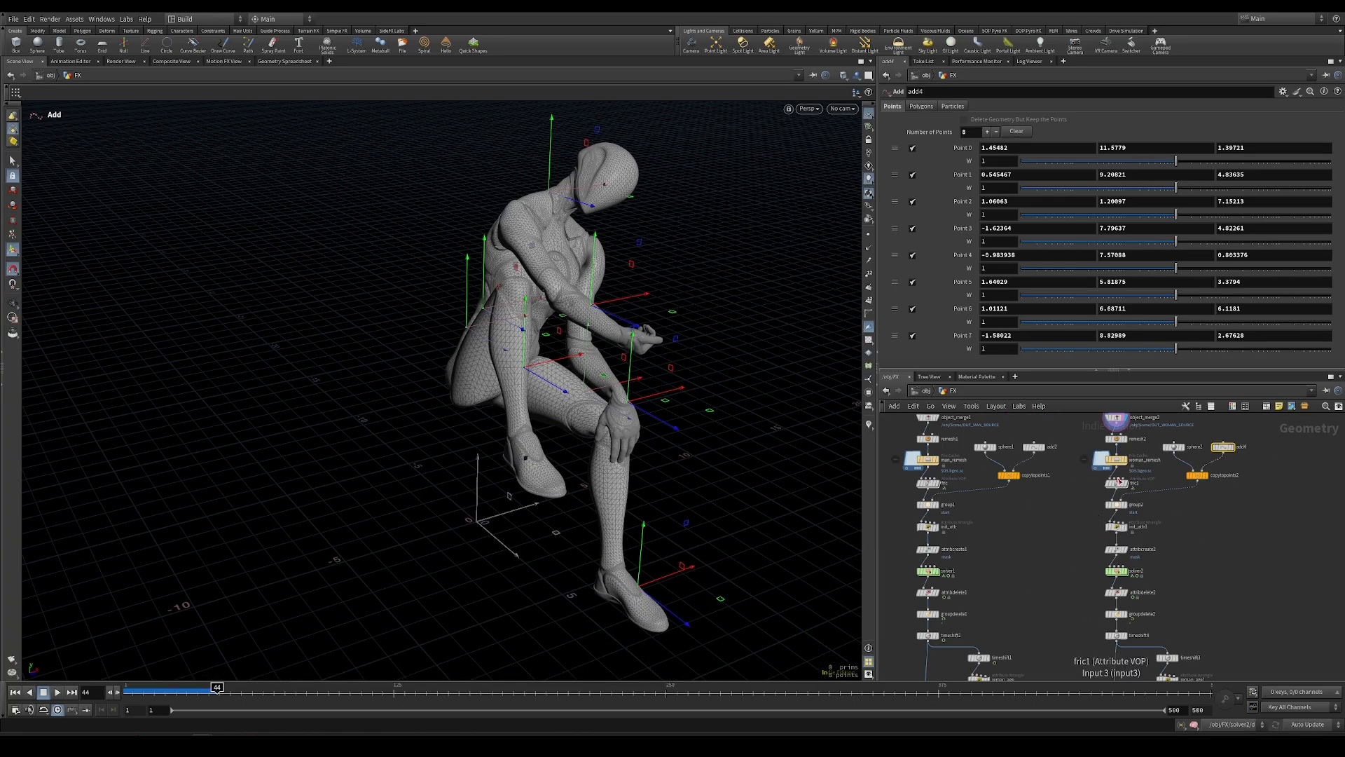
click(1116, 483)
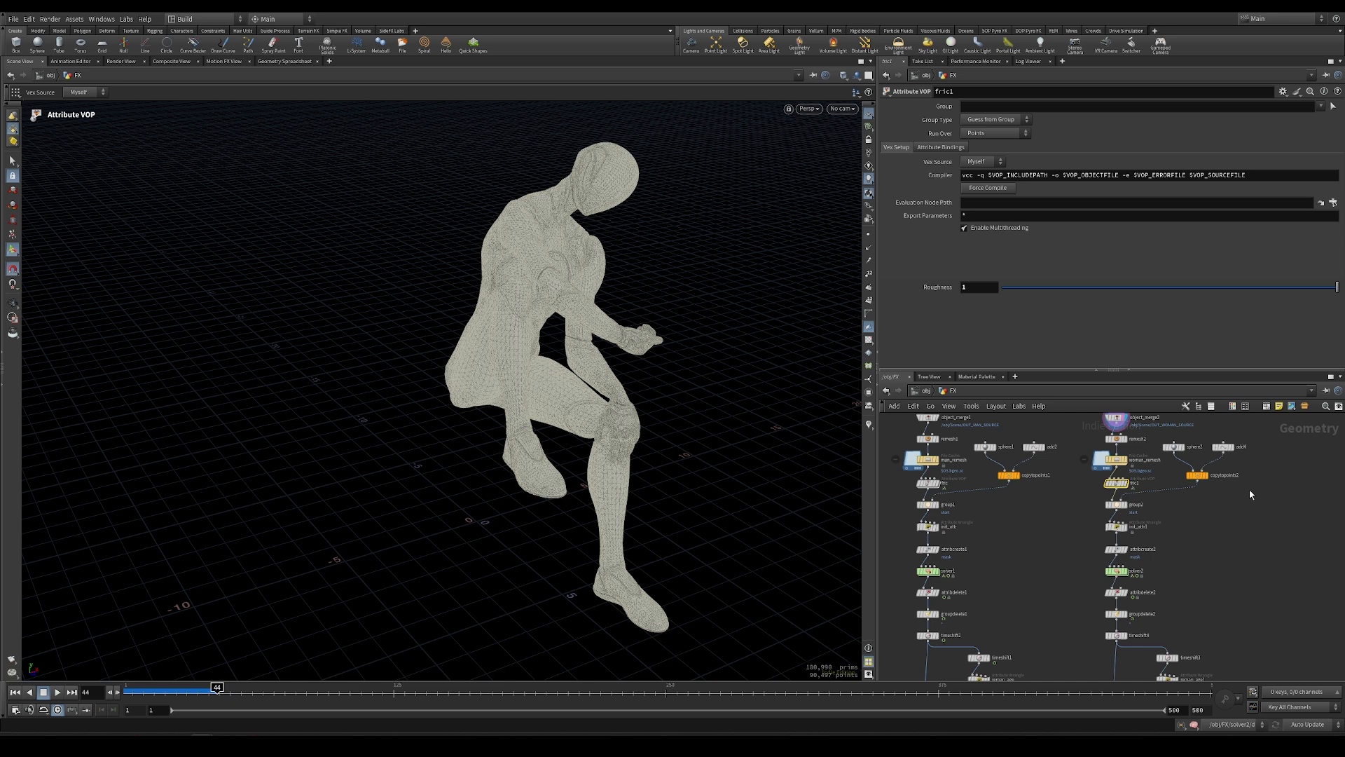
double_click(1115, 483)
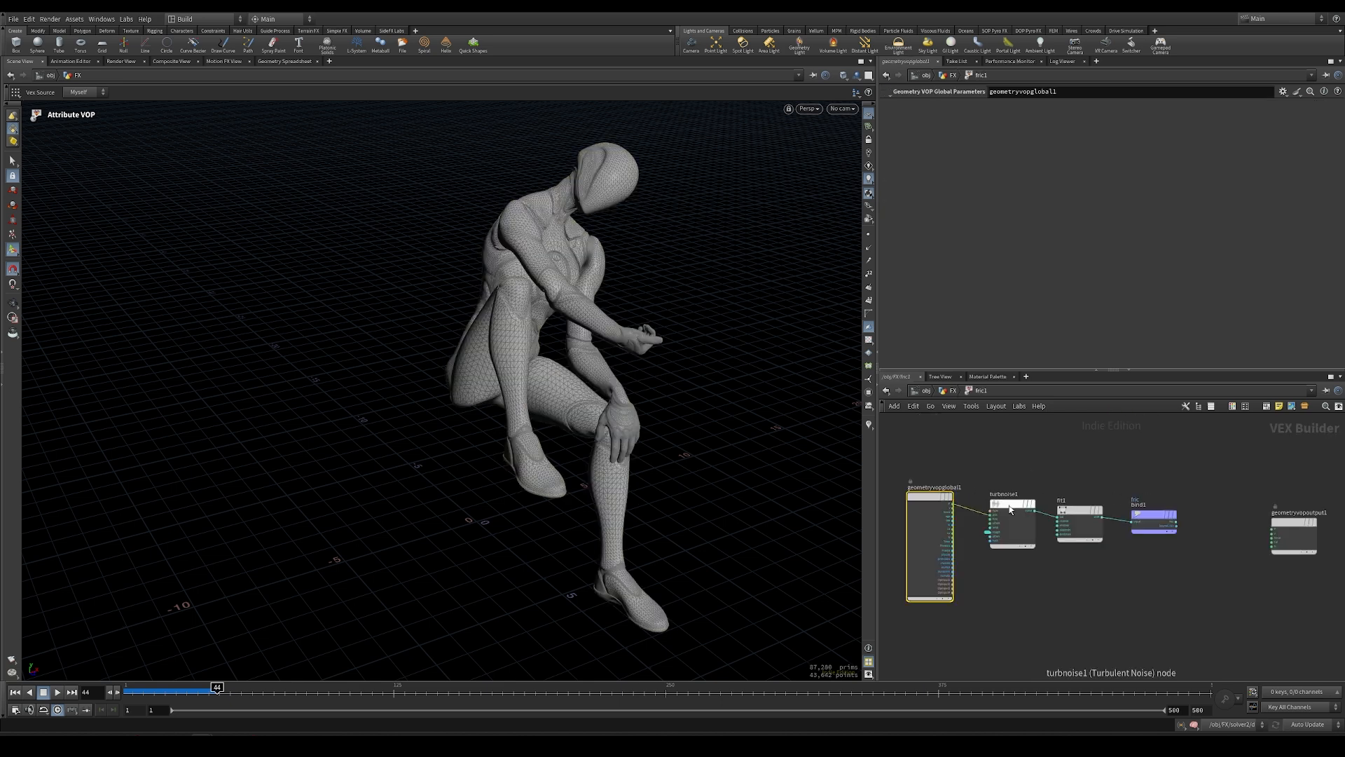
key(u)
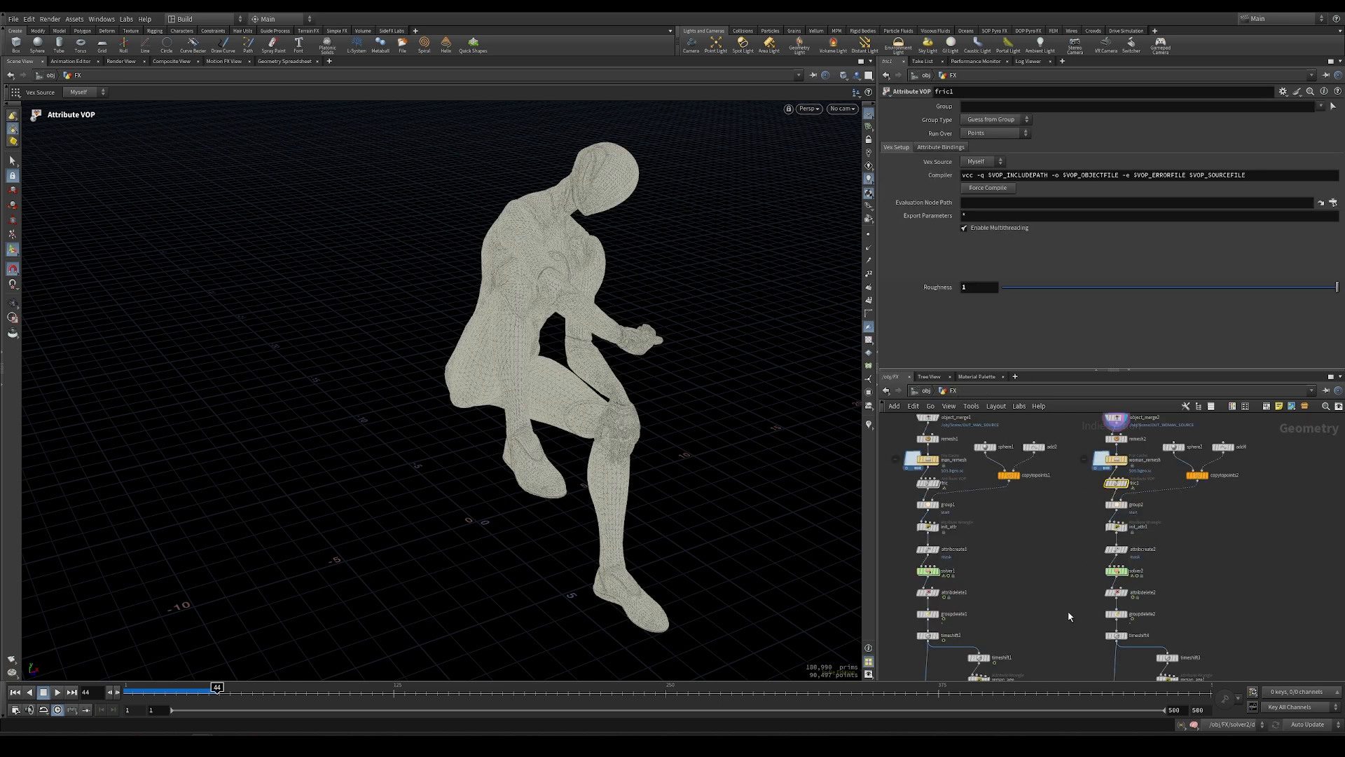
Rename the file cache at the end of the woman's chain as woman_source_geo.
scroll(1069, 616, down, 5)
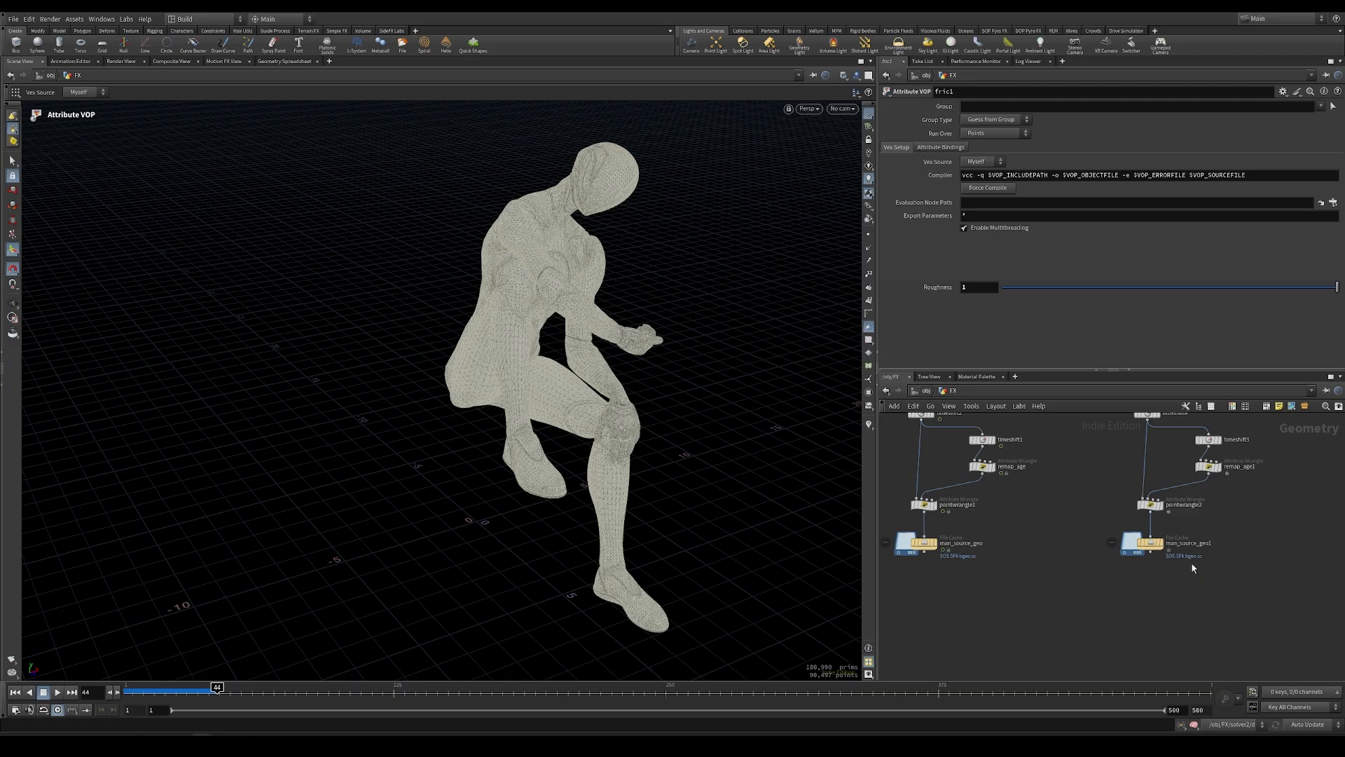
scroll(1191, 562, up, 4)
double_click(1177, 535)
key(BackSpace)
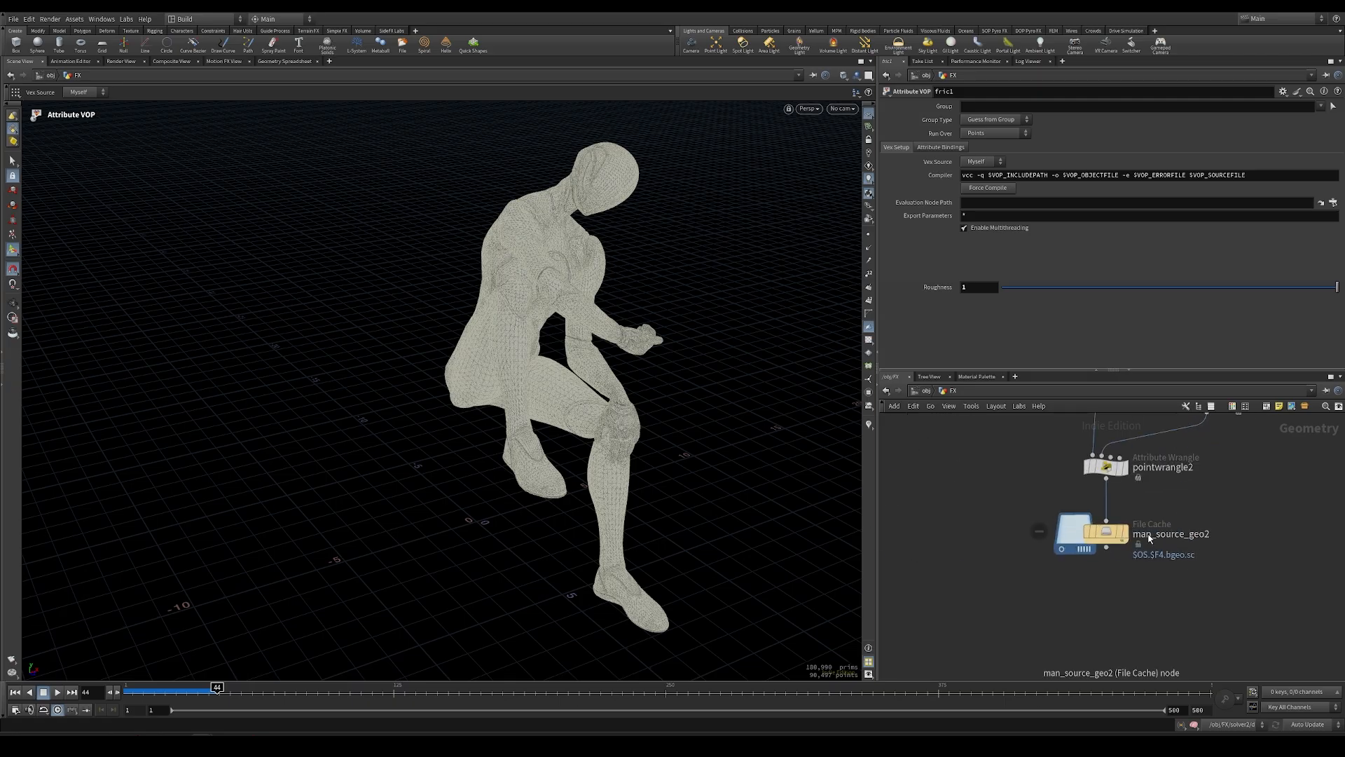
text(2)
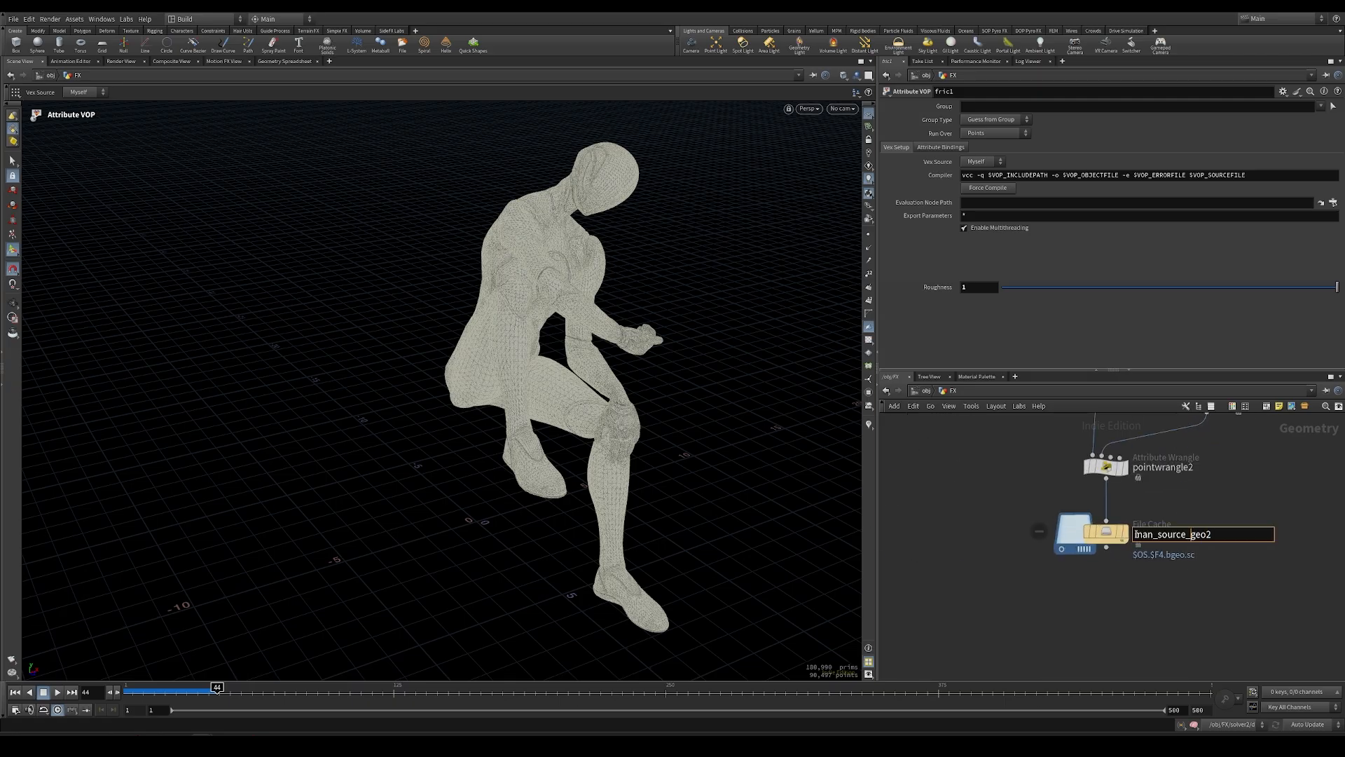
click(1136, 534)
text(wo)
key(Right)
key(Right)
key(Right)
key(Right)
key(Right)
key(BackSpace)
key(Return)
Select the woman_source_geo file cache and display its result.
drag(1050, 508, 1140, 559)
scroll(1191, 575, down, 5)
shift+drag(1047, 591, 1045, 590)
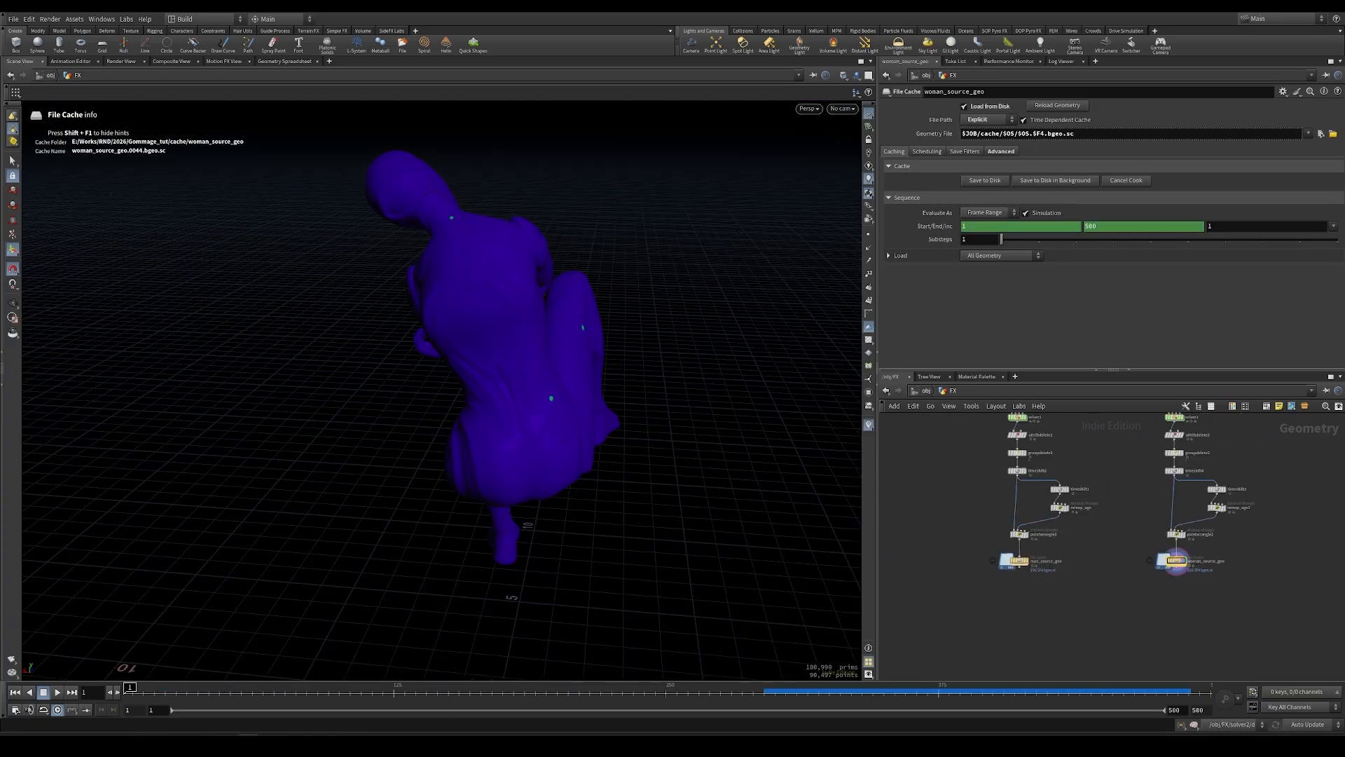
Add a Merge node below the man_source_geo and woman_source_geo file caches.
scroll(1037, 606, up, 4)
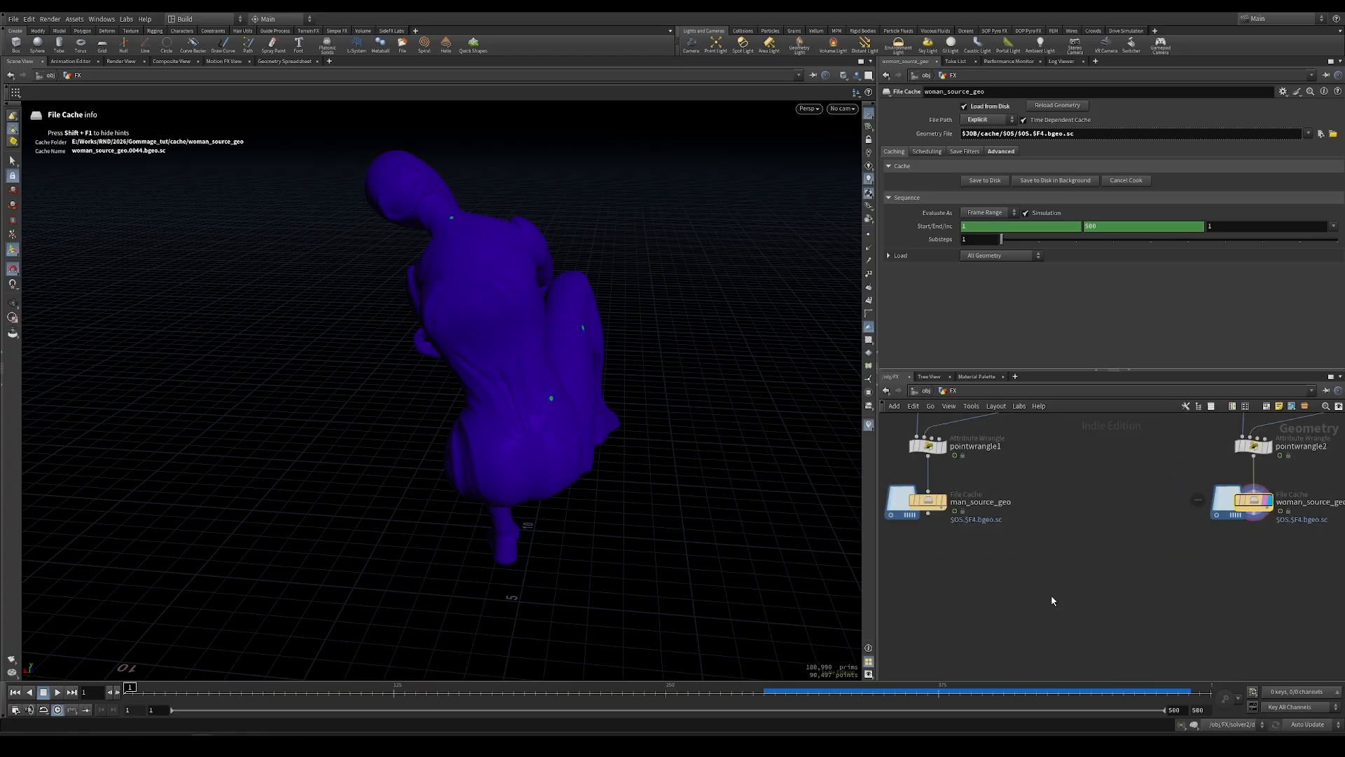
key(Tab)
text(merge)
key(Return)
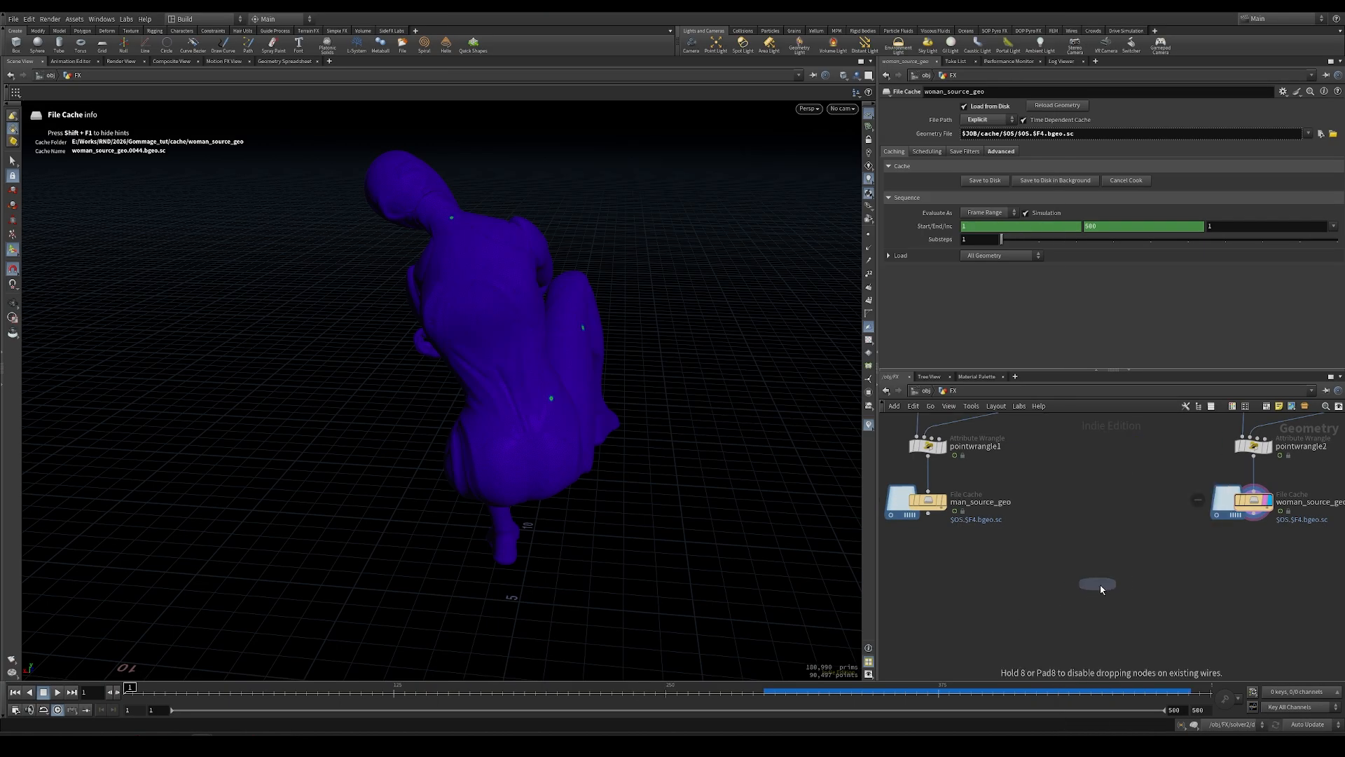
click(1149, 601)
Connect man_source_geo and woman_source_geo to merge1 and display the merged figures.
scroll(987, 615, up, 2)
scroll(935, 608, down, 3)
drag(913, 574, 1260, 514)
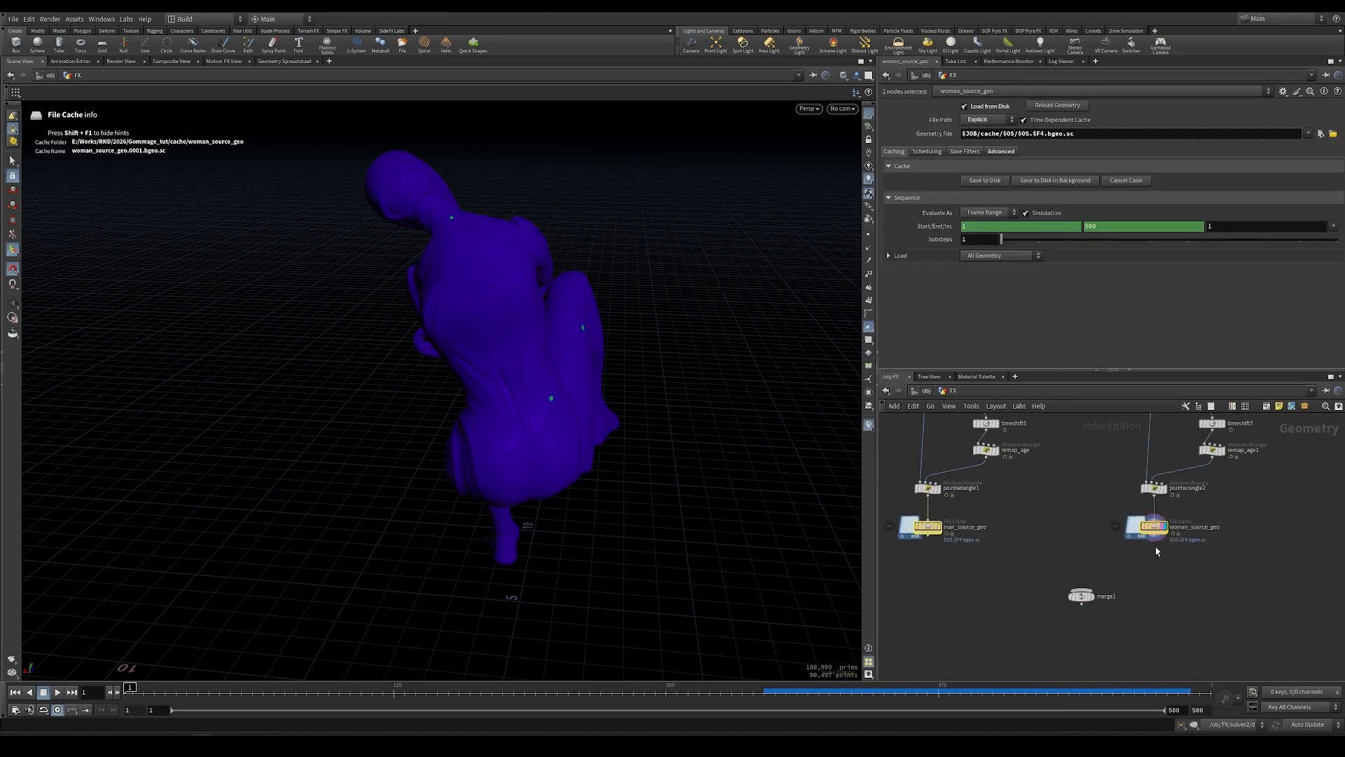
scroll(1135, 554, up, 3)
click(1155, 531)
click(1049, 632)
drag(1044, 634, 1029, 635)
Check the age Point Attribute visualizer on merge1 and scrub the timeline to review the spread on both figures.
alt+right_drag(426, 421, 379, 442)
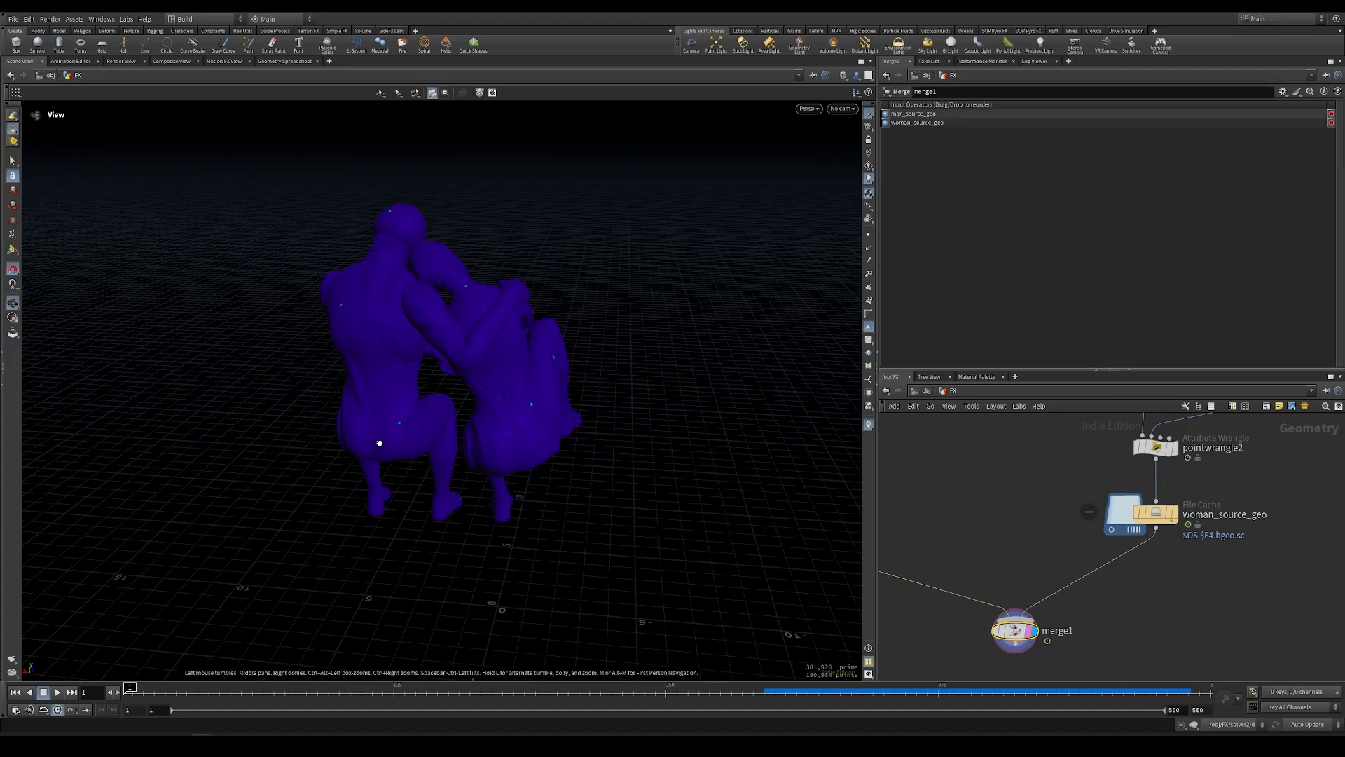
alt+drag(379, 442, 391, 475)
click(868, 424)
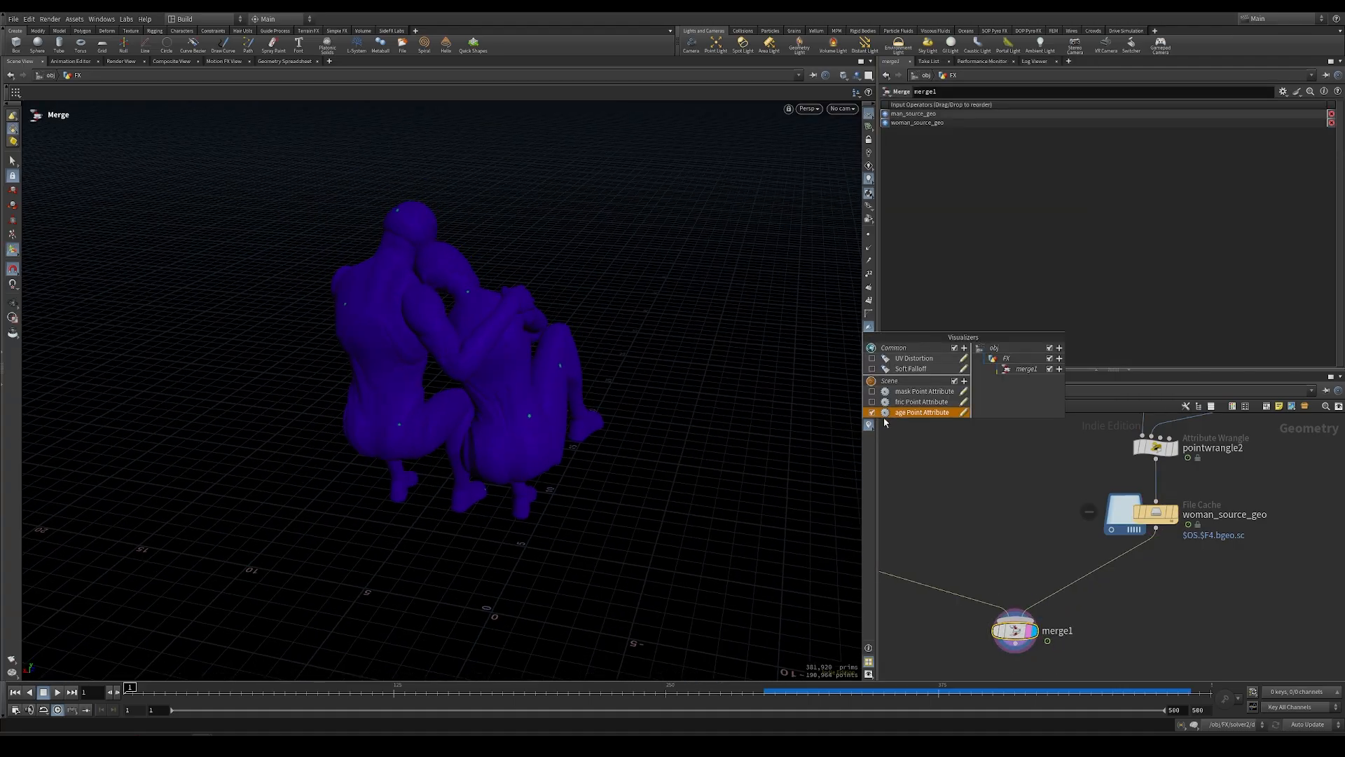
drag(154, 693, 798, 700)
alt+drag(649, 527, 393, 494)
drag(790, 700, 724, 700)
Select woman_source_geo, switch to File Explorer, and examine the cached file sequence in the man_source_geo folder.
click(1155, 512)
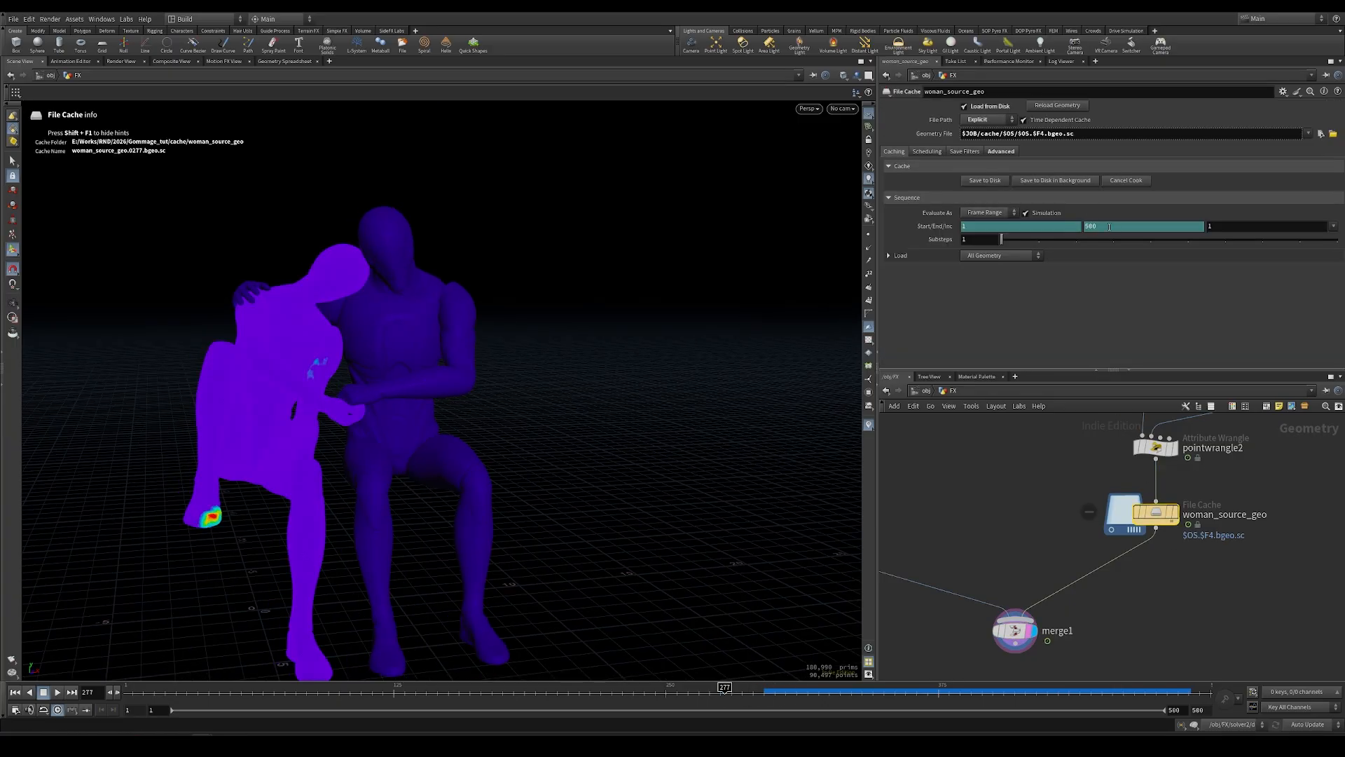
drag(1344, 203, 597, 130)
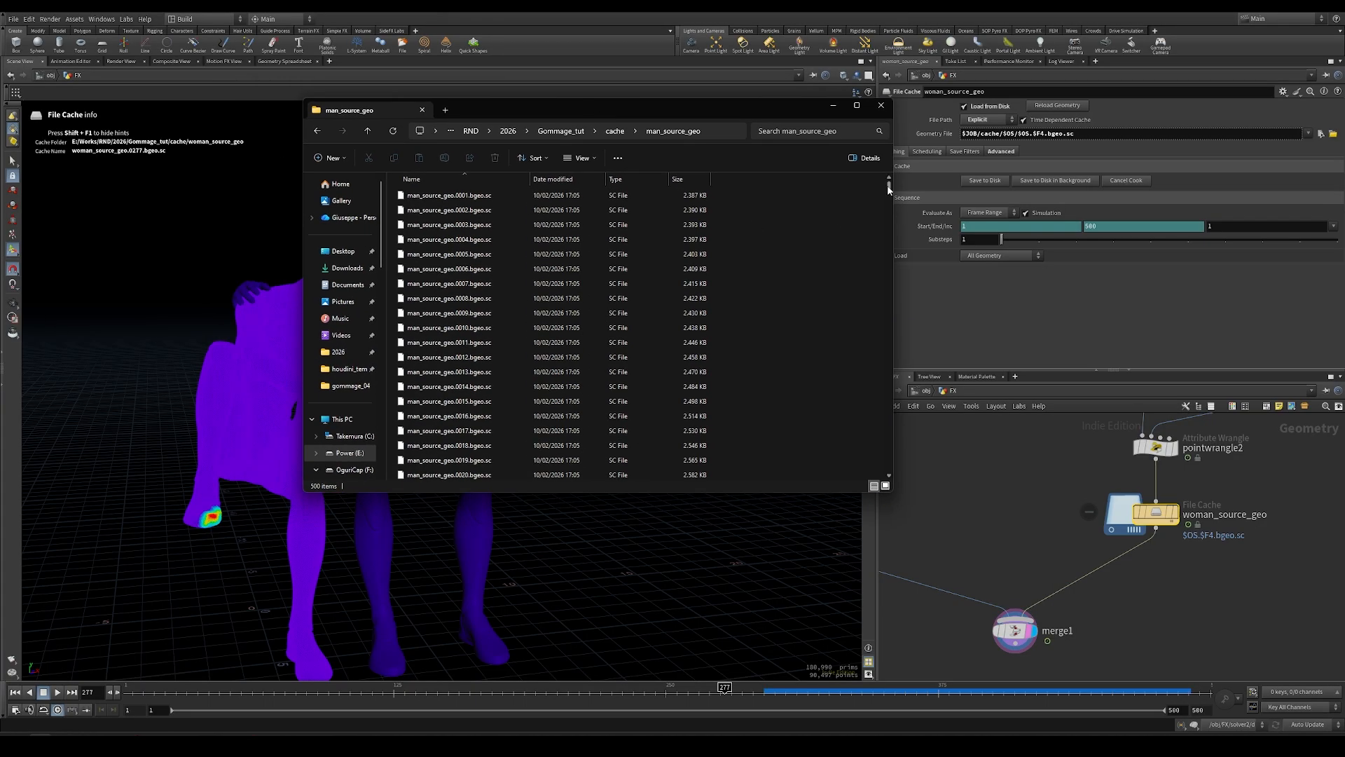
scroll(768, 379, down, 20)
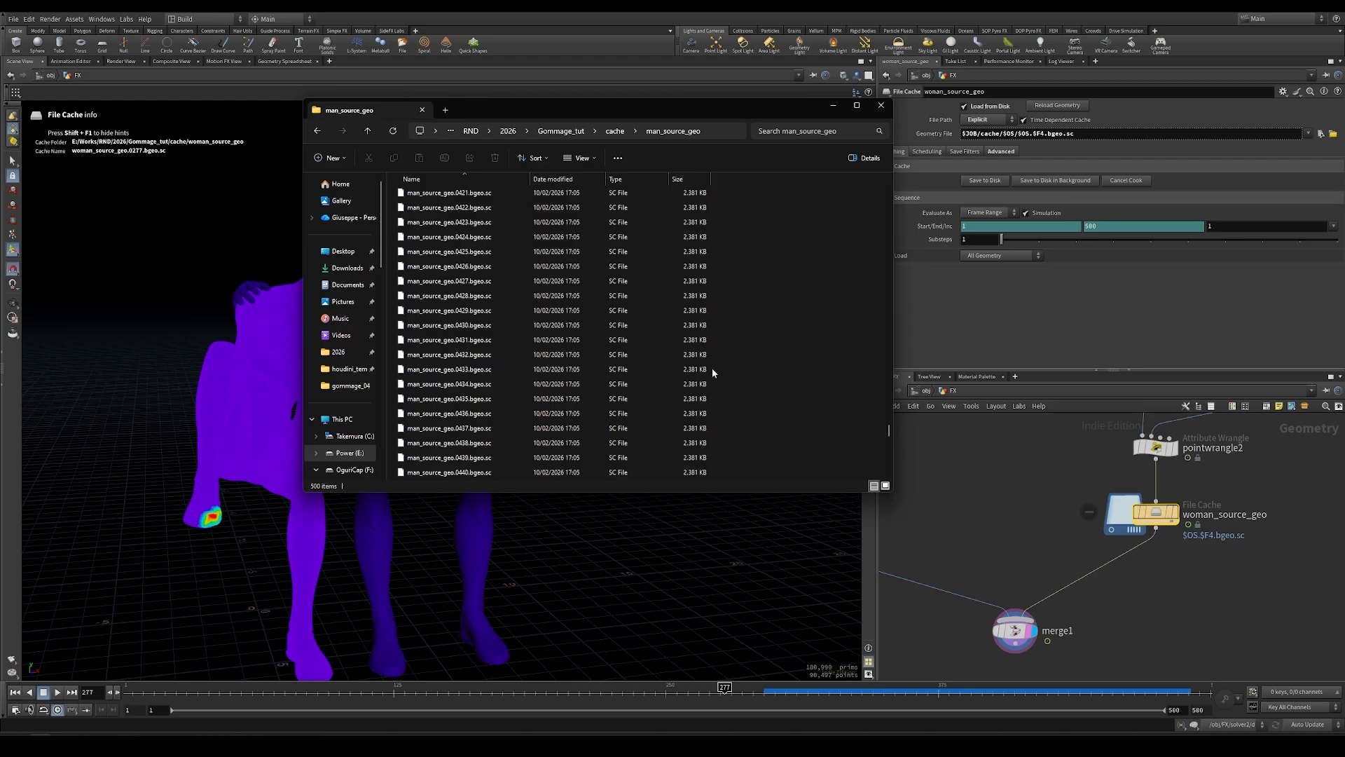
Try to replace the end-frame channel of woman_source_geo with an end frame of 30, and undo the value change.
click(1000, 505)
scroll(1080, 515, down, 4)
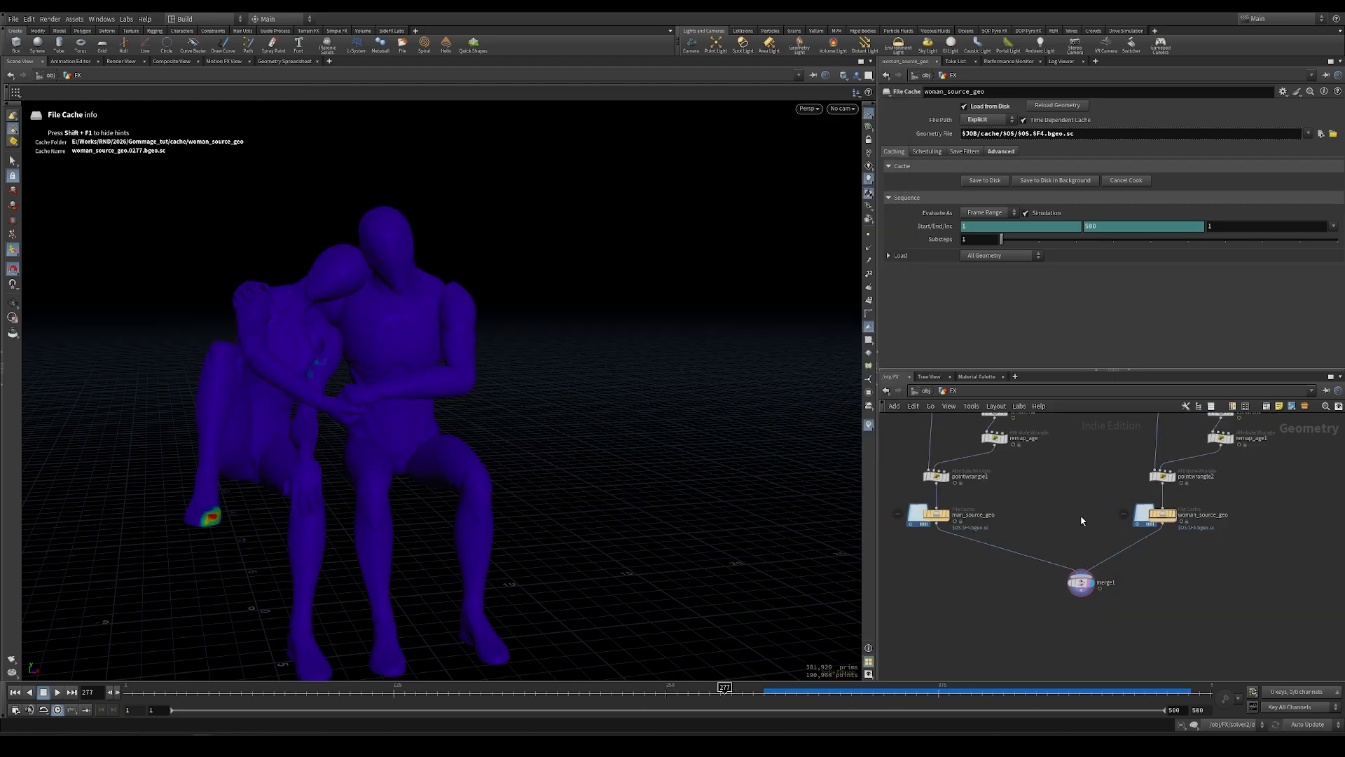
click(1147, 517)
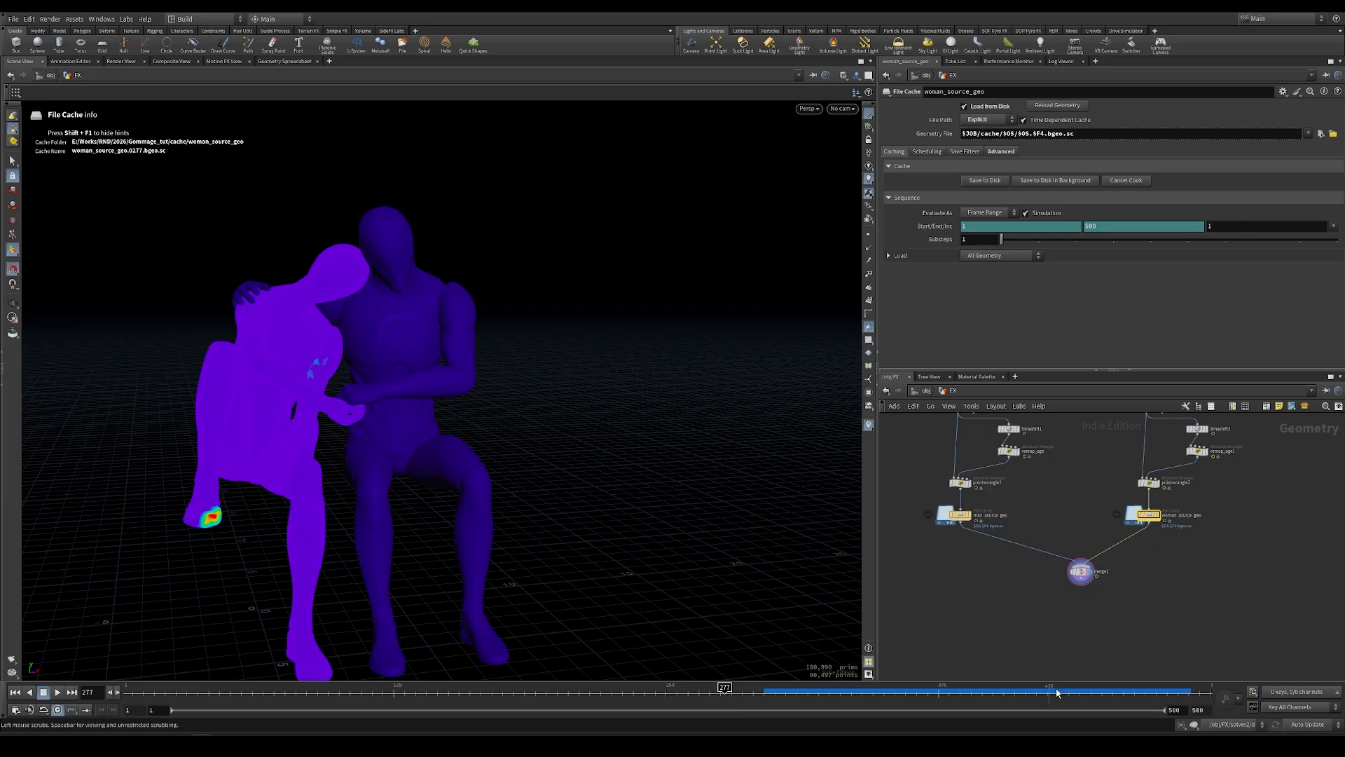
right_click(1109, 226)
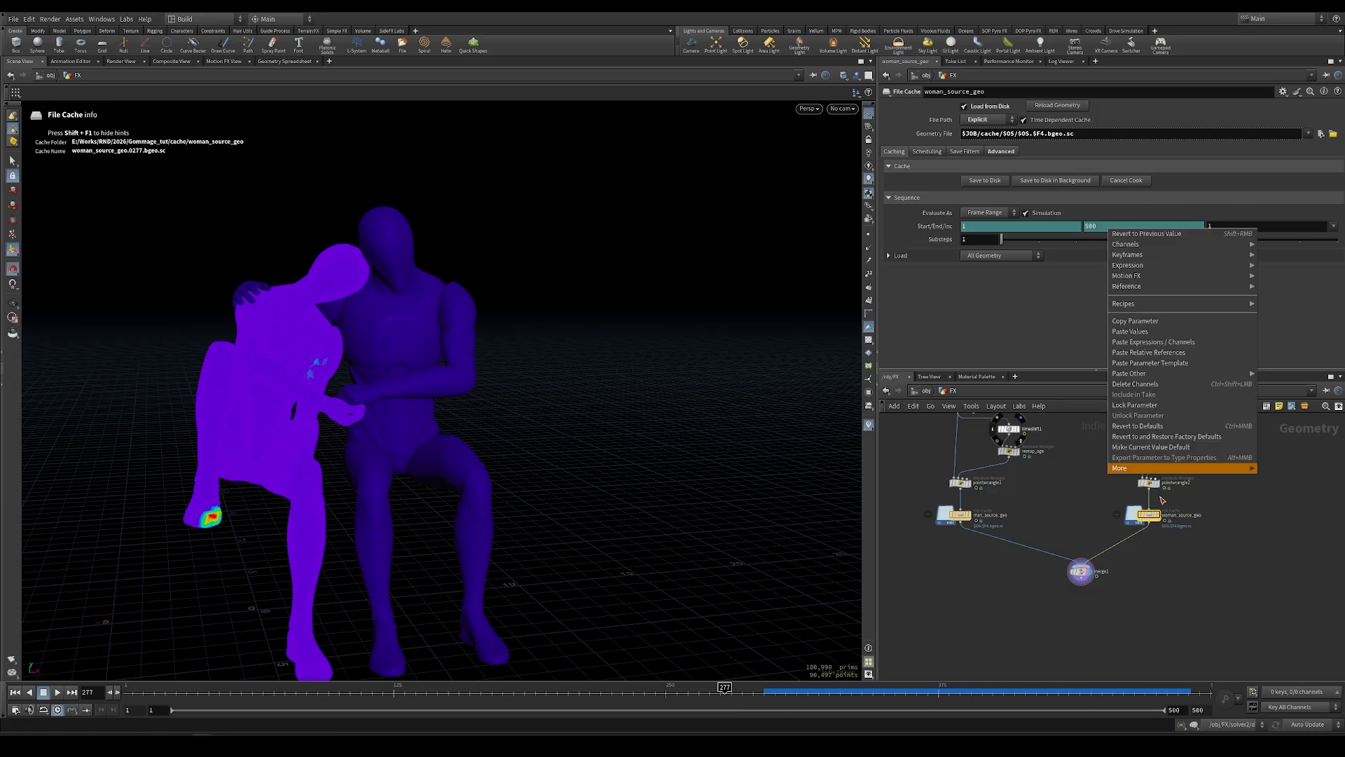
click(1121, 379)
double_click(1112, 226)
text(30)
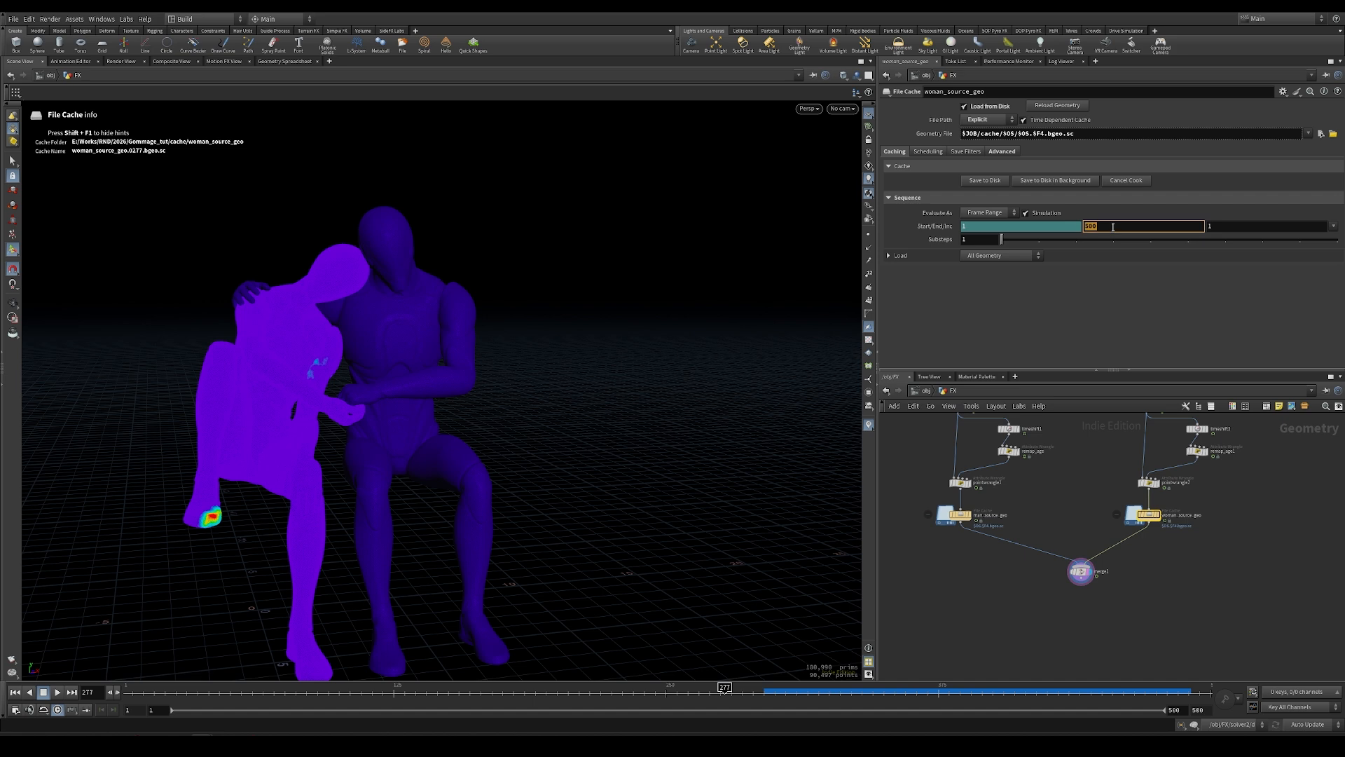
key(Return)
key(ctrl+z)
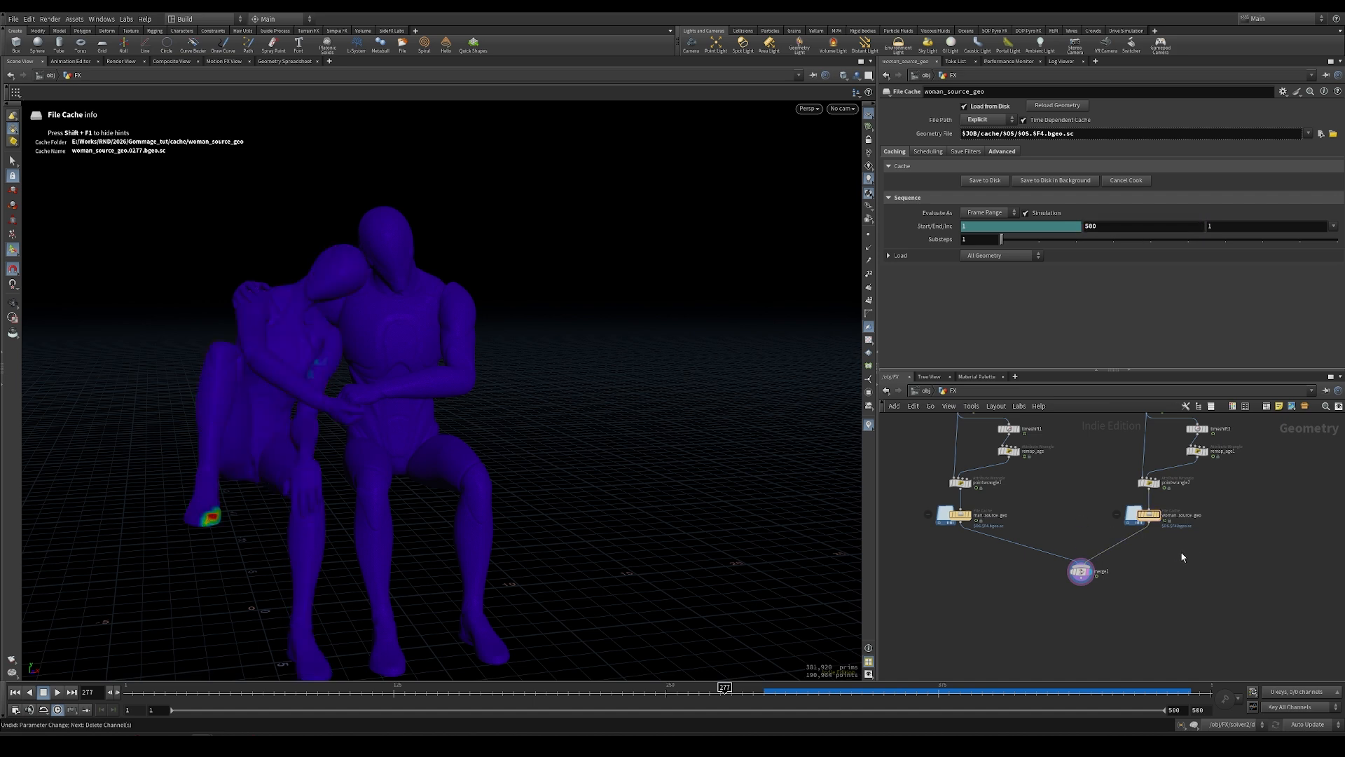
Scrub to frame 372 and examine the clamp and offset of timeshift4, the woman_source_geo cache and the inputs of merge1.
drag(727, 692, 932, 692)
scroll(1161, 522, up, 5)
click(1149, 508)
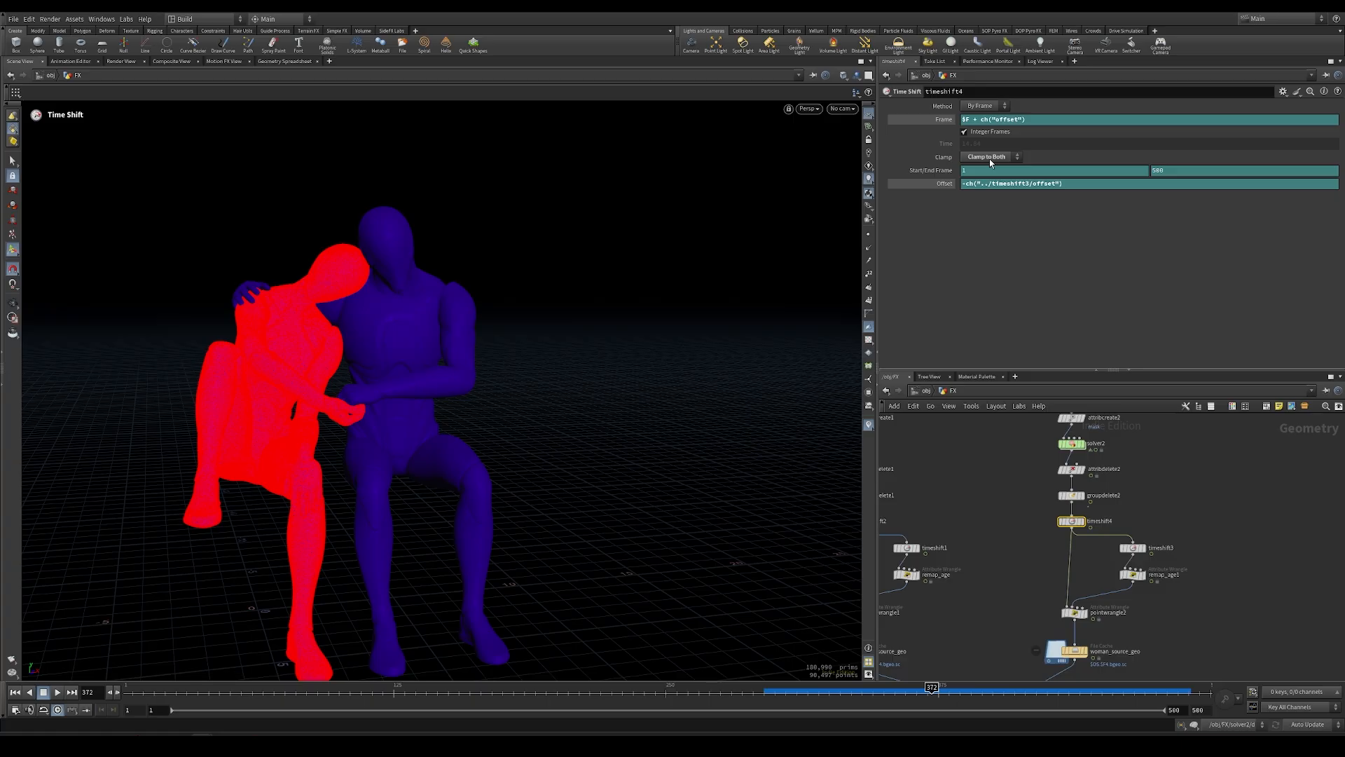
middle_drag(999, 558, 1004, 366)
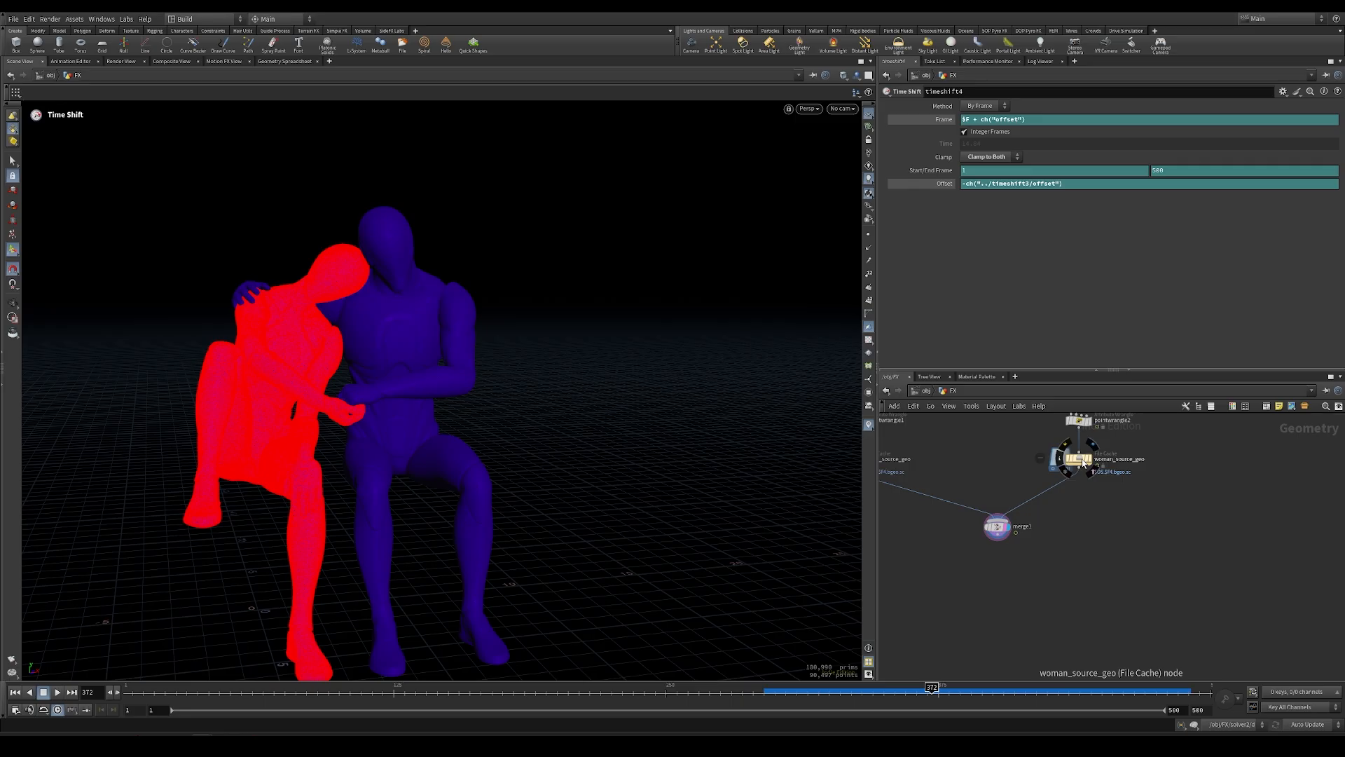
click(1082, 460)
click(1003, 528)
middle_drag(977, 476, 1131, 519)
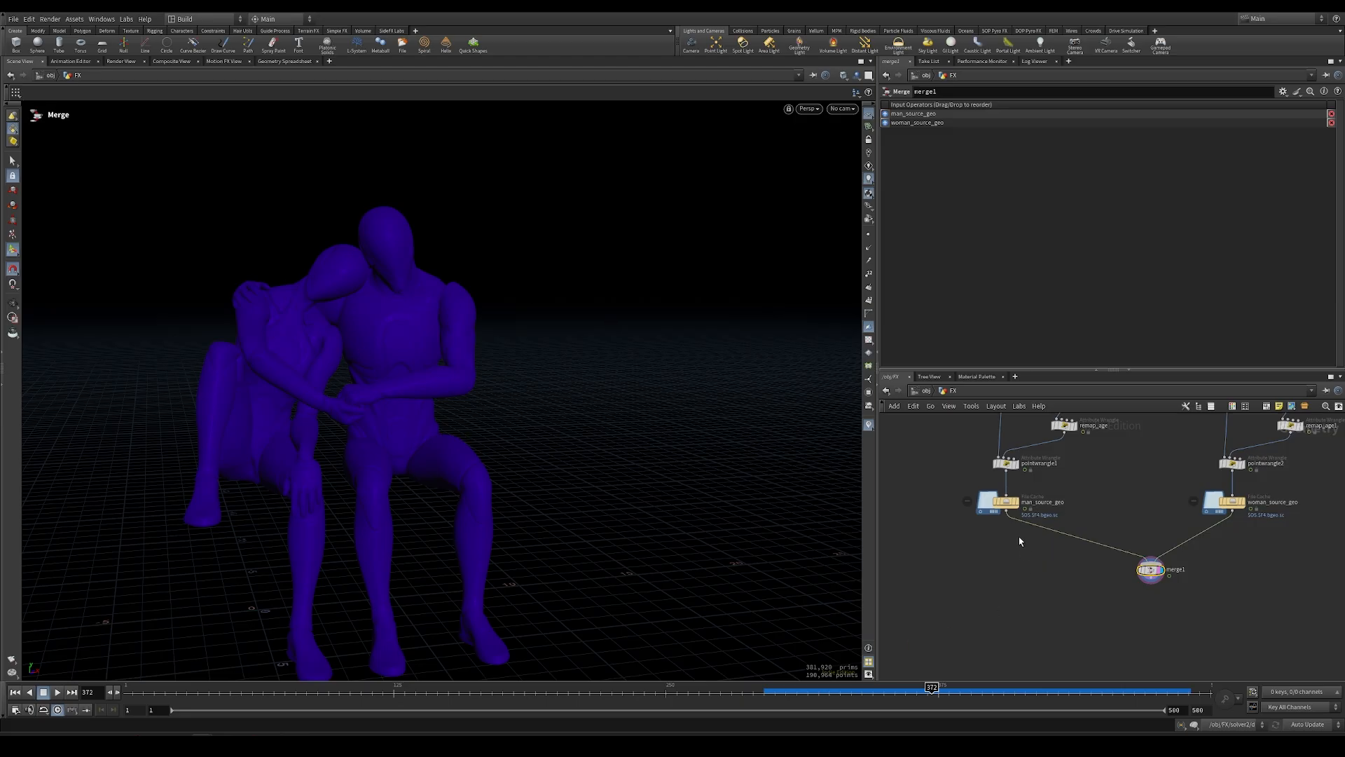
scroll(1015, 531, up, 1)
click(1021, 480)
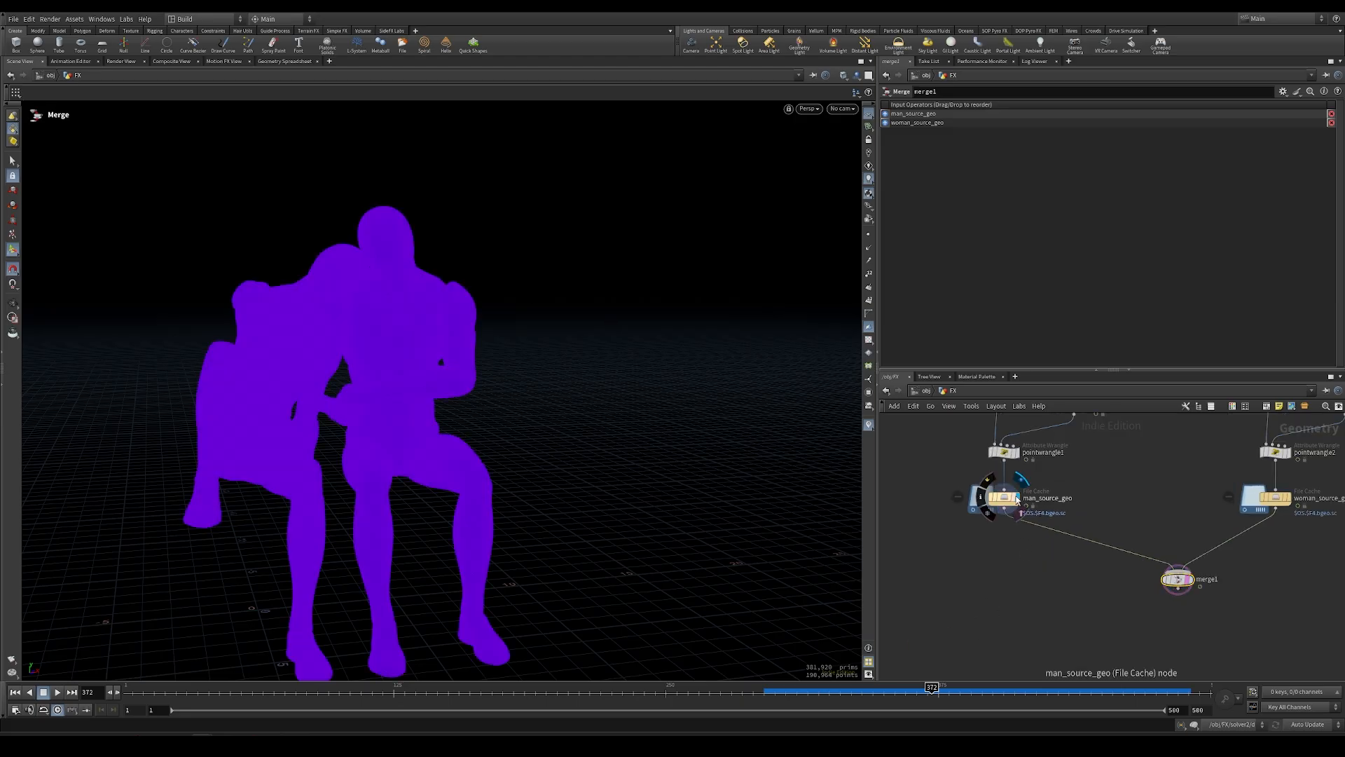
Display man_source_geo and inspect its node info and the point attributes kept by attribdelete1.
click(1004, 497)
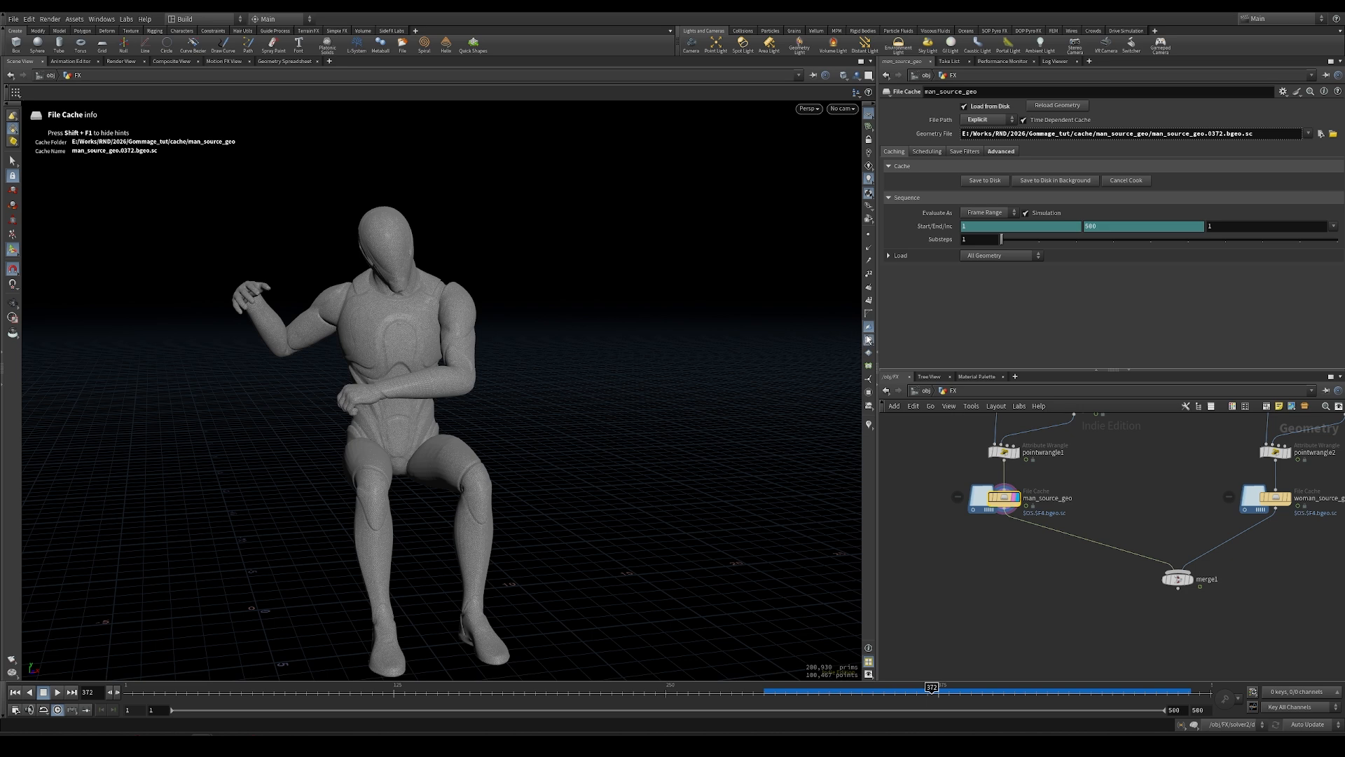
middle_click(1007, 499)
middle_drag(1226, 447, 1161, 669)
middle_drag(1102, 506, 1162, 574)
click(996, 568)
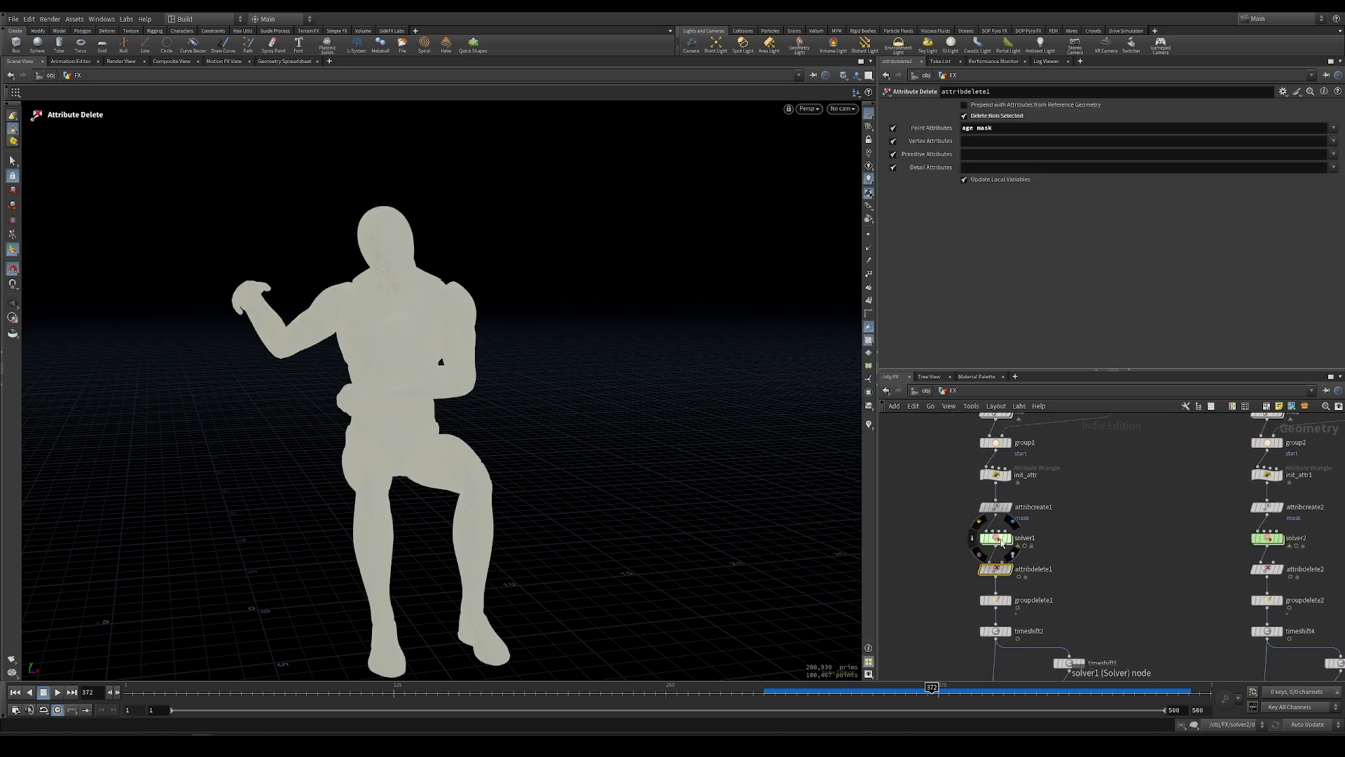
middle_drag(1138, 668, 1150, 524)
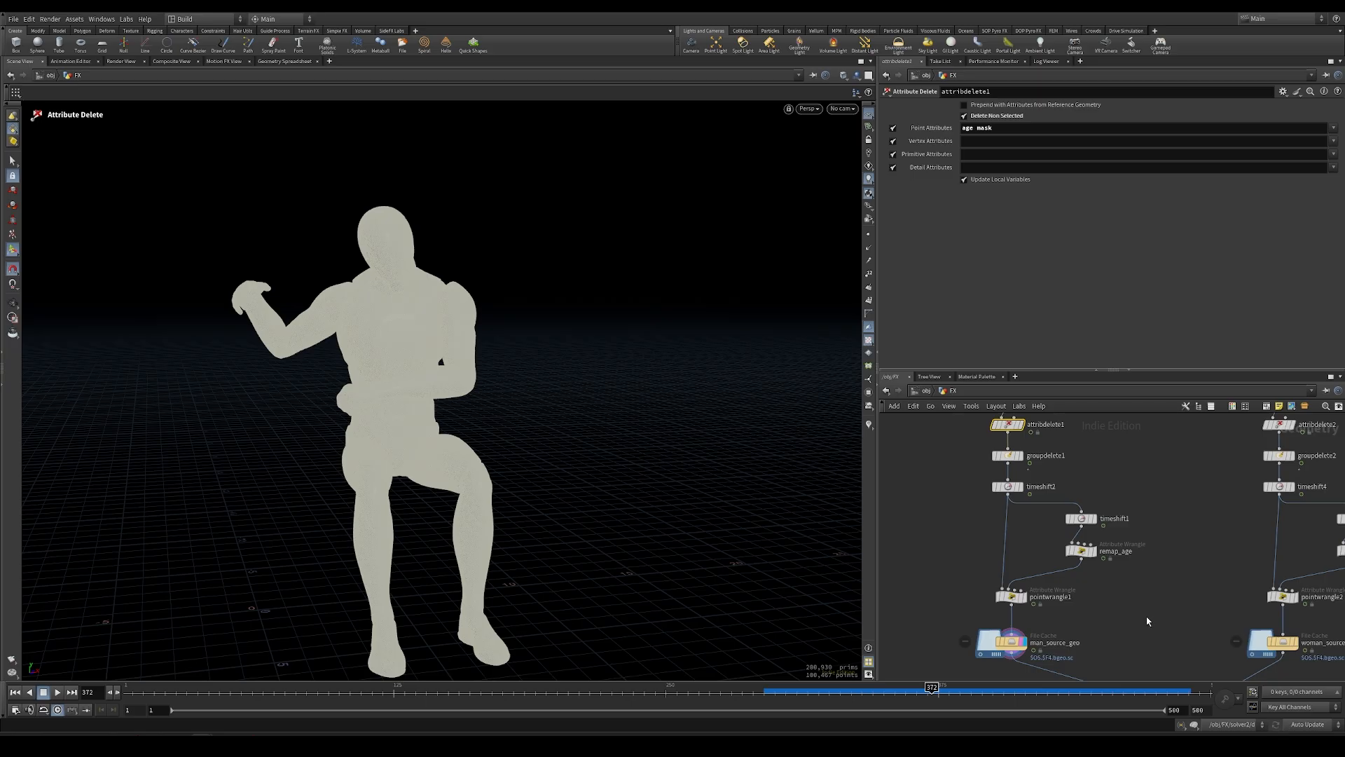
middle_drag(1148, 621, 1149, 537)
click(1020, 563)
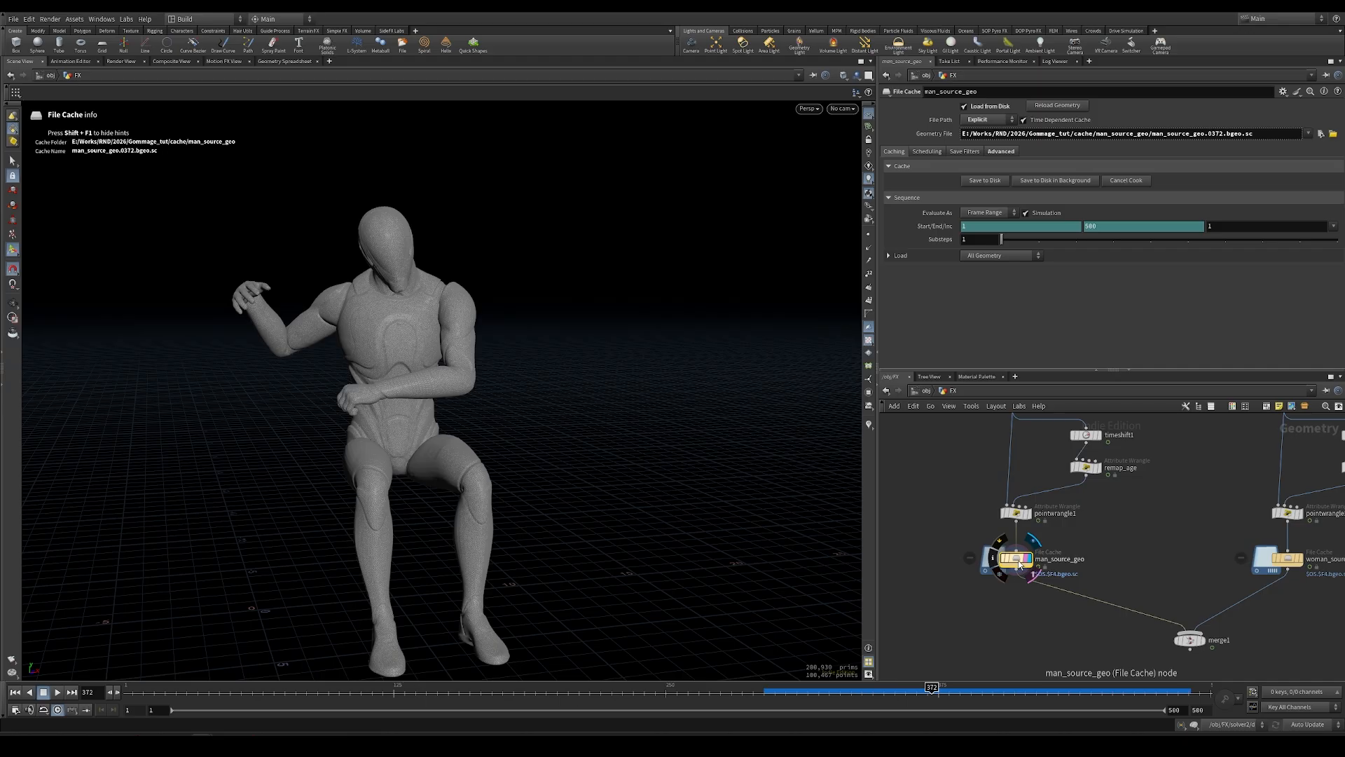
Disconnect man_source_geo and woman_source_geo from merge1.
middle_drag(1095, 621, 1092, 583)
key(y)
mouse_move(1096, 588)
mouse_down()
mouse_move(1298, 553)
mouse_move(1330, 577)
mouse_up()
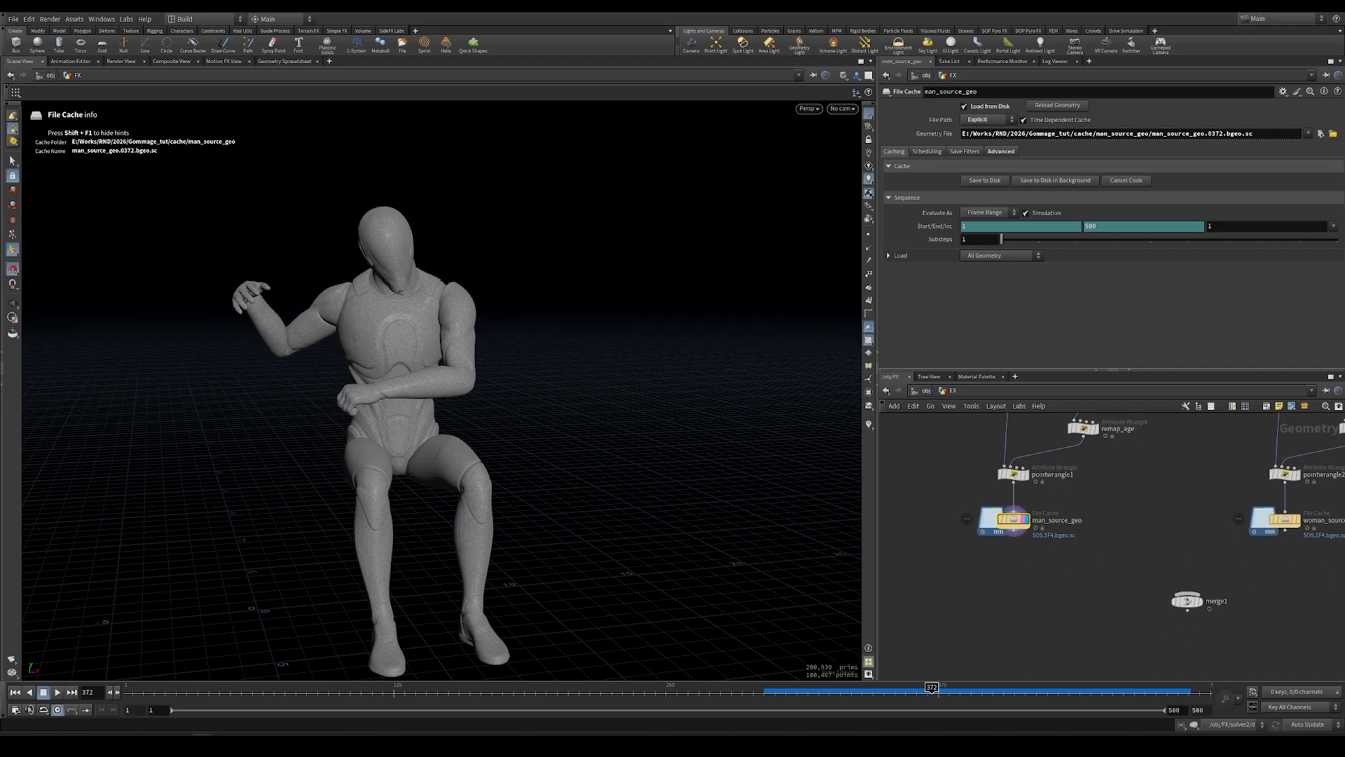
Add an Attribute Copy node below man_source_geo and connect the file cache to its first input.
key(Tab)
text(a)
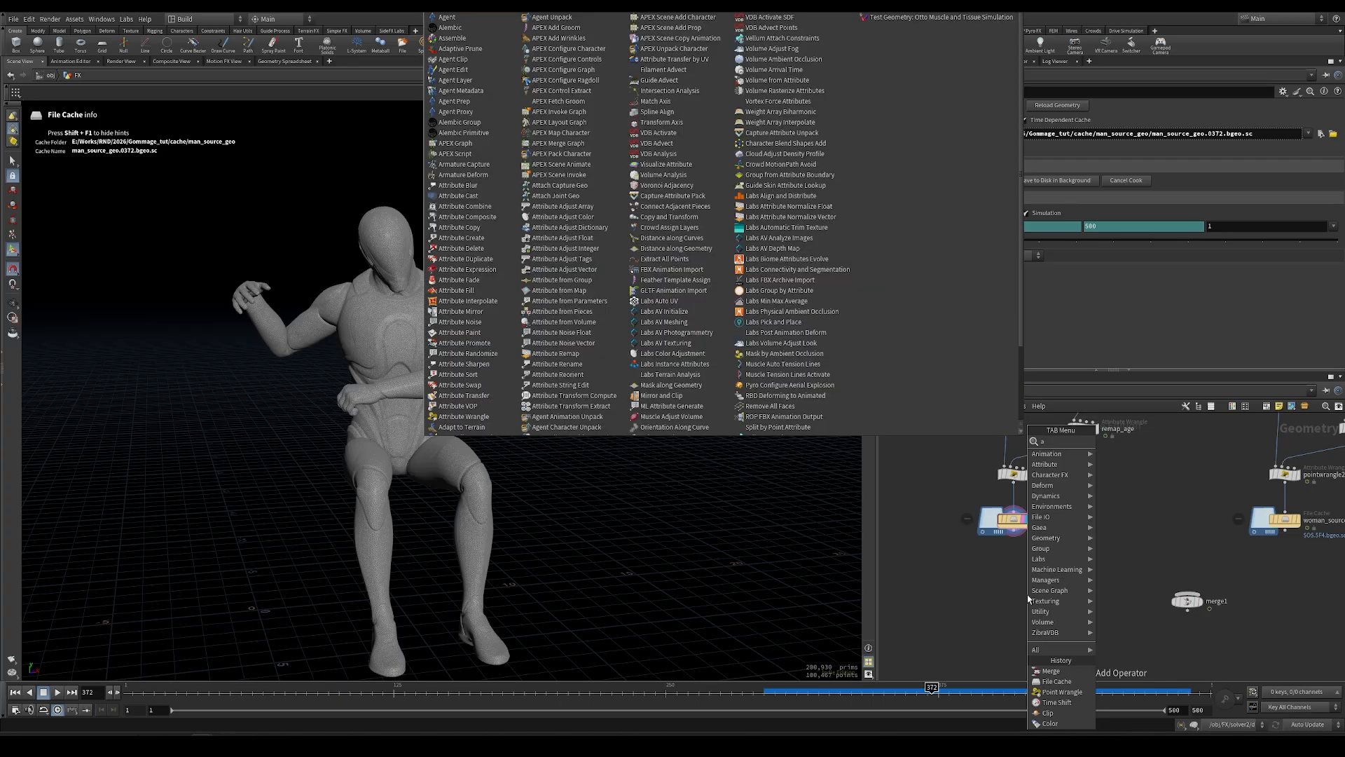
text(trc)
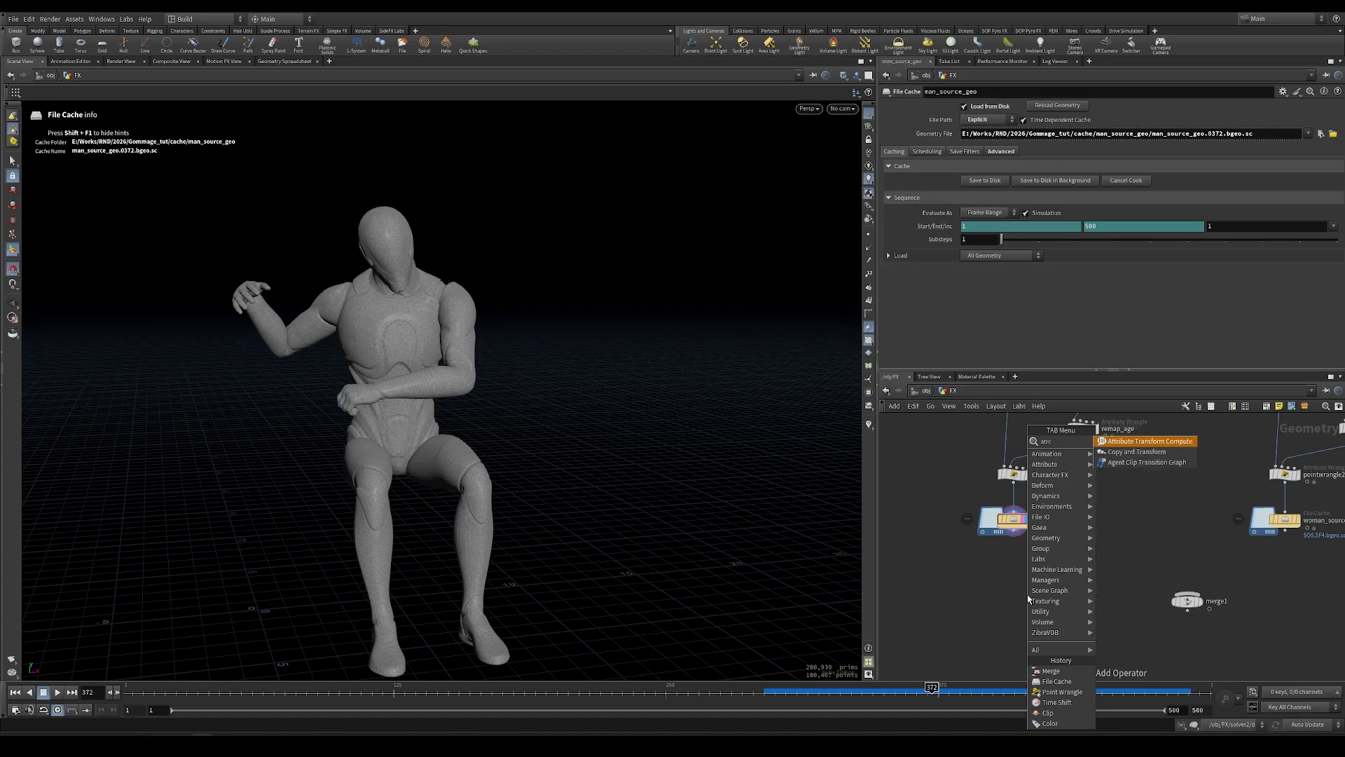
key(Escape)
key(Tab)
text(copy)
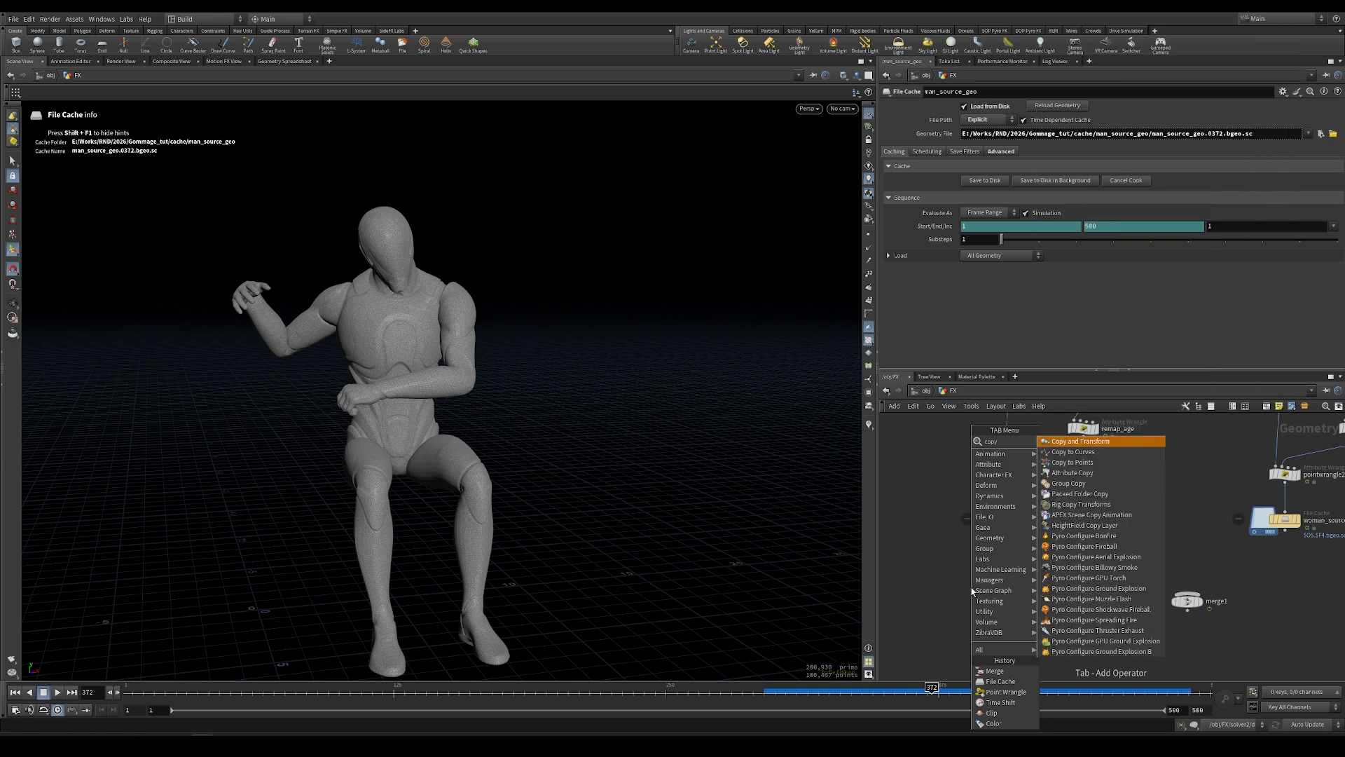
click(1101, 473)
click(1013, 596)
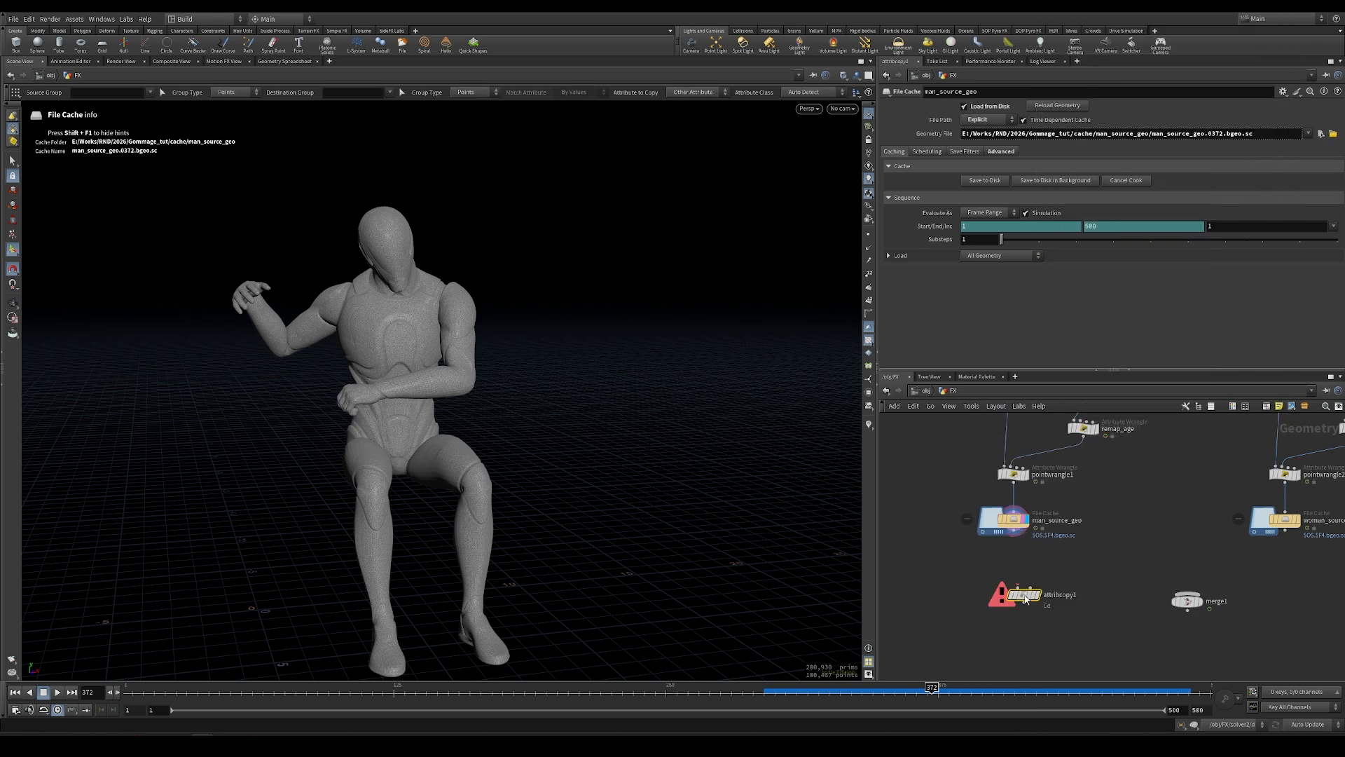
scroll(1082, 532, up, 4)
drag(1034, 490, 1044, 587)
Add an Object Merge node beside the man's remesh chain and reference ../man_remesh as its Object 1.
scroll(1142, 617, down, 4)
middle_drag(1187, 456, 1168, 618)
middle_drag(1125, 432, 1135, 591)
scroll(1088, 579, up, 3)
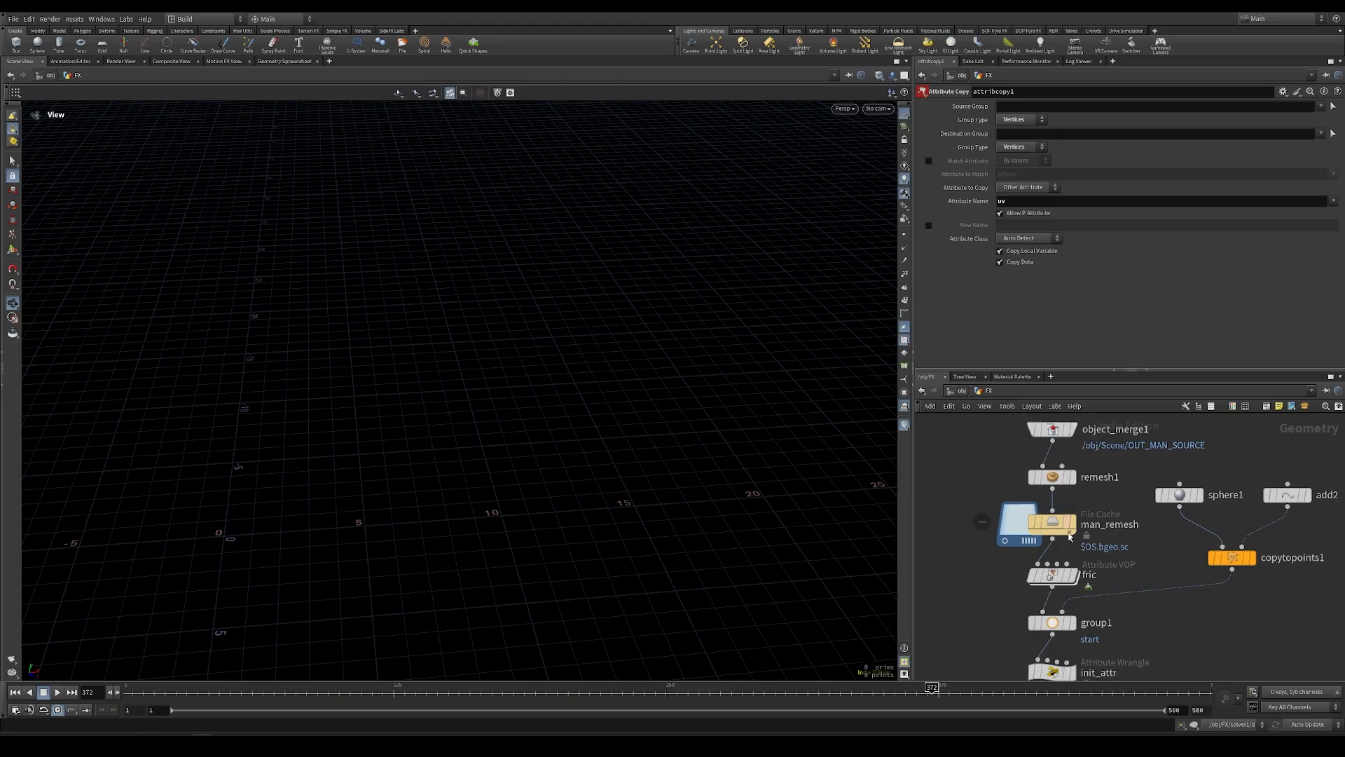
scroll(1116, 553, down, 2)
key(Tab)
text(obj)
key(Return)
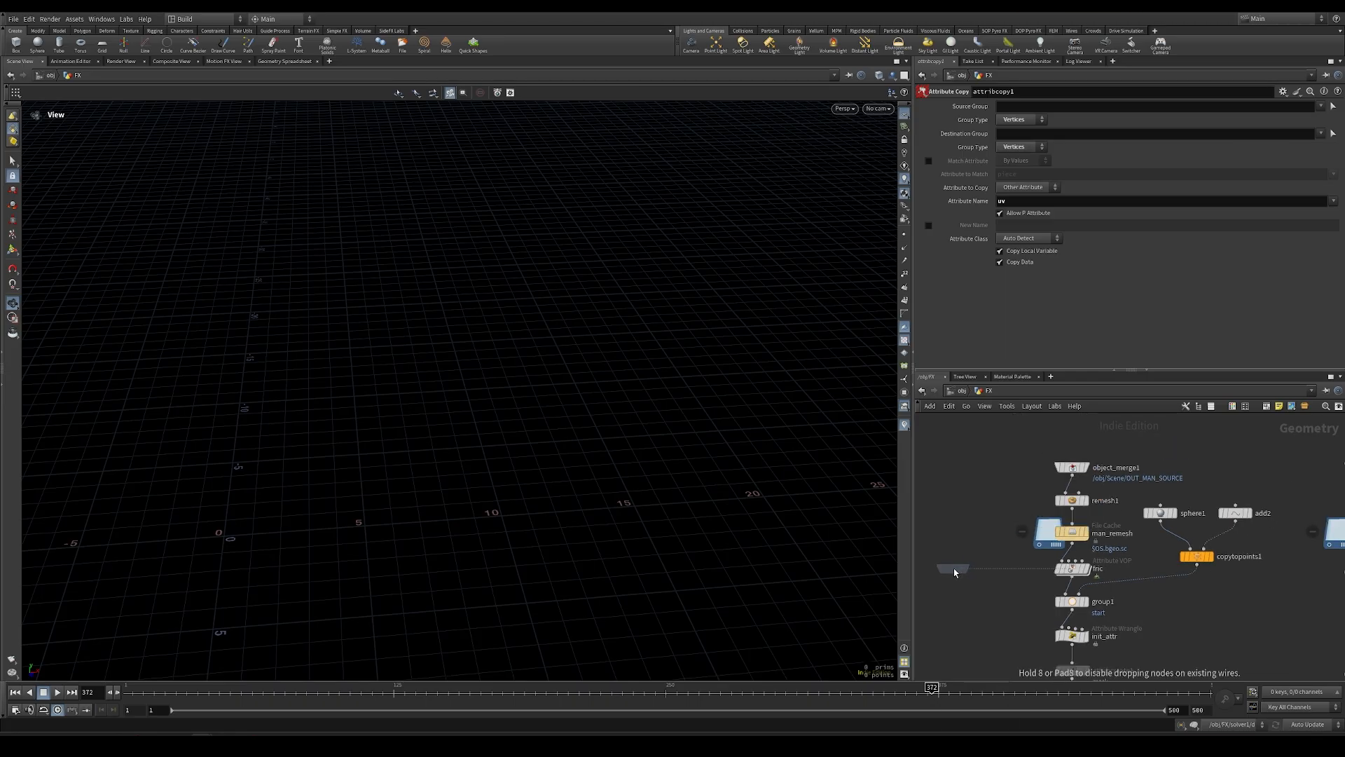
click(979, 558)
scroll(1011, 568, up, 1)
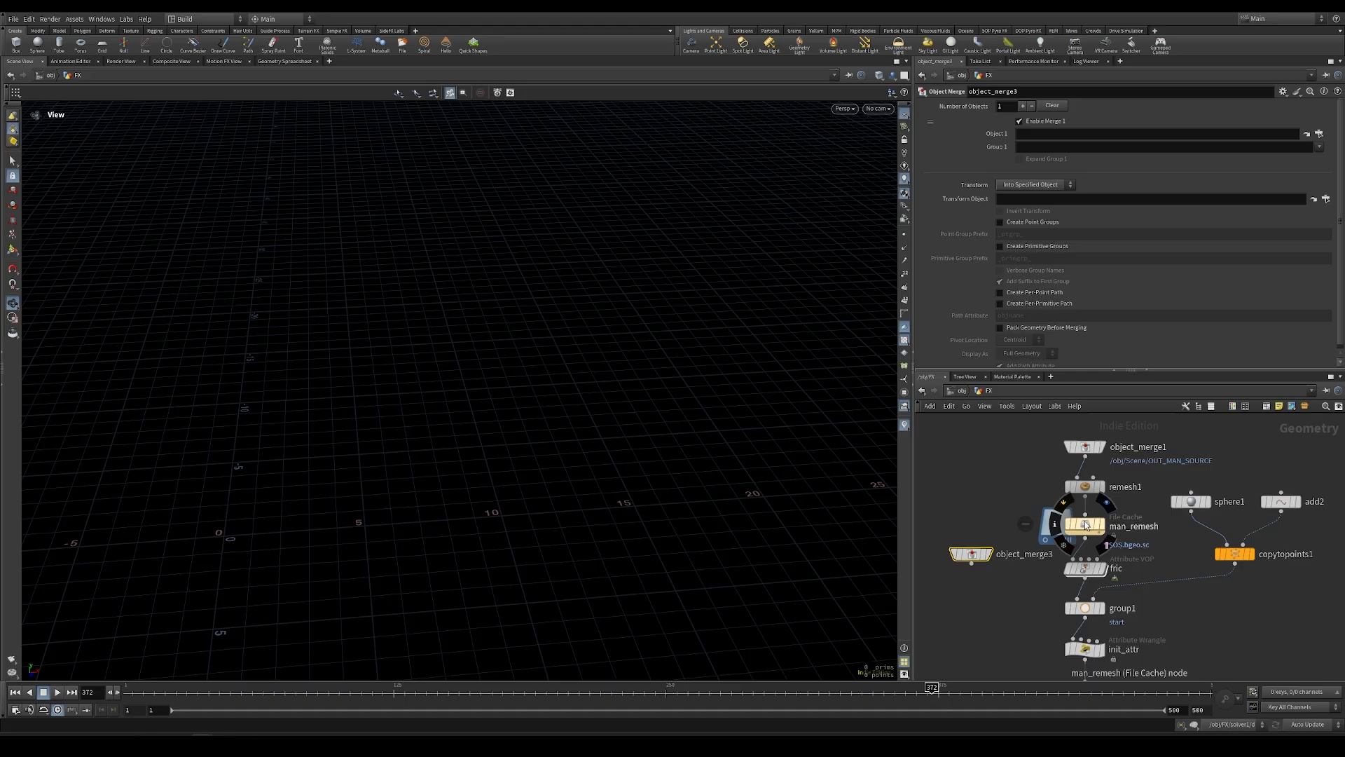
drag(1042, 139, 1042, 136)
scroll(961, 575, down, 3)
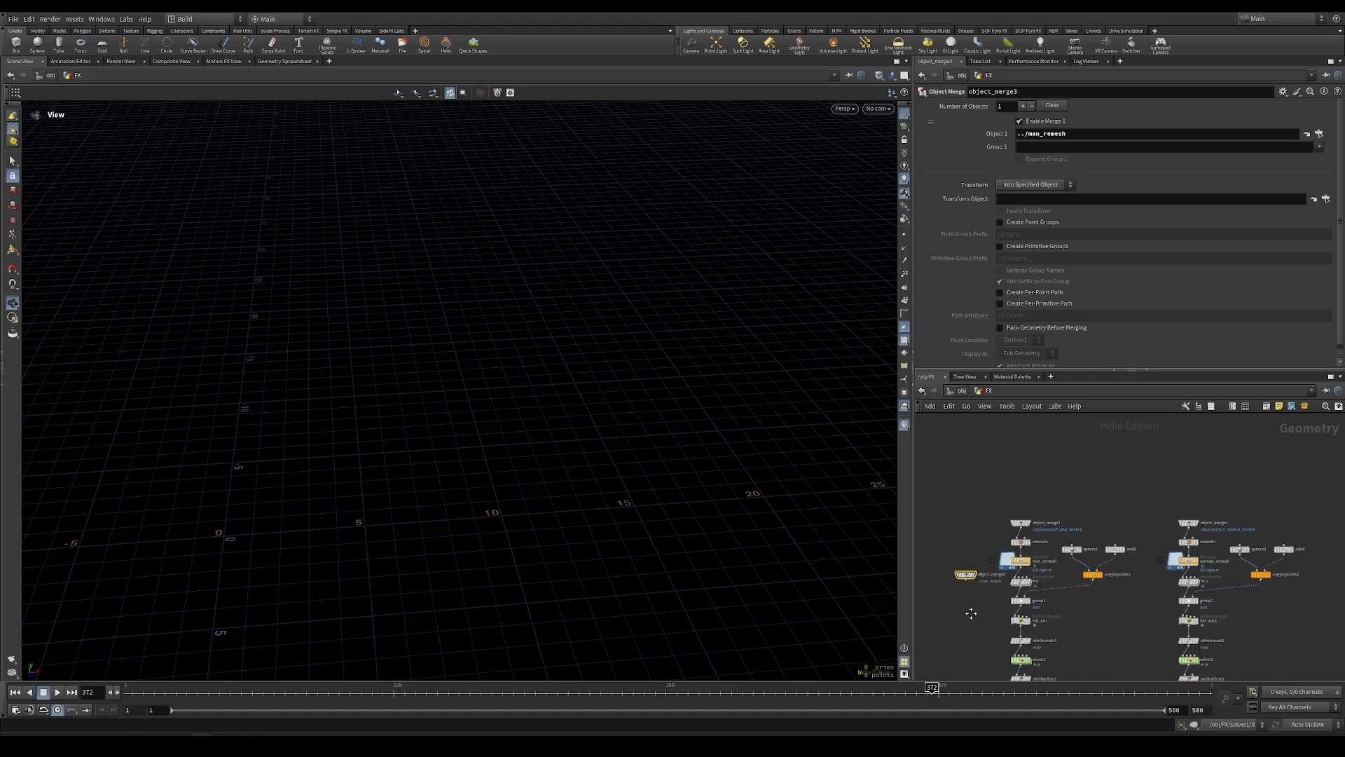
Move the man_remesh Object Merge down beside man_source_geo and connect it to the second input of attribcopy1.
middle_drag(971, 612, 1007, 462)
drag(1000, 427, 1155, 614)
middle_drag(1126, 657, 1144, 492)
drag(1171, 452, 1060, 540)
scroll(1128, 527, up, 3)
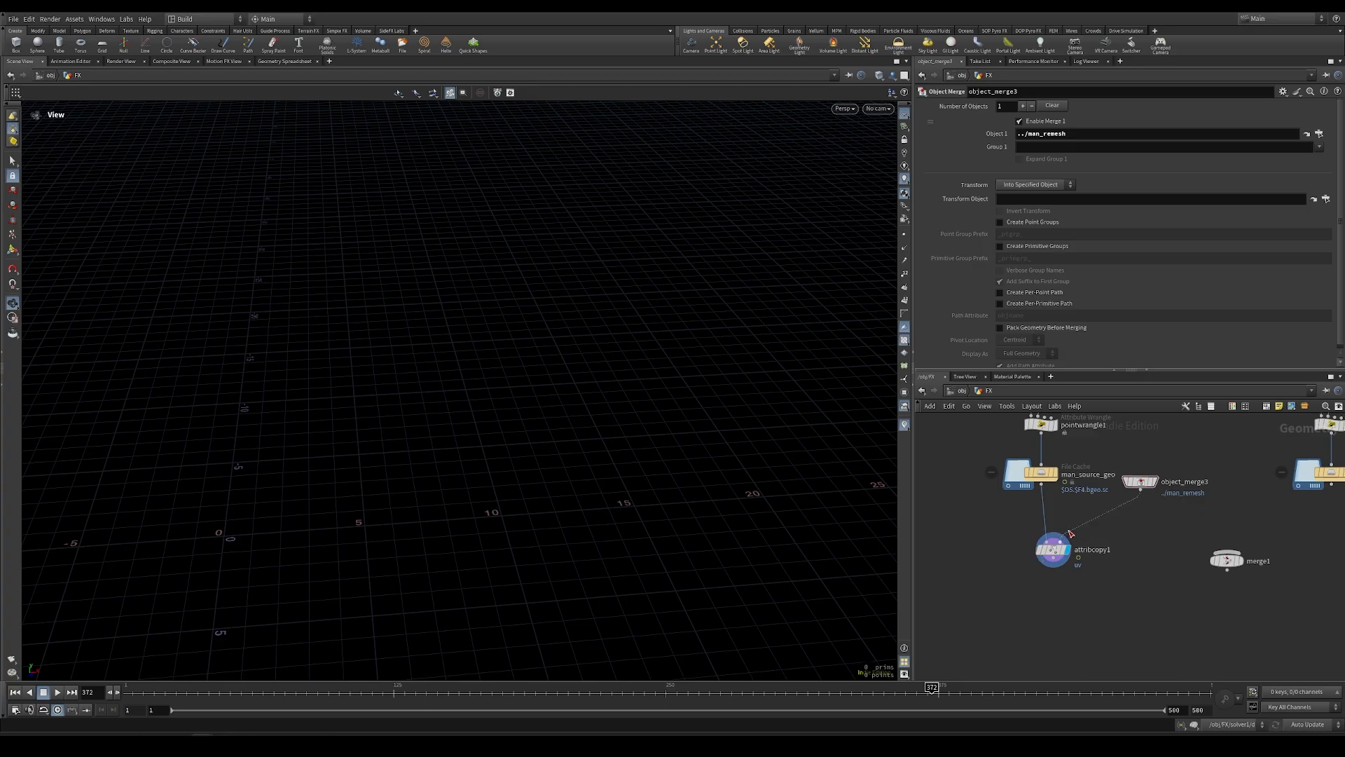
Set attribcopy1 to copy the uv attribute, with the source and destination group types both set to Vertices.
click(1052, 550)
key(ctrl+z)
click(1042, 202)
text(uv)
key(Return)
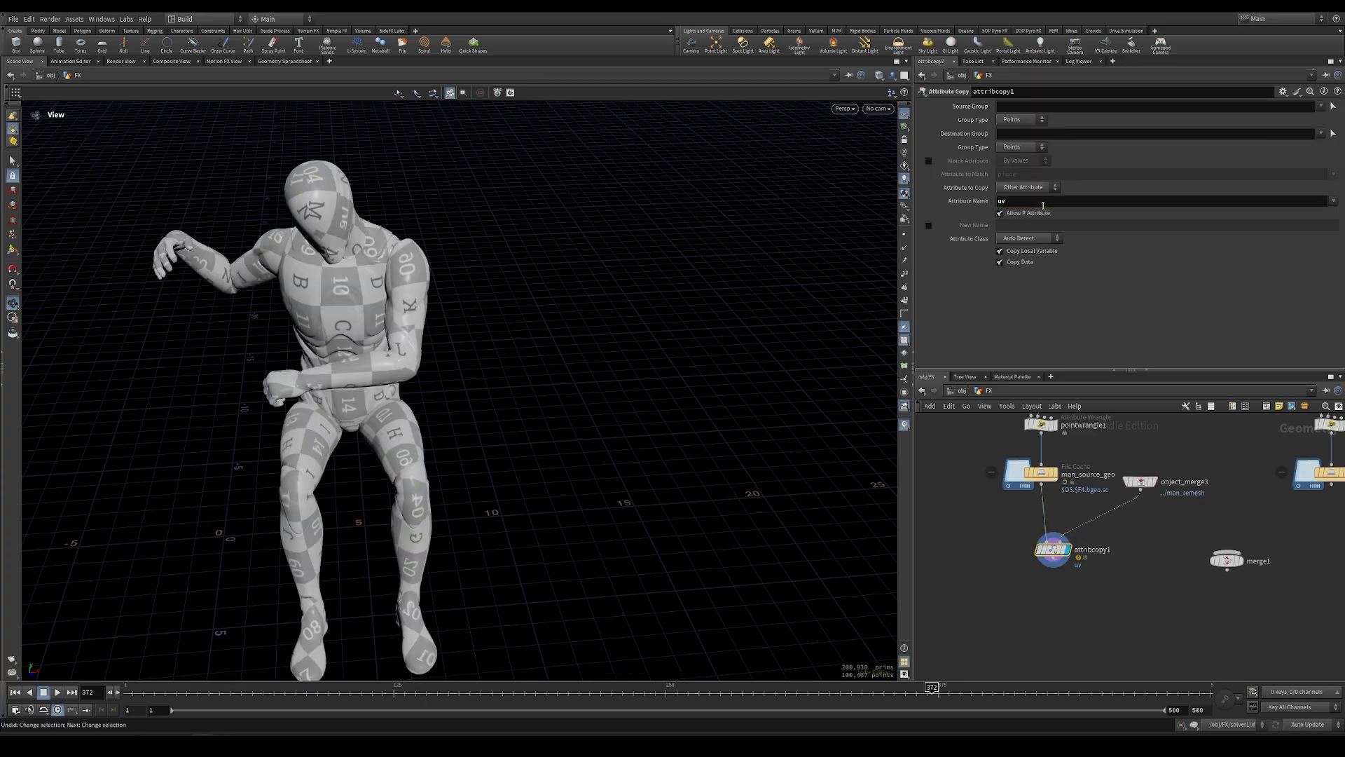
click(1013, 146)
click(1011, 159)
click(1021, 119)
click(1012, 132)
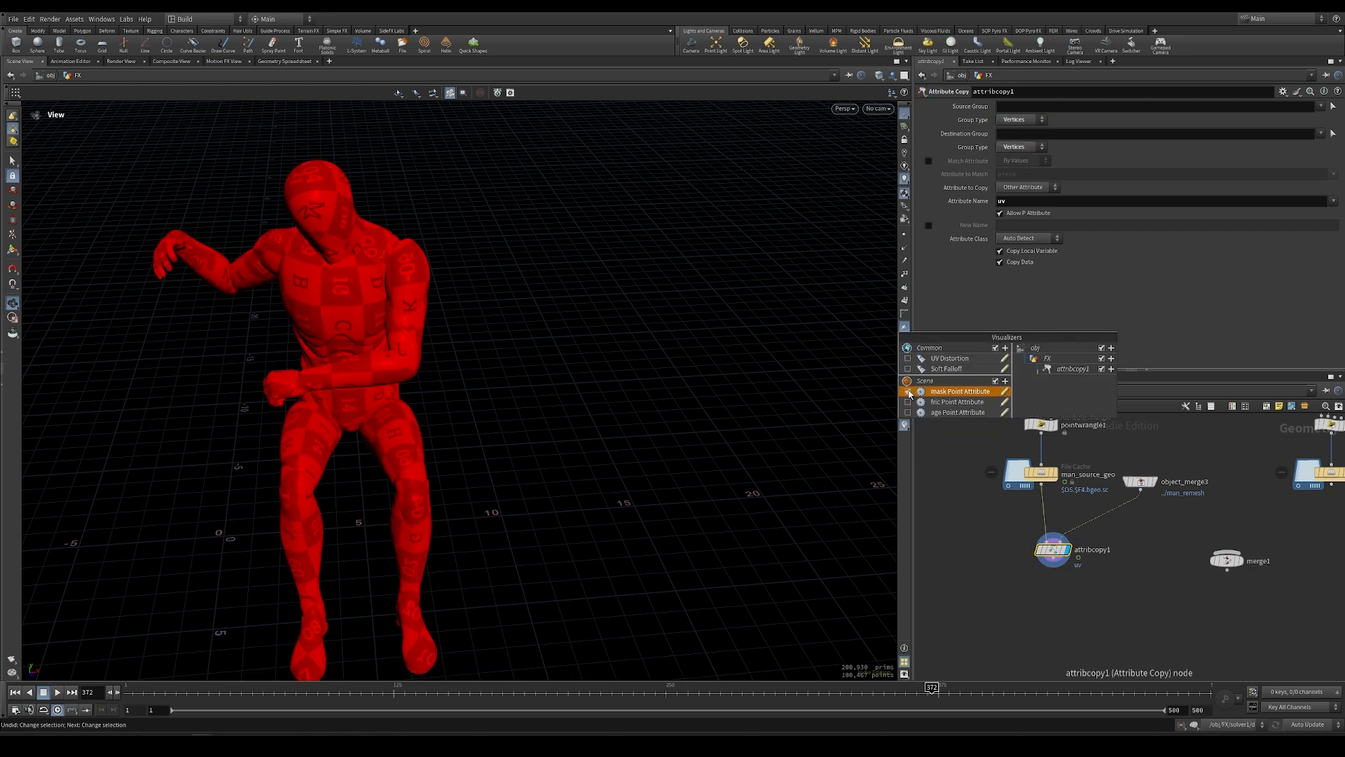
Scrub the timeline to frame 187 and review the man's mask spread with the copied UVs.
click(224, 687)
drag(224, 690, 529, 690)
drag(229, 333, 326, 323)
Delete the disconnected merge1 node.
scroll(1267, 674, down, 2)
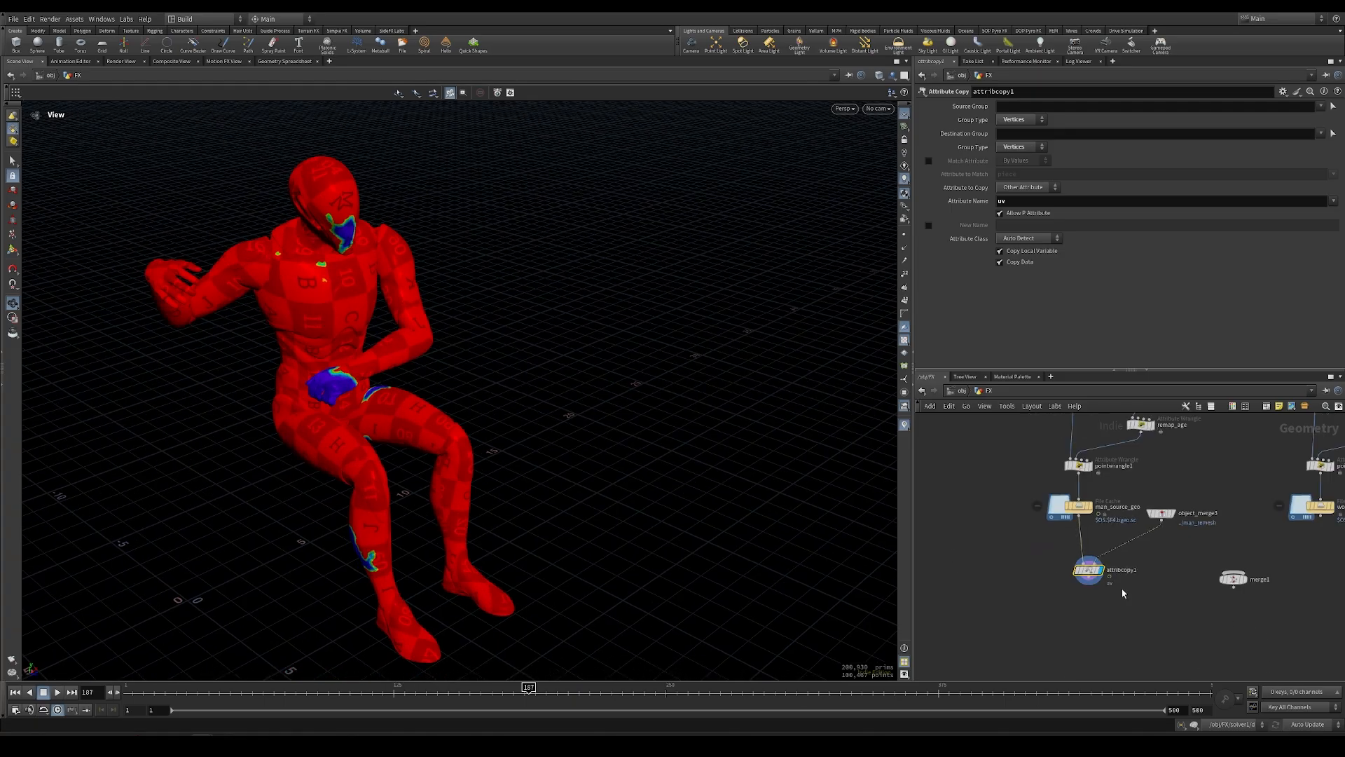
middle_drag(1123, 593, 1038, 564)
click(1149, 550)
key(Delete)
Duplicate attribcopy1 and object_merge3 into the woman's branch and connect woman_source_geo to the copied Attribute Copy.
drag(1006, 542, 996, 527)
drag(1078, 487, 1064, 474)
drag(1041, 546, 955, 511)
shift+drag(1129, 448, 1316, 483)
click(1229, 607)
middle_drag(1228, 607, 1088, 629)
scroll(1037, 591, up, 2)
drag(1108, 475, 1109, 538)
Set Object 1 of the duplicated Object Merge to ../woman_remesh.
click(1232, 463)
click(1029, 133)
text(wo)
key(Return)
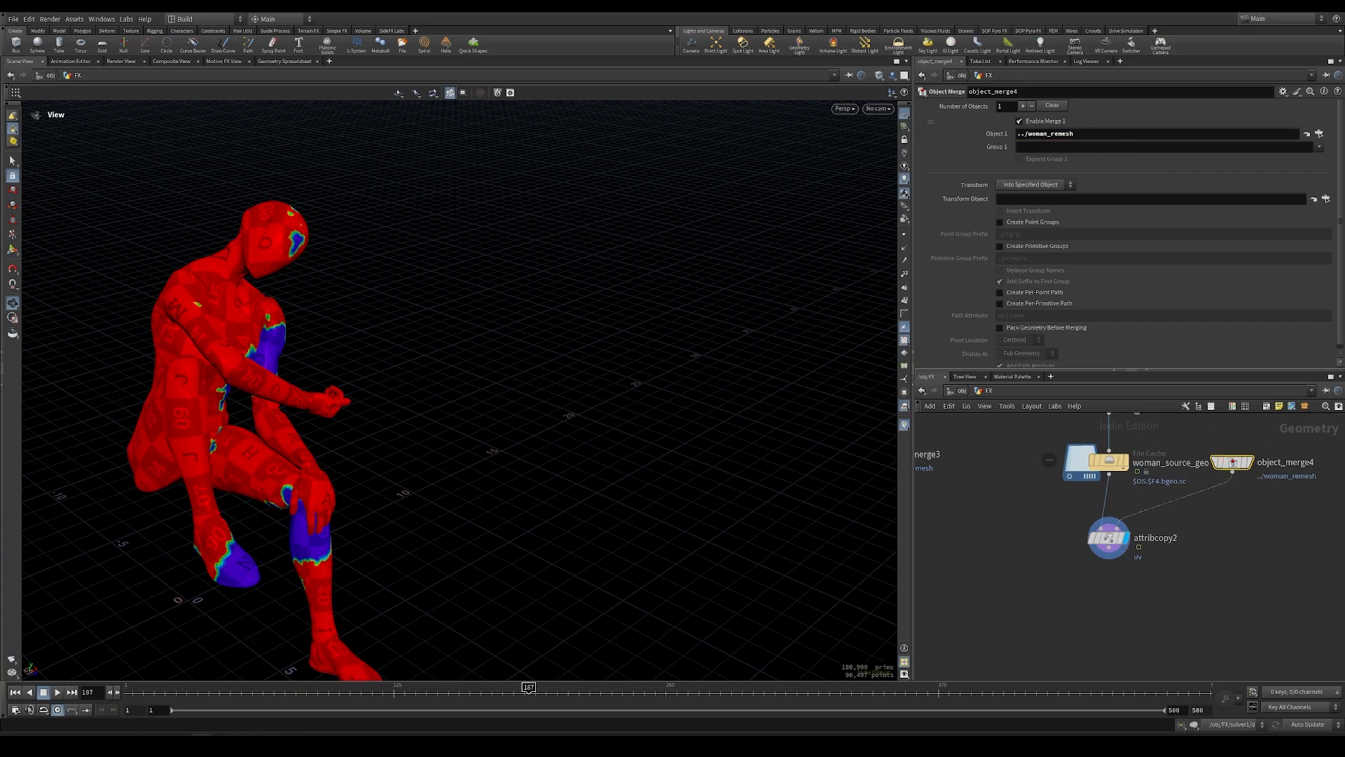
Add a Null below attribcopy1, connect it, and rename it OUT_MAN_SOURCE.
middle_drag(939, 617, 1191, 532)
scroll(1096, 567, down, 2)
key(Tab)
text(null)
key(Return)
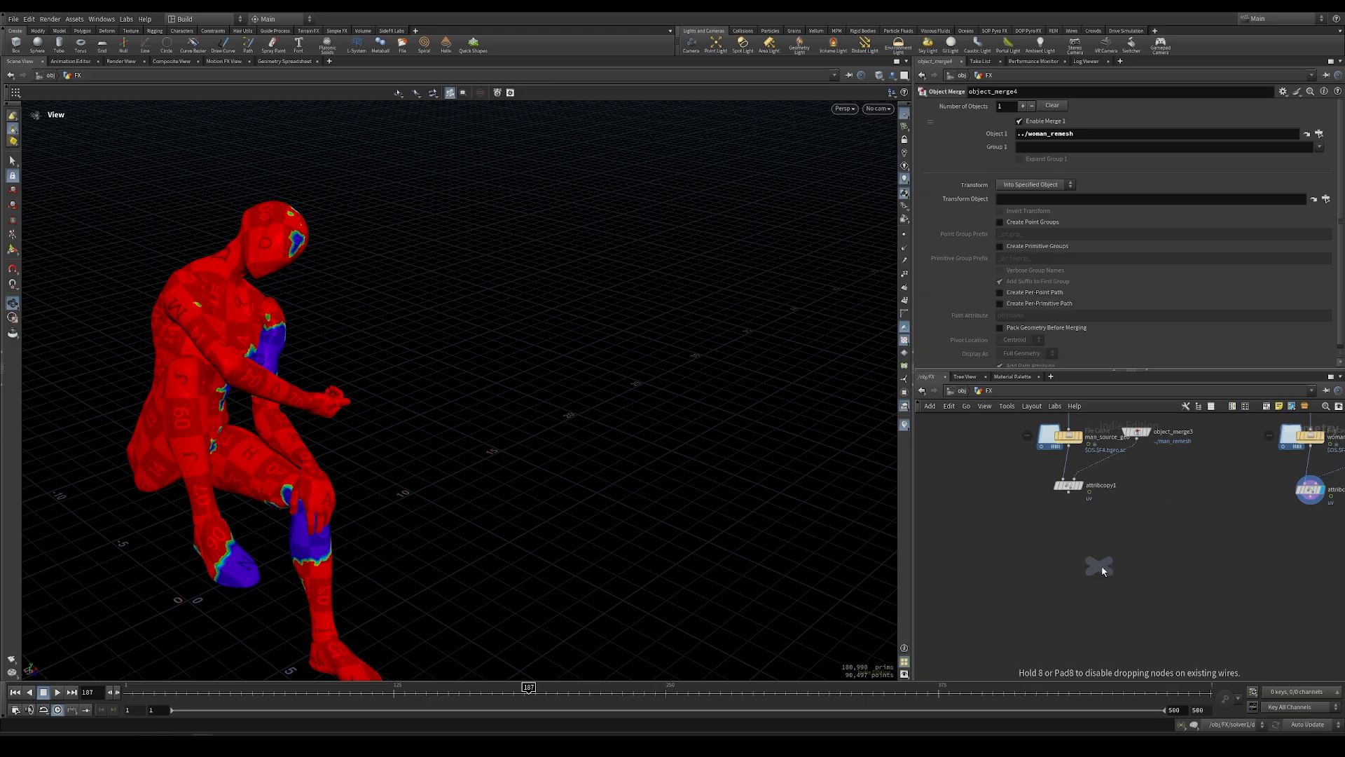
scroll(1090, 552, up, 3)
click(1055, 515)
drag(1055, 451, 1055, 499)
click(1087, 514)
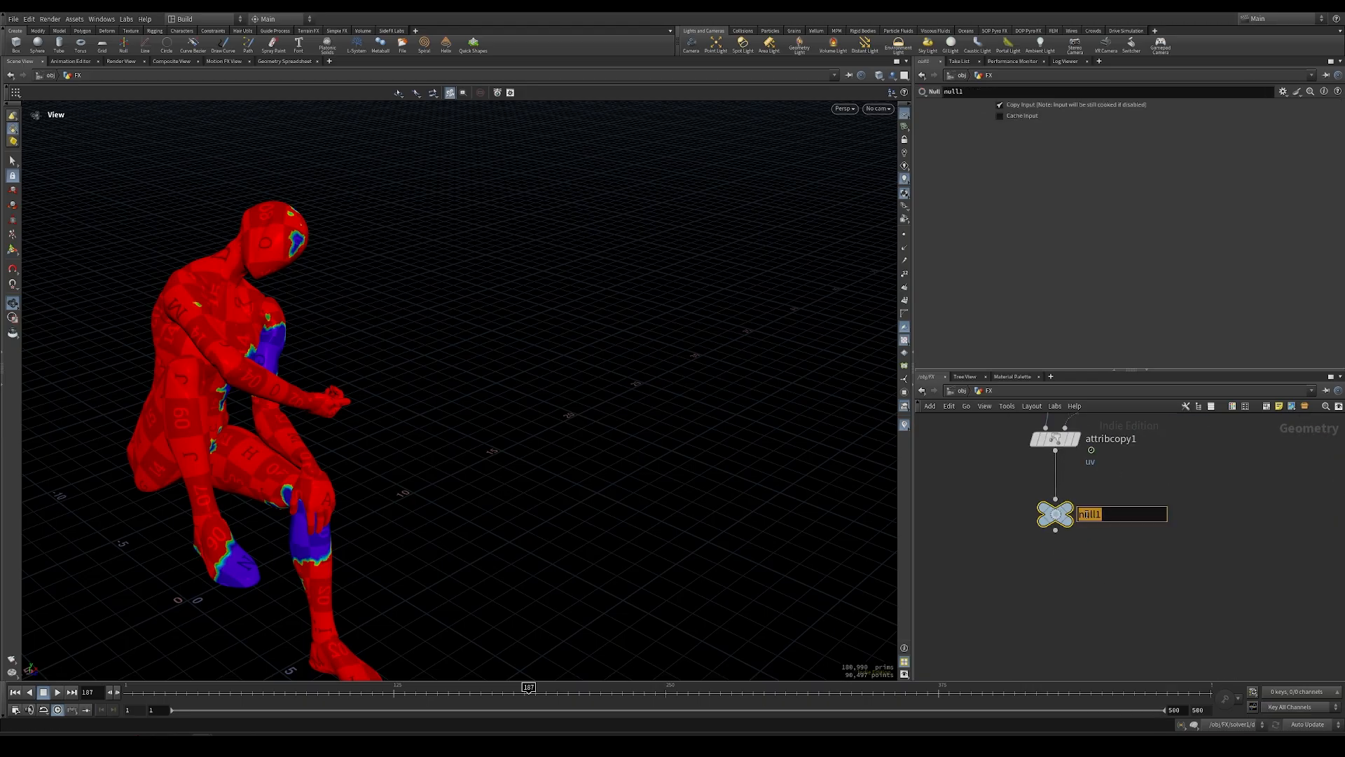
text(OUT_MAN_SOURCE)
key(Return)
Duplicate the OUT_MAN_SOURCE null below attribcopy2, connect it there, and rename the copy OUT_WOMAN_SOURCE.
middle_drag(1272, 537, 1117, 539)
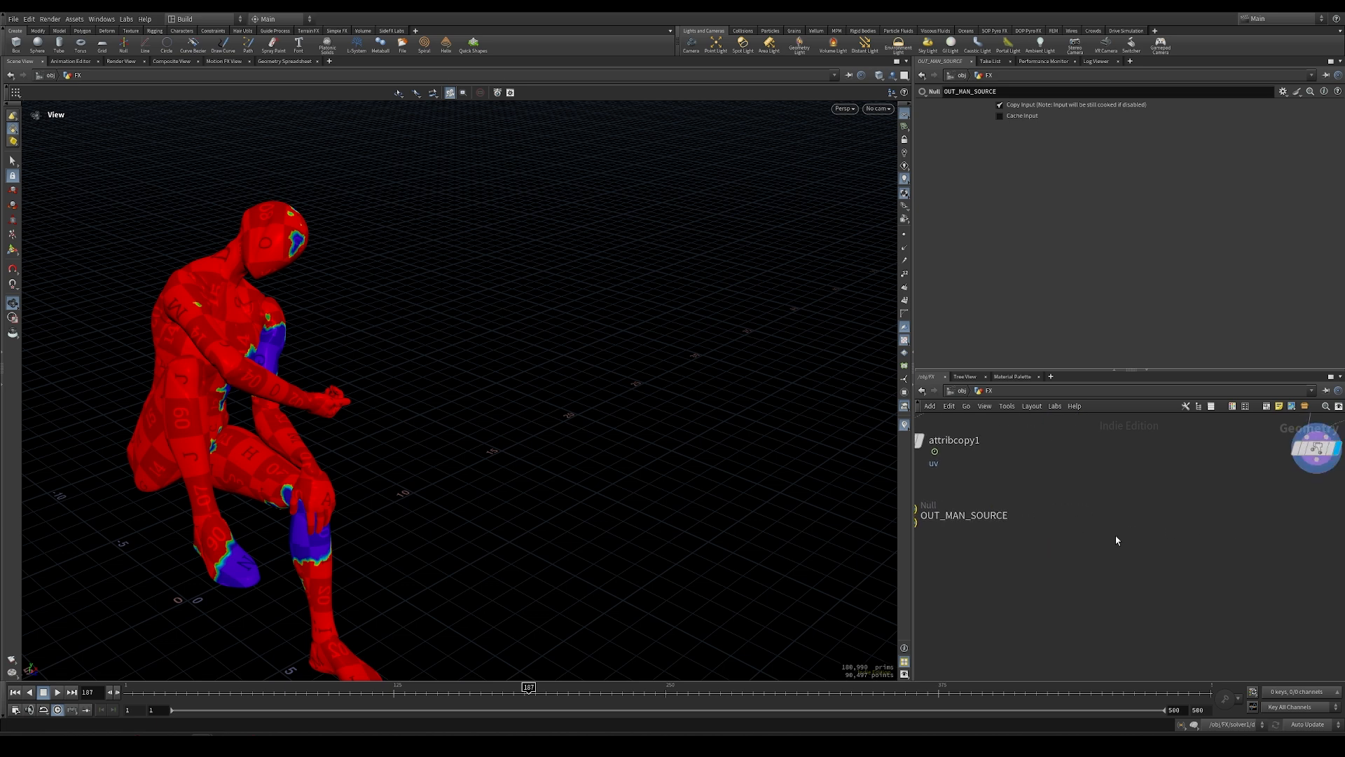
scroll(1116, 538, down, 3)
alt+drag(990, 525, 1215, 529)
scroll(1254, 501, up, 3)
middle_drag(1291, 564, 1155, 557)
click(1169, 542)
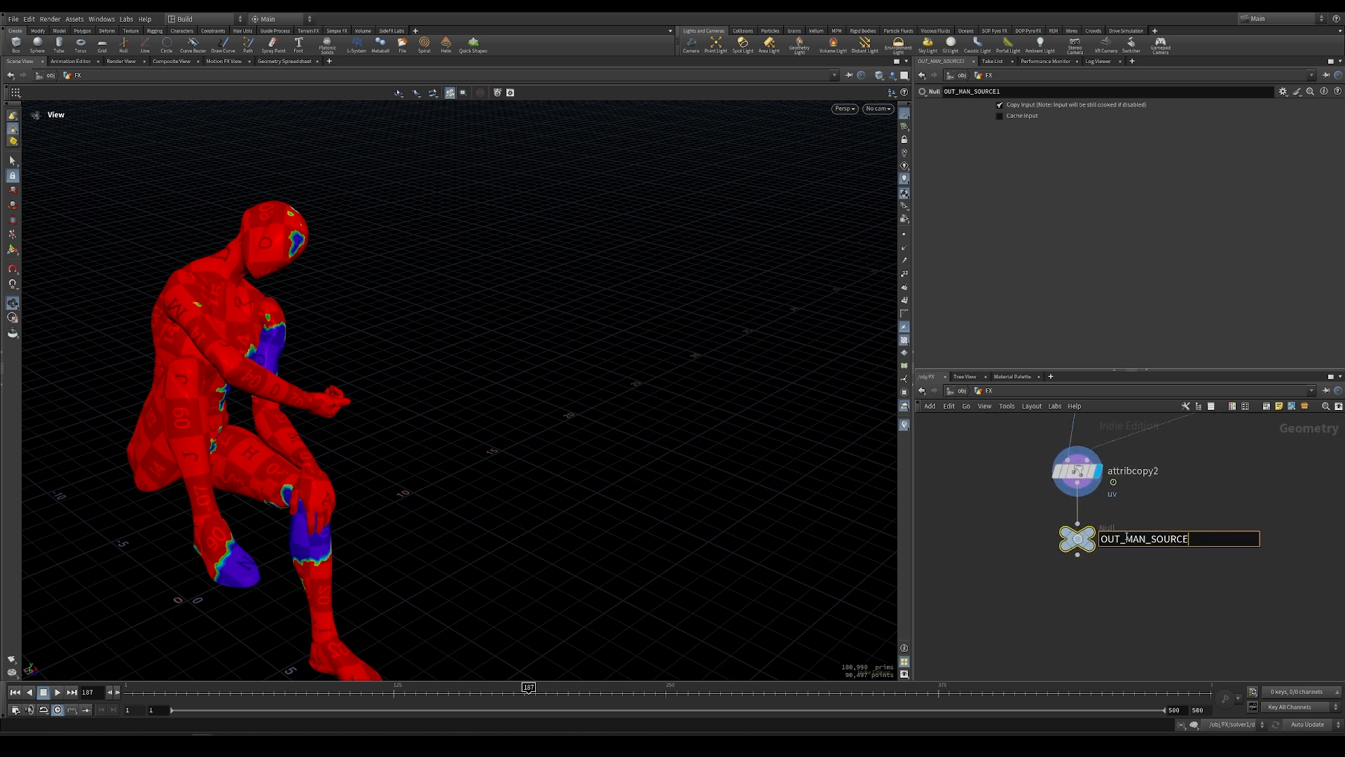
key(Return)
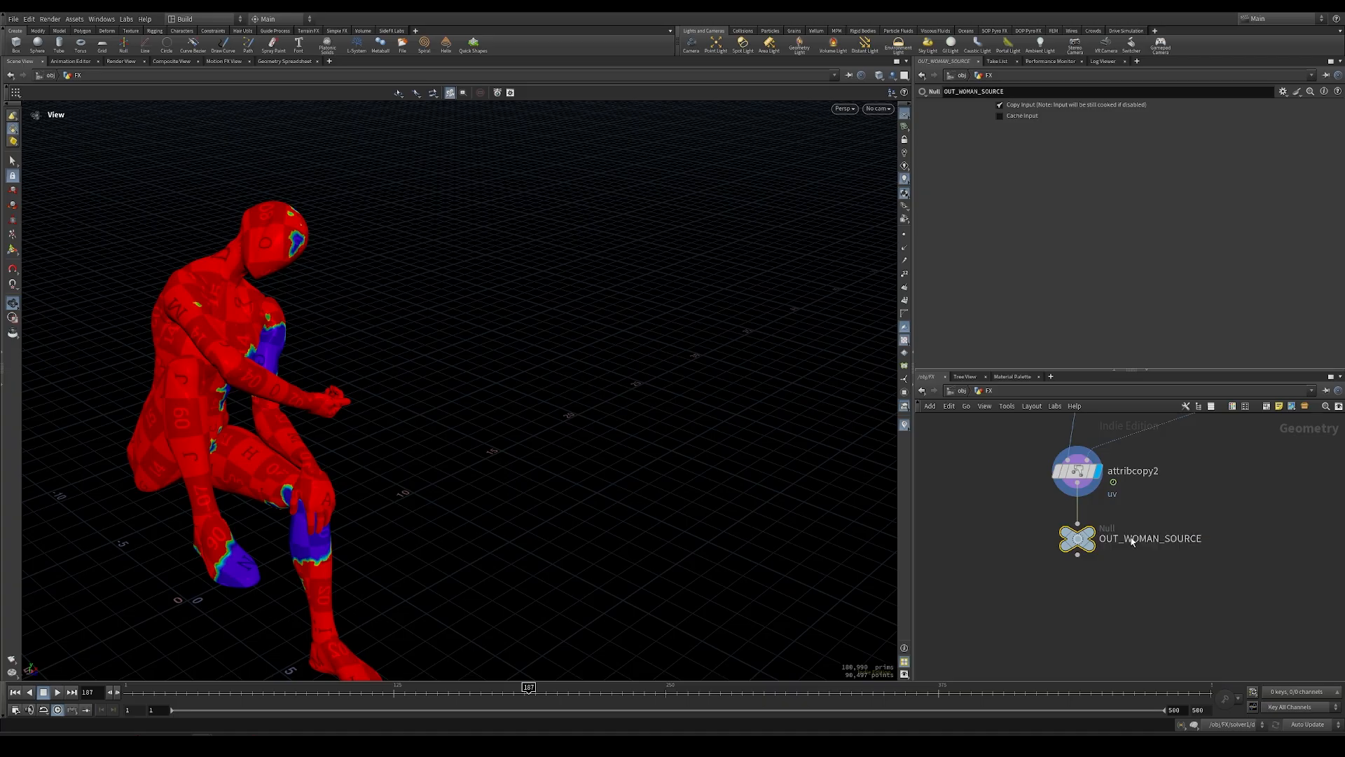
scroll(1115, 594, down, 3)
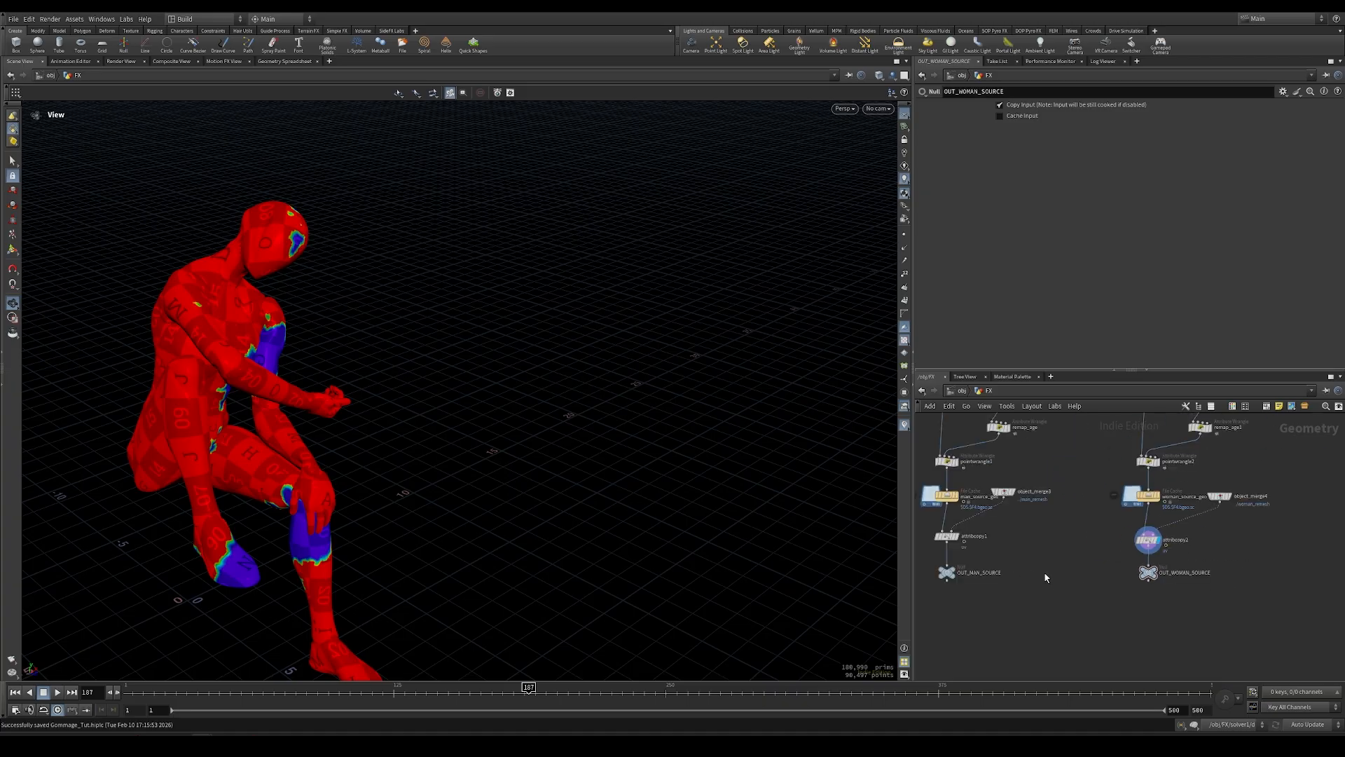